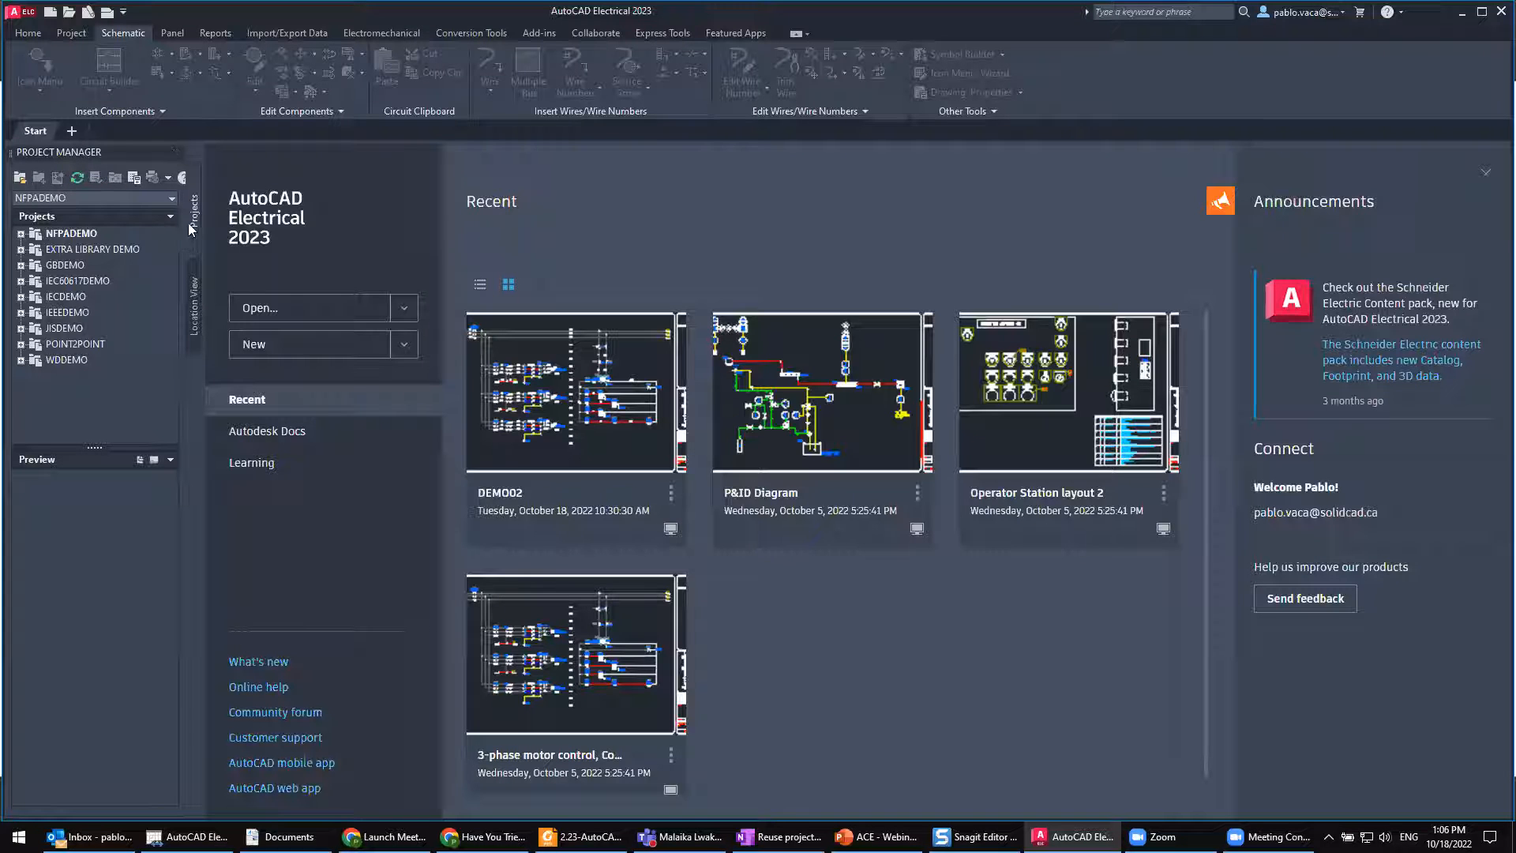
Step: Start a blank drawing and create a new project named Master1018 in the default project location
left_click(71, 131)
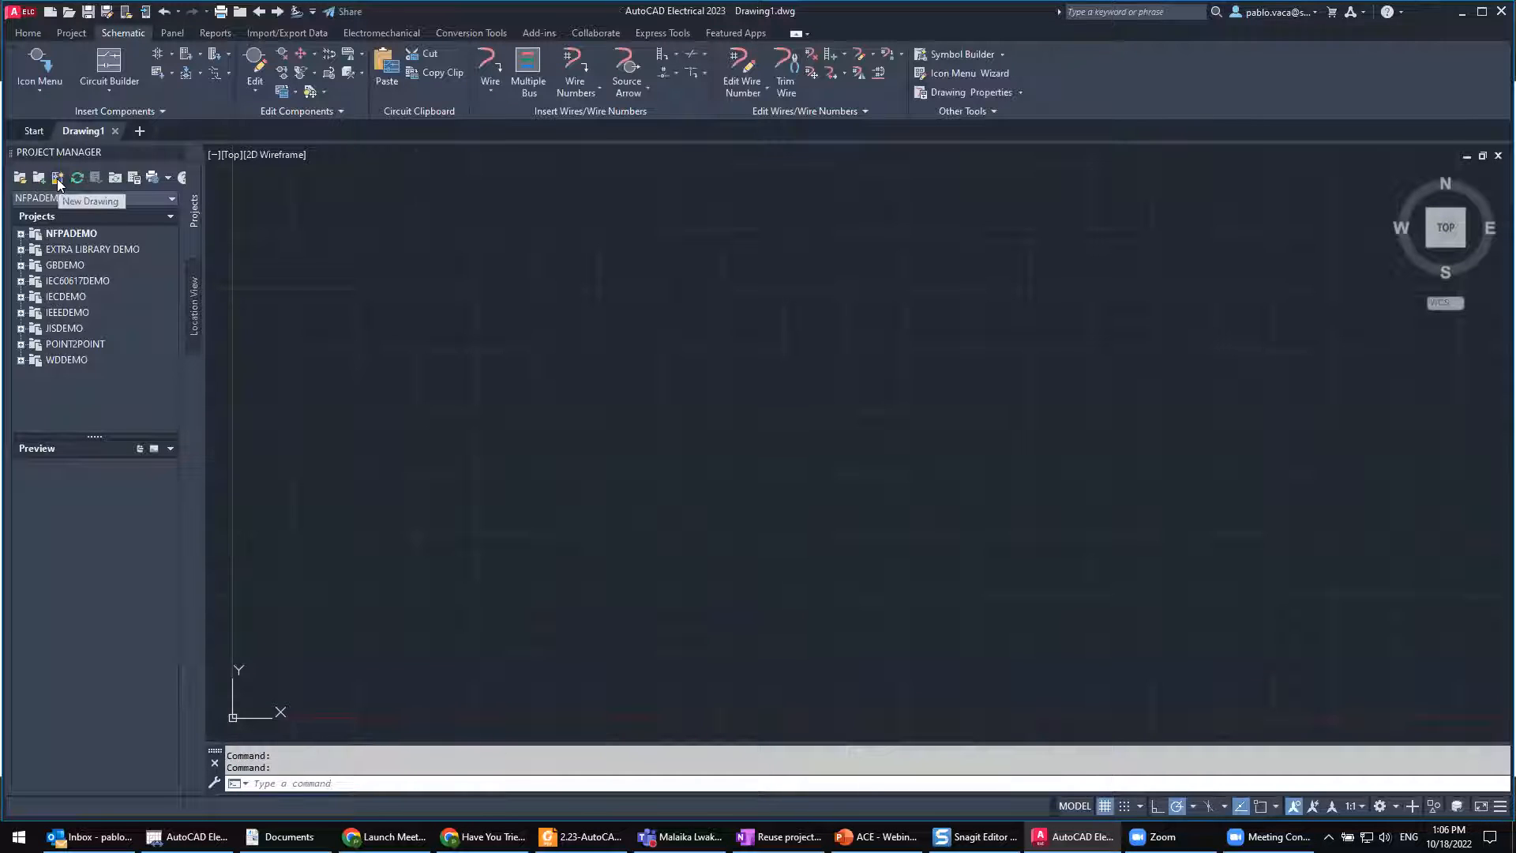
left_click(36, 178)
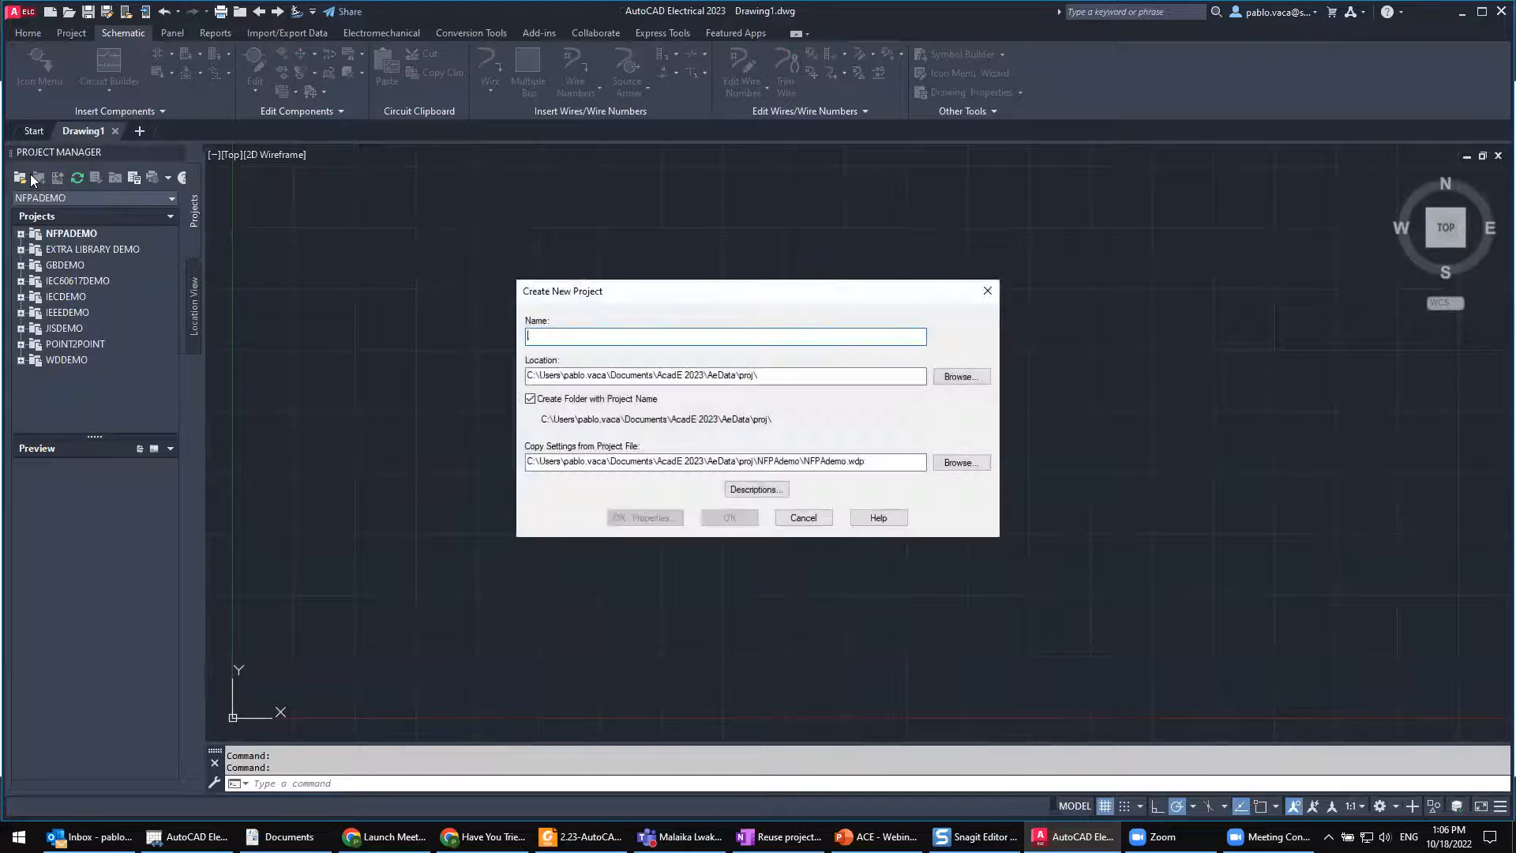
type("Master")
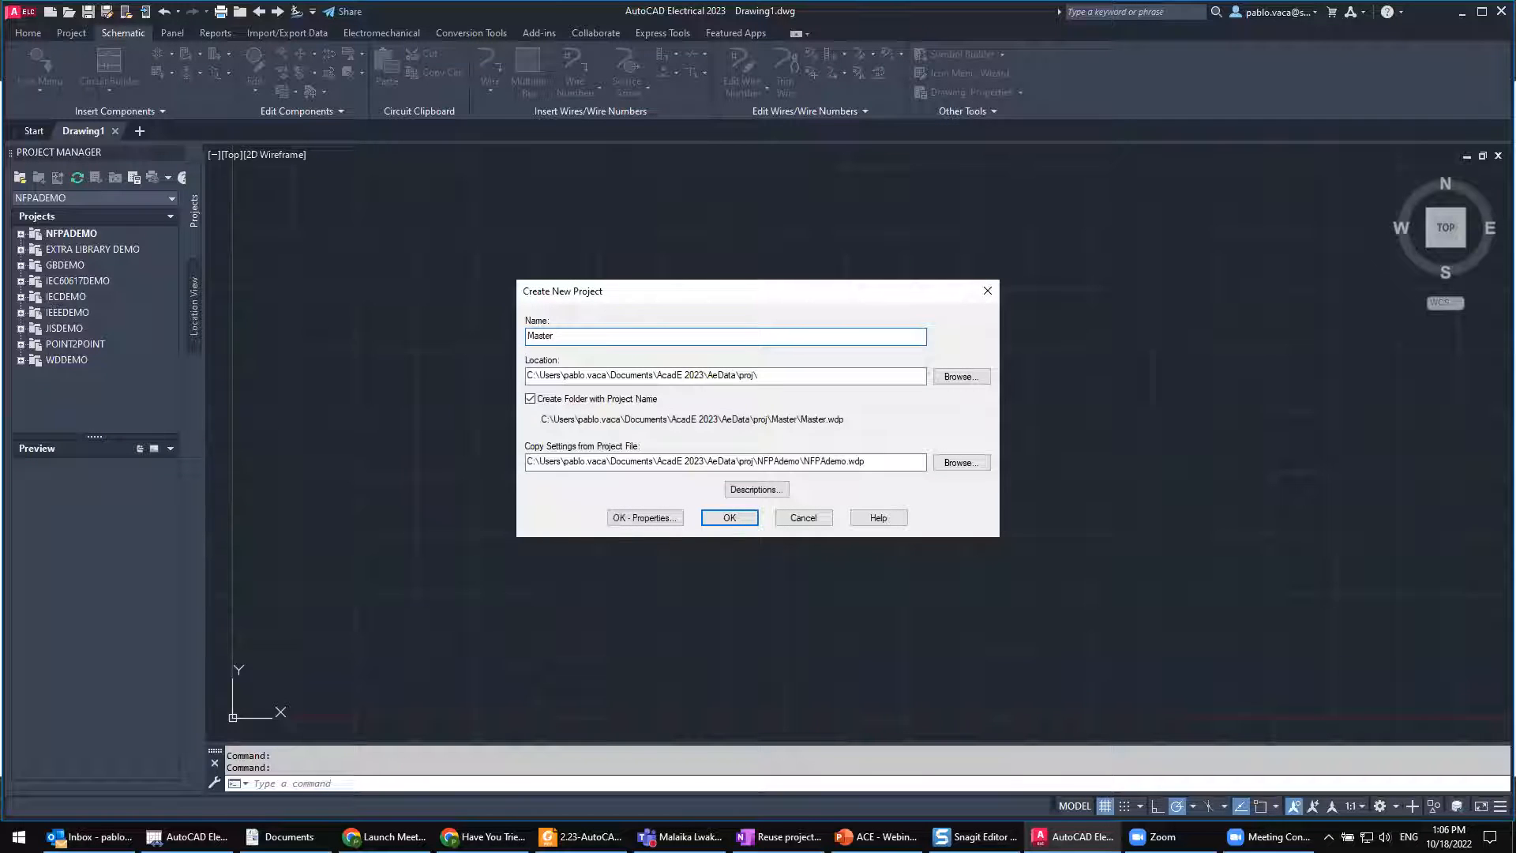
type("1018")
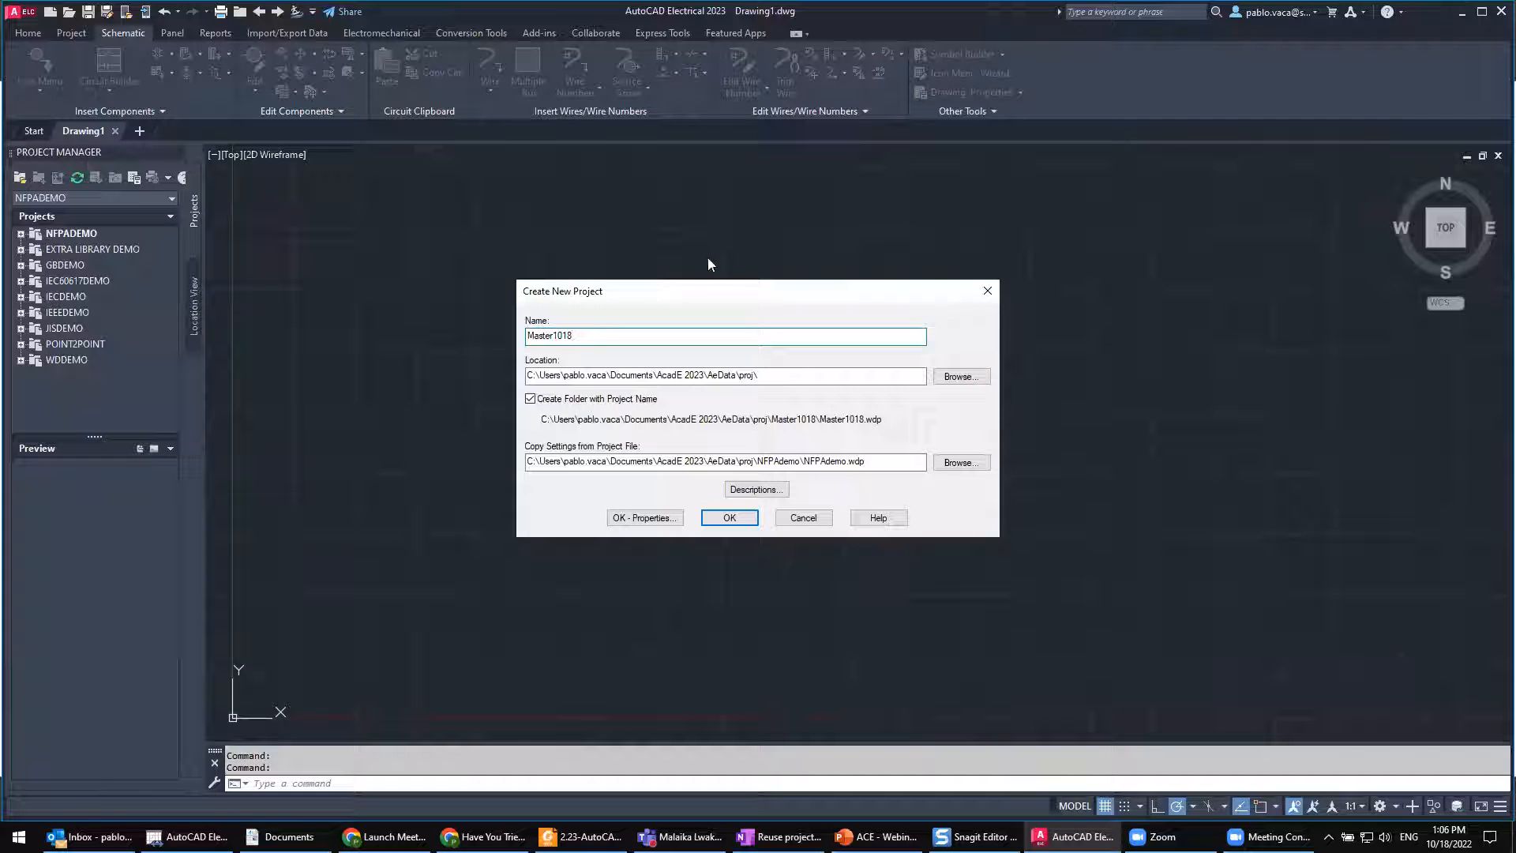
left_click(729, 518)
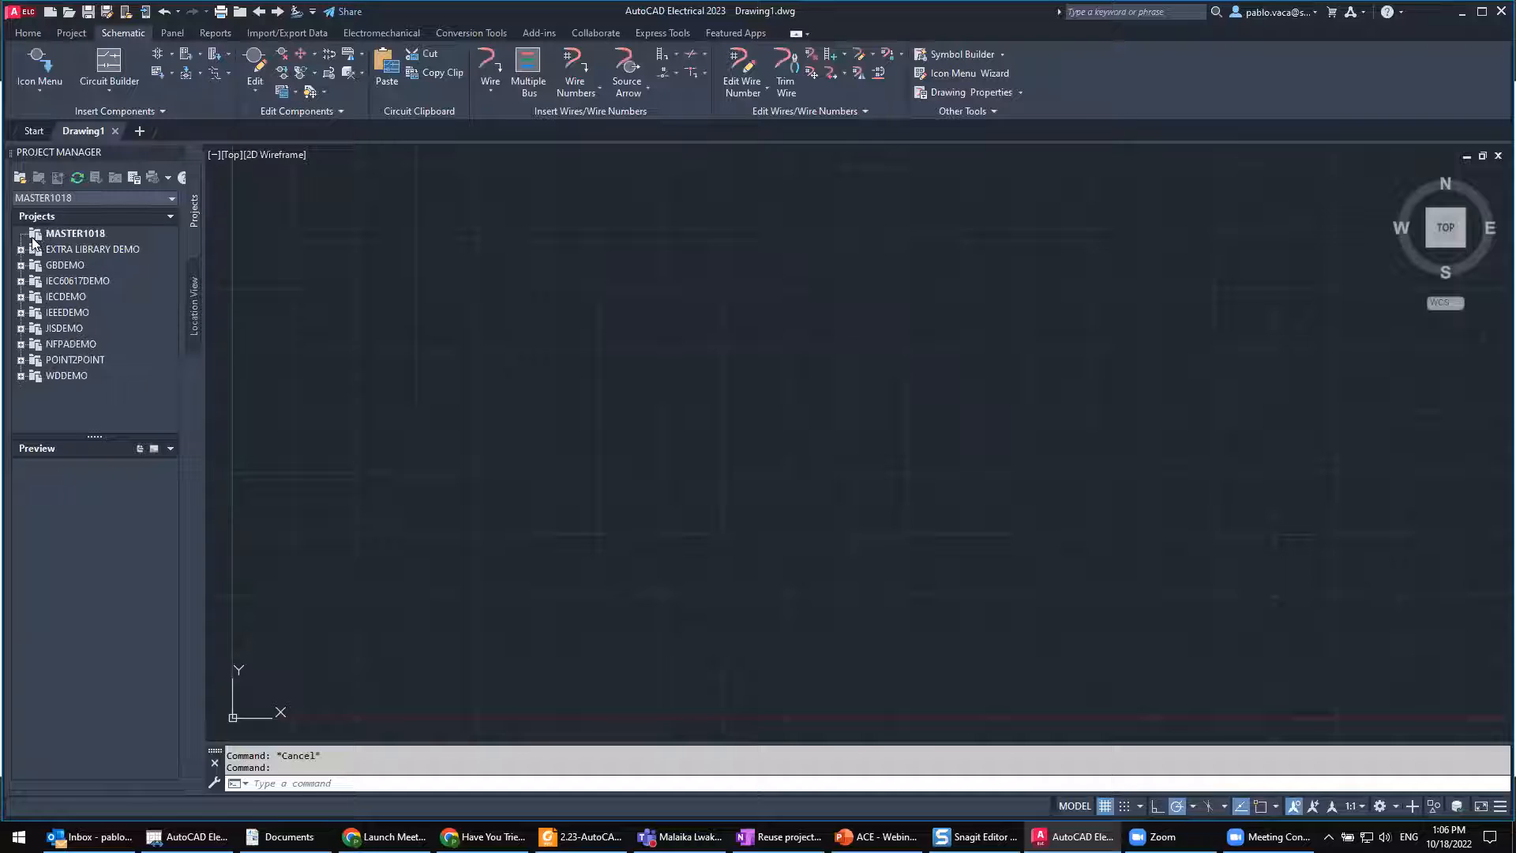
Step: Create a new drawing named DWG001 in the MASTER1018 project without choosing a template
left_click(73, 234)
right_click(70, 232)
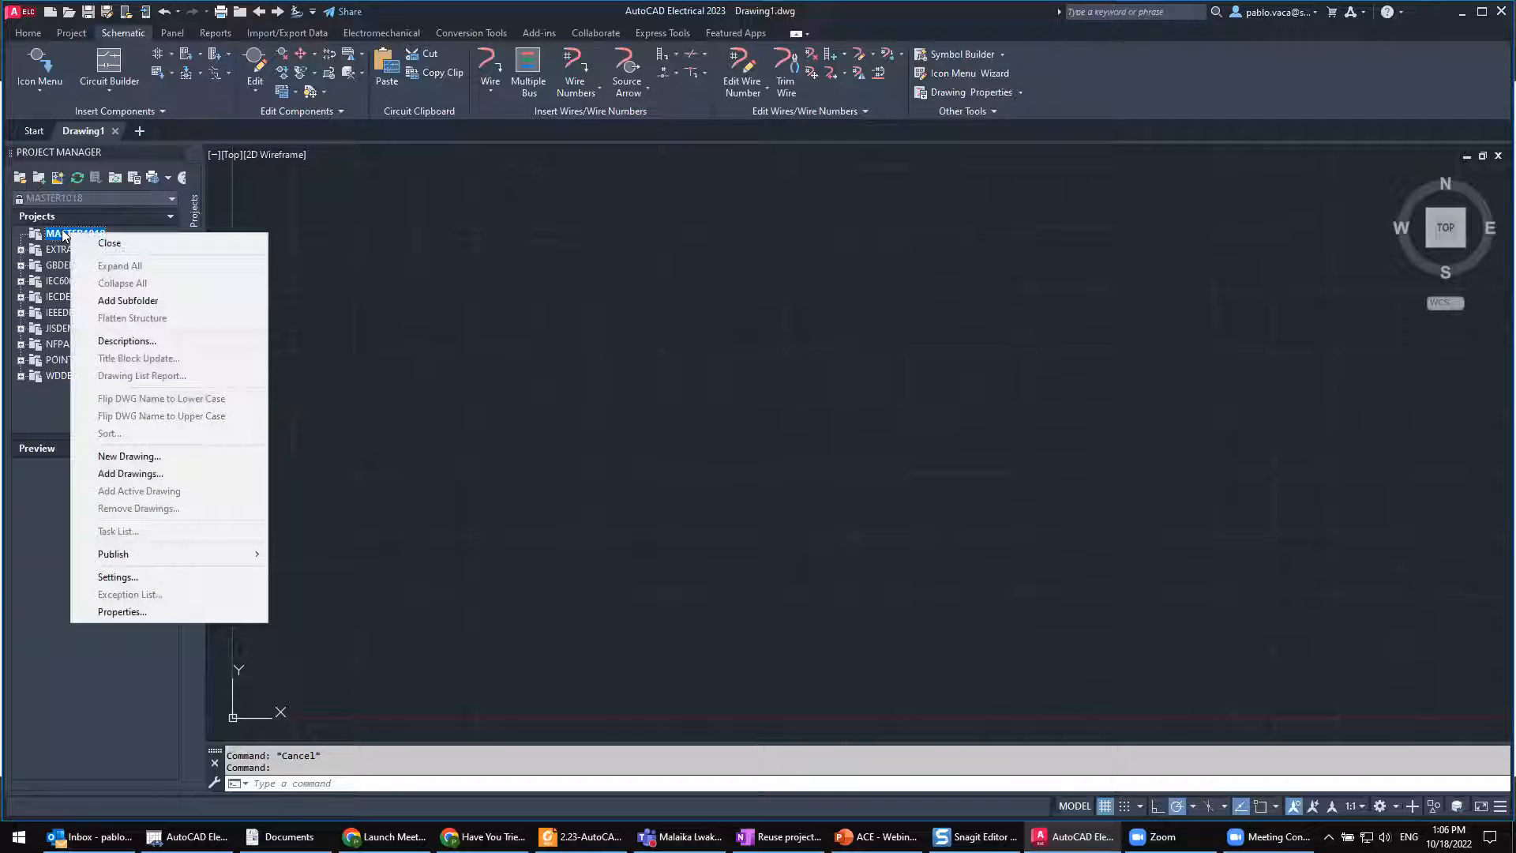
left_click(167, 453)
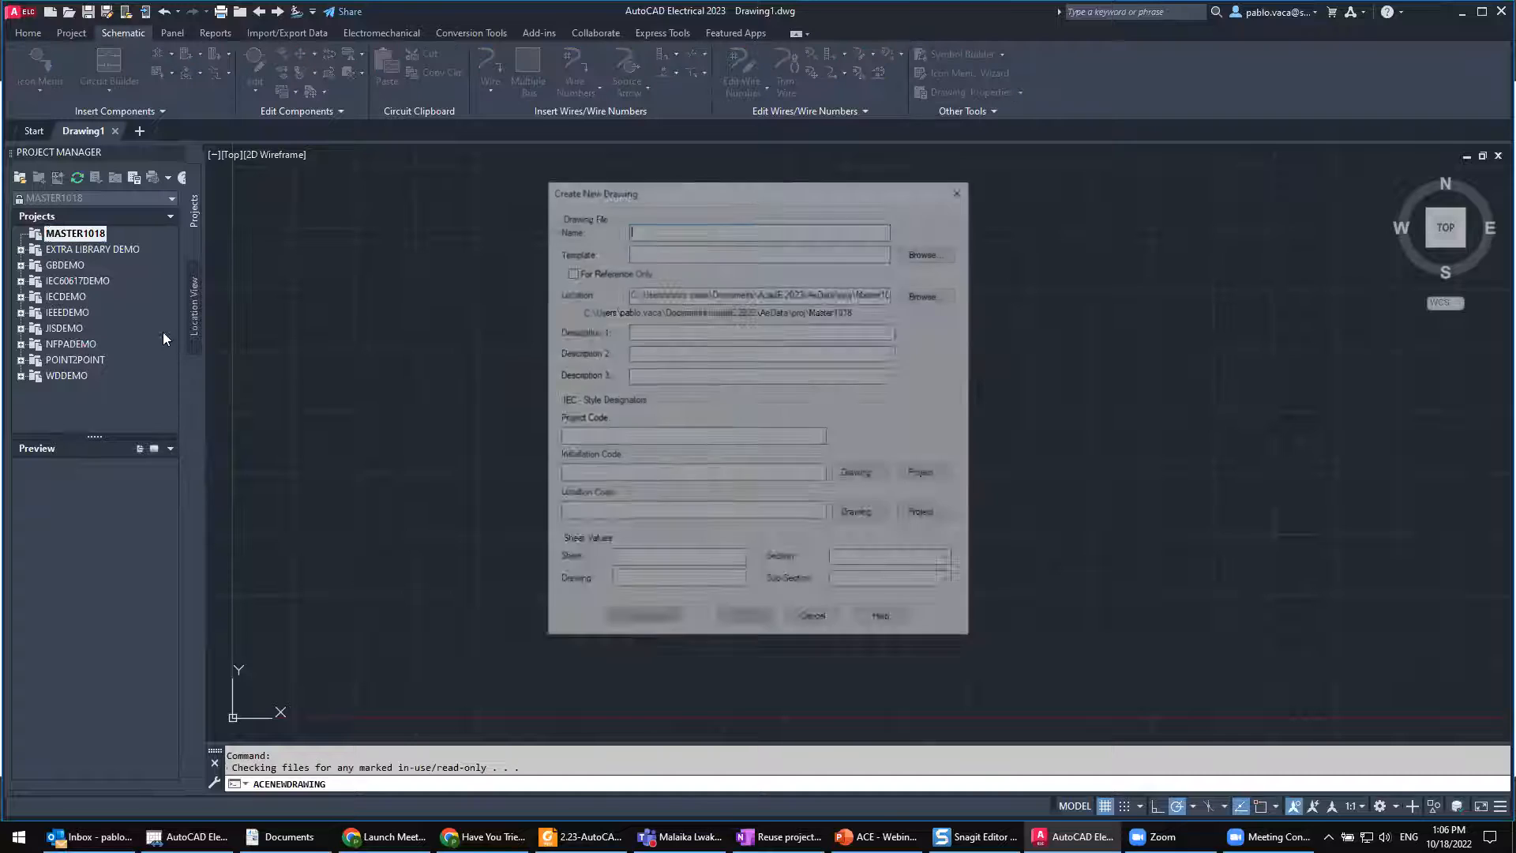
type("dwg")
key("BackSpace")
key("BackSpace")
key("BackSpace")
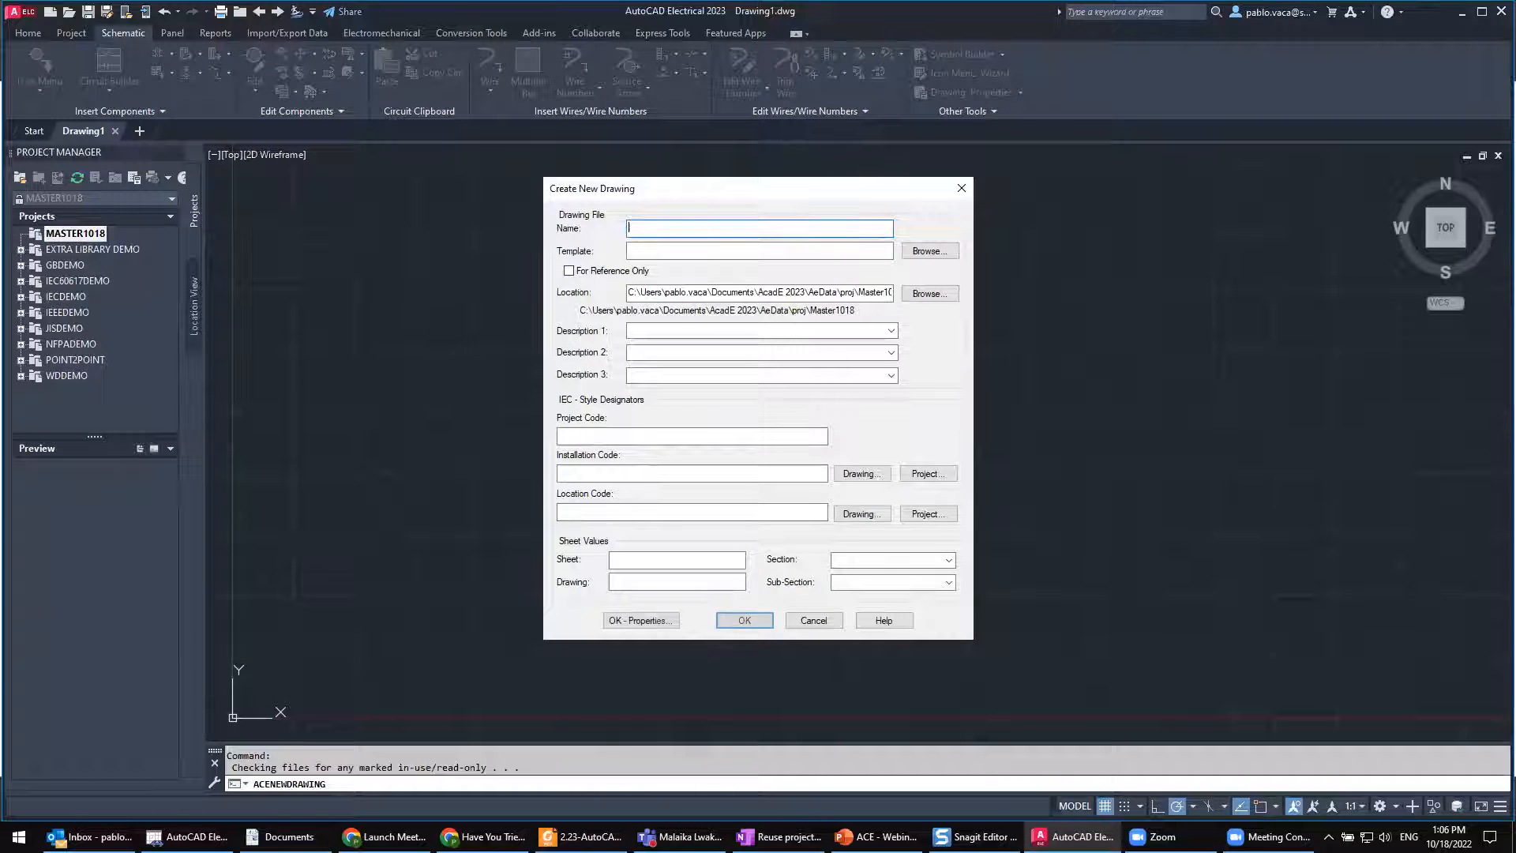
type("DWG001")
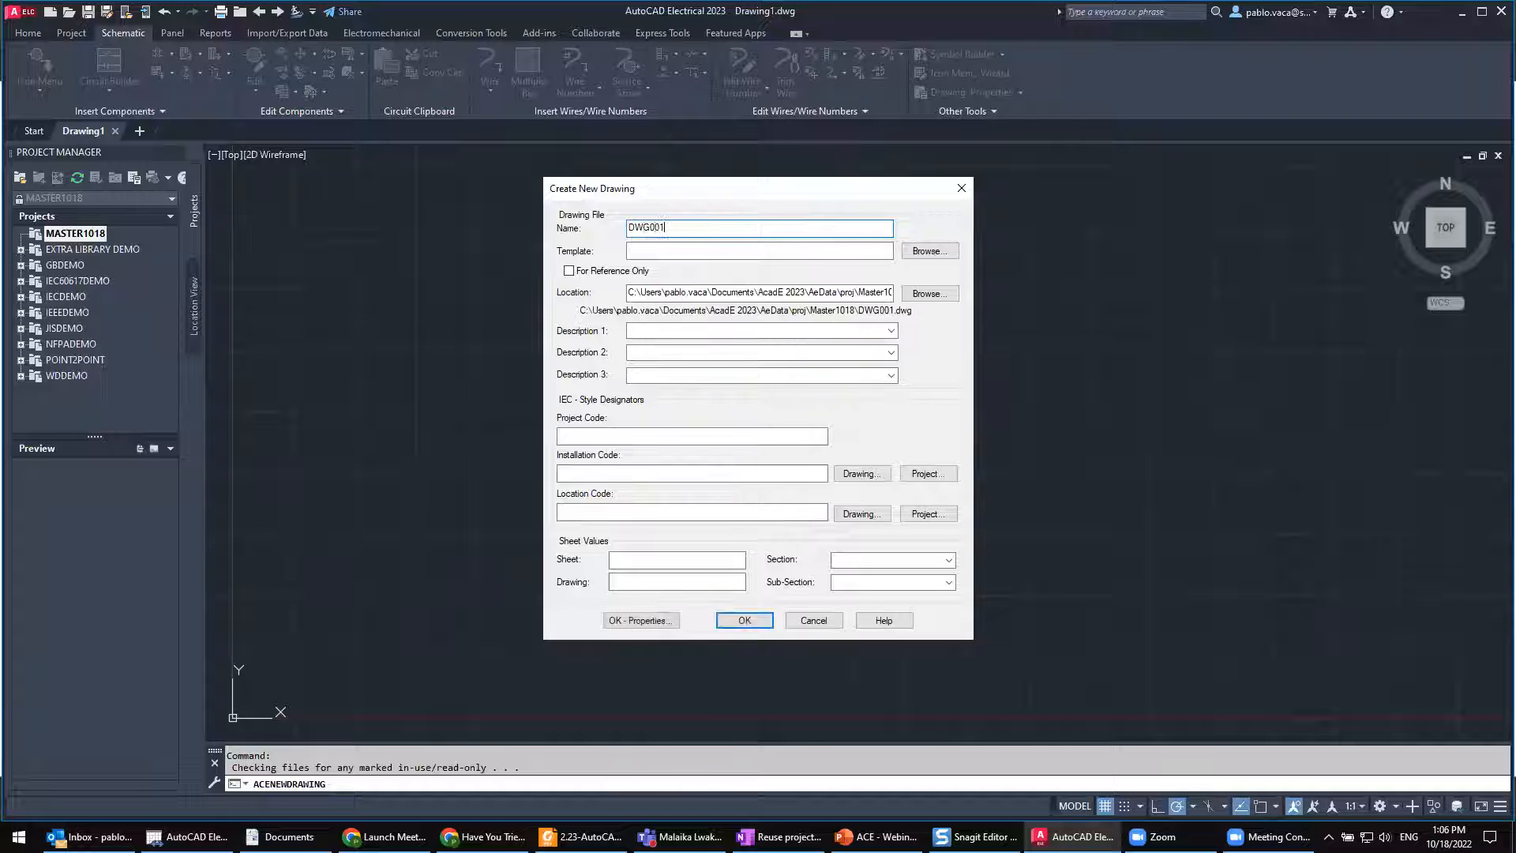
left_click(744, 620)
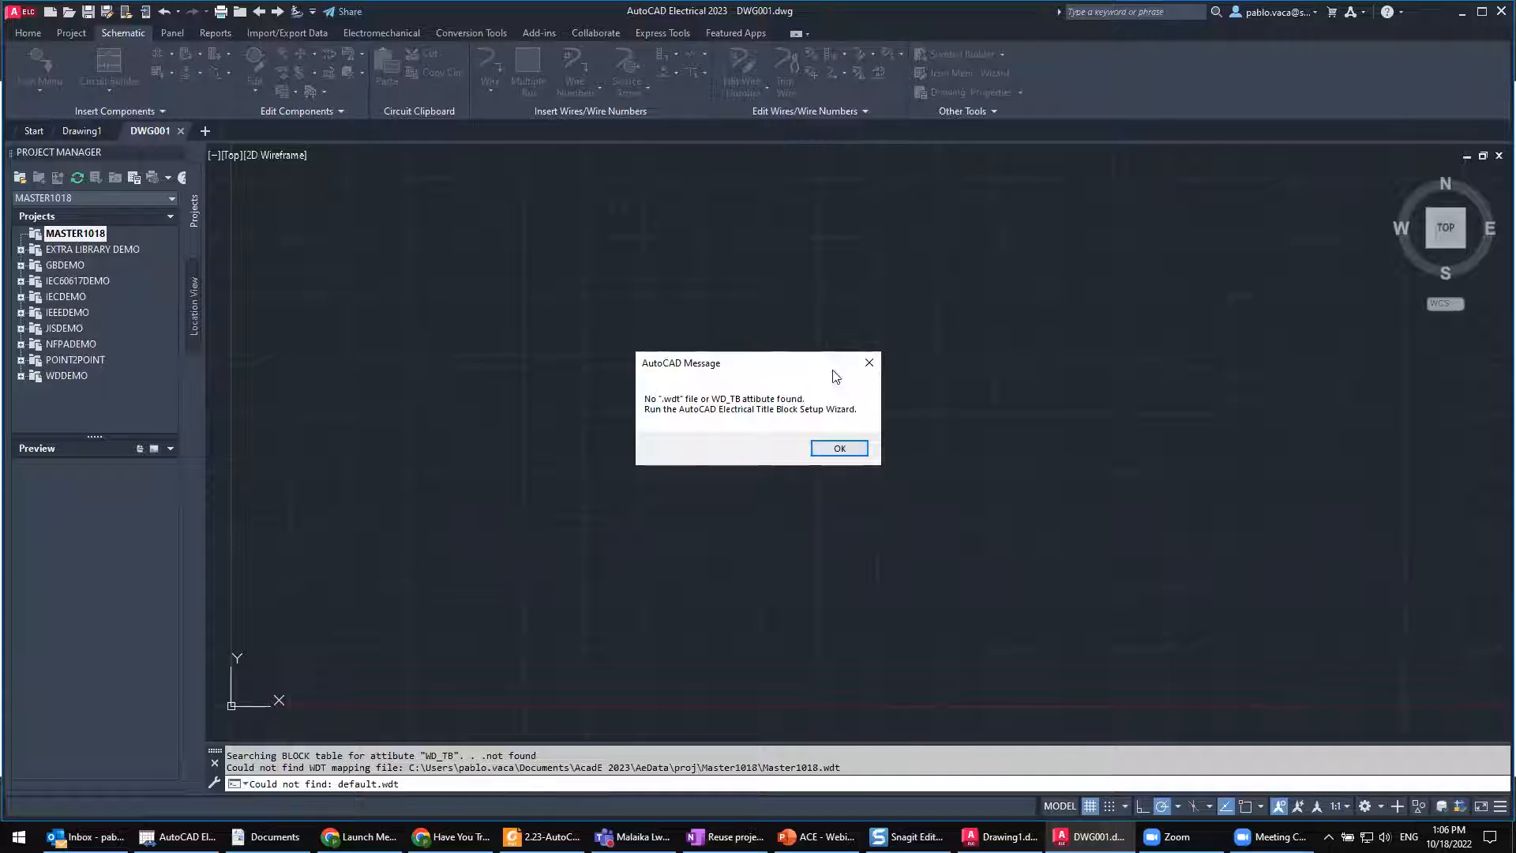
left_click(841, 448)
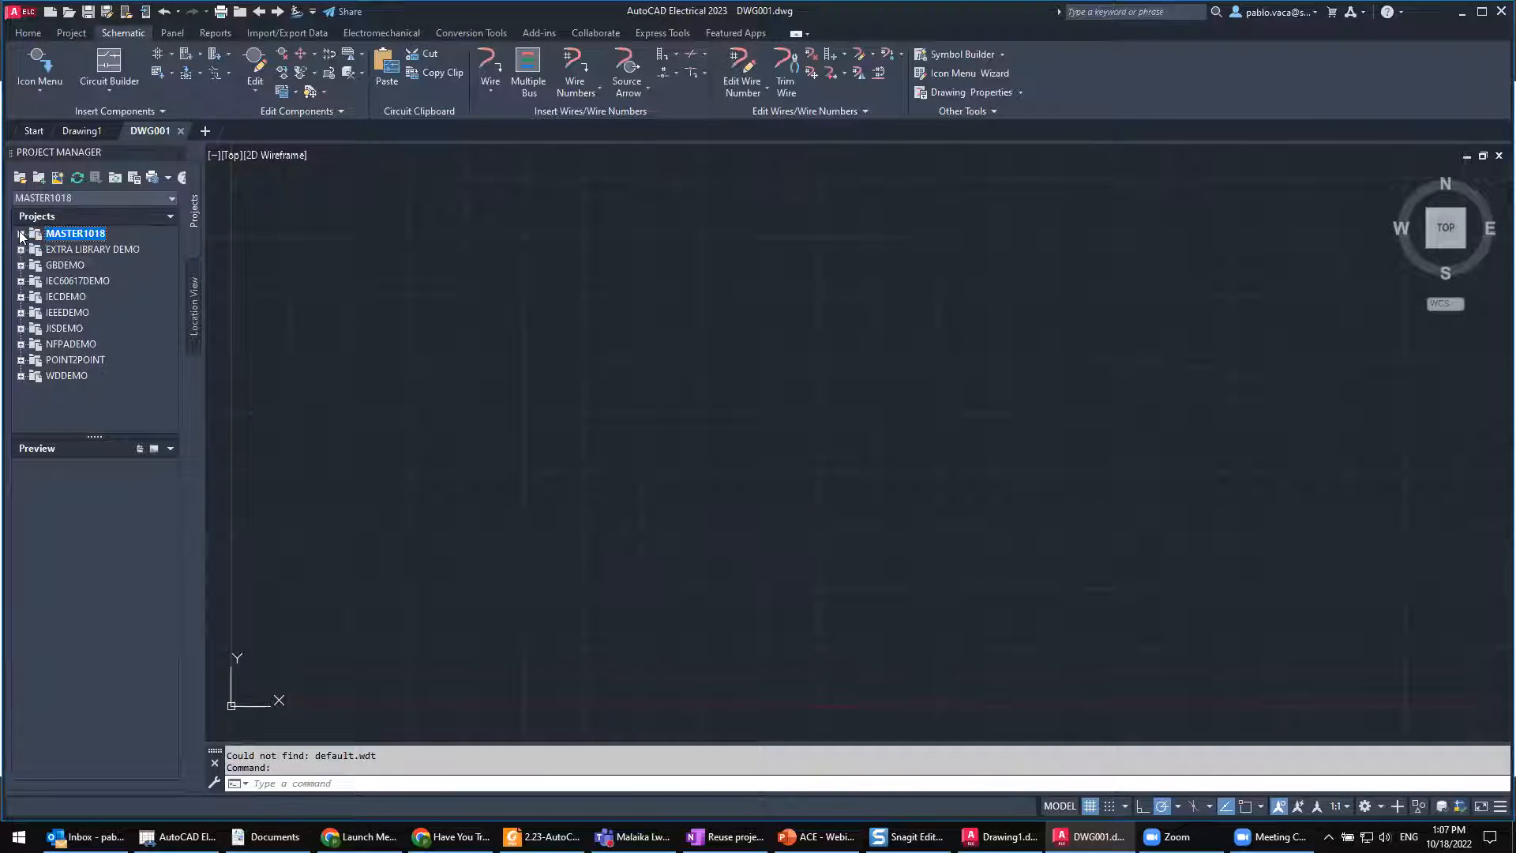
Step: Expand the MASTER1018 project and examine its DWG001 drawing with the preview
left_click(21, 234)
left_click(83, 249)
left_click(77, 235)
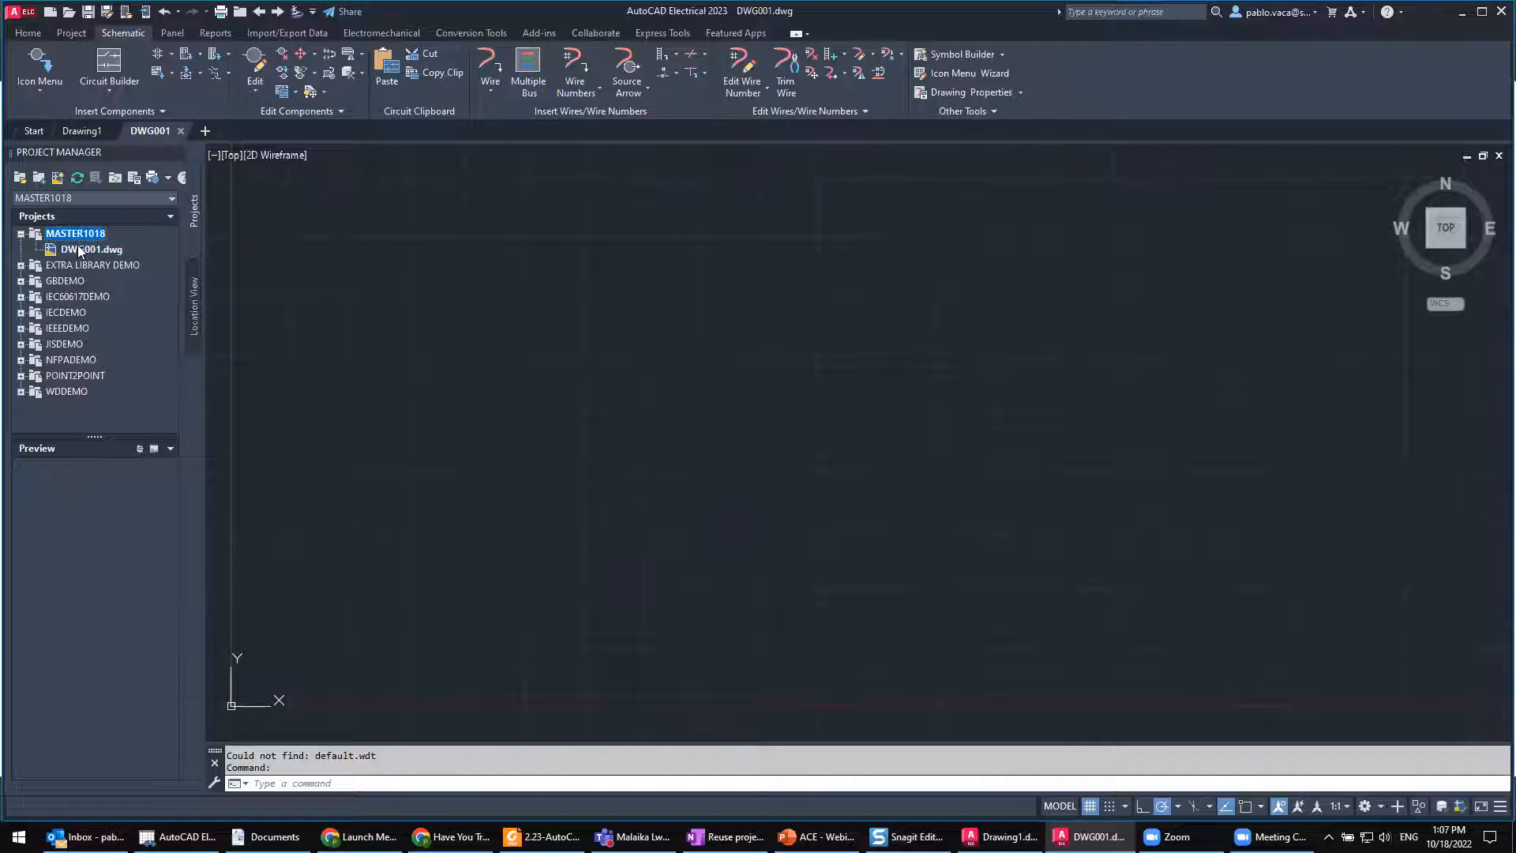
left_click(79, 248)
left_click(76, 235)
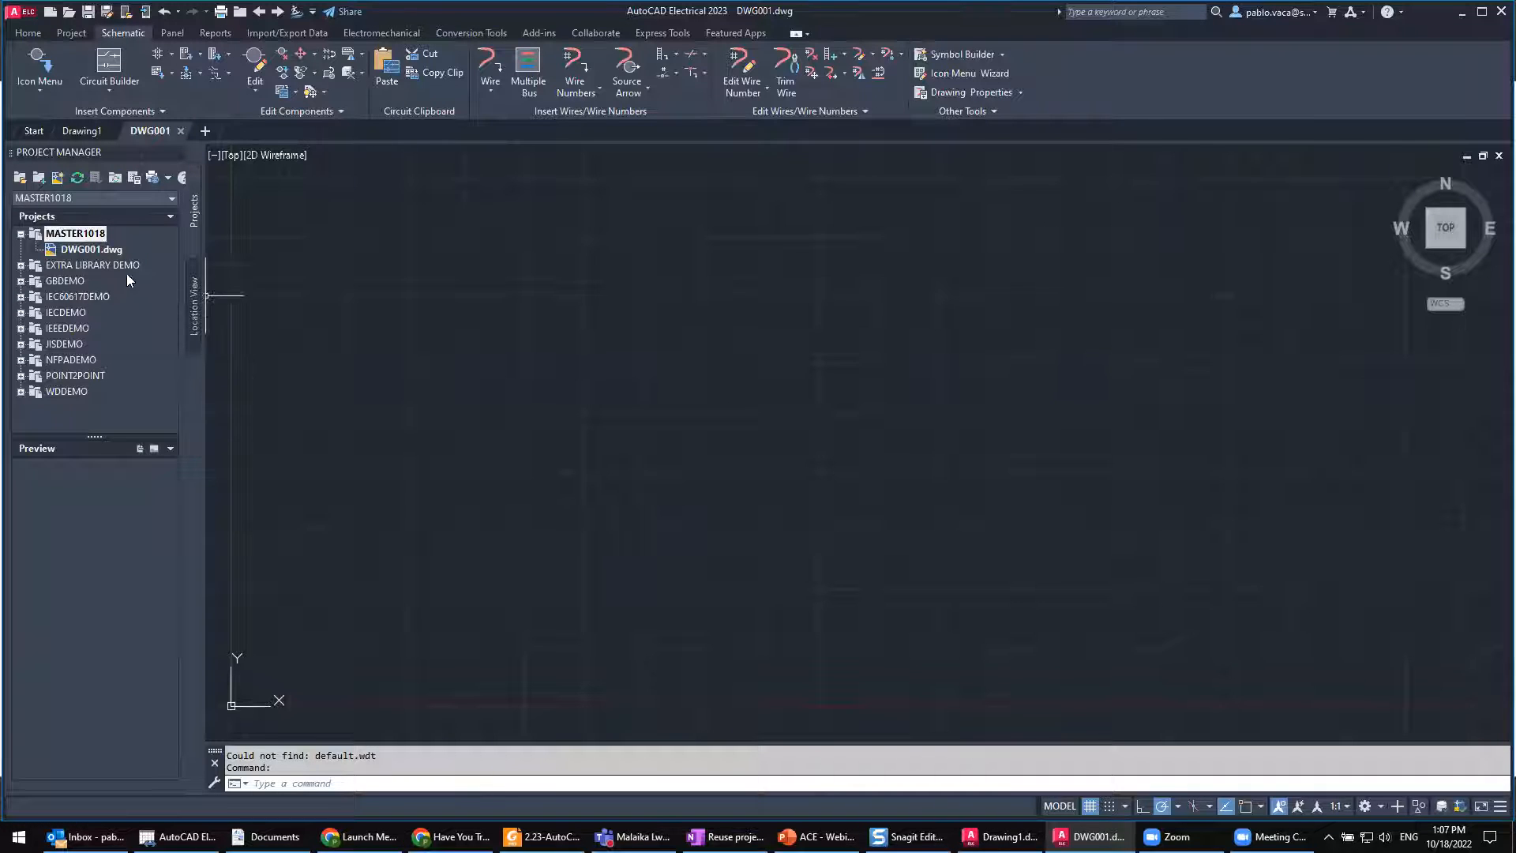
left_click(85, 250)
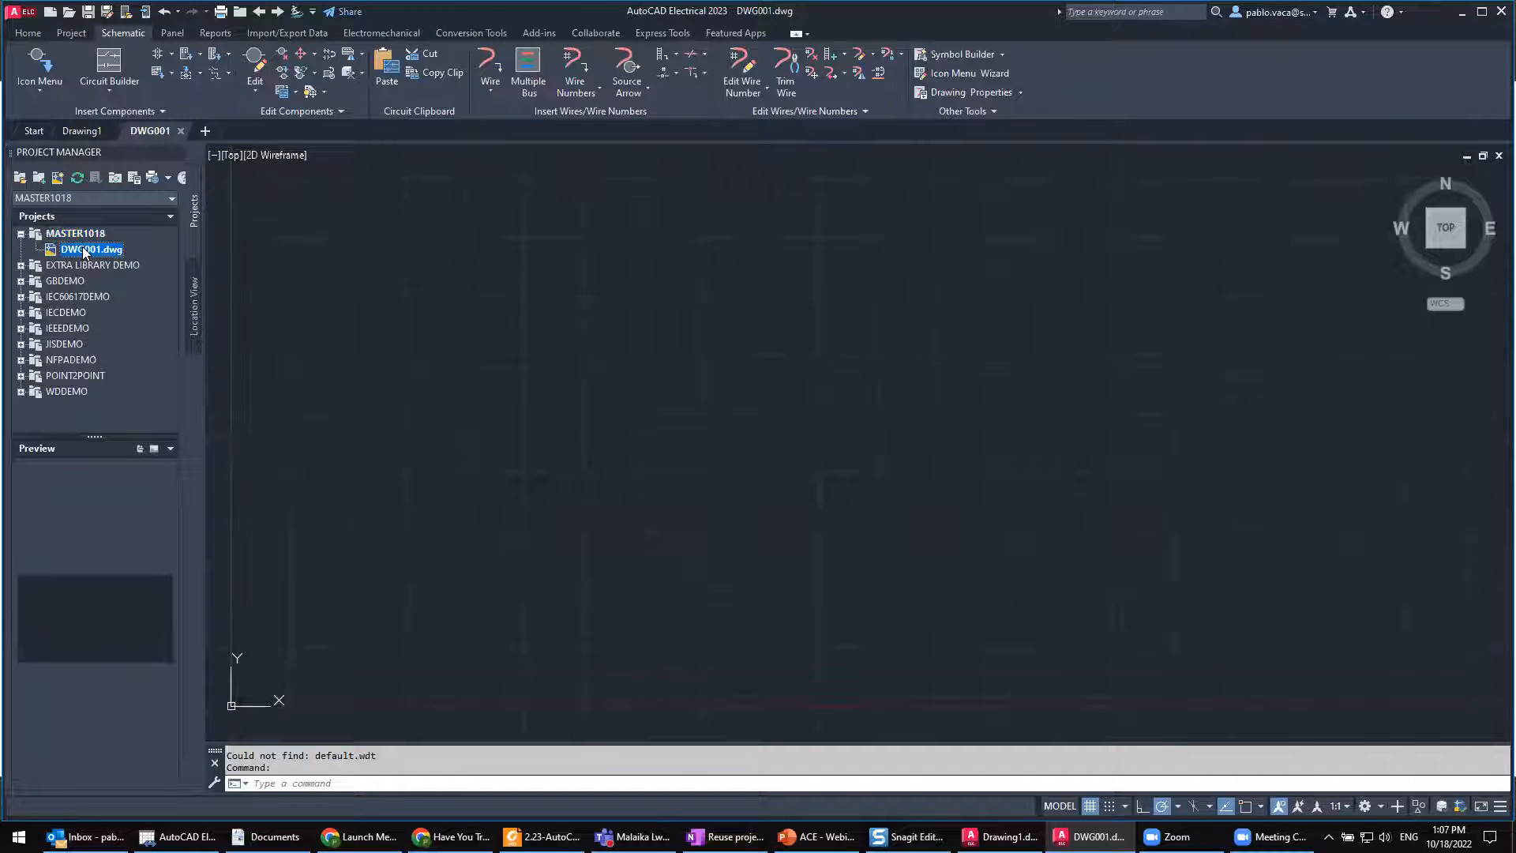
Step: Start a new drawing in MASTER1018 using Electrical_template.dwt from the AutoCAD Electrical 2023 Fundamentals Practice Files folder as its template
left_click(77, 237)
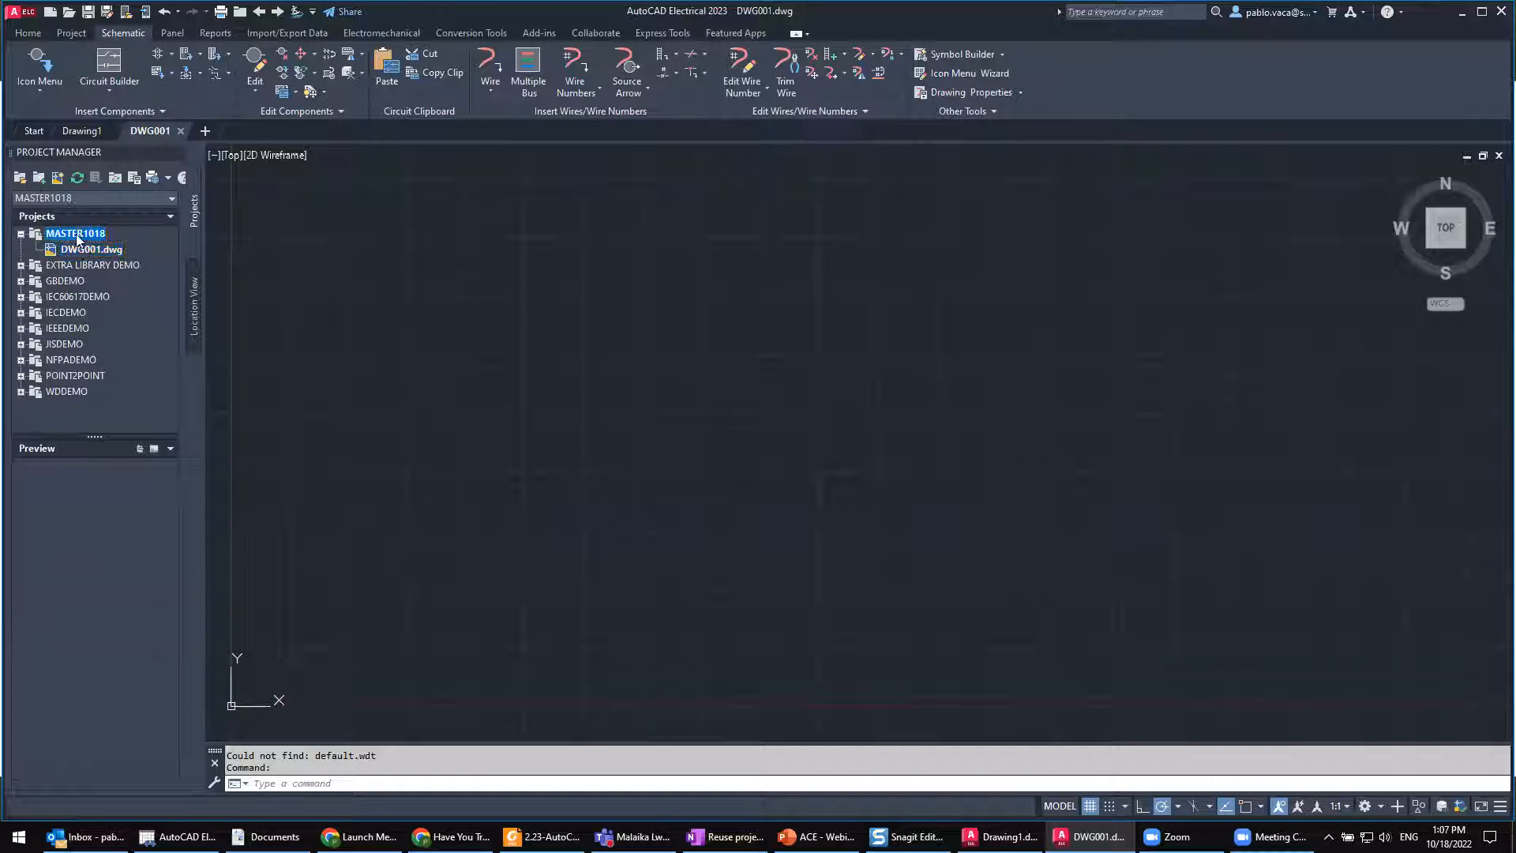
left_click(60, 179)
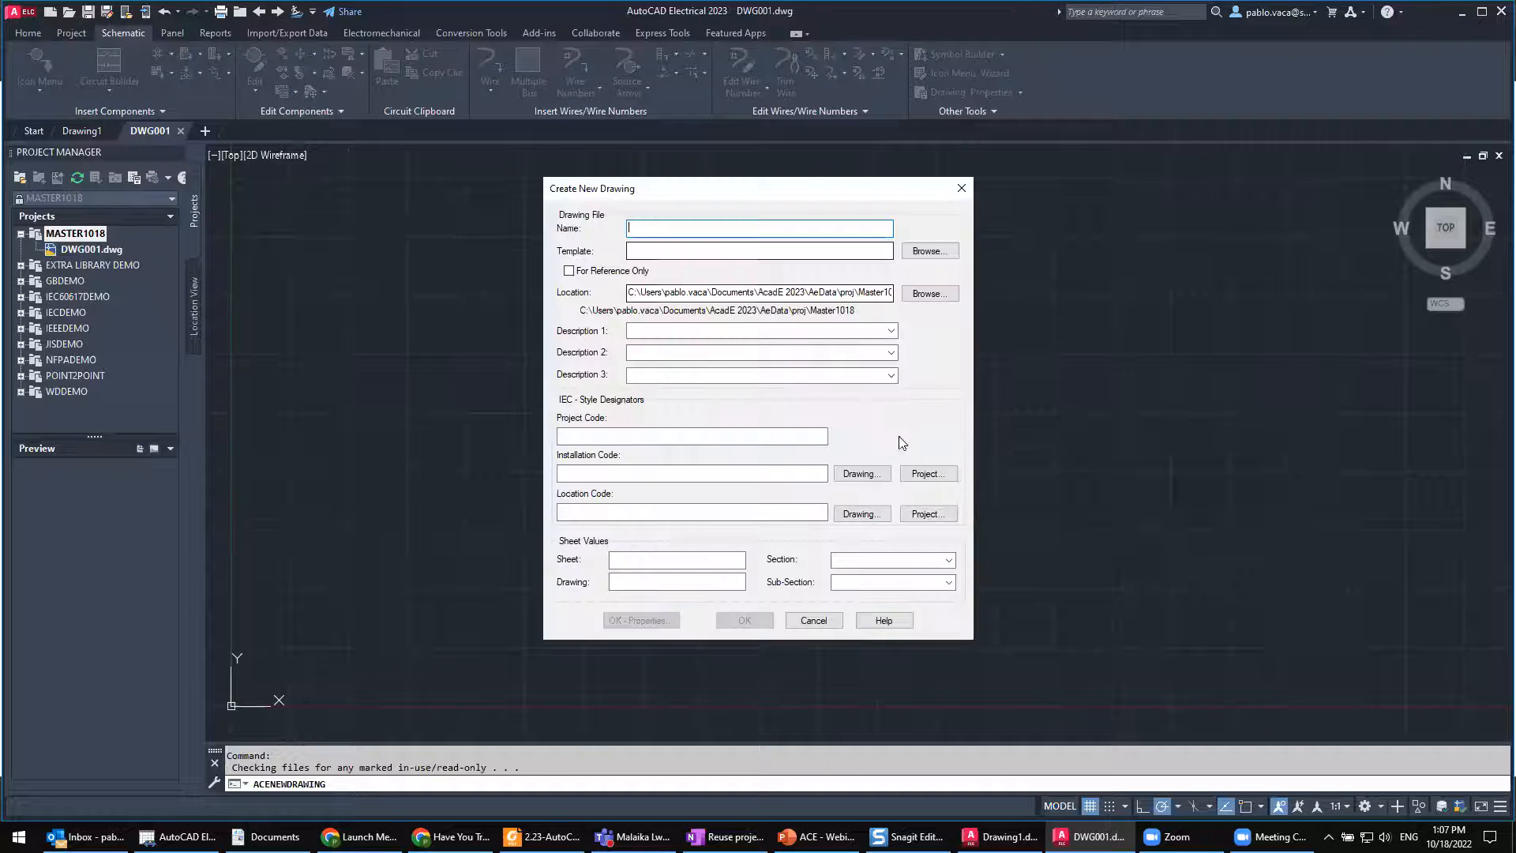
left_click(932, 252)
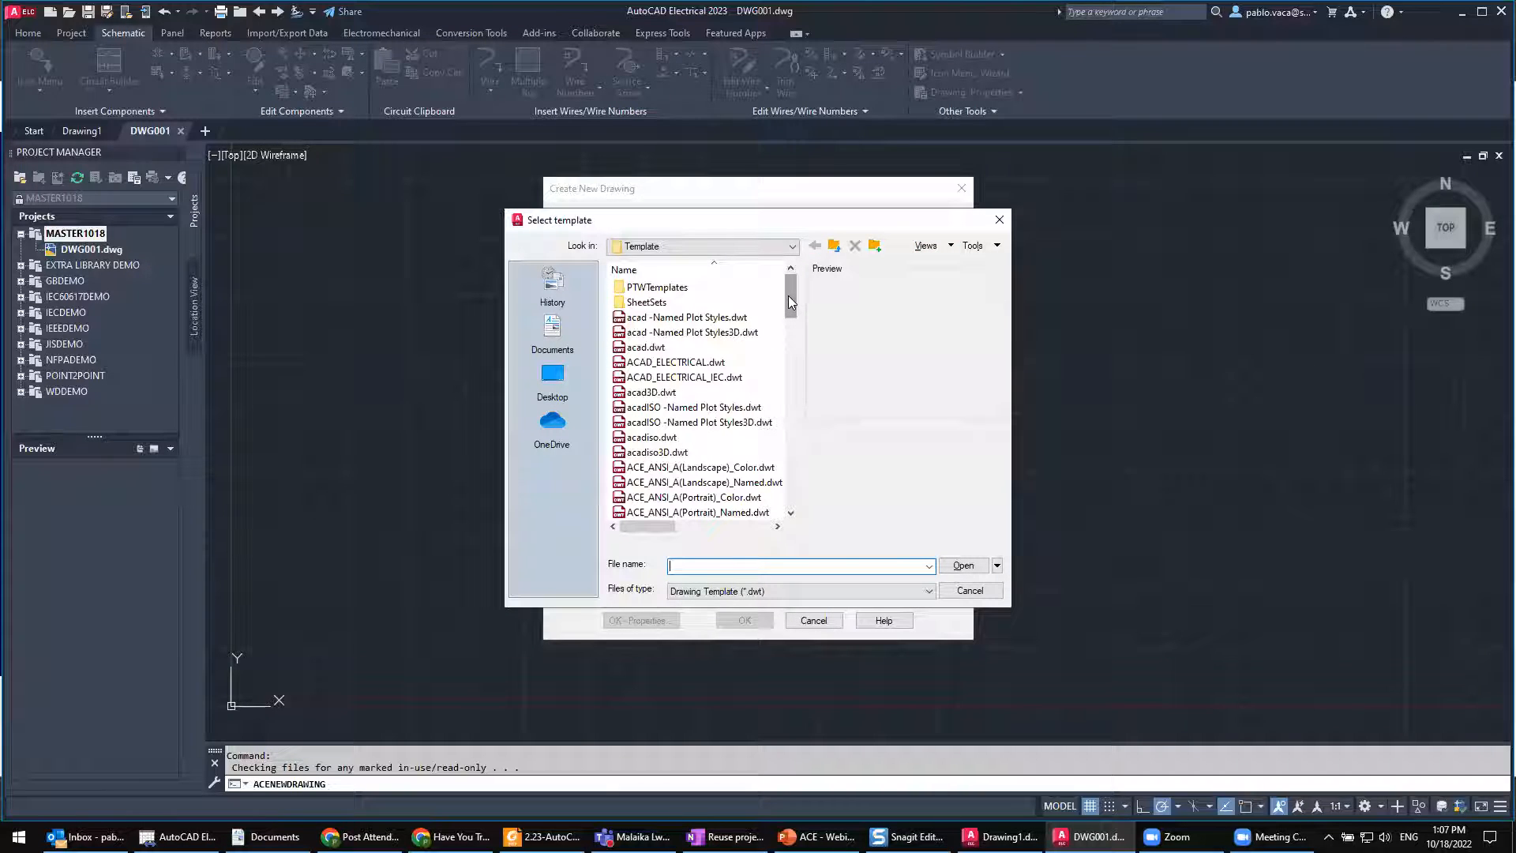
left_click(684, 362)
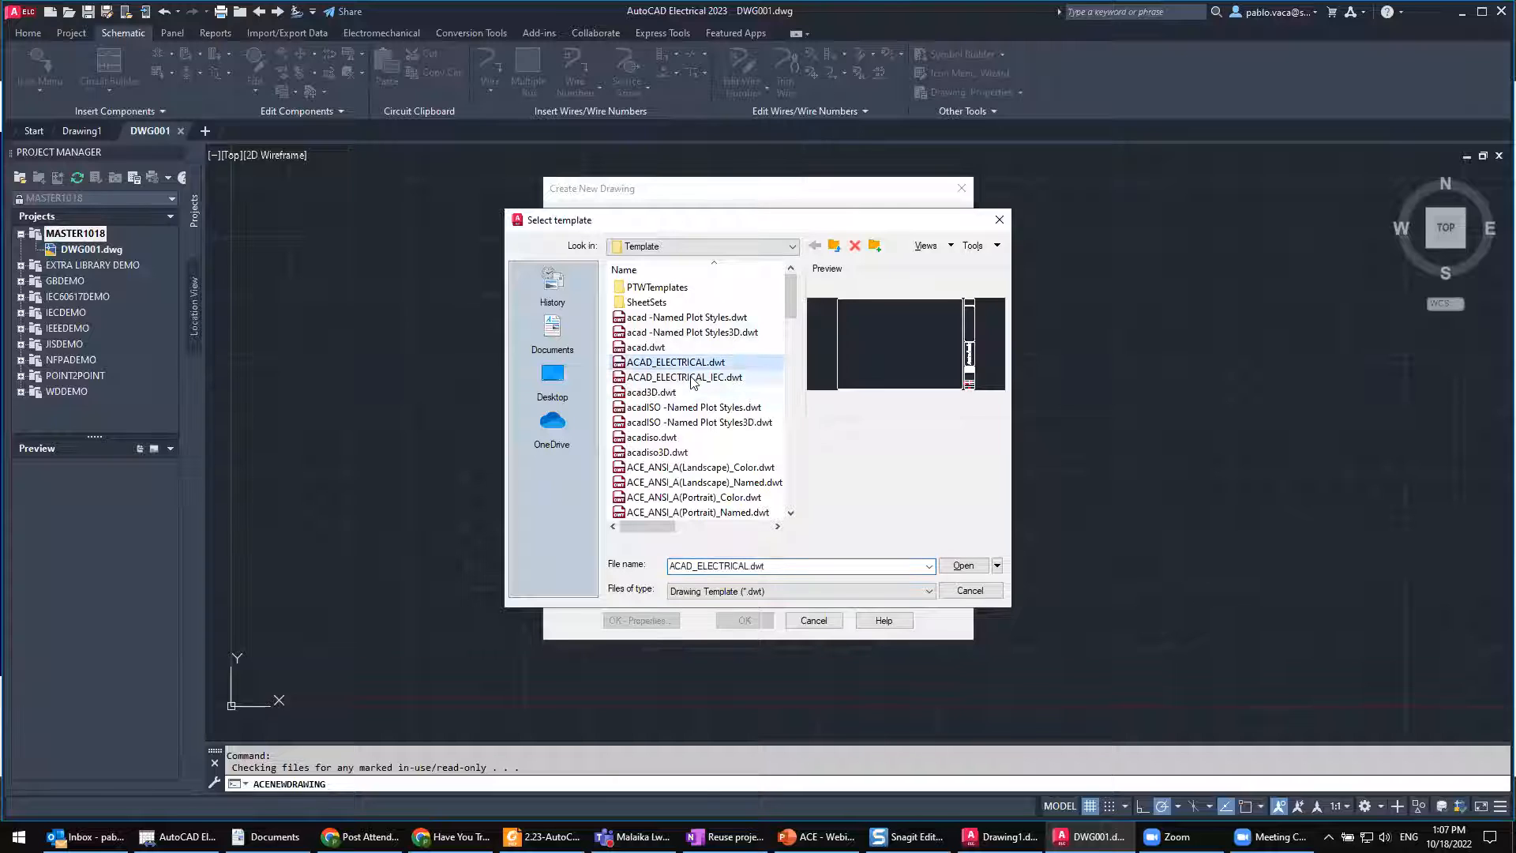
left_click(694, 379)
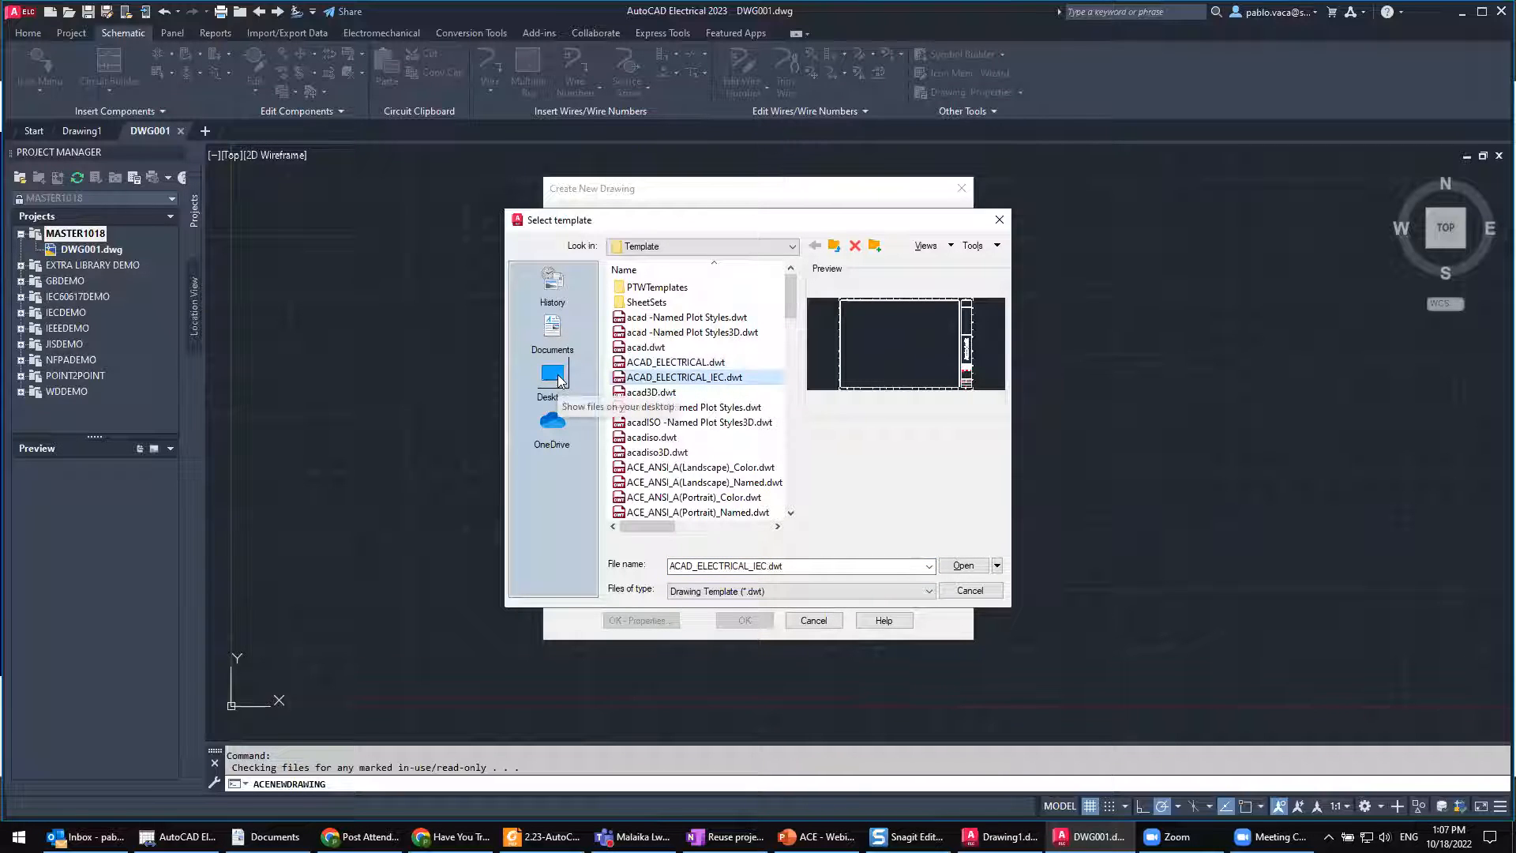
left_click(758, 247)
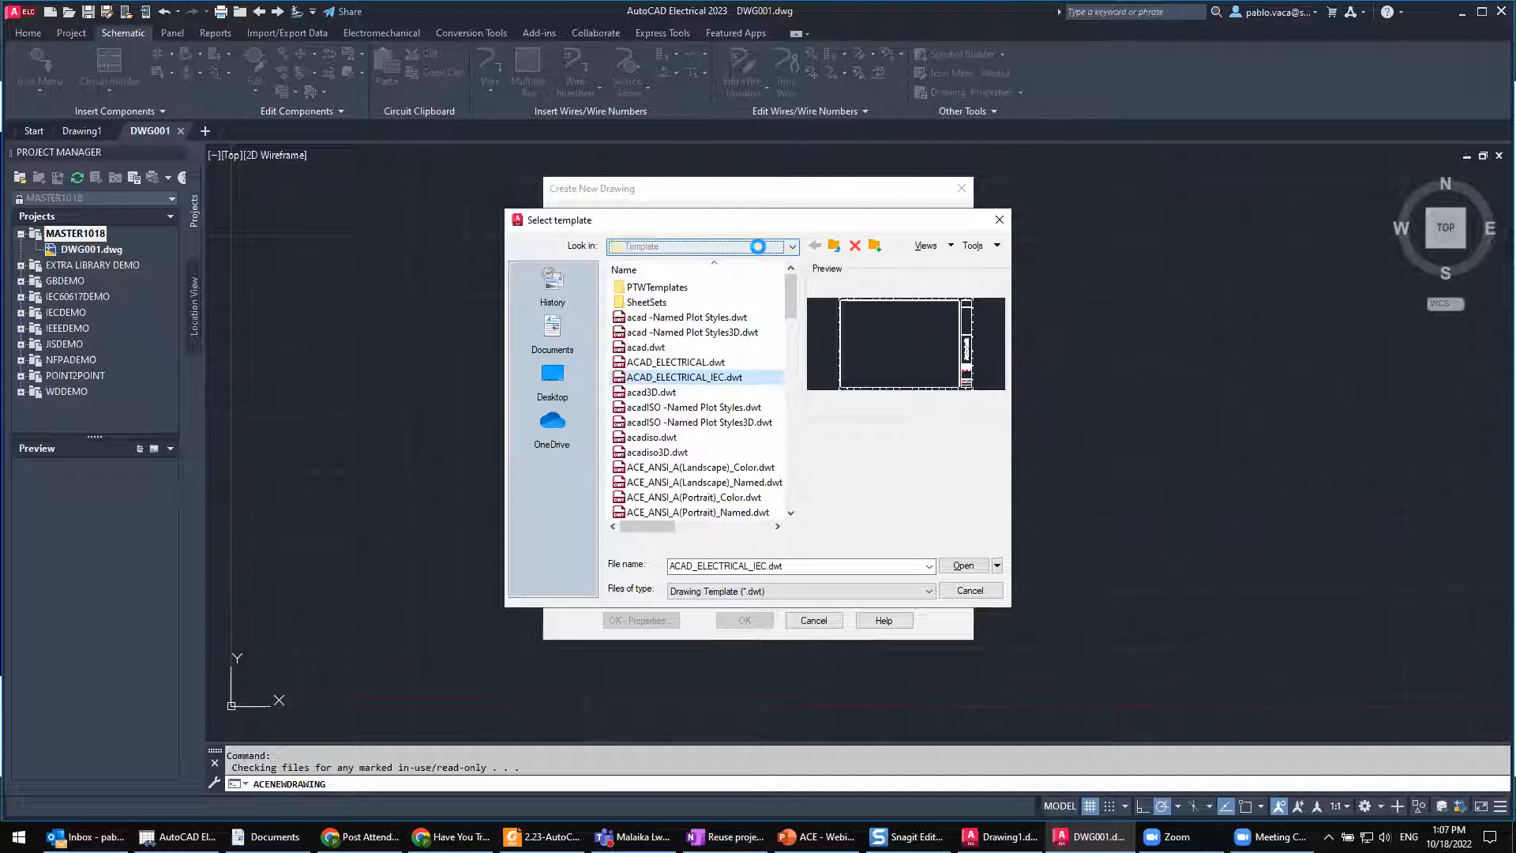
left_click(728, 288)
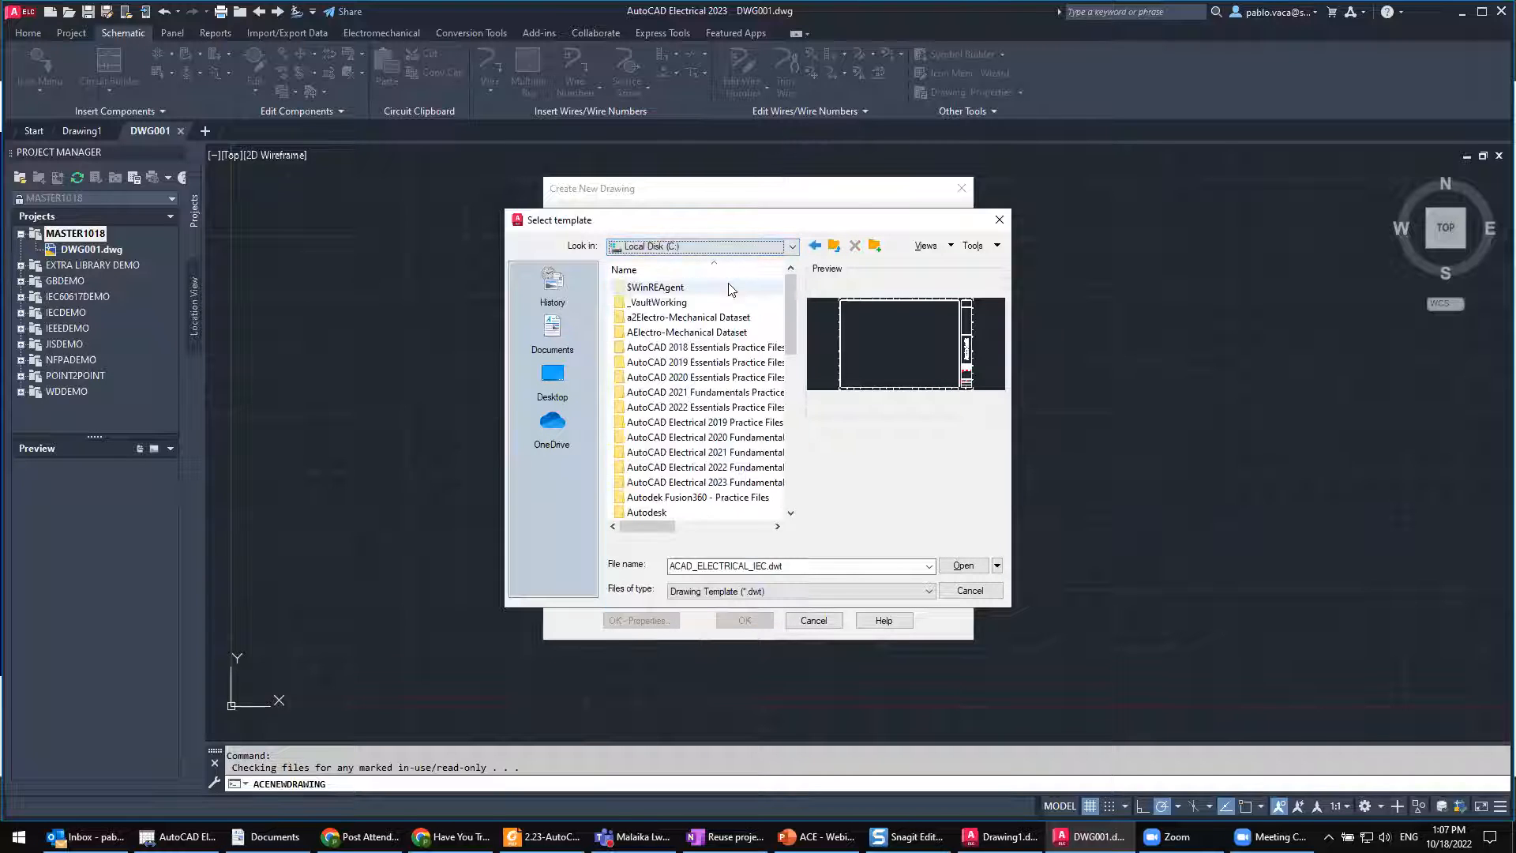
double_click(694, 482)
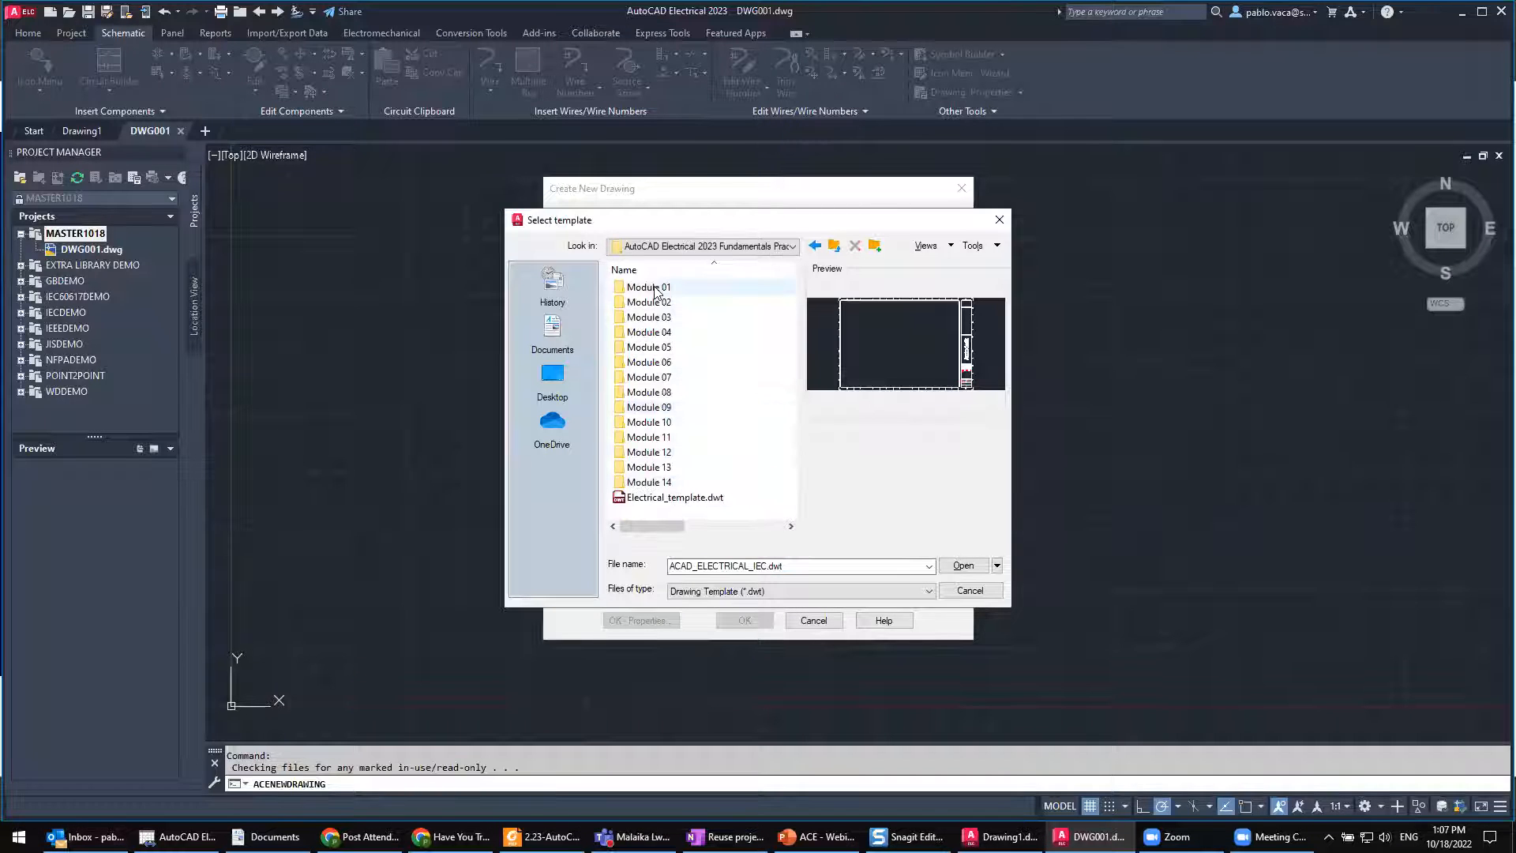
double_click(651, 287)
left_click(835, 244)
left_click(683, 497)
left_click(960, 565)
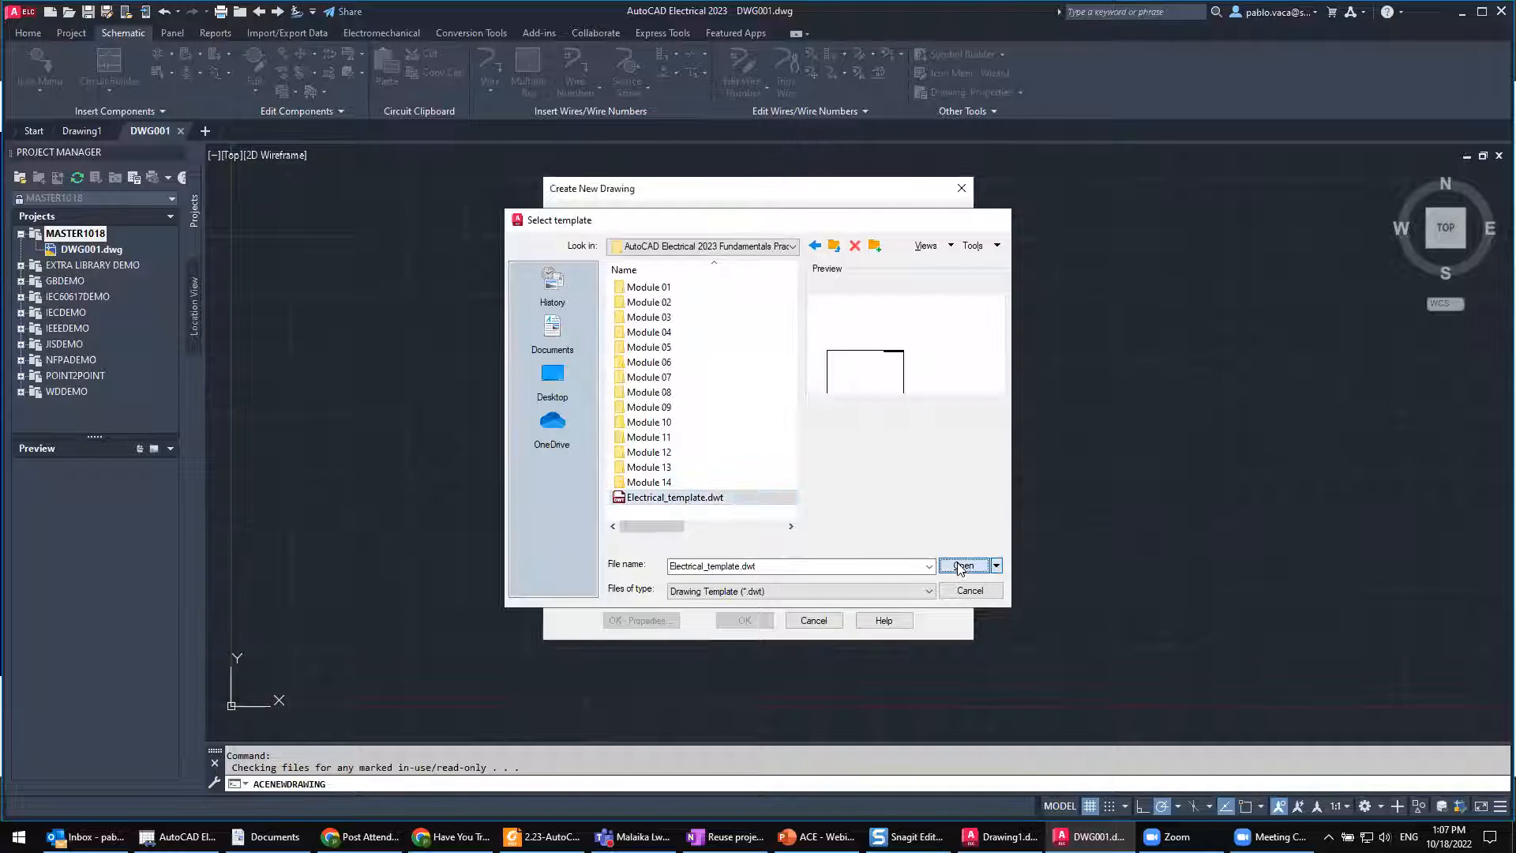
Step: Name the drawing DWG002 and create it with the project default values applied to its drawing settings
type("DWG002")
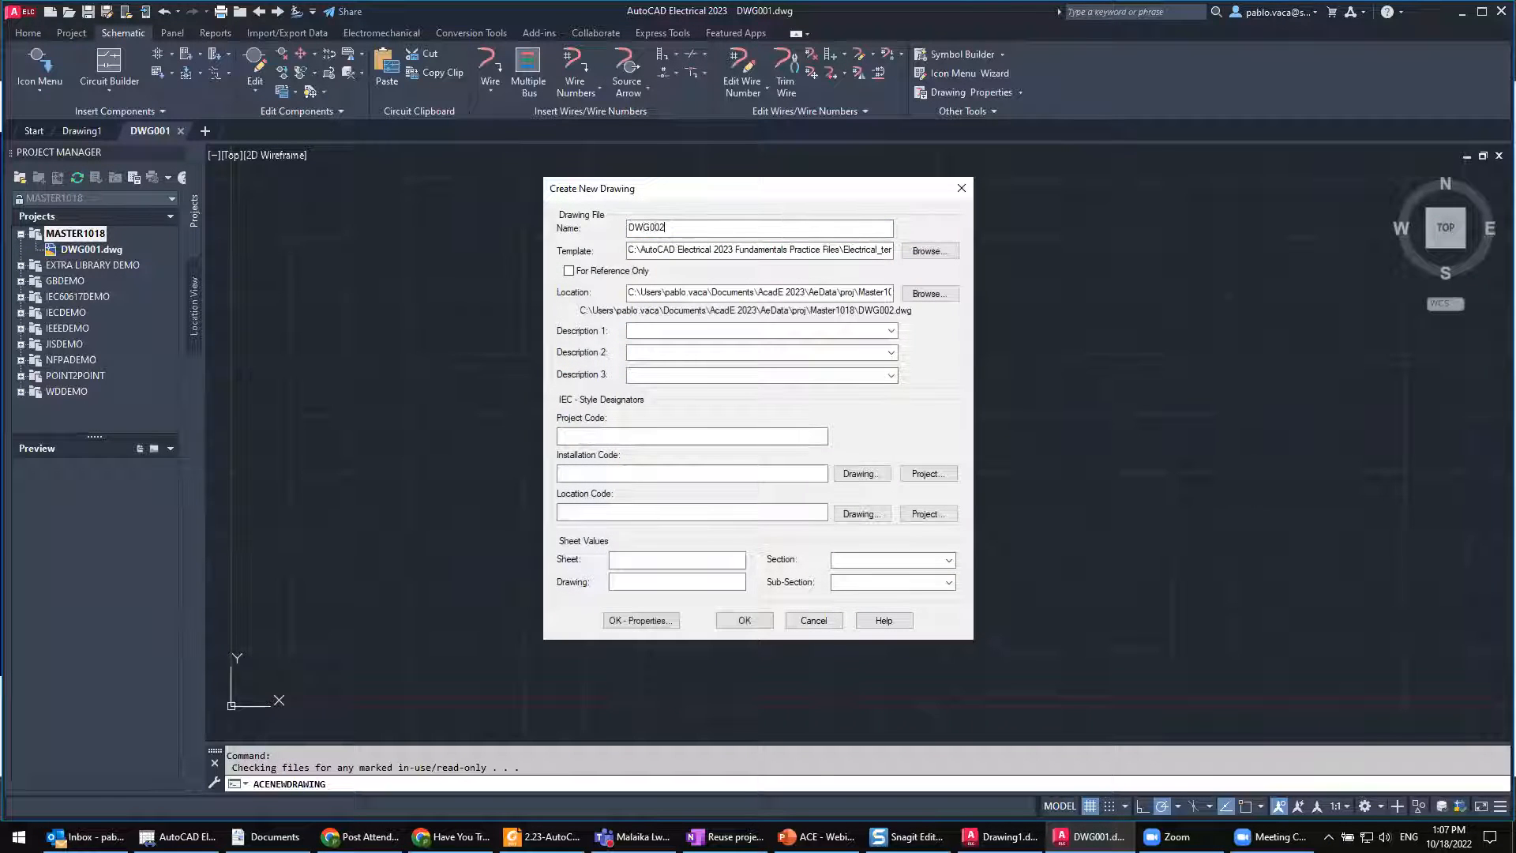
left_click(746, 620)
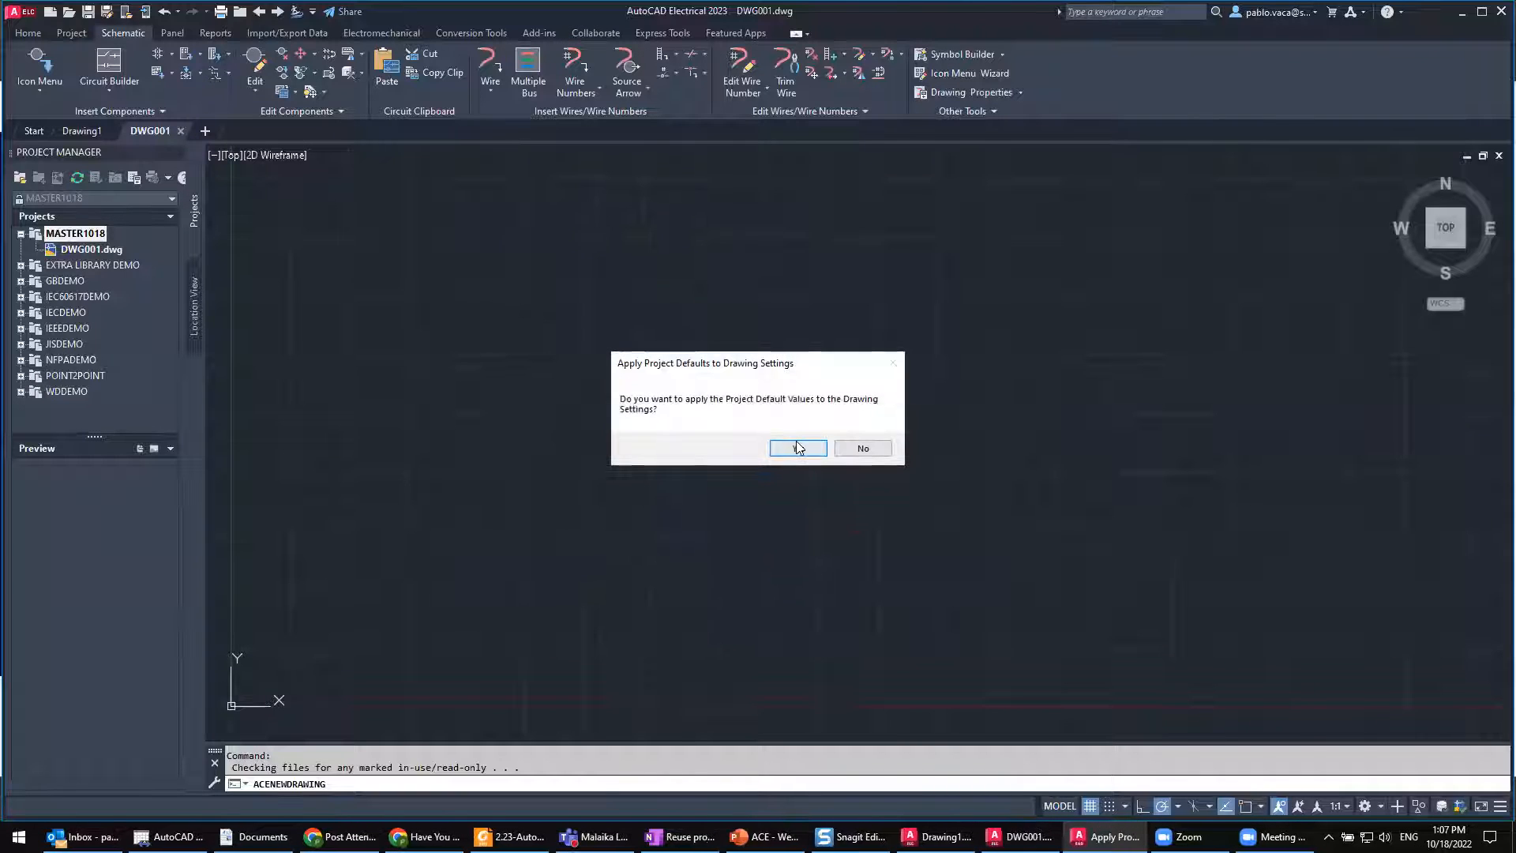
left_click(798, 447)
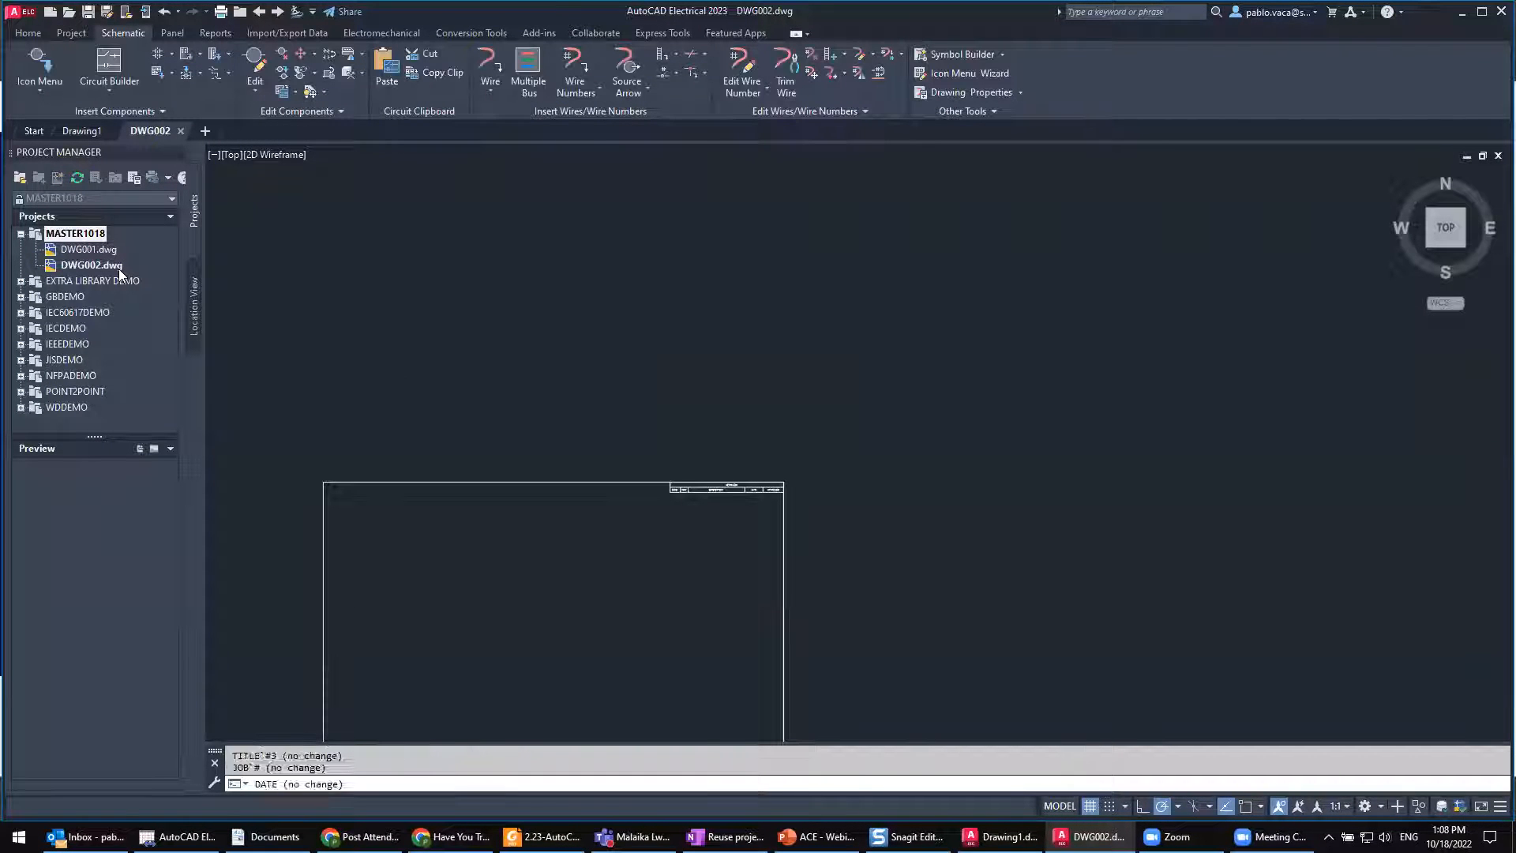
middle_click_drag(442, 401, 457, 227)
scroll(414, 408, "up", 2)
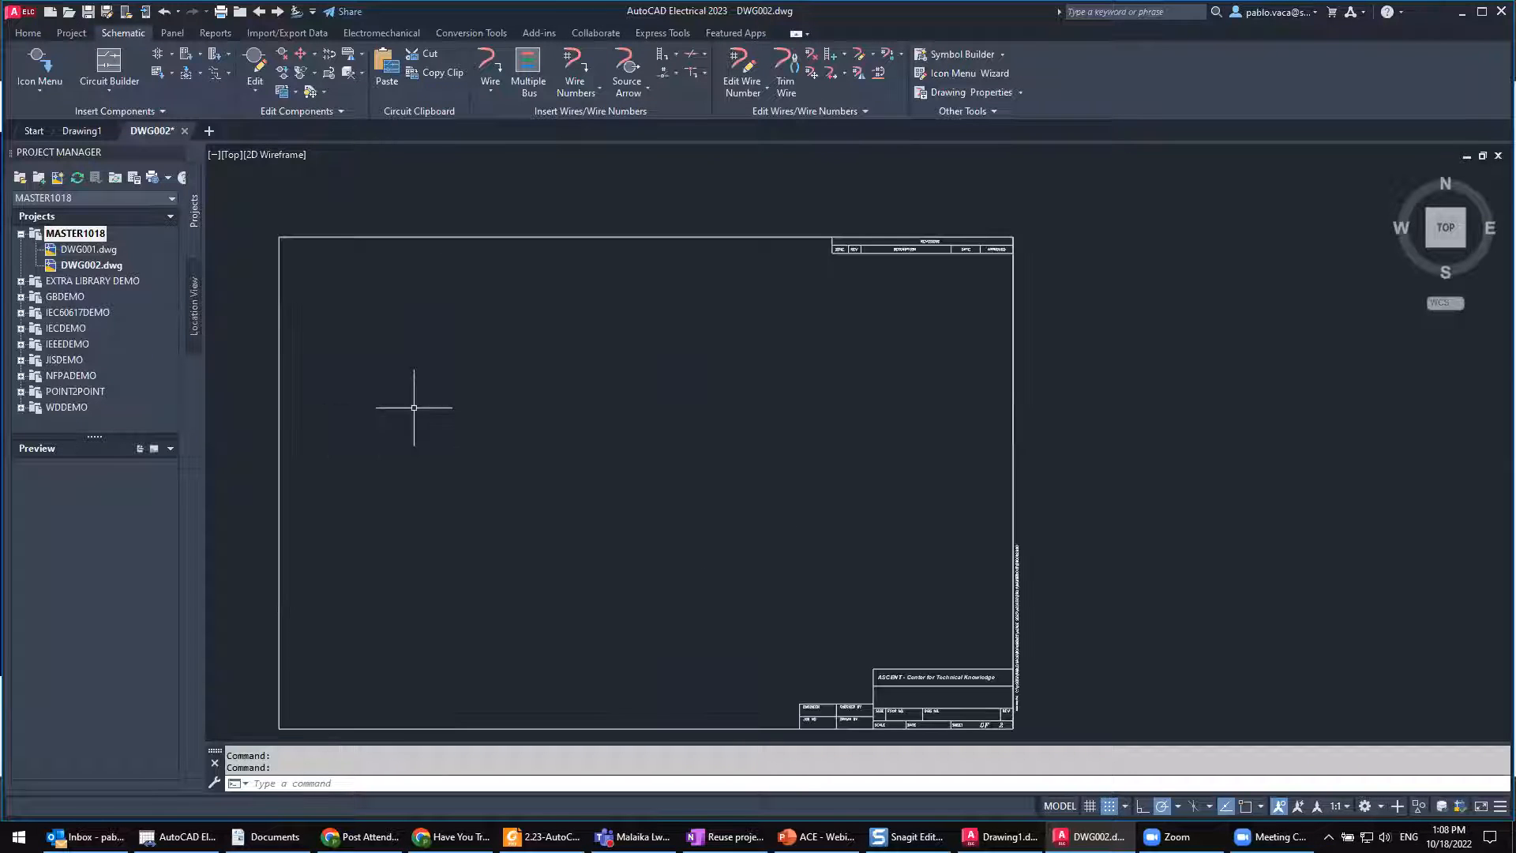
middle_click_drag(561, 400, 561, 370)
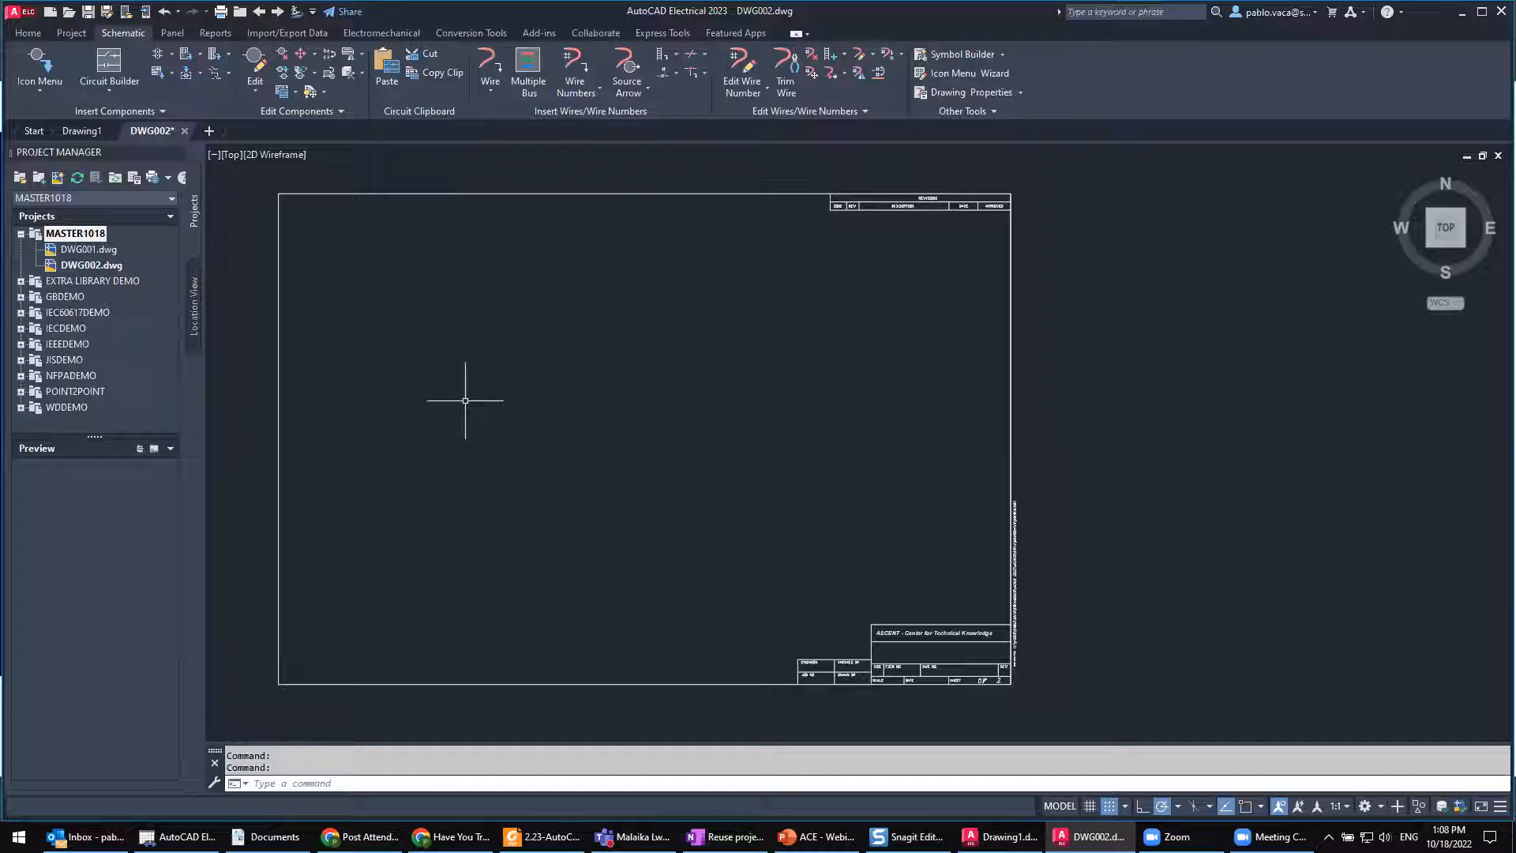
Step: Open the MASTER1018 project properties and examine the schematic and panel library paths and icon menu files
right_click(72, 238)
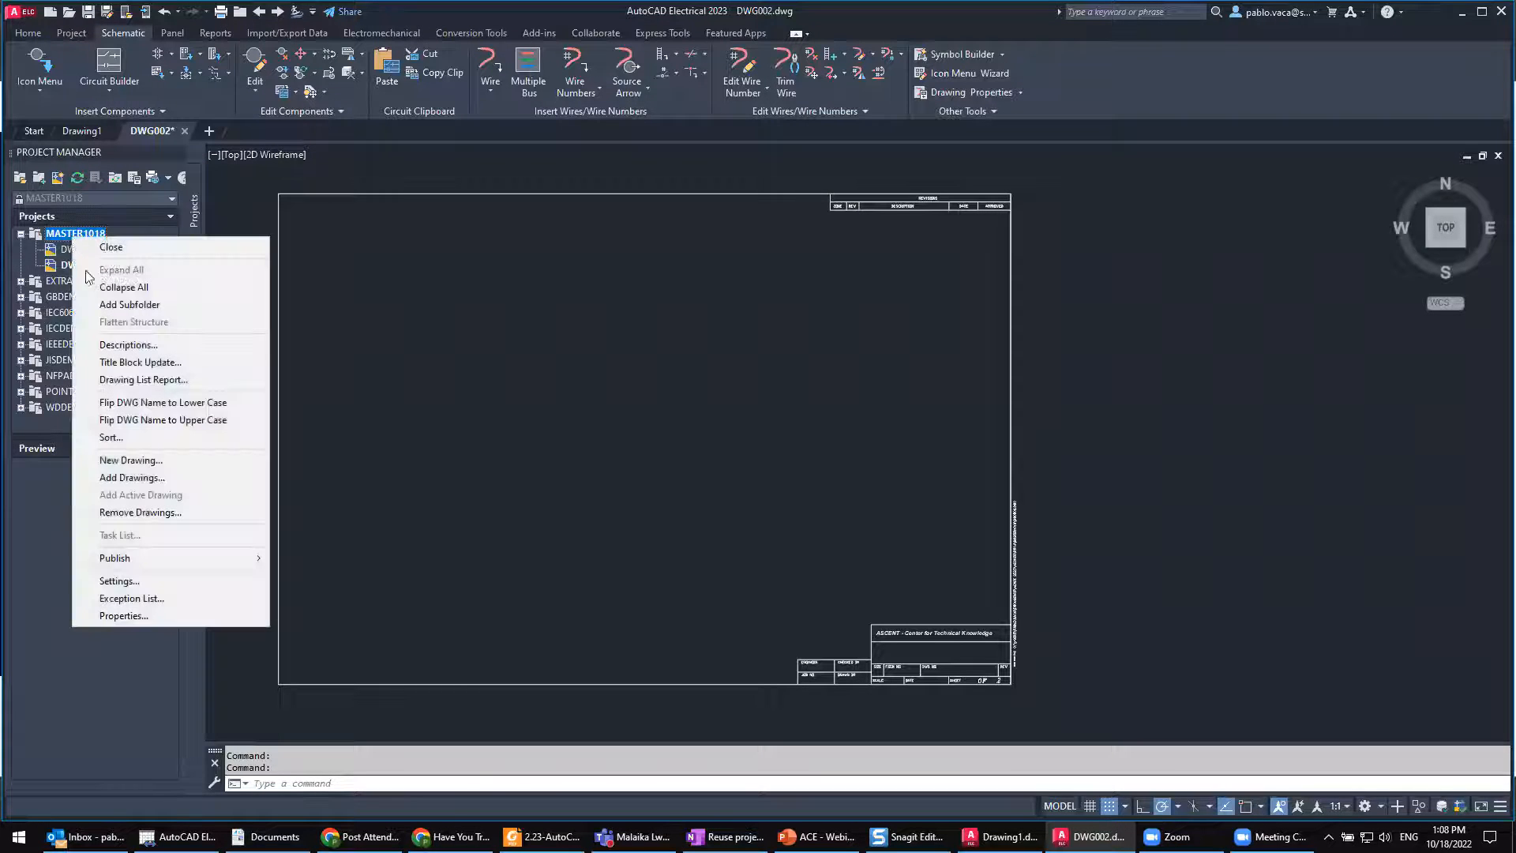
left_click(179, 615)
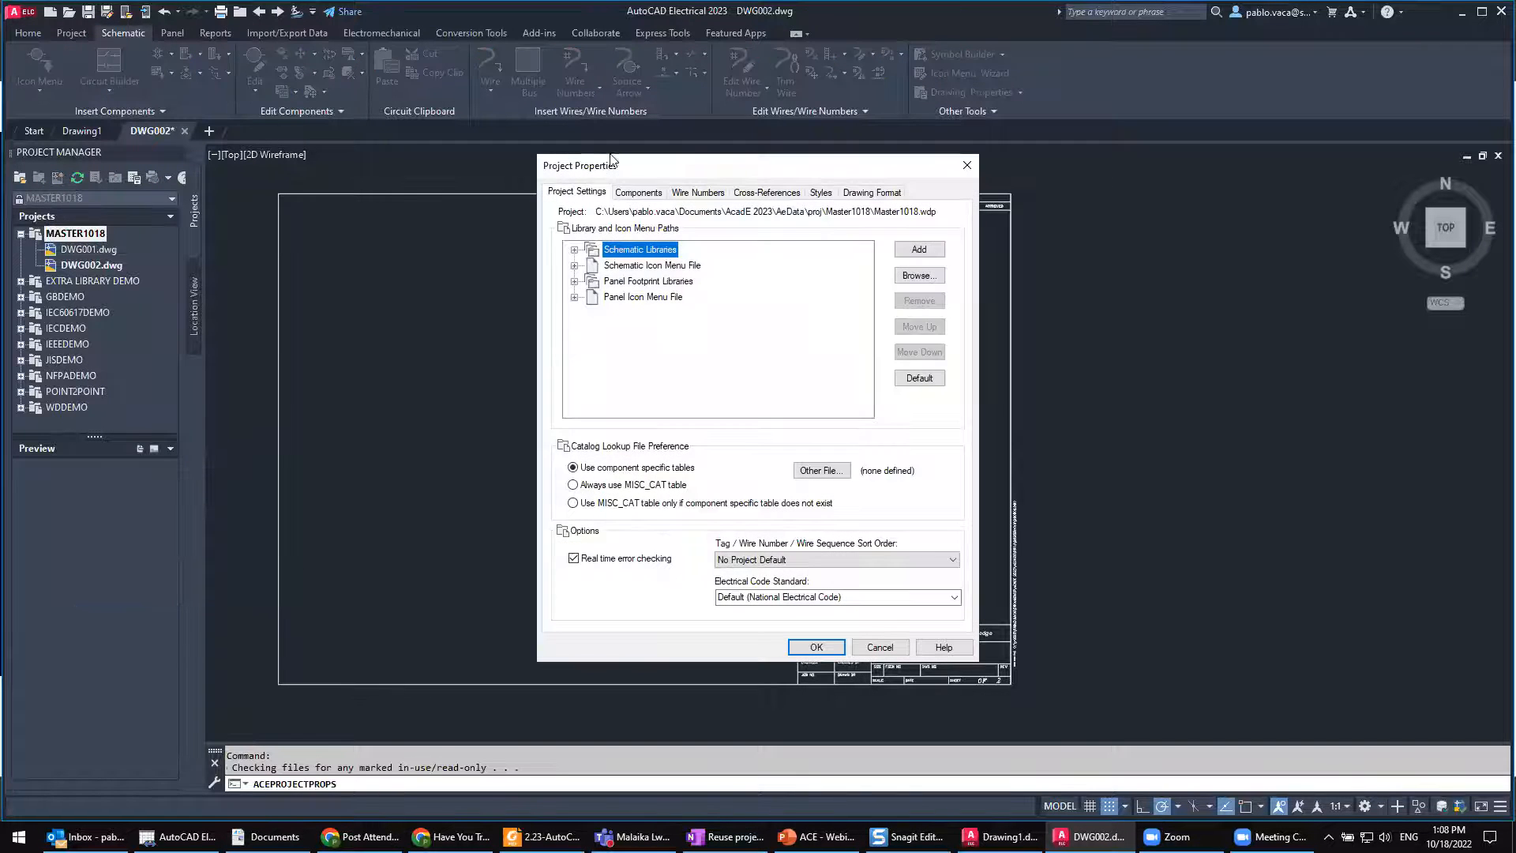
left_click(575, 250)
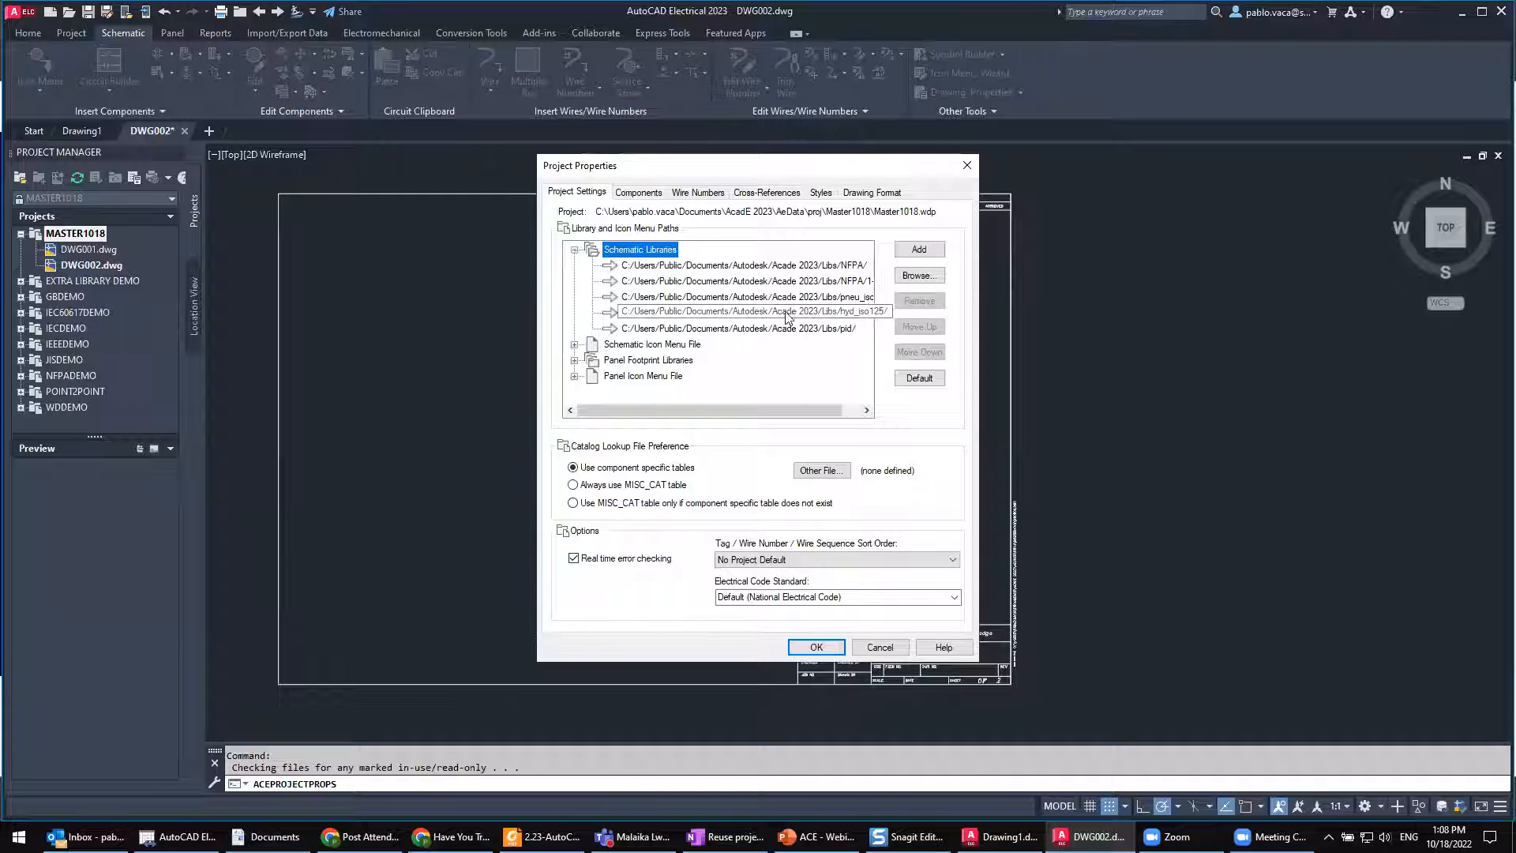
left_click(574, 361)
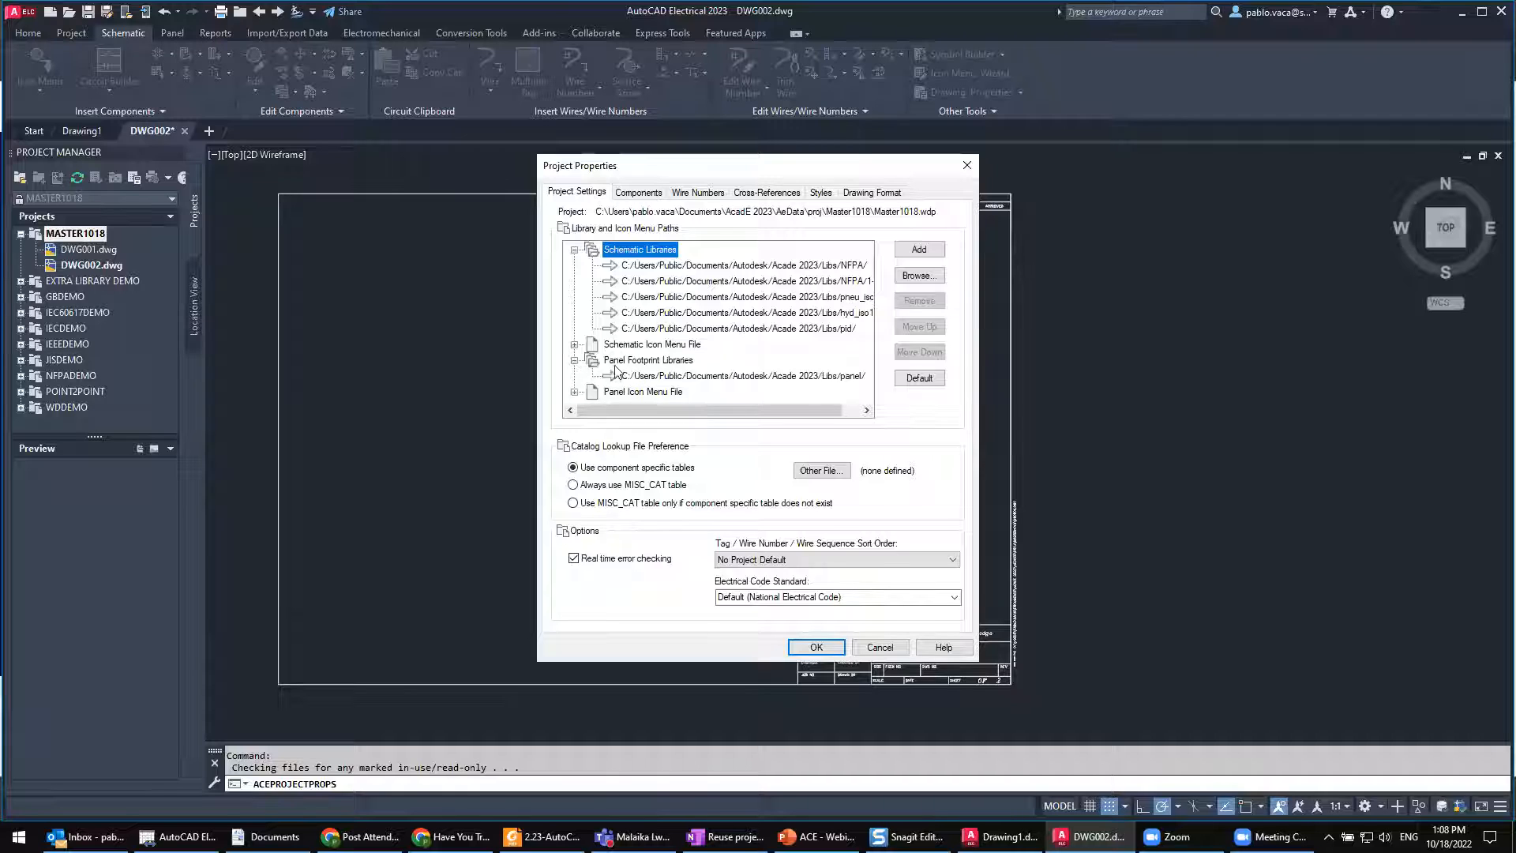
left_click(574, 345)
scroll(596, 394, "down", 1)
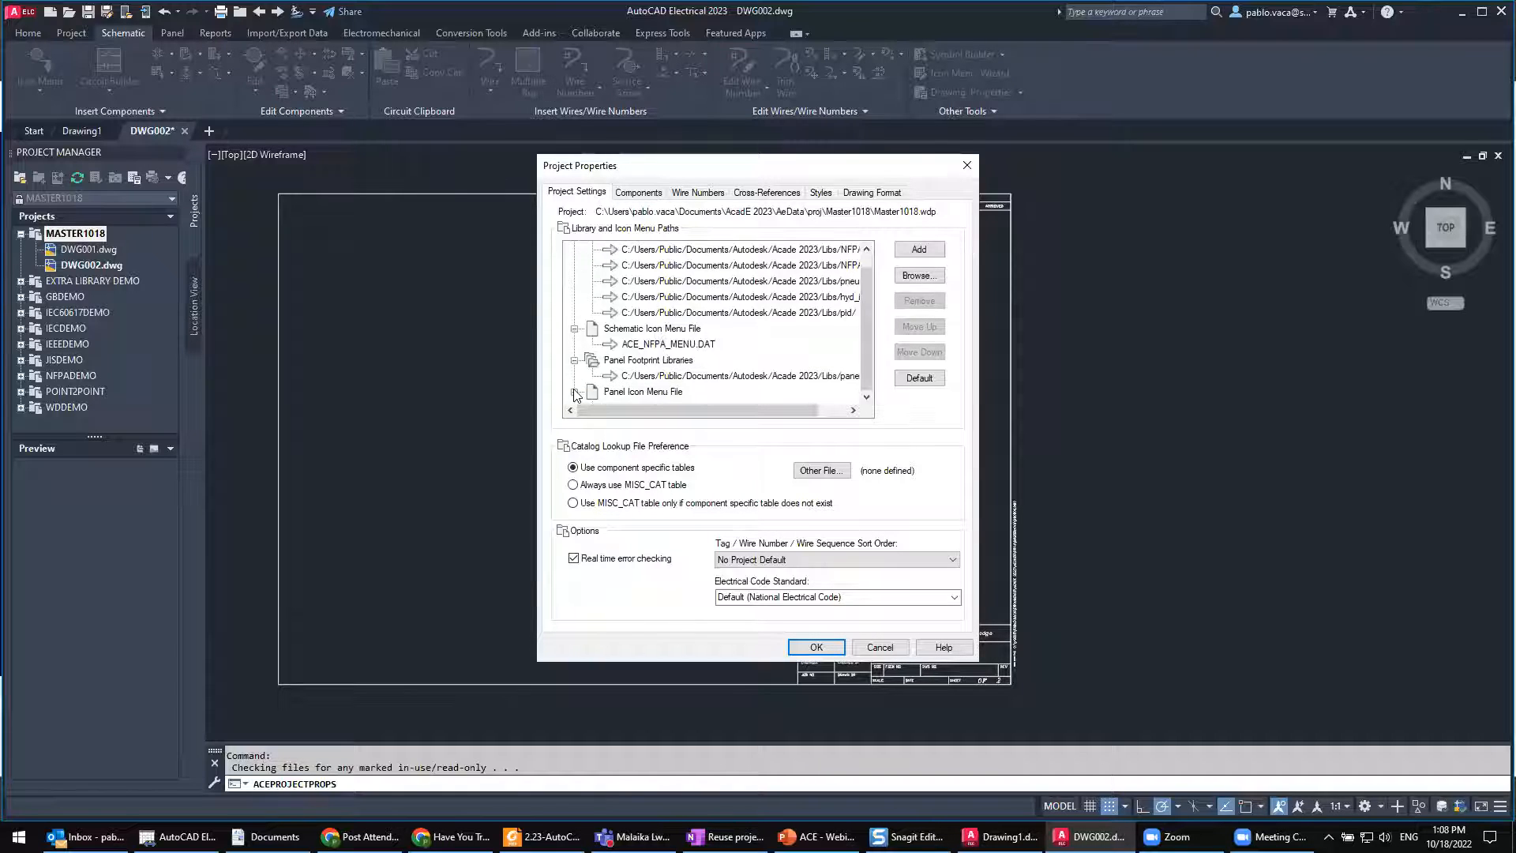
left_click(575, 392)
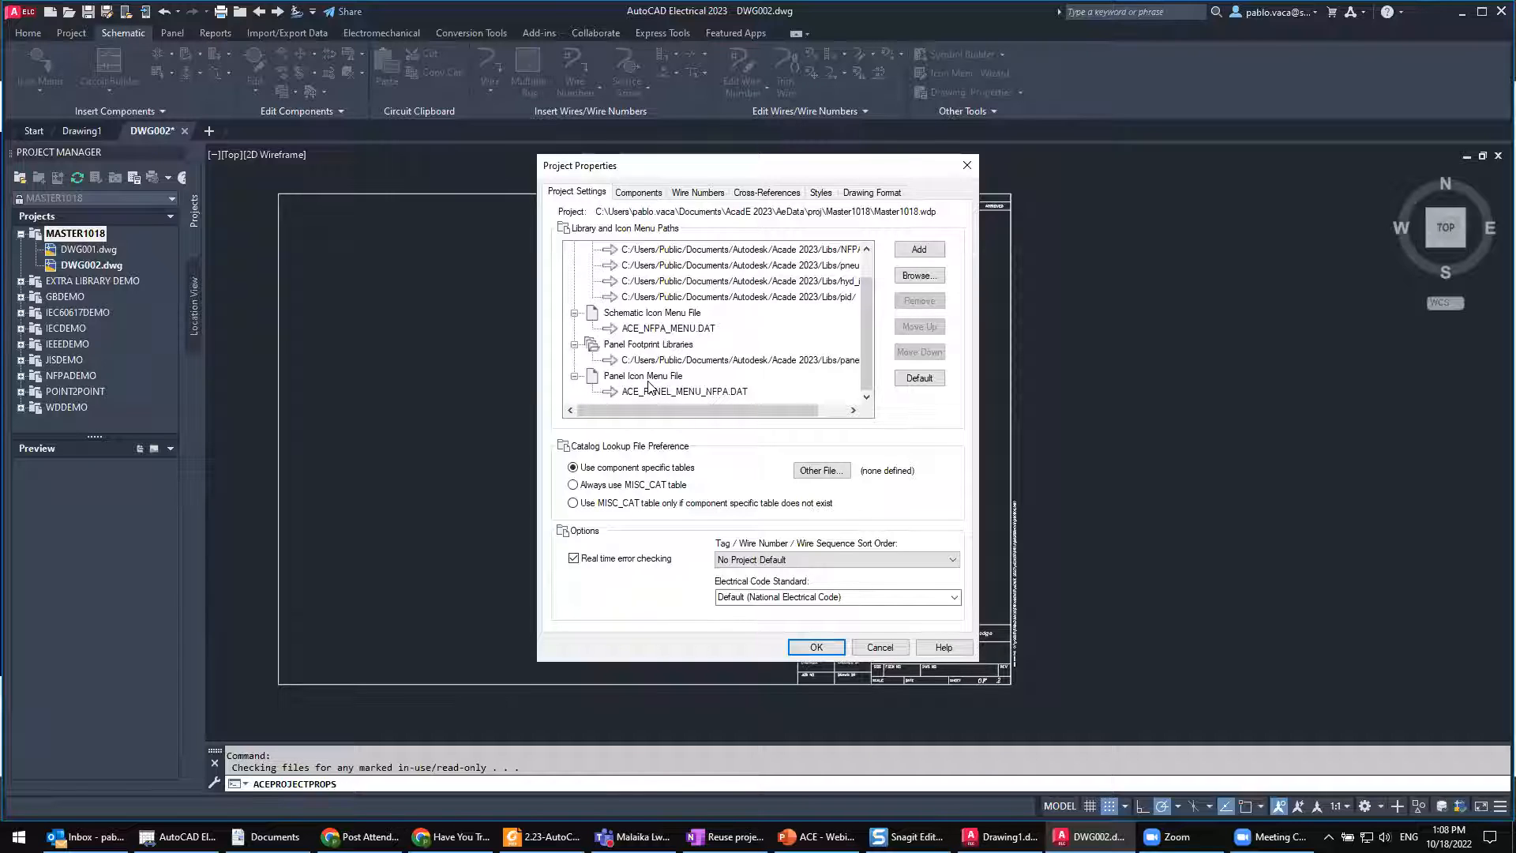
scroll(640, 366, "up", 1)
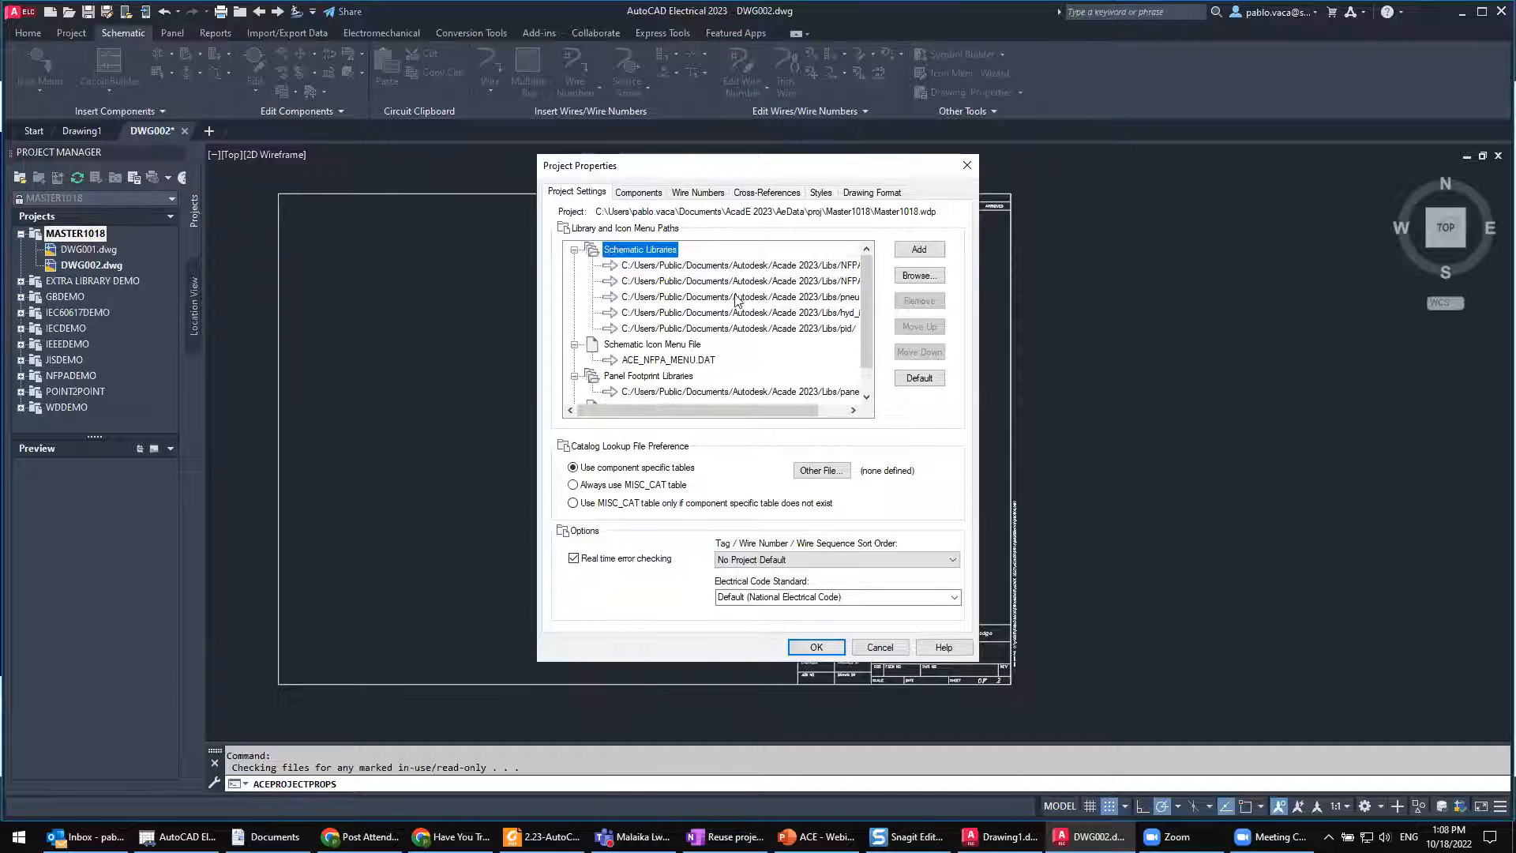
Step: Examine the full schematic library paths, switch to File Explorer and open Desktop > ACADE - Shortcuts > Customization
left_click(768, 270)
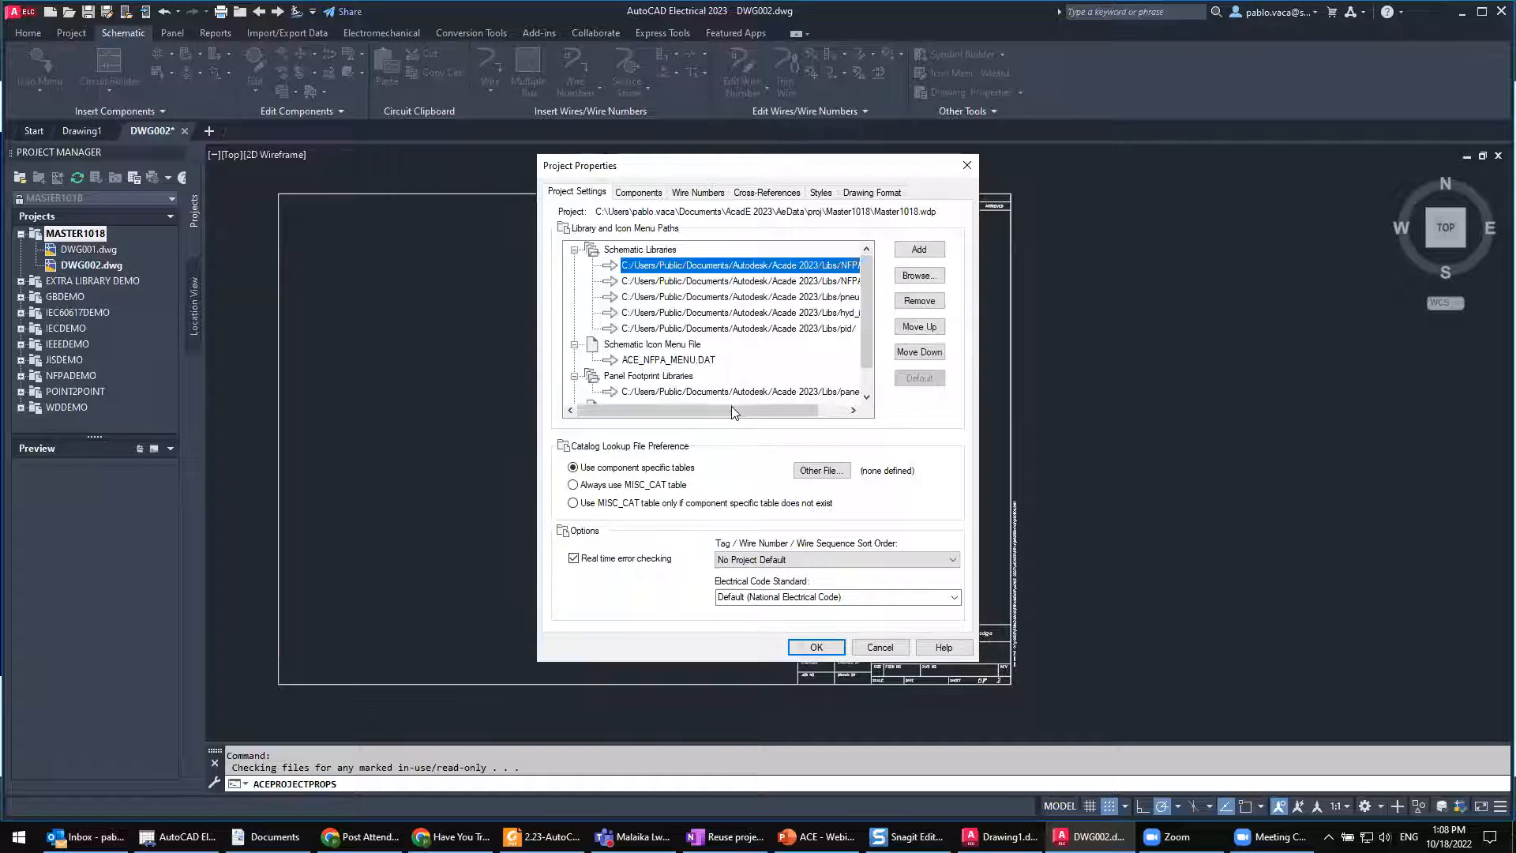
left_click_drag(736, 409, 772, 411)
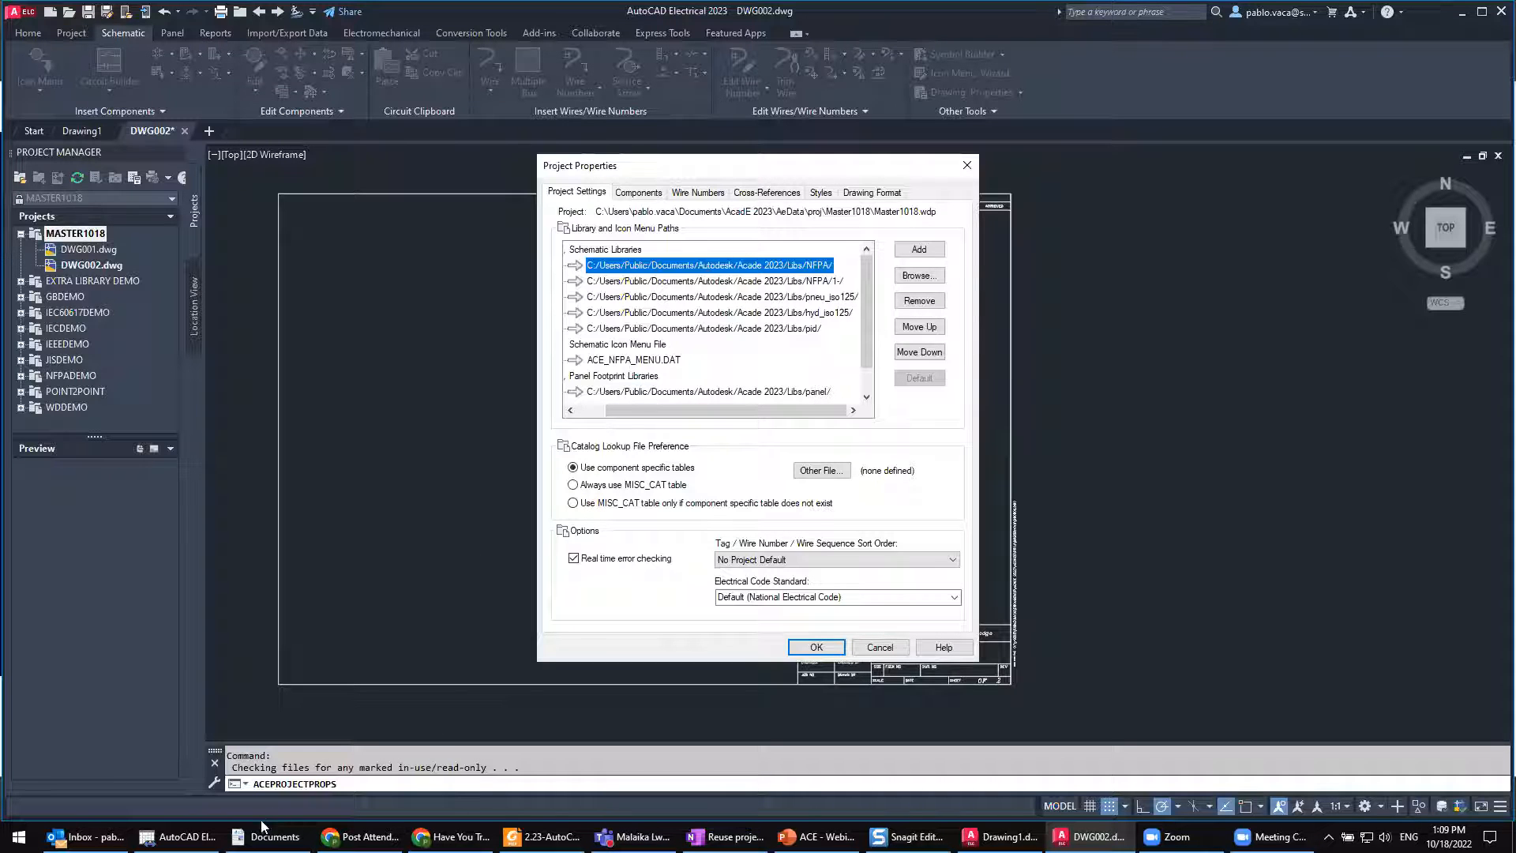
key("alt+Tab")
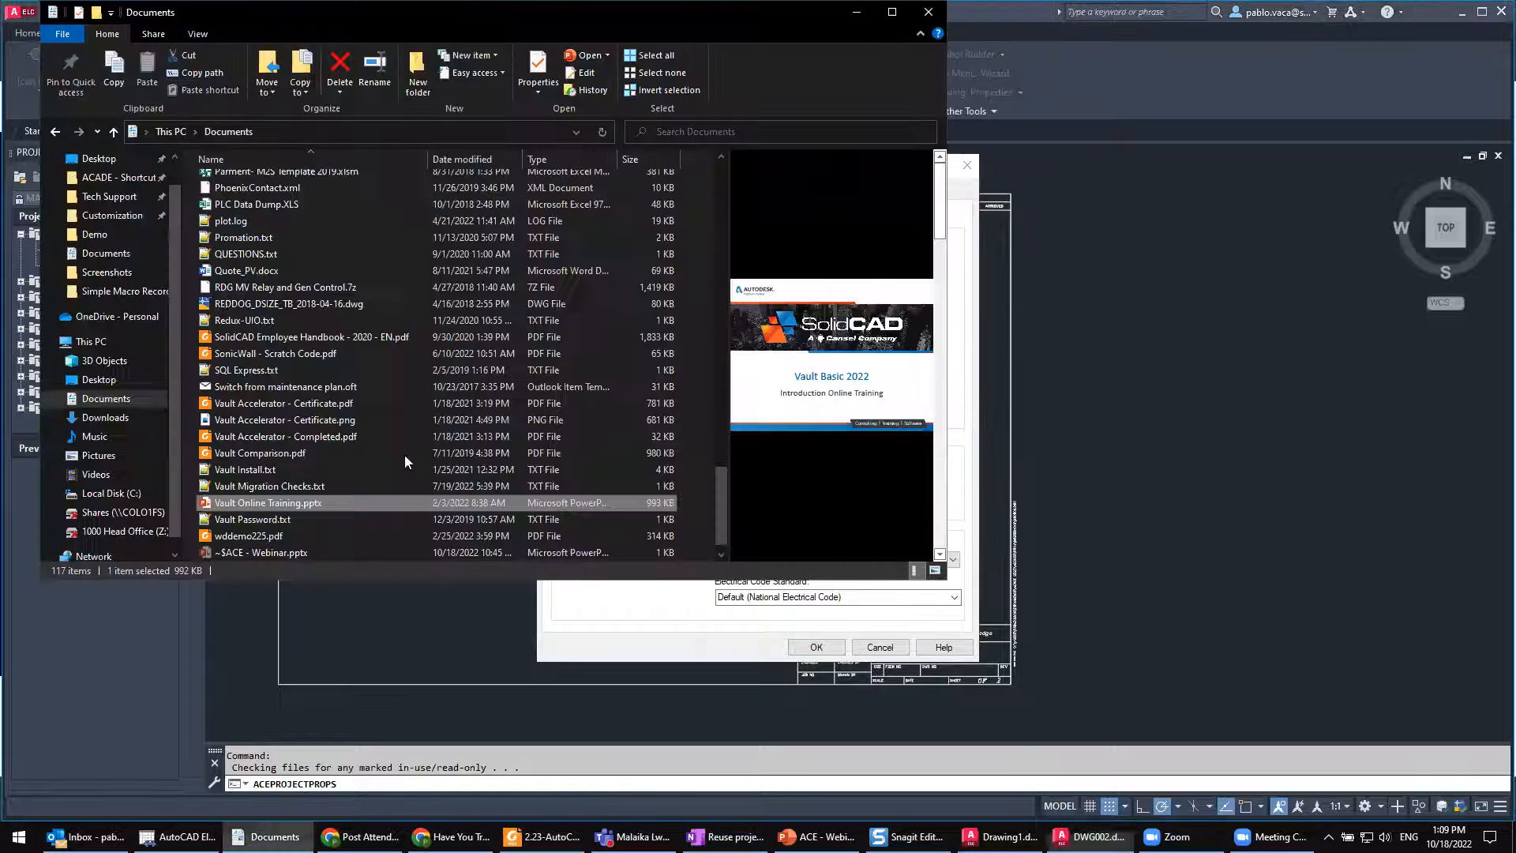
left_click(100, 380)
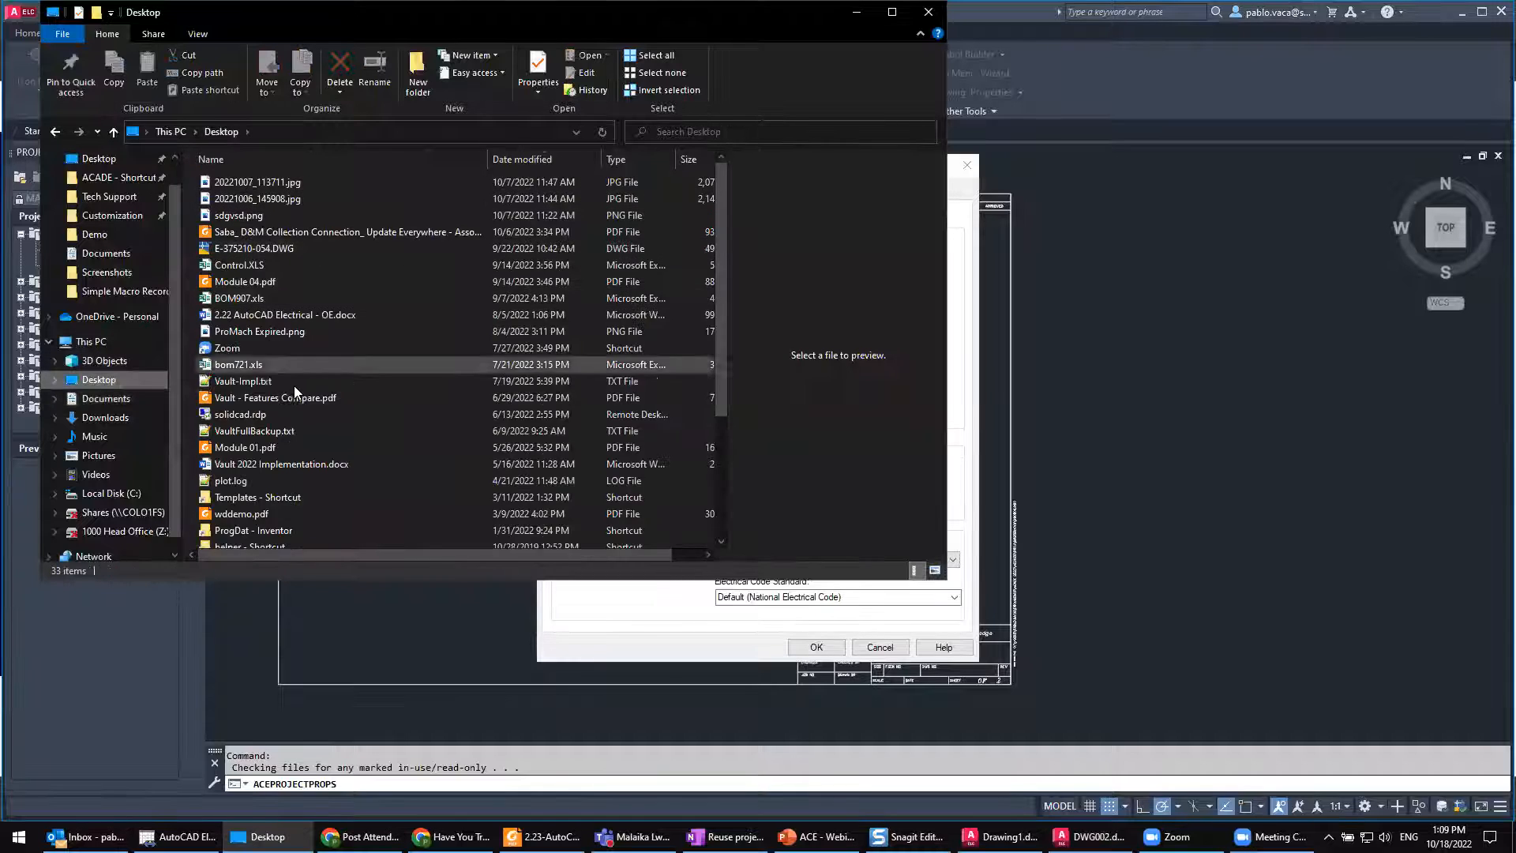
double_click(270, 425)
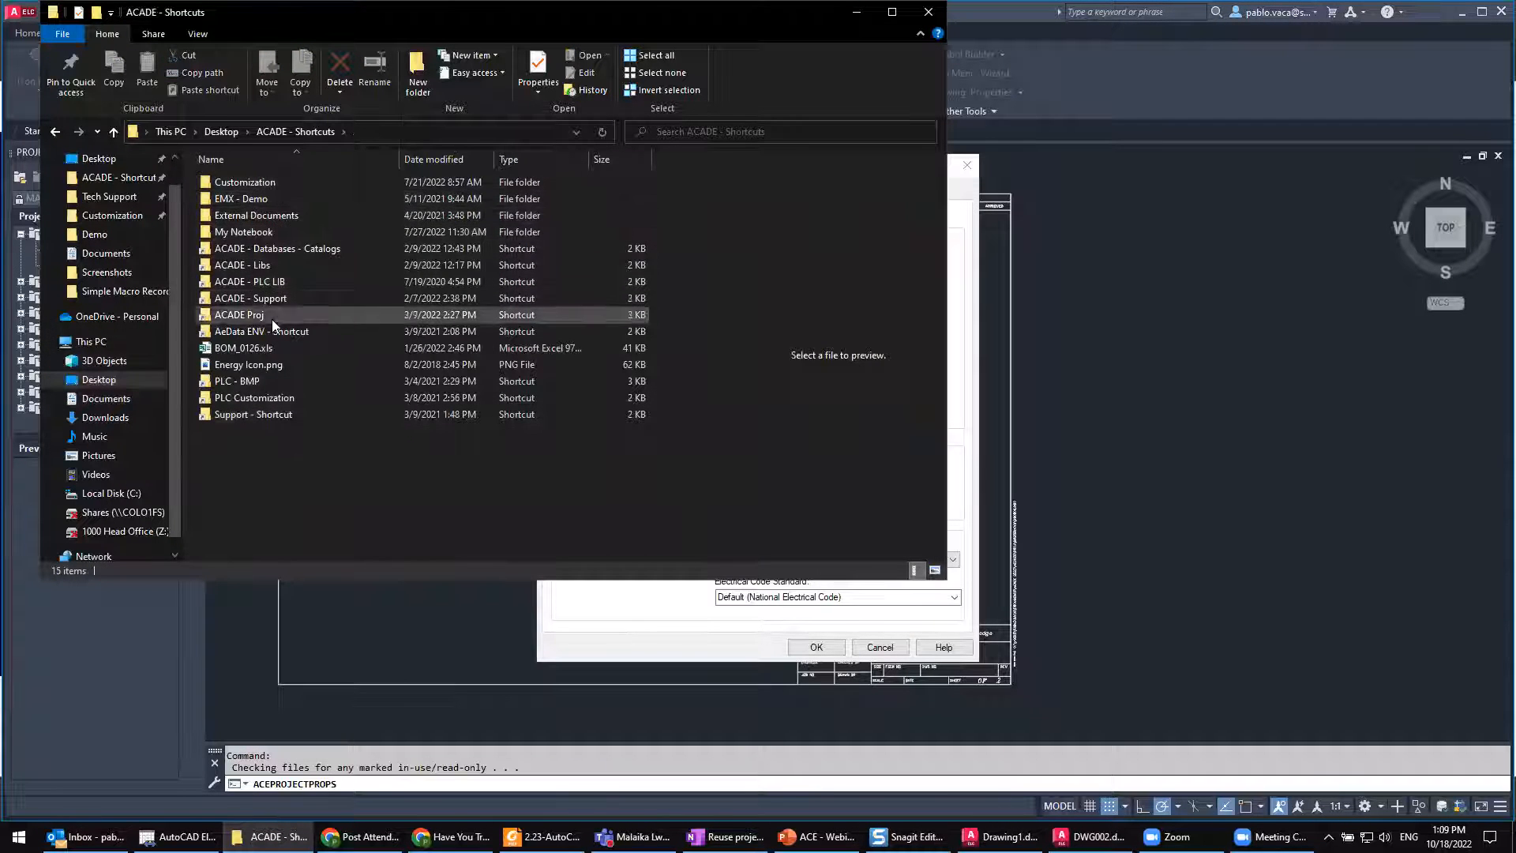
double_click(250, 185)
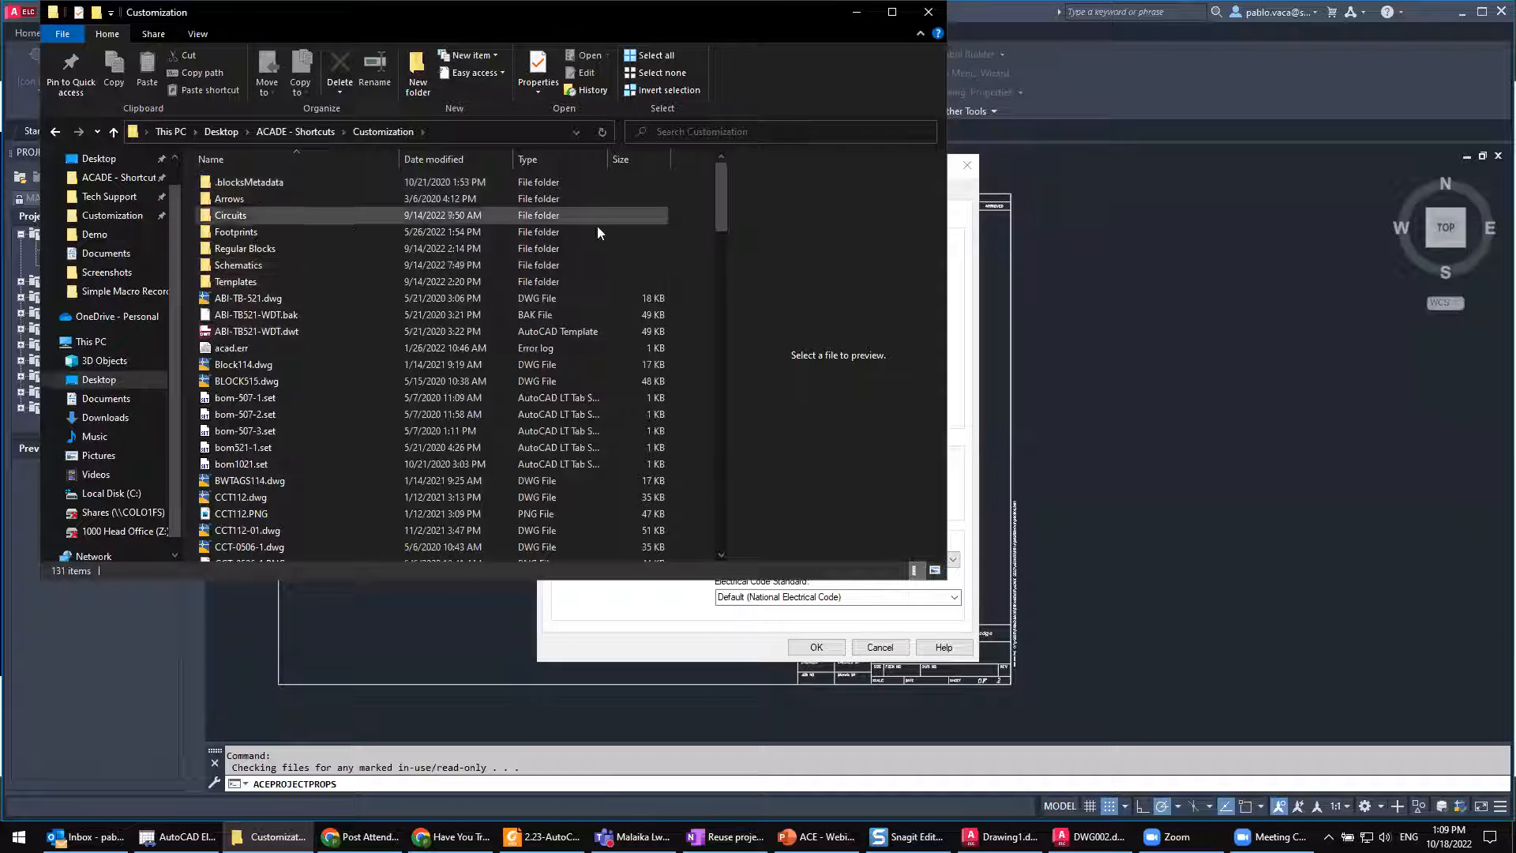
Step: Examine how the Customization folder is organized into Arrows, Footprints, Regular Blocks, Schematics and Templates, and view the Schematics folder's files
left_click(240, 207)
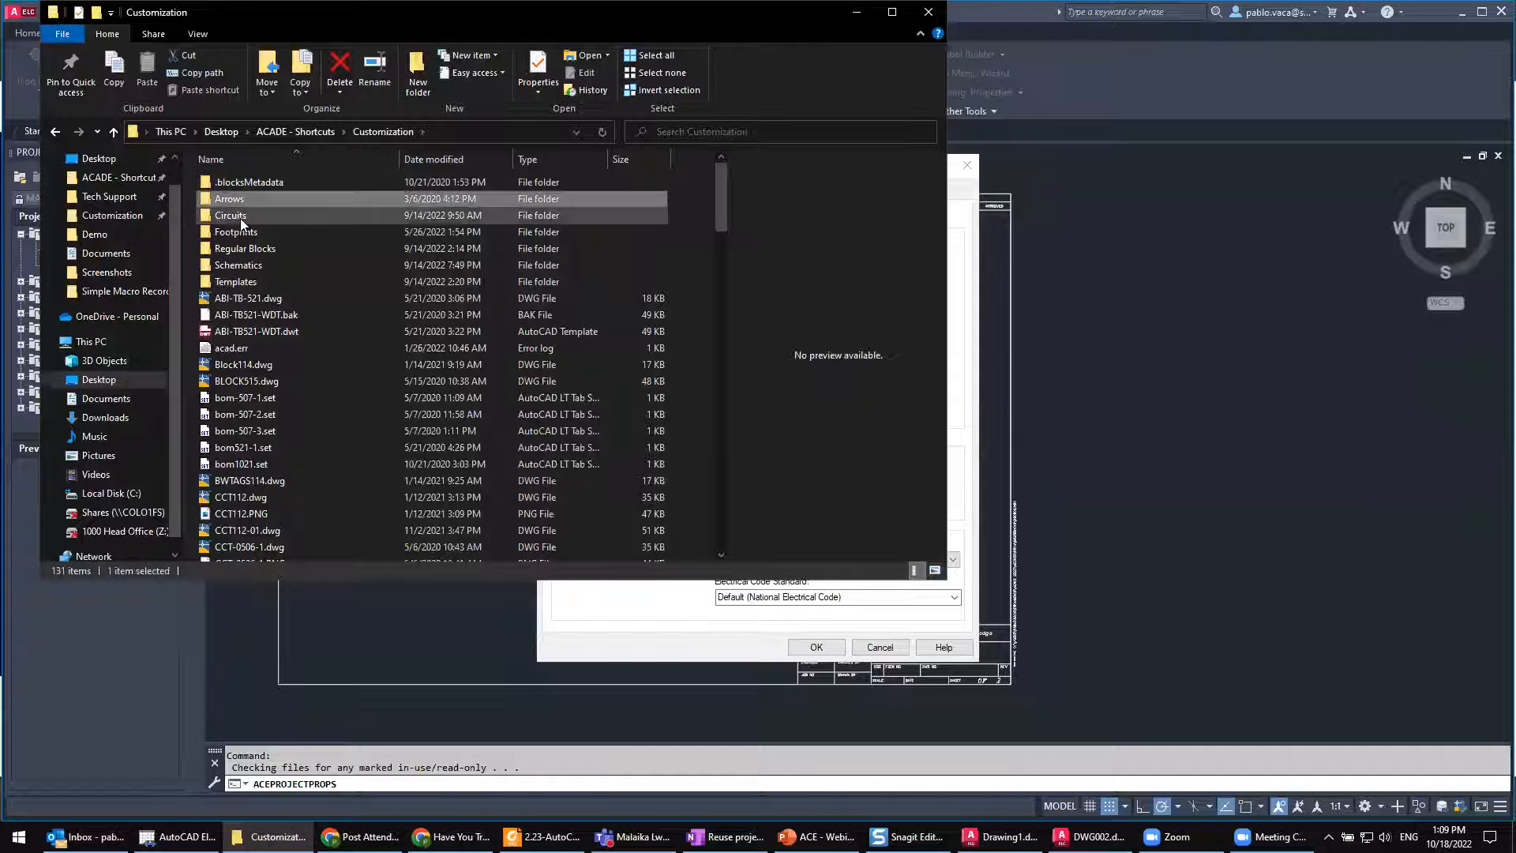
left_click(241, 234)
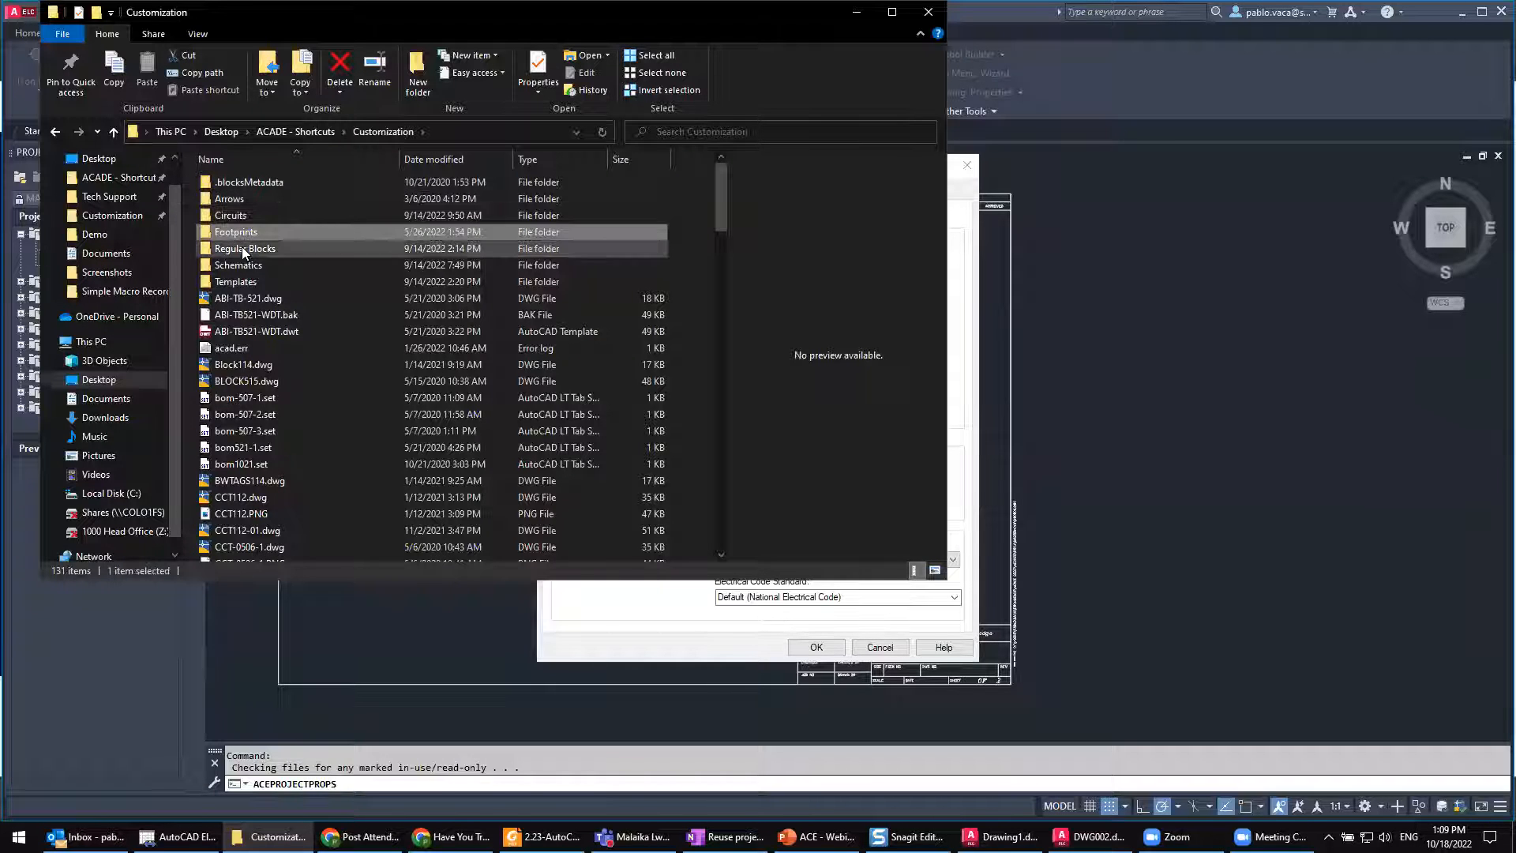
left_click(243, 250)
left_click(247, 266)
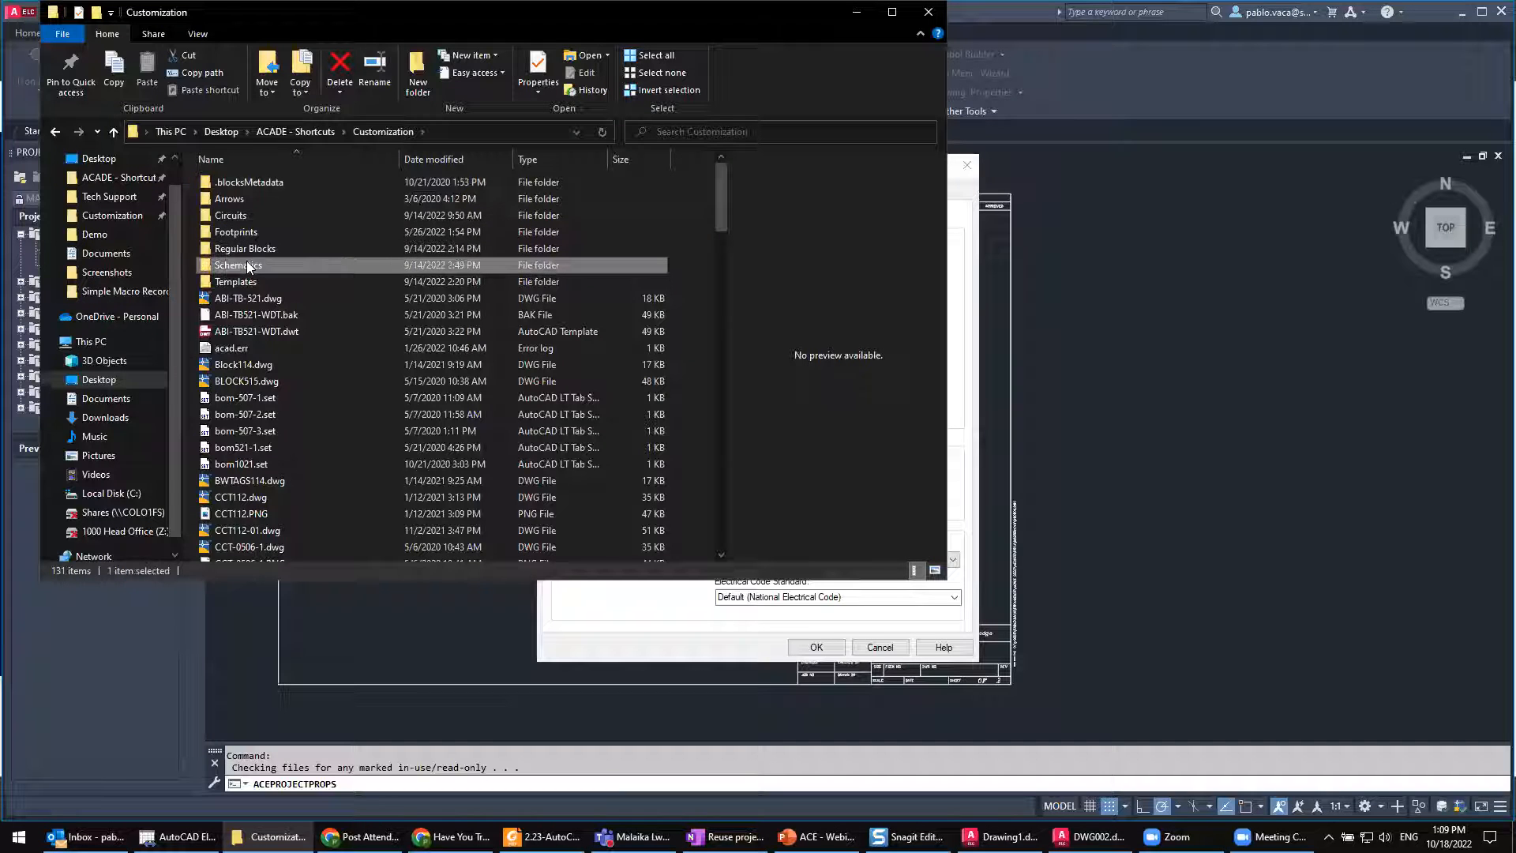
left_click(237, 282)
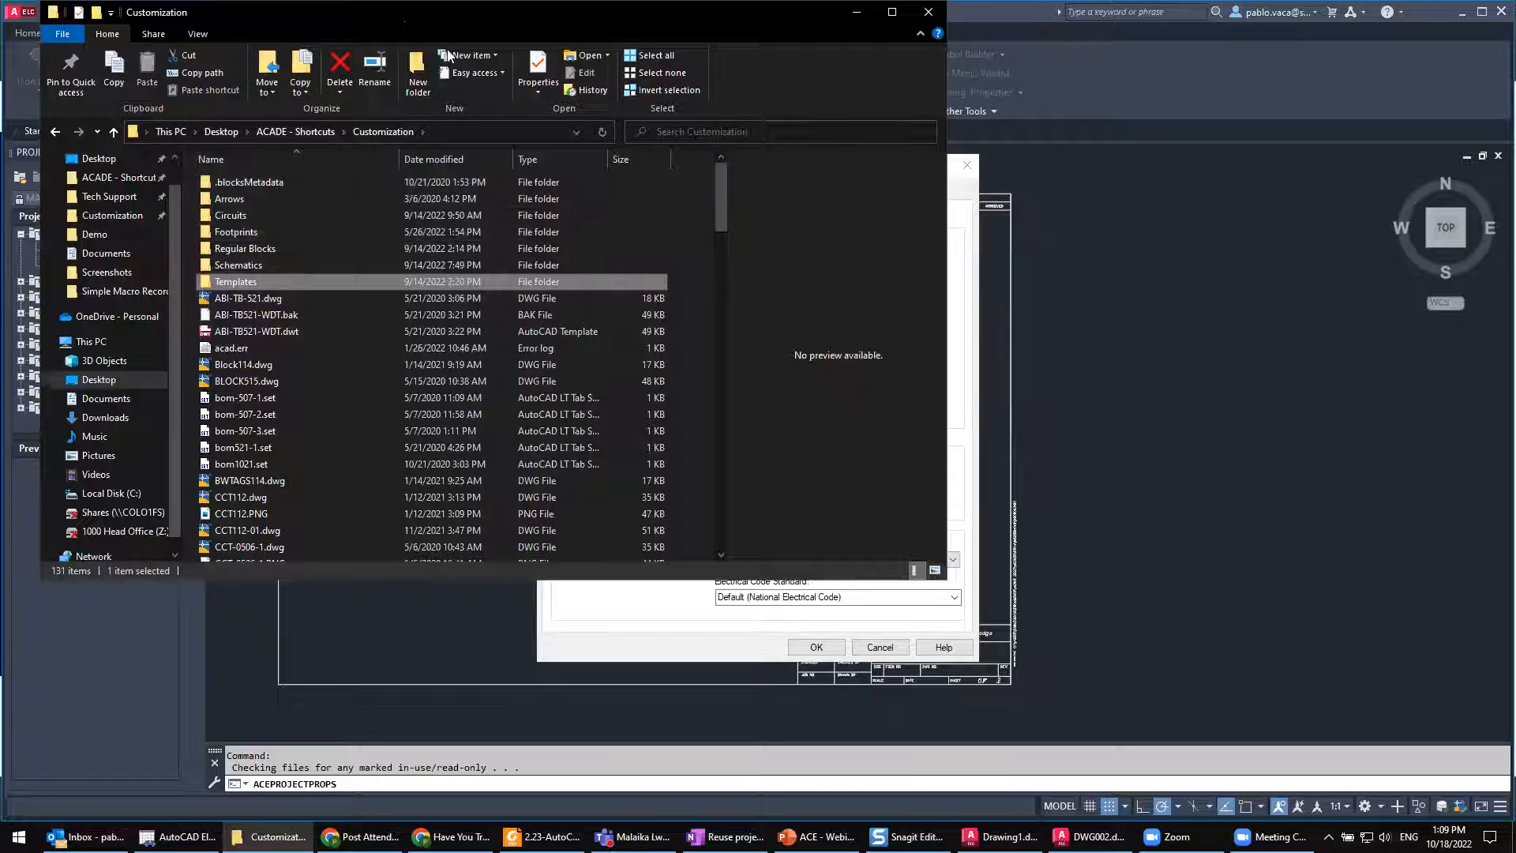
left_click_drag(403, 24, 449, 53)
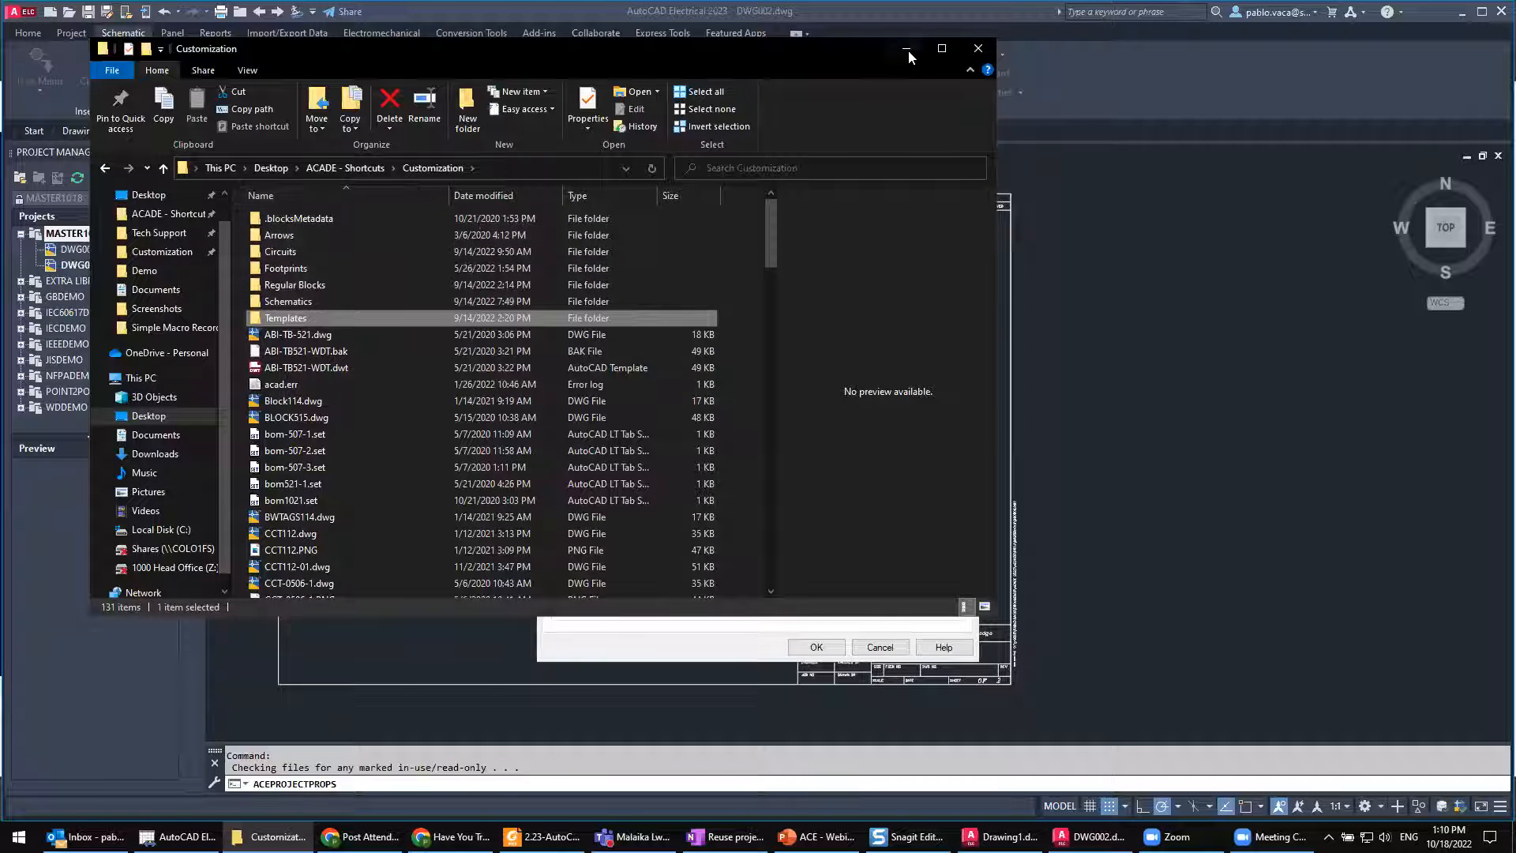
double_click(293, 302)
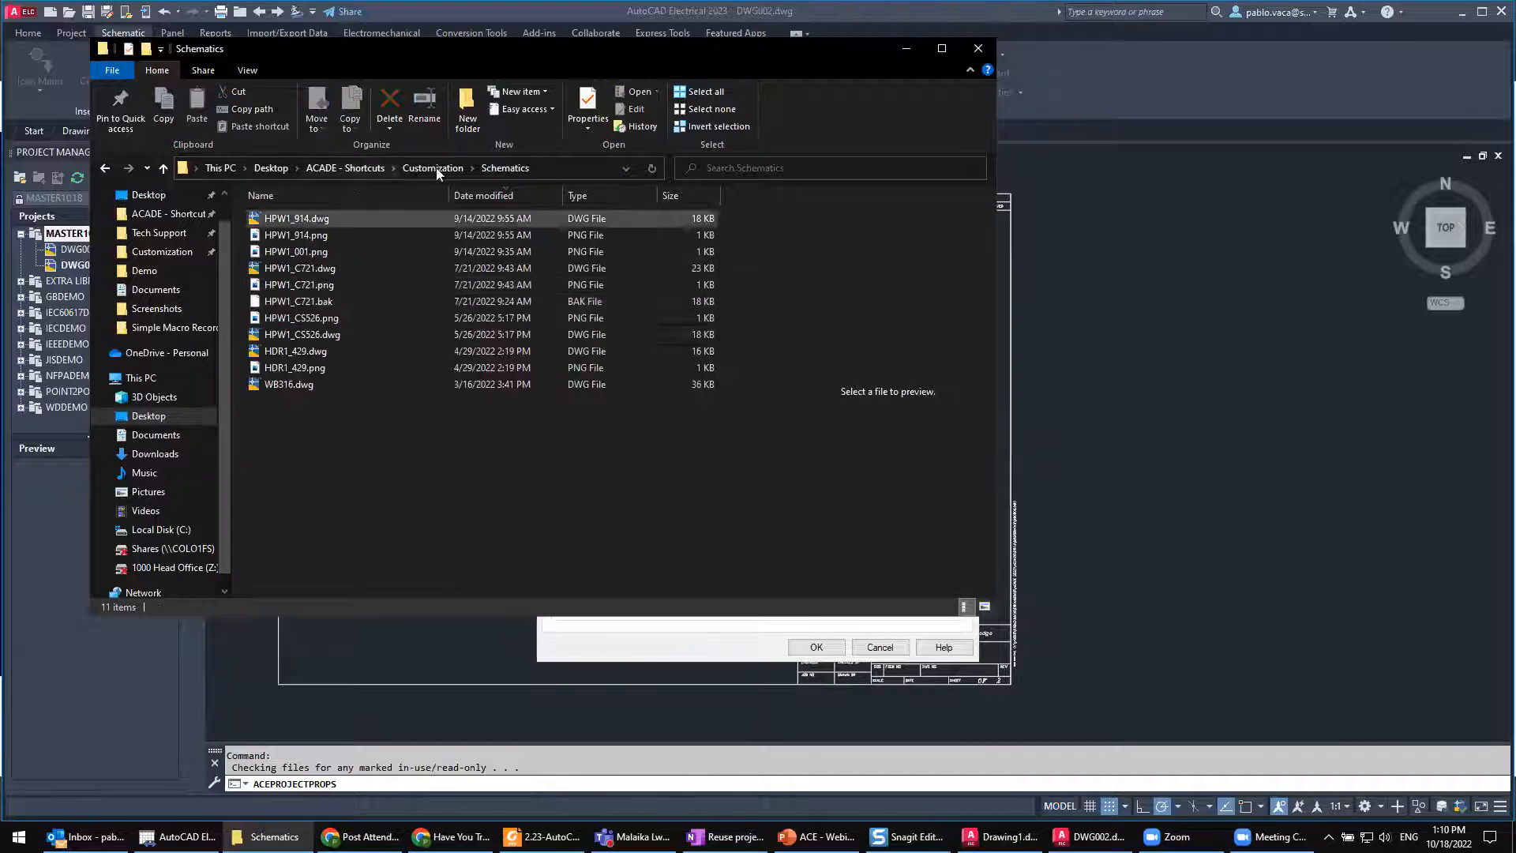
left_click(906, 54)
Step: Add a new entry to the project's schematic libraries and browse for its folder in Desktop > ACADE - Shortcuts > Customization
left_click_drag(634, 417, 601, 417)
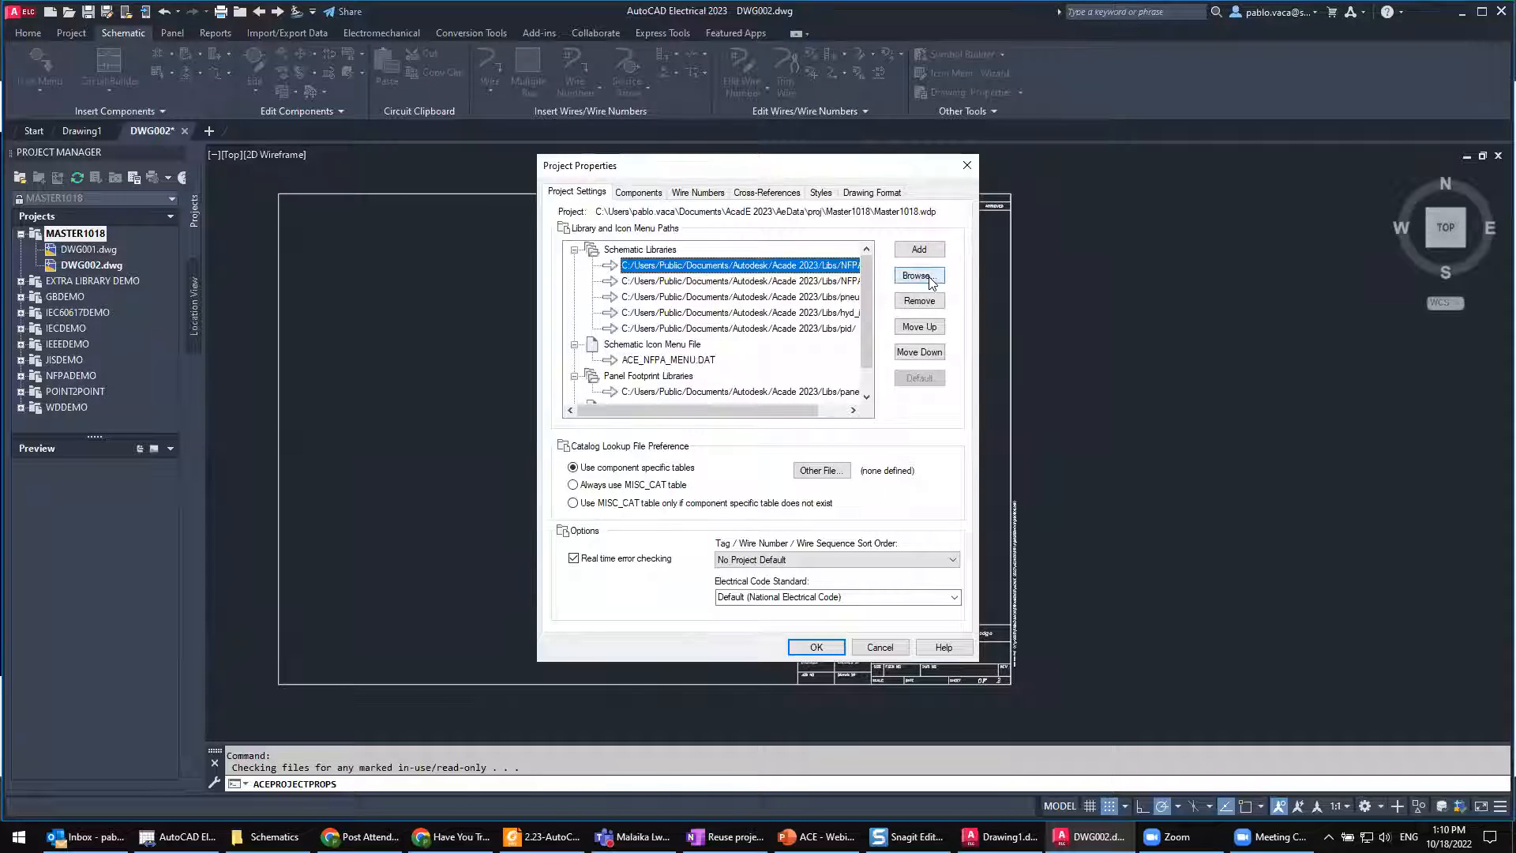
left_click(919, 249)
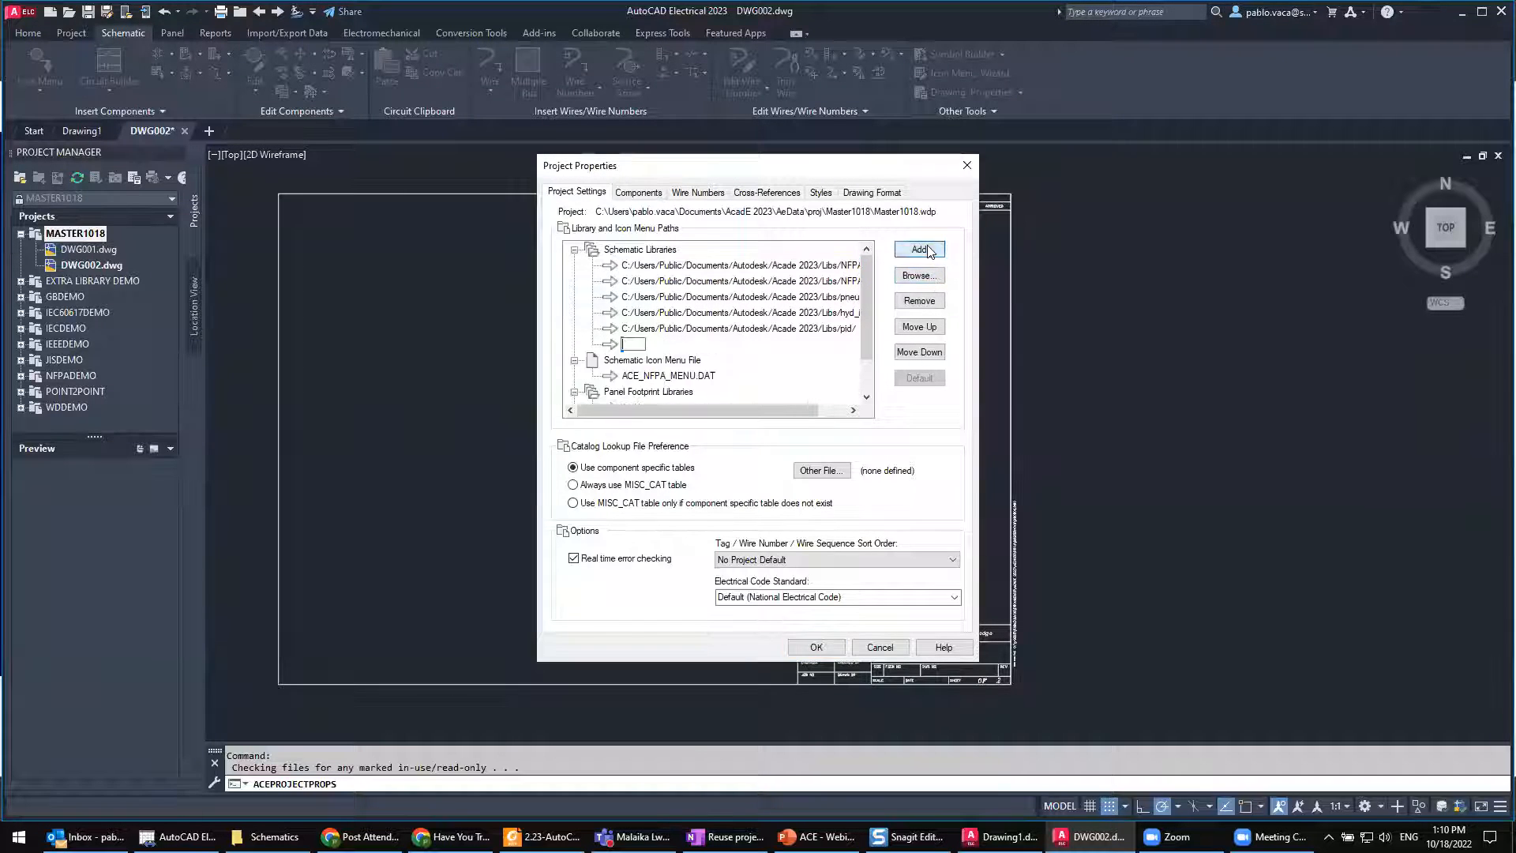
left_click(635, 345)
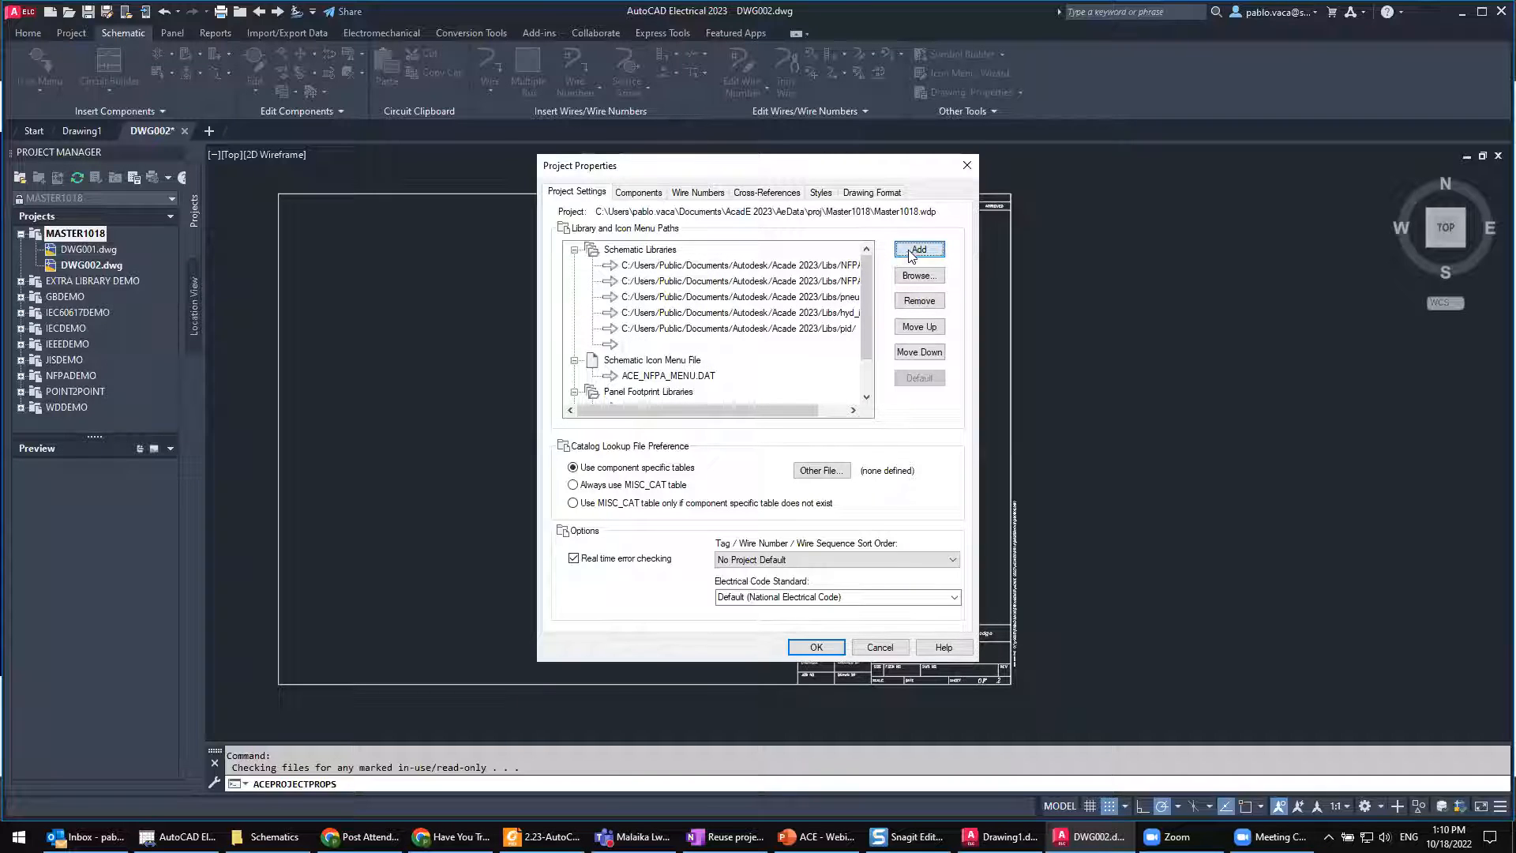
left_click(915, 277)
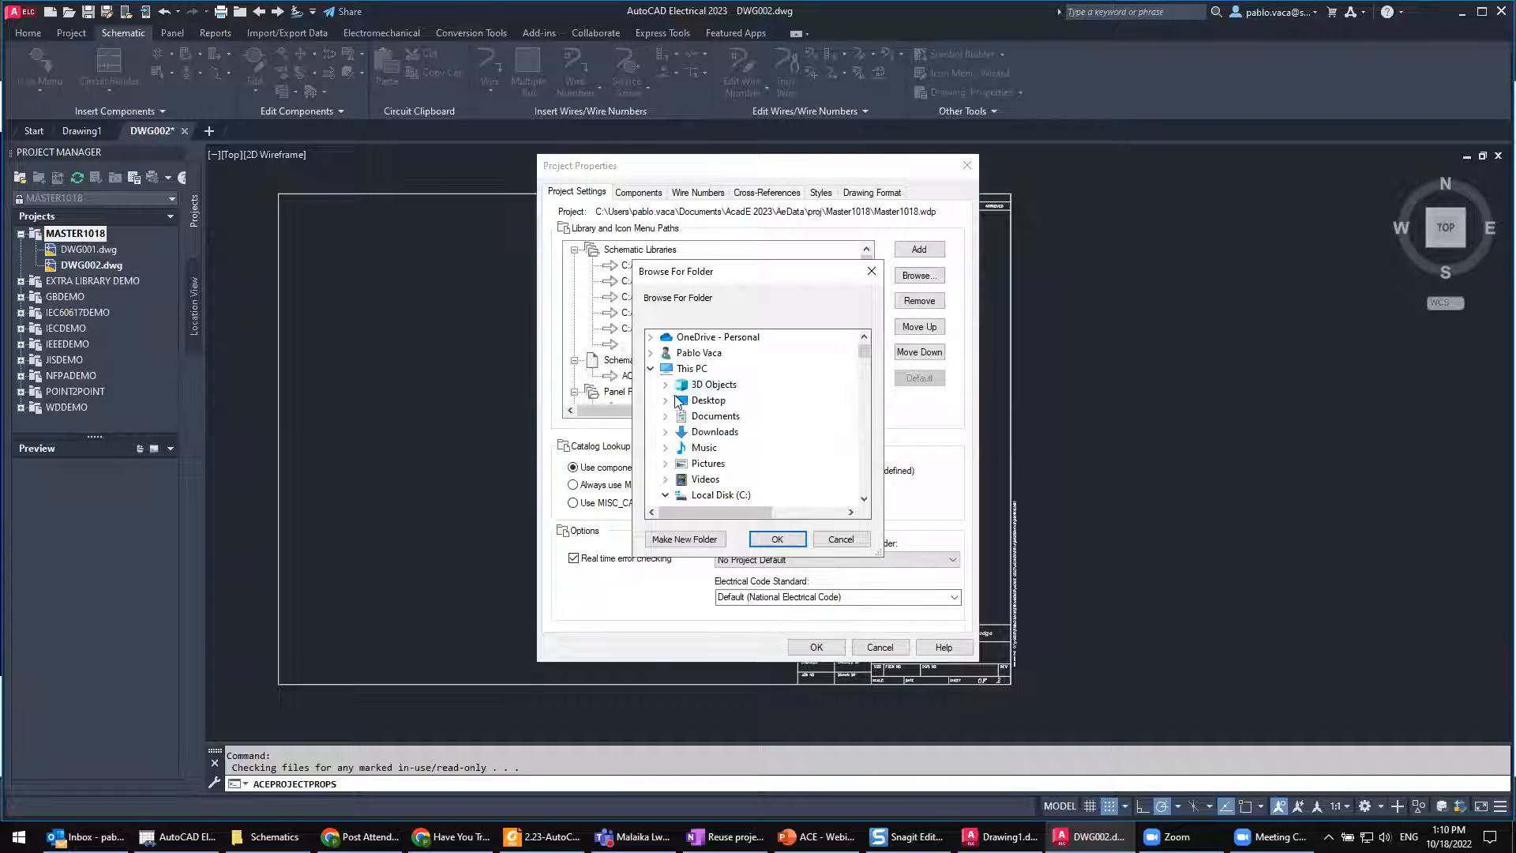
left_click(665, 400)
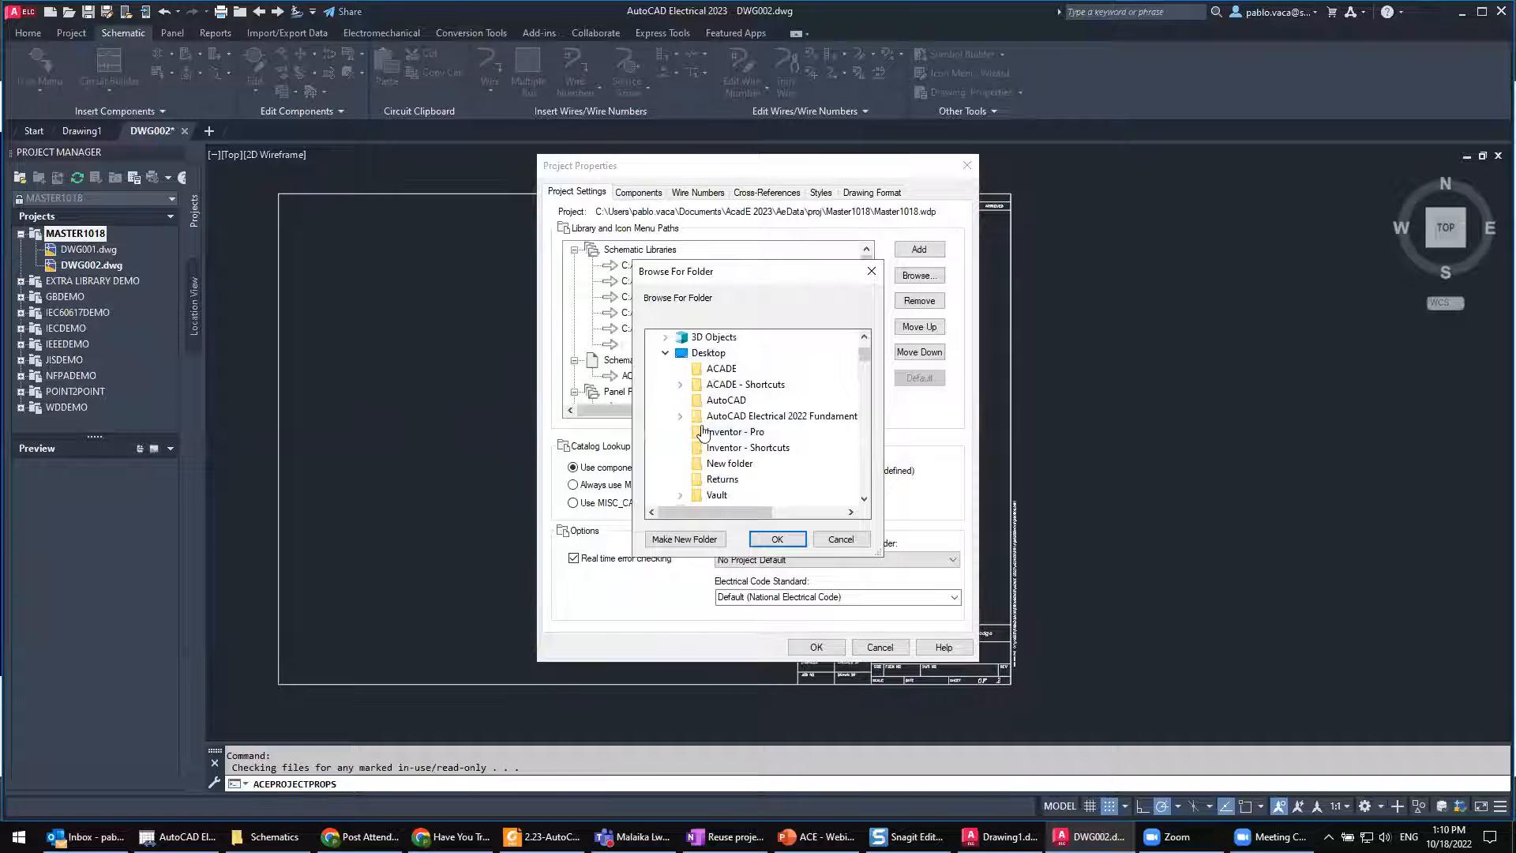
left_click(681, 385)
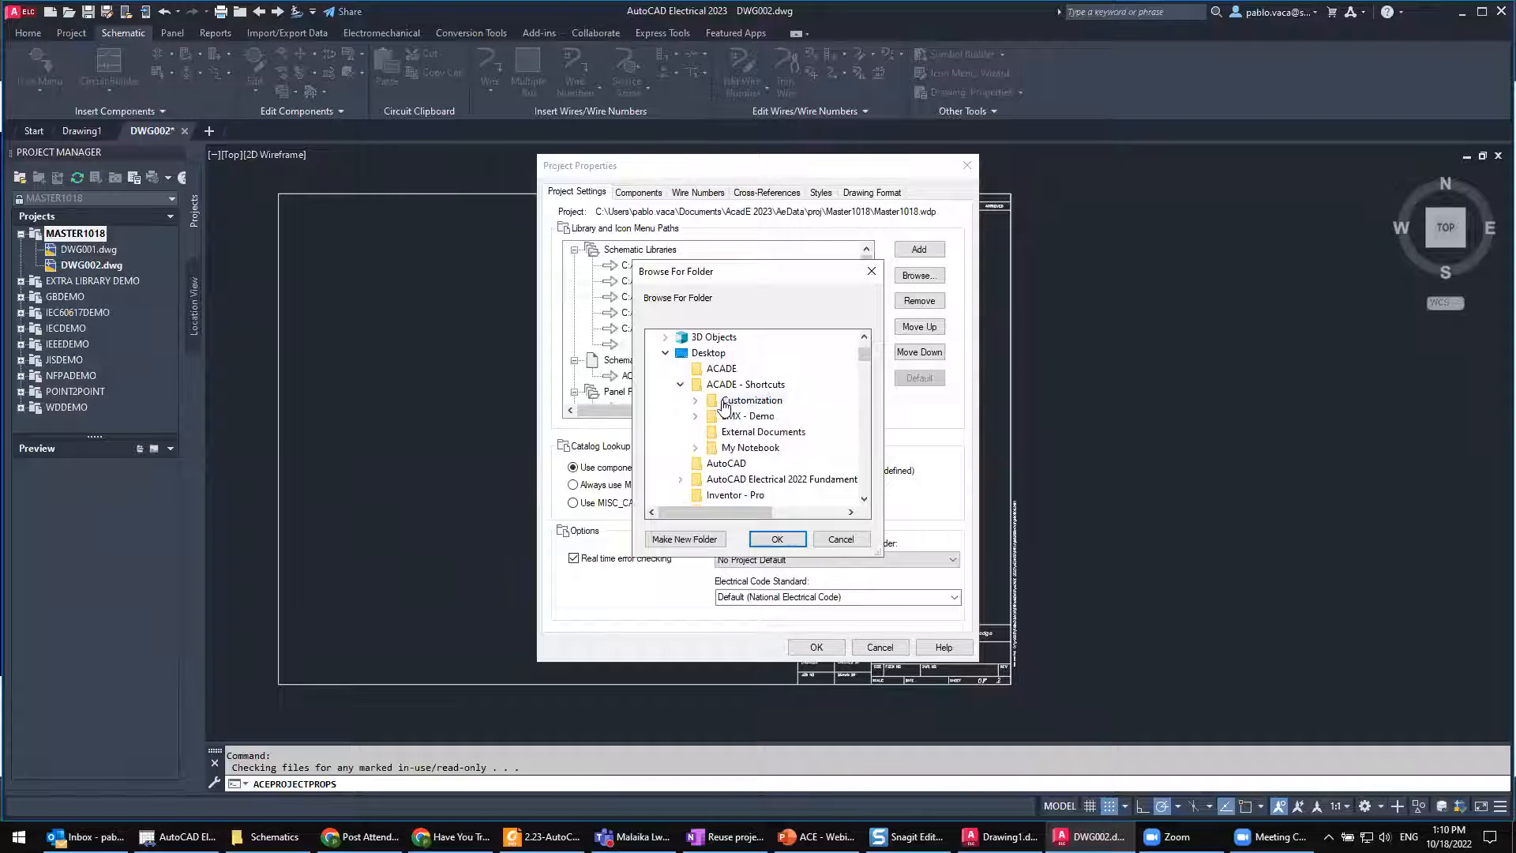
left_click(695, 400)
left_click(757, 387)
scroll(796, 413, "down", 1)
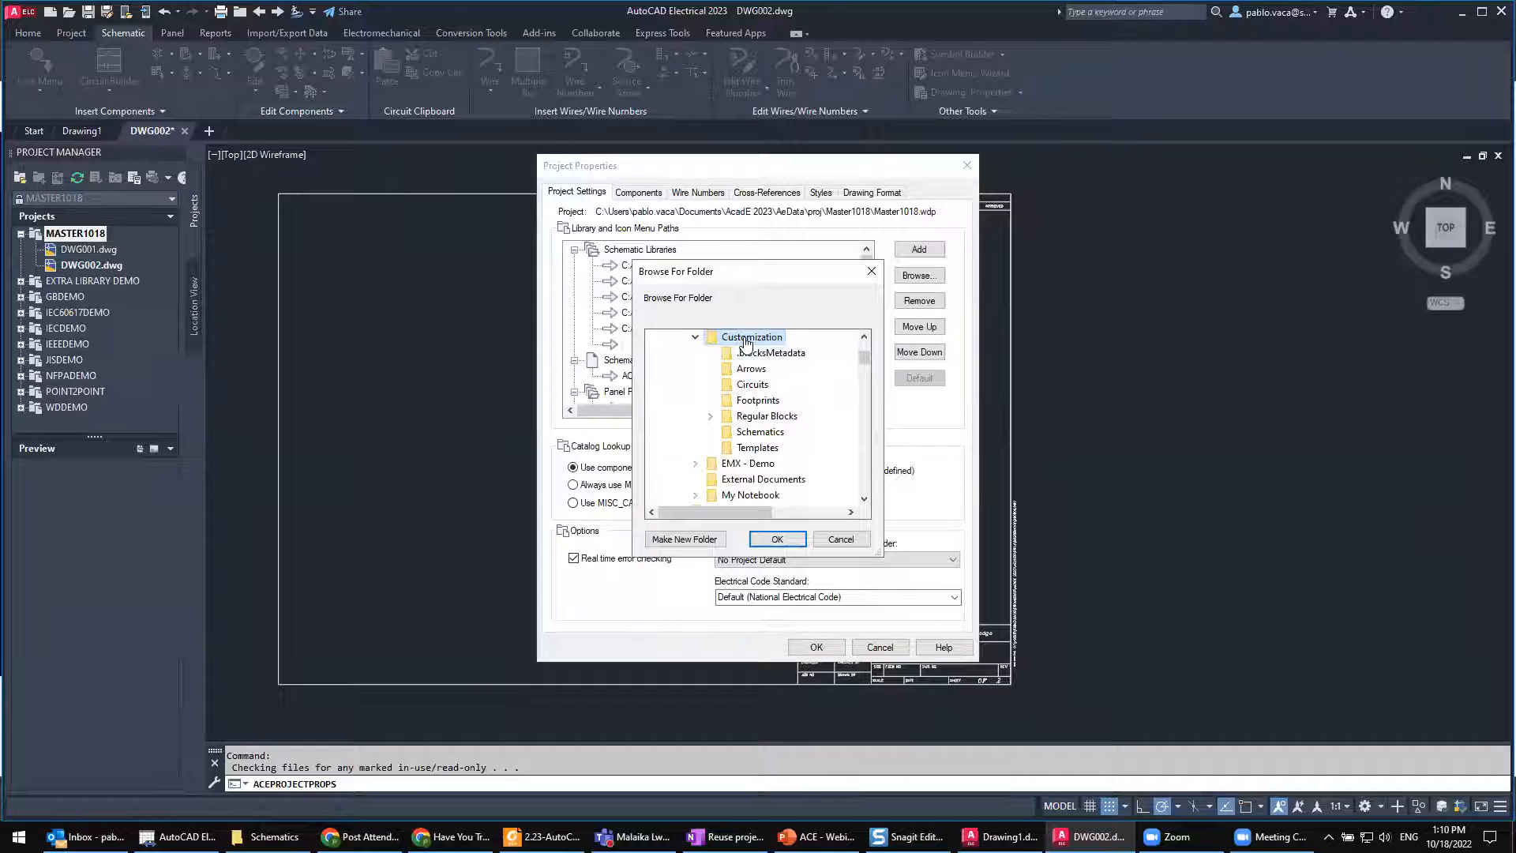
Step: Switch to File Explorer and compare the loose files in Customization with its Schematics subfolder
left_click(300, 831)
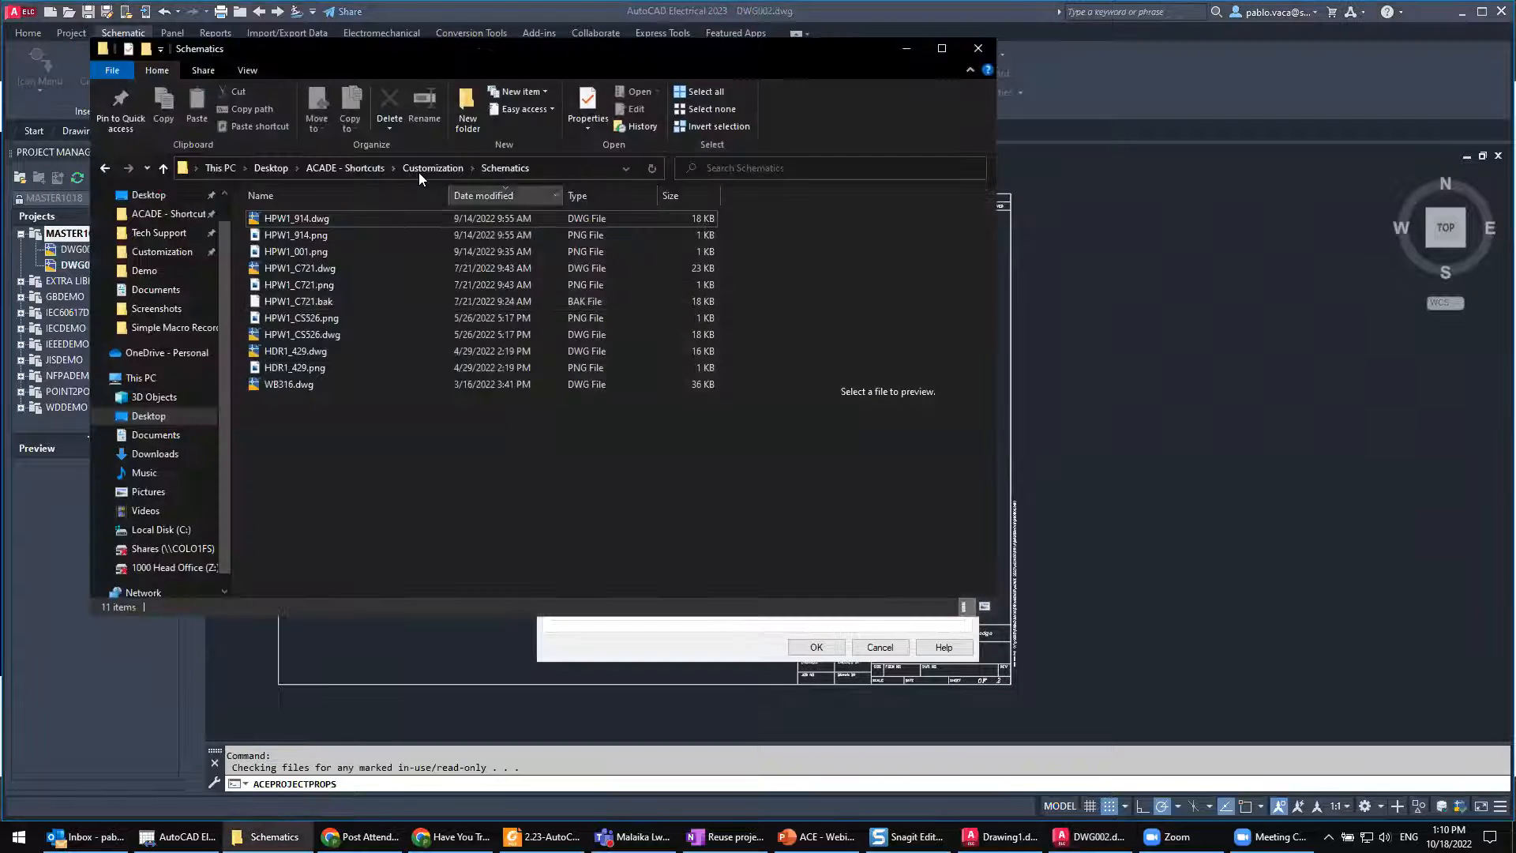
left_click(433, 168)
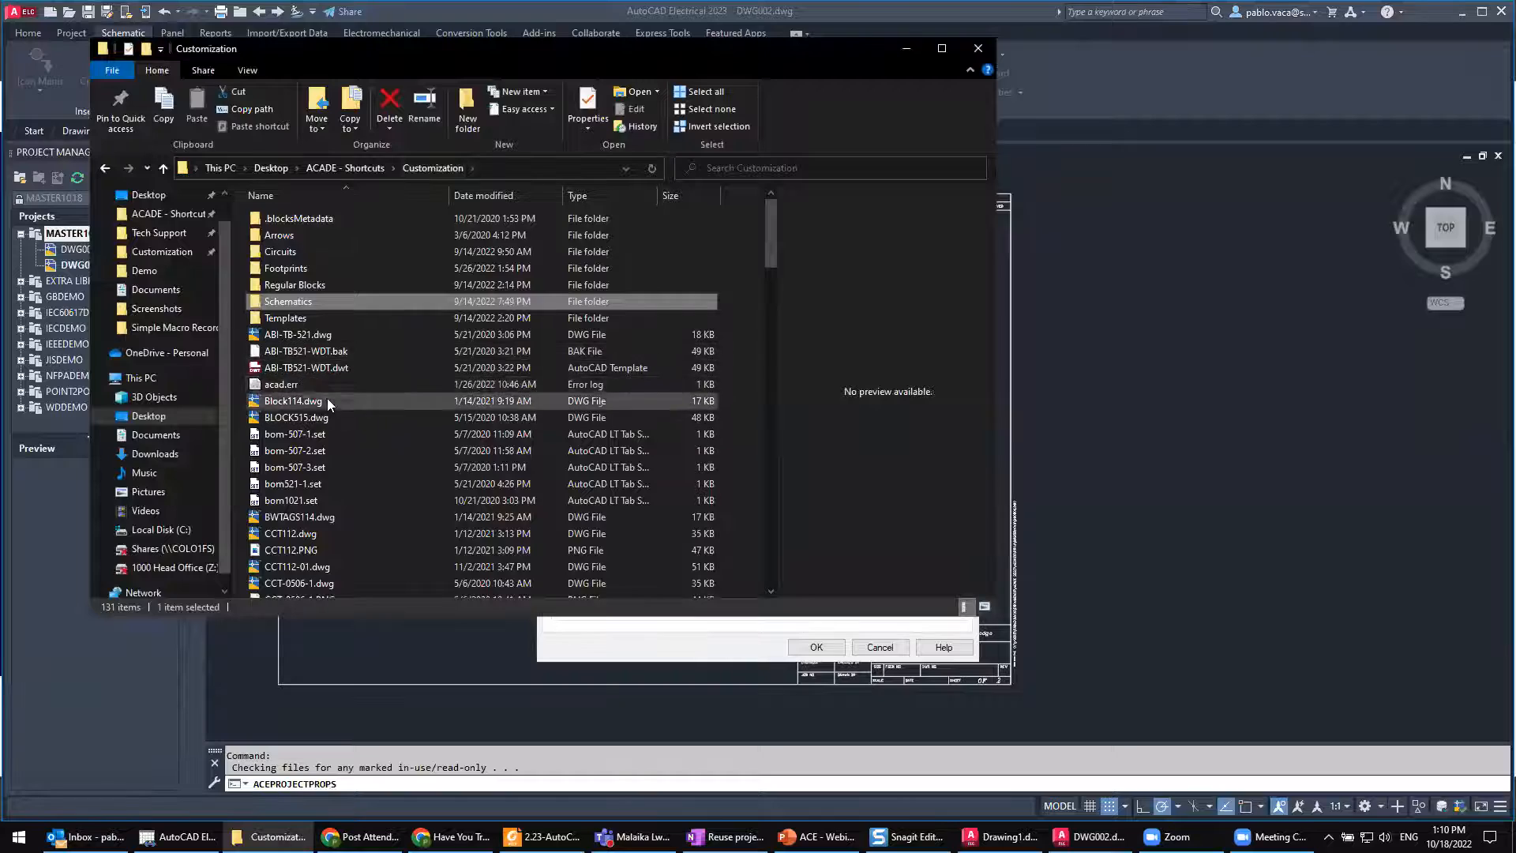
scroll(325, 418, "down", 5)
scroll(321, 509, "down", 7)
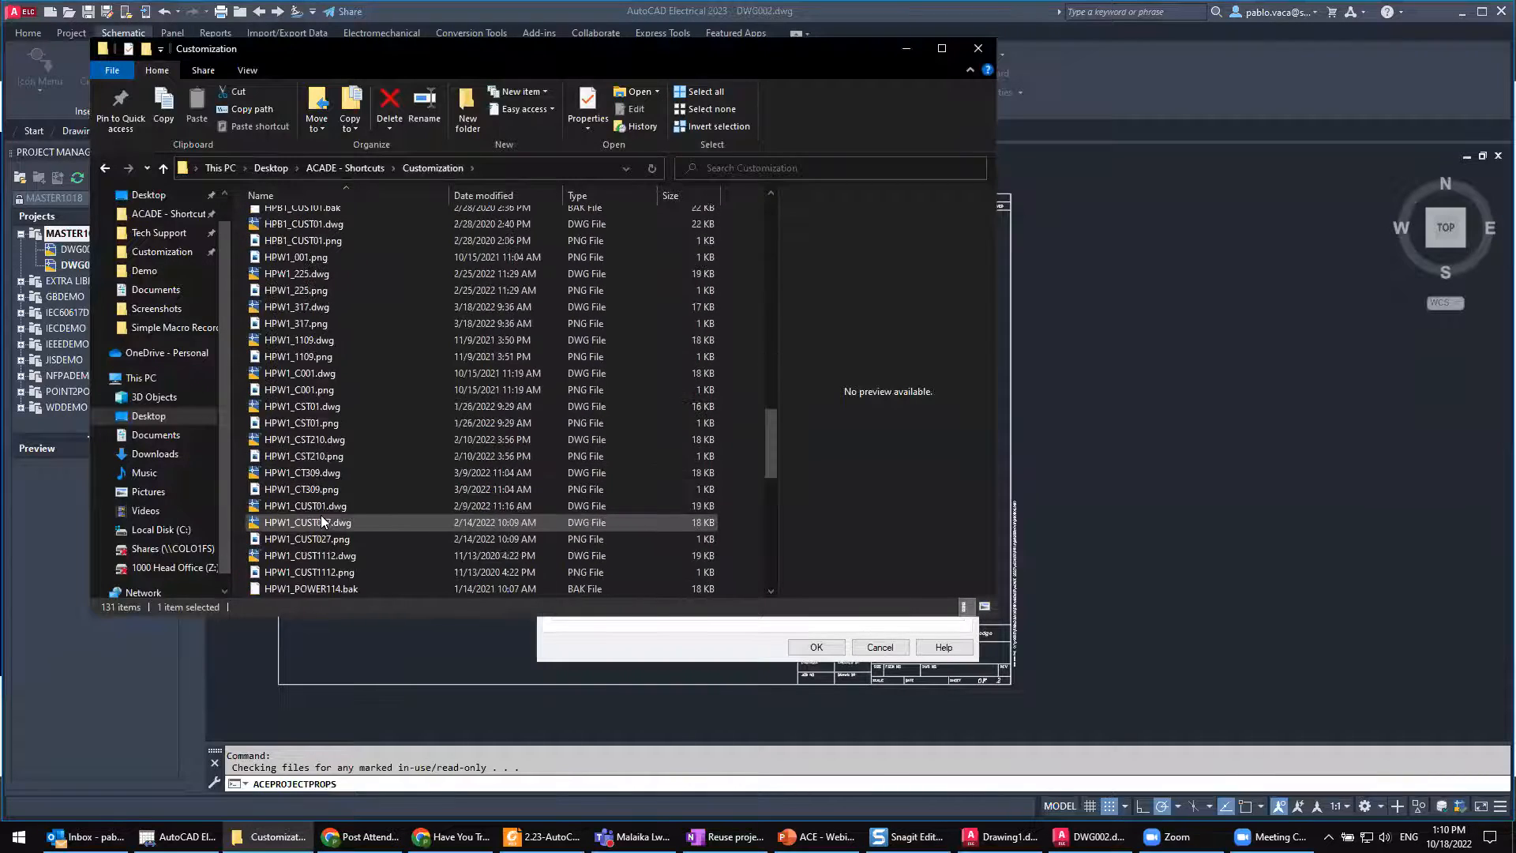
scroll(320, 515, "up", 15)
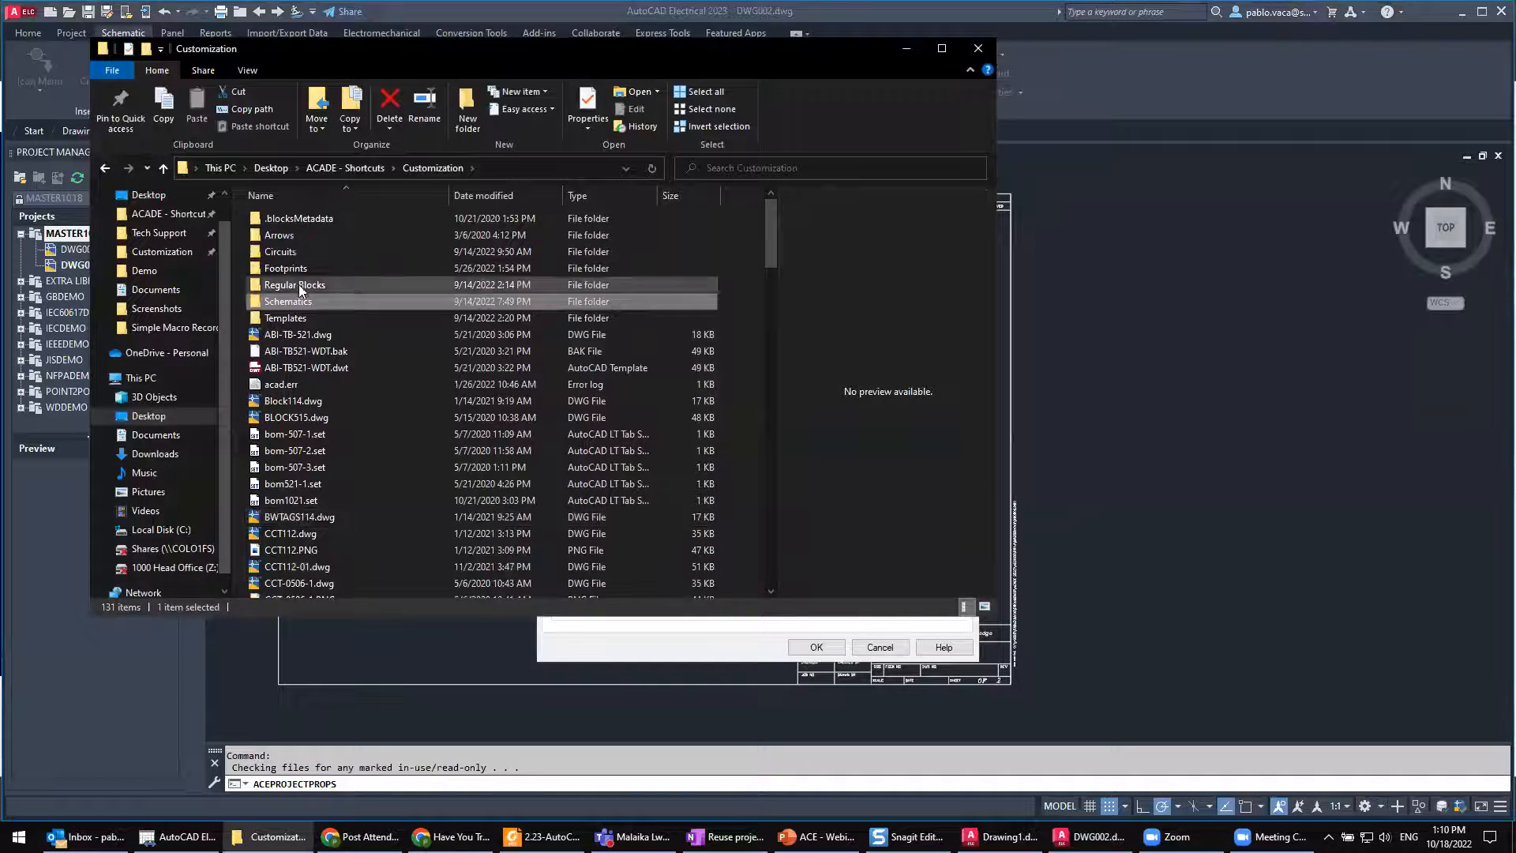
left_click(301, 302)
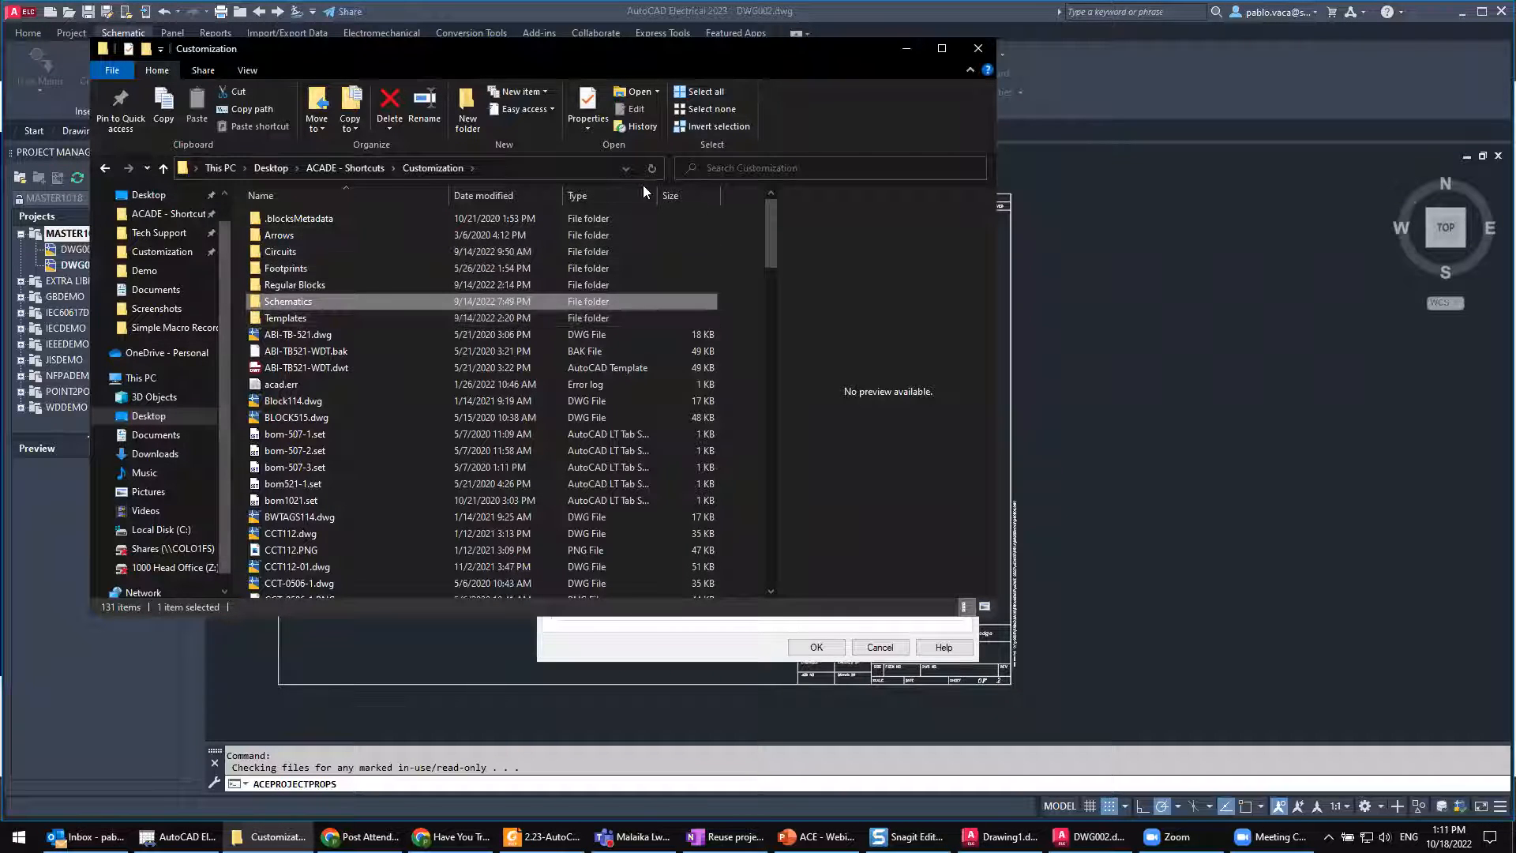
left_click(907, 48)
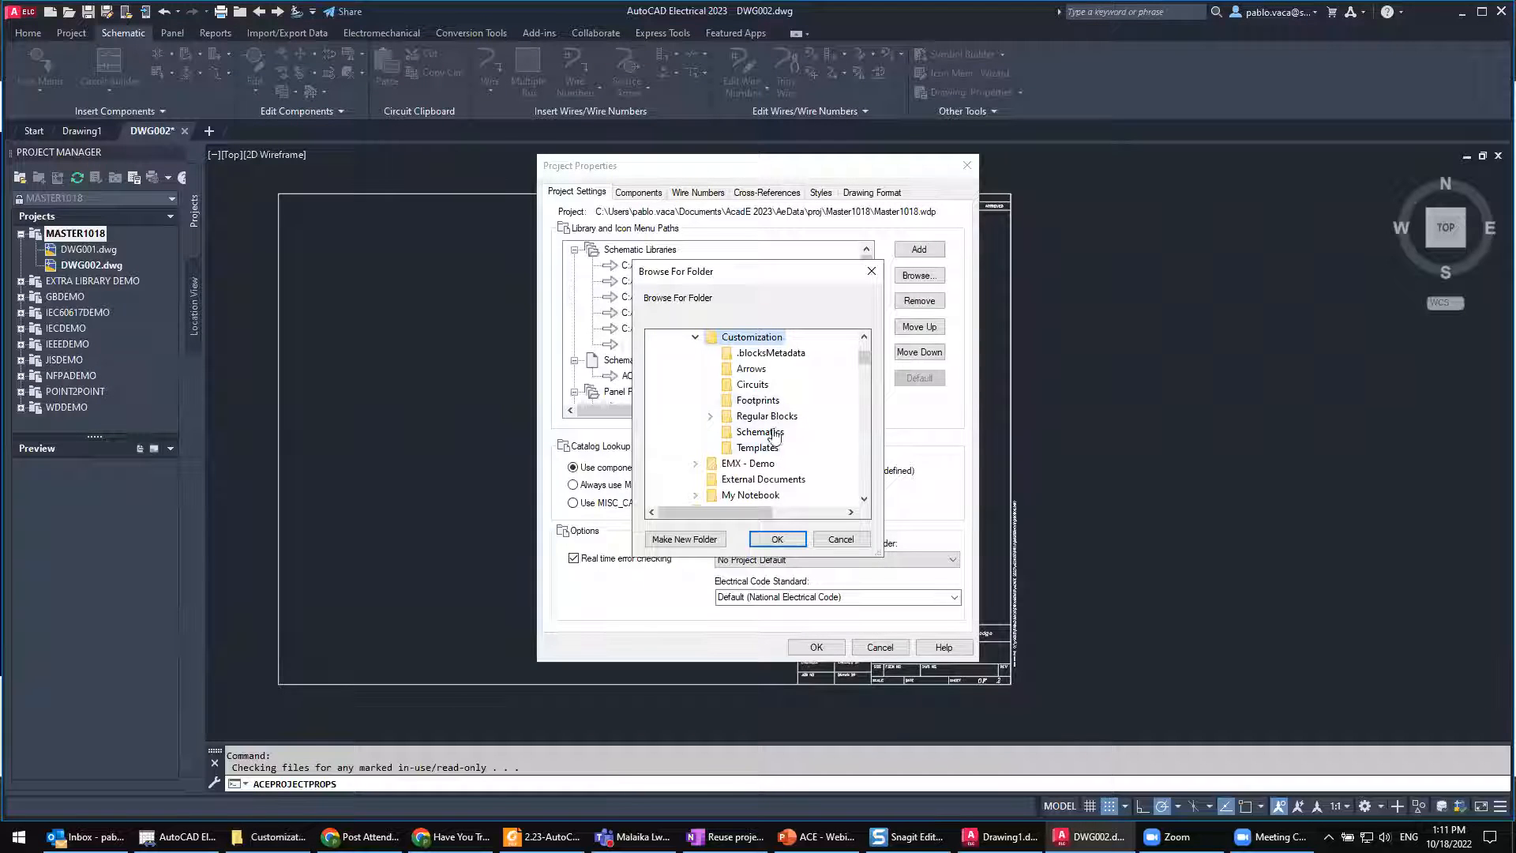
Step: Assign the Schematics subfolder of Customization as the path of the new schematic library entry
left_click(756, 433)
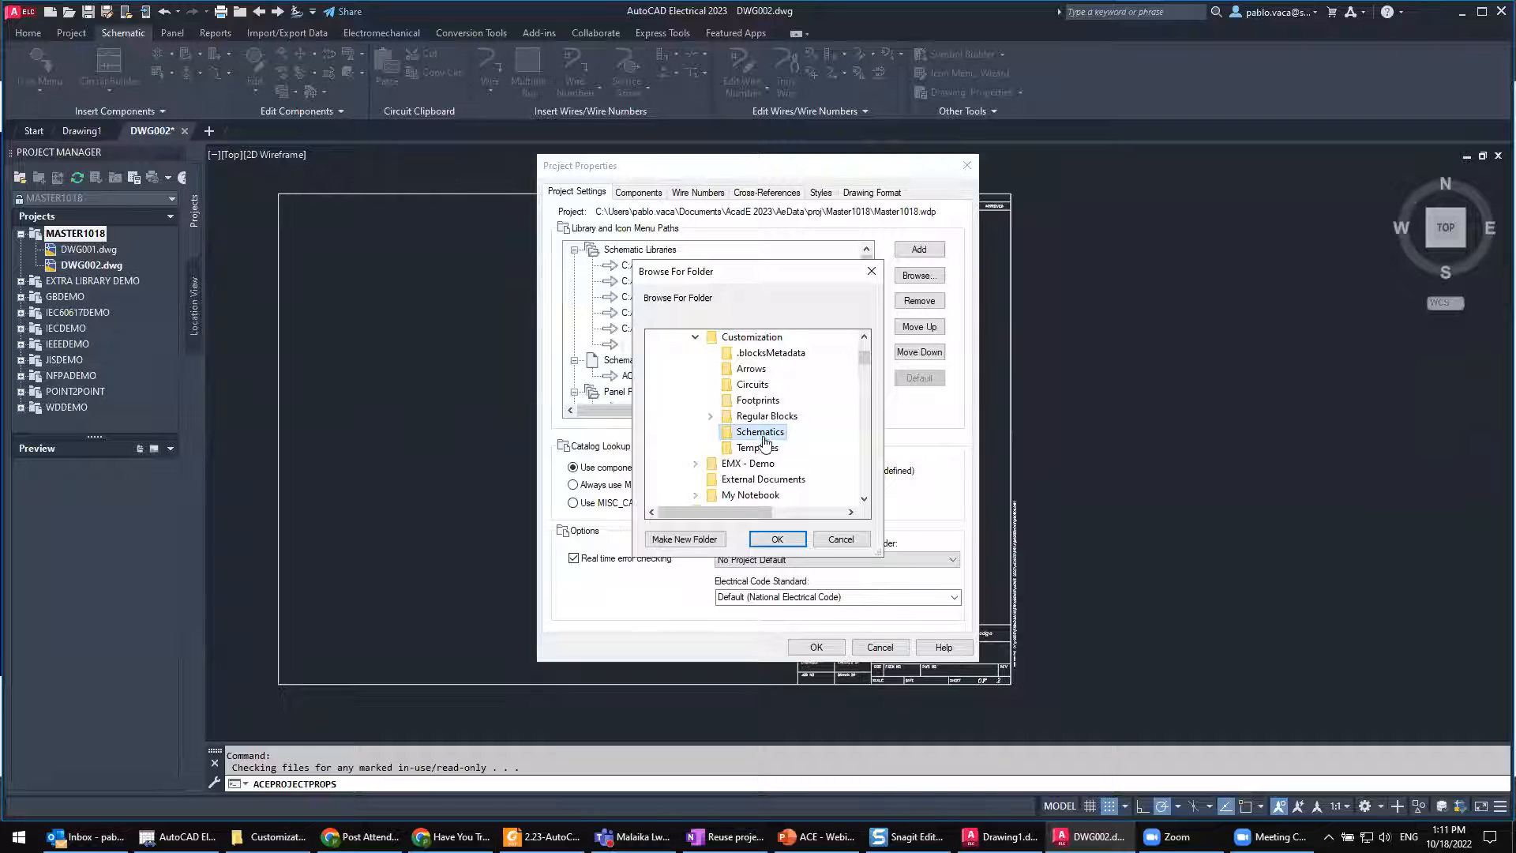
left_click(780, 542)
left_click(778, 541)
Step: Move the custom Schematics path to the first position among the schematic libraries, above the NFPA path
mouse_move(756, 407)
left_mouse_down()
mouse_move(822, 412)
mouse_move(735, 414)
left_mouse_up()
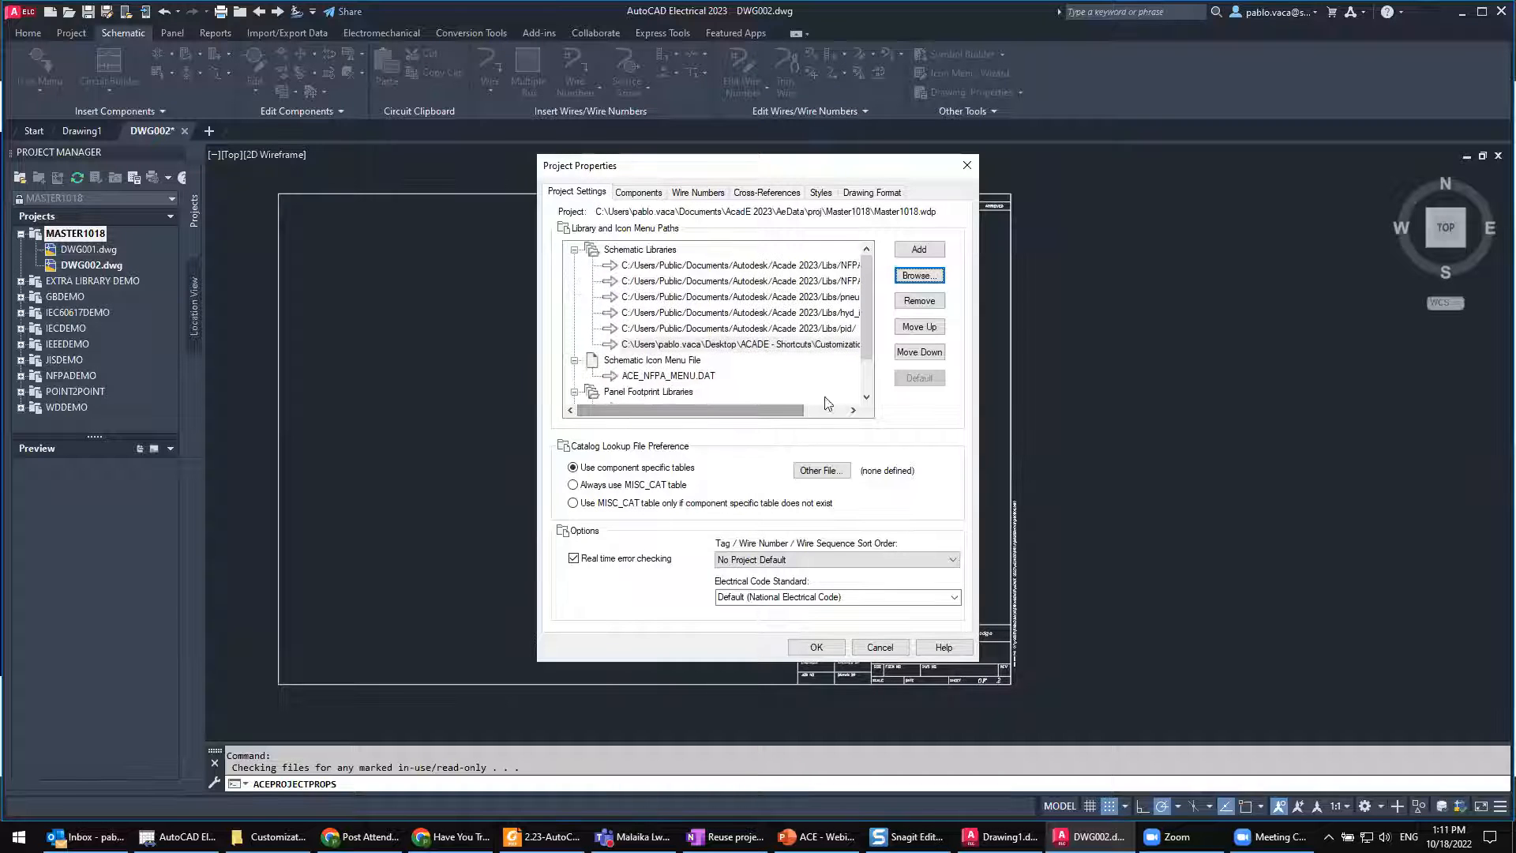
left_click(916, 327)
left_click(916, 327)
left_click(916, 327)
left_click(916, 326)
left_click_drag(751, 411, 796, 413)
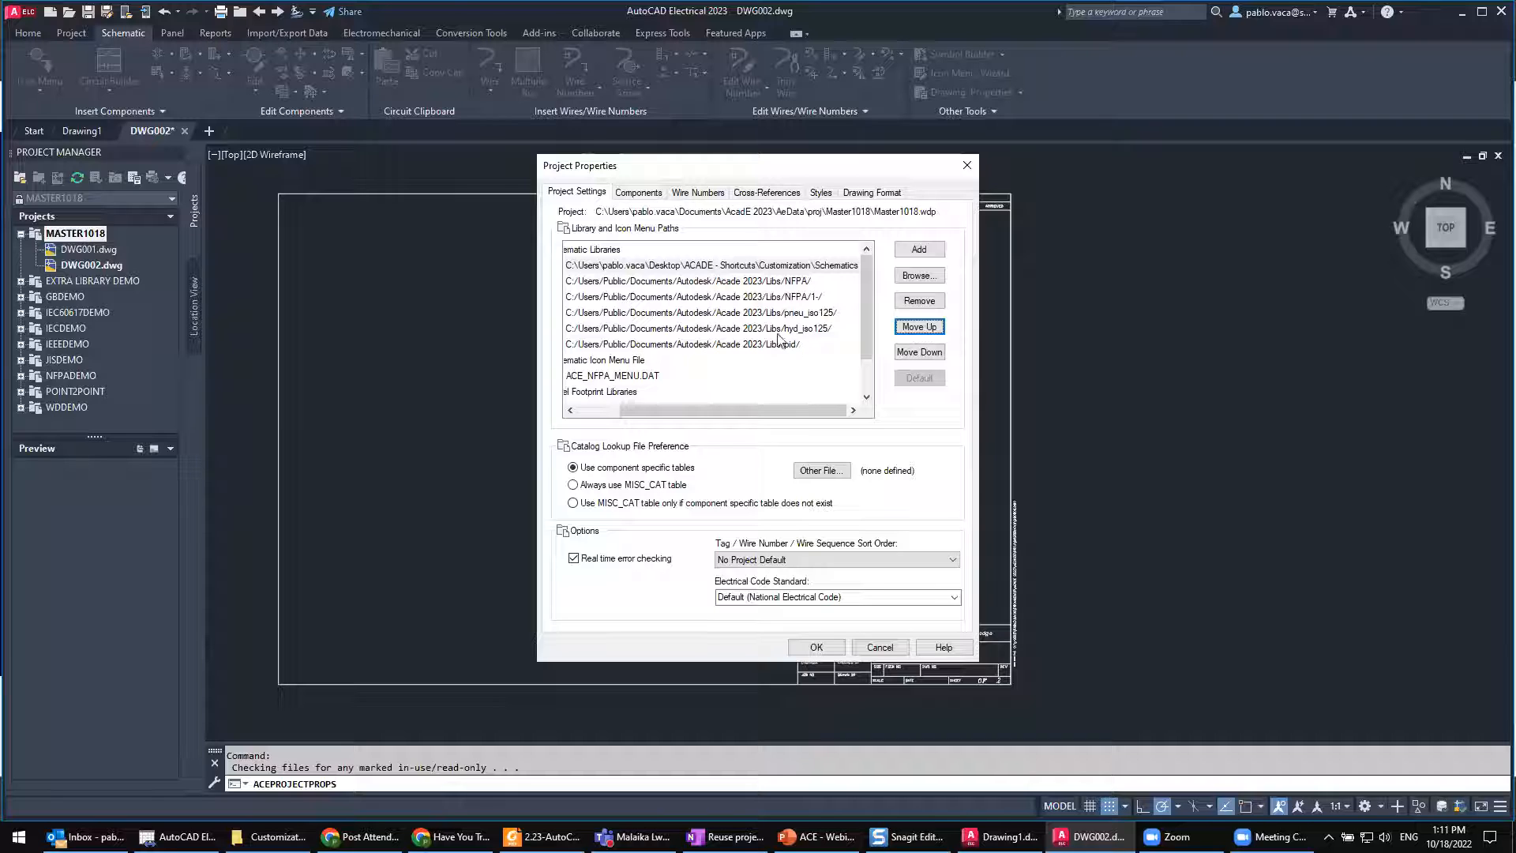
Step: Submit an empty component tag format to bring up the valid format codes and examples, and read them magnified
left_click(638, 193)
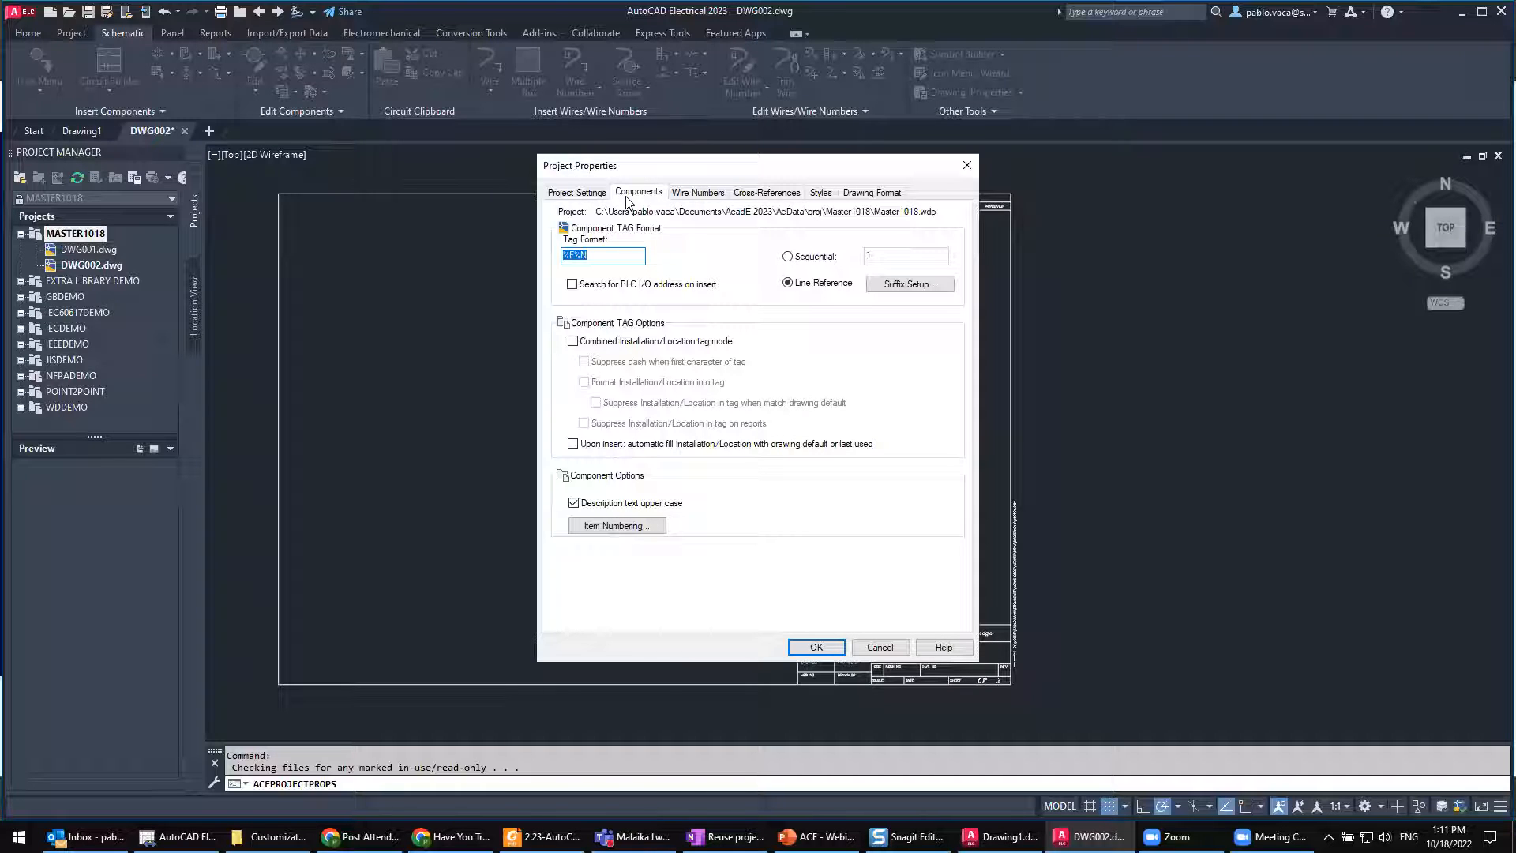
left_click(610, 257)
left_click_drag(590, 256, 557, 261)
key("BackSpace")
key("Return")
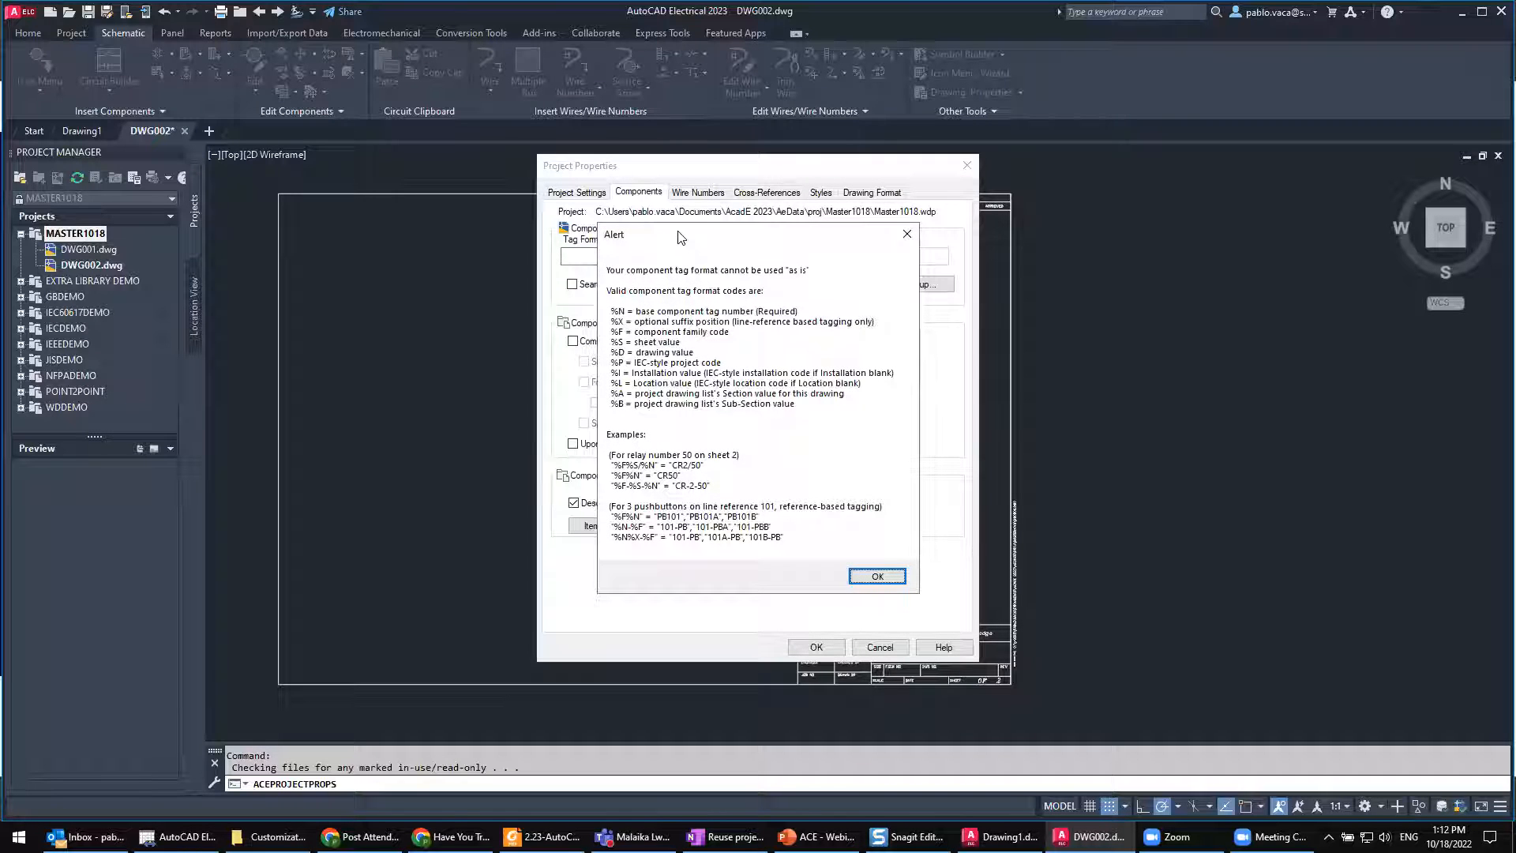
left_click_drag(685, 231, 702, 190)
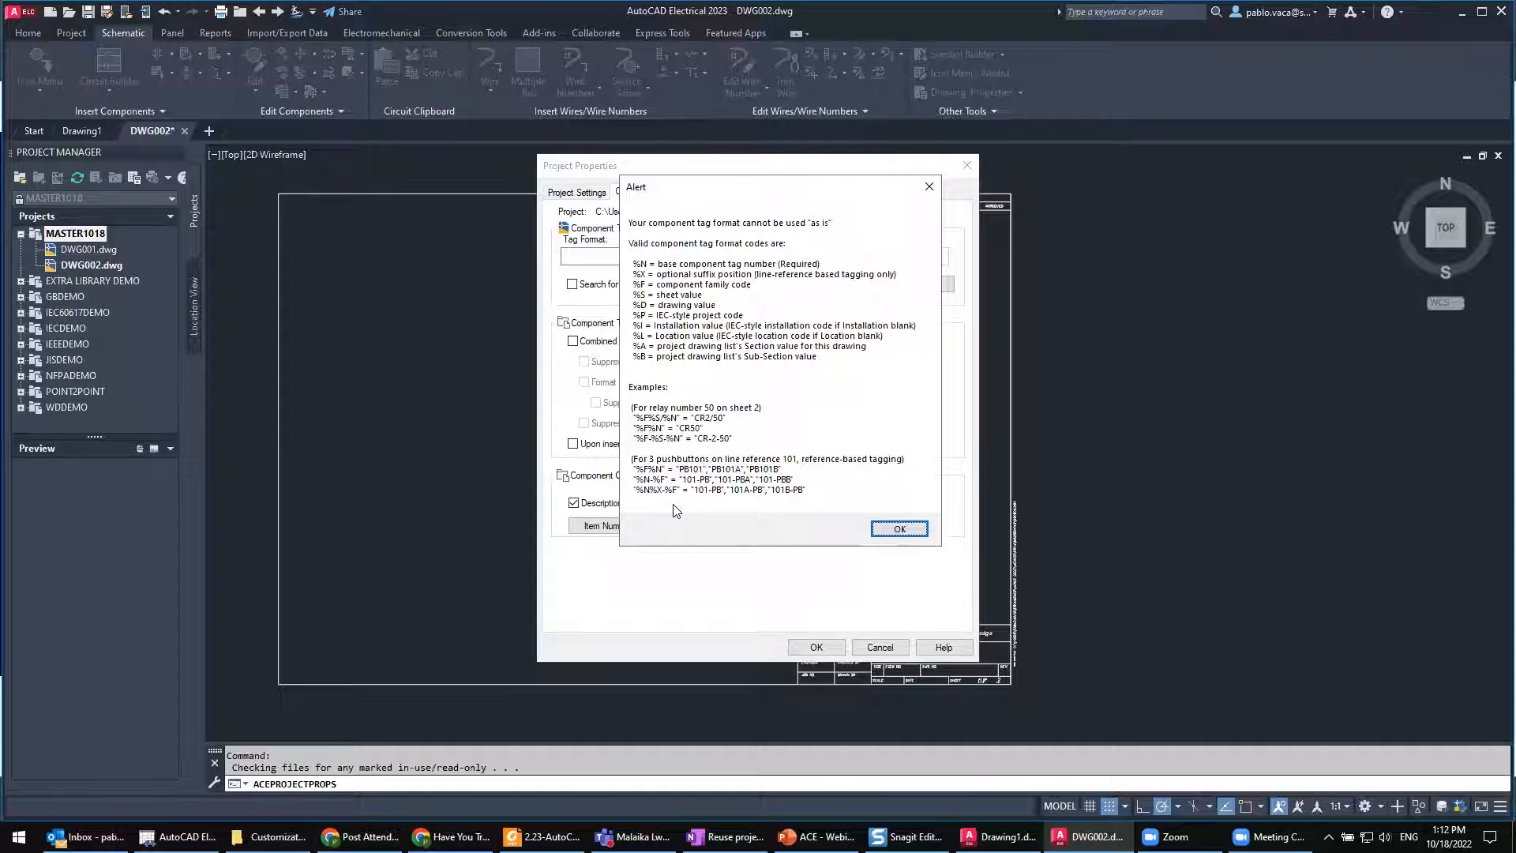
key("super+plus")
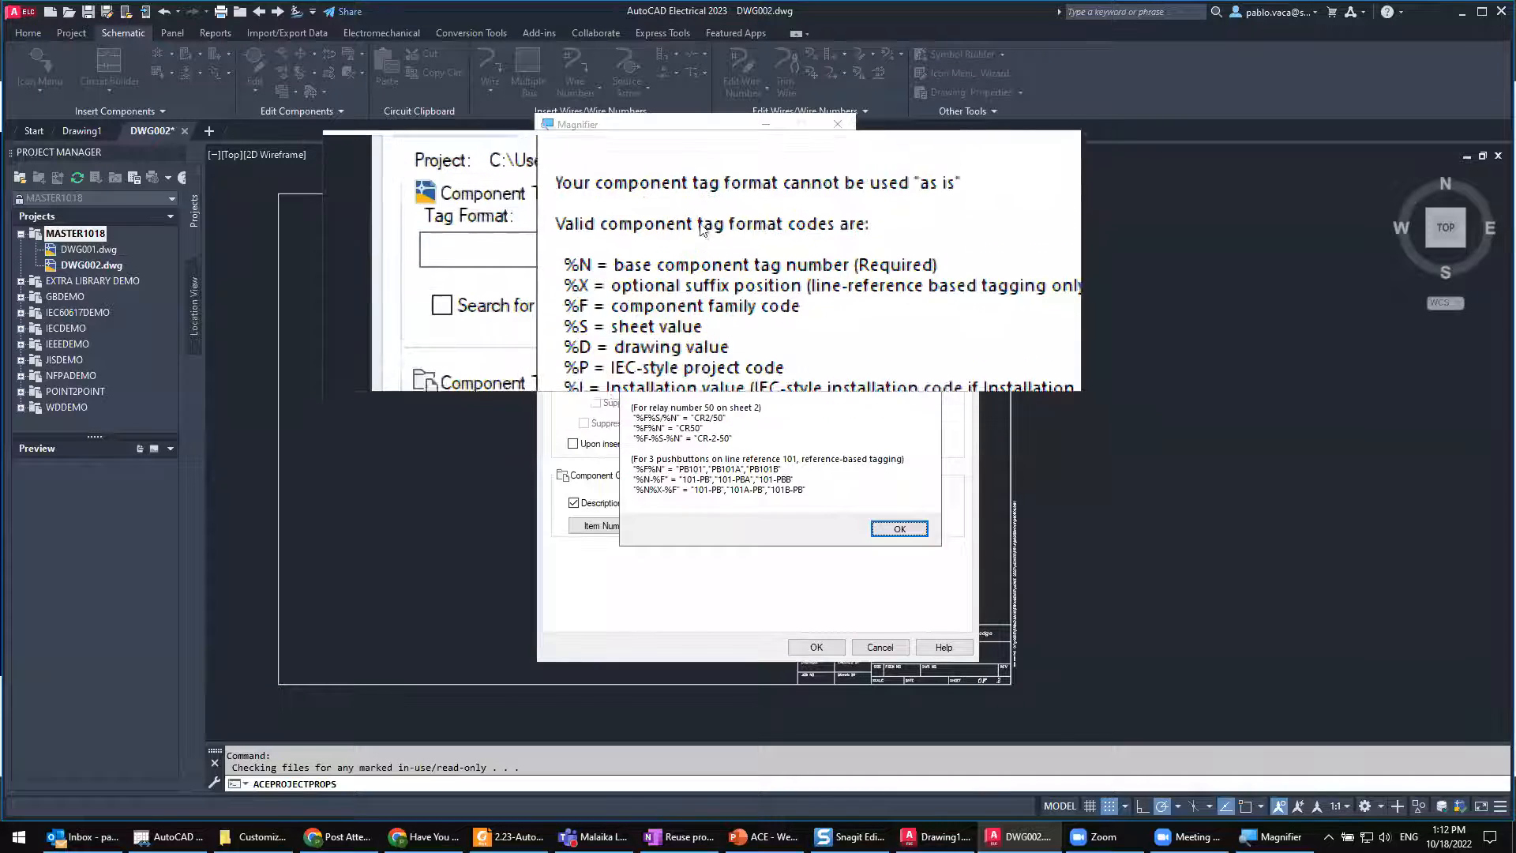
left_click(839, 126)
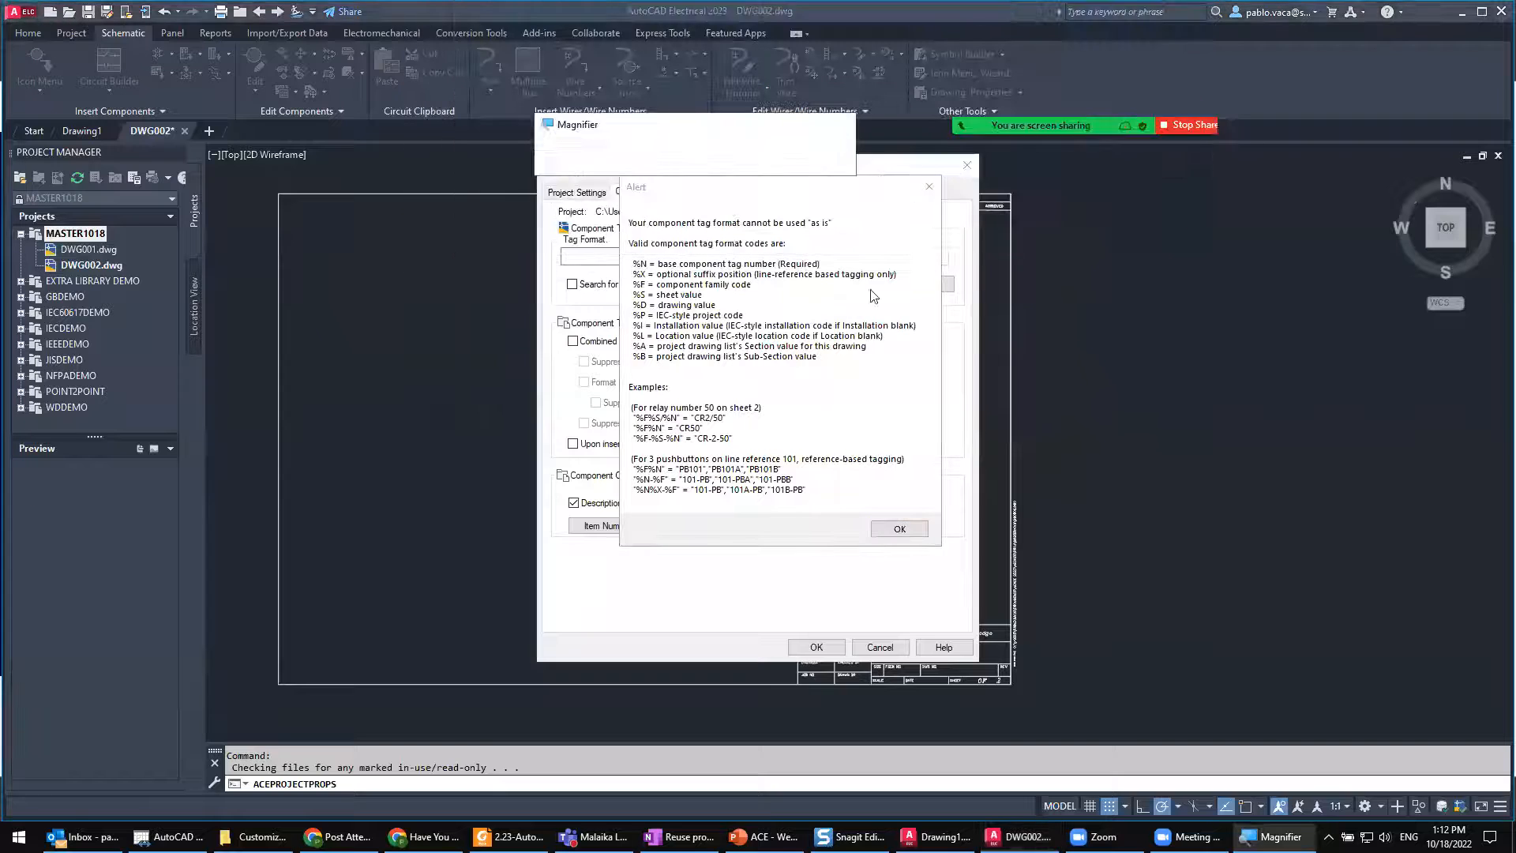
left_click(928, 180)
Step: Try the component tag format %F%N-%S with the sheet value appended, and restore it to %F%N
left_click(601, 256)
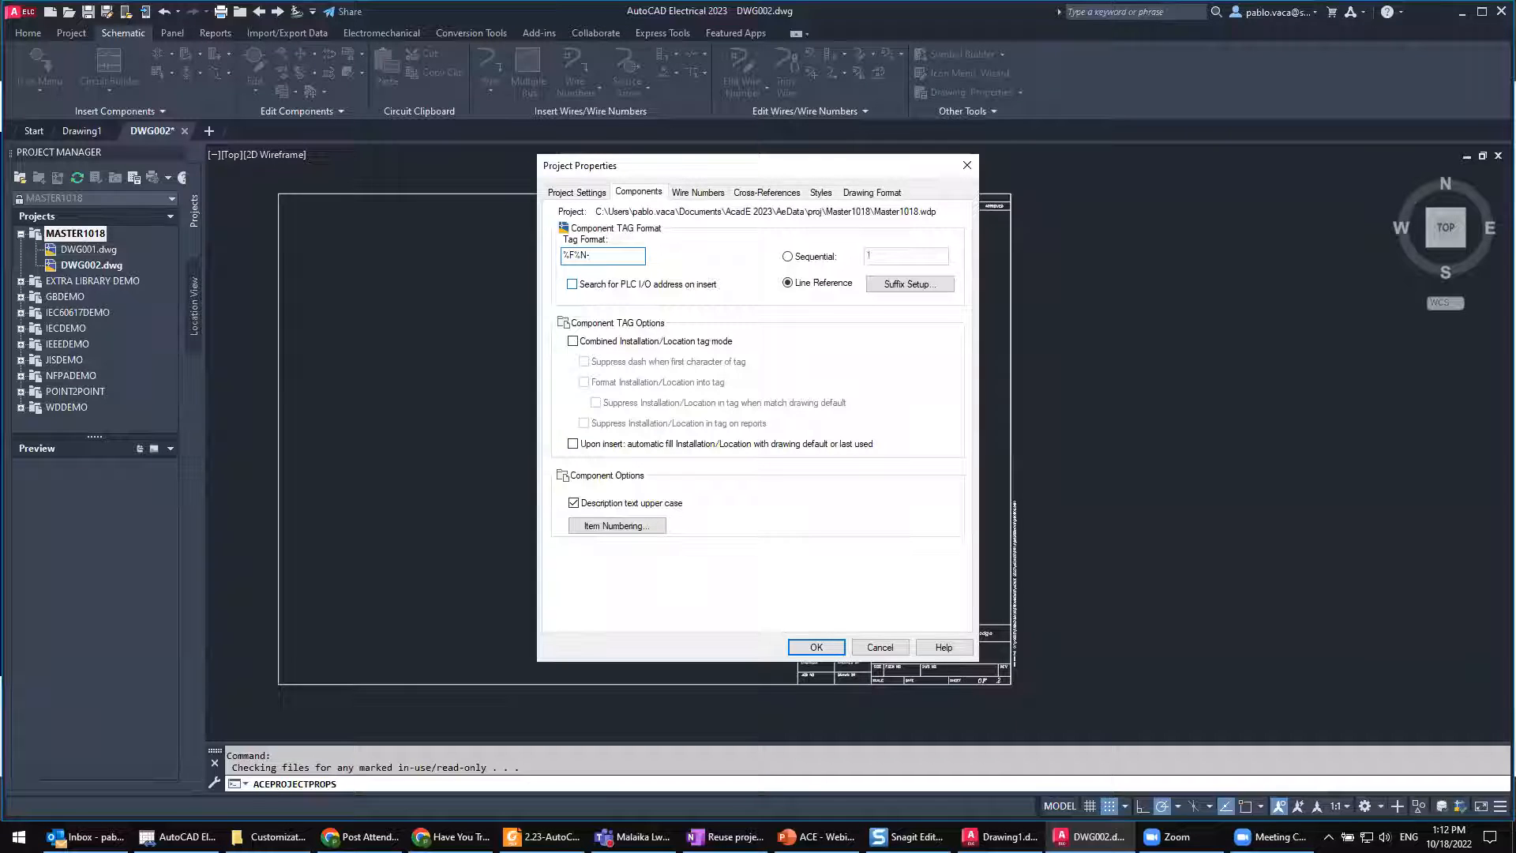
type("%s")
key("BackSpace")
type("S")
left_click_drag(615, 257, 587, 257)
key("BackSpace")
left_click_drag(588, 255, 581, 254)
Step: Compare the four standard suffix defaults for reference-based component tags in the magnified example preview, ending on the ,A,B,C option
left_click(903, 286)
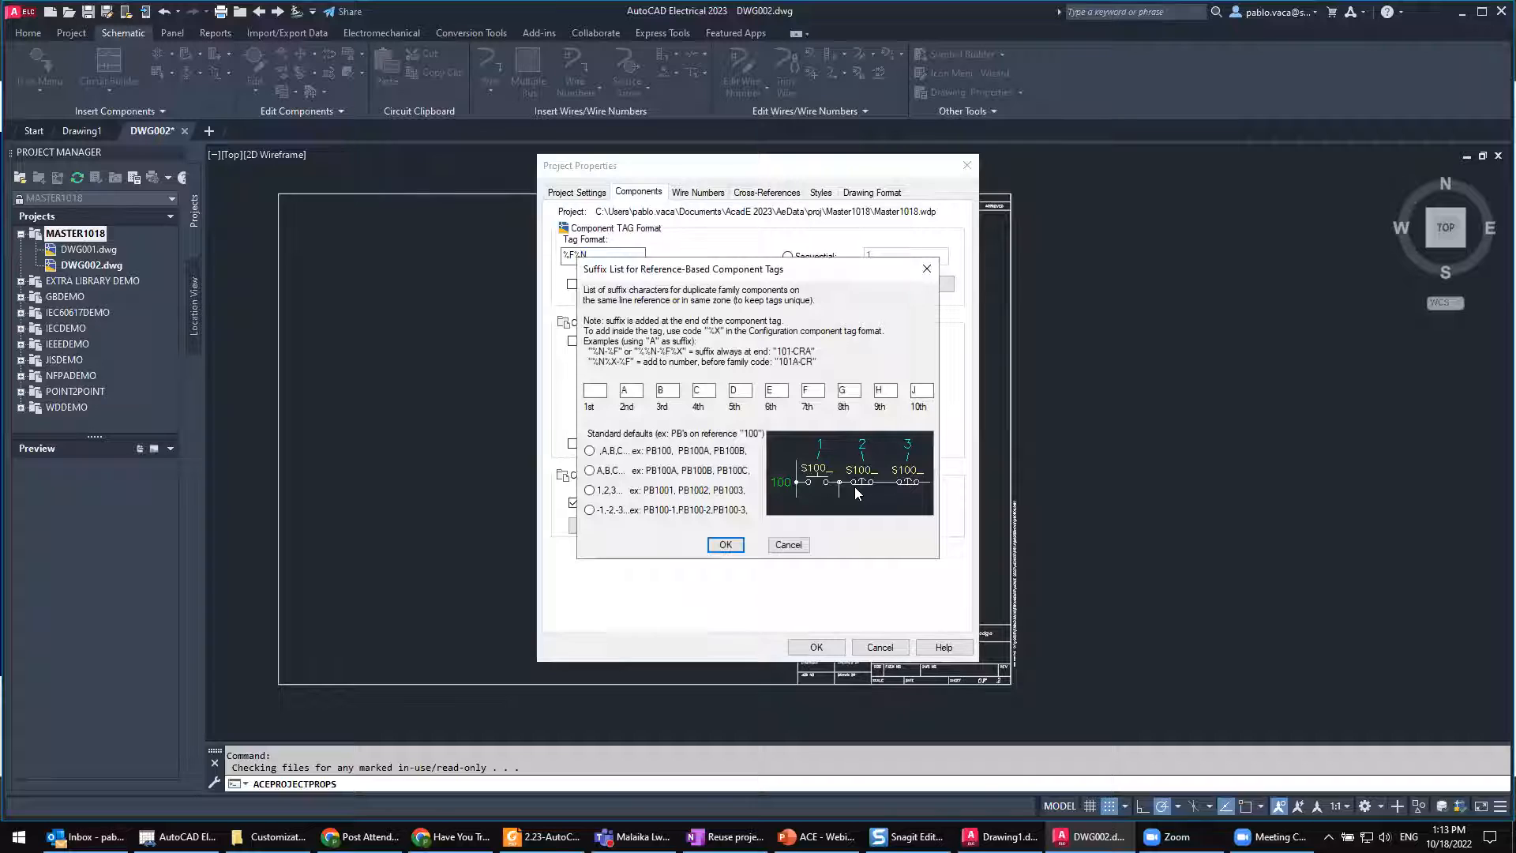
left_click(590, 451)
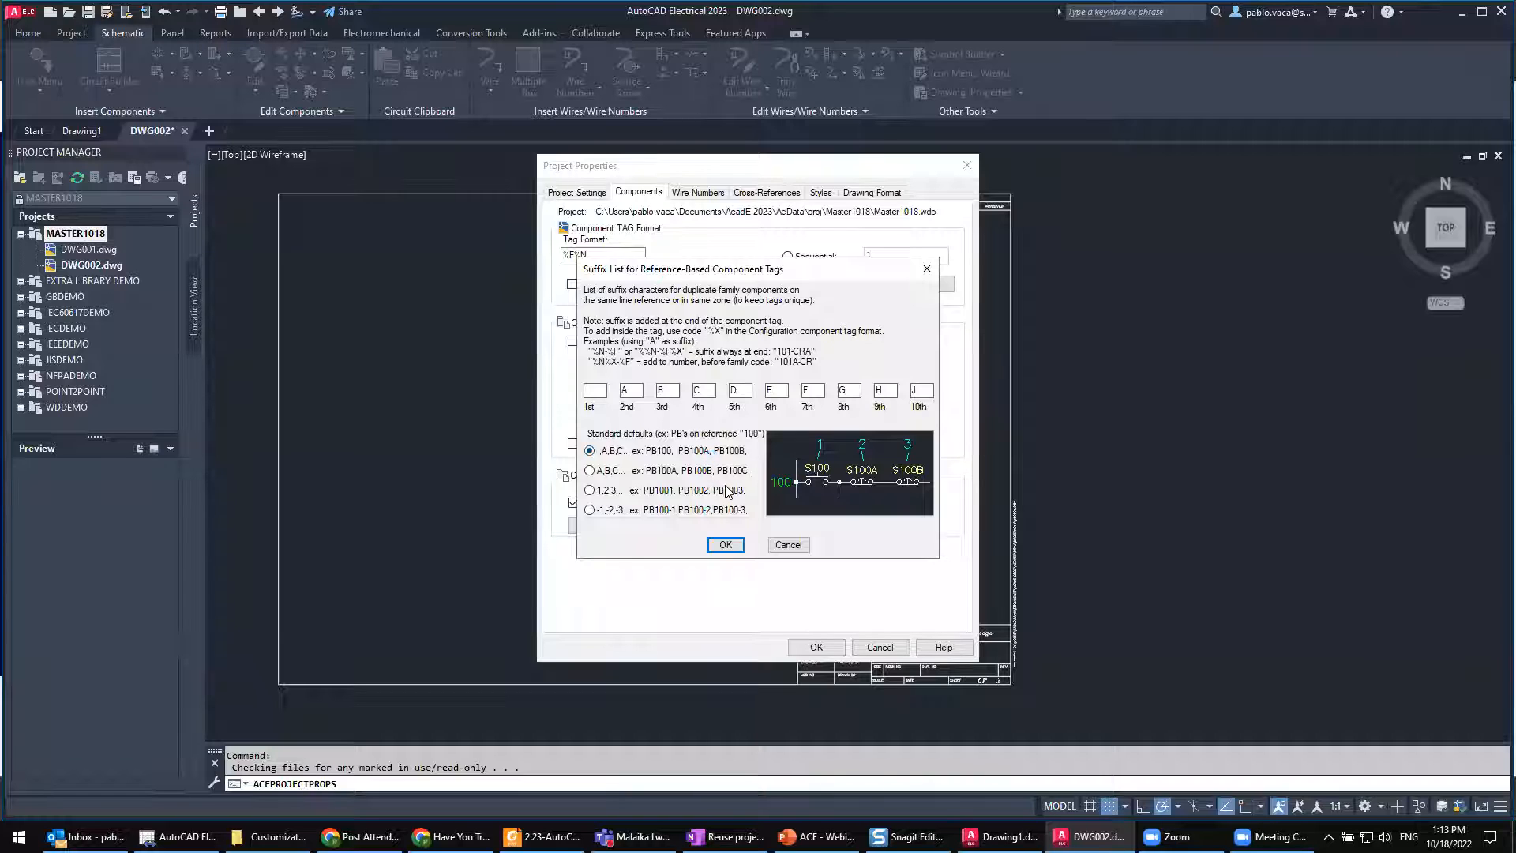
key("super+plus")
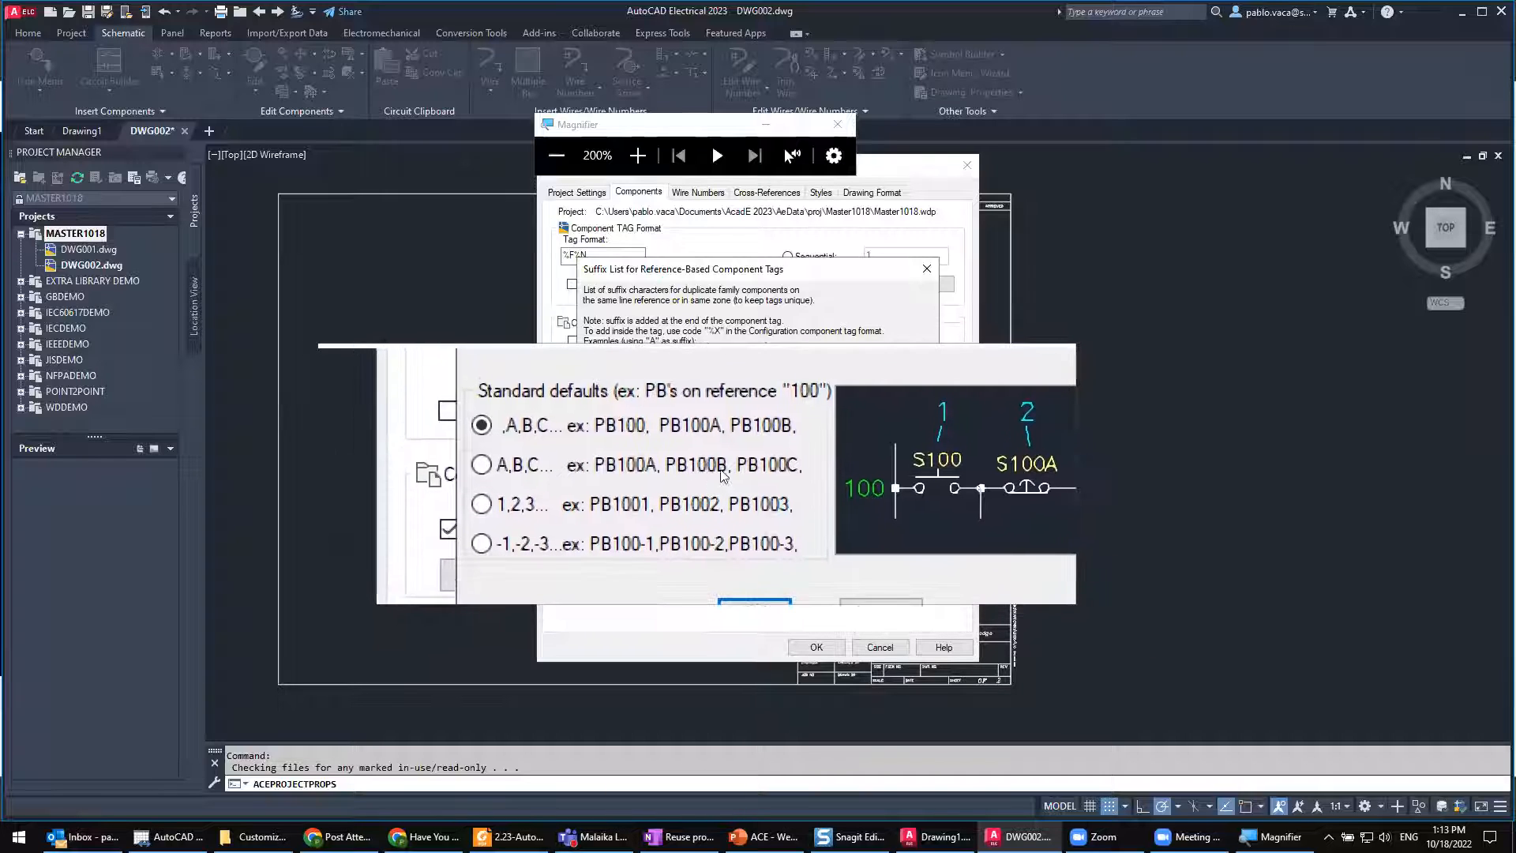
left_click(734, 471)
left_click(732, 491)
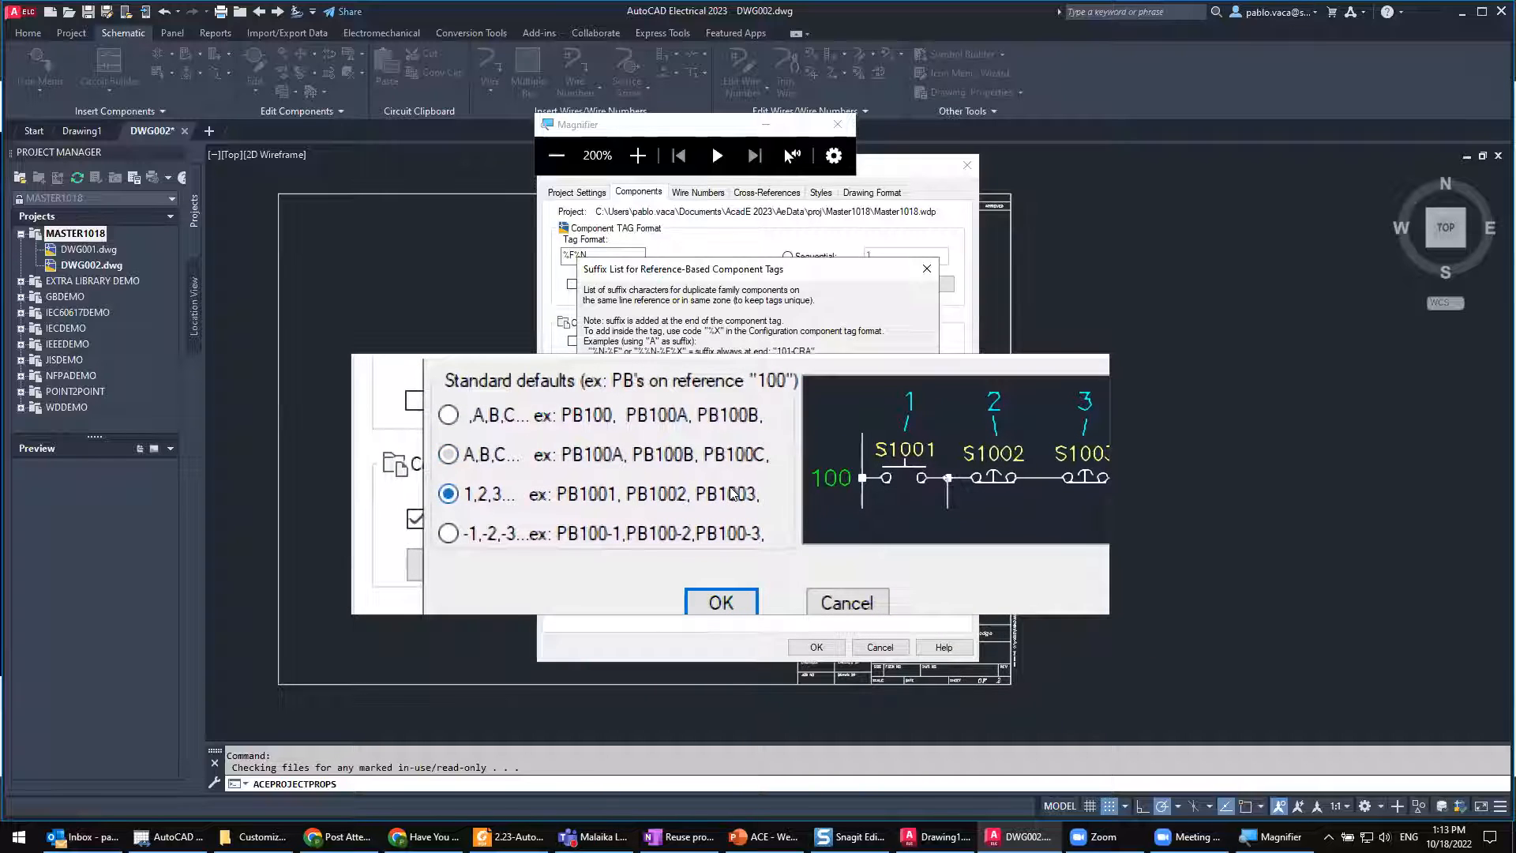
left_click(731, 472)
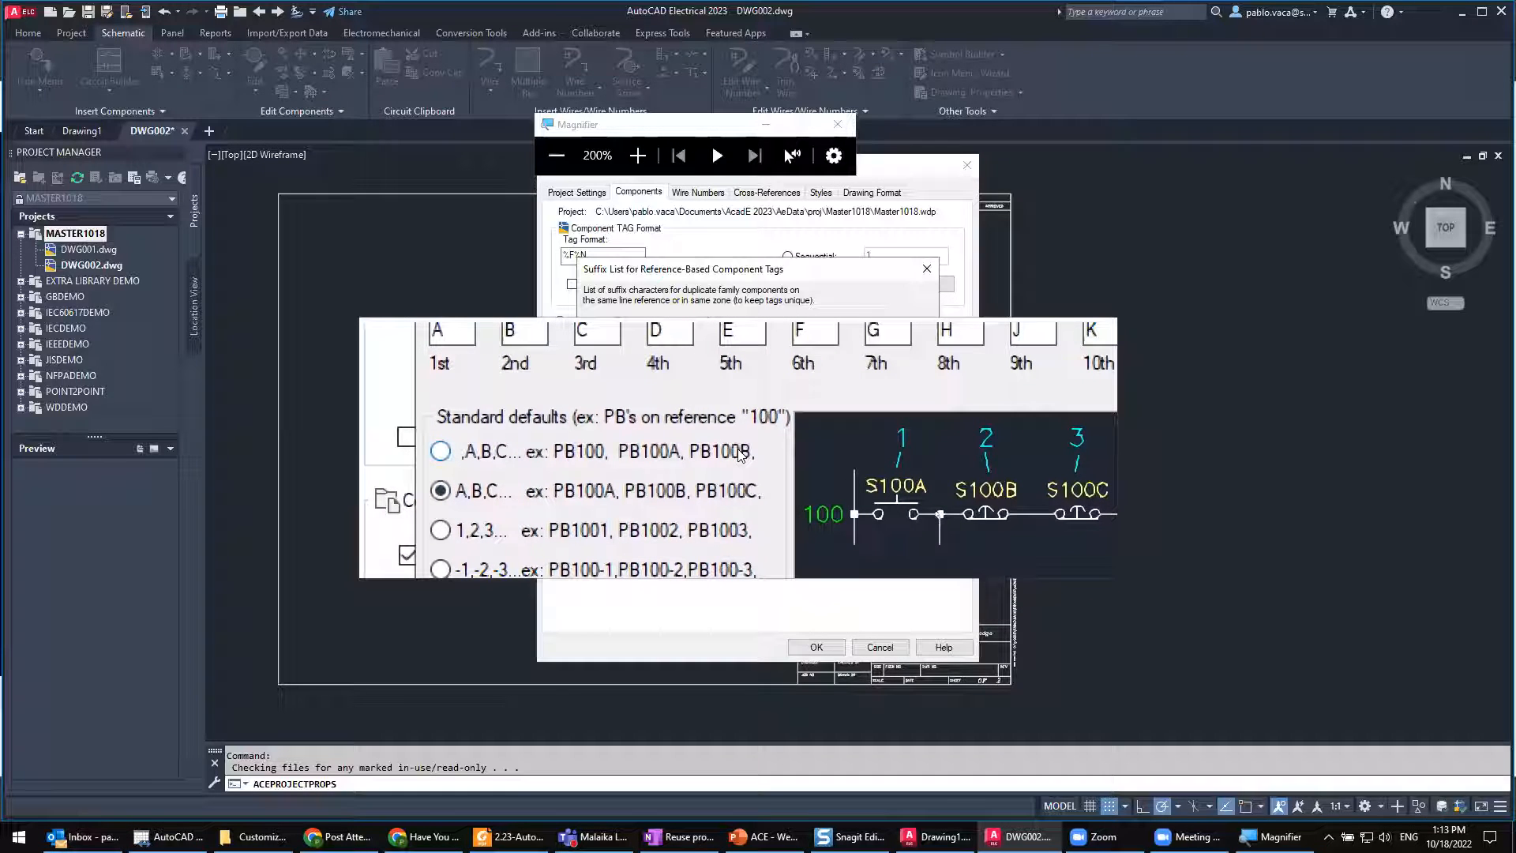
left_click(737, 456)
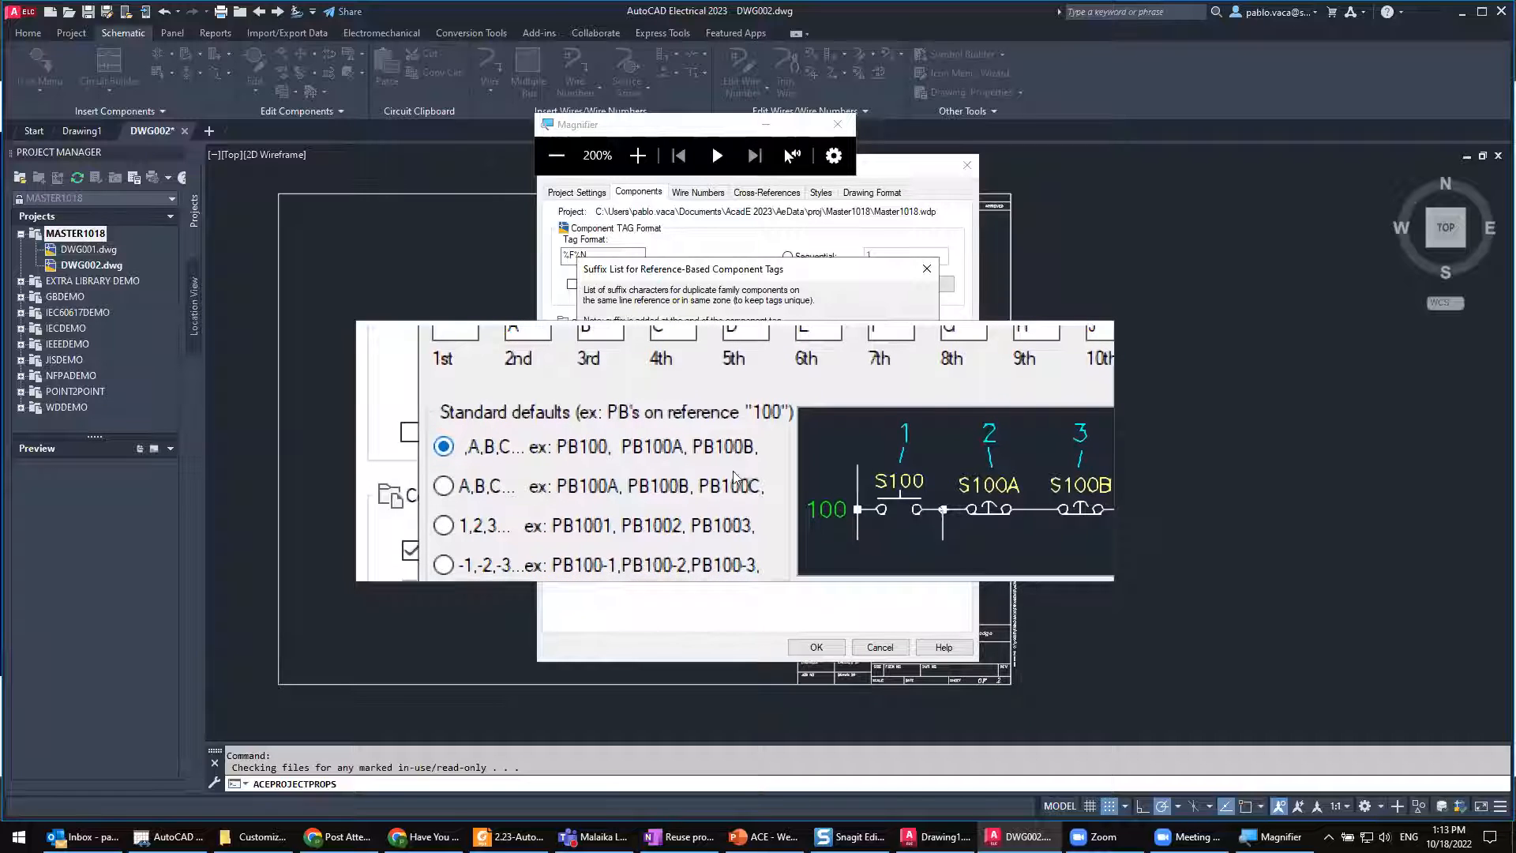
left_click(748, 506)
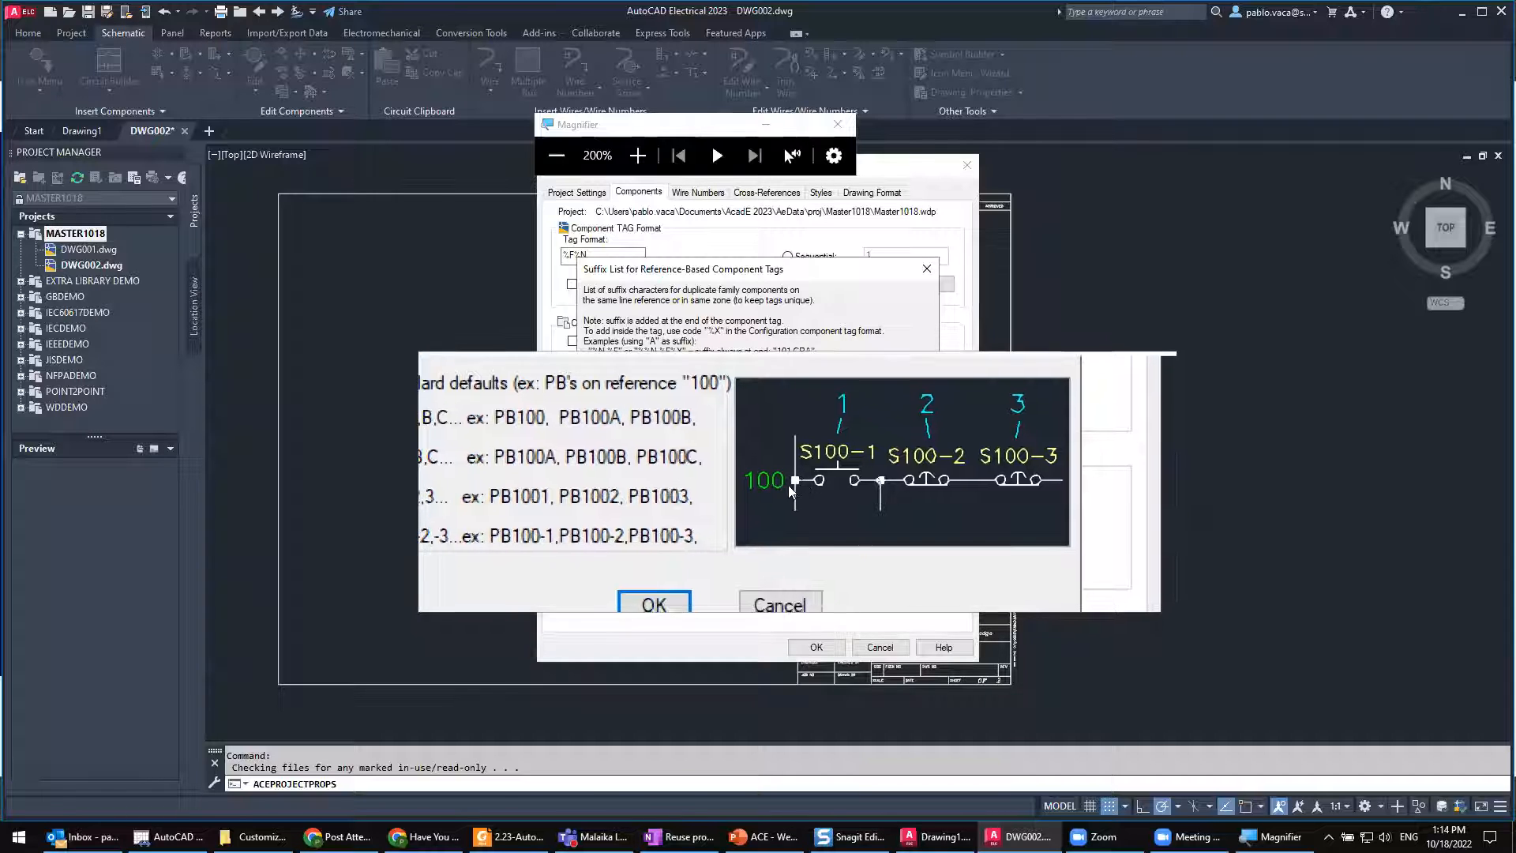
left_click(630, 455)
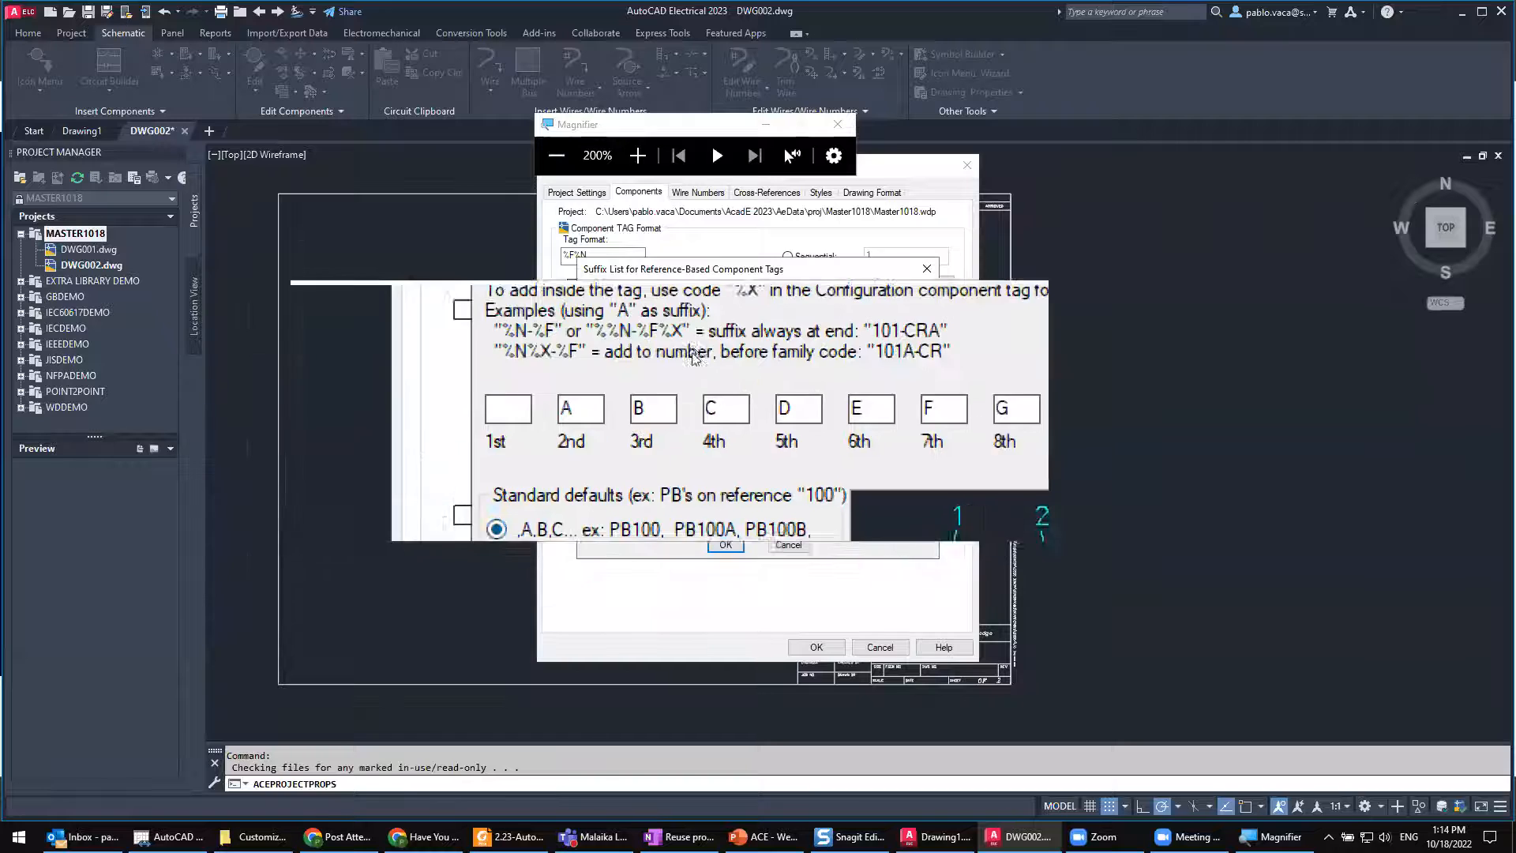
left_click(834, 126)
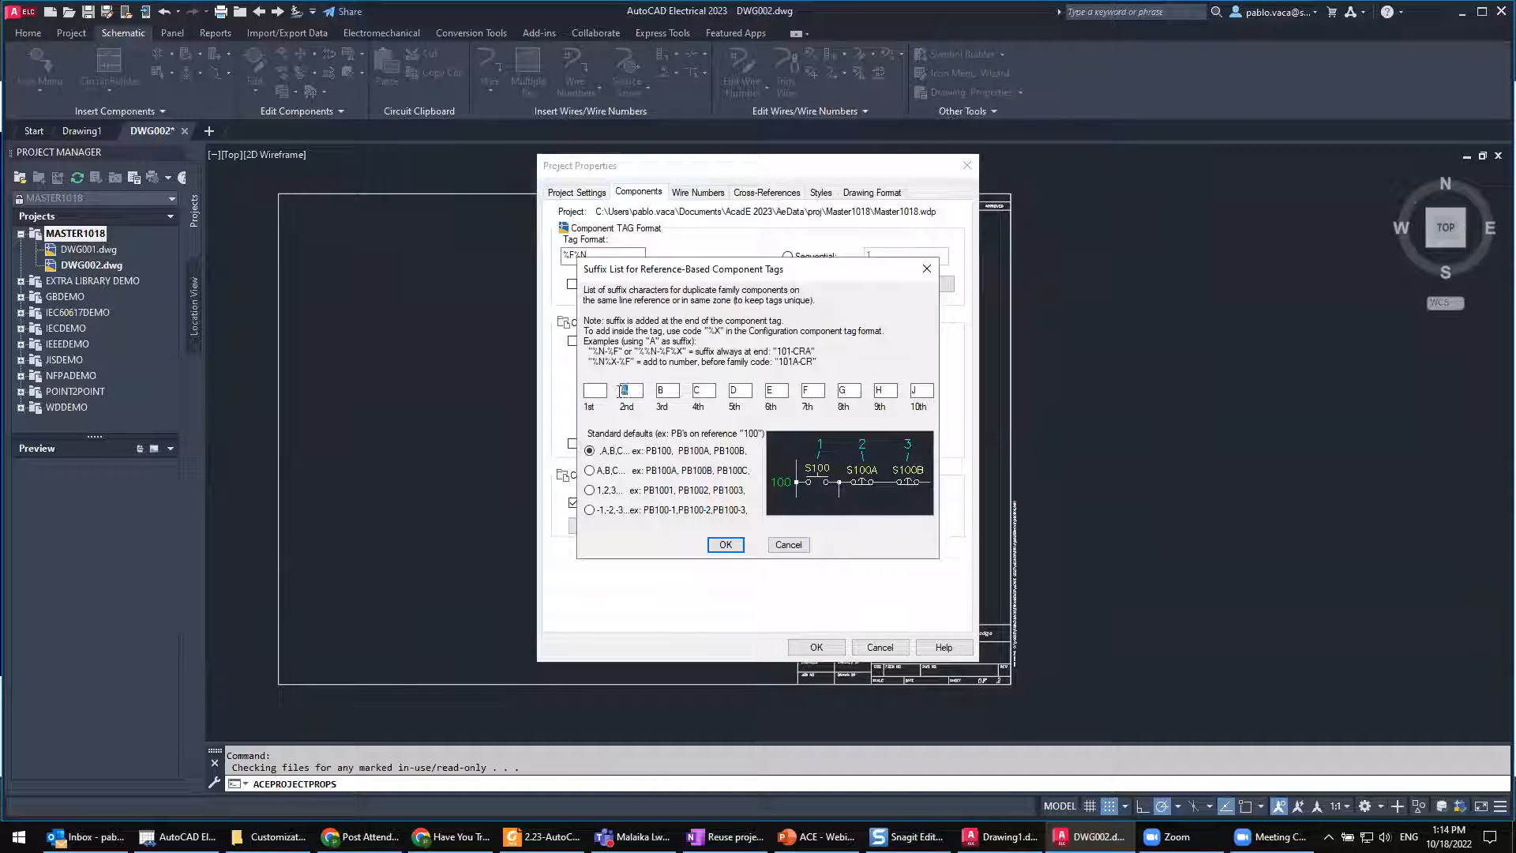
Step: Review the individual suffix characters for the 2nd, 3rd and 4th duplicate components, and close the suffix list without applying it
double_click(664, 391)
double_click(702, 390)
double_click(636, 392)
double_click(664, 390)
double_click(703, 390)
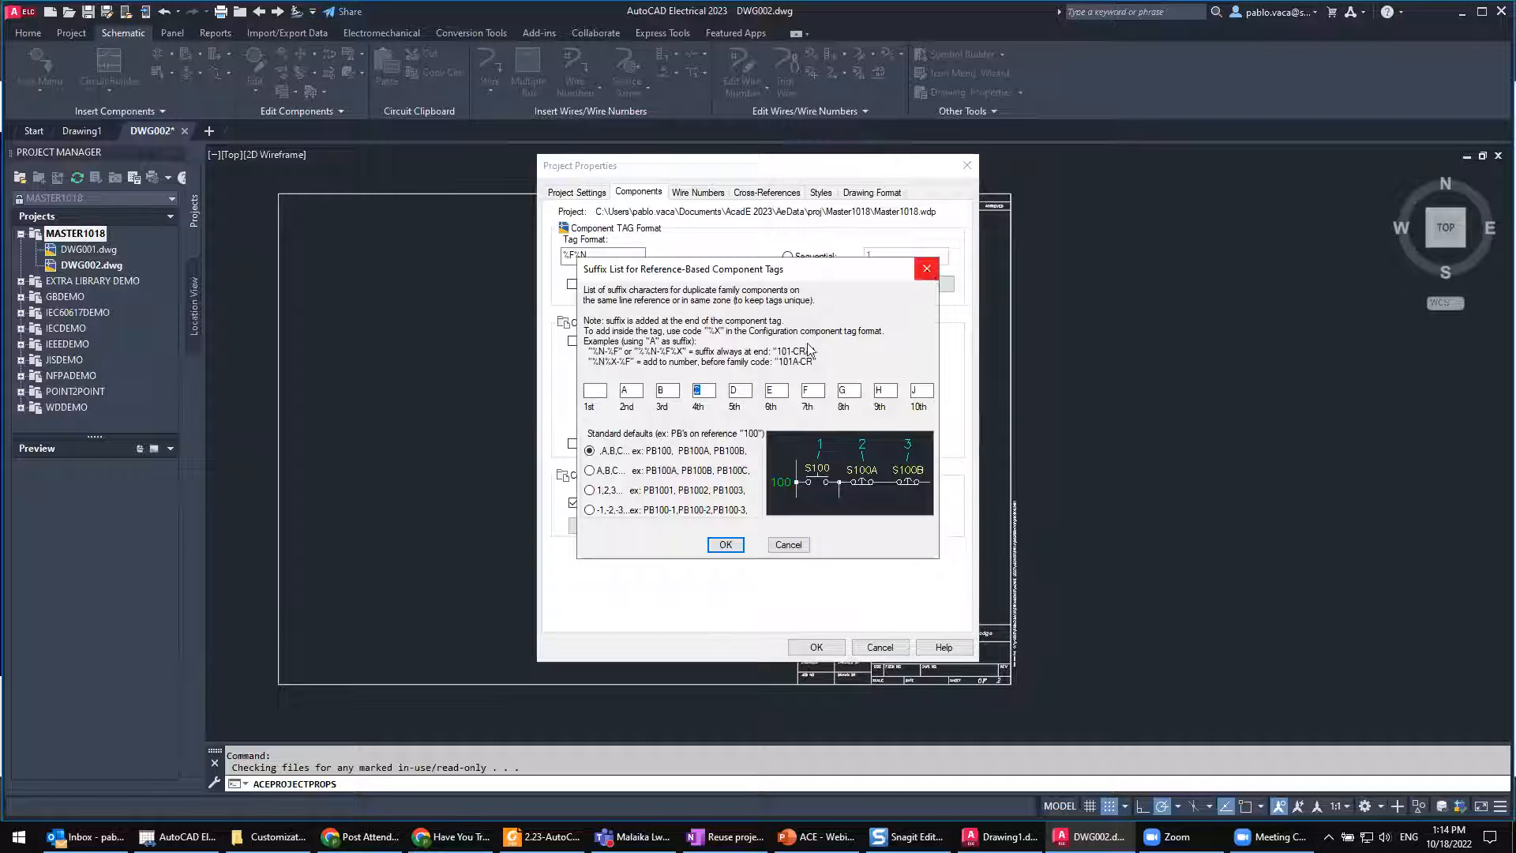
left_click(927, 271)
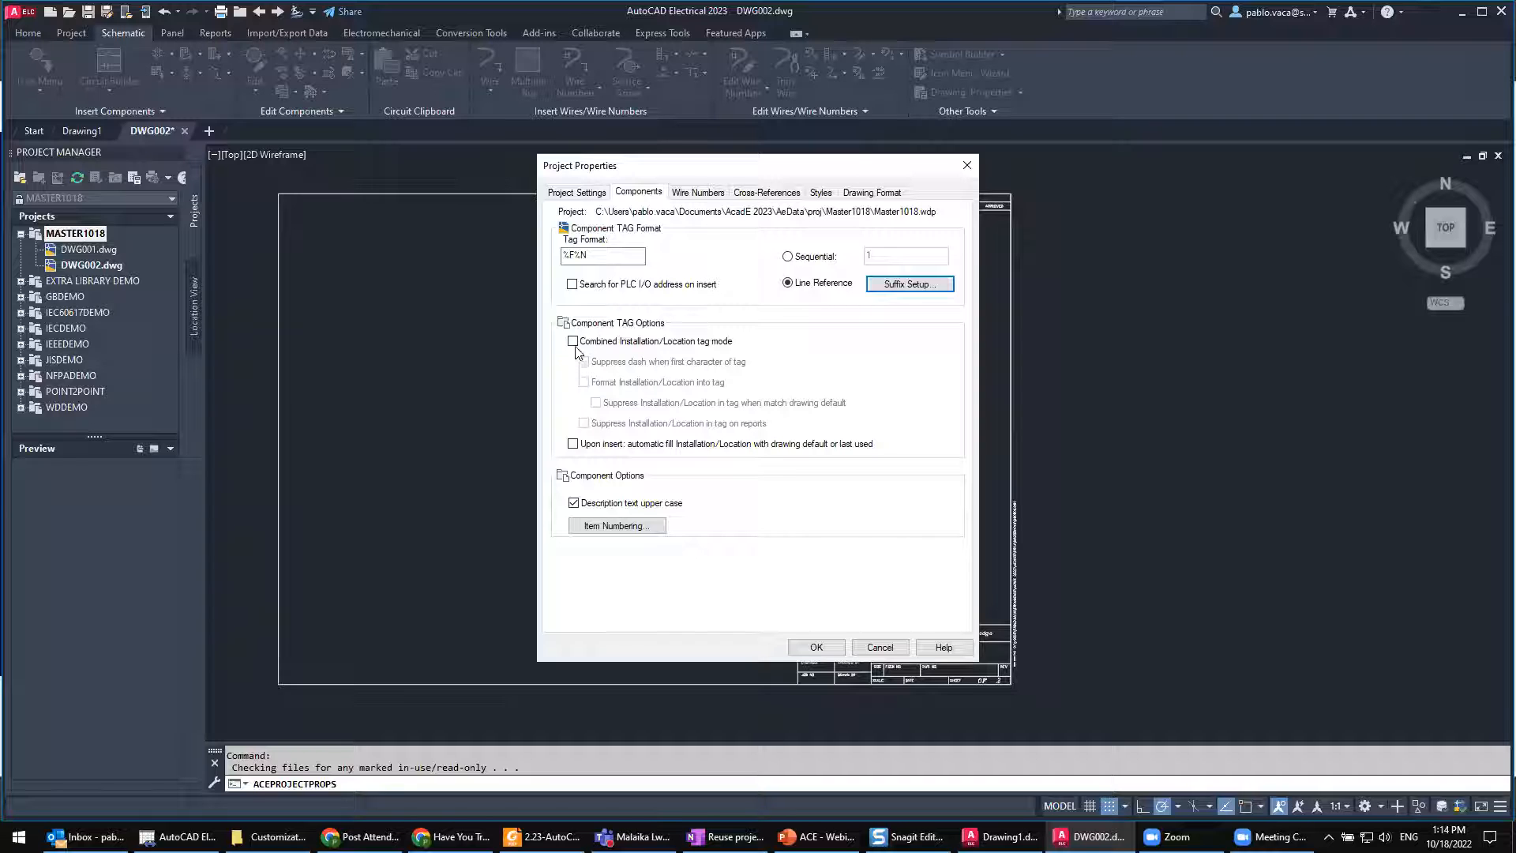
Step: Try enabling the Combined Installation/Location tag mode for components to expose its suboptions, and disable it again
left_click(572, 344)
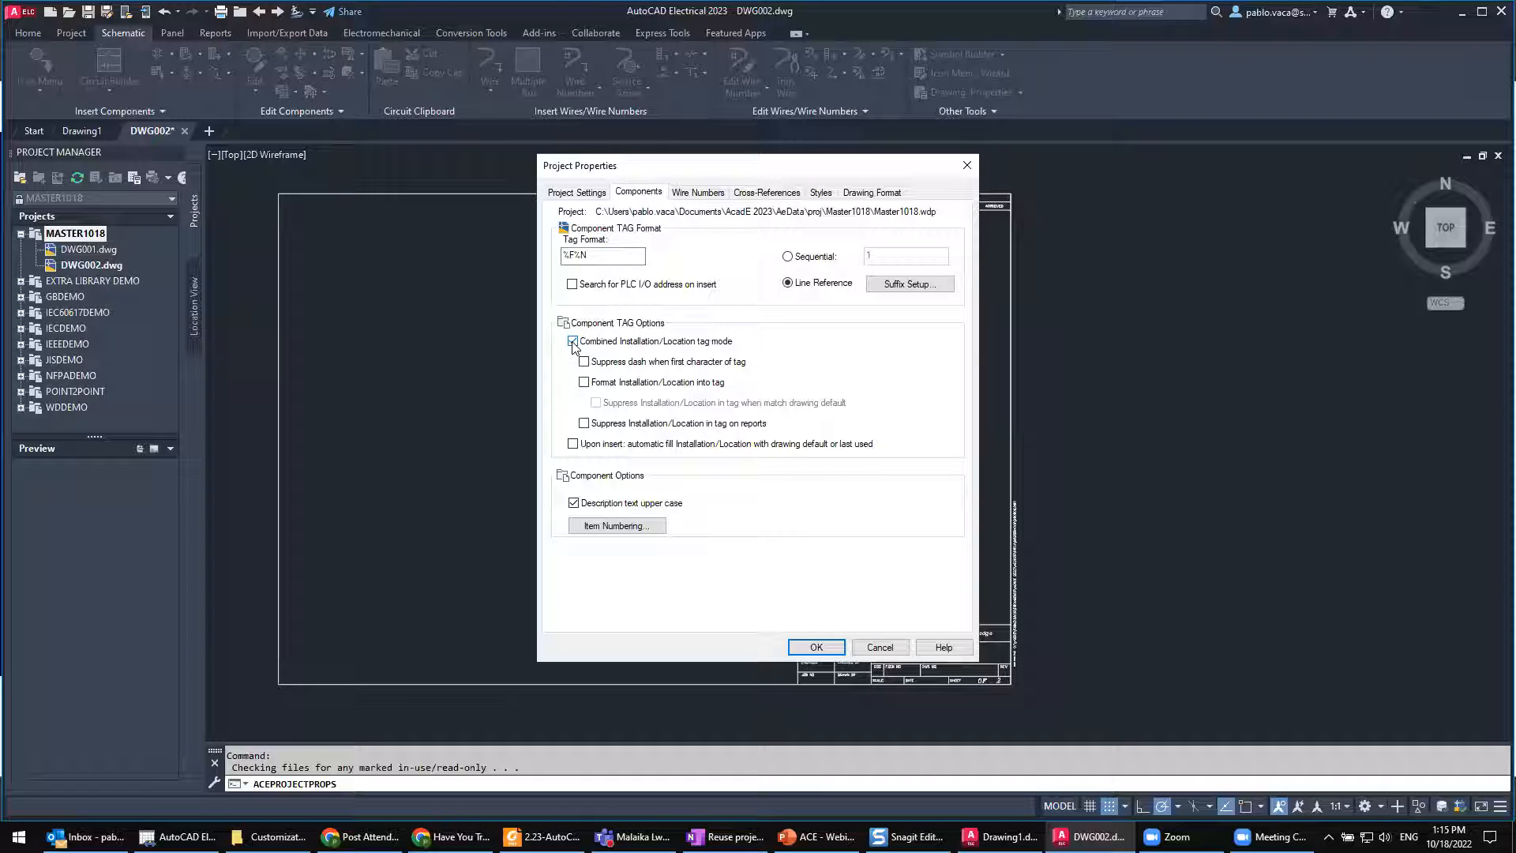
left_click(572, 342)
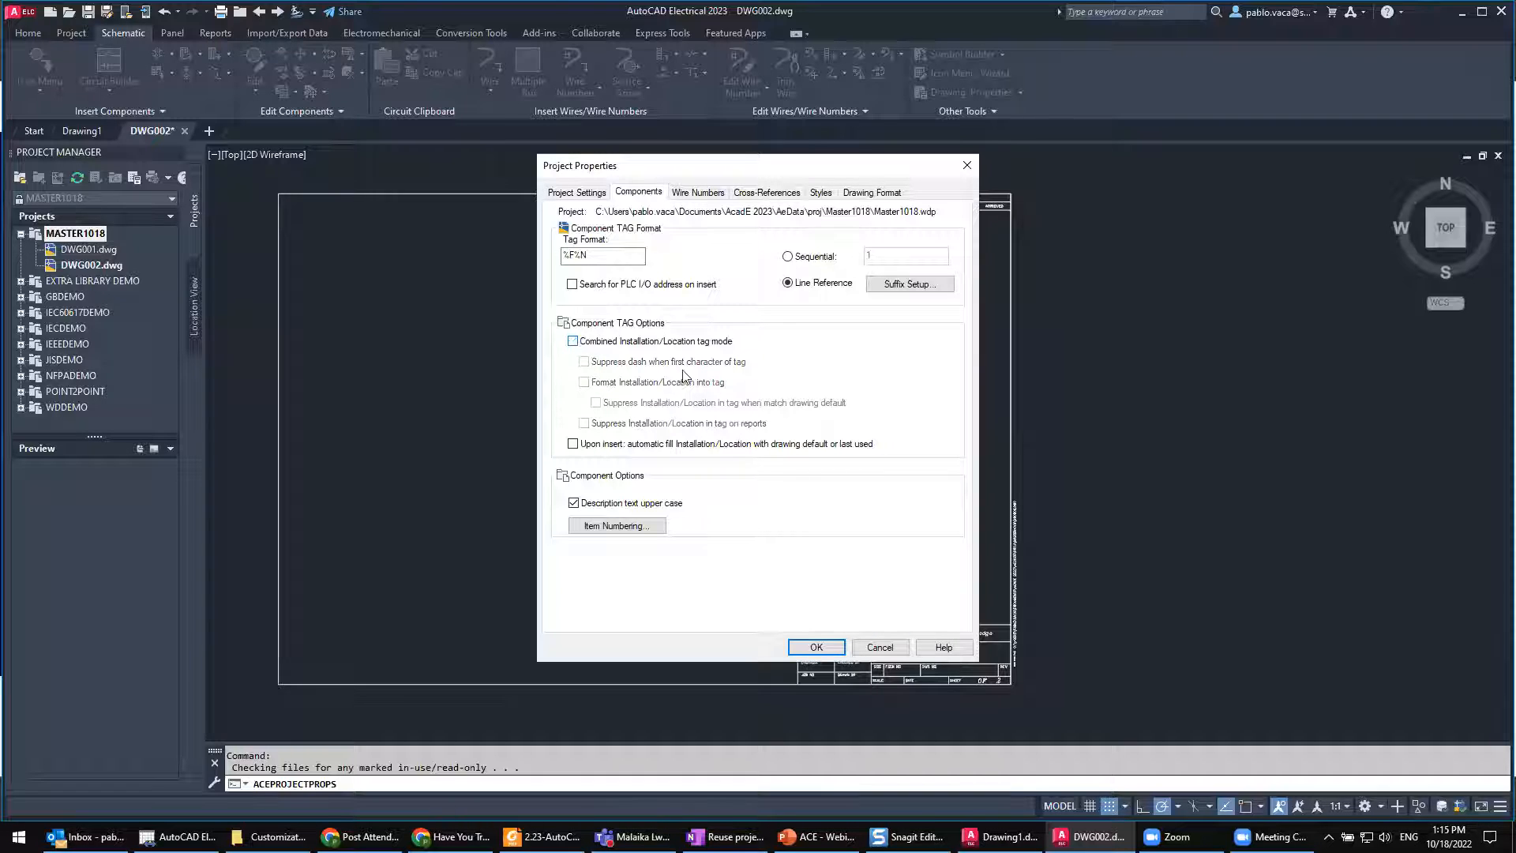
key("ctrl")
key("ctrl")
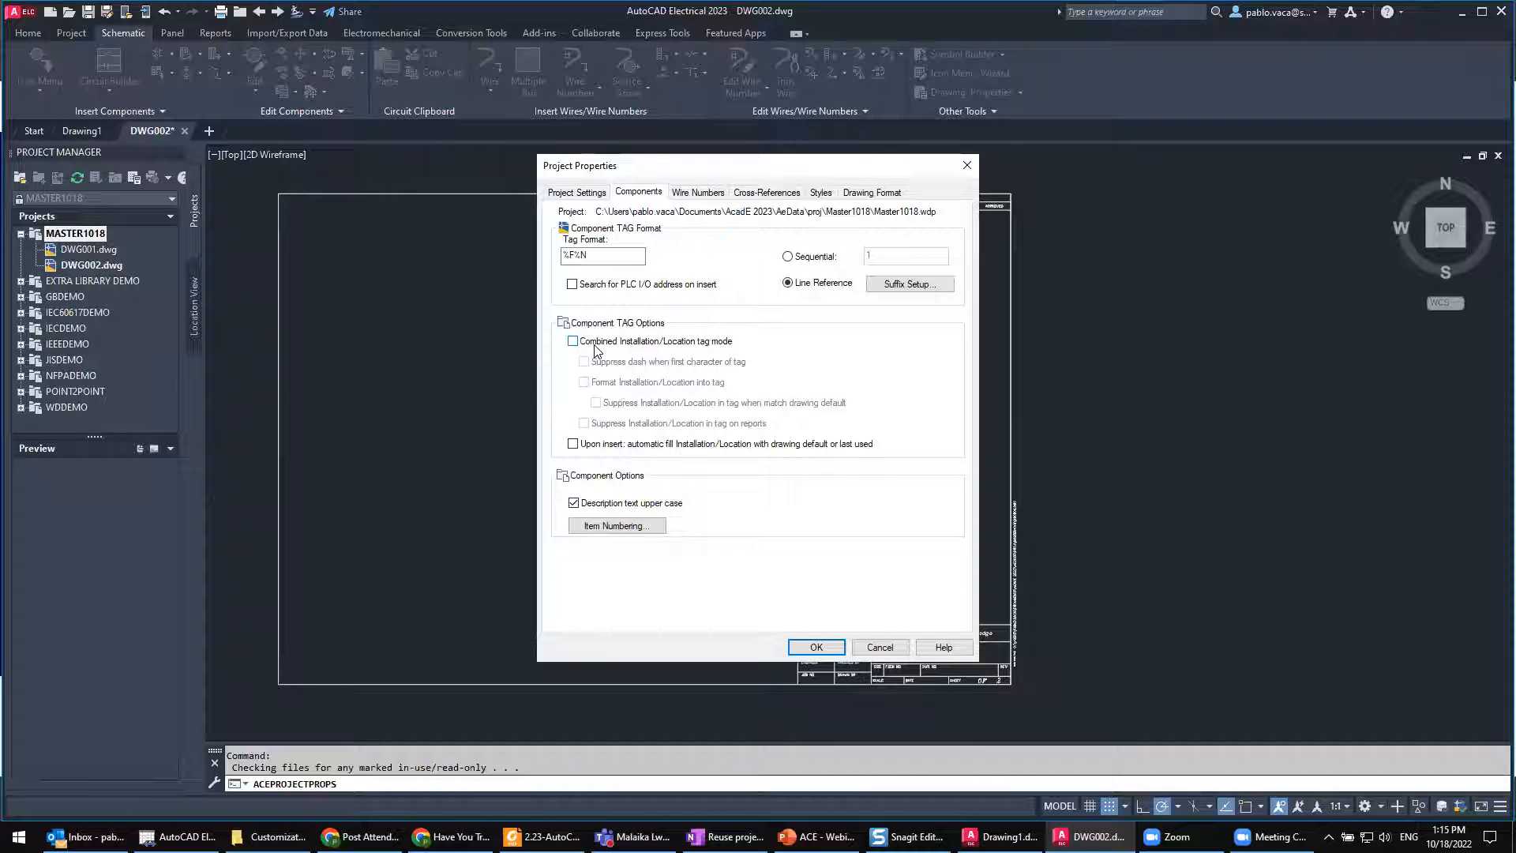
Step: Submit an empty wire number format to bring up the valid wire format codes and examples, read them magnified, and dismiss them
left_click(693, 193)
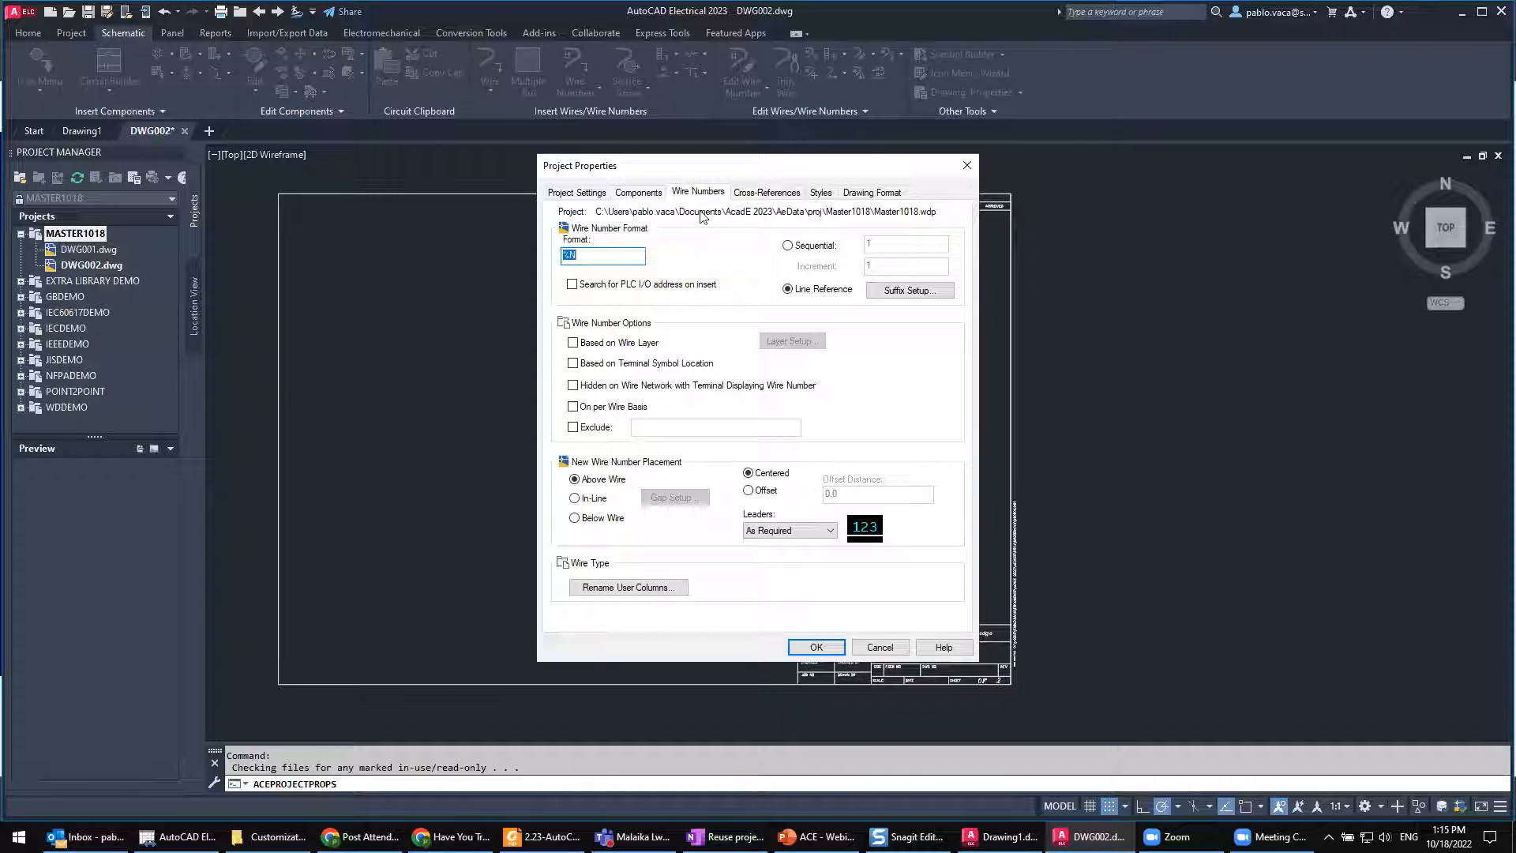
left_click(595, 259)
left_click_drag(596, 259, 556, 255)
key("Delete")
key("Return")
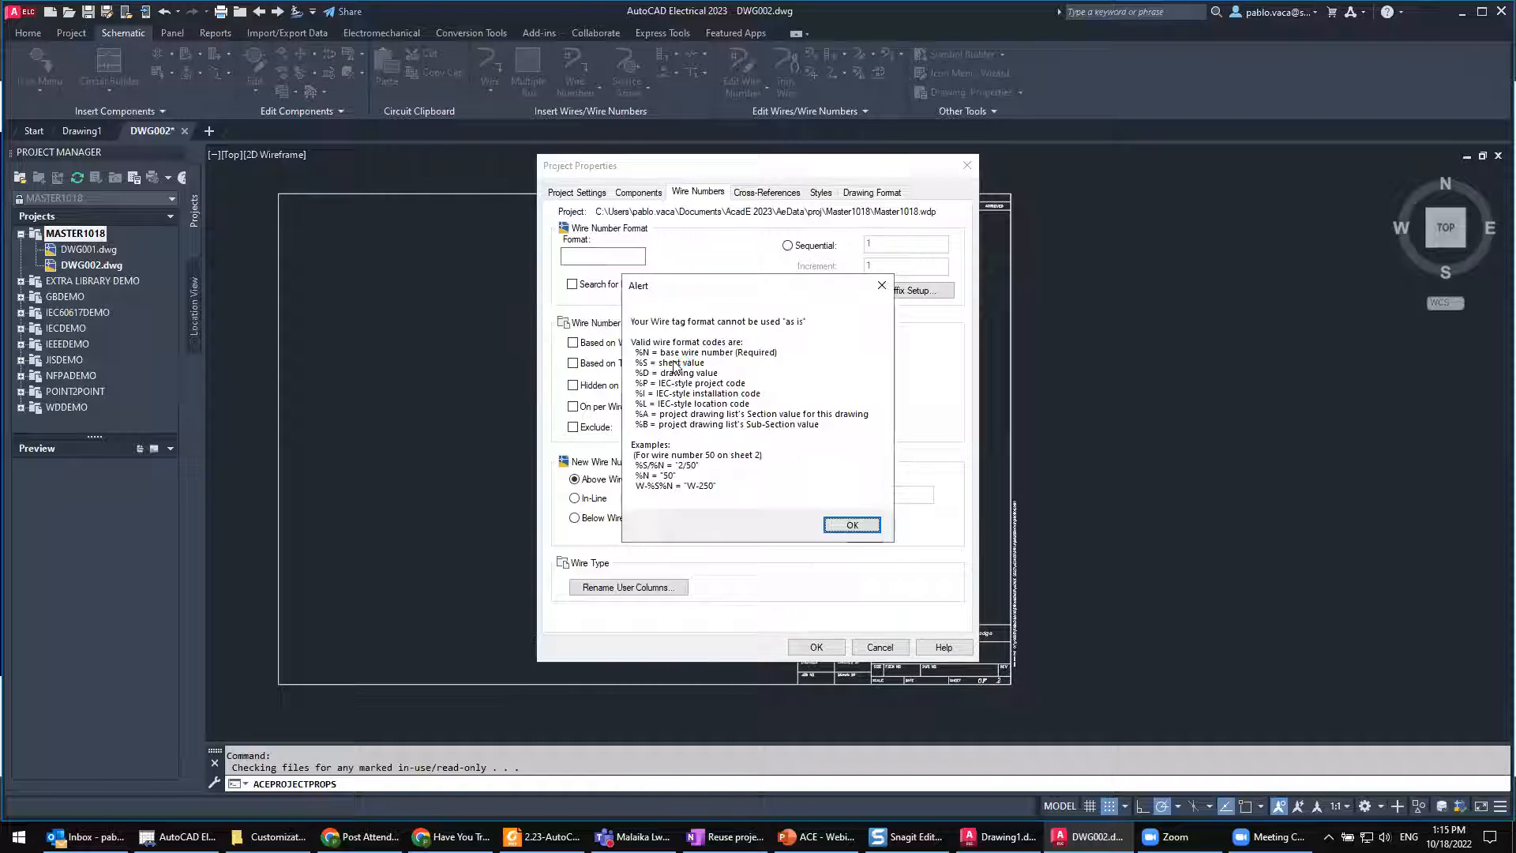
key("super+plus")
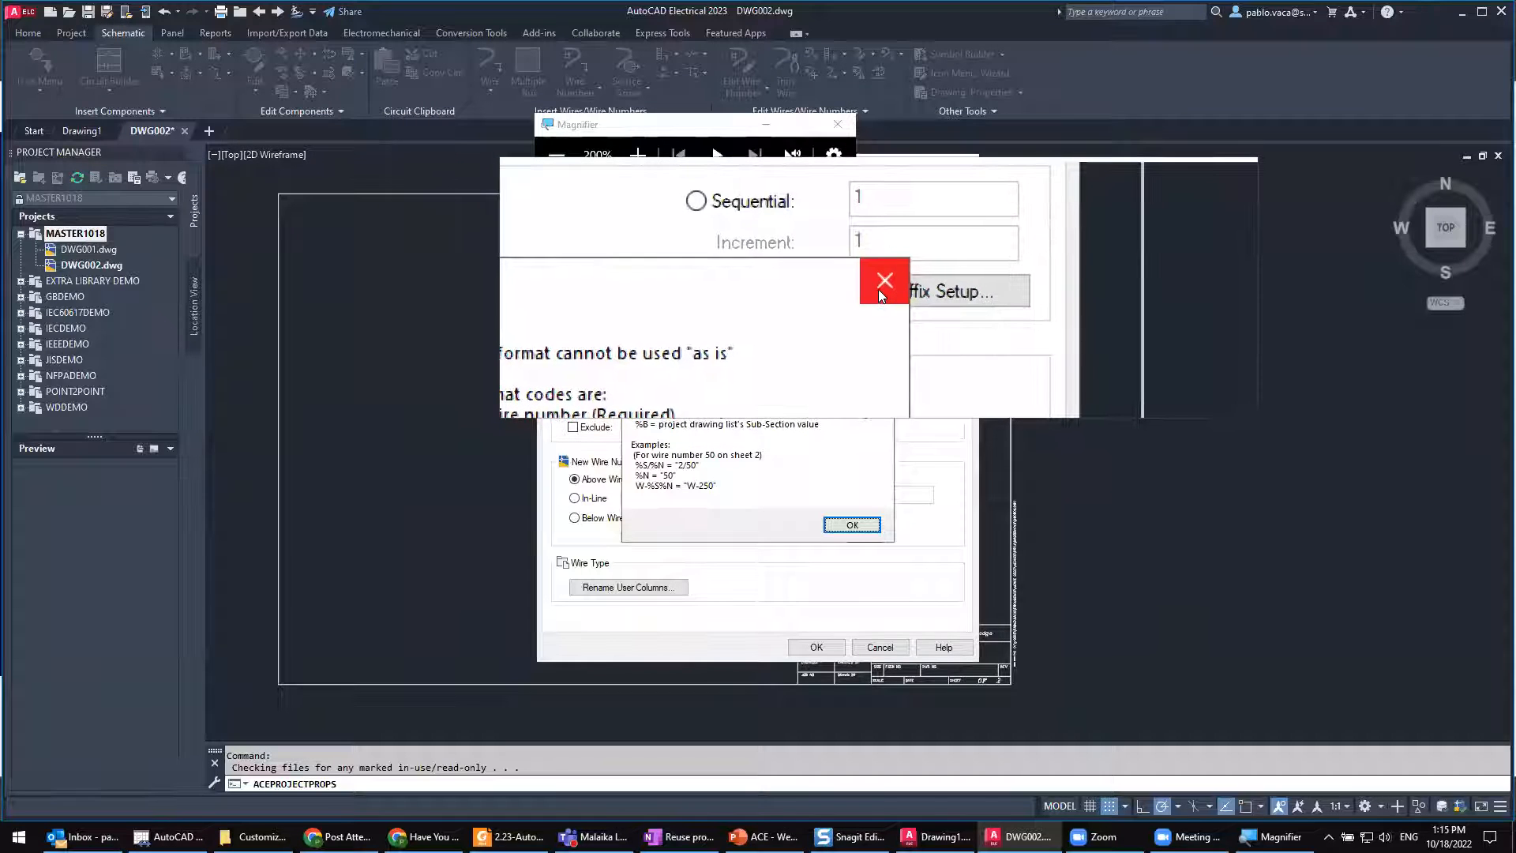
left_click(879, 290)
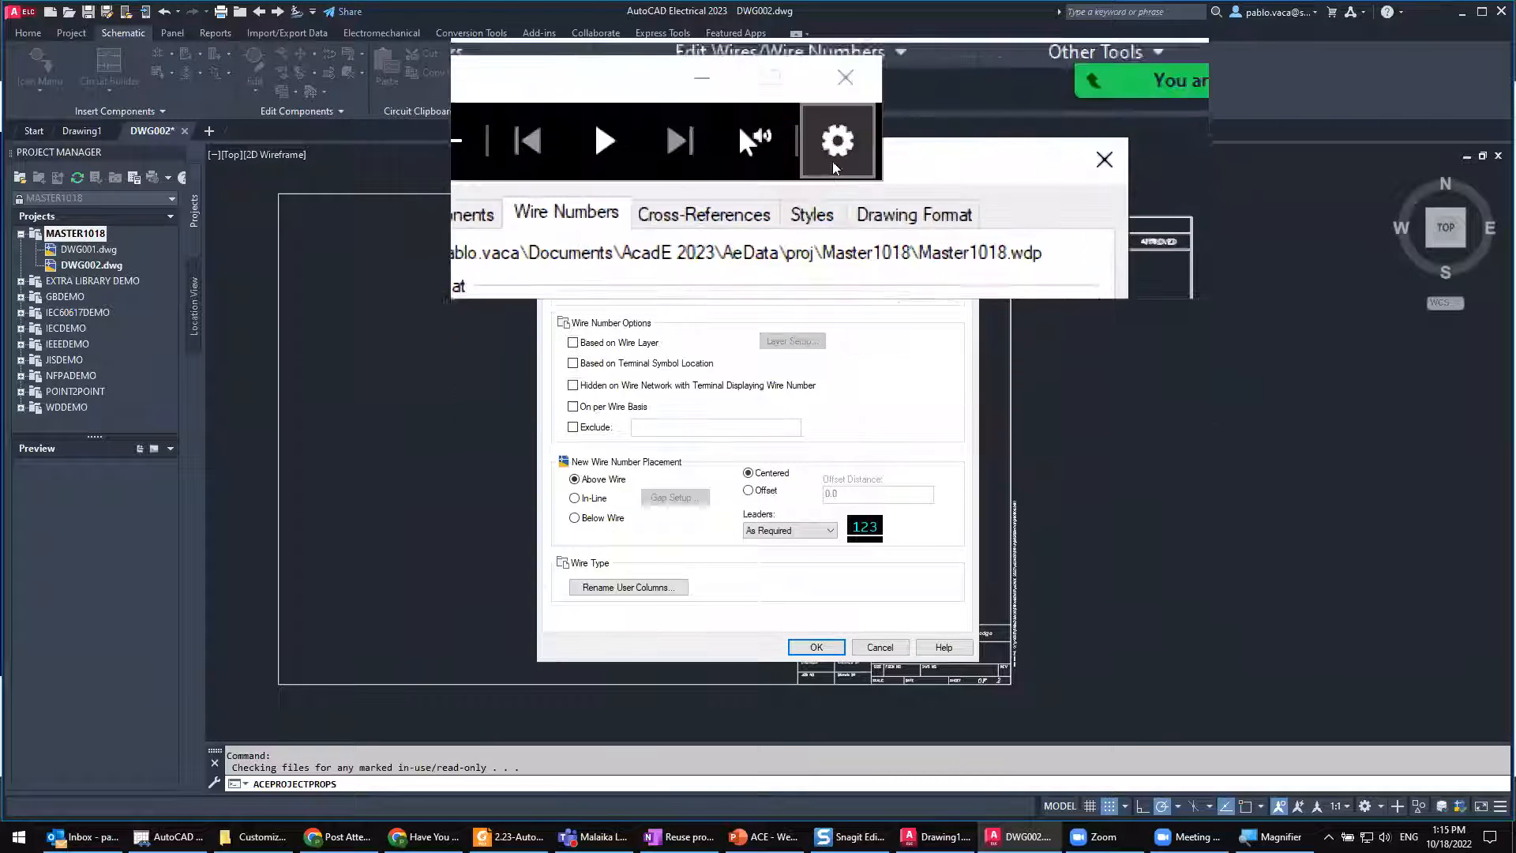
left_click(842, 131)
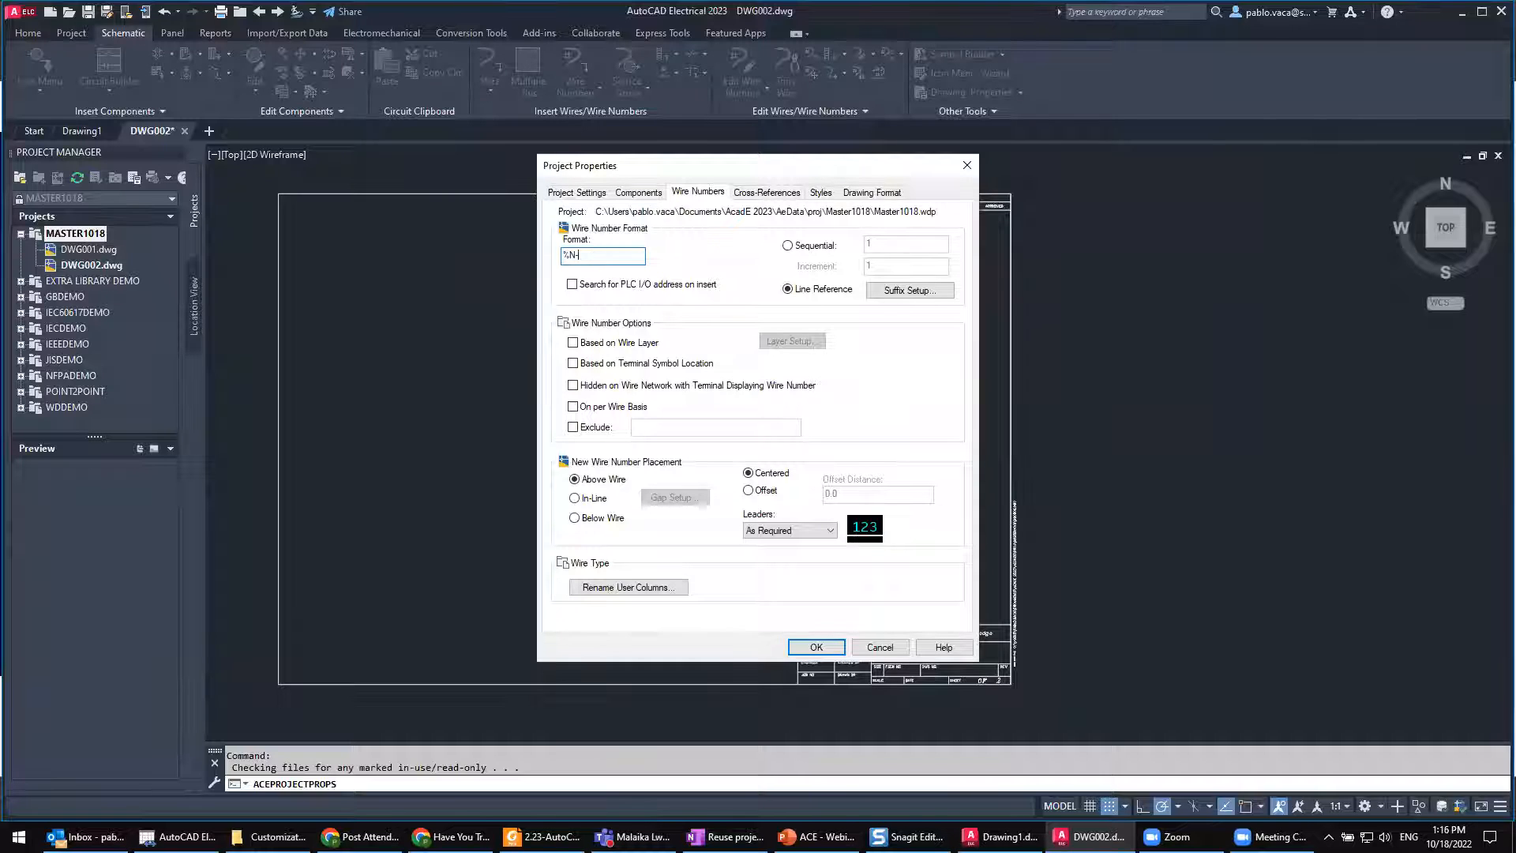
Step: Try extending the wire number format %N with a dash and another code, and restore it to %N
type("-%")
key("BackSpace")
Step: Preview the standard suffix defaults for reference-based wire numbers, close the list without applying it, and keep new wire numbers placed Above Wire
left_click(917, 298)
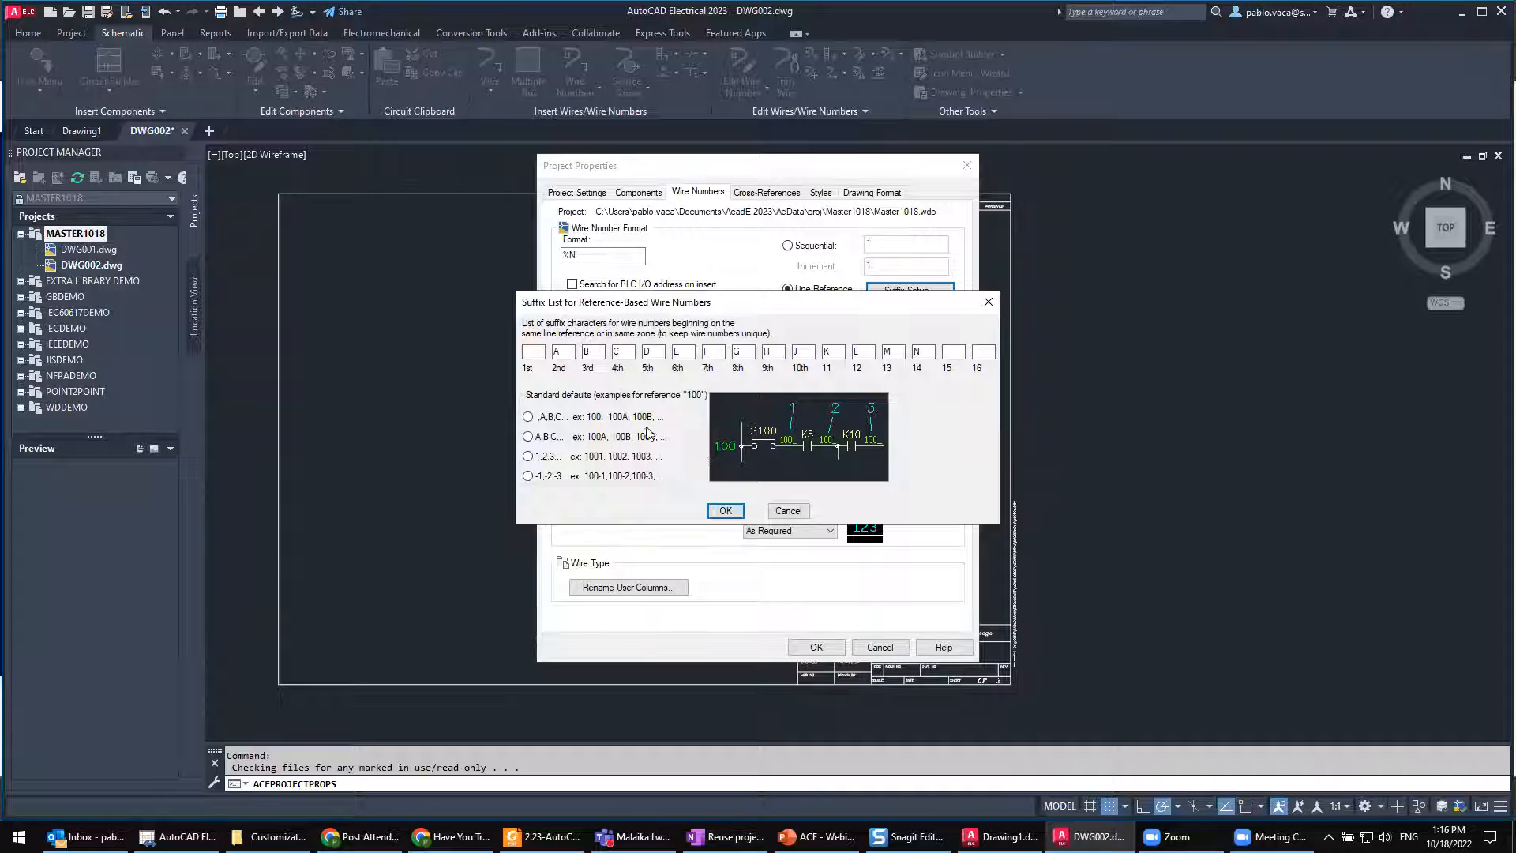
left_click(543, 418)
key("ctrl")
left_click(539, 439)
left_click(543, 417)
left_click(988, 302)
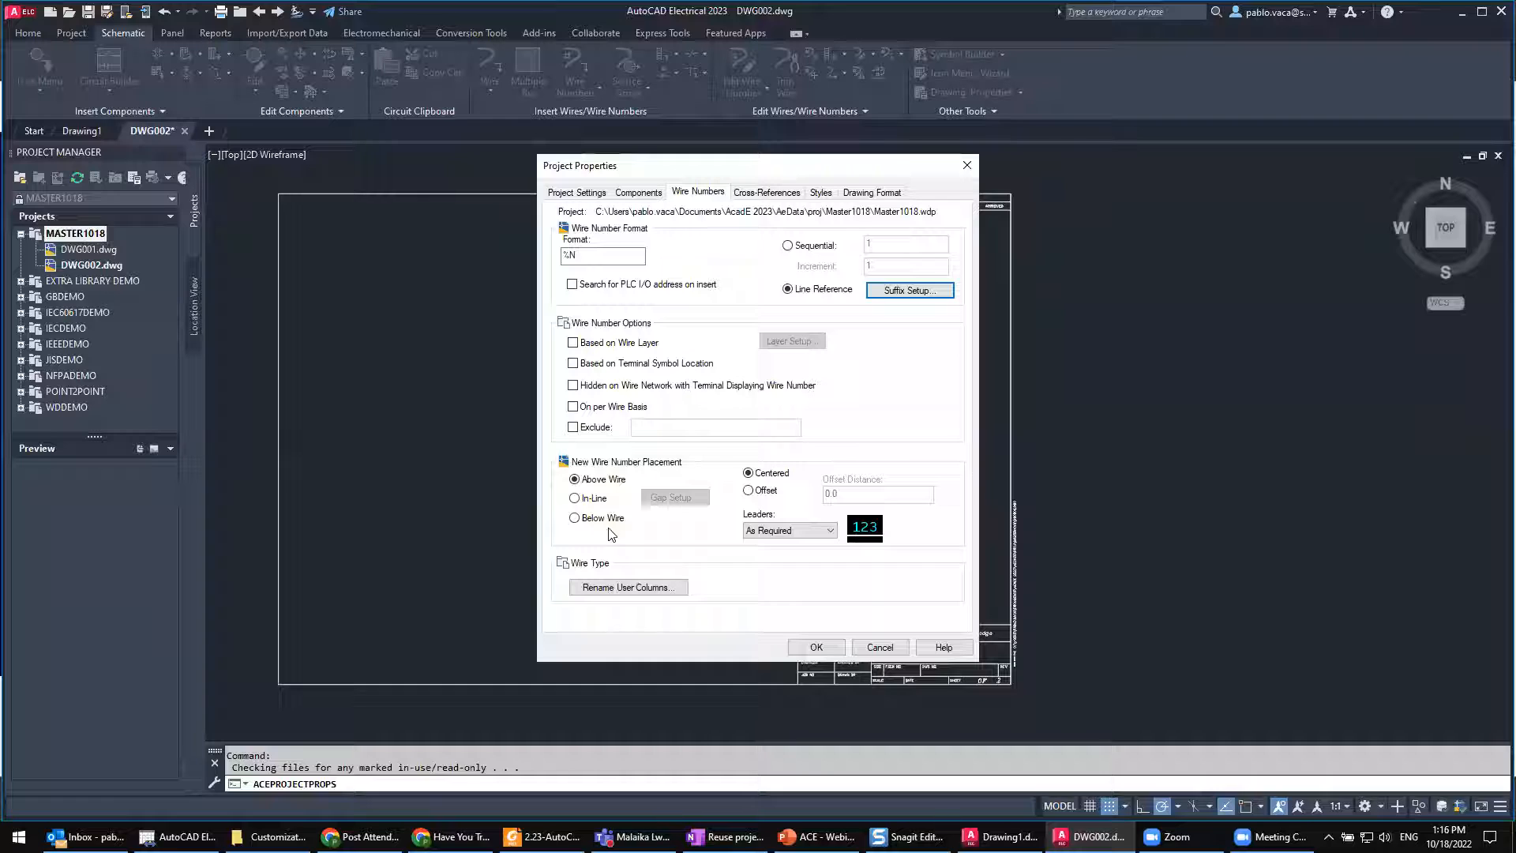
left_click(601, 481)
Step: Open the setup of the Text Format component cross-reference display and examine its reference separator and example preview magnified
left_click(761, 193)
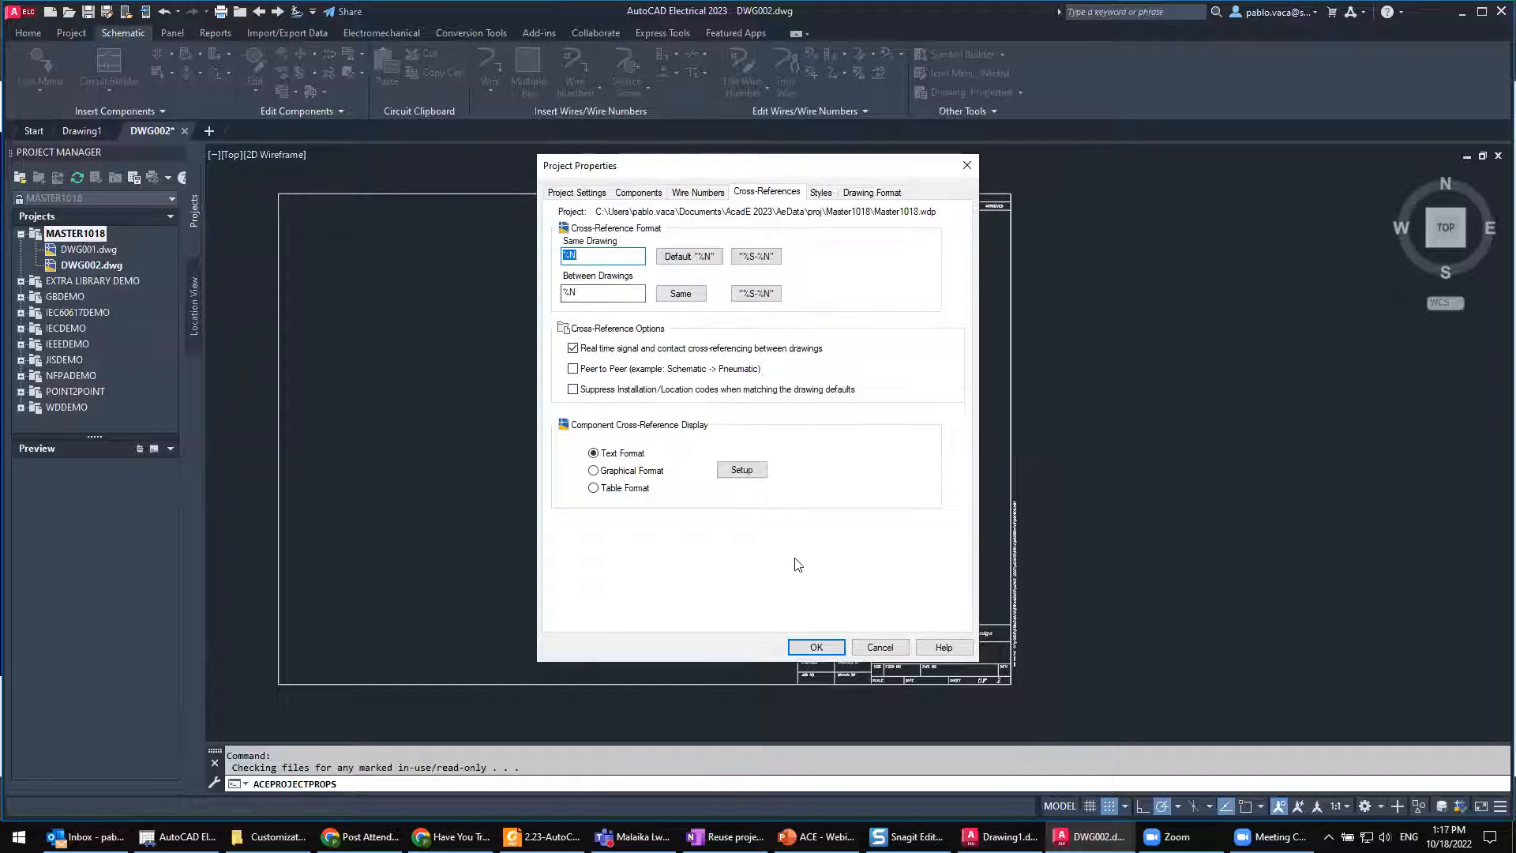
left_click(734, 472)
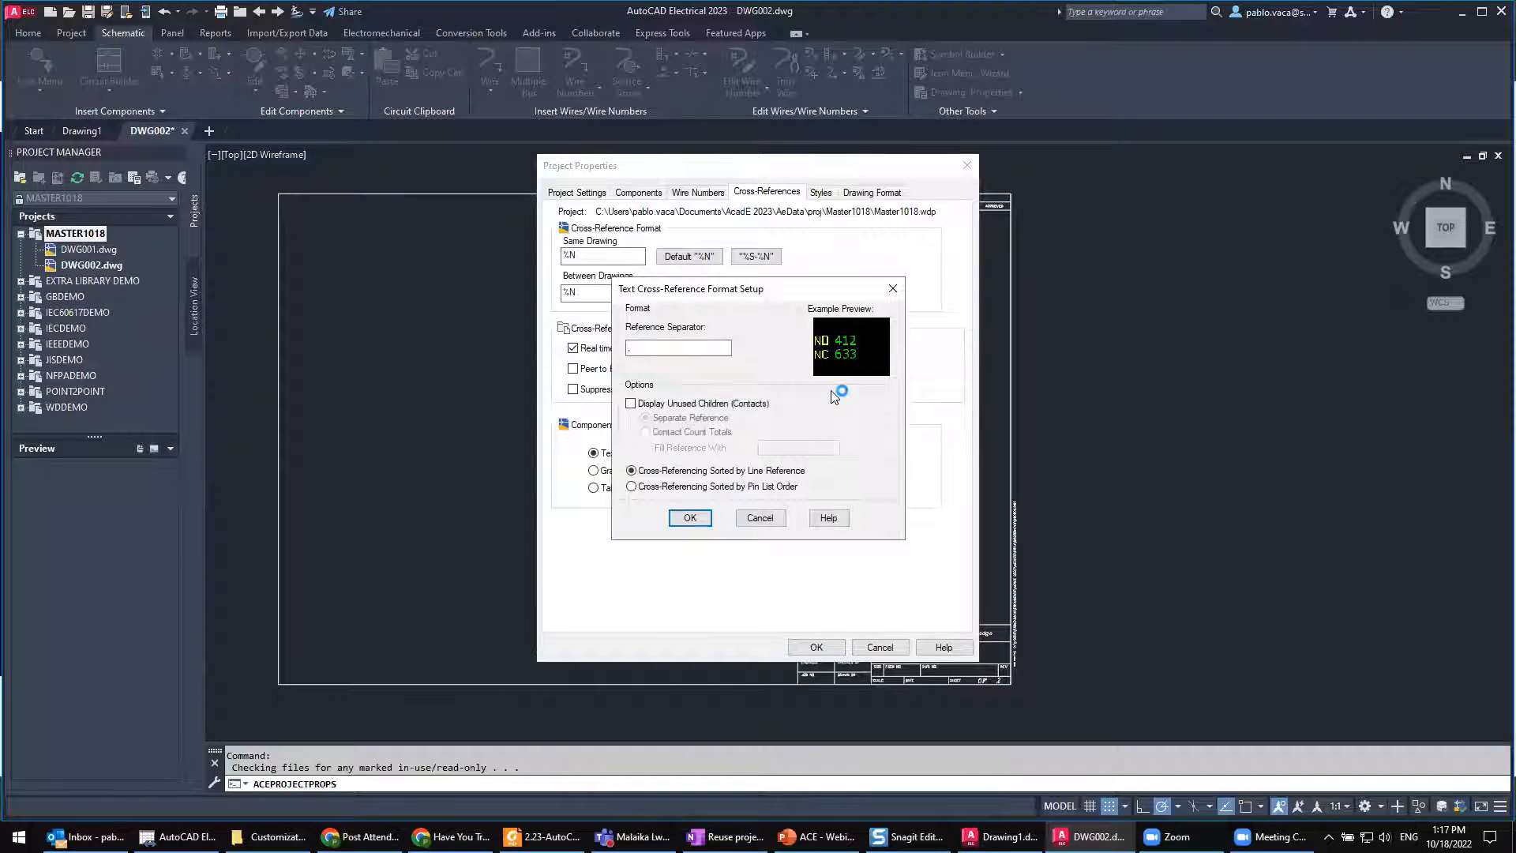
key("super+plus")
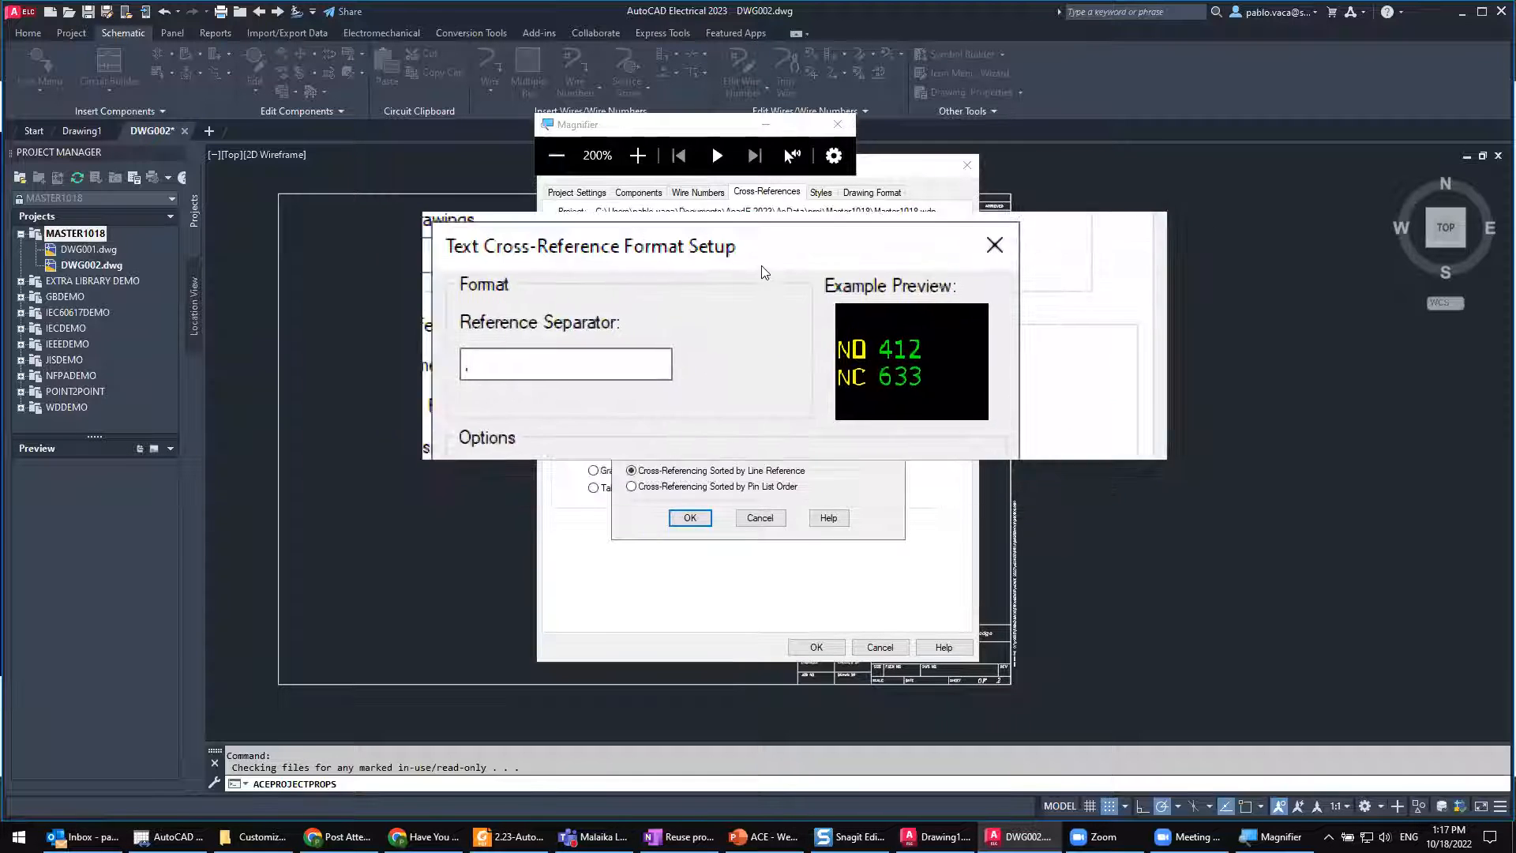
left_click(837, 129)
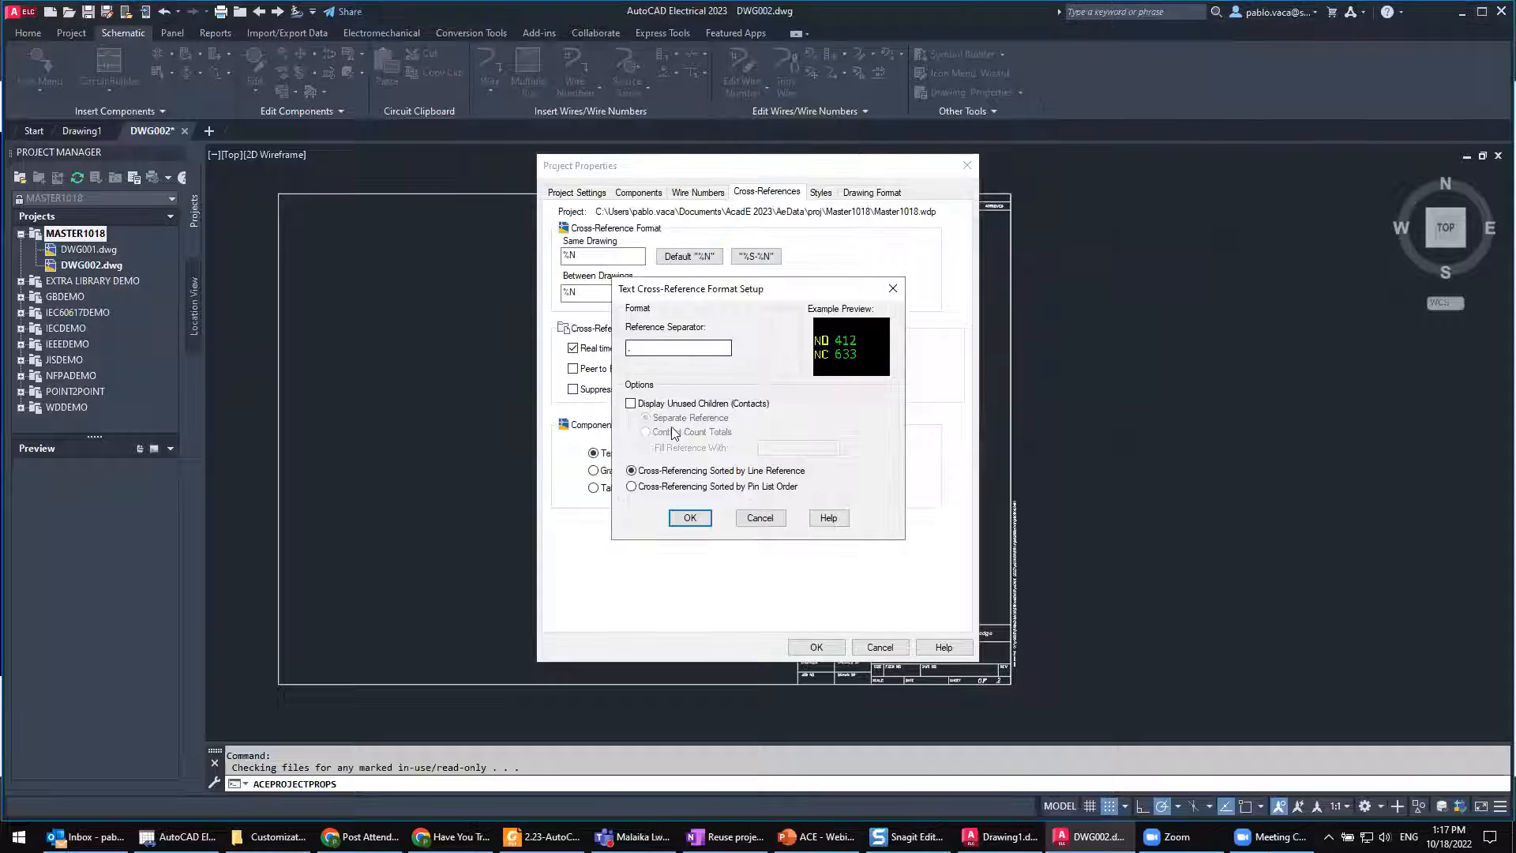
Step: Try displaying unused children contacts in the text cross-reference preview, turn the option off again, and cancel the format setup
left_click(633, 405)
key("ctrl")
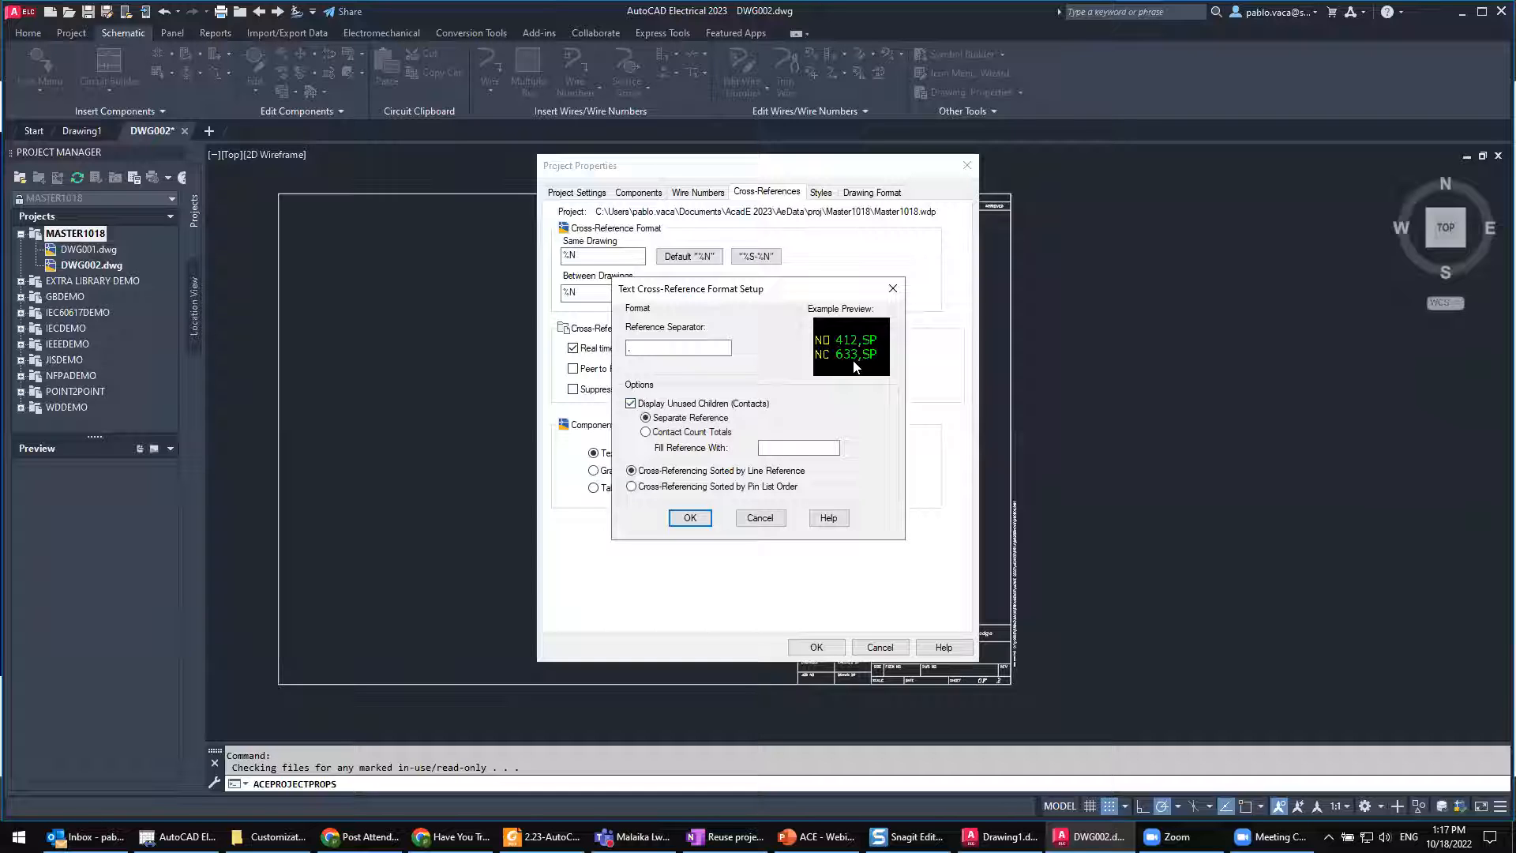
key("ctrl")
key("ctrl")
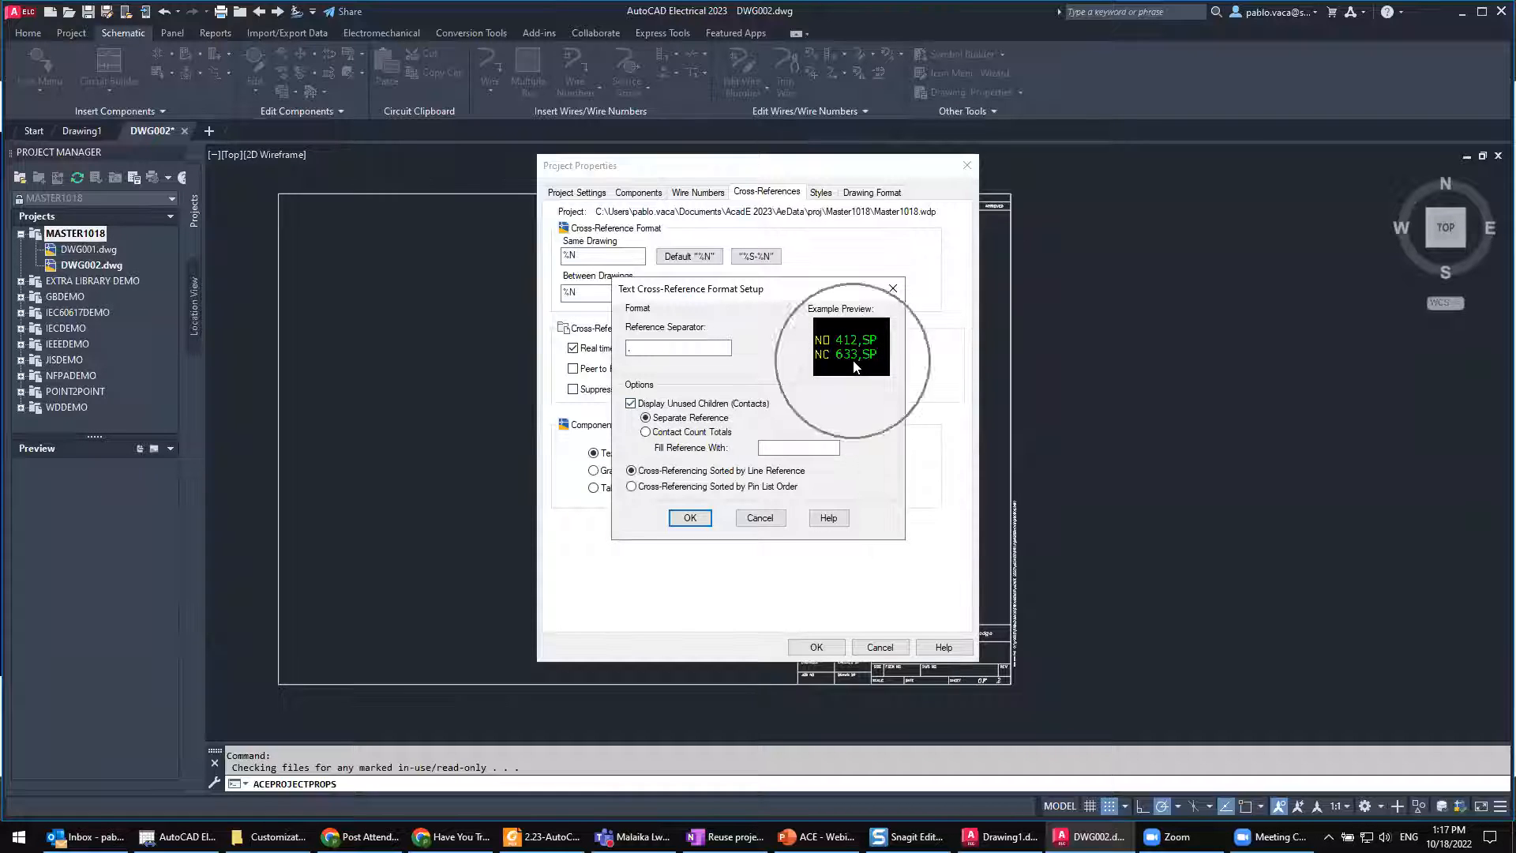
left_click(630, 403)
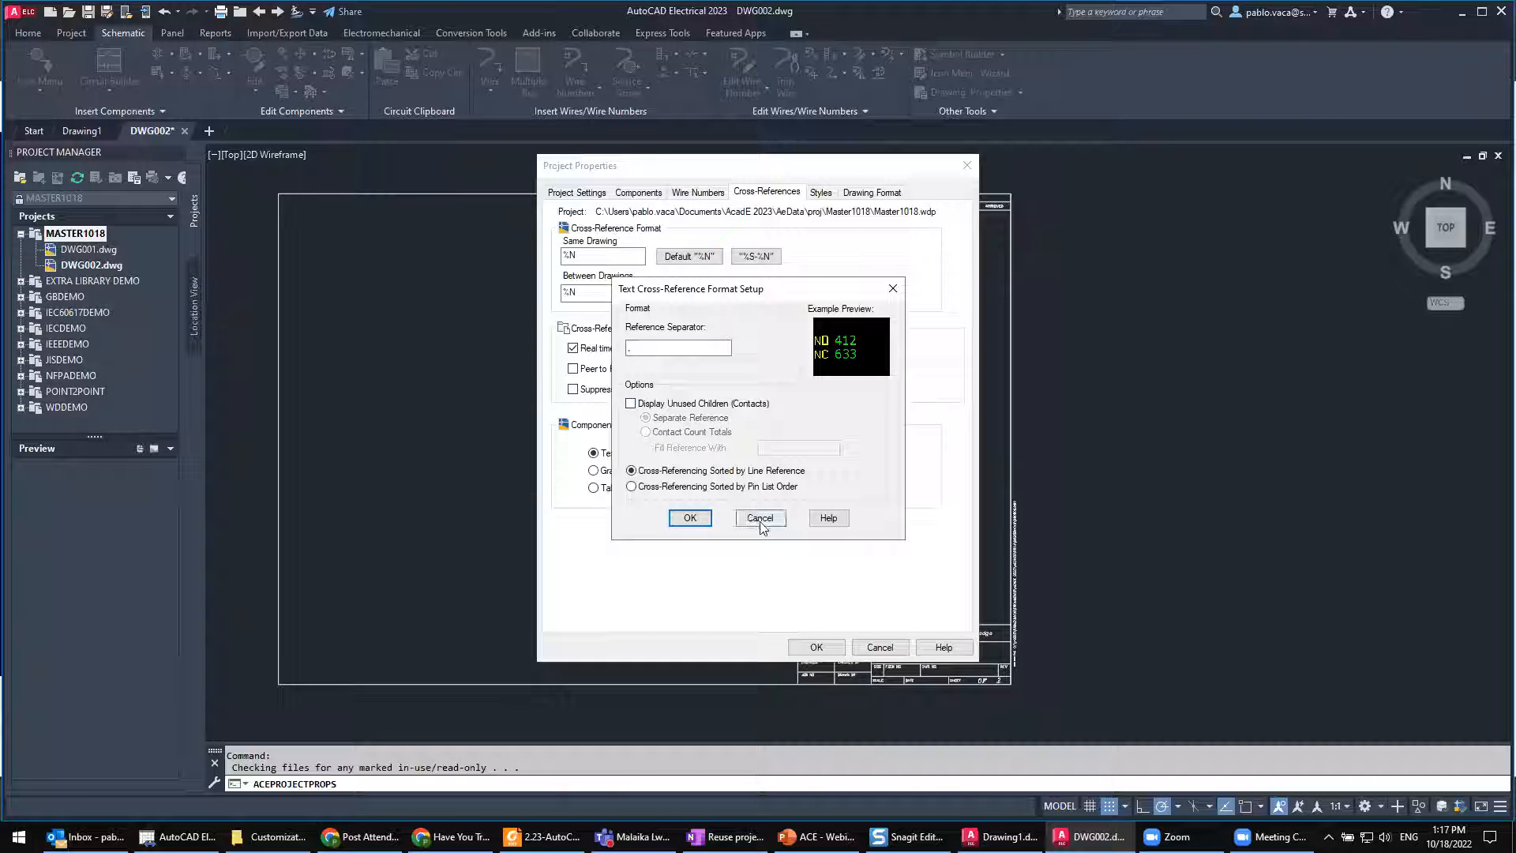
left_click(760, 521)
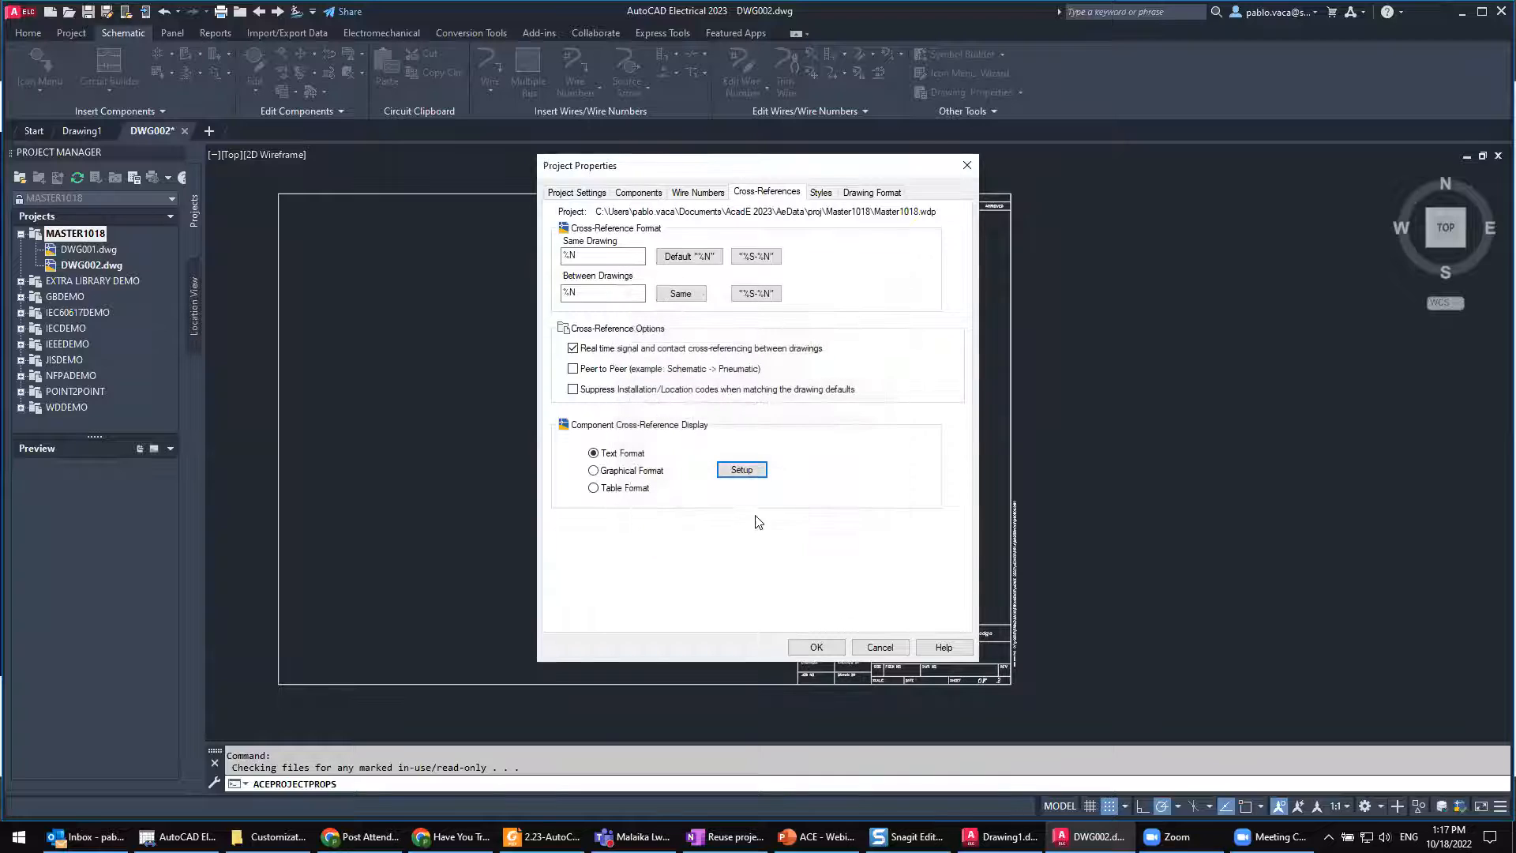
Step: Try the Graphical Format for component cross-references, preview the Graphic Font contact symbols in its setup, and cancel the setup
left_click(650, 474)
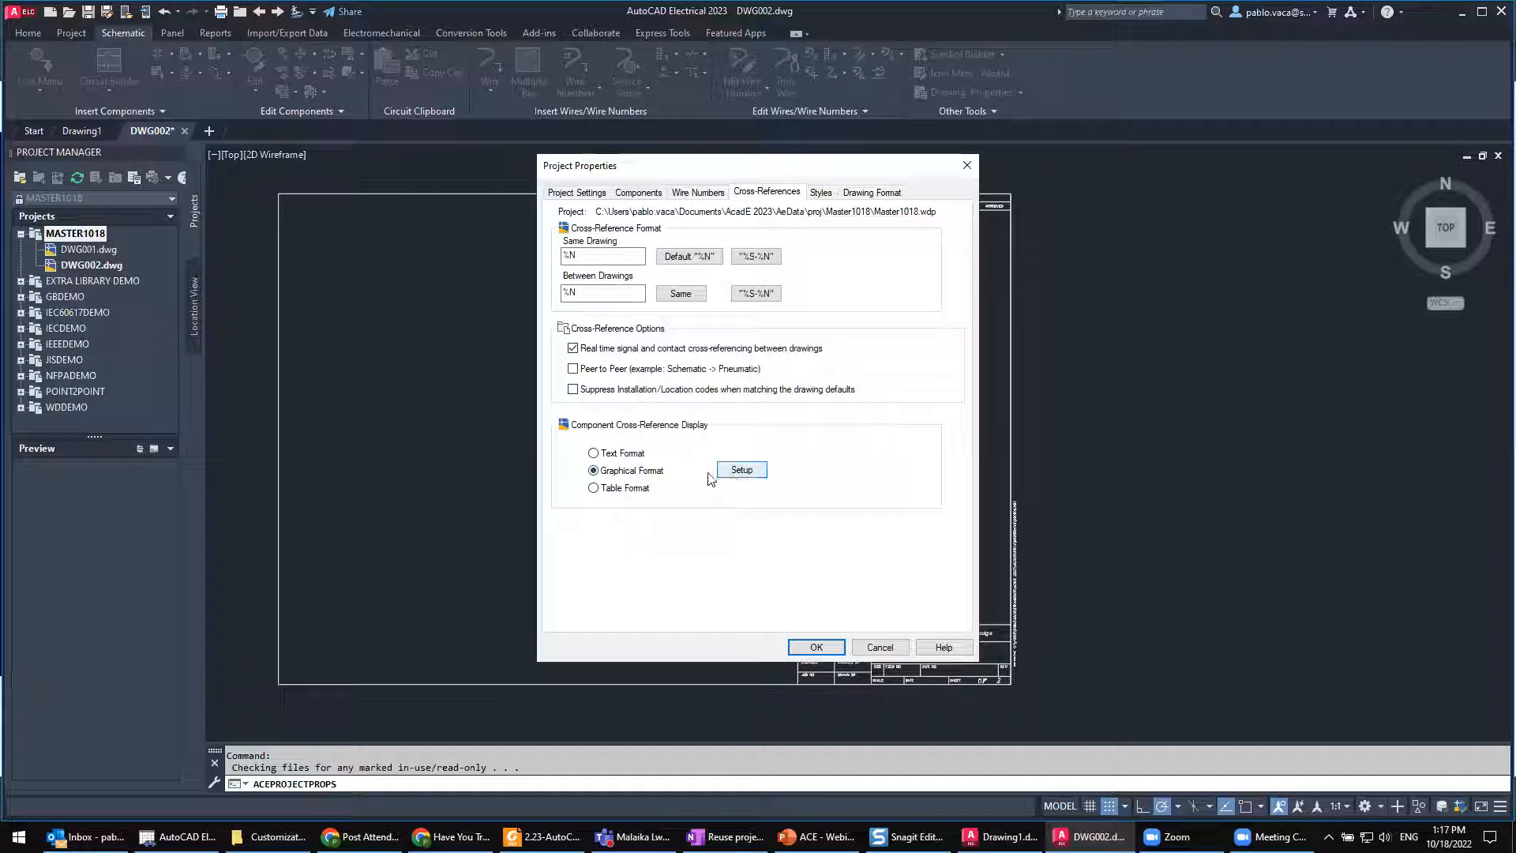
left_click(741, 470)
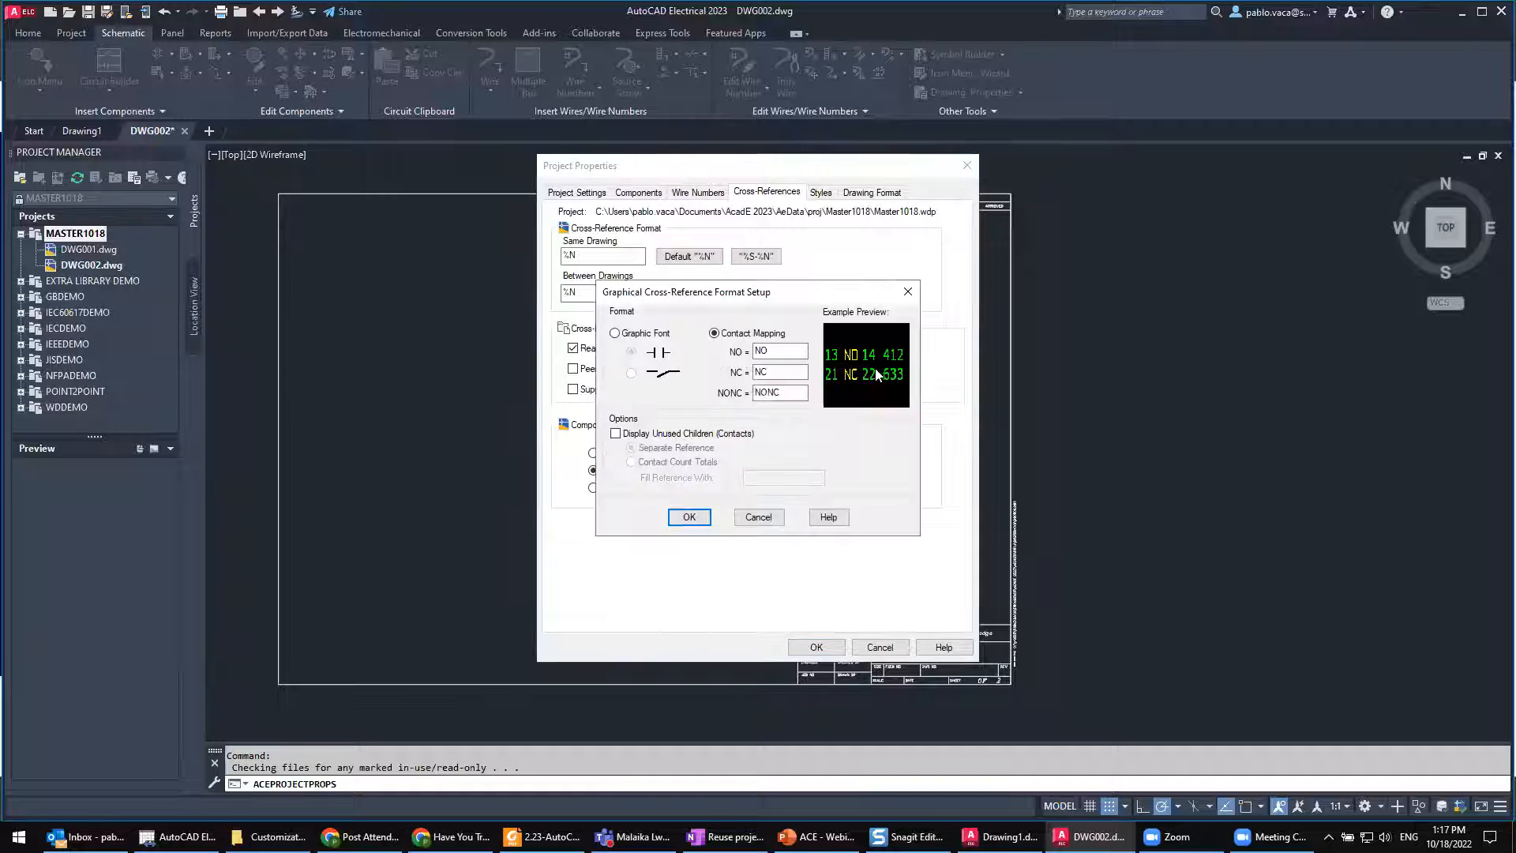
left_click_drag(746, 294, 868, 286)
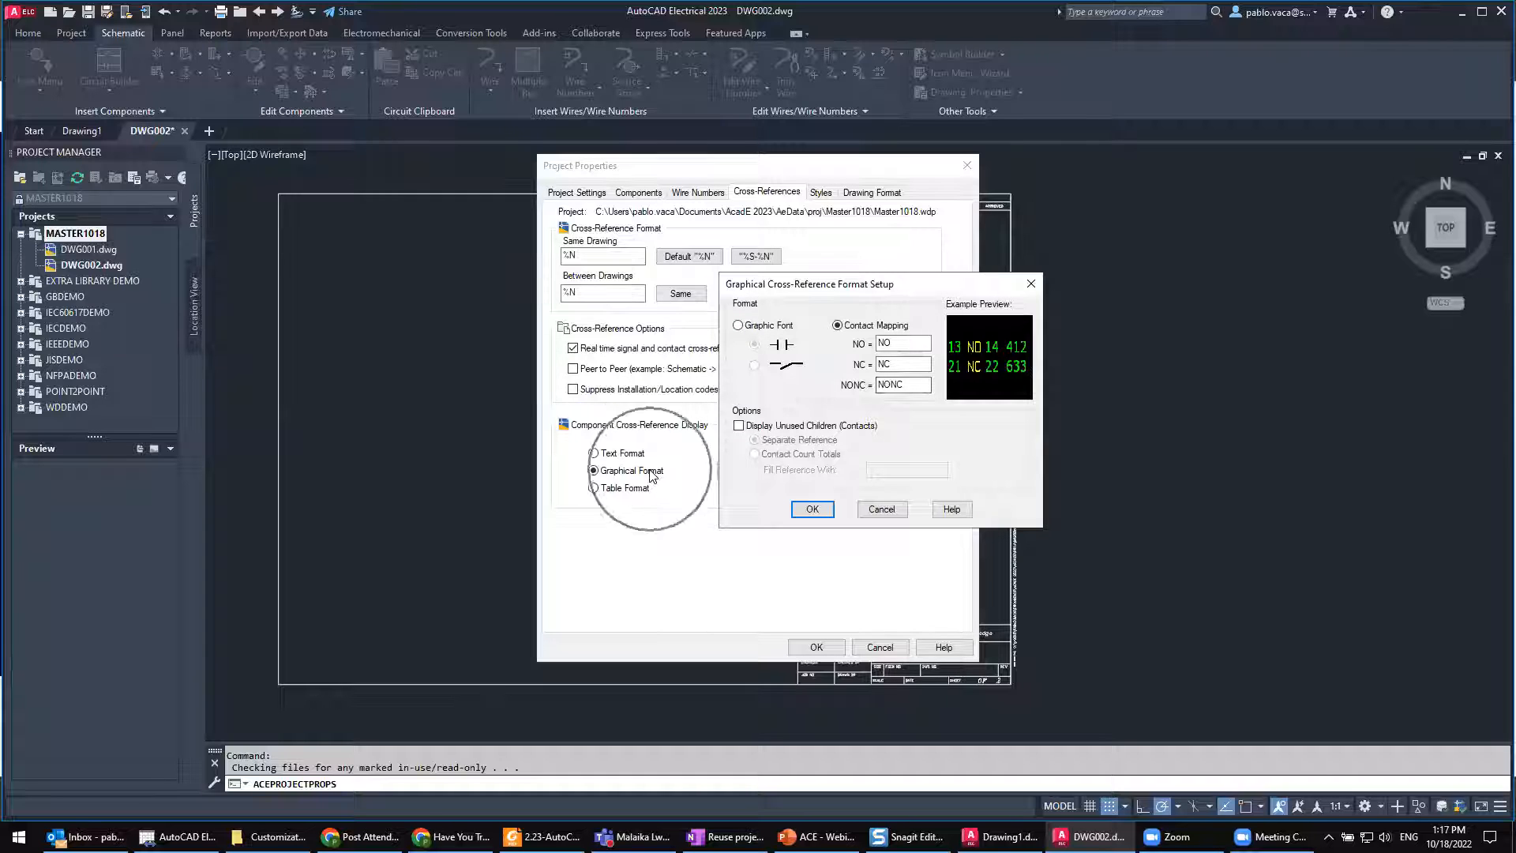
left_click(737, 327)
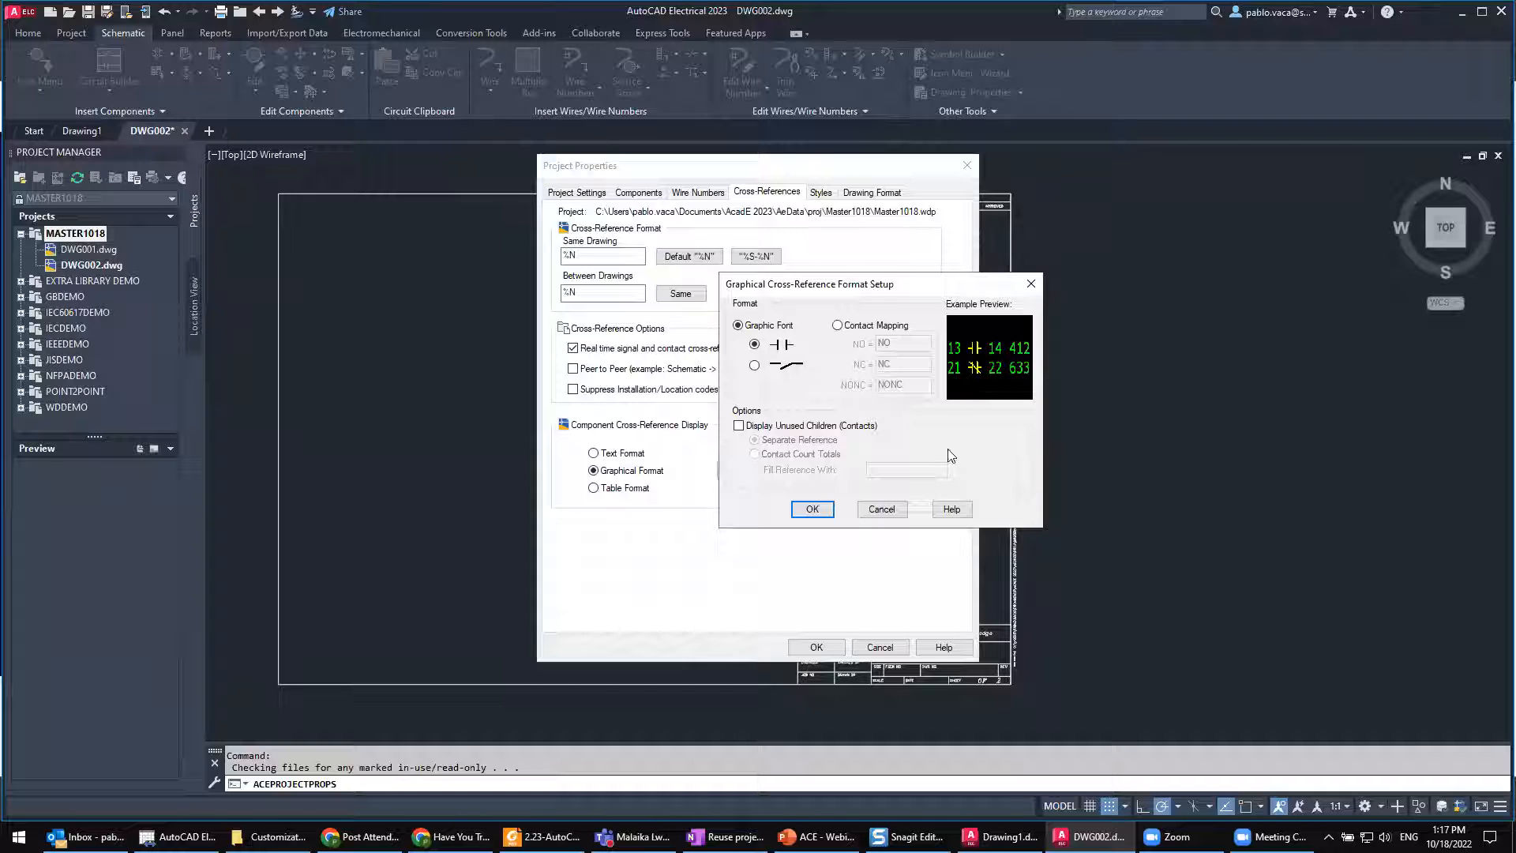
left_click(895, 512)
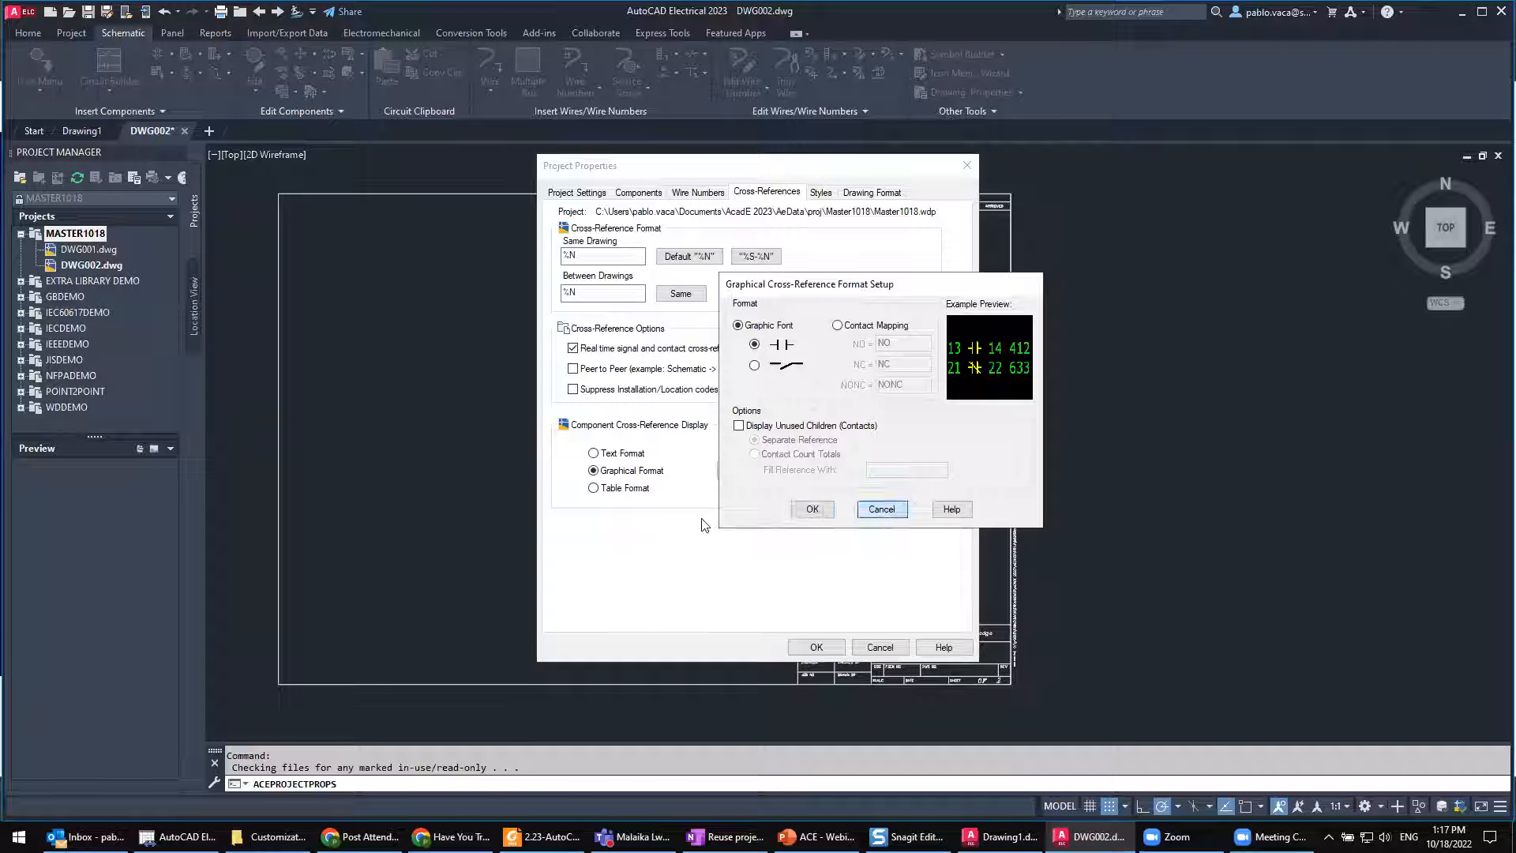
Step: Choose Table Format for the component cross-reference display, review the available table styles in its setup, and close the setup without changes
left_click(594, 488)
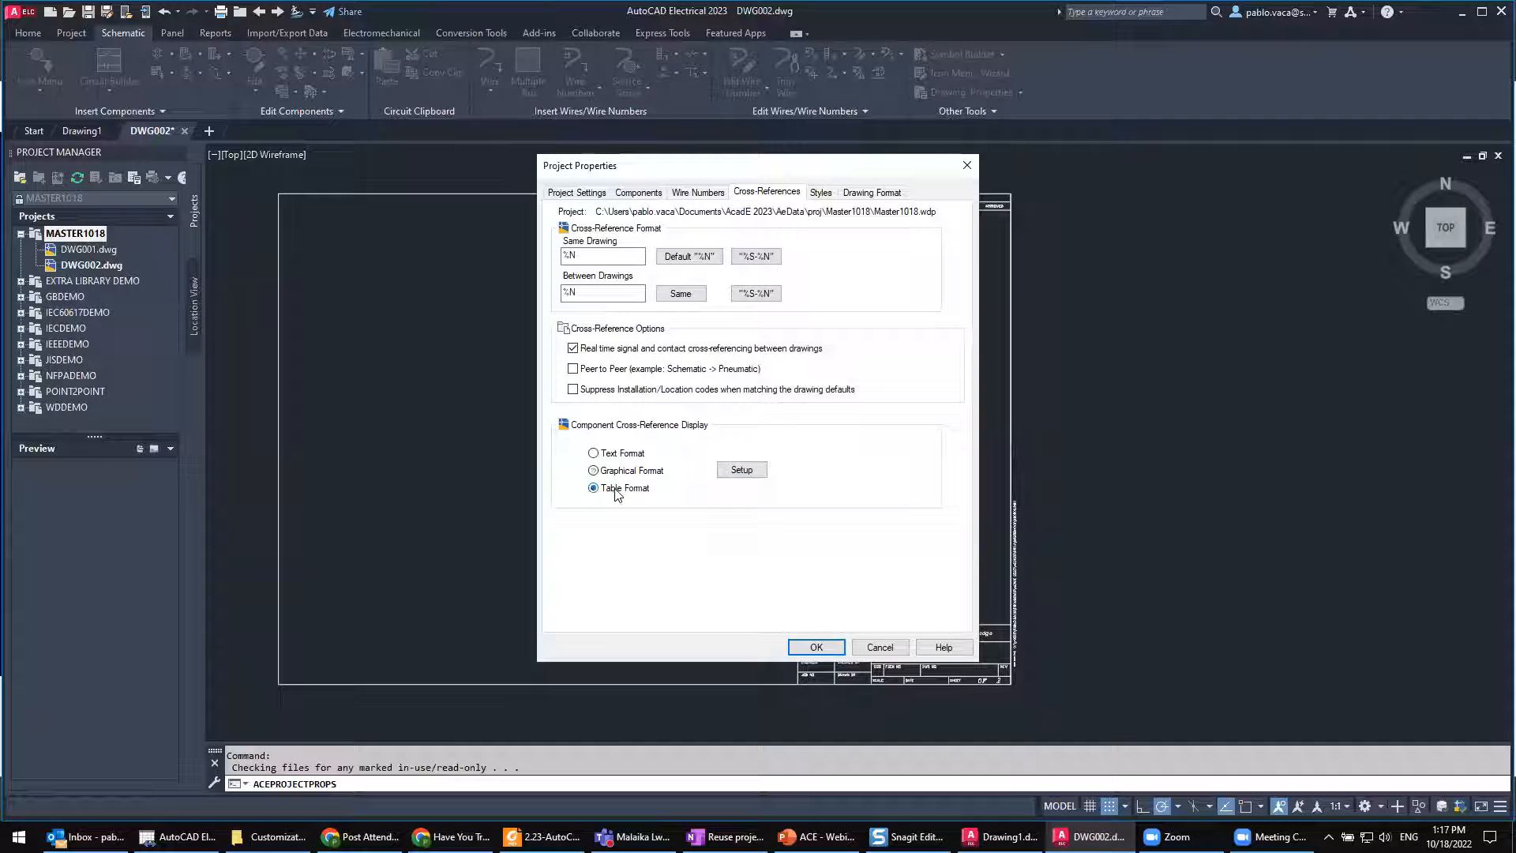
left_click(743, 470)
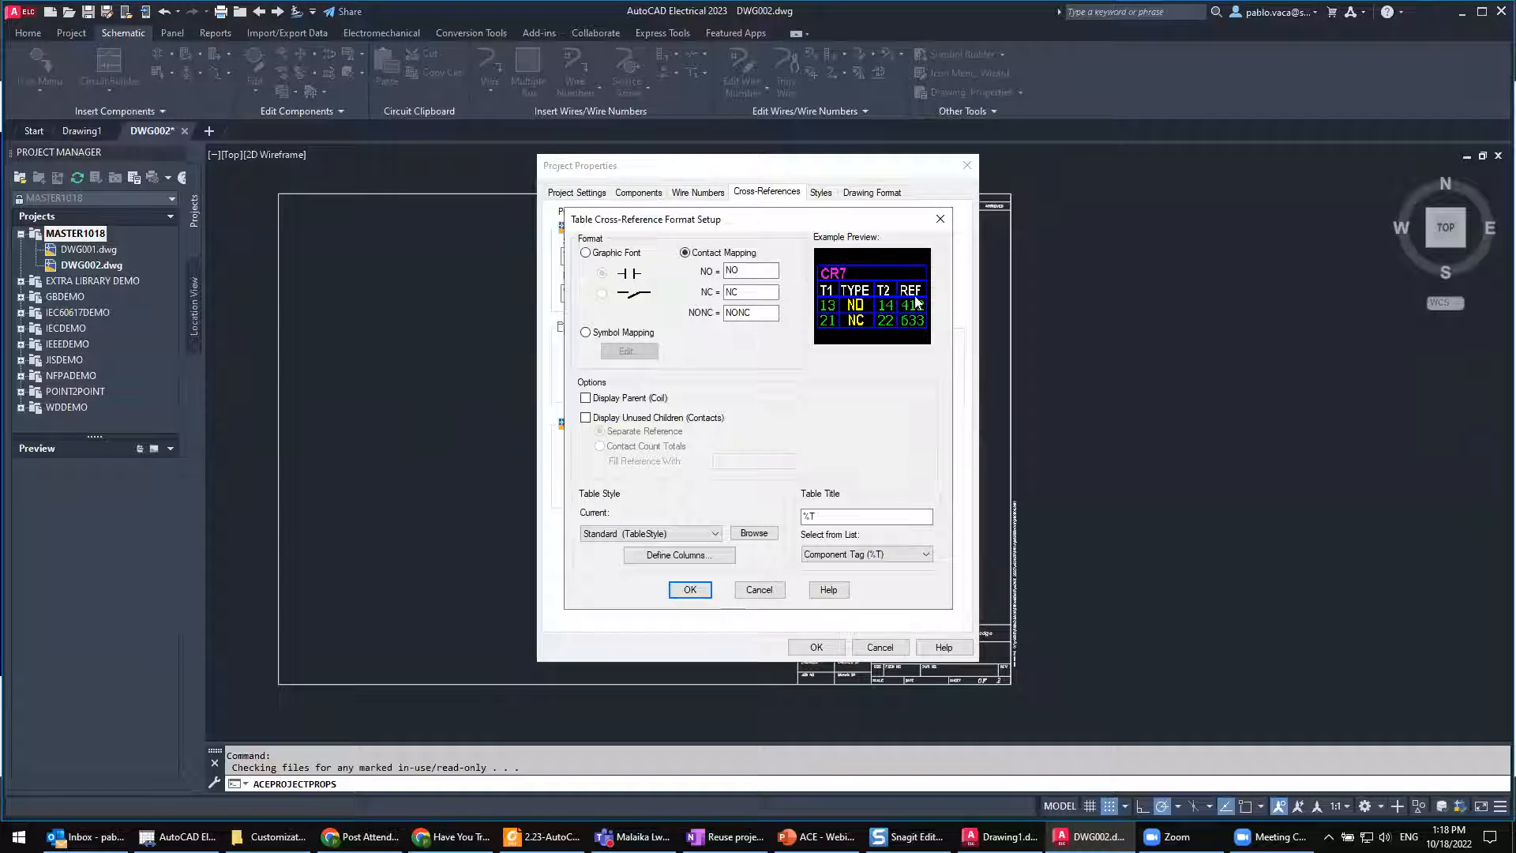
left_click(688, 536)
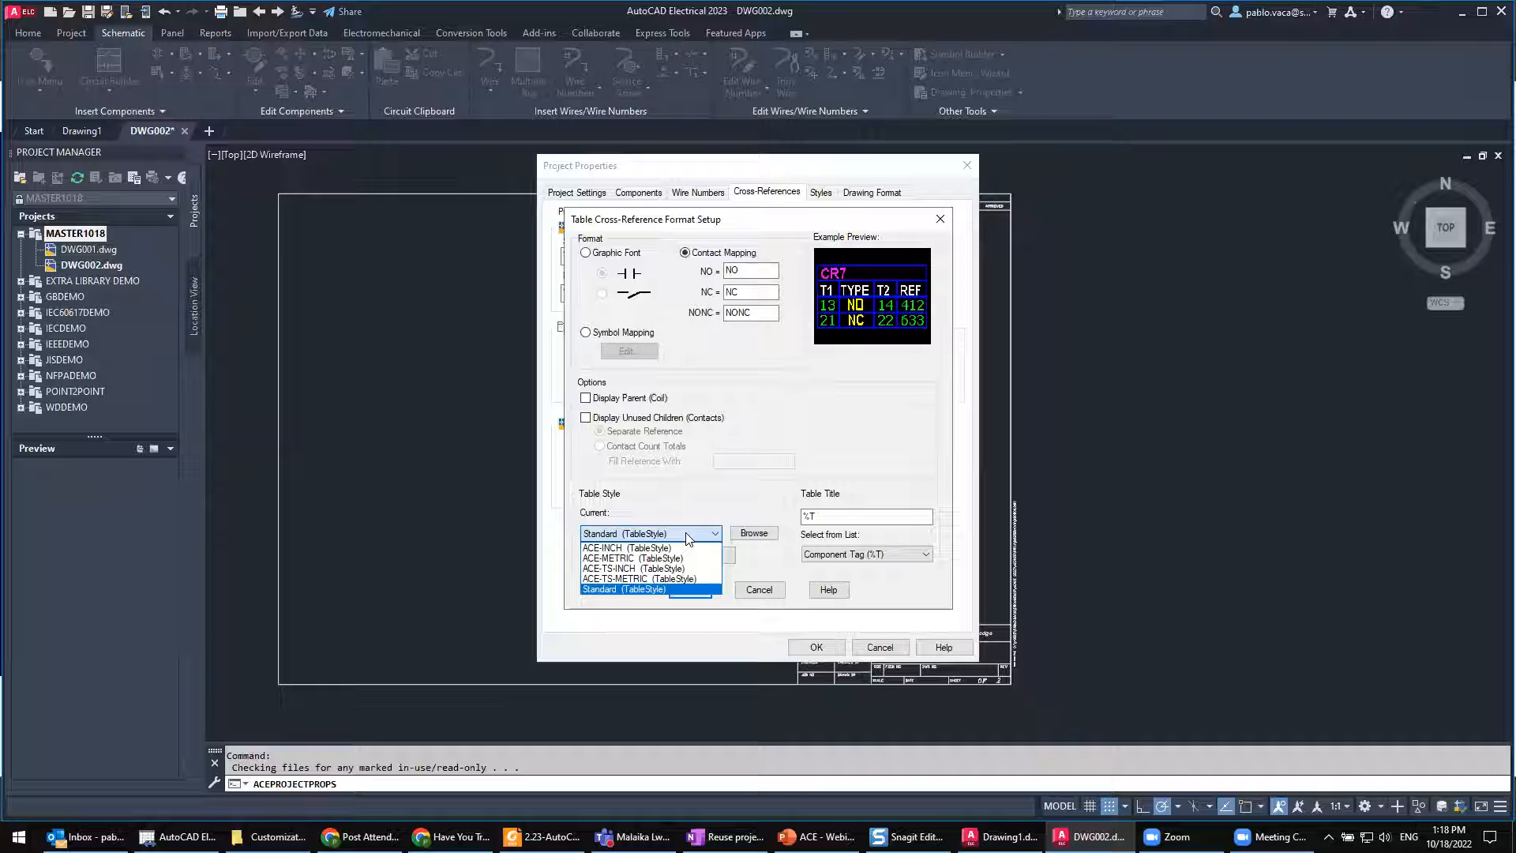
left_click(872, 409)
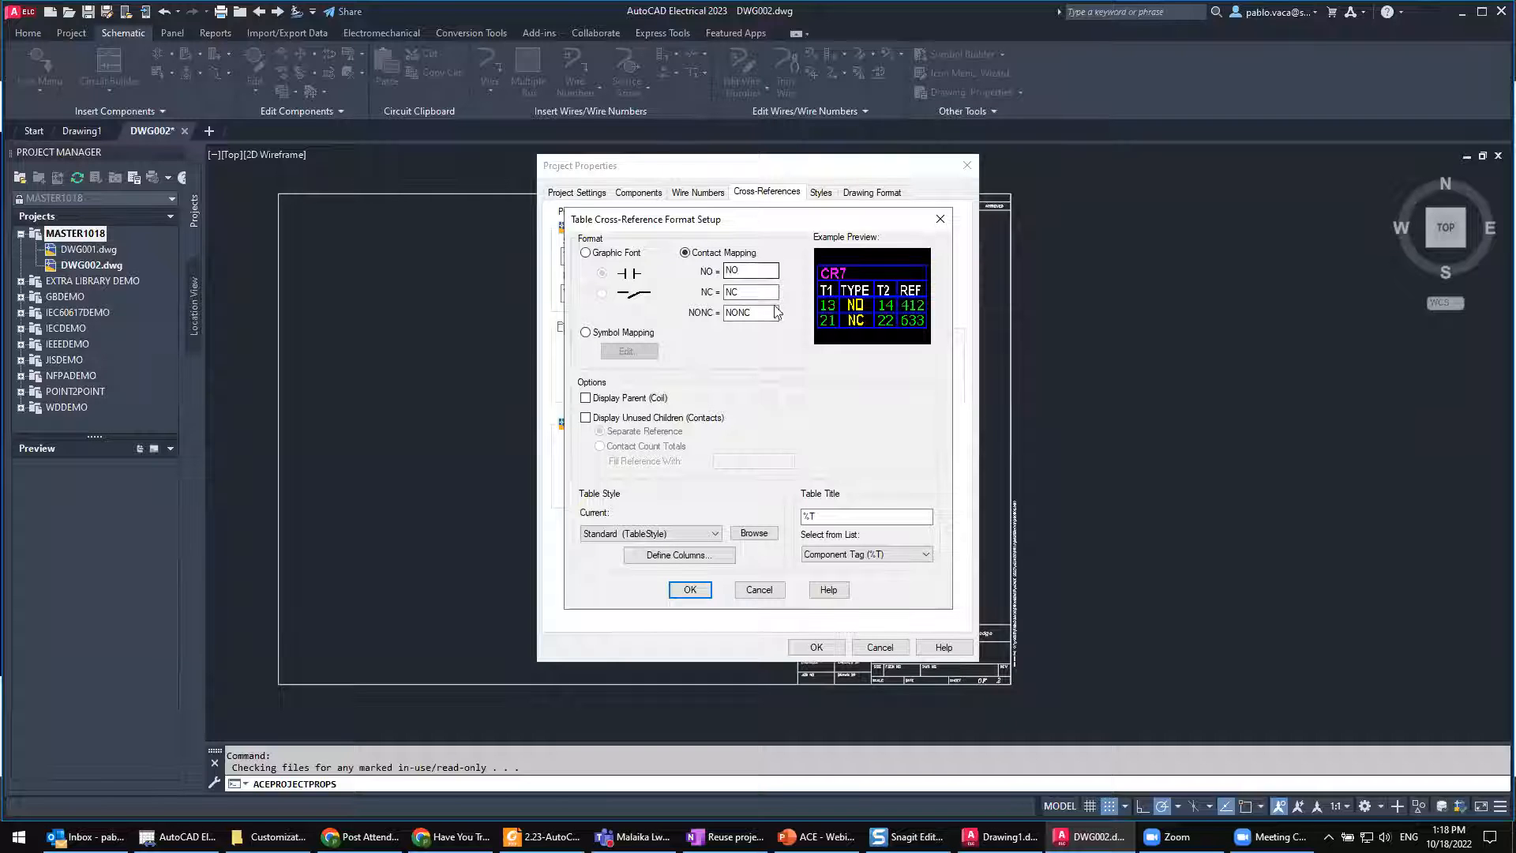
left_click(940, 219)
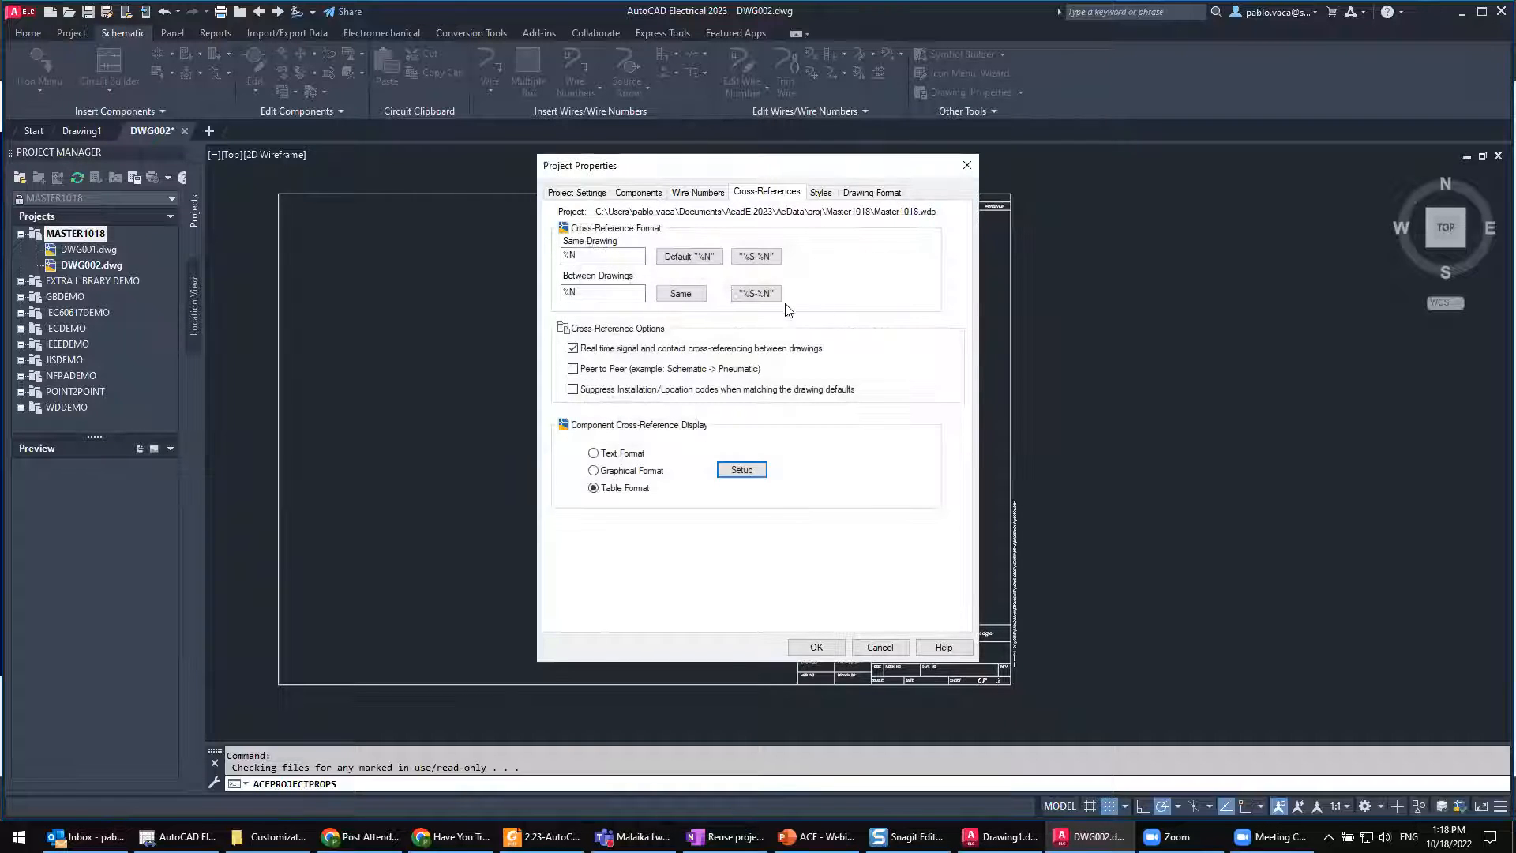
Step: Compare arrow styles 2, 3 and 4 in the project's style settings and set the arrow style to 4
left_click(819, 194)
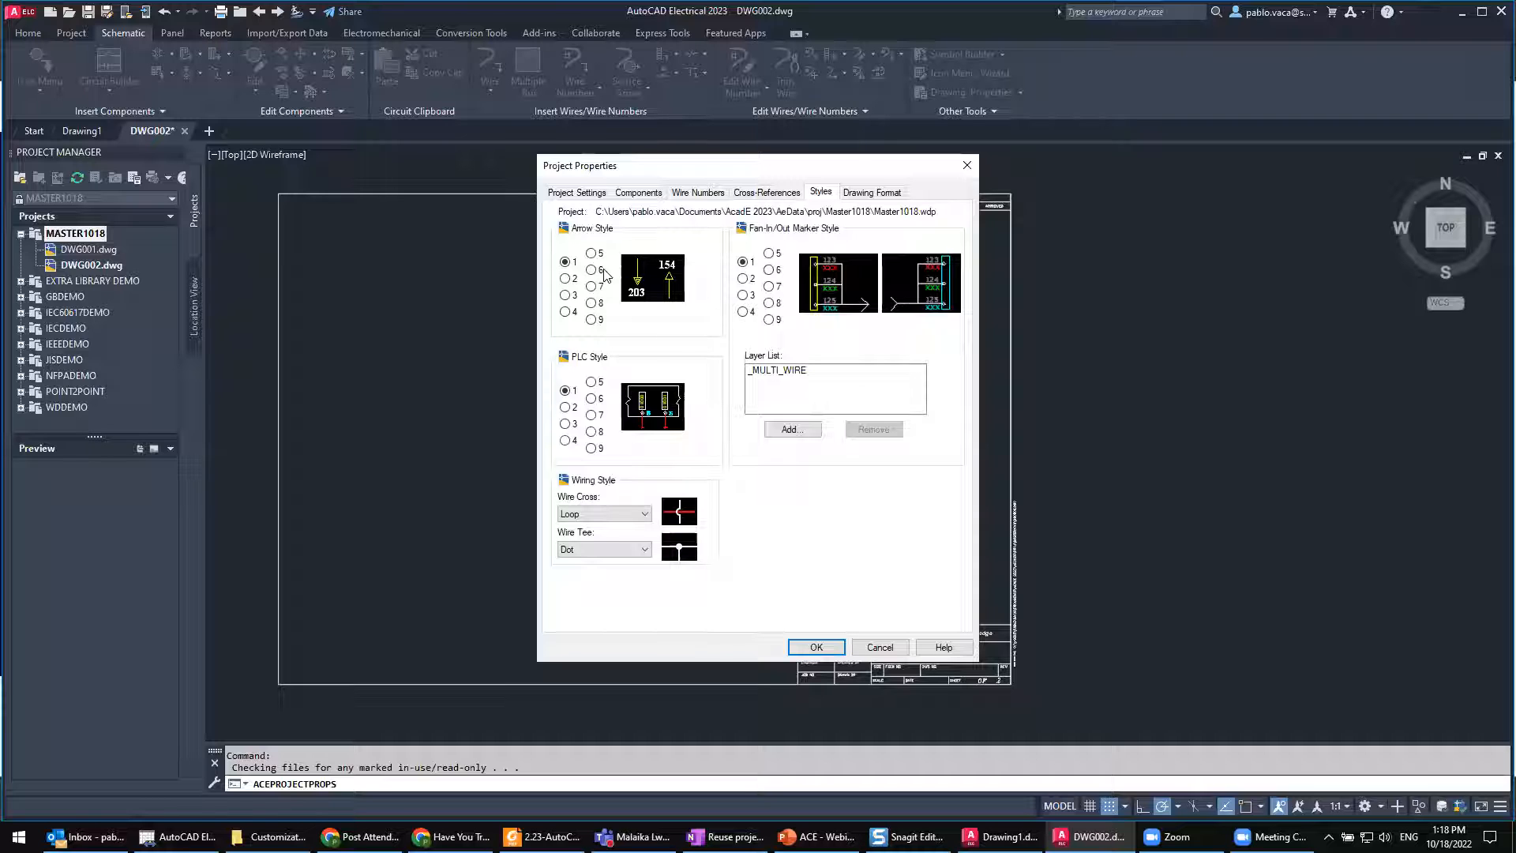
left_click(566, 295)
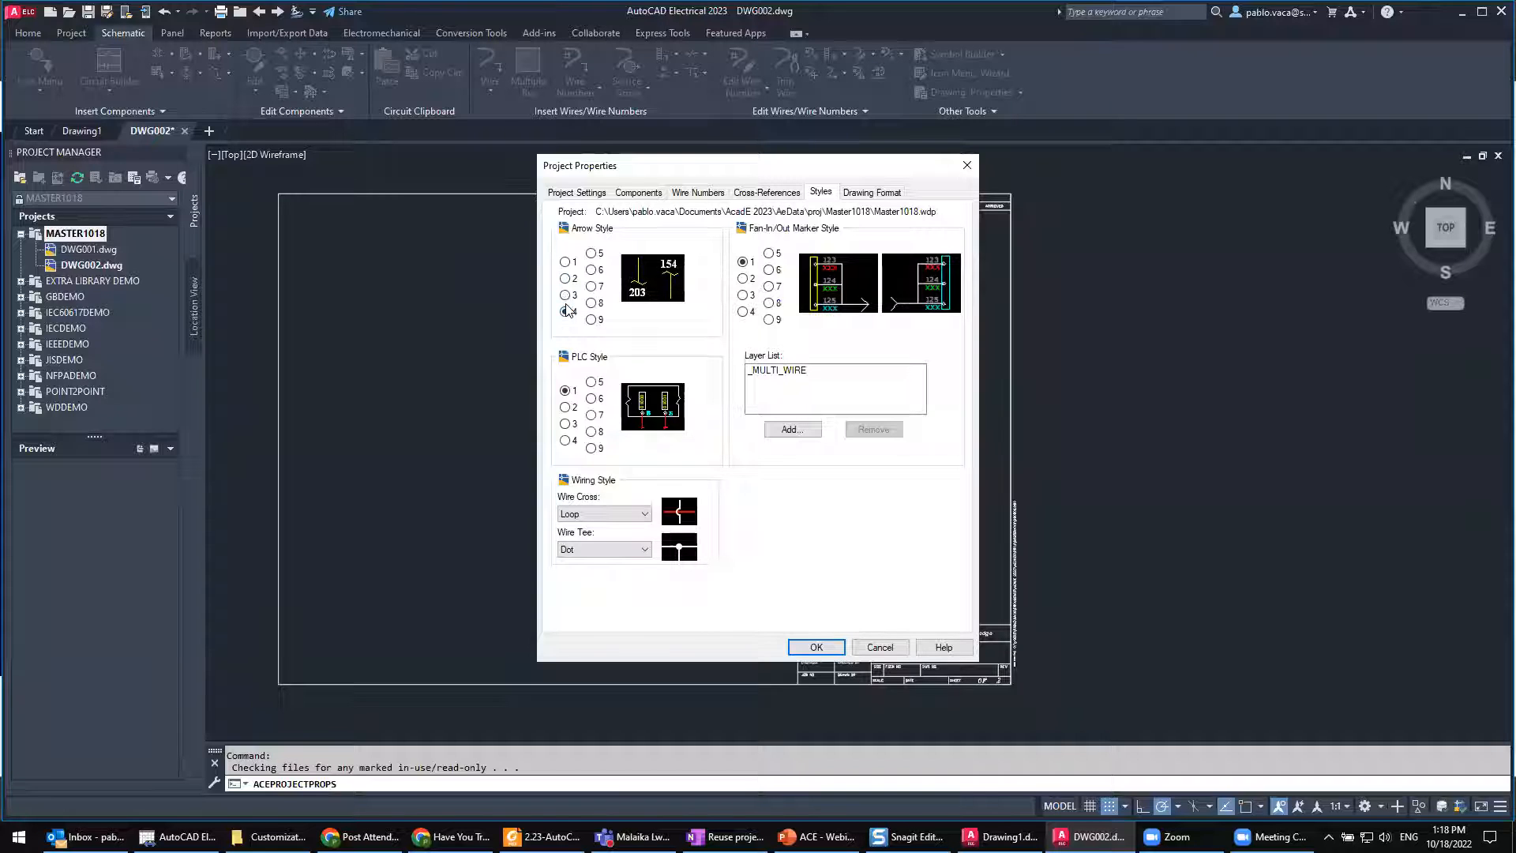
left_click(565, 278)
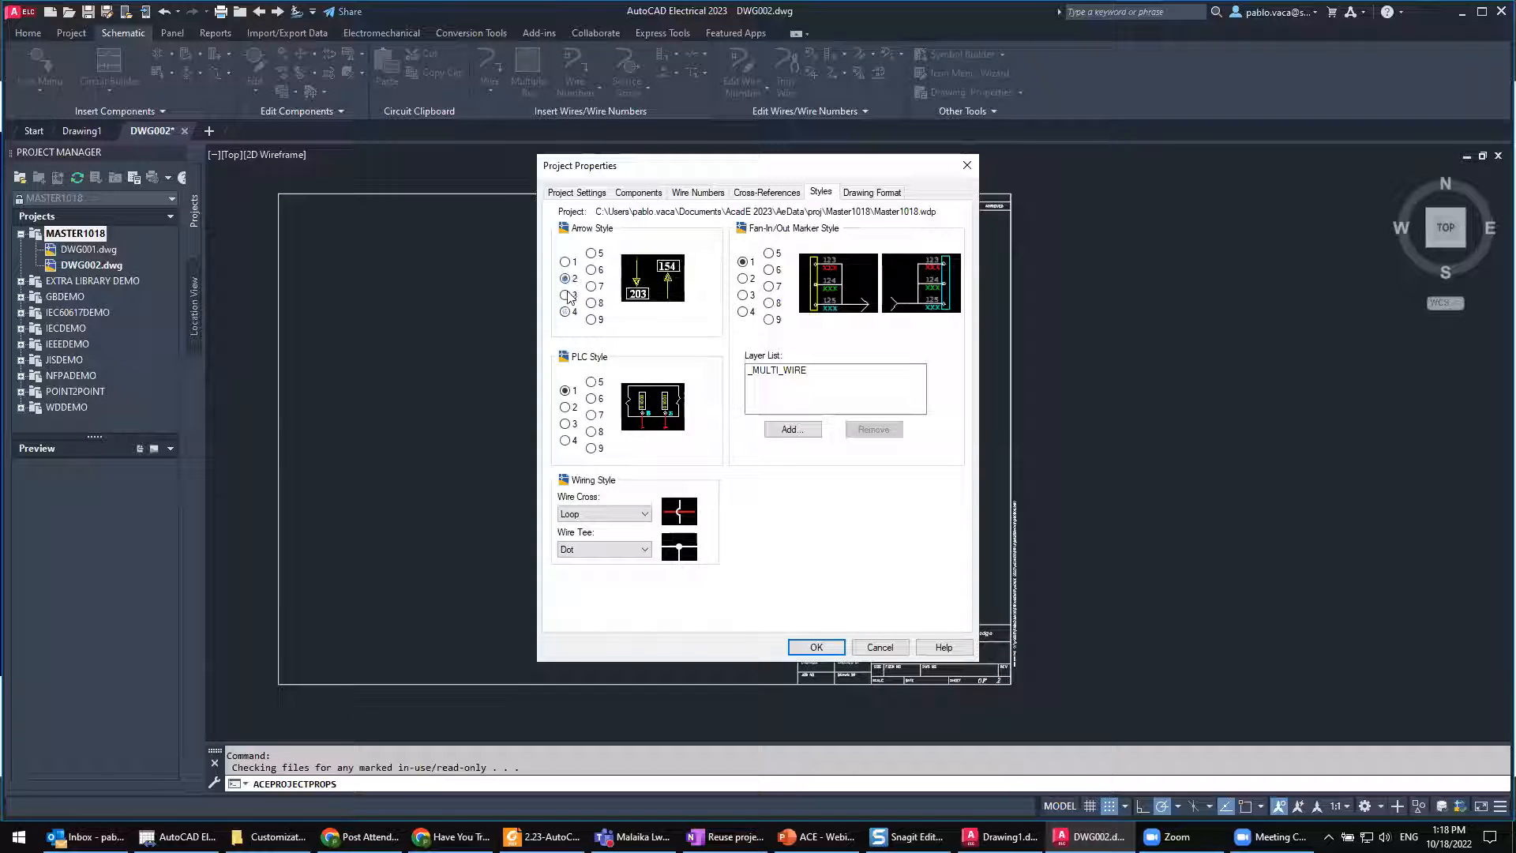
left_click(567, 296)
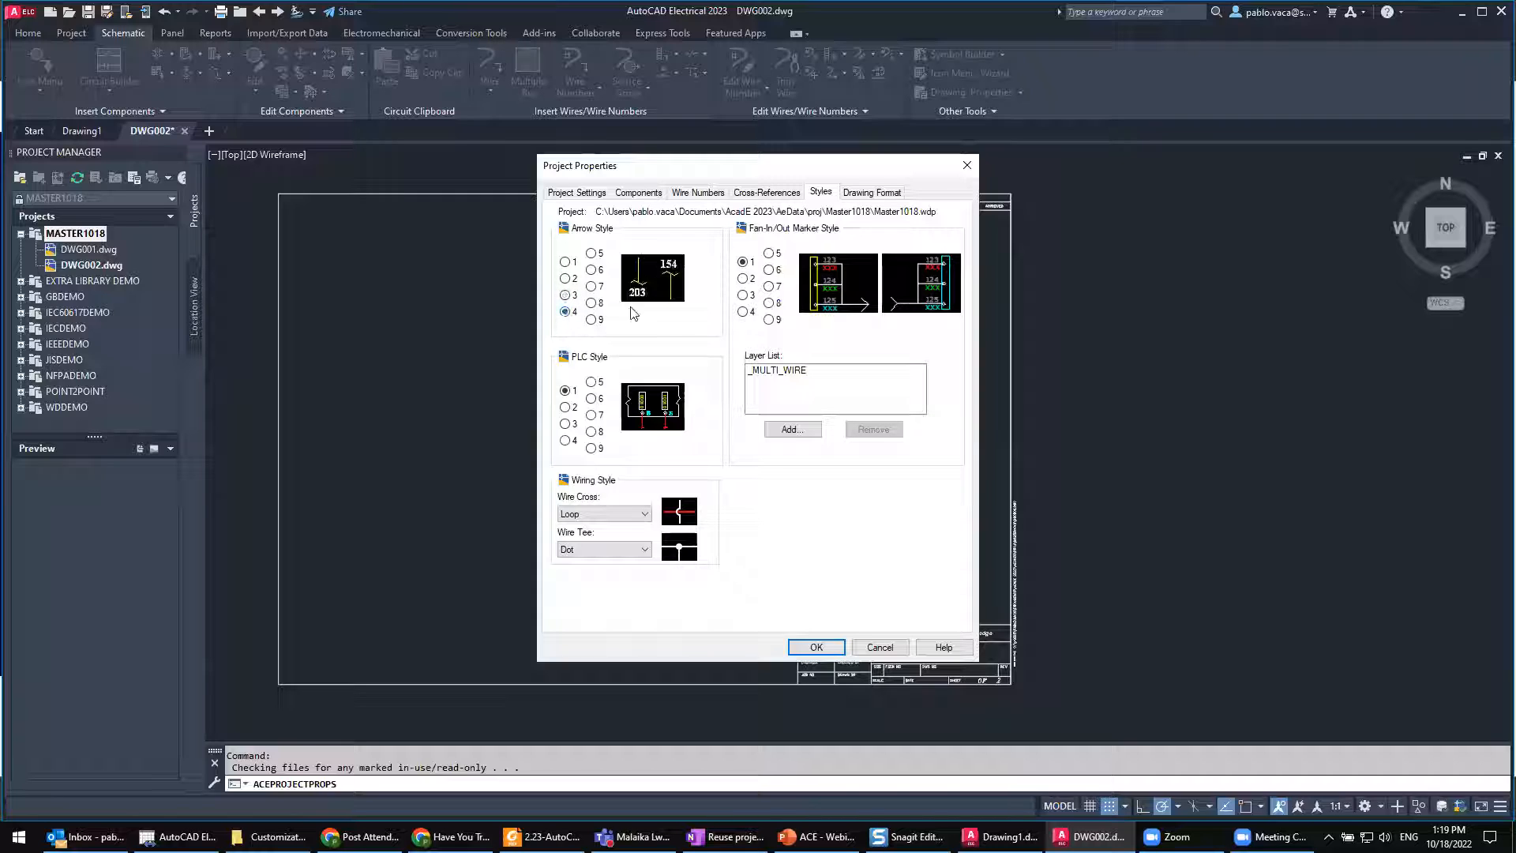
left_click(566, 313)
left_click(570, 316)
key("ctrl")
key("ctrl")
key("ctrl")
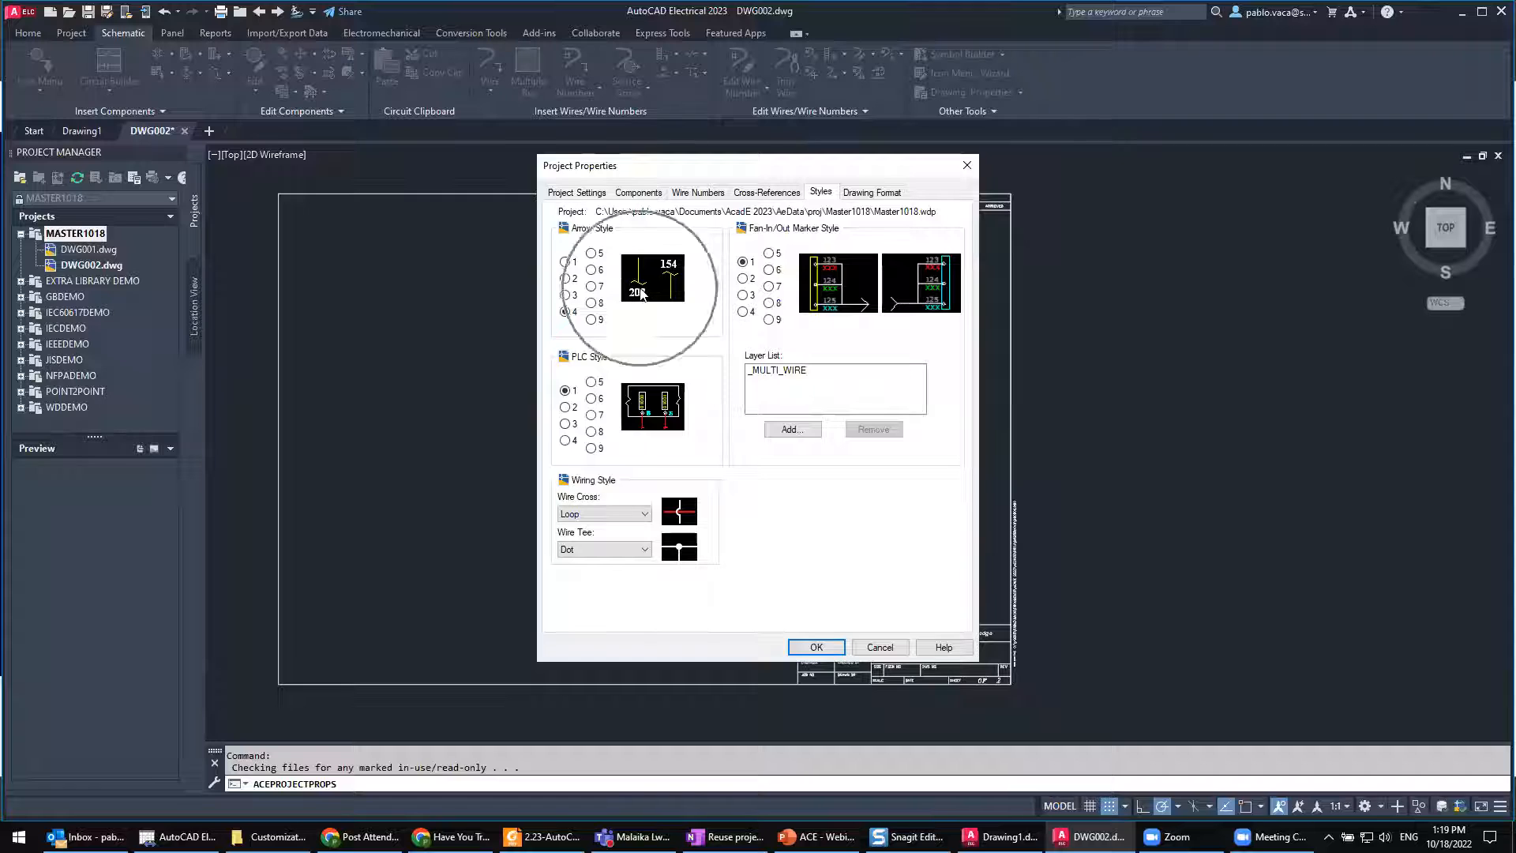
Step: Compare PLC styles 2 and 4 and set the project's PLC style to 2
left_click(565, 408)
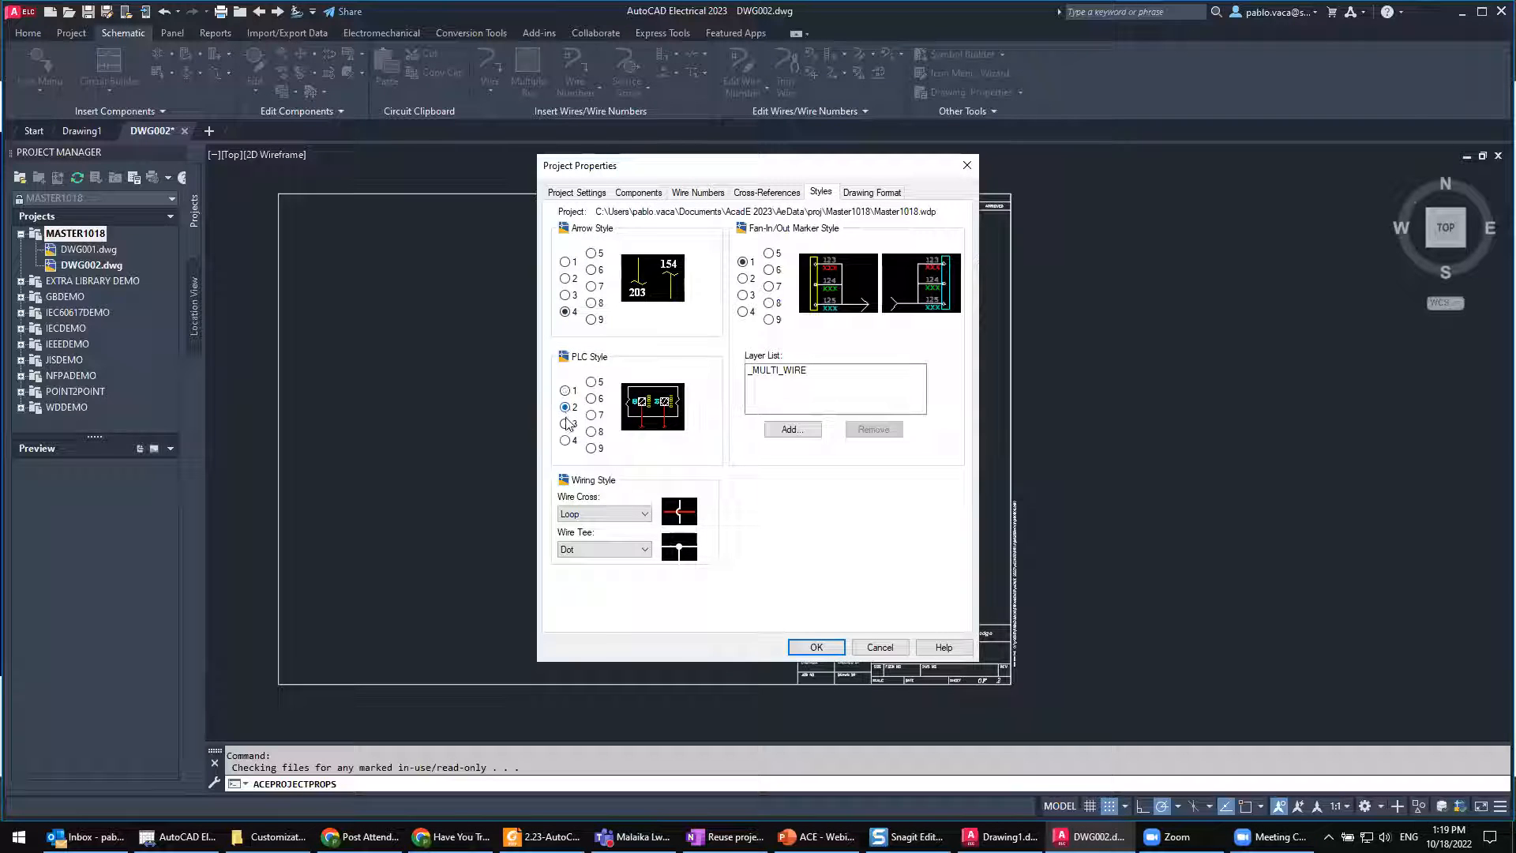
left_click(565, 440)
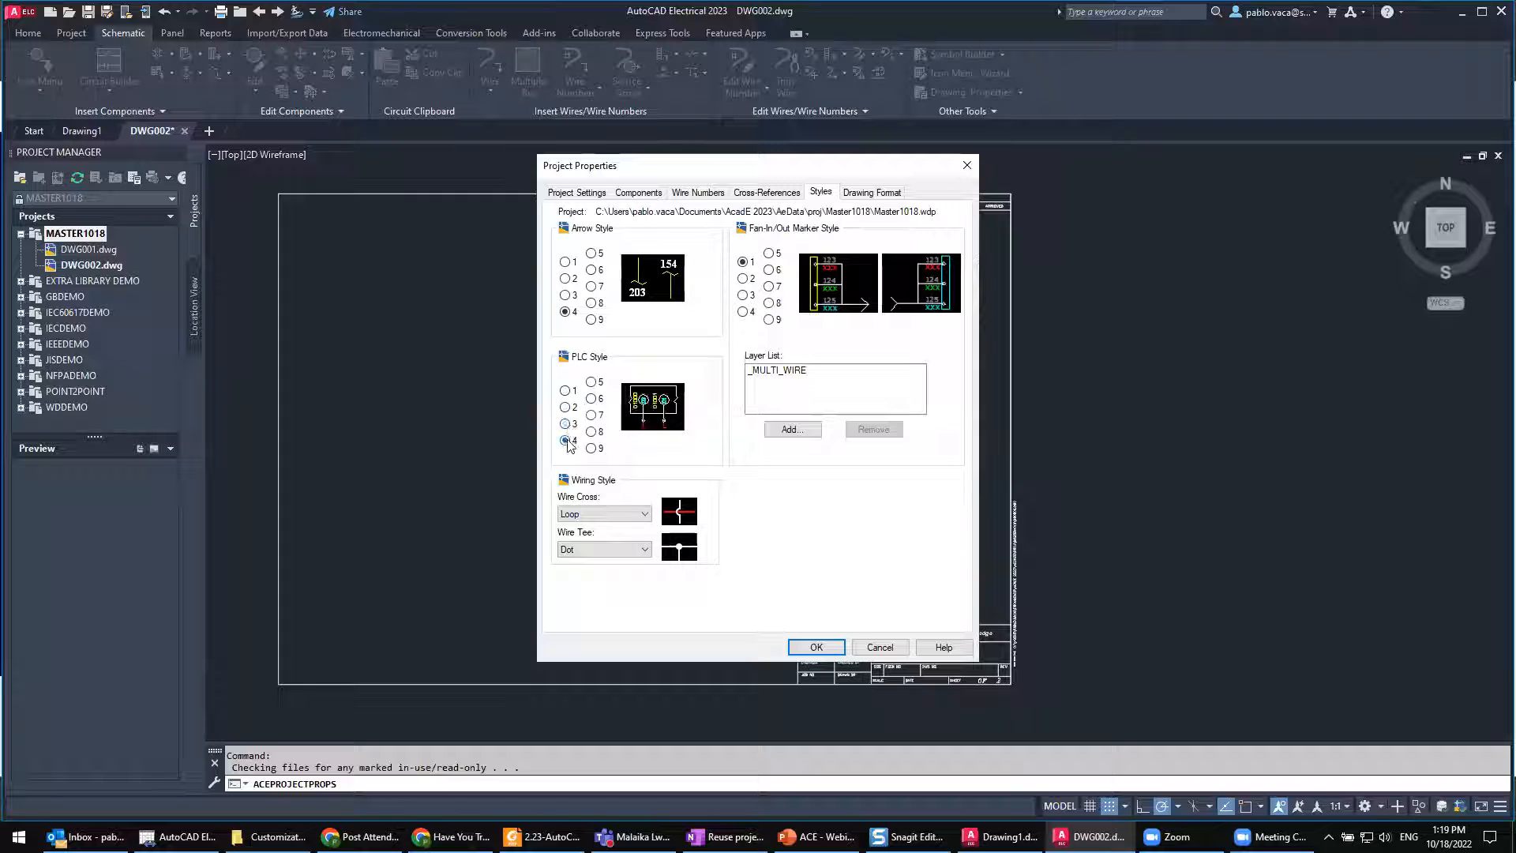
left_click(565, 407)
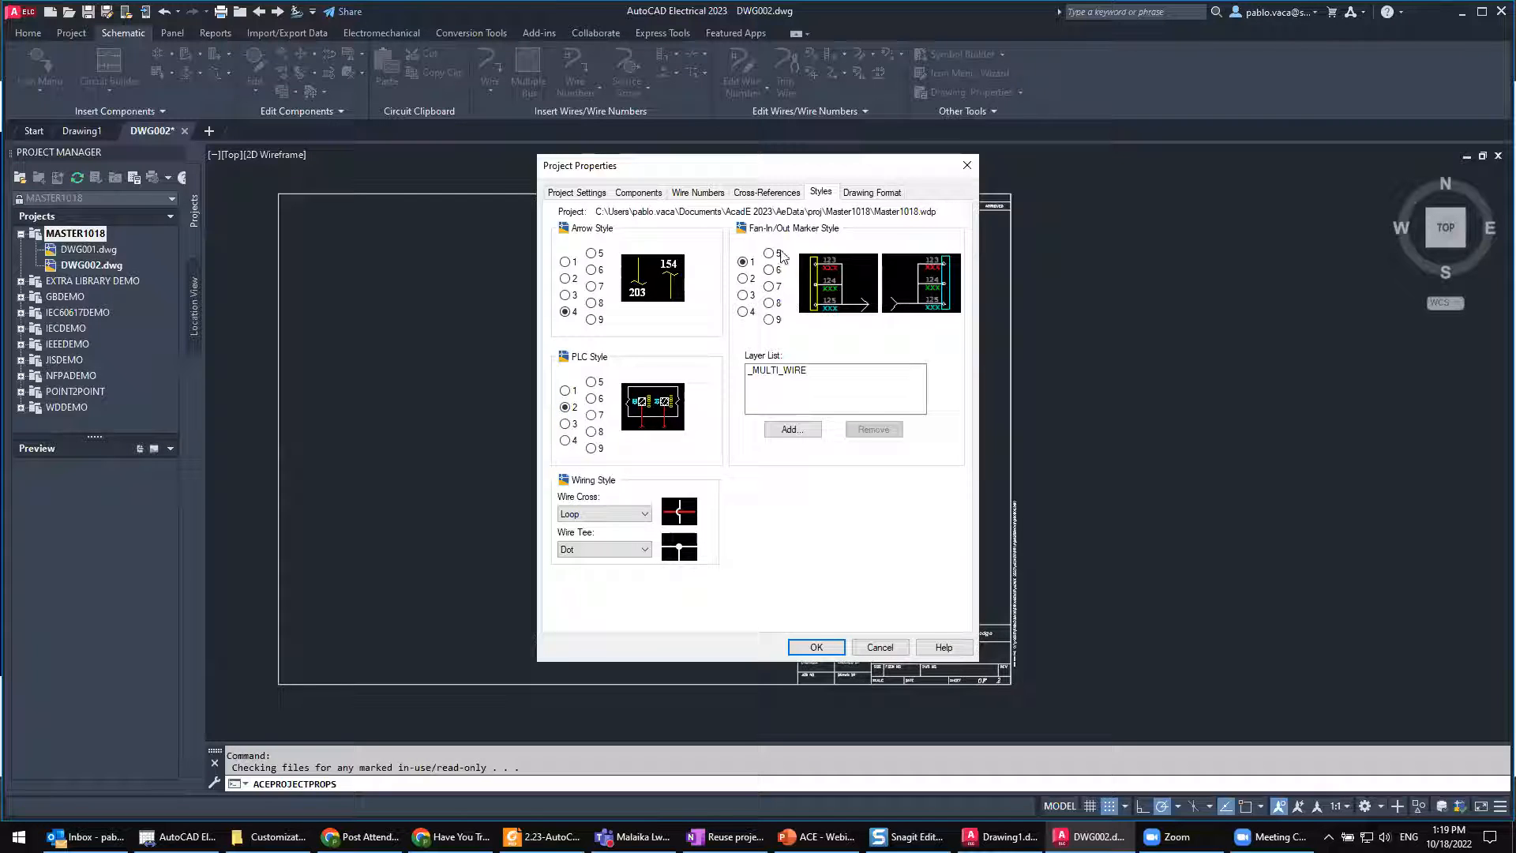
Step: Try fan-in/out marker styles 2 and 3 in the preview and set the marker style back to 1
left_click(744, 279)
left_click(743, 294)
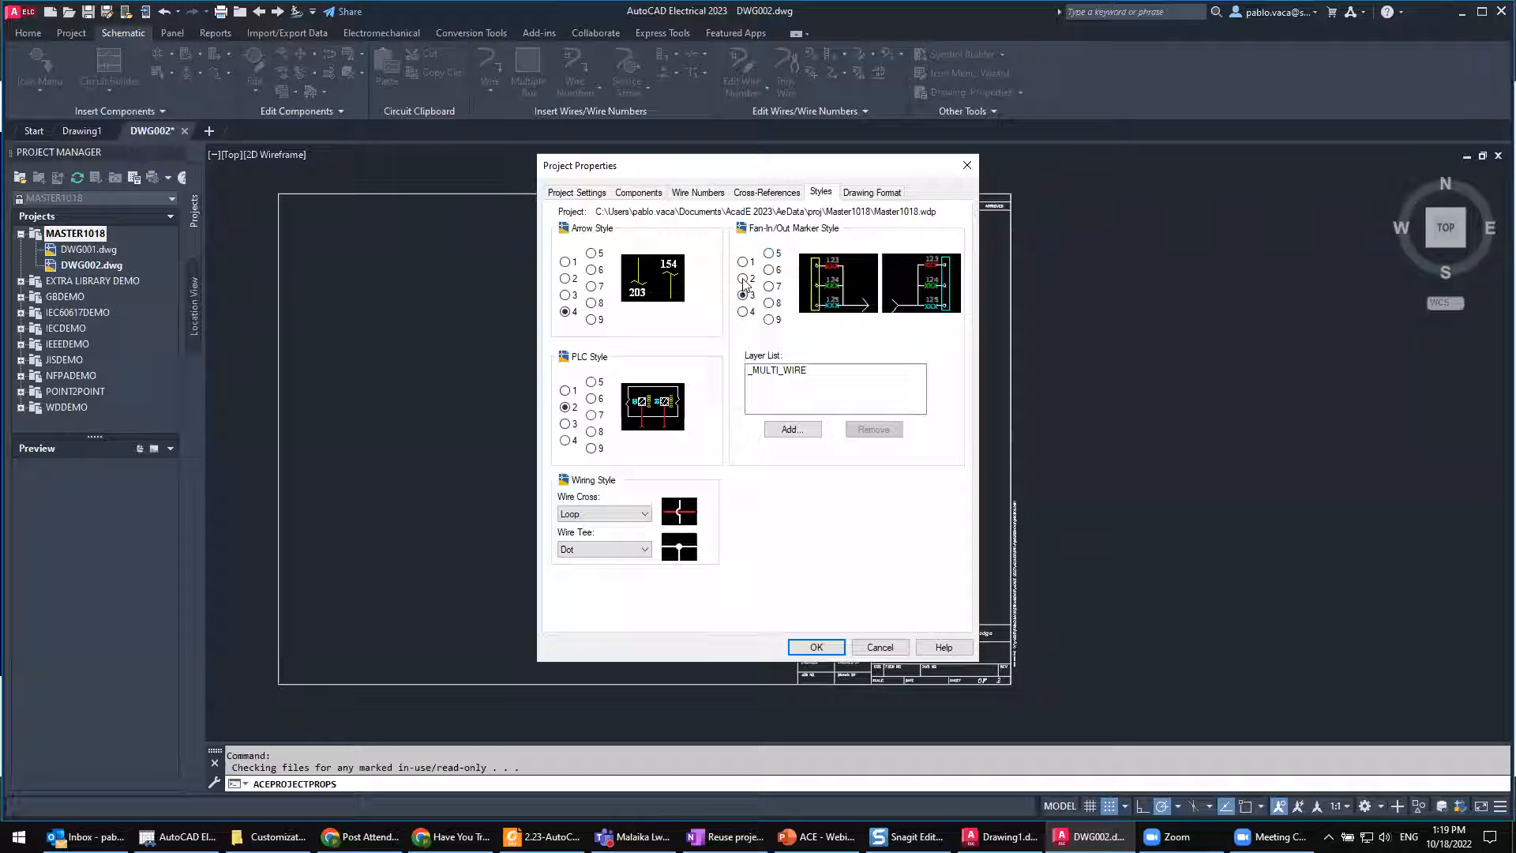
left_click(743, 278)
left_click(744, 263)
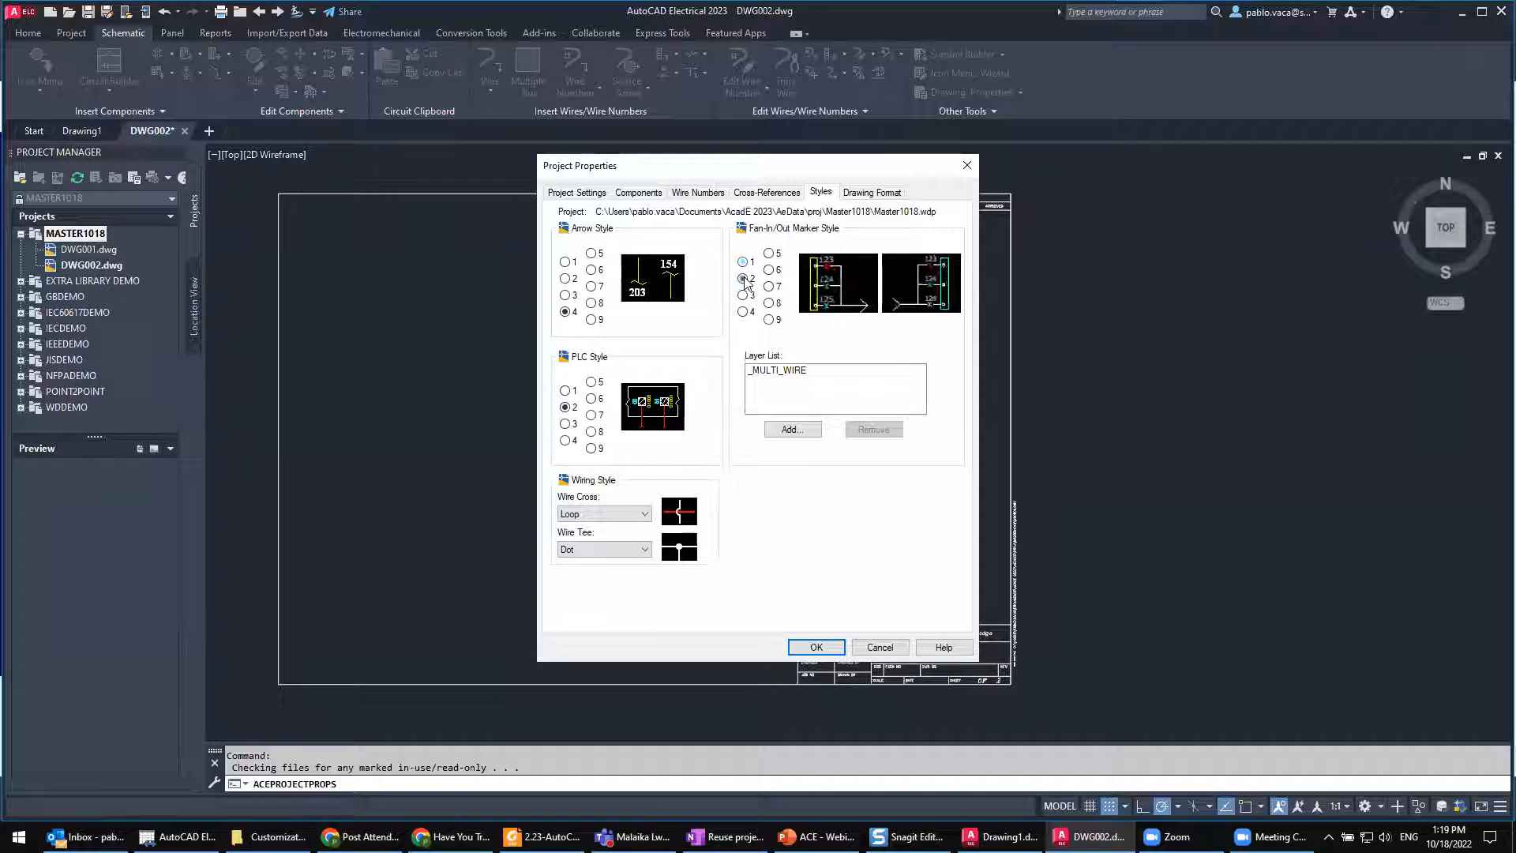
left_click(743, 279)
left_click(743, 296)
left_click(743, 263)
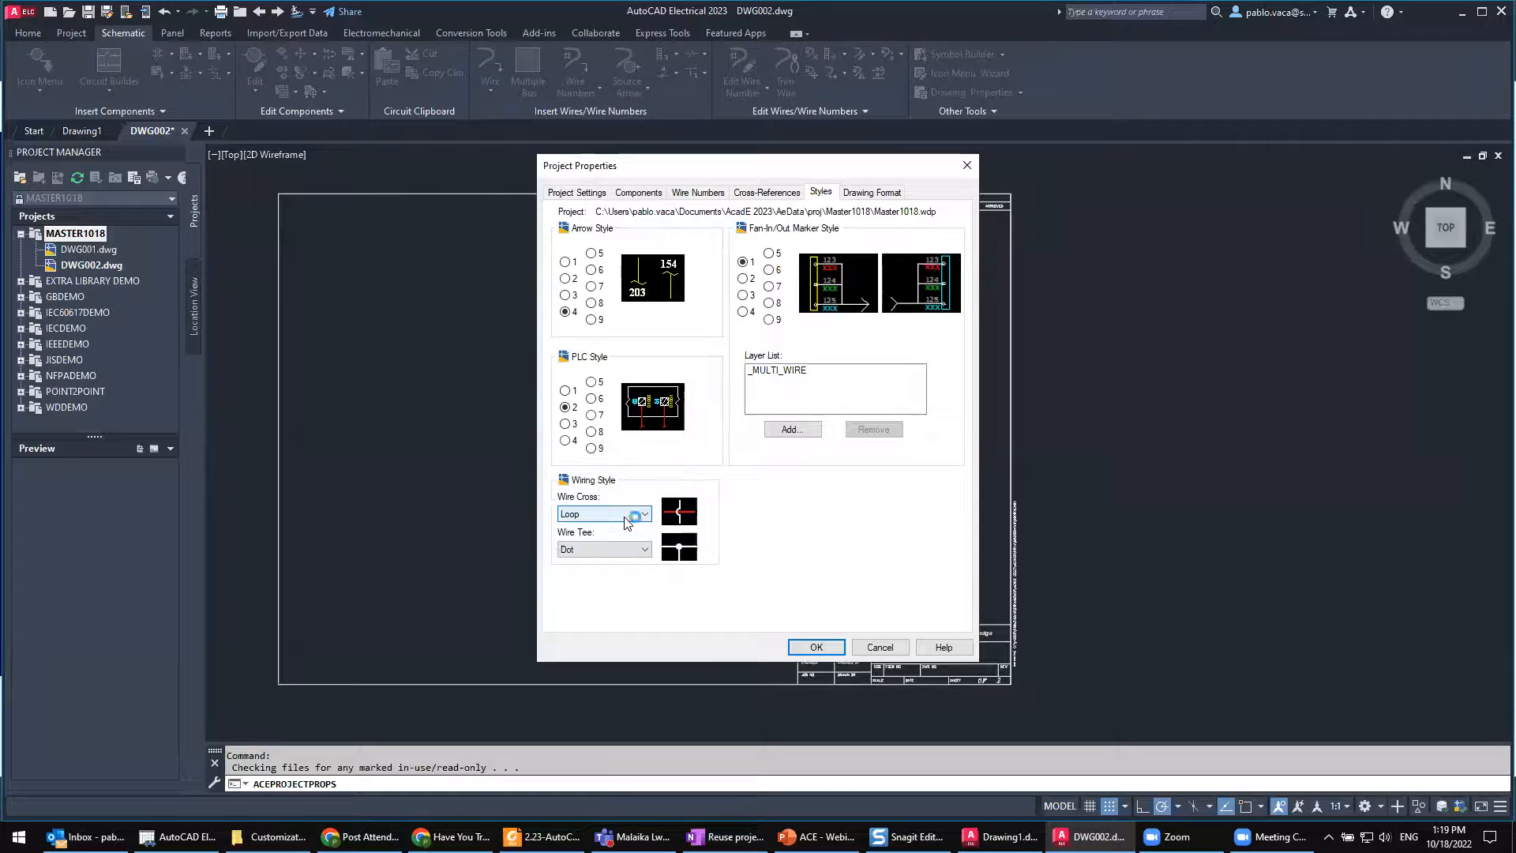
Step: Magnify the wiring style settings, try Gap and Solid for the wire cross, and set it back to Loop
key("super+plus")
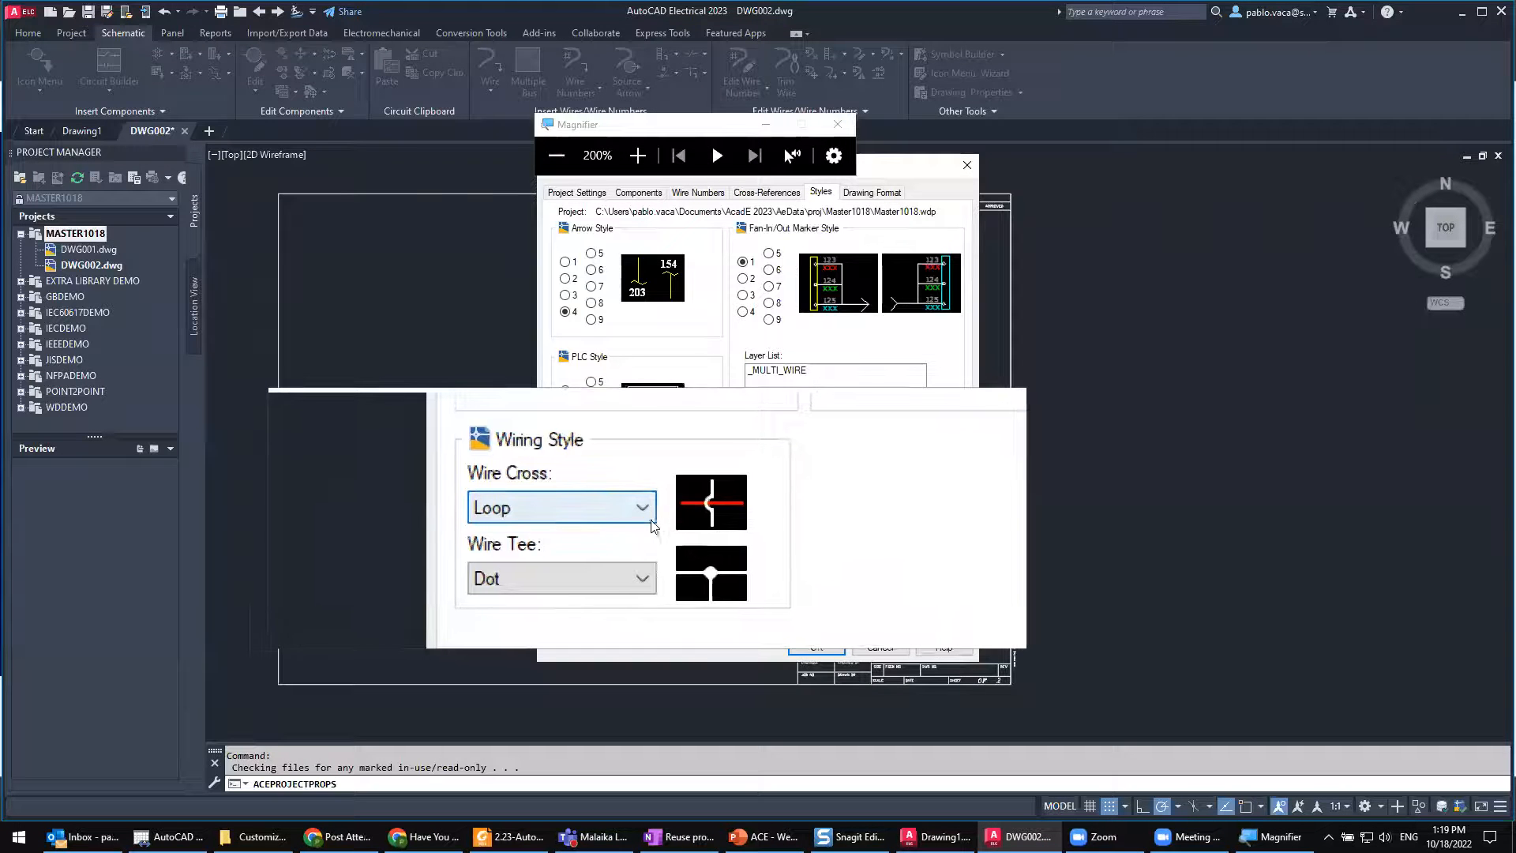
left_click(647, 517)
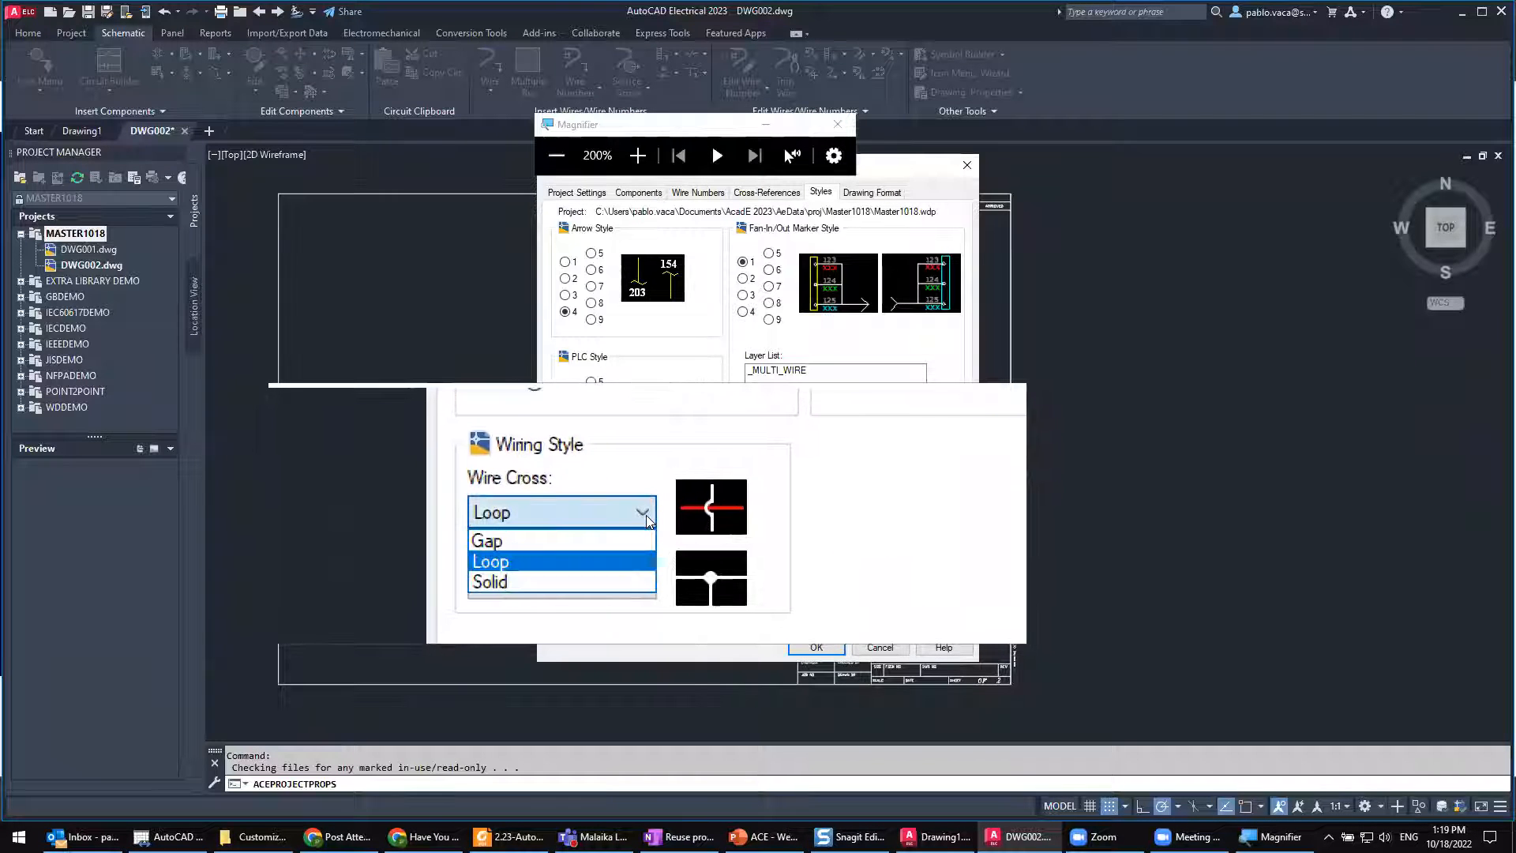
left_click(640, 541)
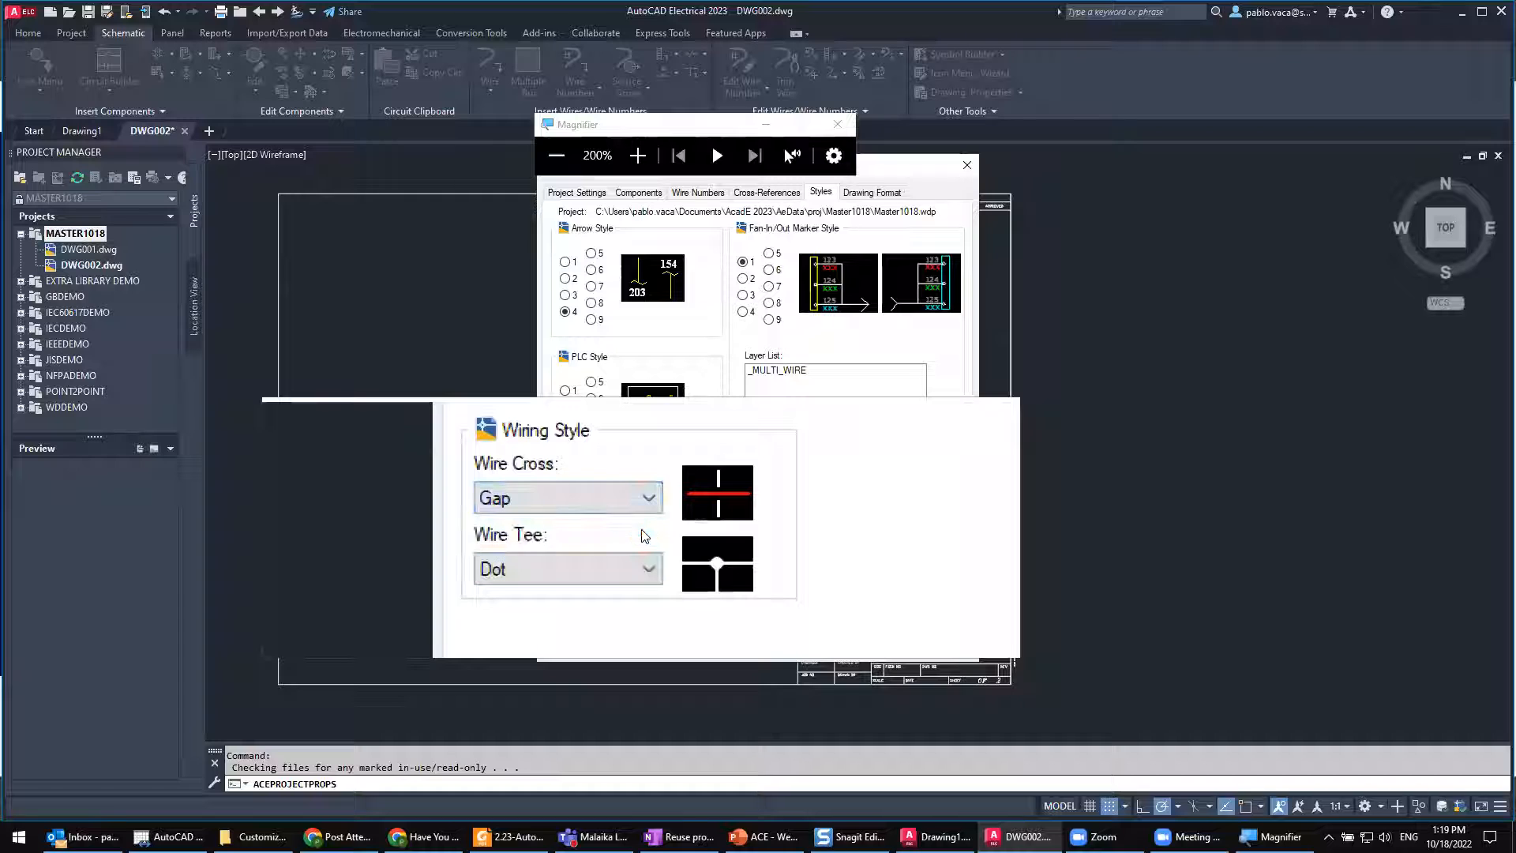
left_click(643, 521)
left_click(642, 551)
left_click(634, 518)
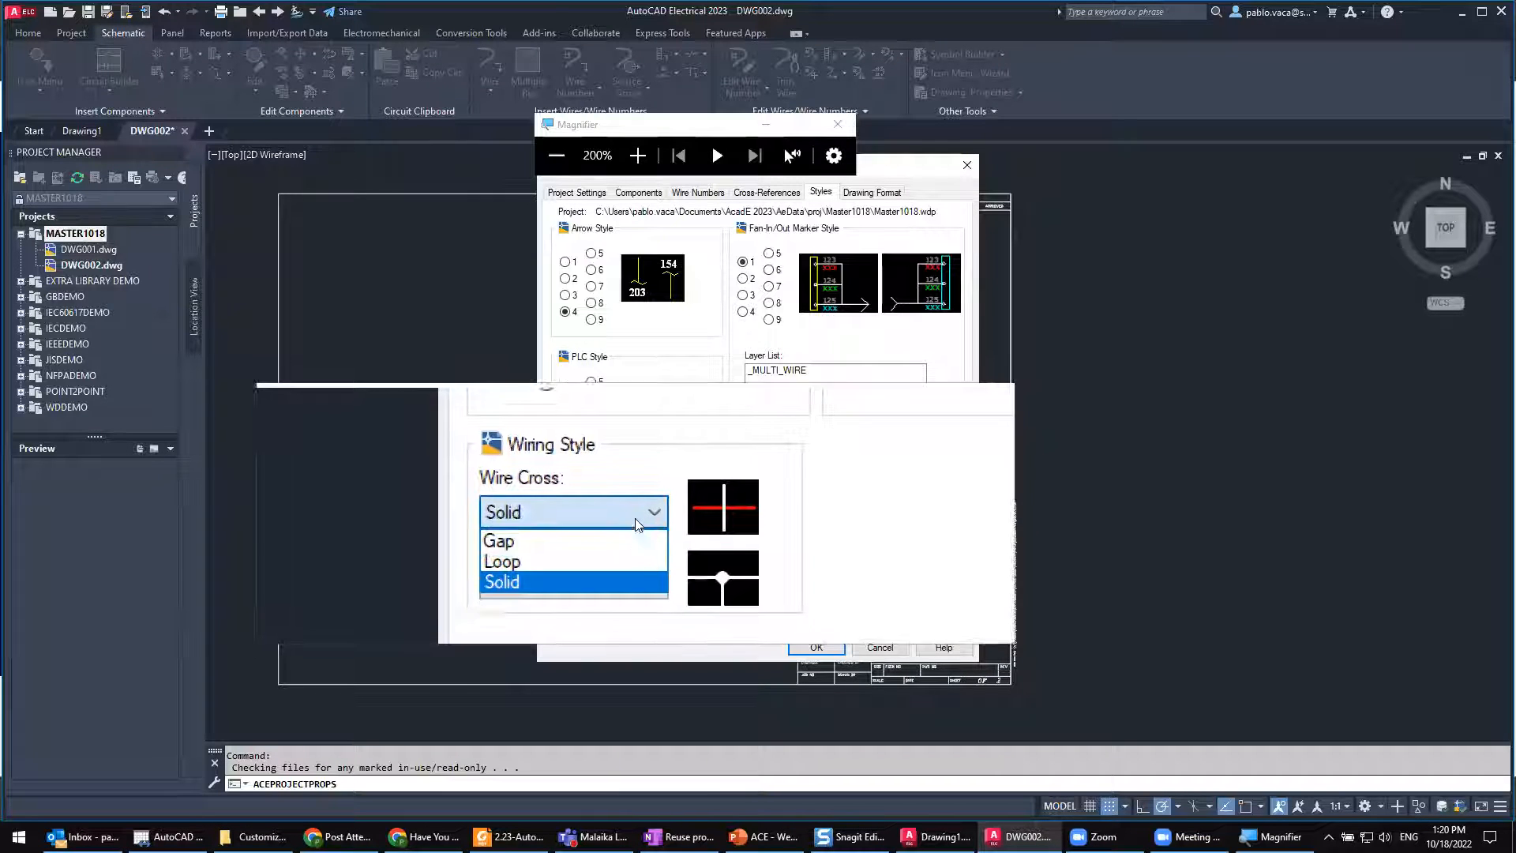
left_click(634, 537)
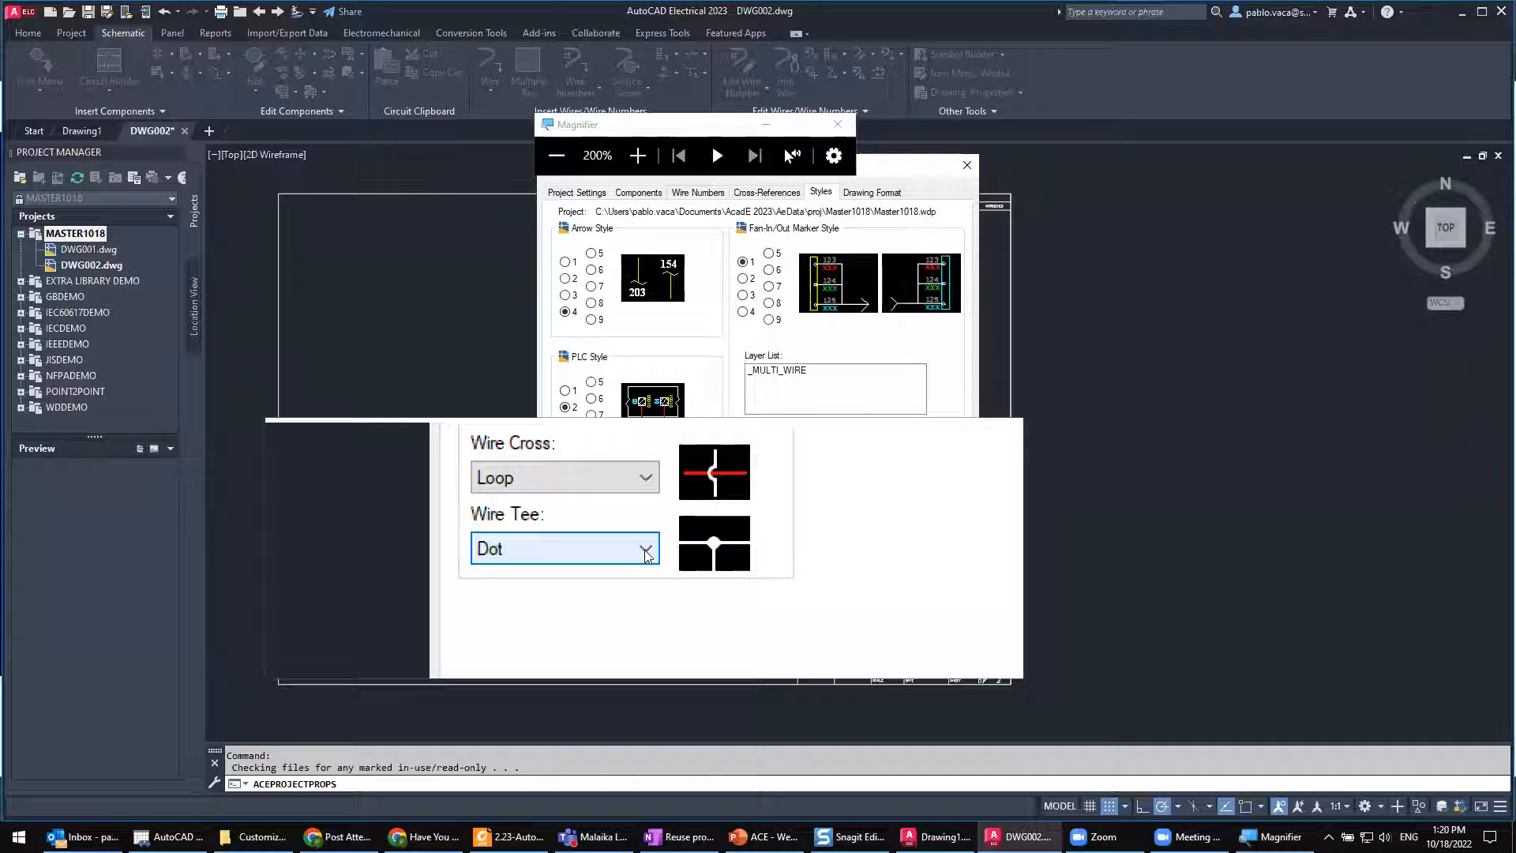
Step: Try the Angle 1 wire tee style, set it back to Dot, and close the magnifier
left_click(646, 553)
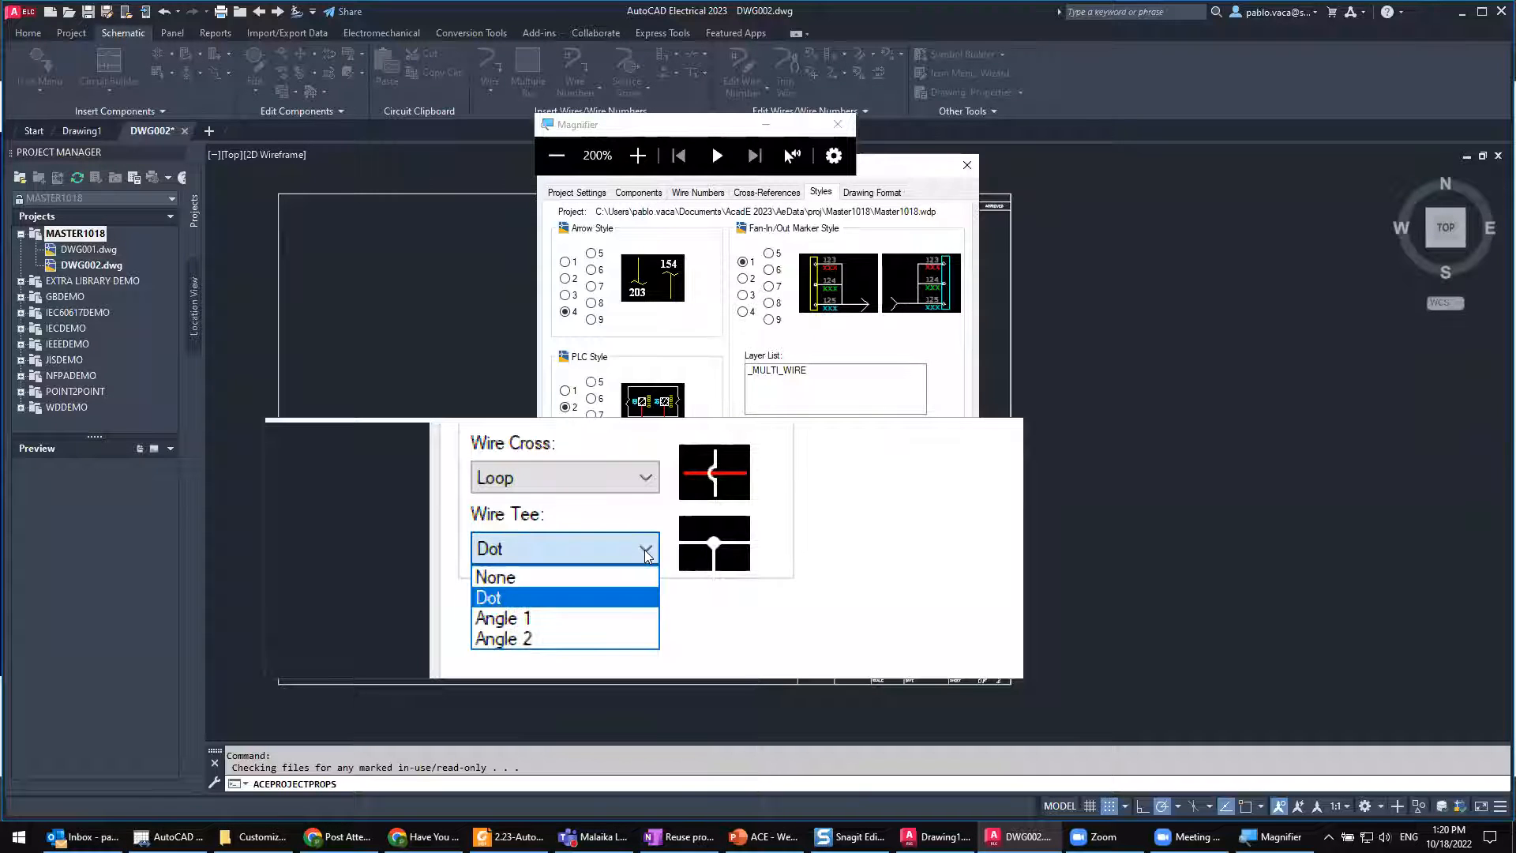
left_click(638, 587)
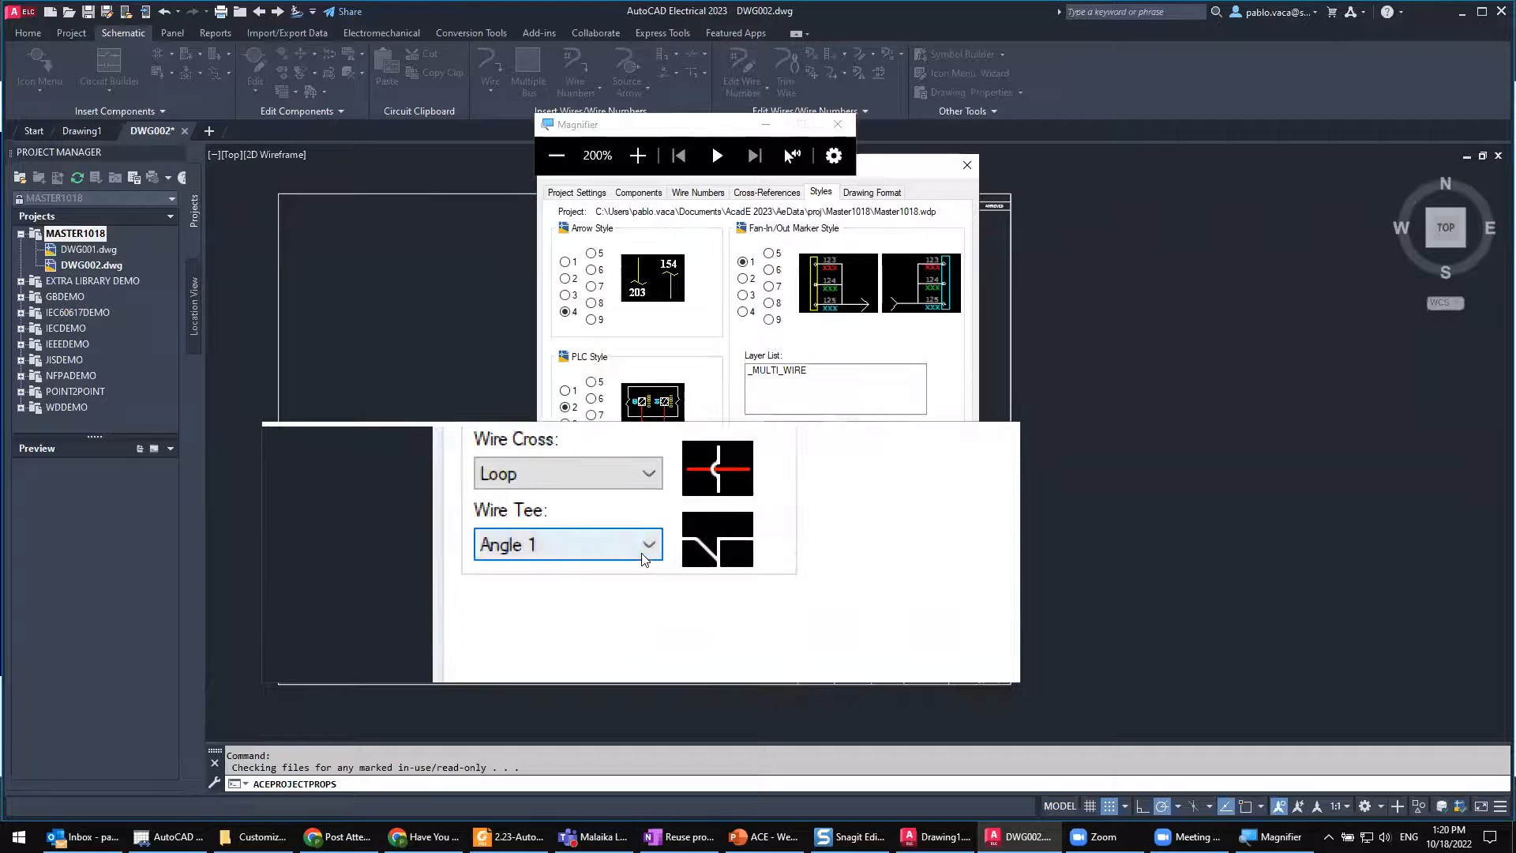
left_click(646, 555)
left_click(640, 578)
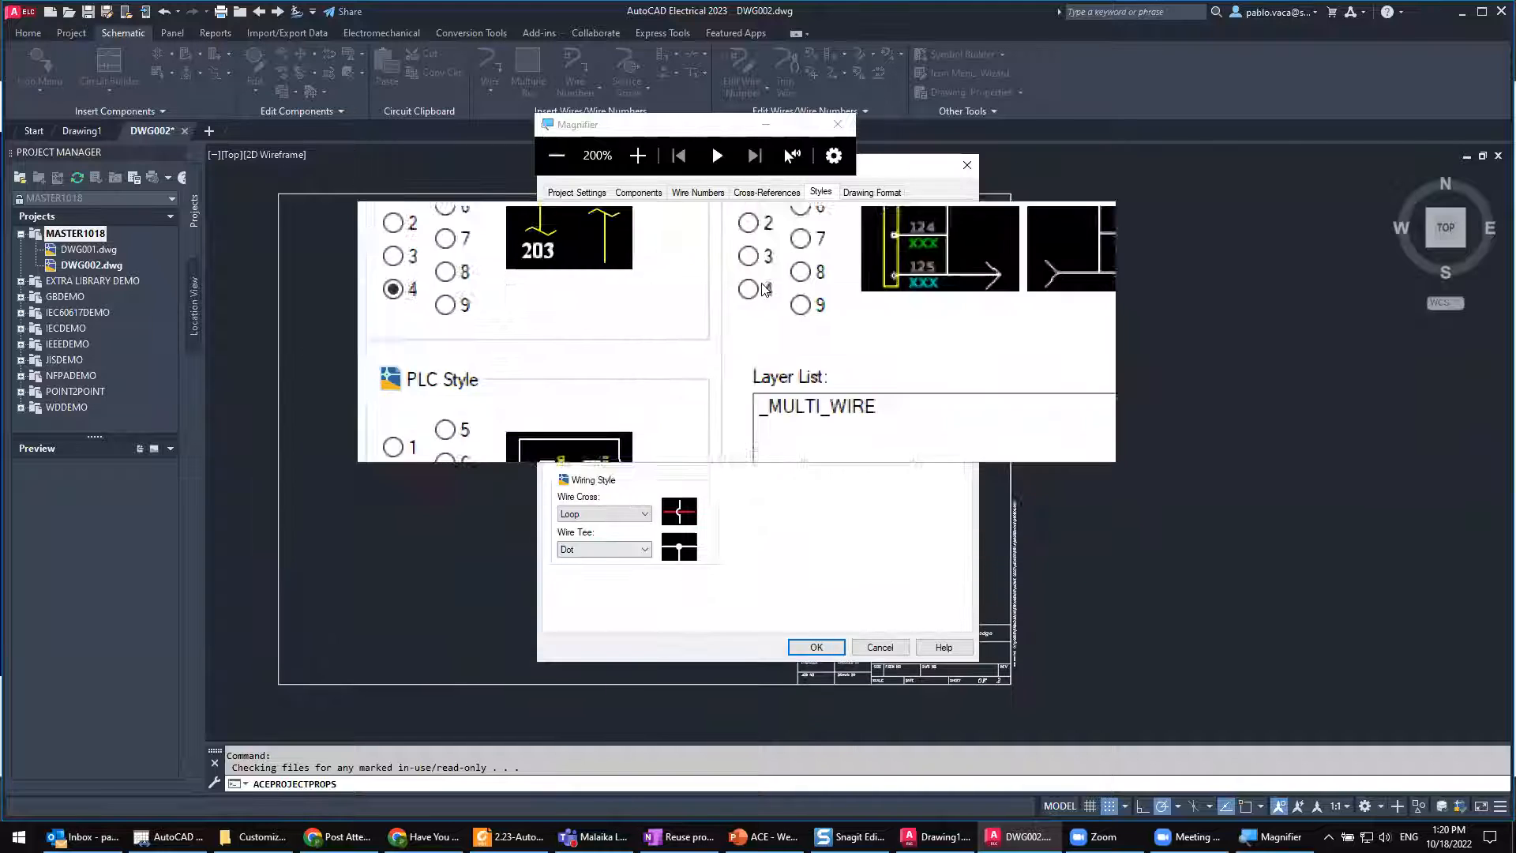
left_click(838, 124)
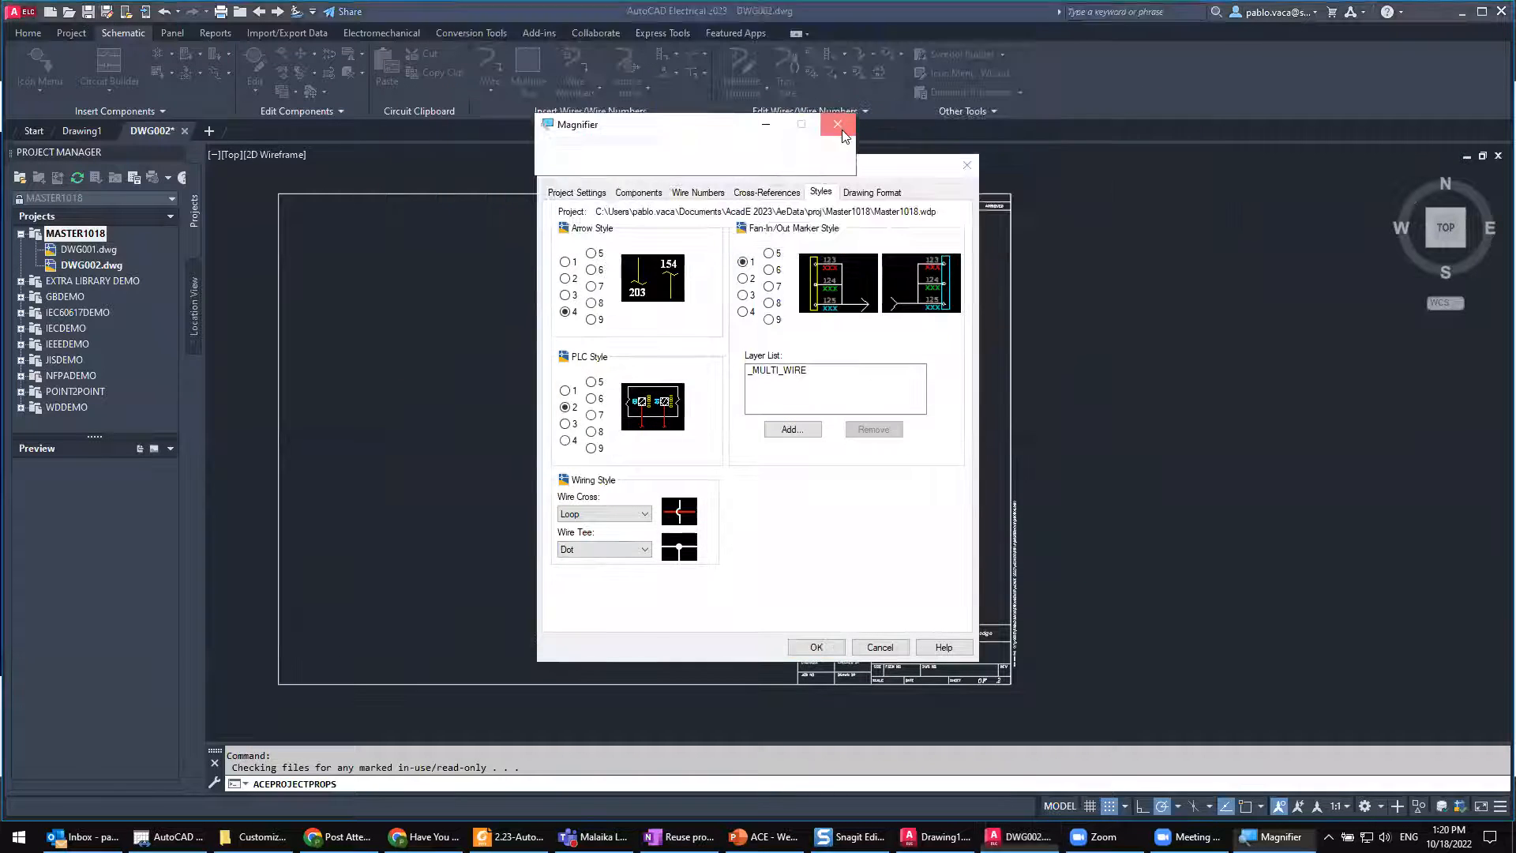
Step: Set the default ladder width to 10 in the project's drawing format settings
left_click(851, 193)
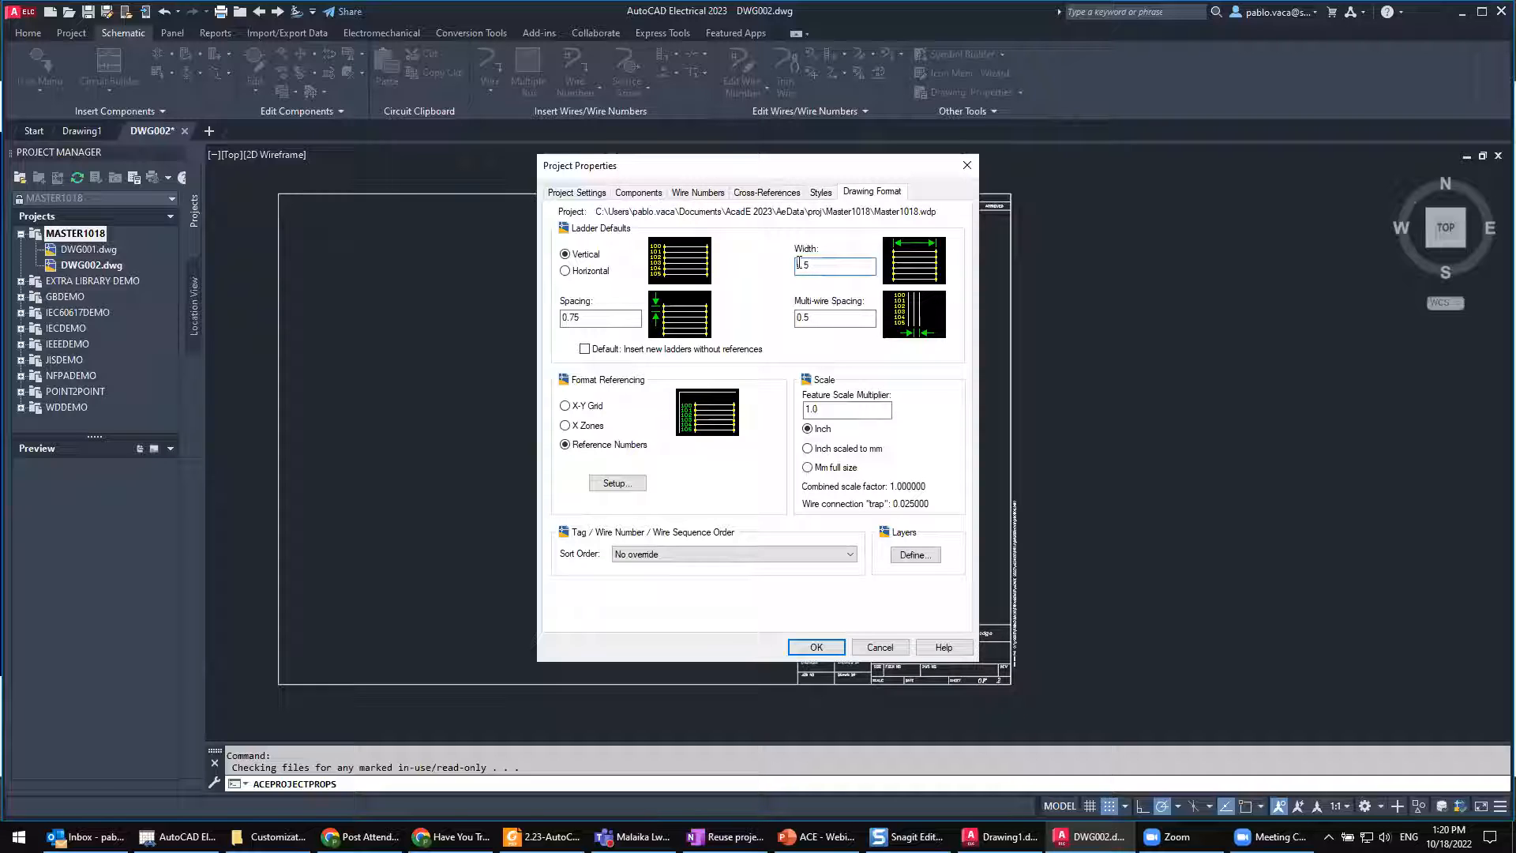
left_click_drag(813, 265, 793, 267)
type("10")
left_click_drag(823, 269, 787, 271)
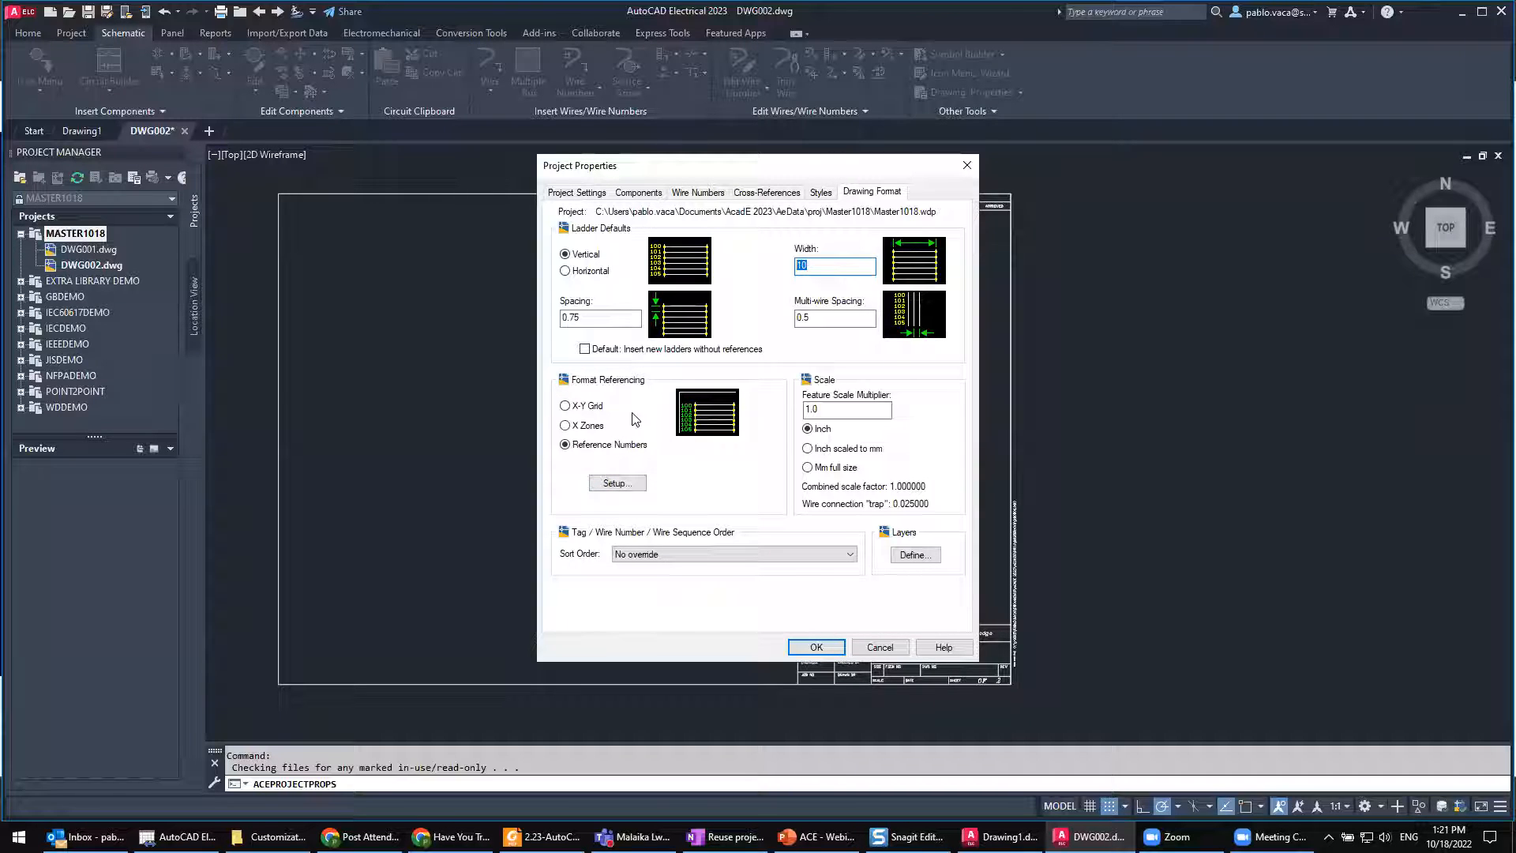
key("ctrl")
key("ctrl")
Step: Magnify the format referencing options, try X-Y Grid and X Zones in the preview, and choose Reference Numbers again
key("super+plus")
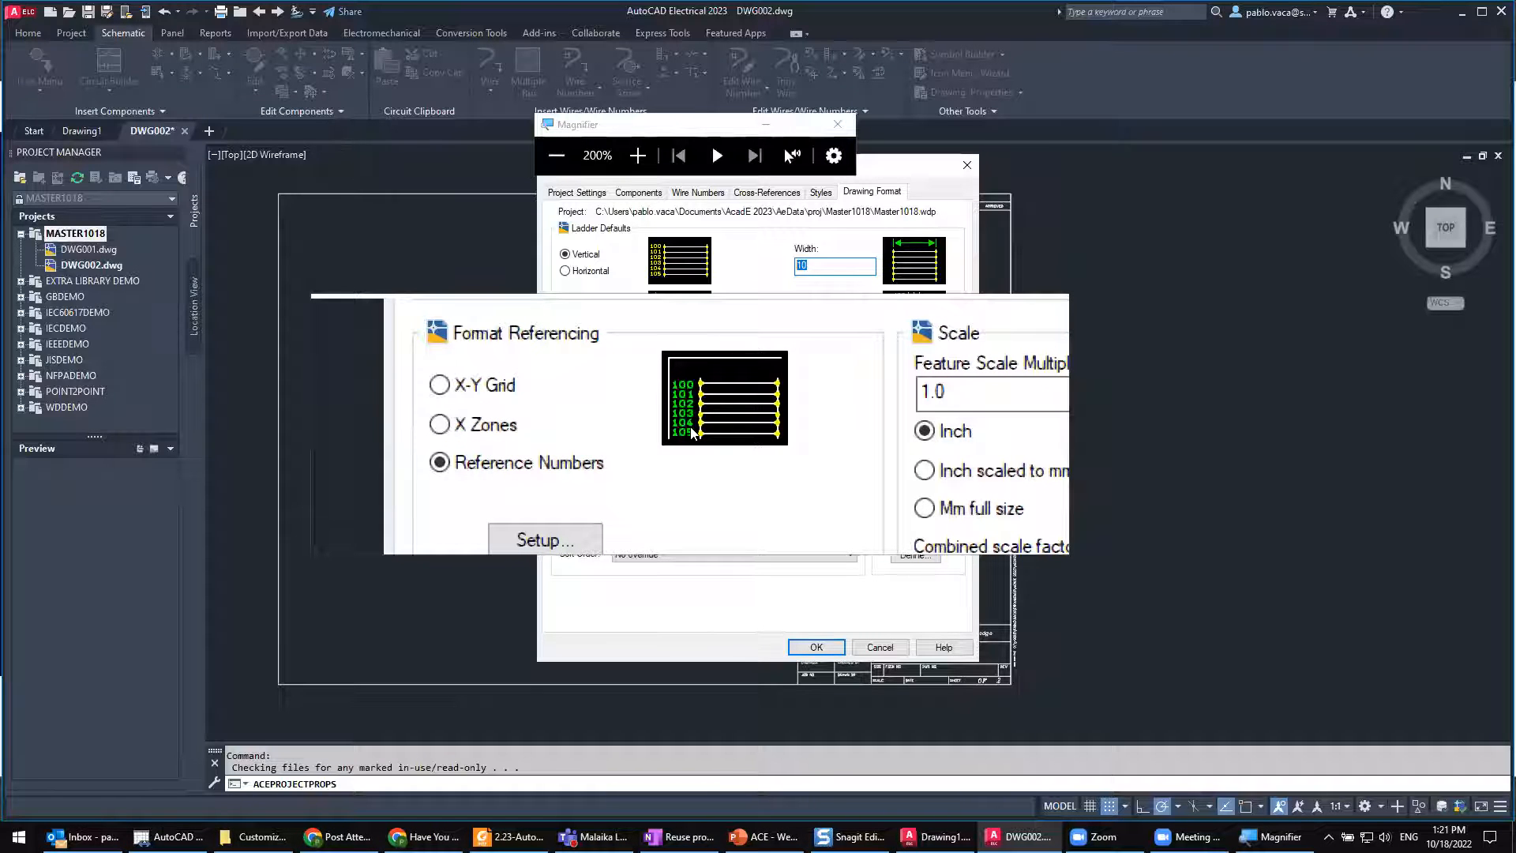
left_click(605, 409)
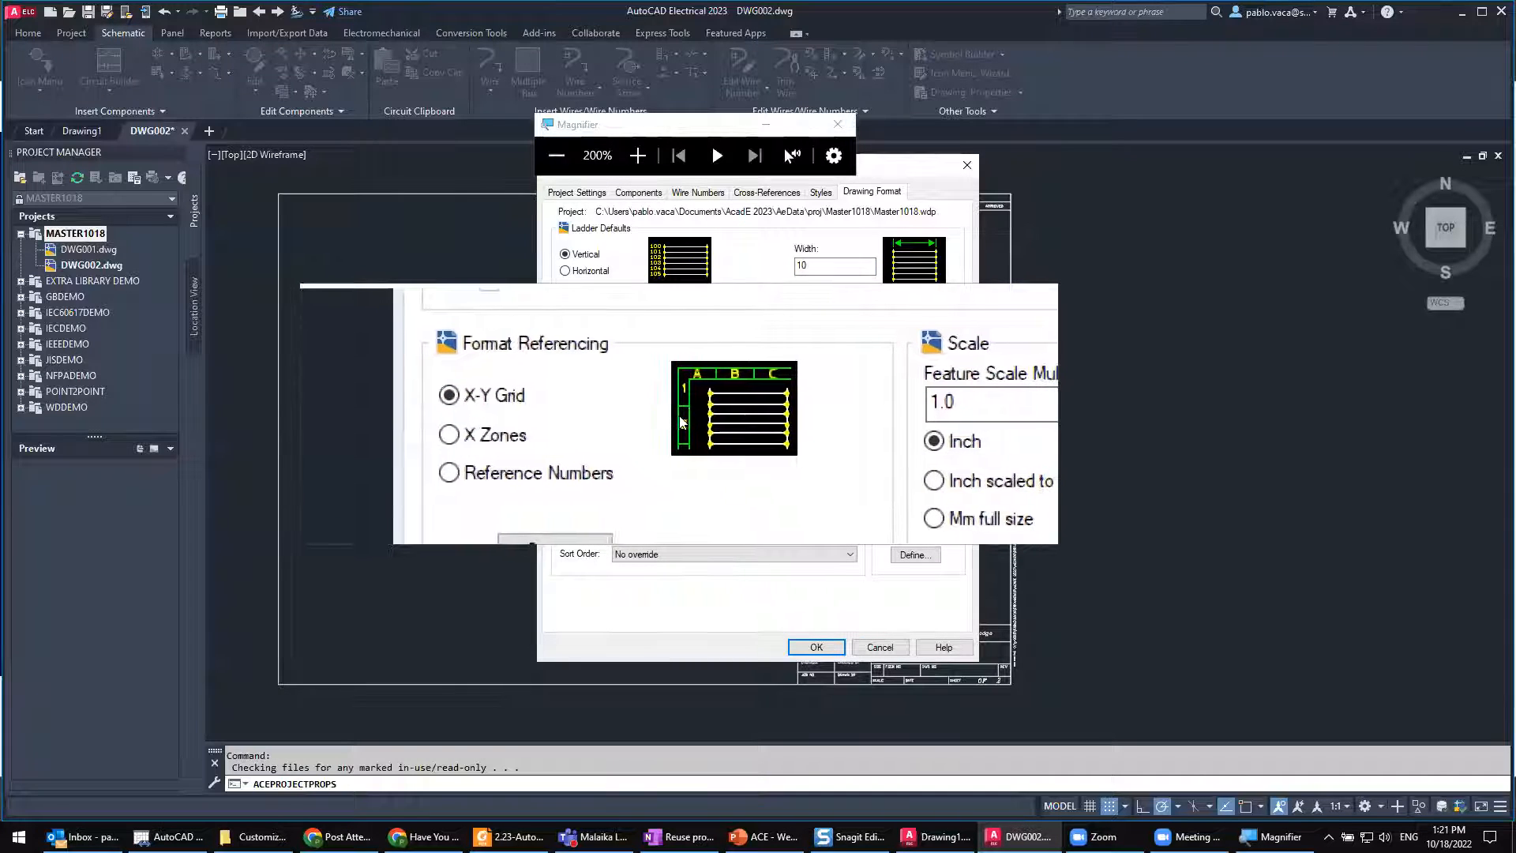
key("ctrl")
key("ctrl")
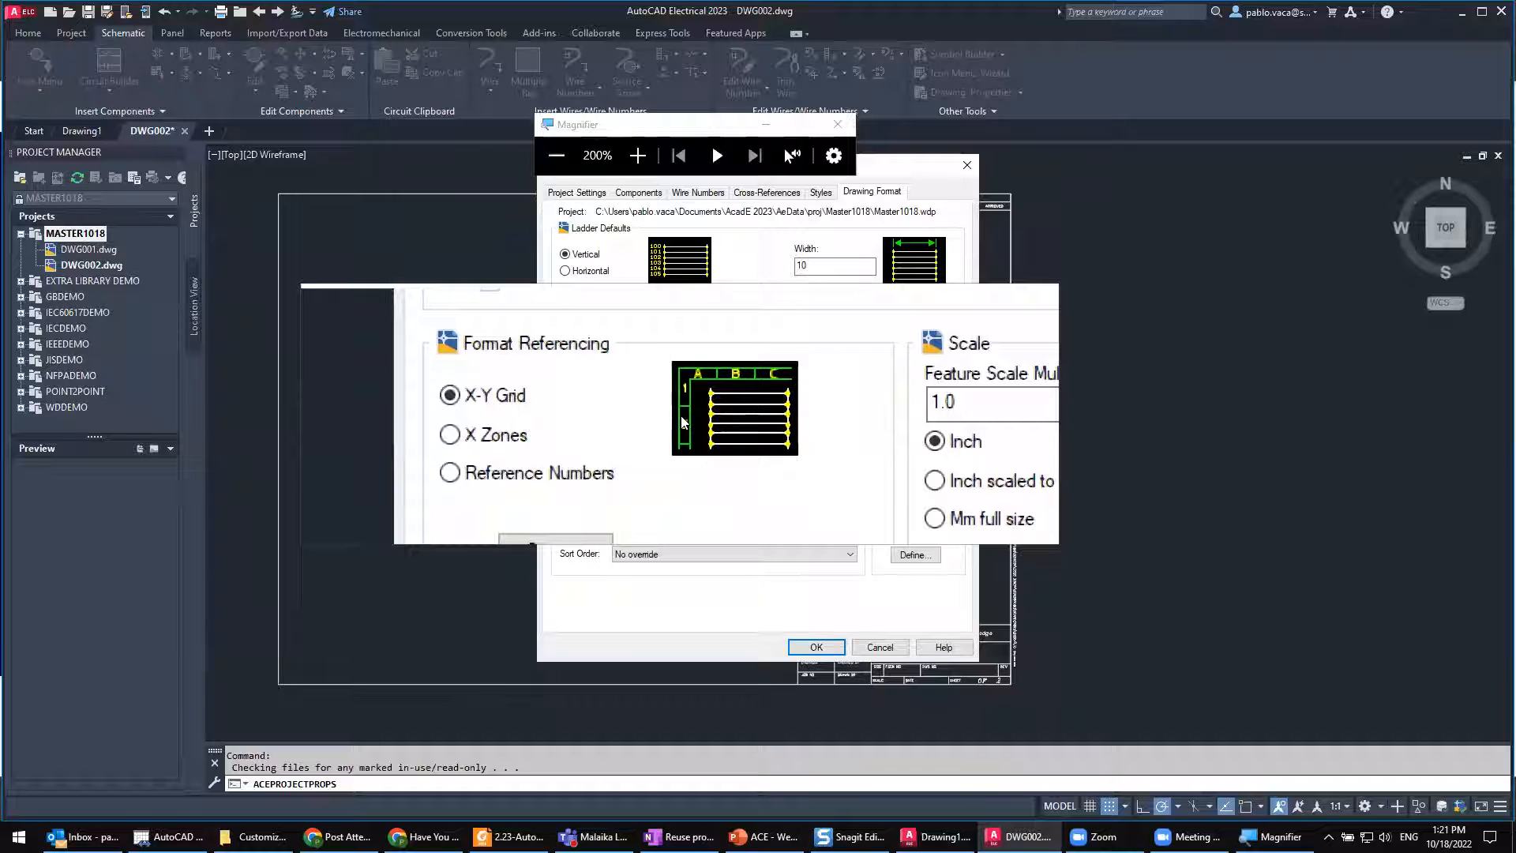
left_click(601, 428)
left_click(603, 412)
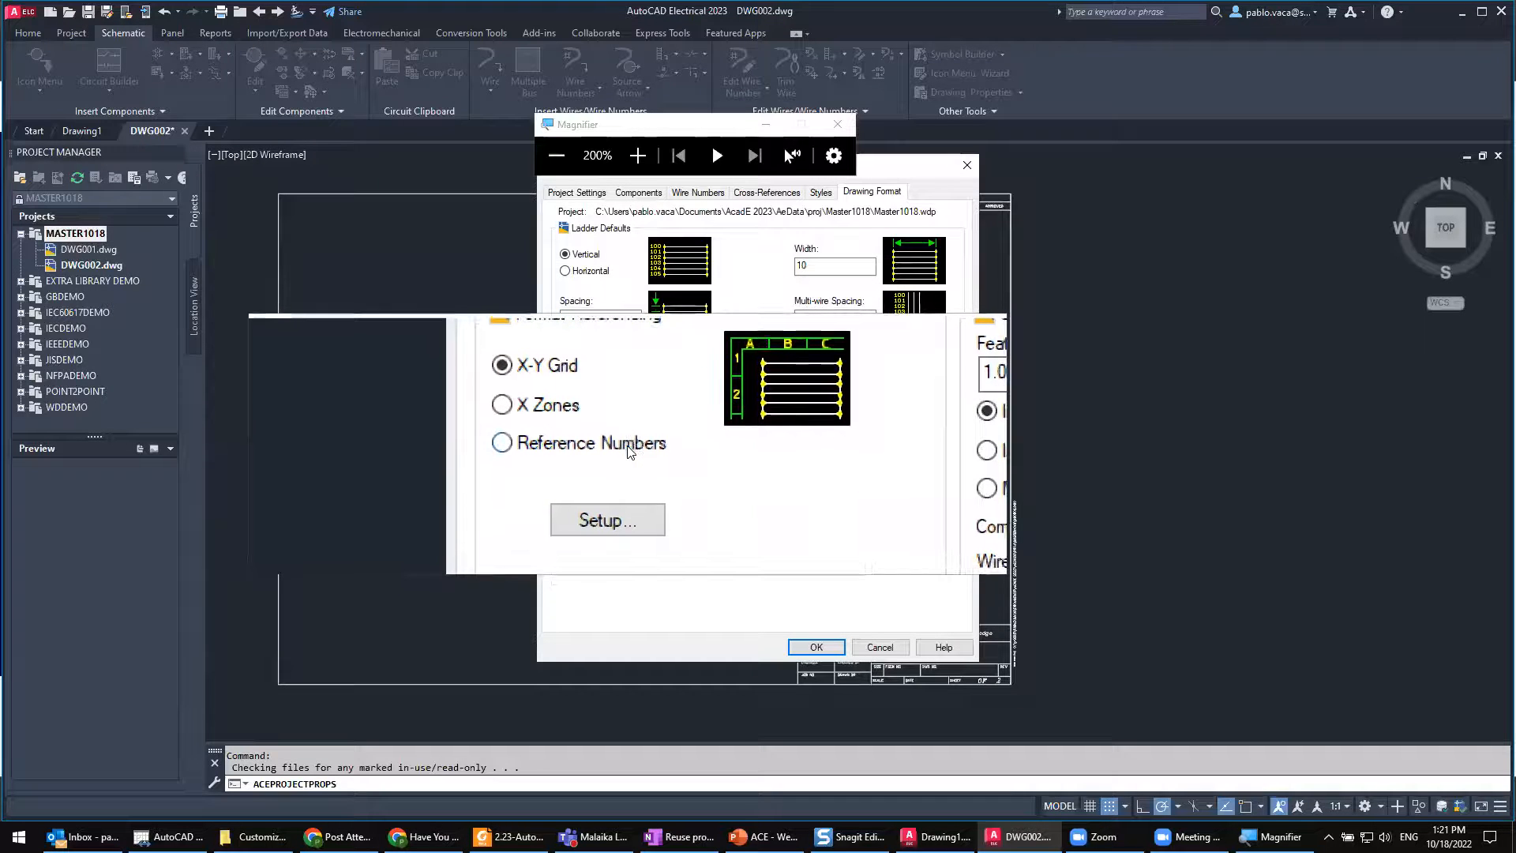
left_click(627, 448)
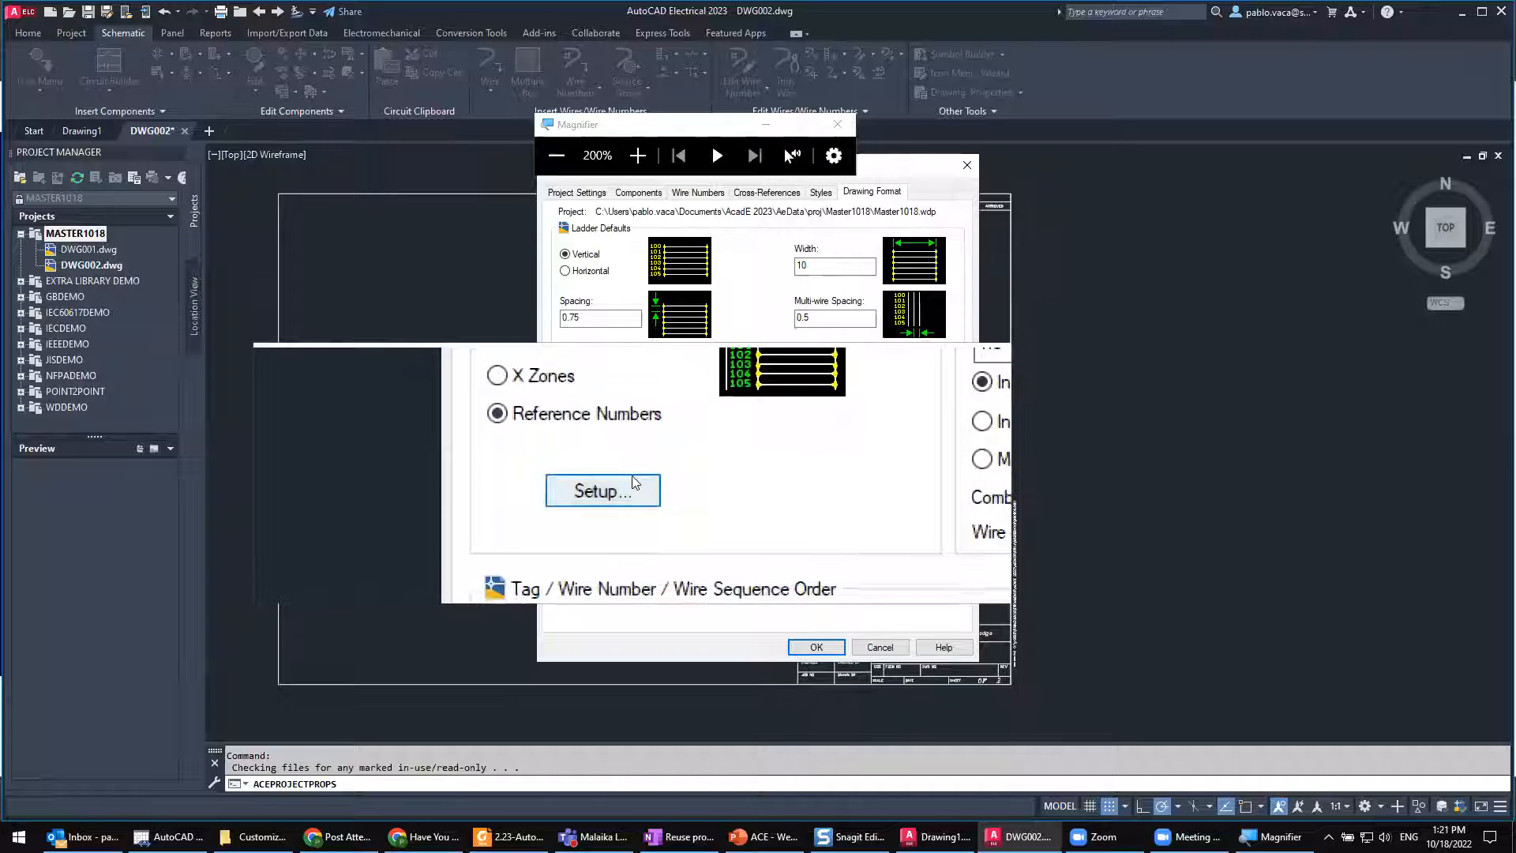
Step: Open the line reference number setup to review its numbering styles, close the magnifier, and dismiss the setup without changes
left_click(637, 488)
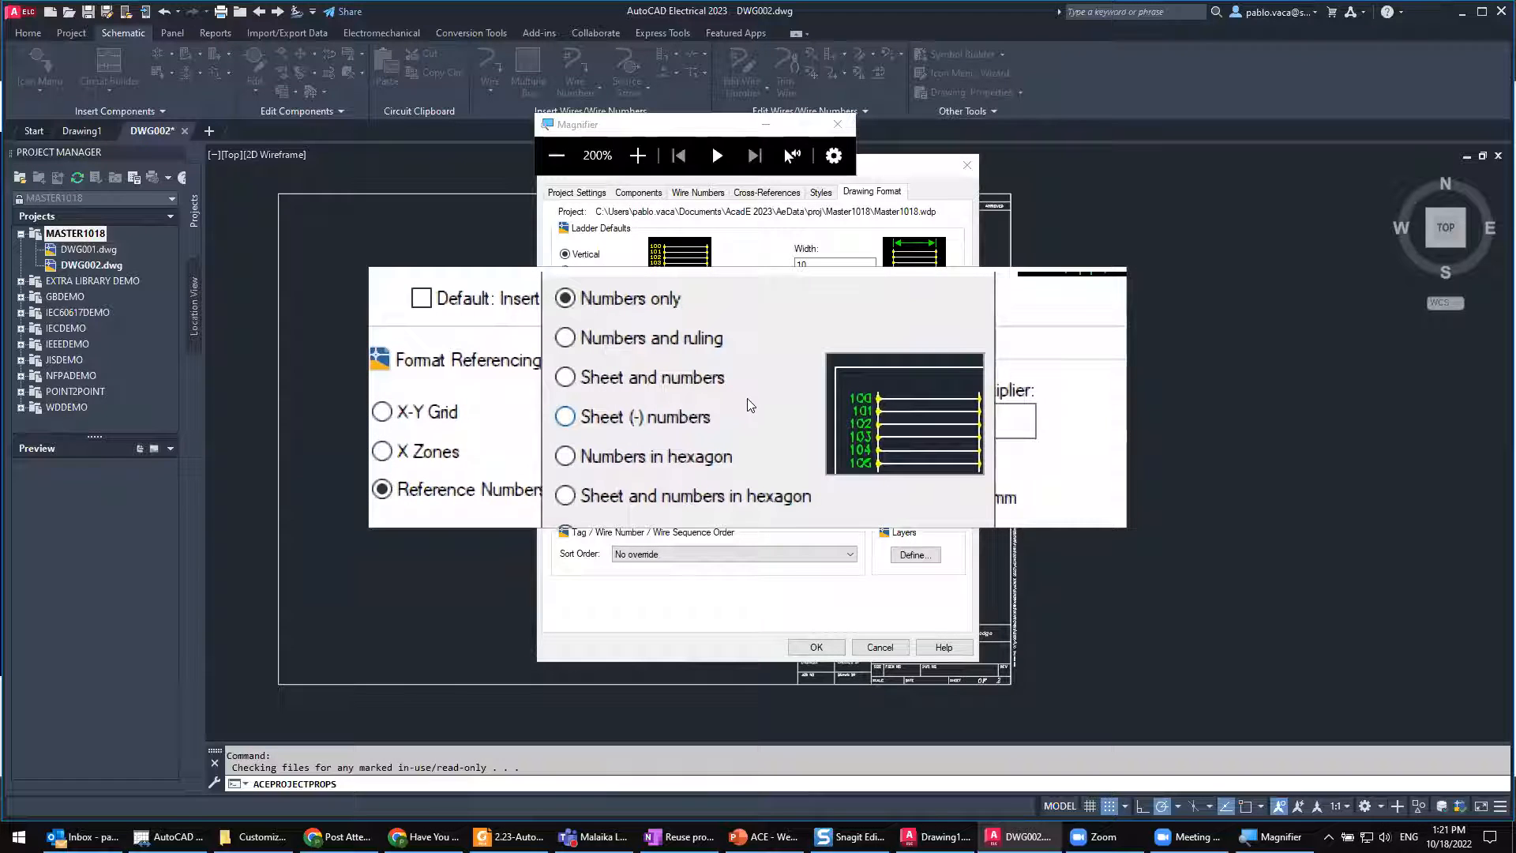
left_click(844, 126)
left_click(859, 326)
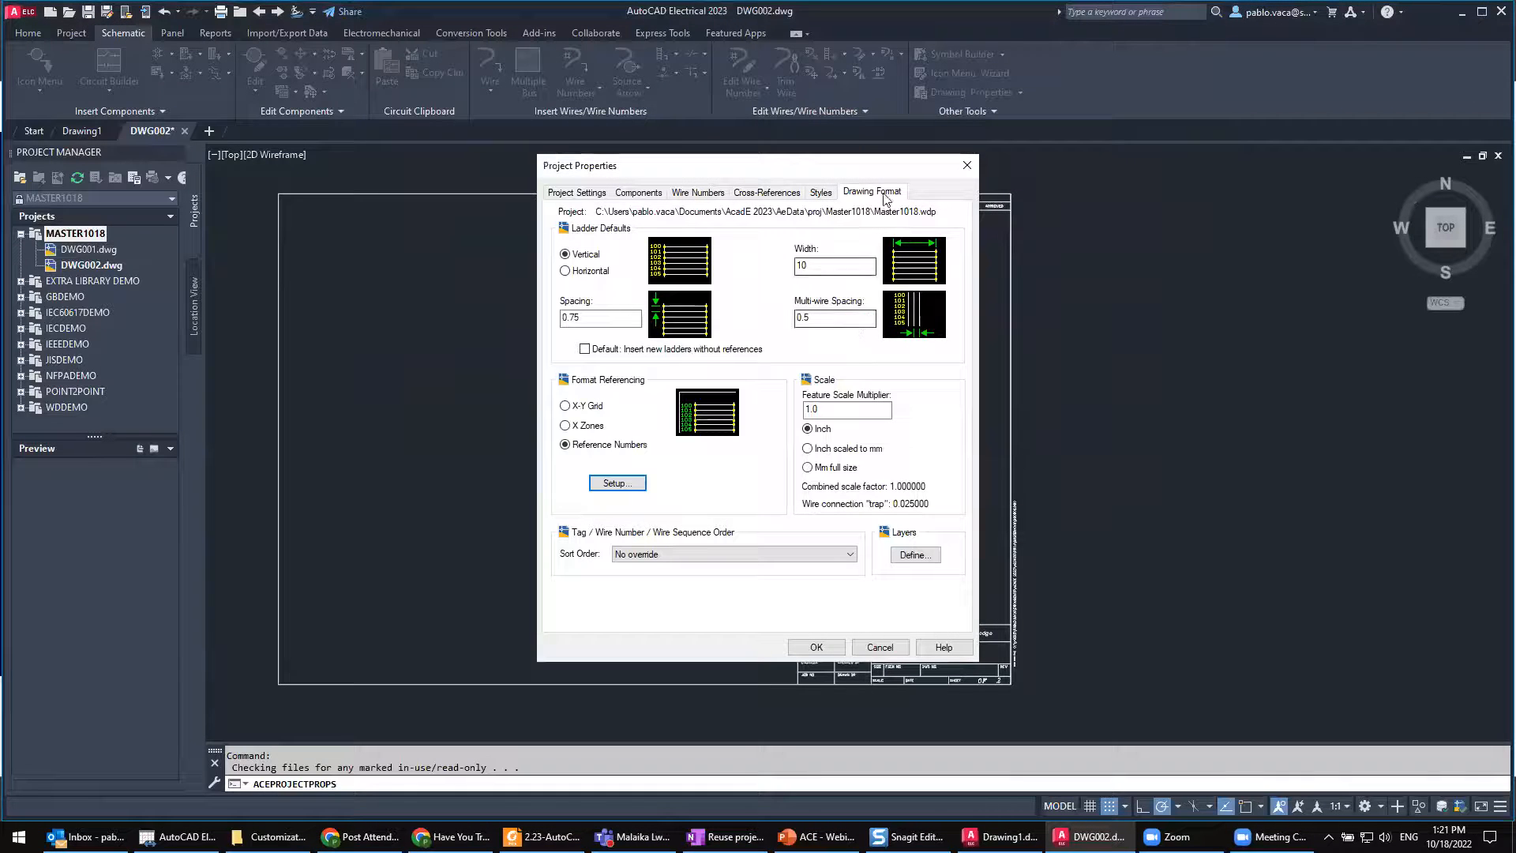
Step: Review the tag and wire number sort orders, keep No override, and return to the general project settings
left_click(720, 555)
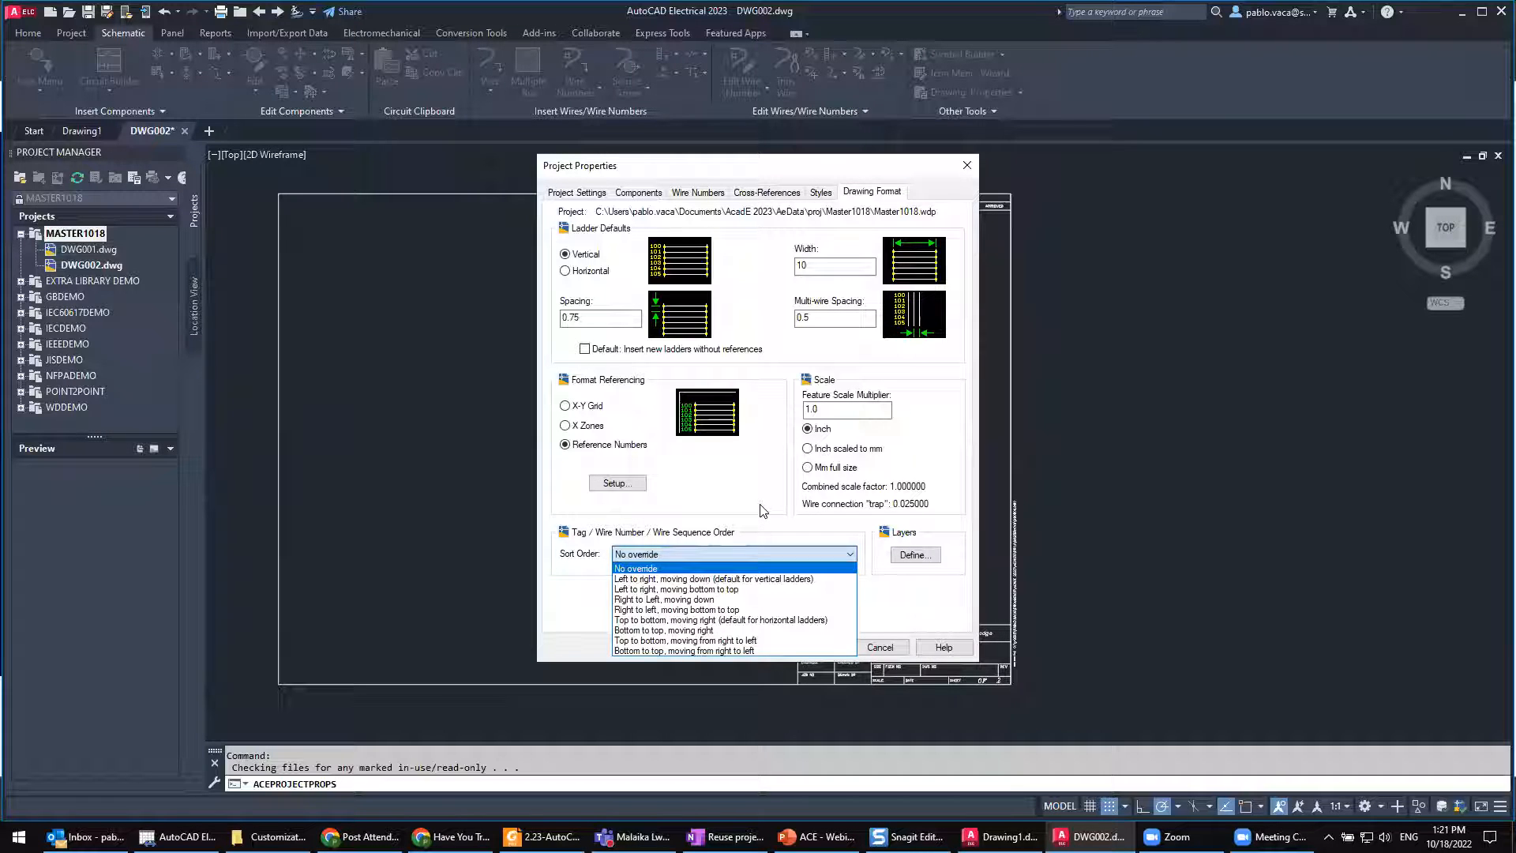
left_click(762, 510)
left_click(745, 558)
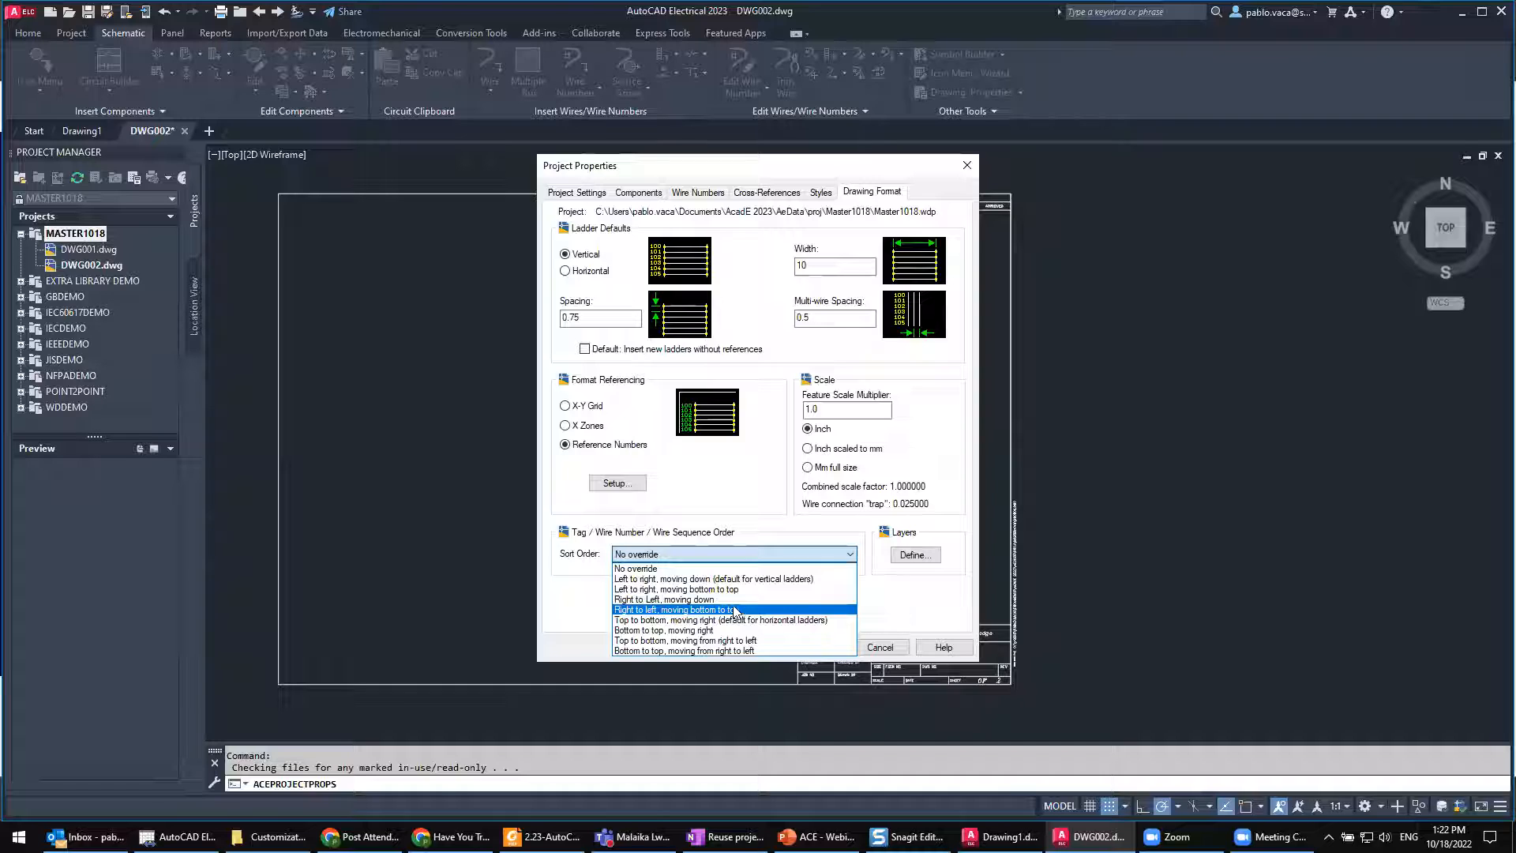
left_click(743, 468)
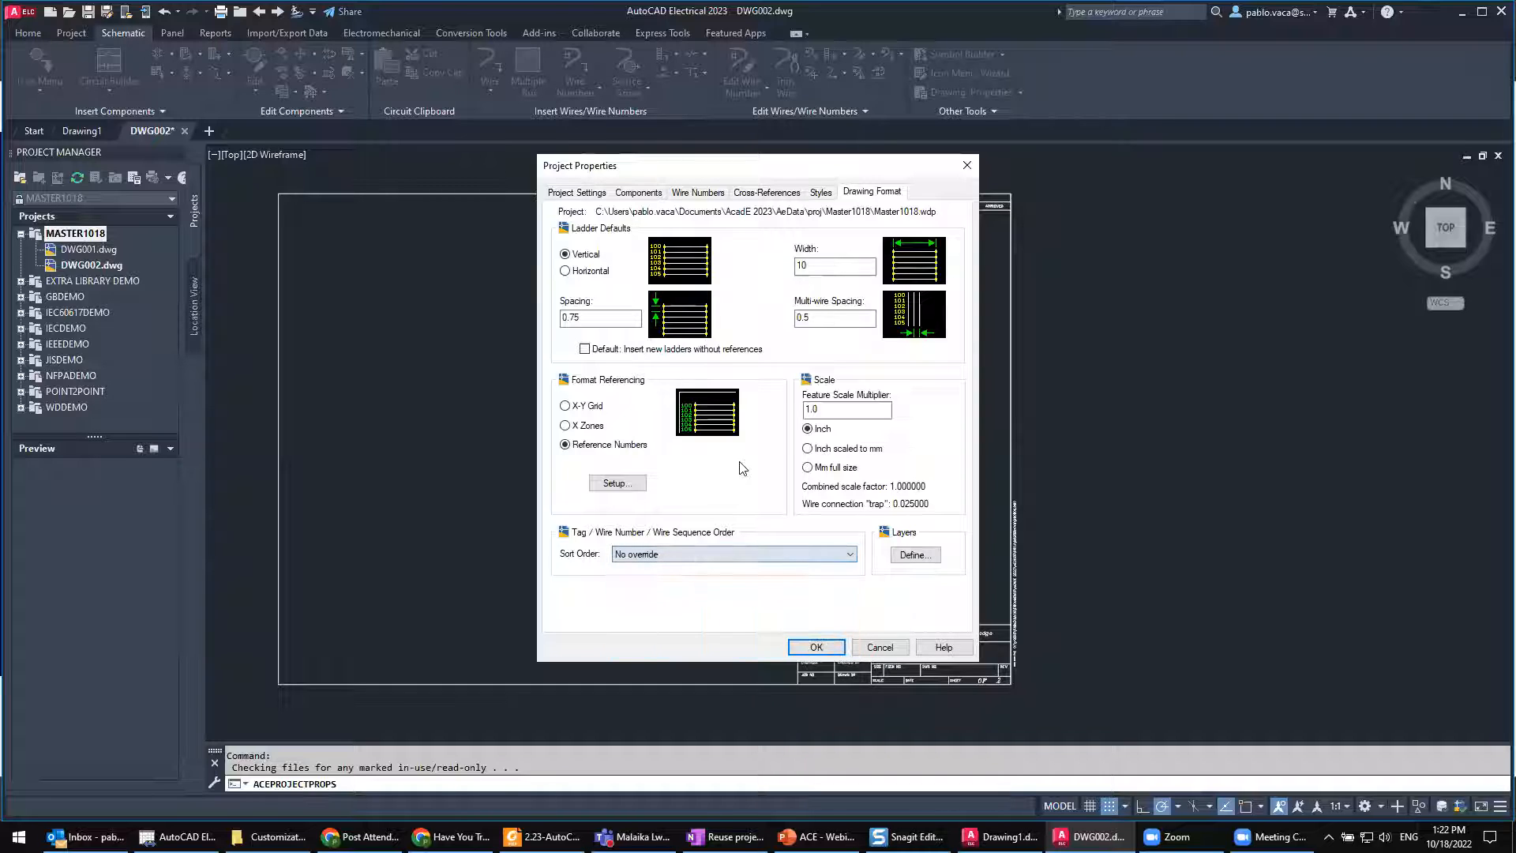
left_click(567, 195)
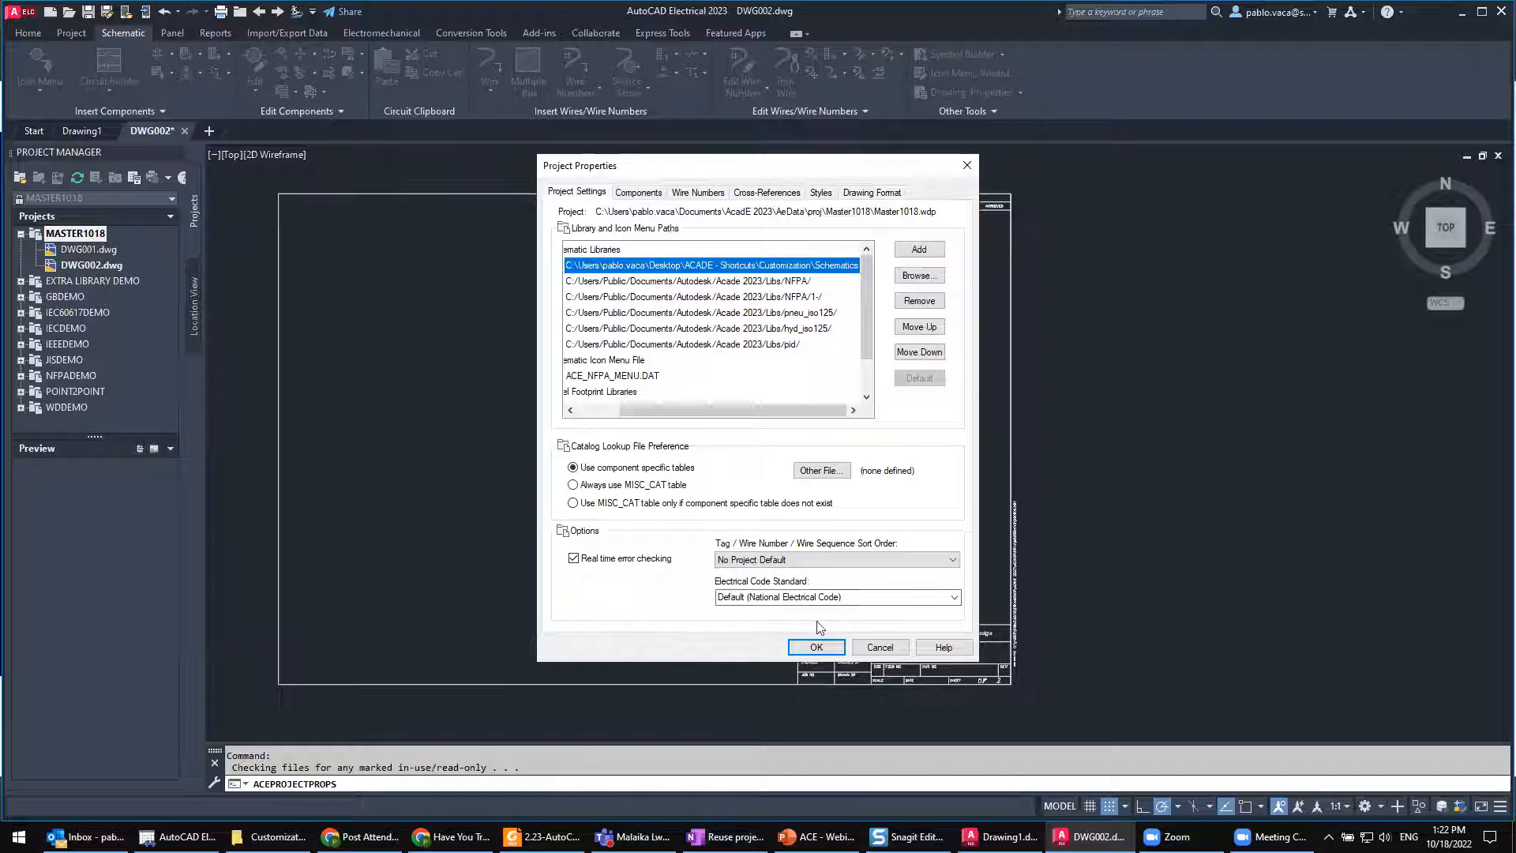
Step: Accept the Master1018 project property settings and briefly check the Customization folder before returning to the drawing
left_click(817, 648)
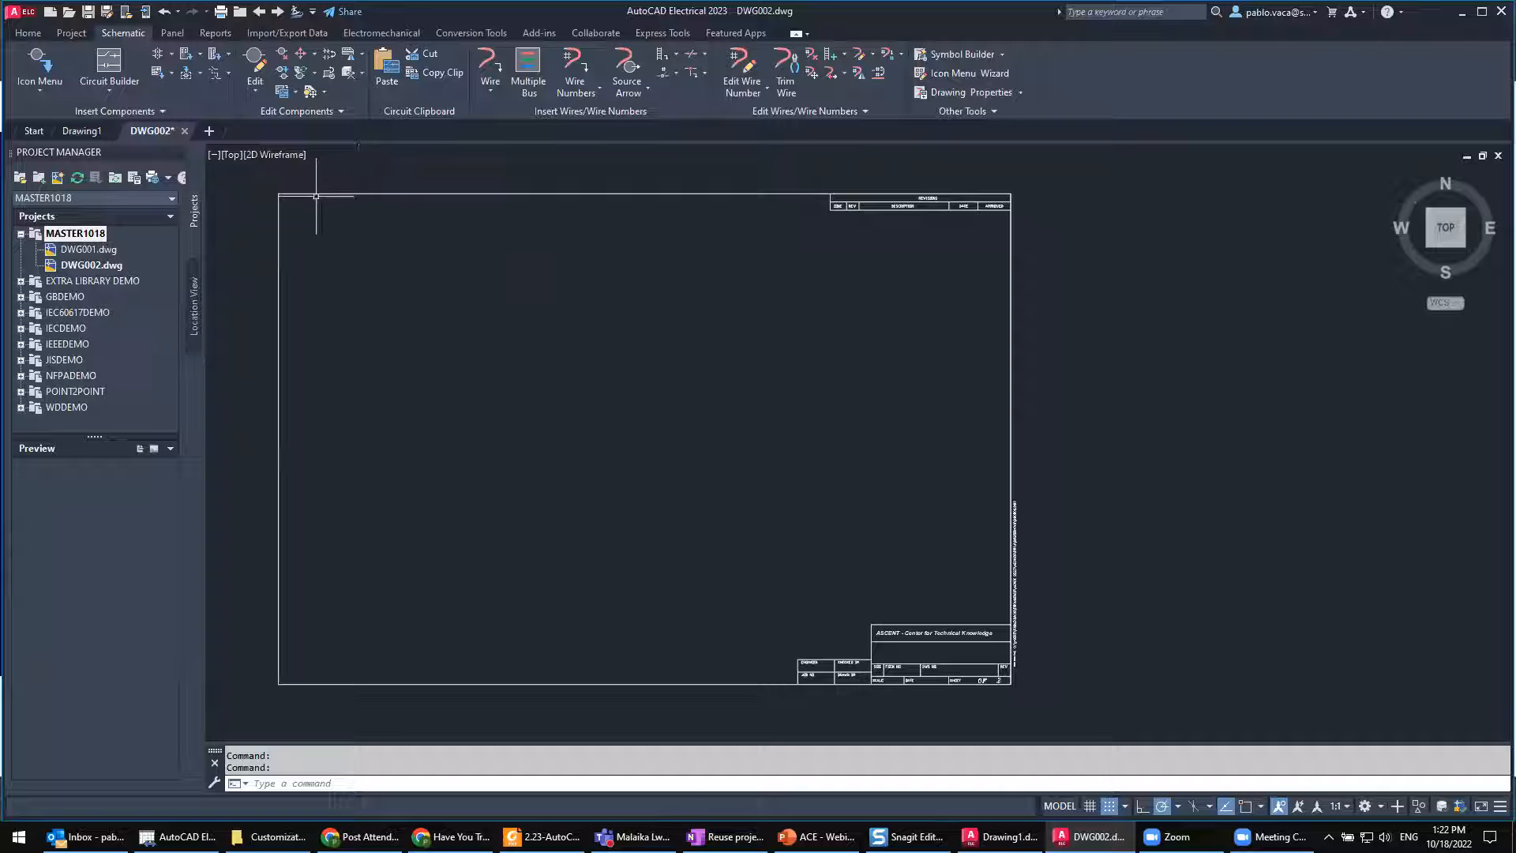
mouse_move(314, 194)
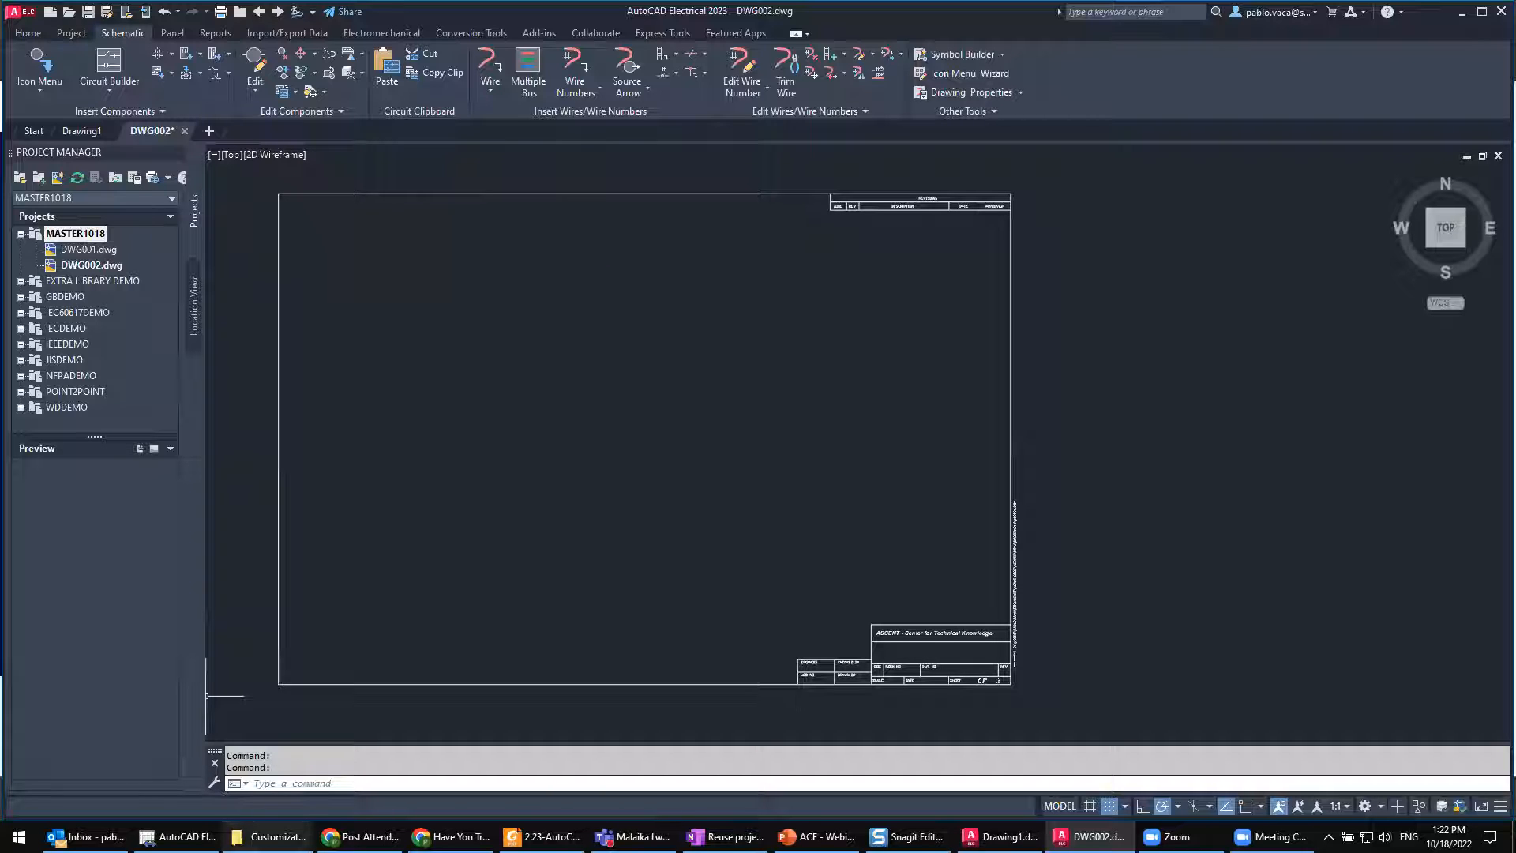
left_click(278, 837)
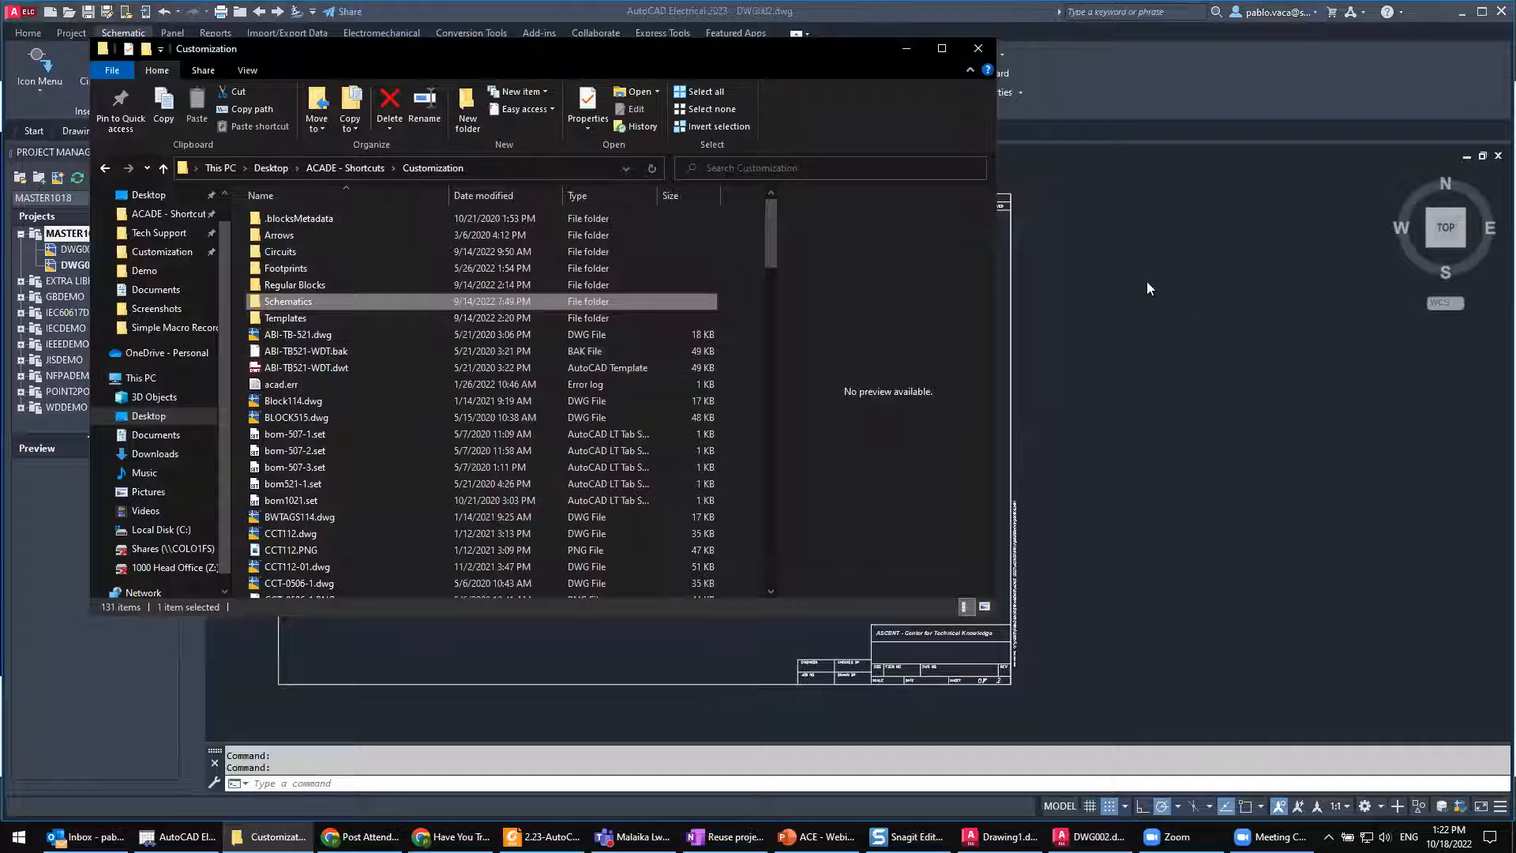
left_click(1160, 296)
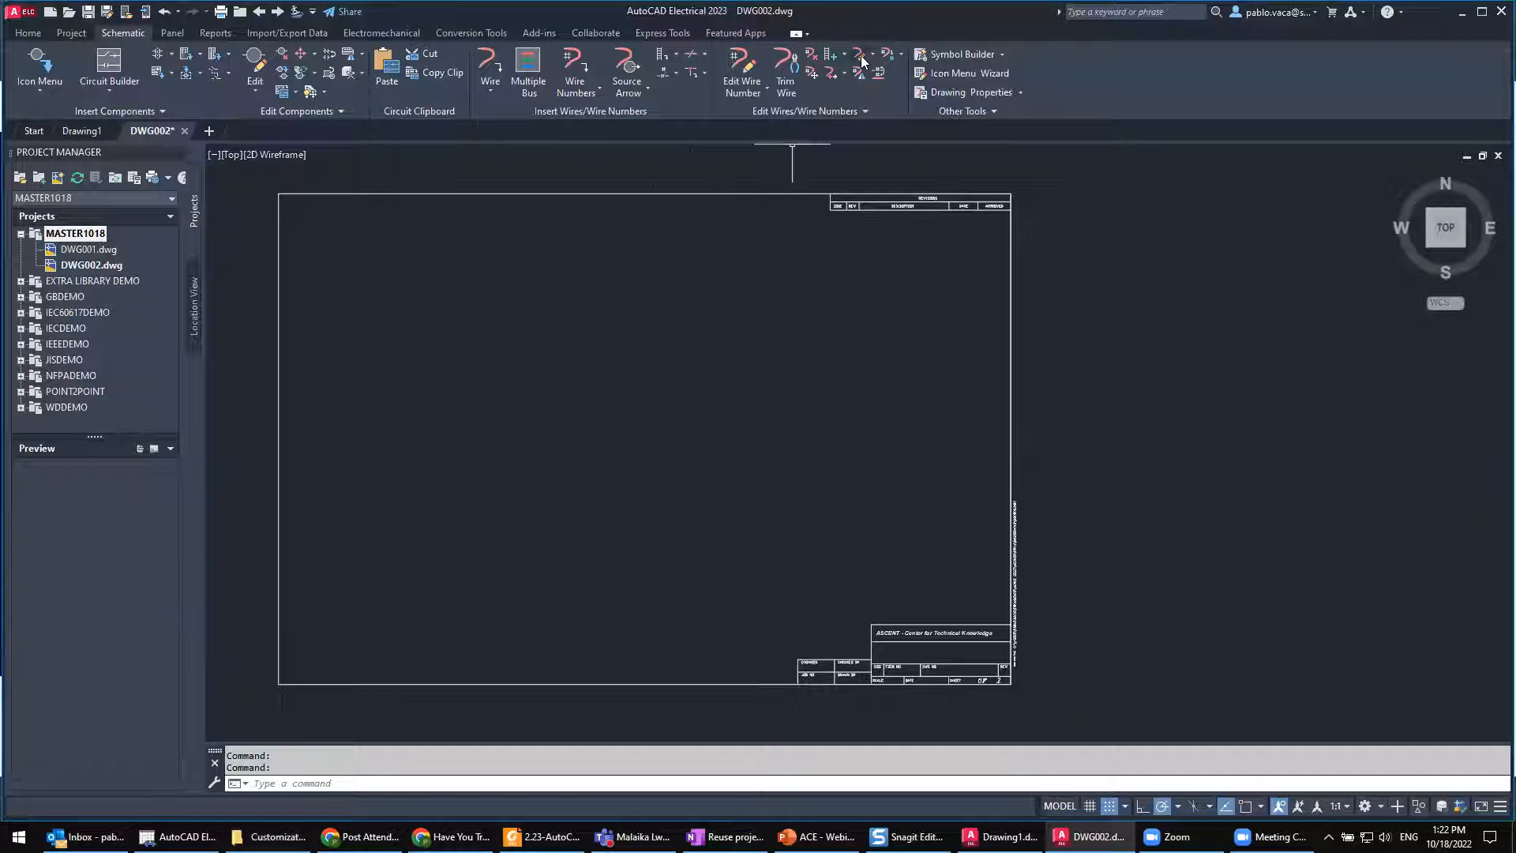
Step: Review the wire types defined in DWG002 and close the wire type editor without changes
key("ctrl")
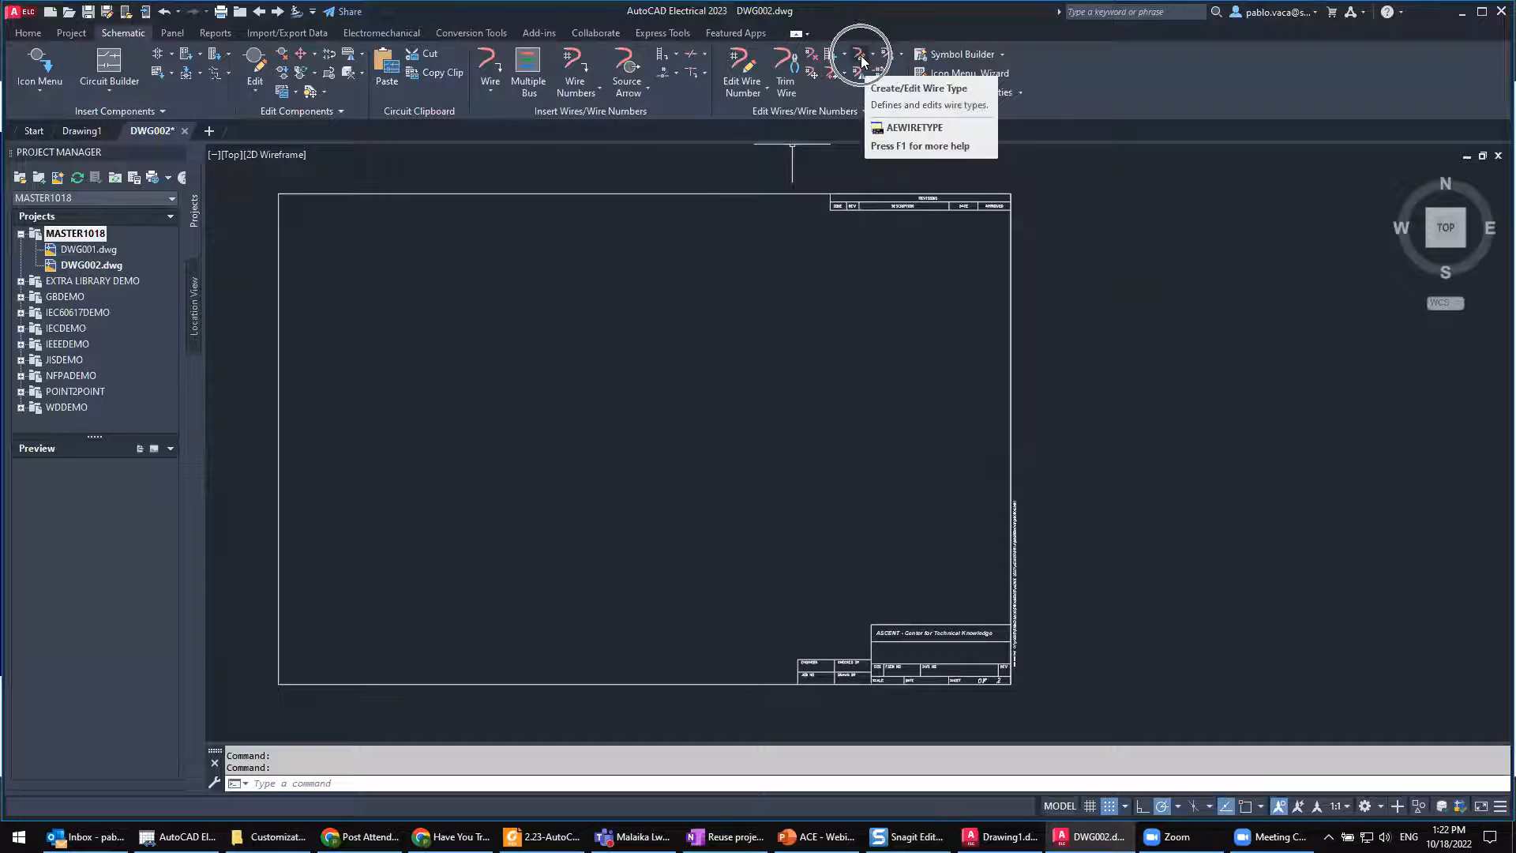
left_click(861, 62)
left_click(739, 235)
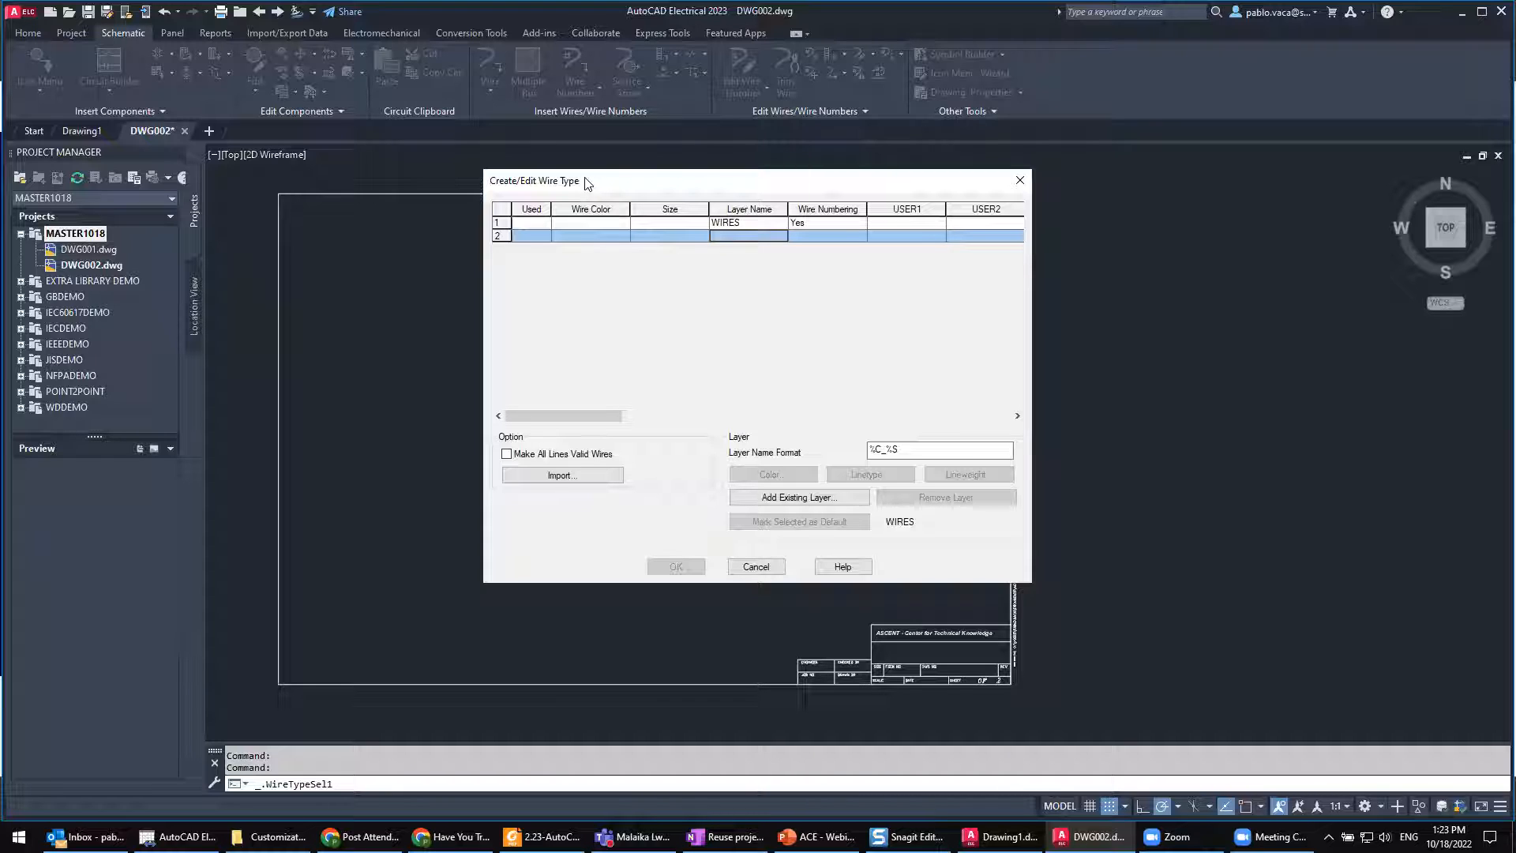
left_click(1016, 184)
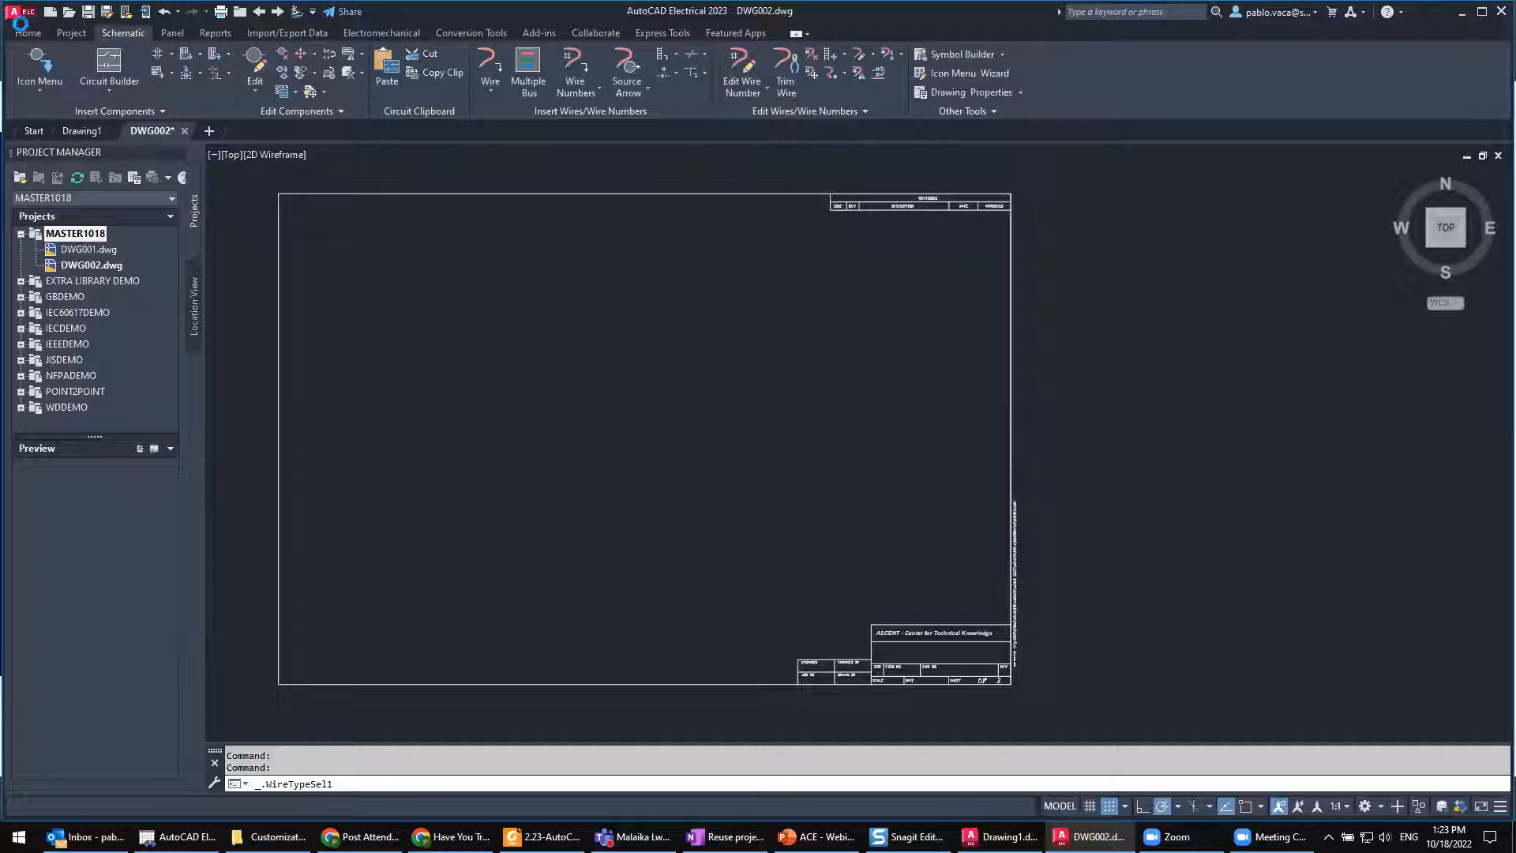
Step: Open the drawing template Electrical_template.dwt from the AutoCAD Electrical 2023 Fundamentals practice files folder on the C: drive
left_click(70, 15)
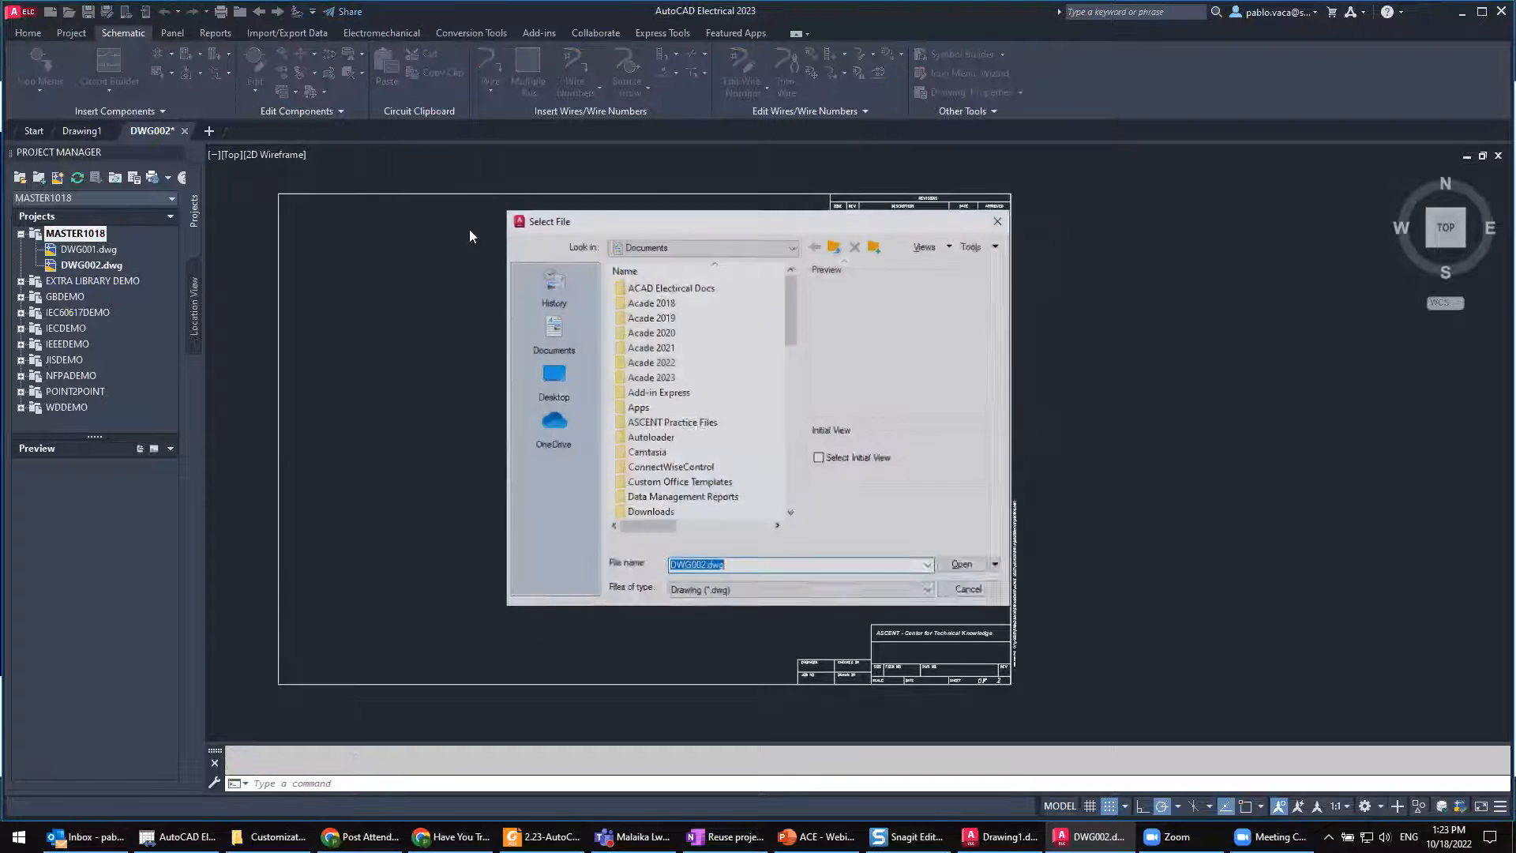
left_click(738, 592)
left_click(742, 637)
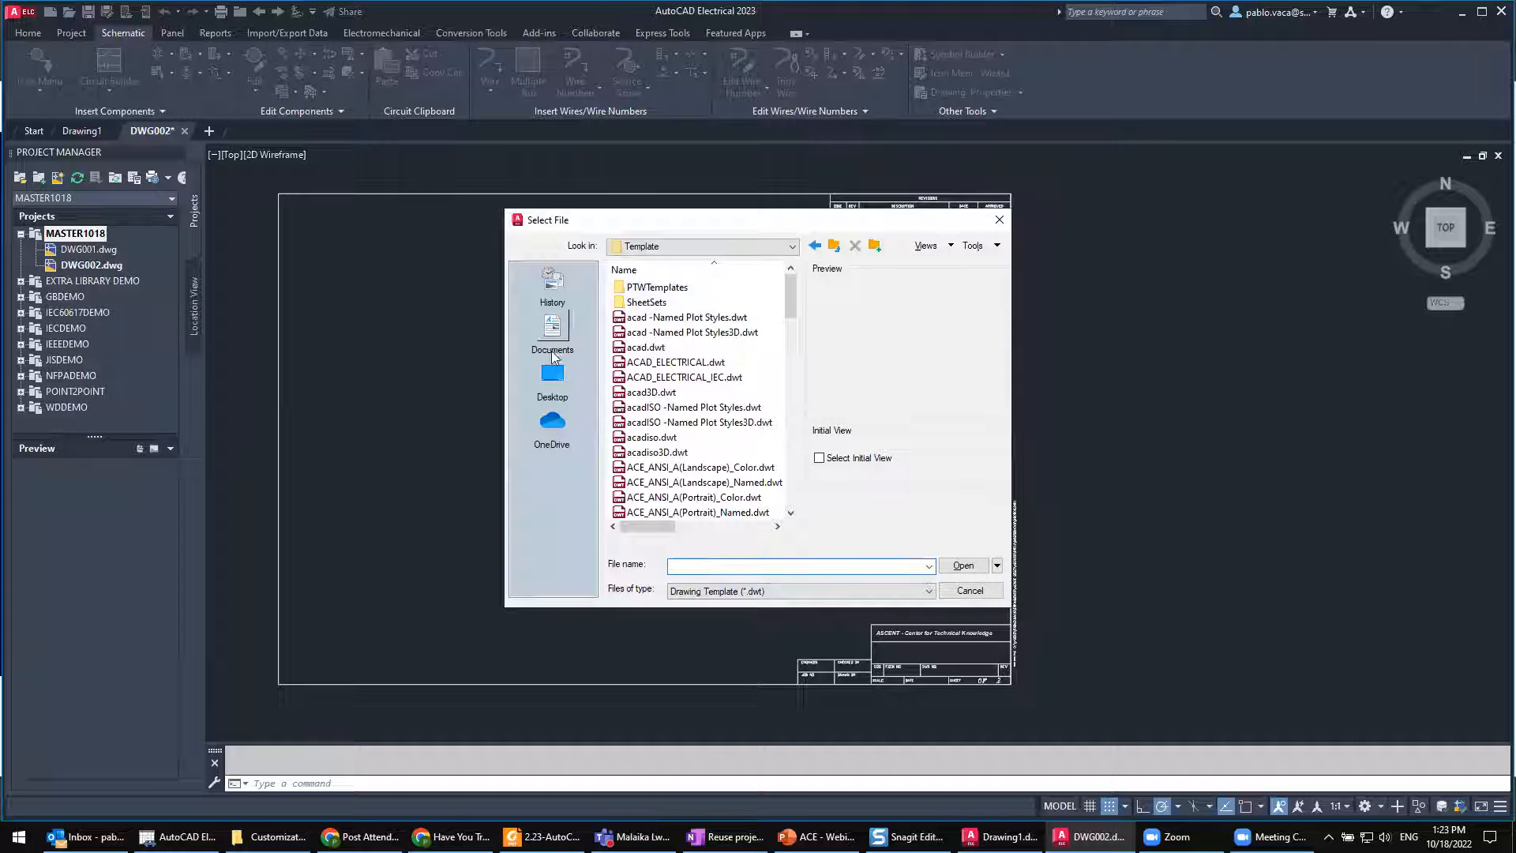
left_click(551, 378)
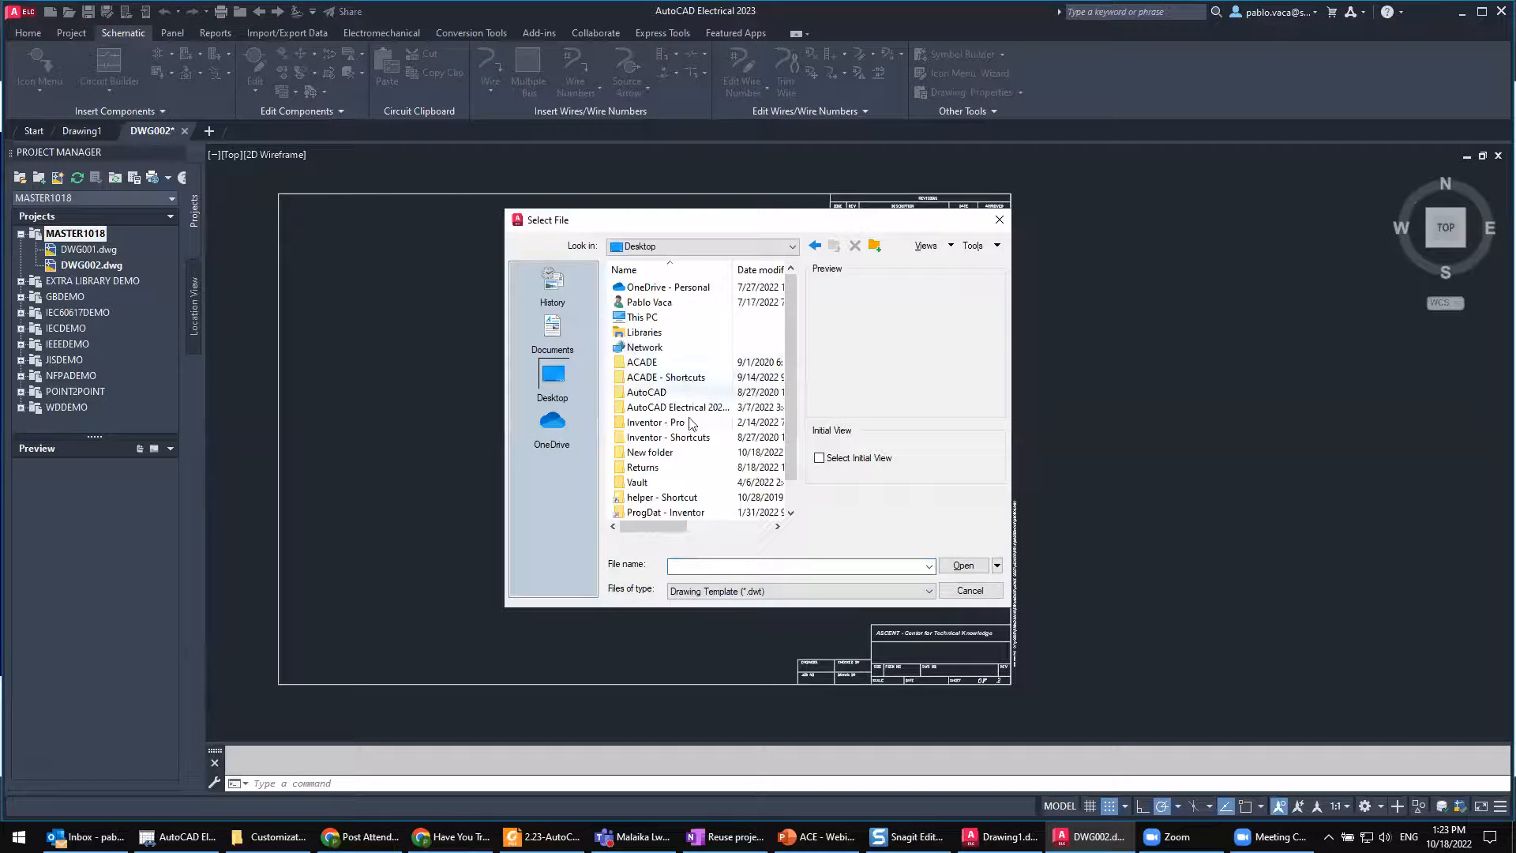
double_click(643, 316)
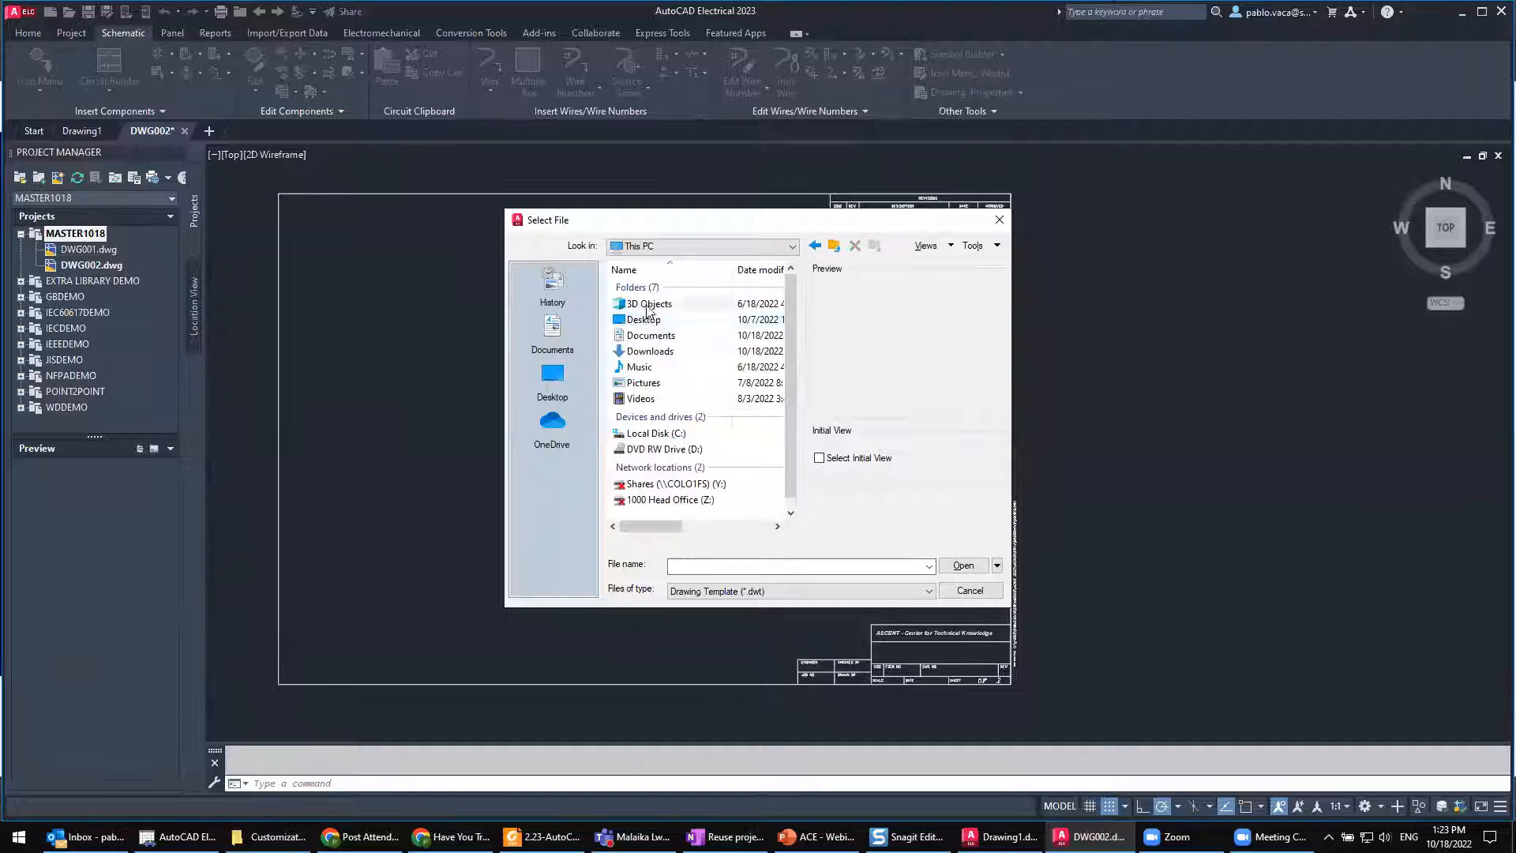
double_click(670, 433)
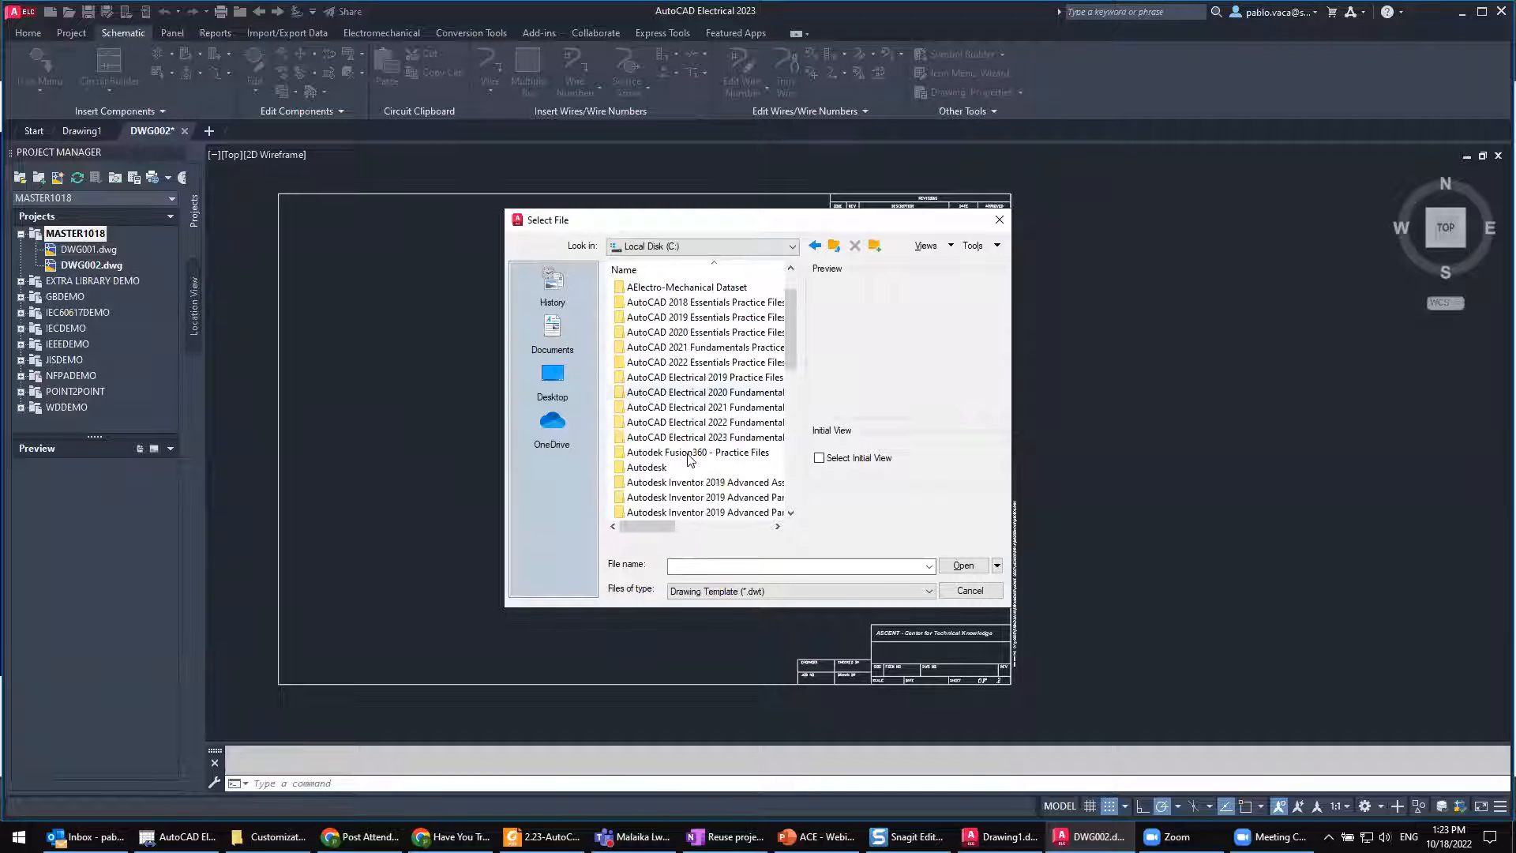
double_click(695, 437)
left_click(695, 498)
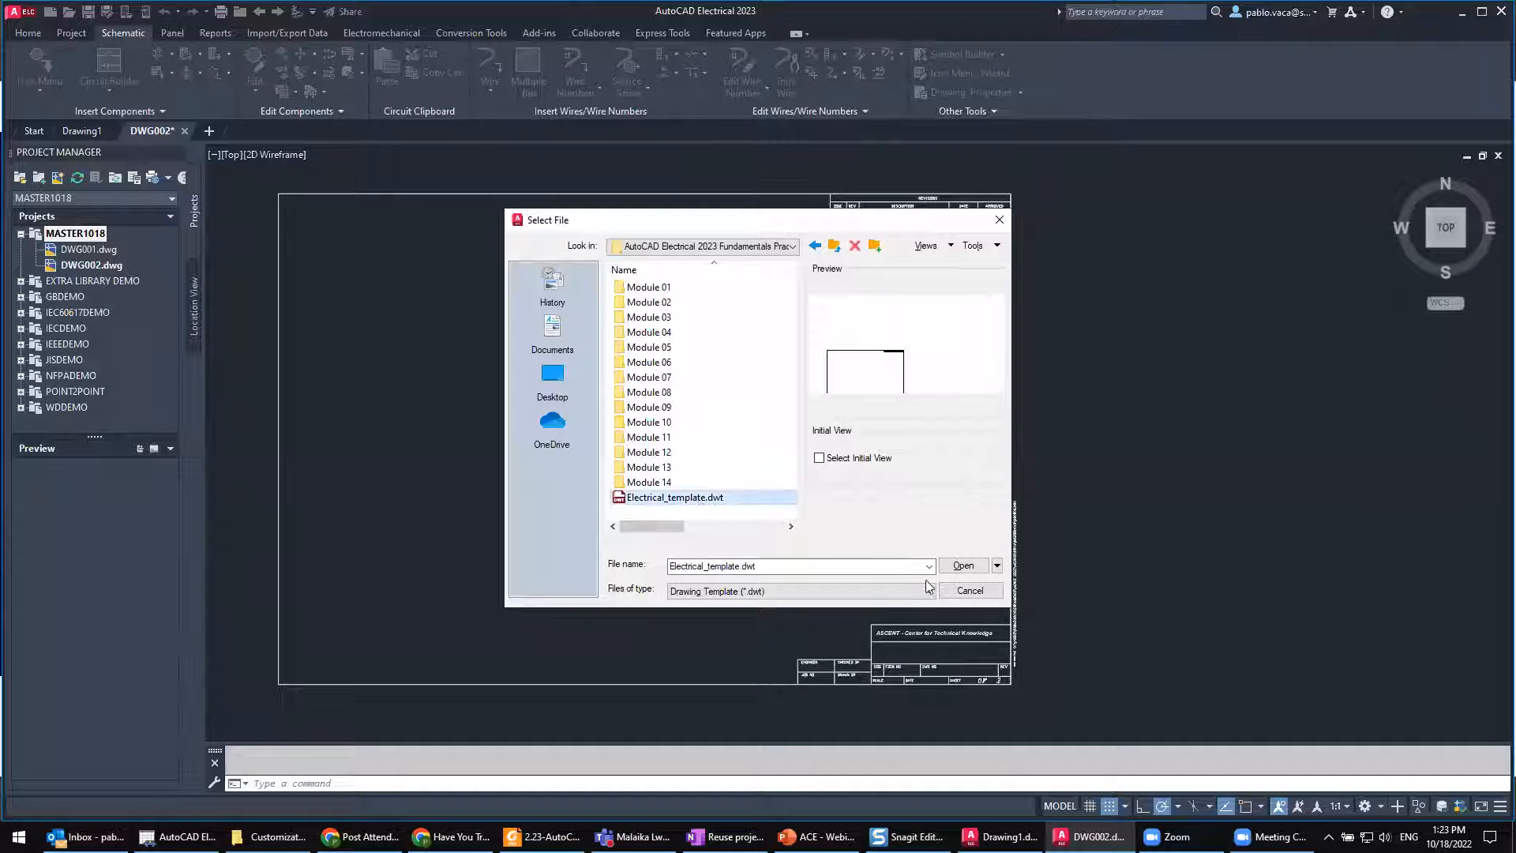
left_click(959, 564)
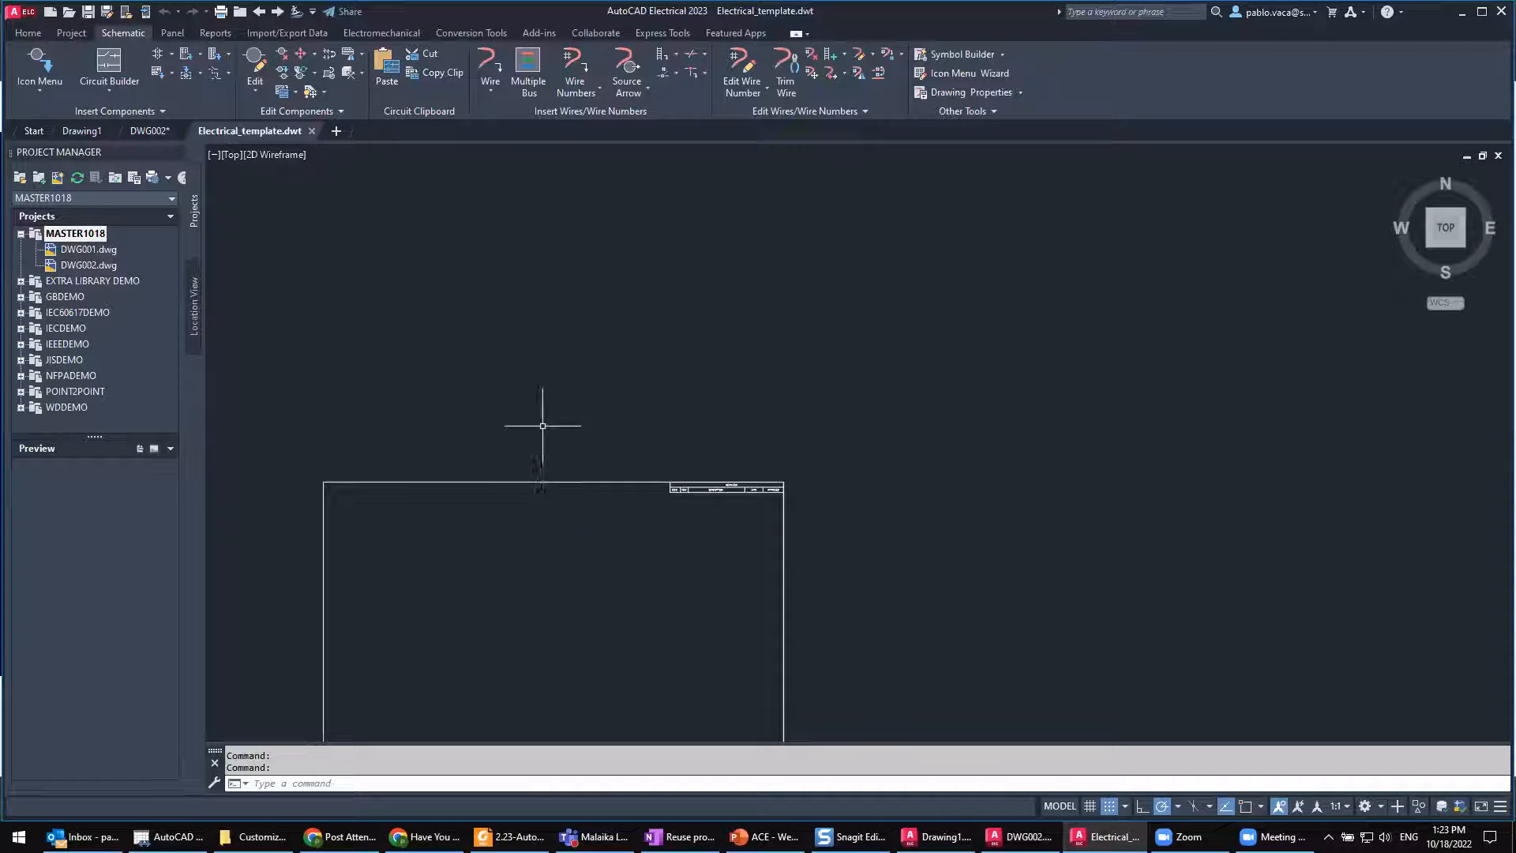
Step: Check the wire types defined in the electrical template, close the list unchanged, and inspect the template's border
middle_click_drag(543, 427, 608, 261)
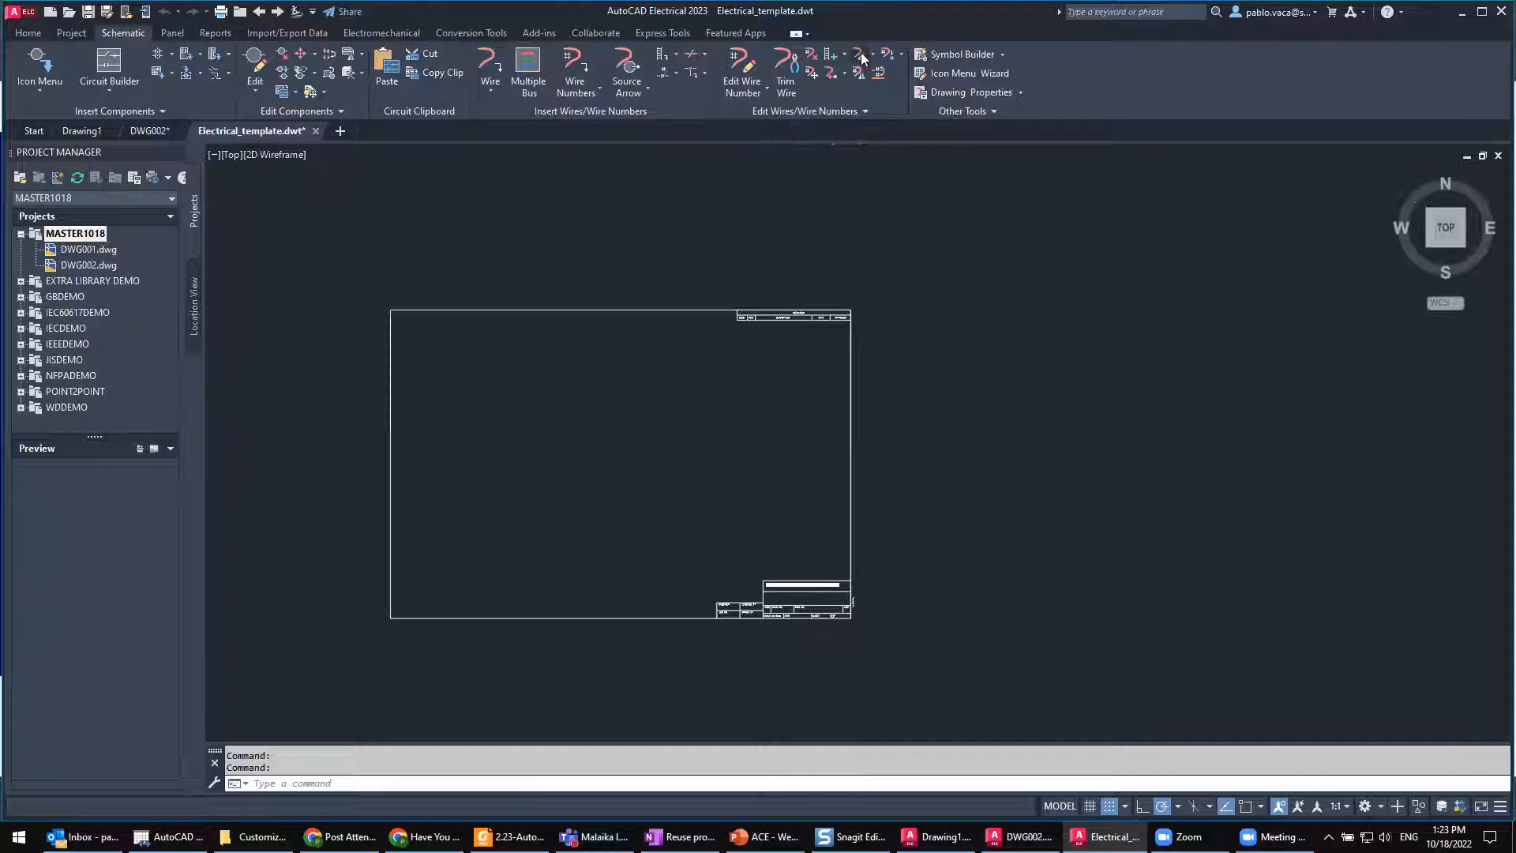
left_click(861, 52)
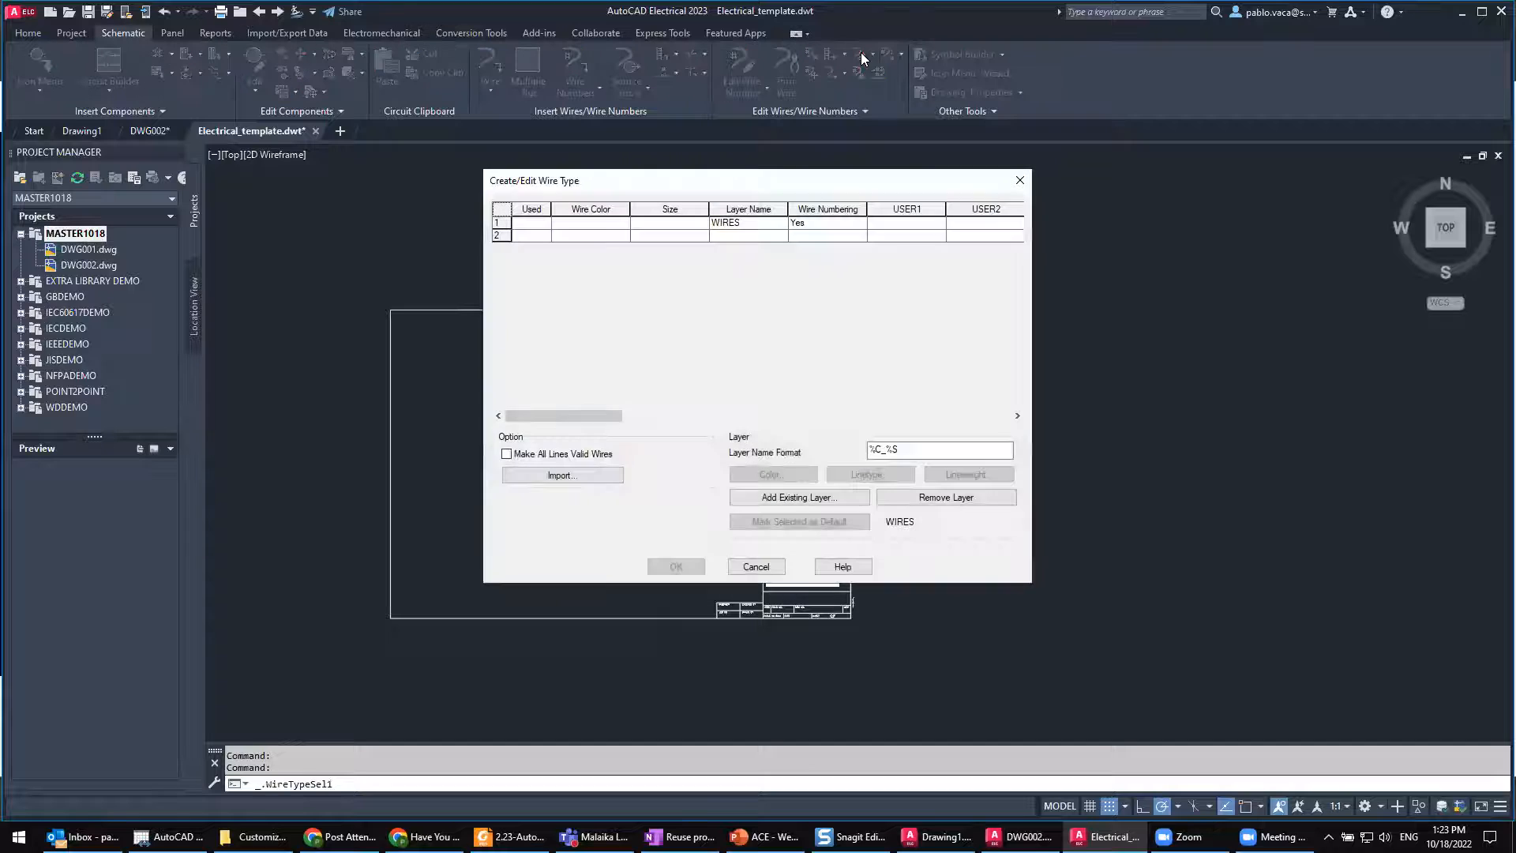
left_click(1020, 181)
scroll(485, 342, "up", 2)
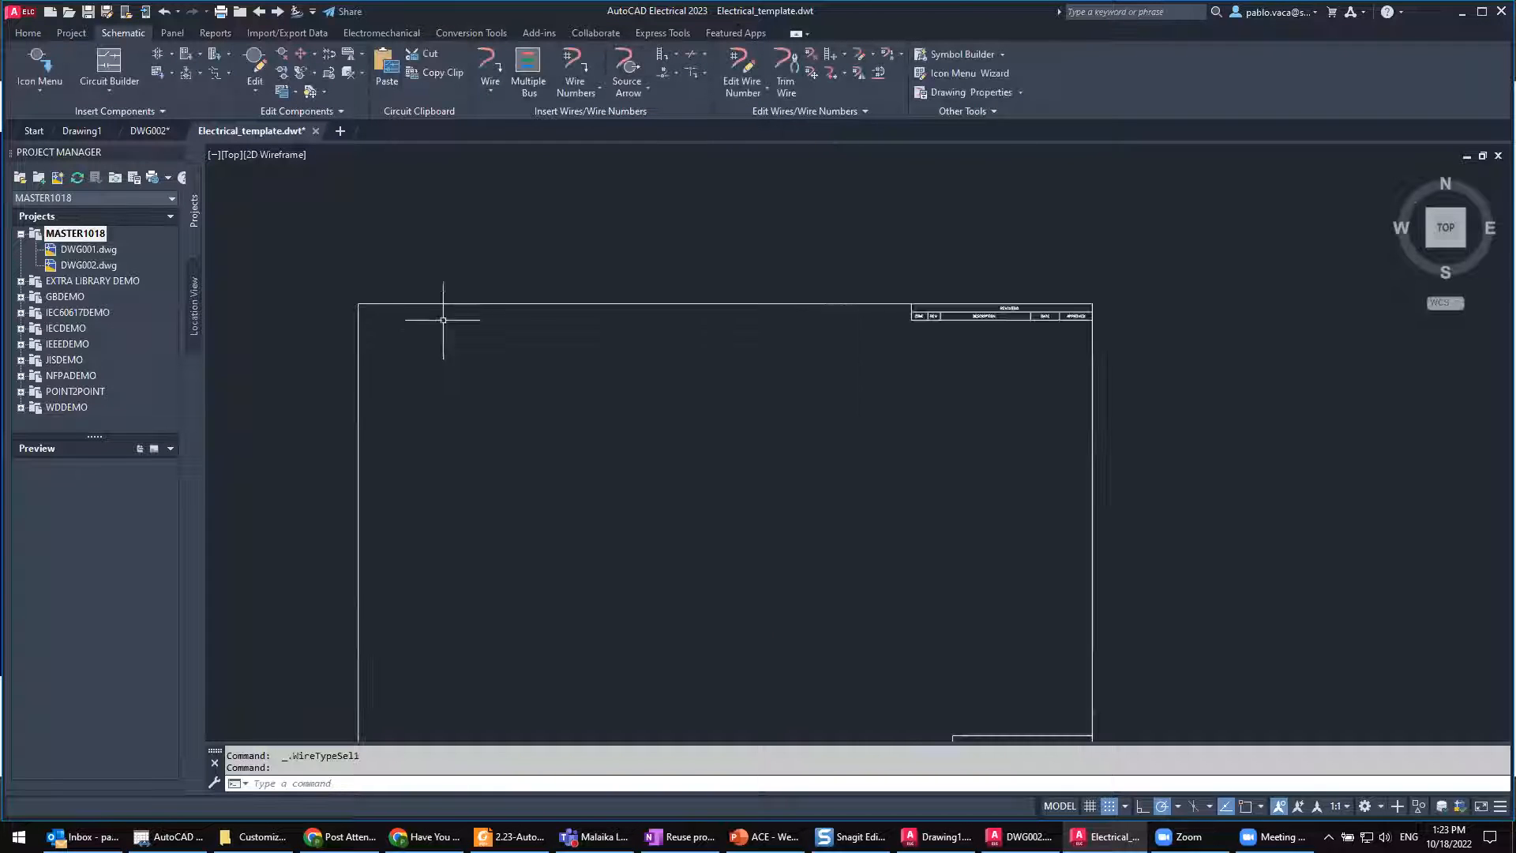
middle_click_drag(486, 342, 464, 247)
scroll(464, 244, "up", 2)
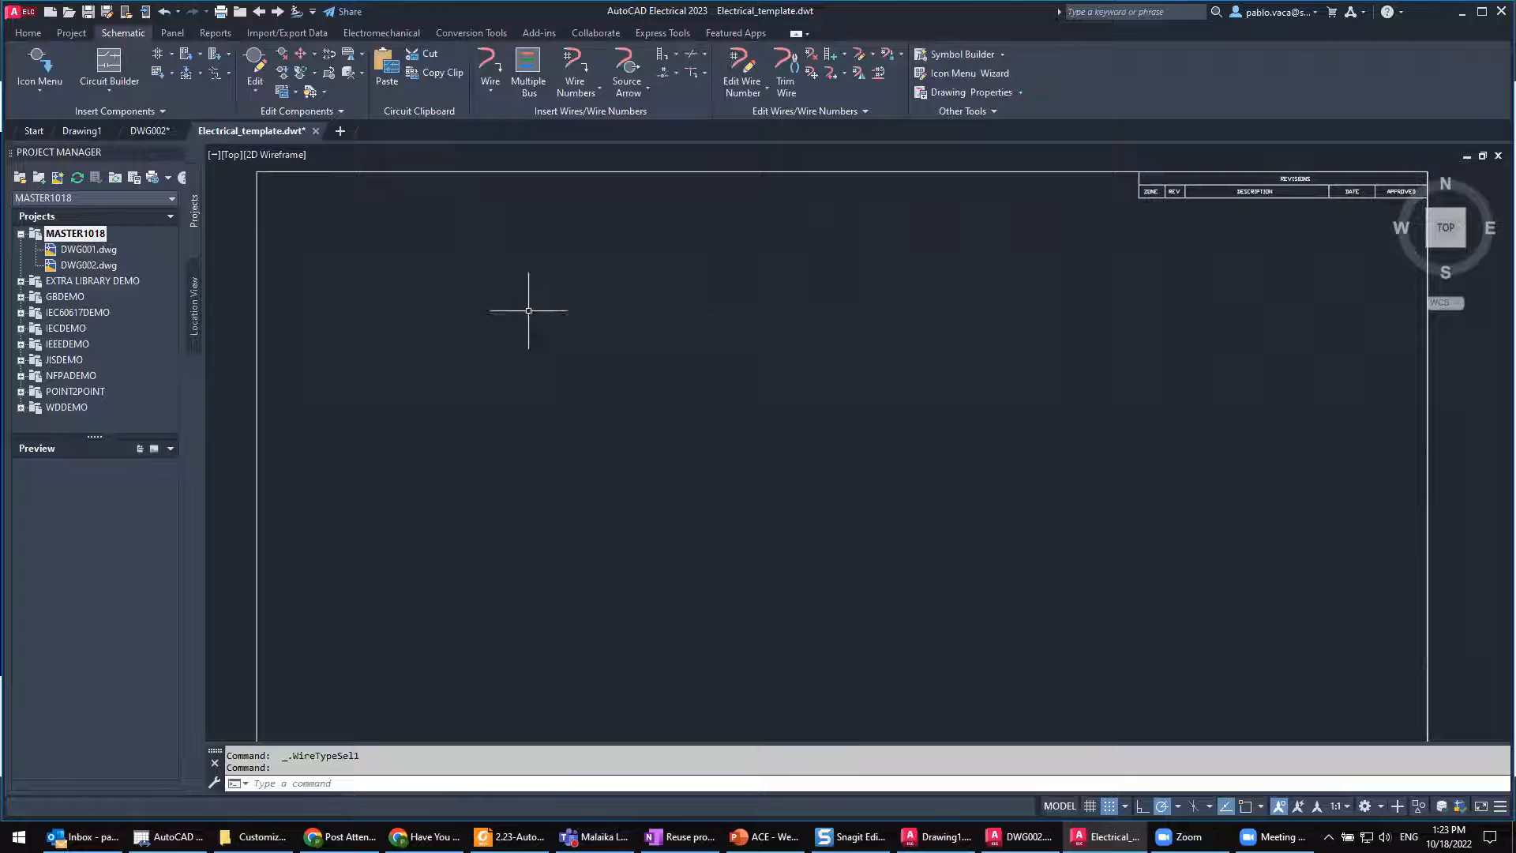
scroll(686, 319, "down", 2)
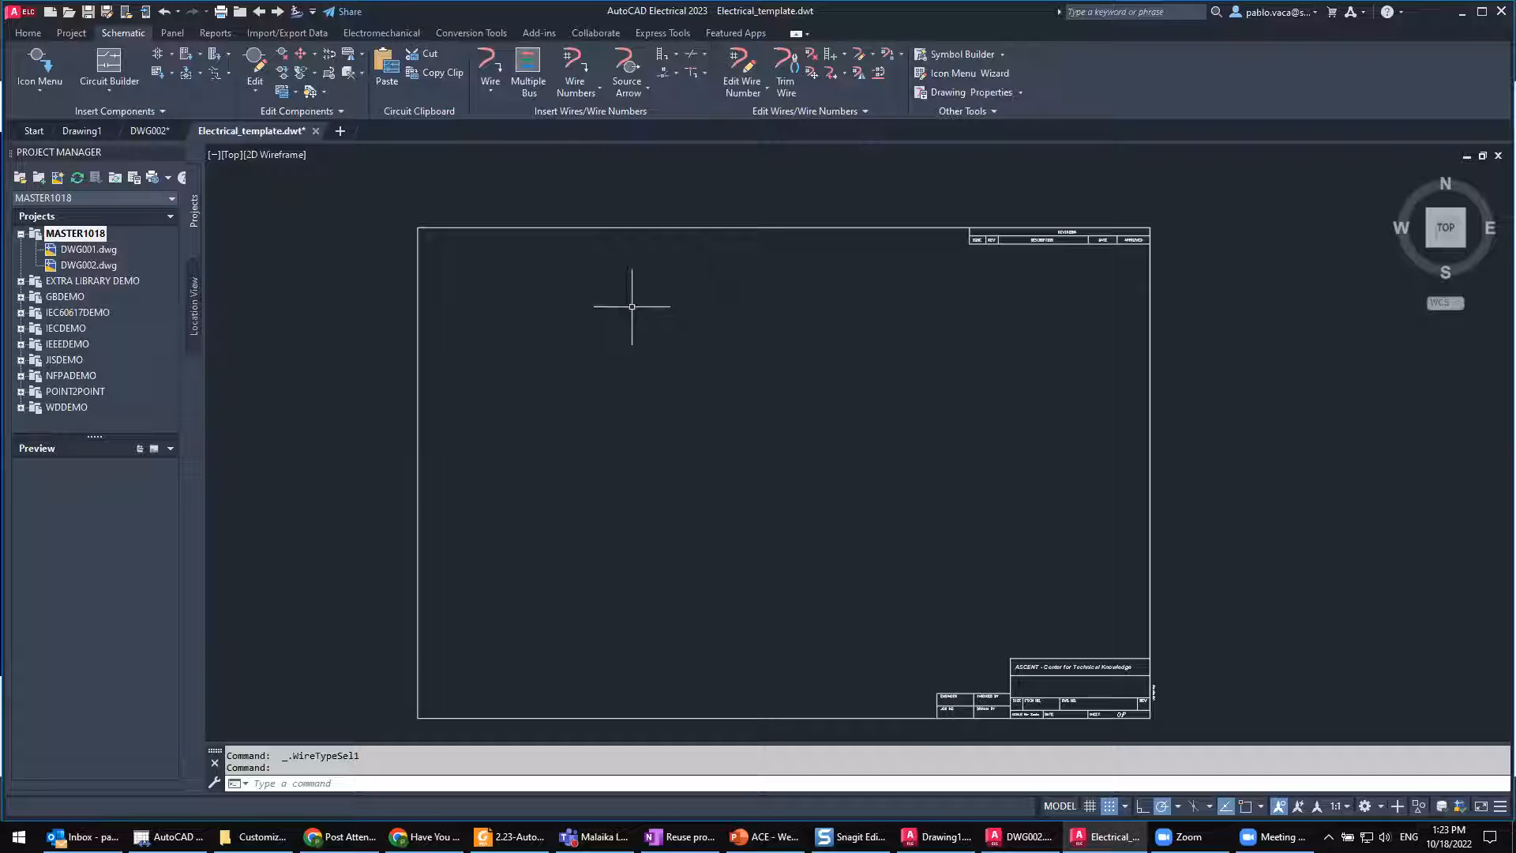
Step: Import the BLK 14AWG, WHT 16AWG and RED 18AWG wire types from DEMO04.DWG in the Demo project into the template
left_click(872, 55)
left_click(900, 79)
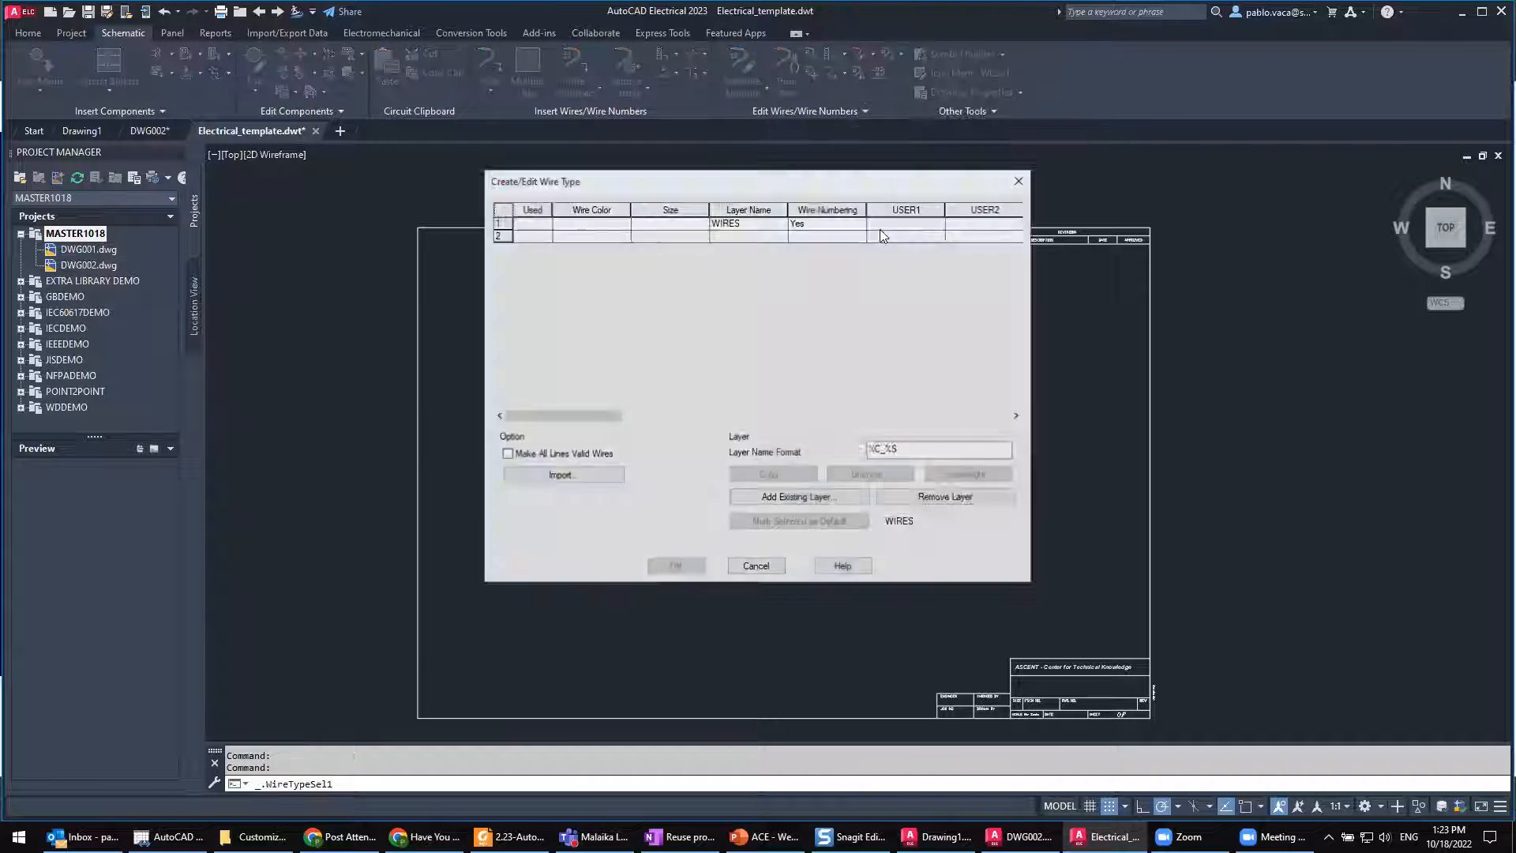
left_click(566, 476)
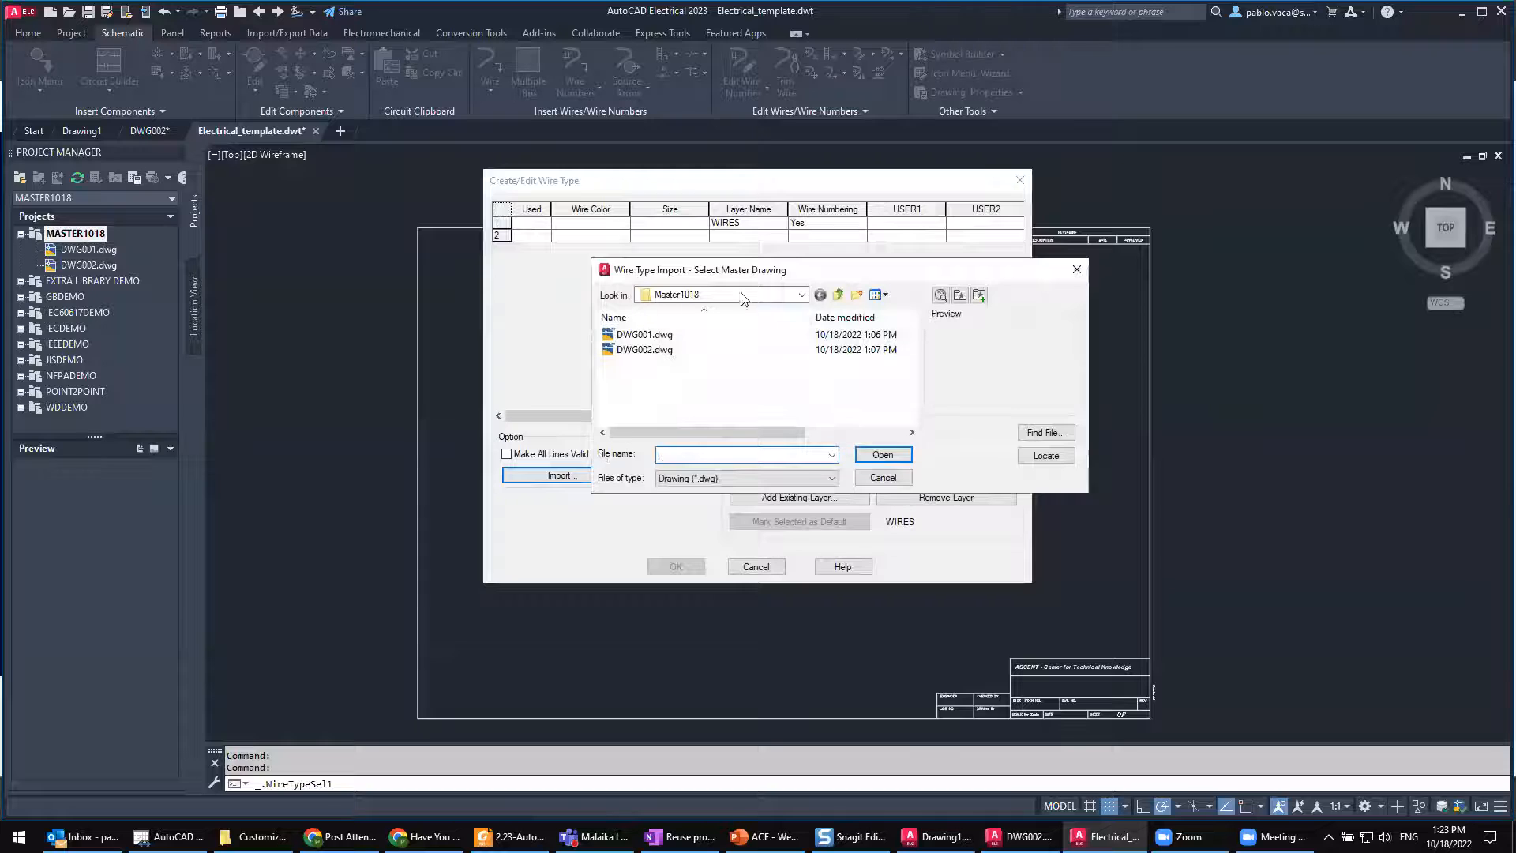
left_click(840, 297)
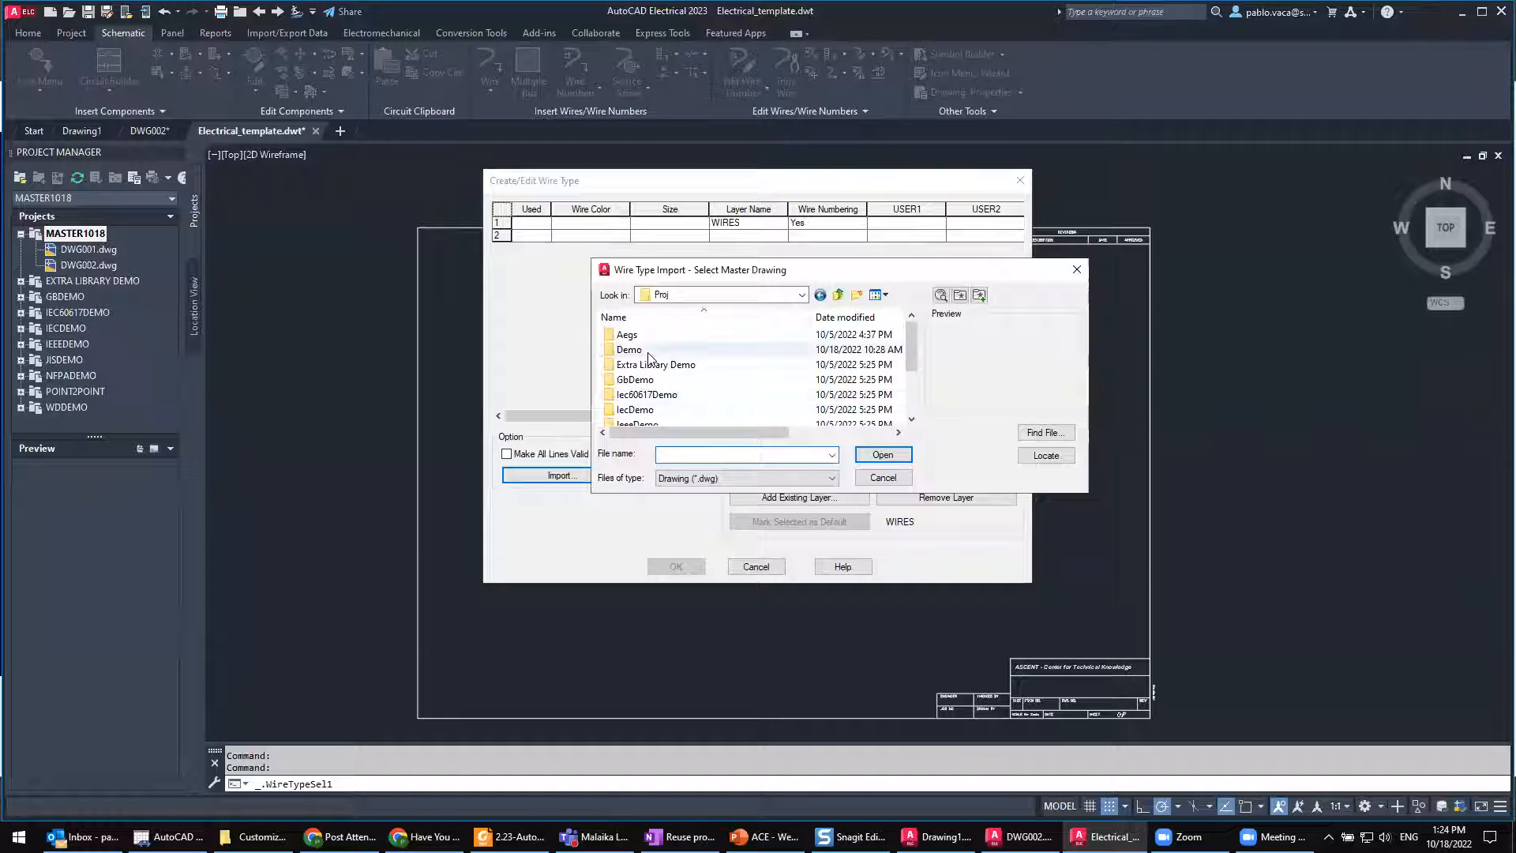
double_click(648, 351)
left_click(662, 379)
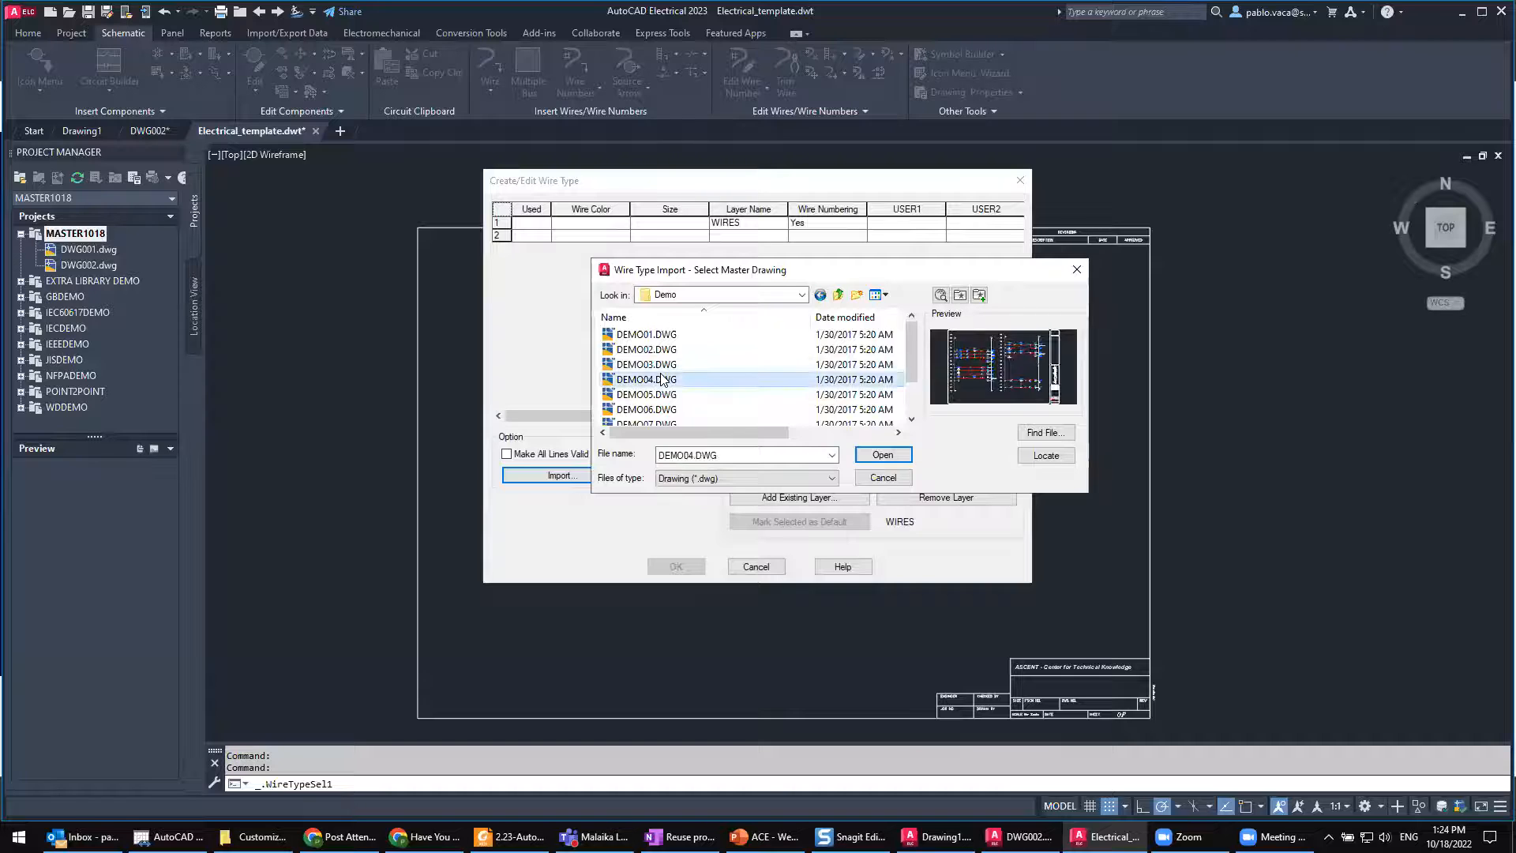
left_click(883, 455)
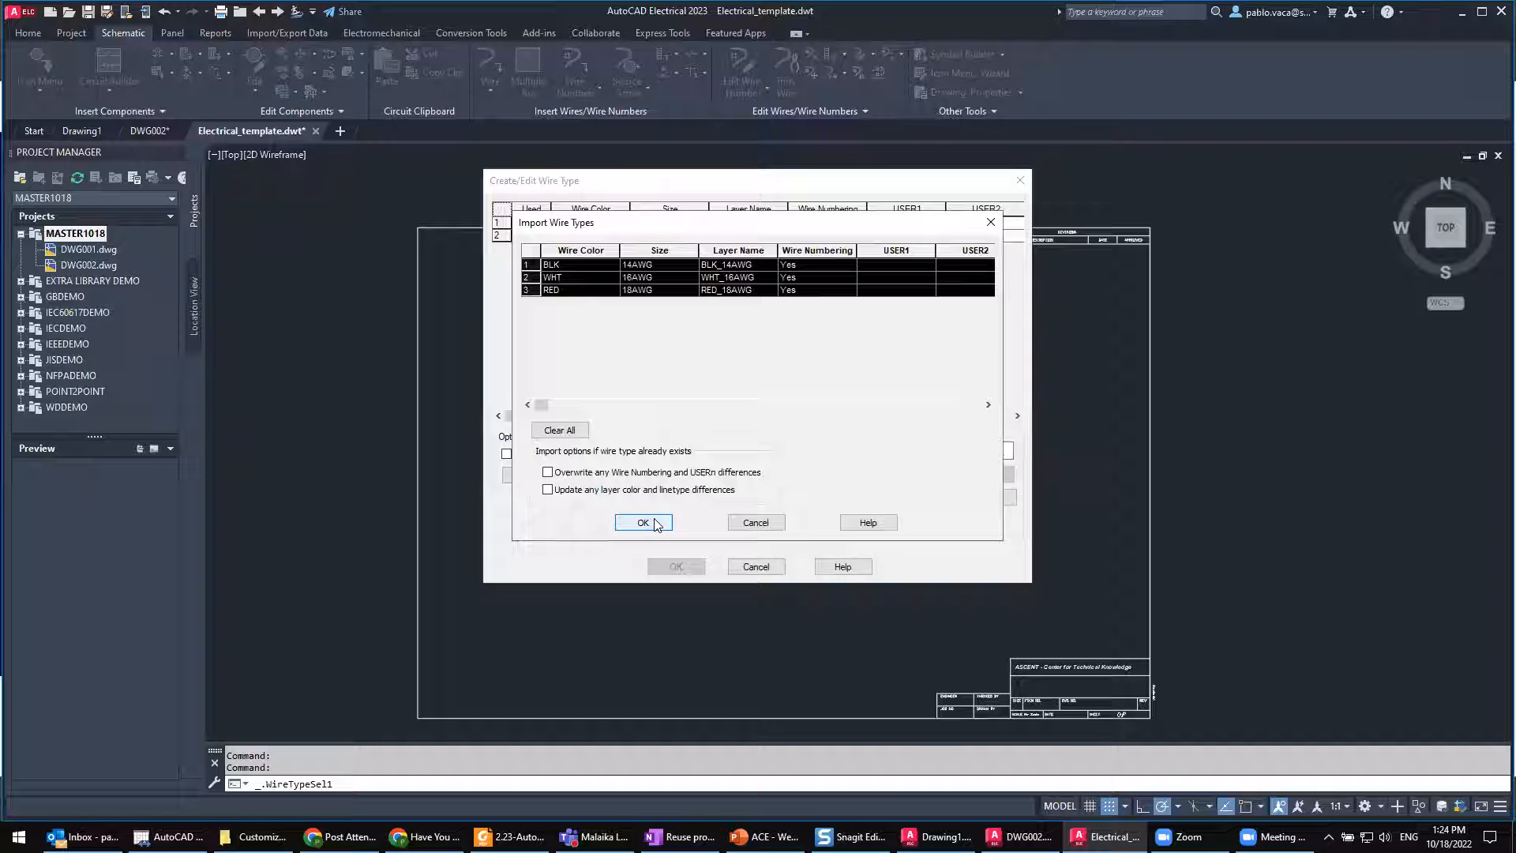
left_click(643, 523)
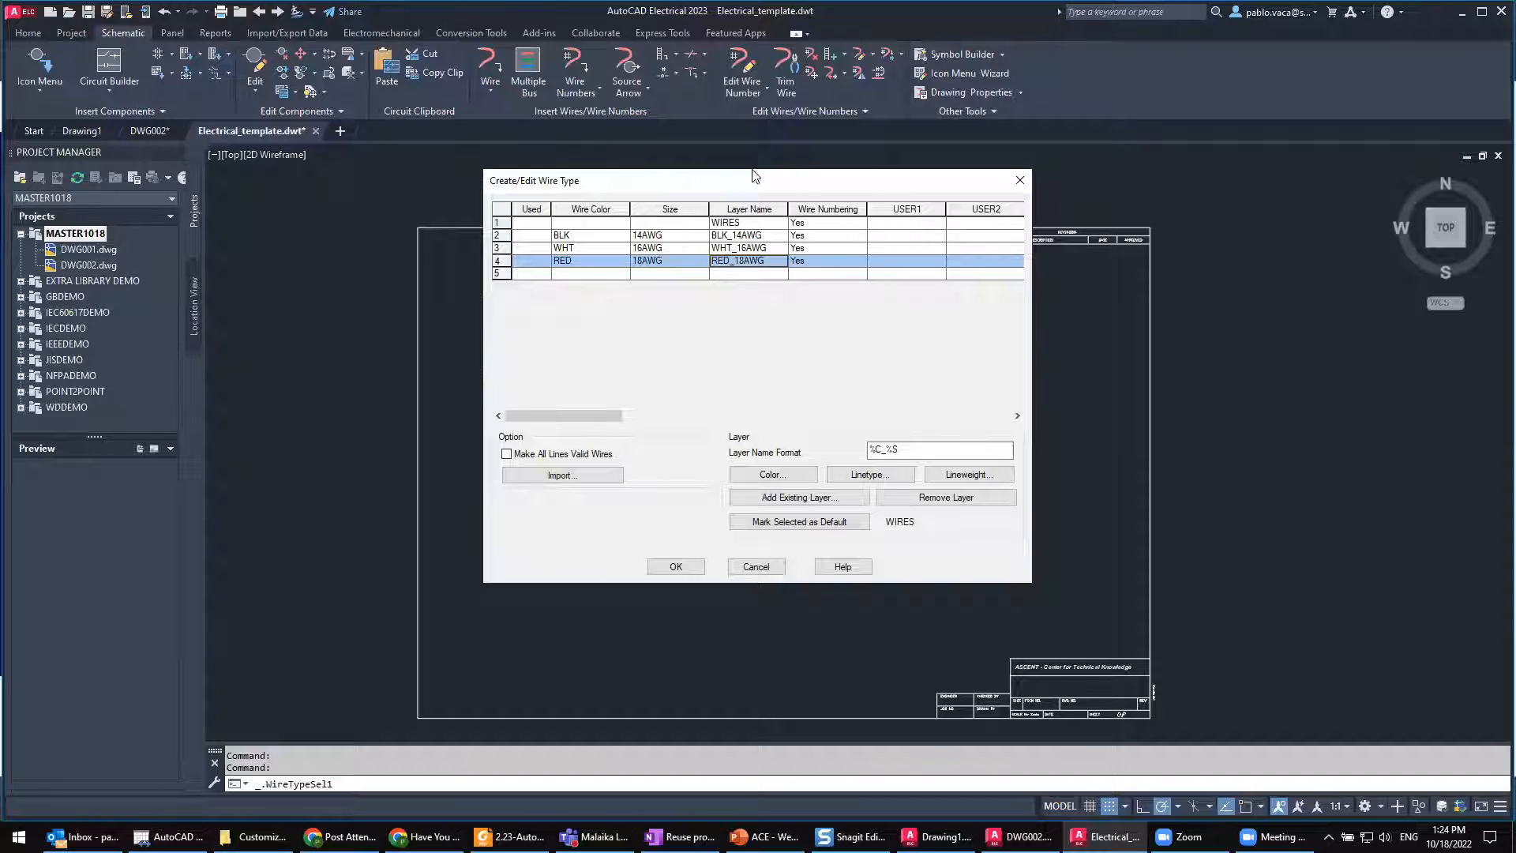
left_click(676, 567)
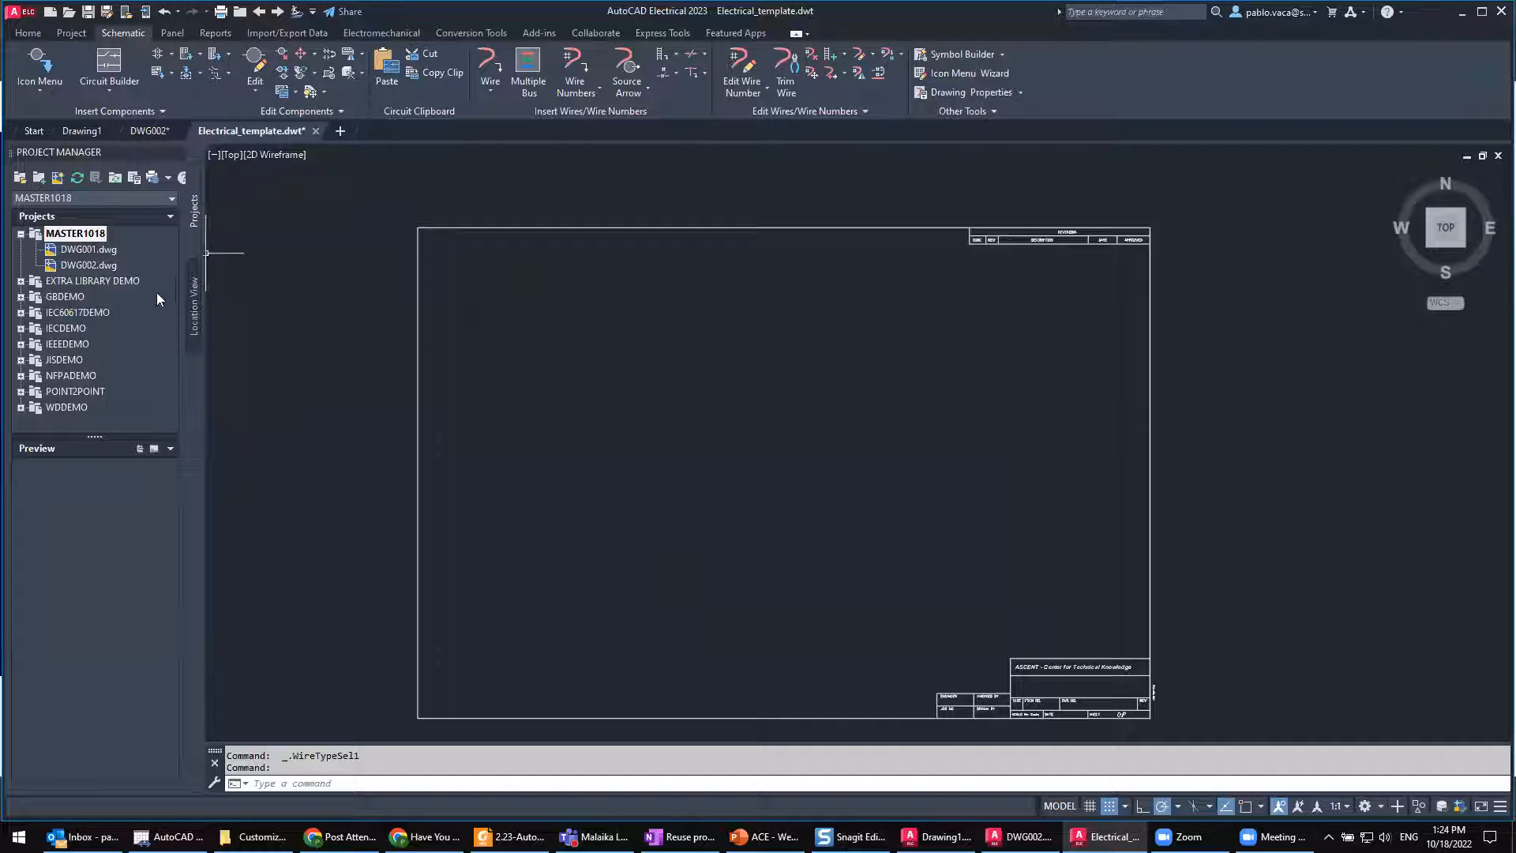
Step: Open the schematic component icon menu for a look and dismiss it without inserting a component
middle_click_drag(690, 303, 627, 283)
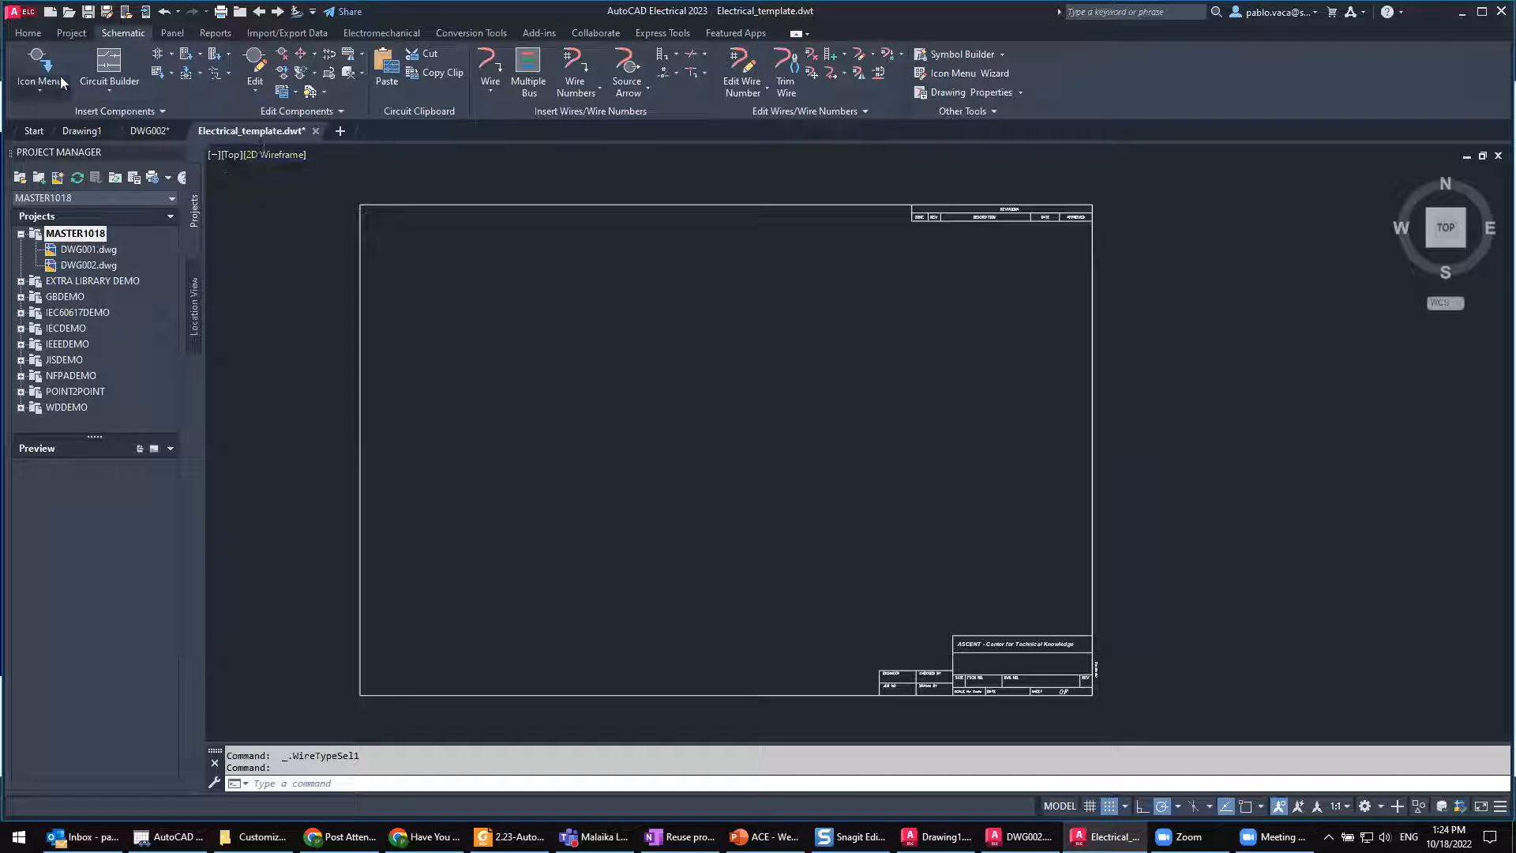
middle_click_drag(512, 392, 498, 339)
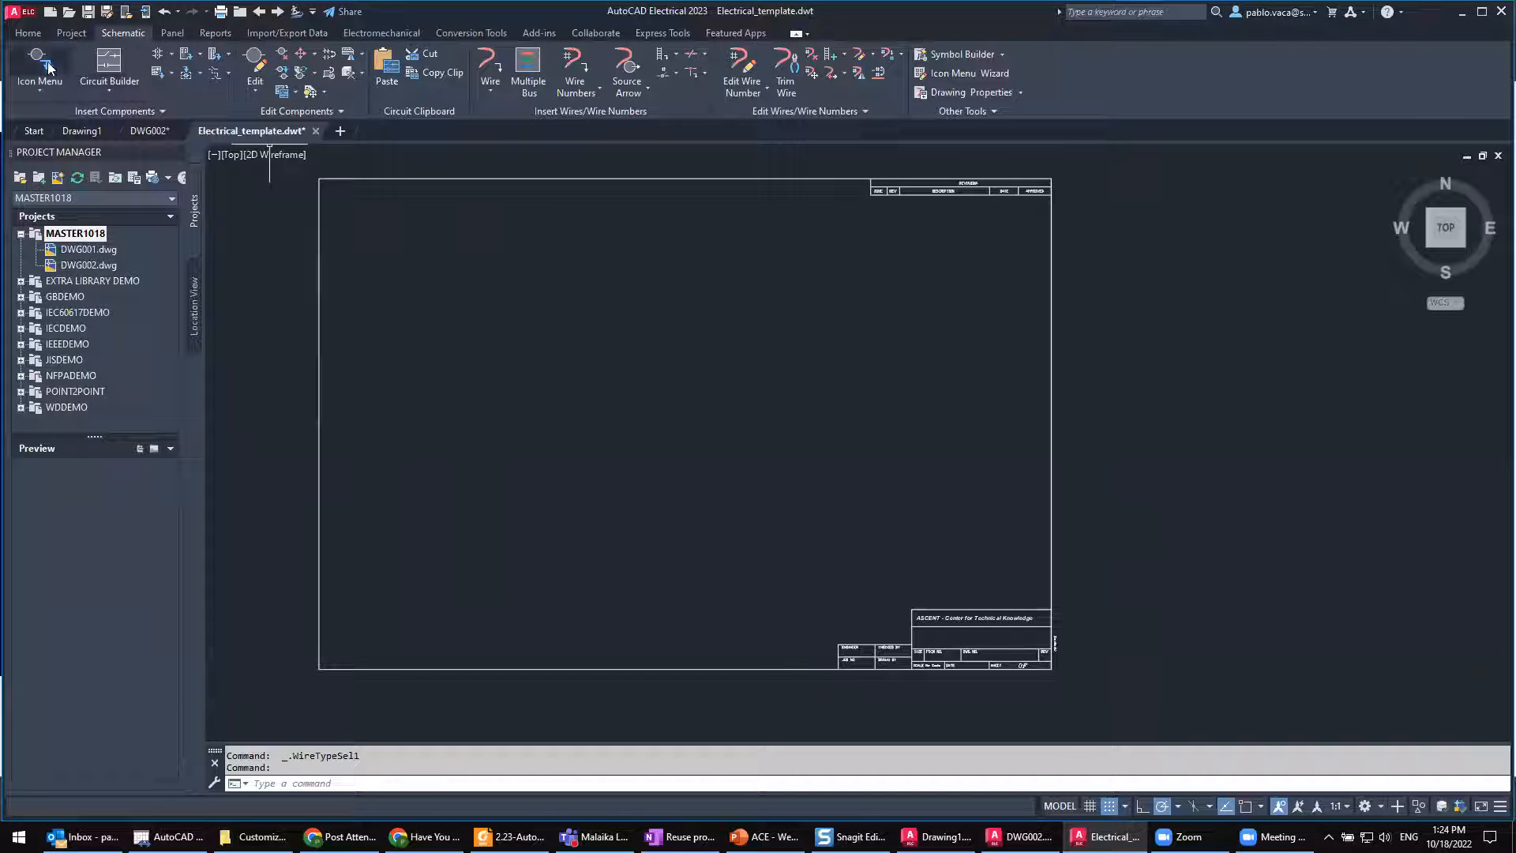
left_click(1084, 196)
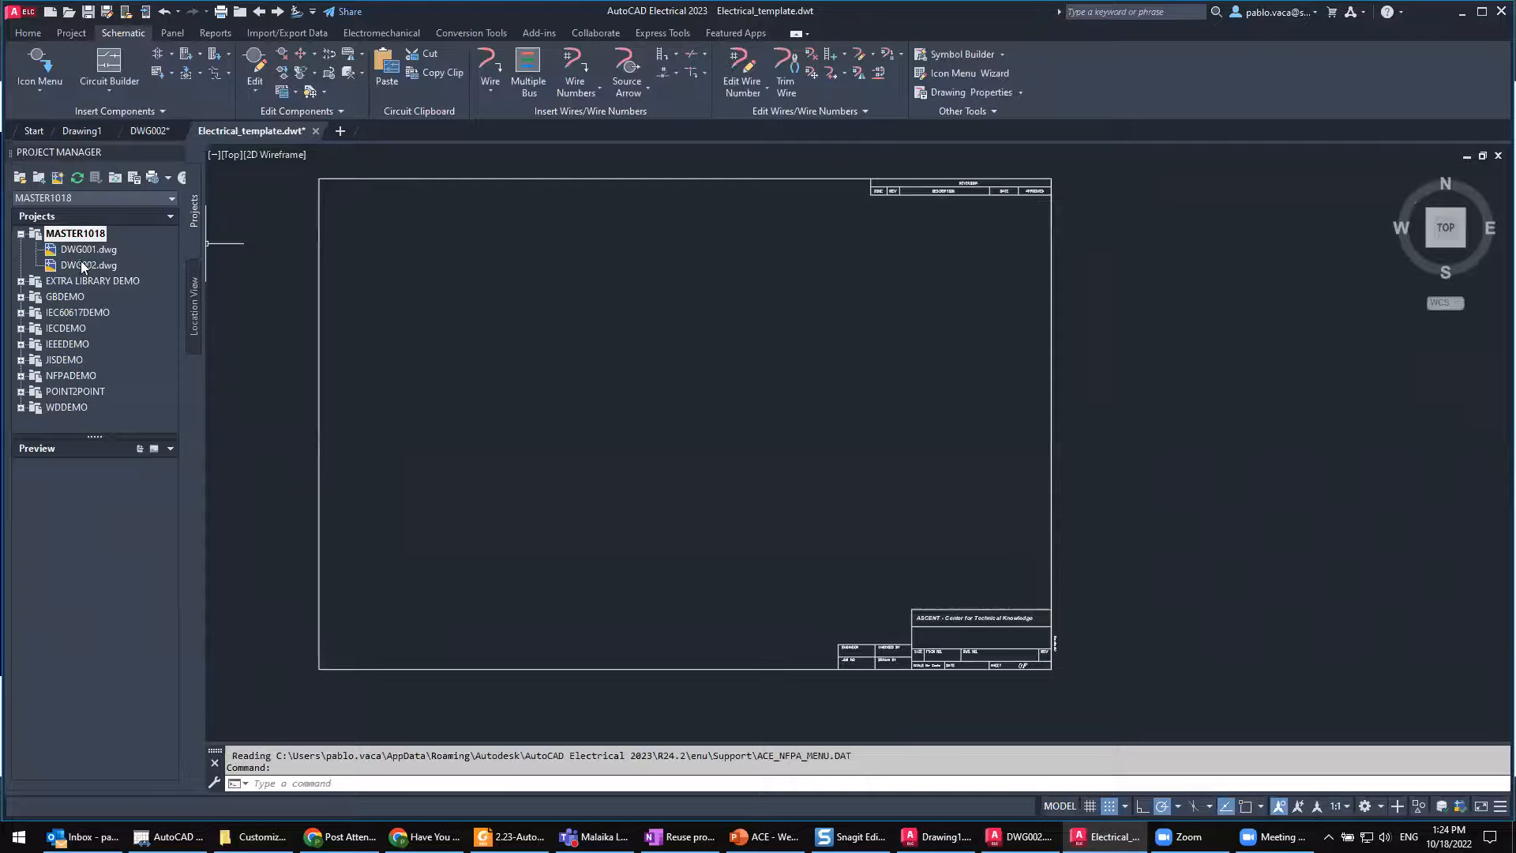
Step: Apply the project defaults to DWG002.dwg, and check the Insert Ladder settings without inserting a ladder
right_click(83, 267)
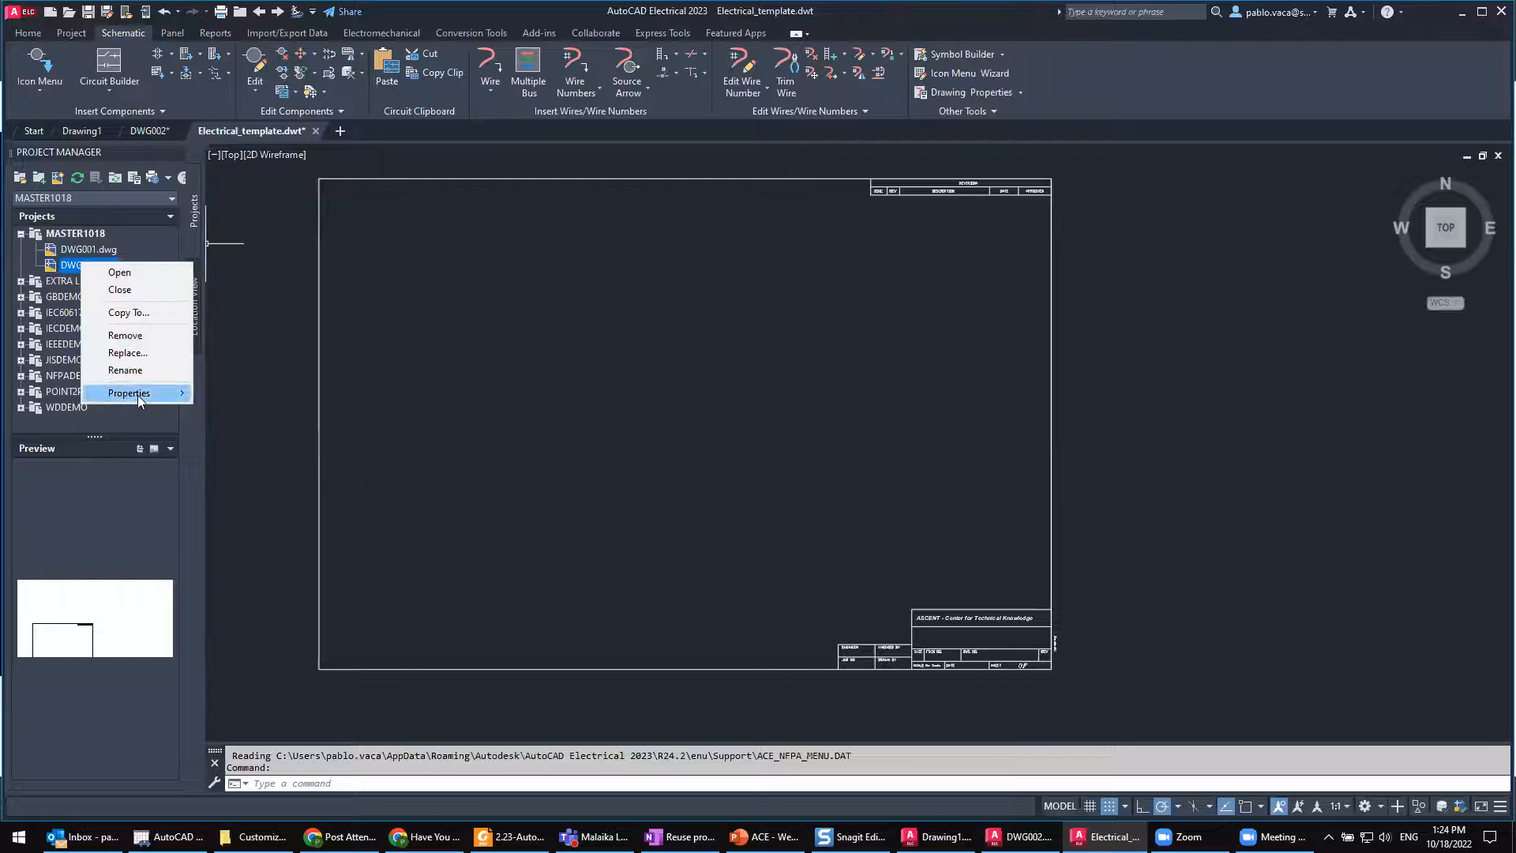
mouse_move(139, 395)
left_click(271, 410)
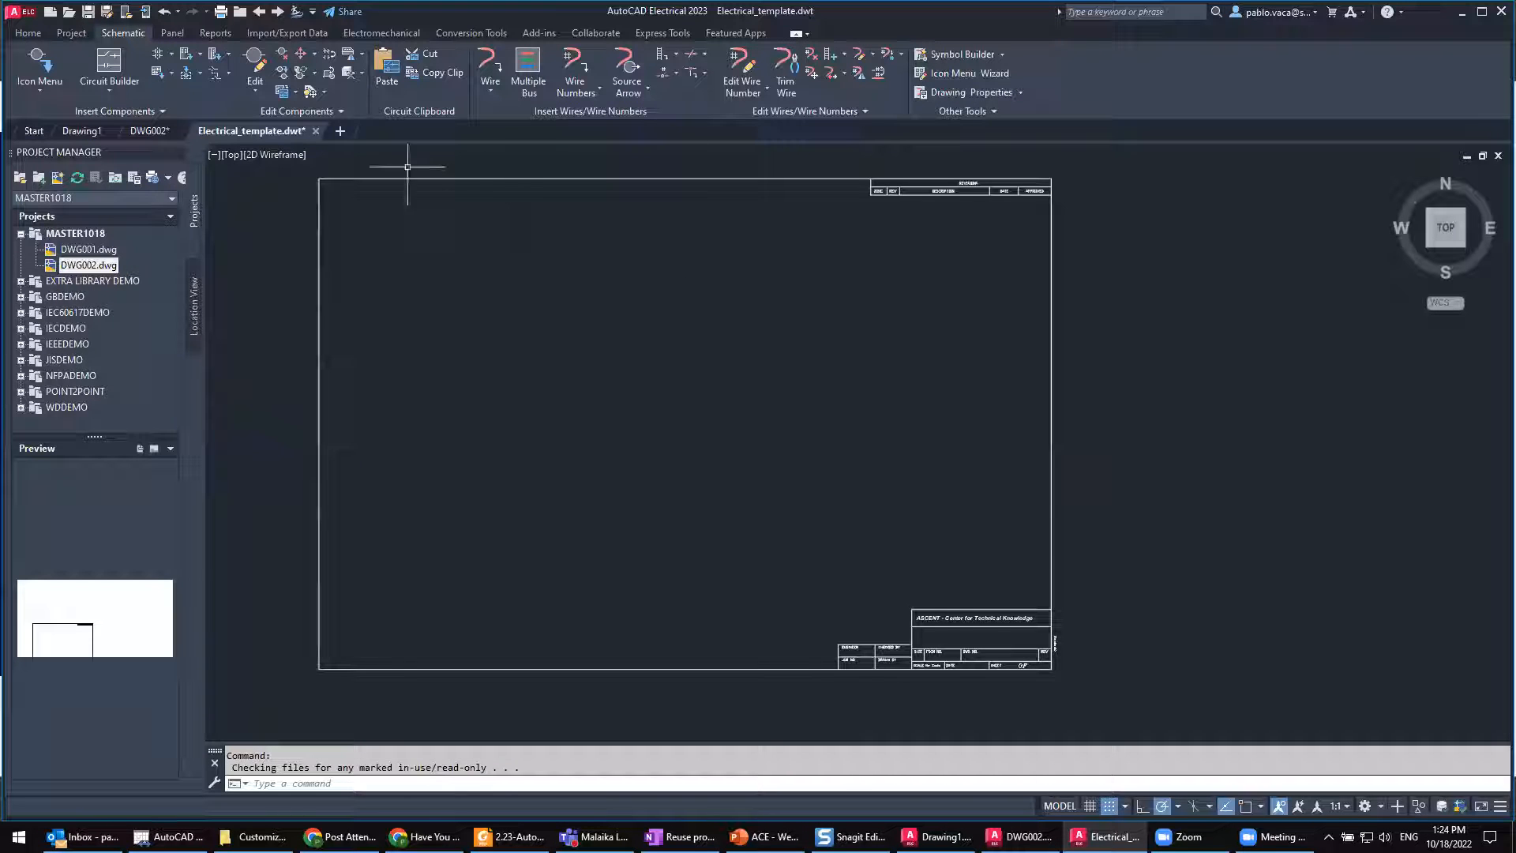
left_click(663, 56)
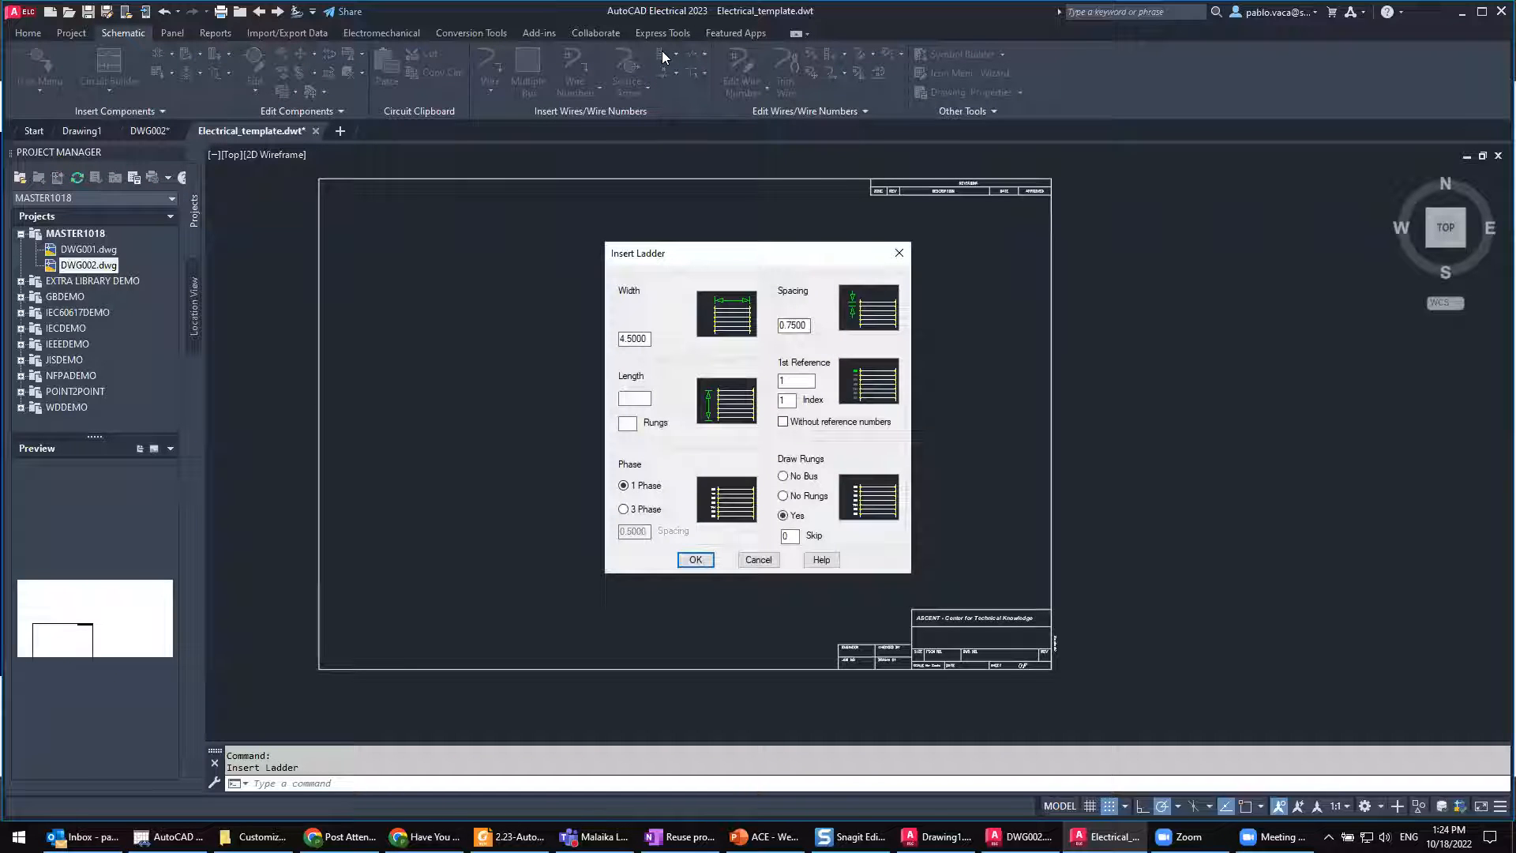
left_click(899, 253)
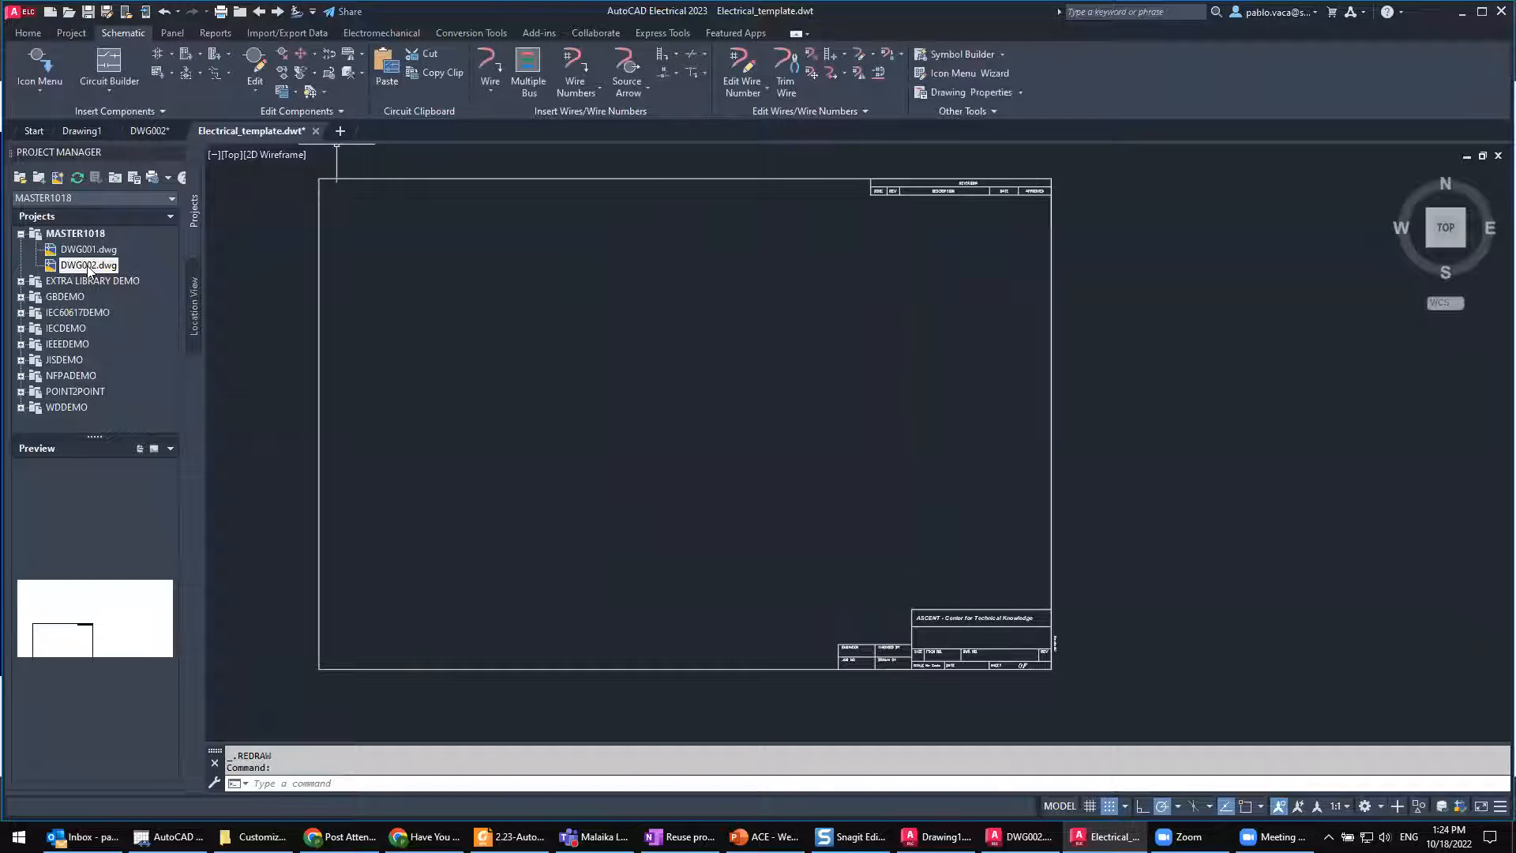
Step: Reapply the project default properties to DWG002.dwg in the MASTER1018 project
right_click(87, 265)
mouse_move(158, 398)
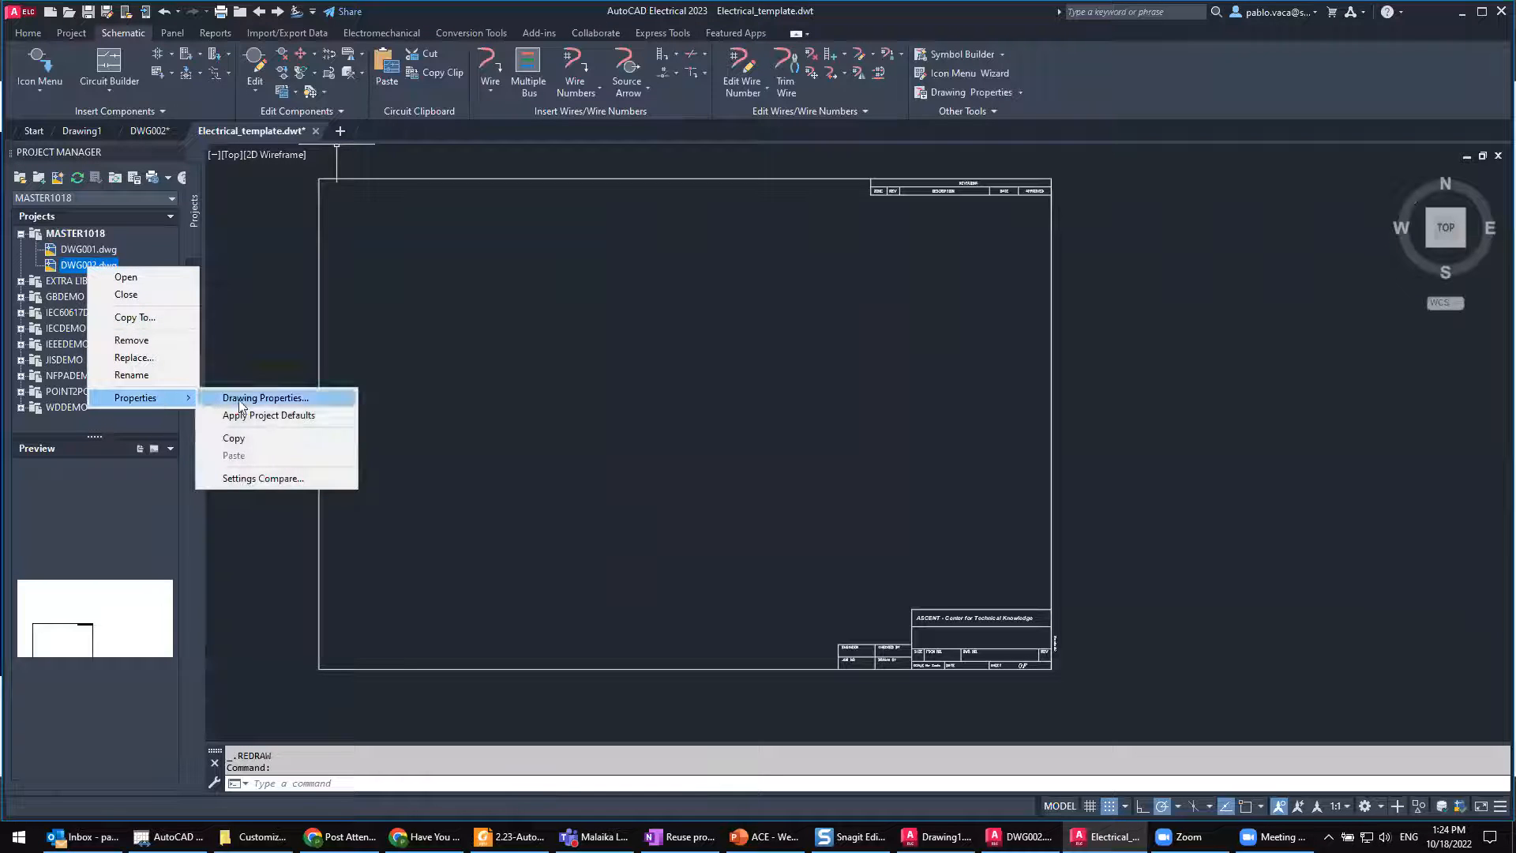
left_click(263, 415)
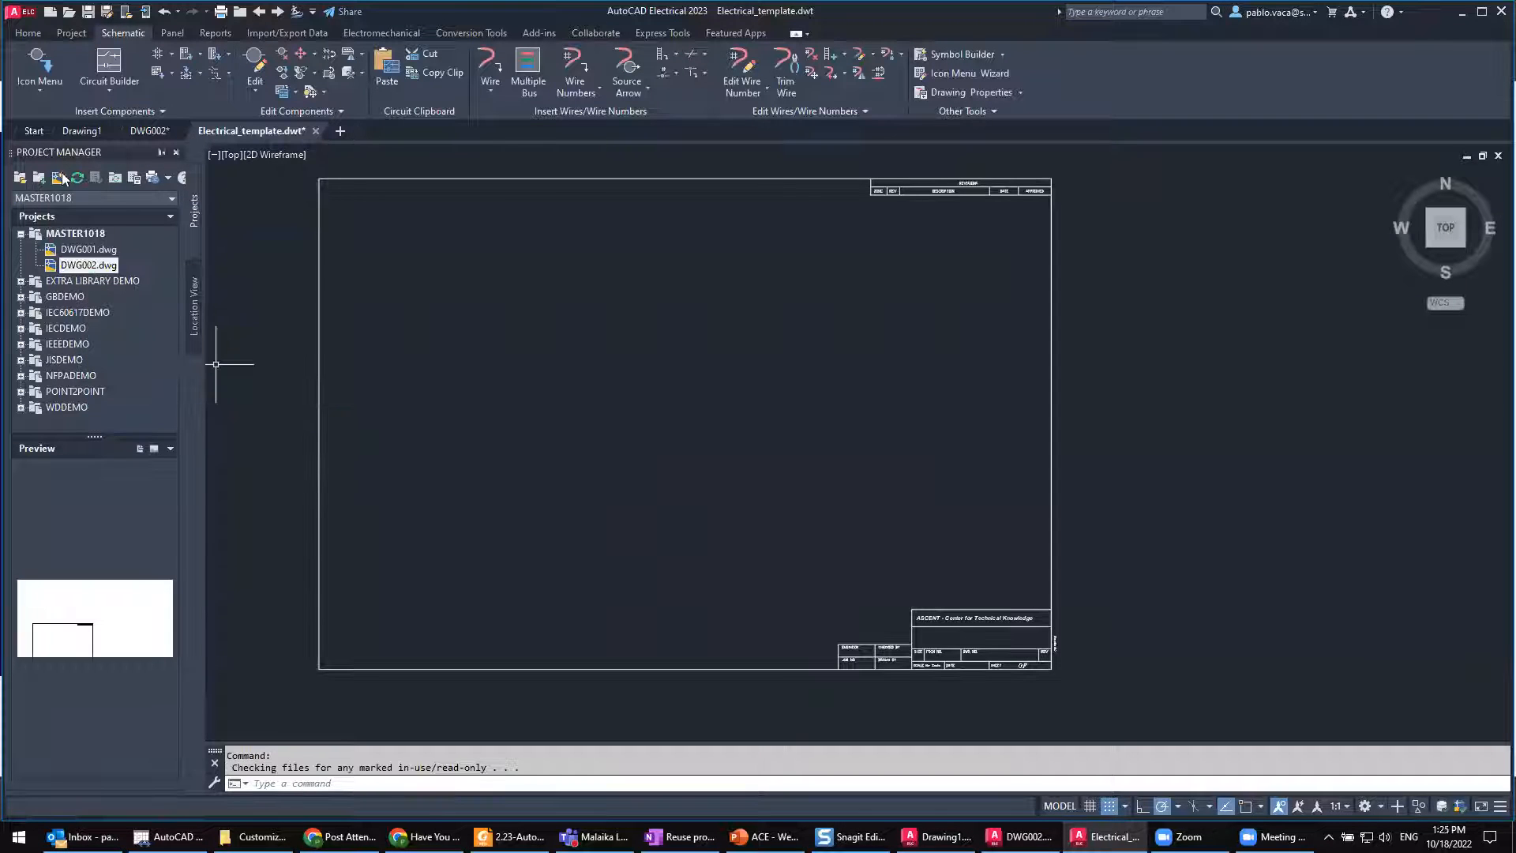
Step: Save the electrical template and create a new drawing named DWG003 from it in the MASTER1018 project
left_click(88, 12)
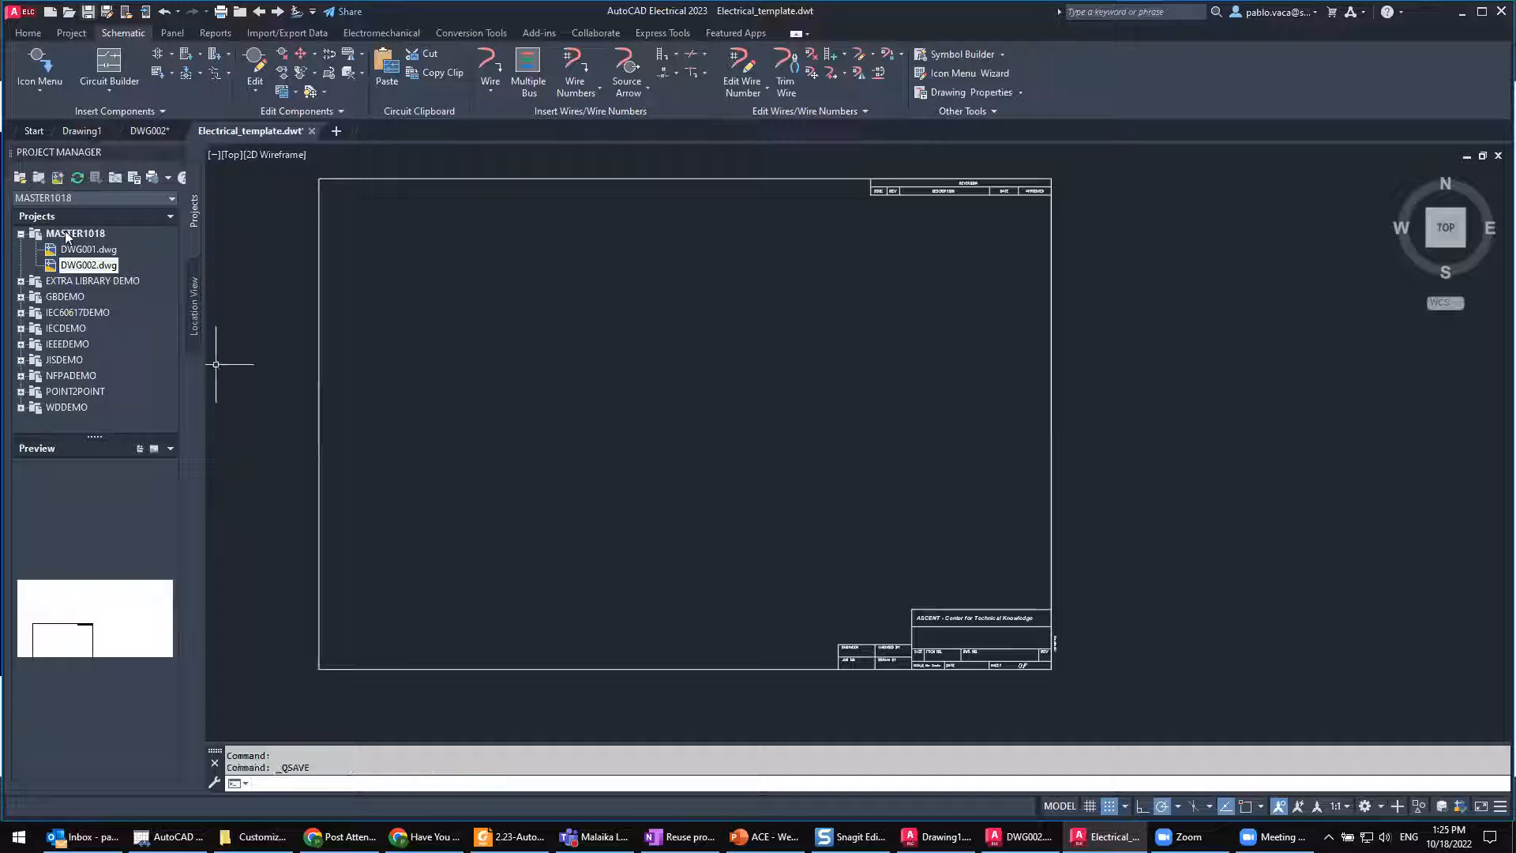
left_click(54, 180)
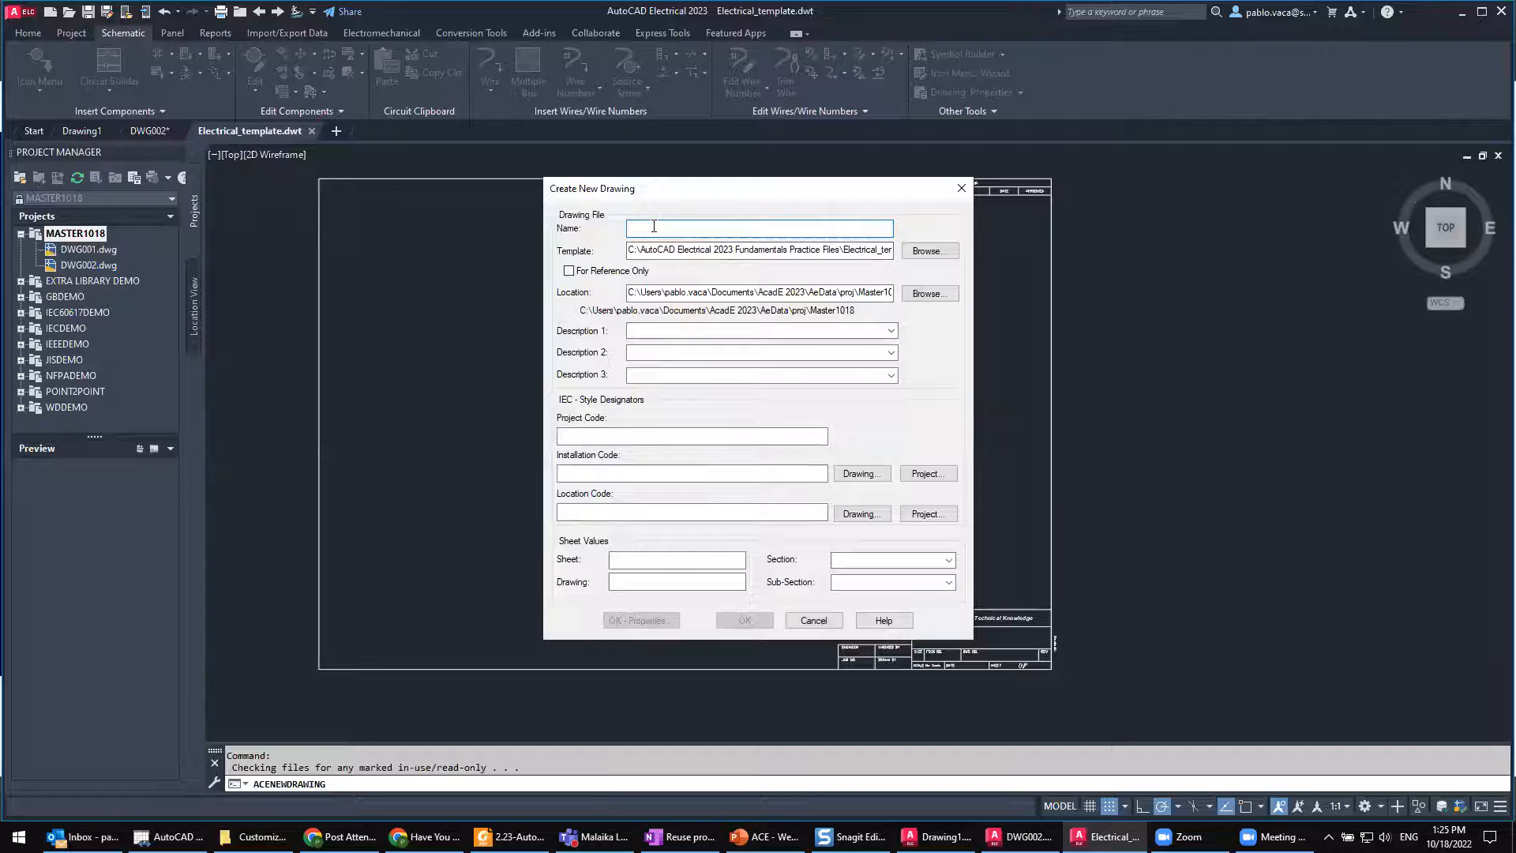
type("DWG003")
left_click(752, 620)
left_click(796, 449)
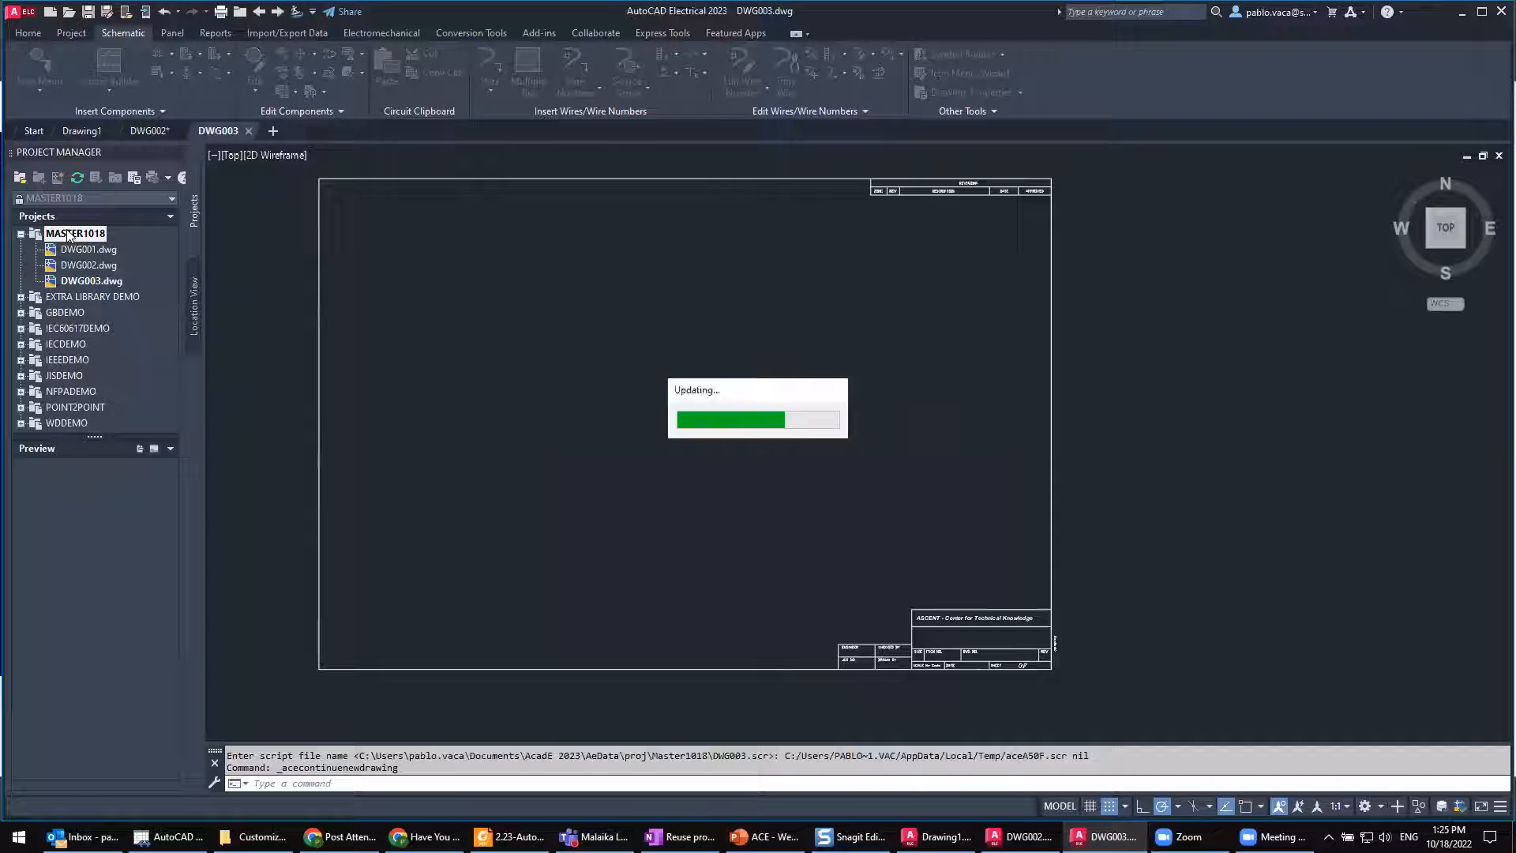
Step: Review the ladder defaults in the MASTER1018 project's drawing format properties without changing them
right_click(68, 234)
left_click(177, 614)
left_click(840, 192)
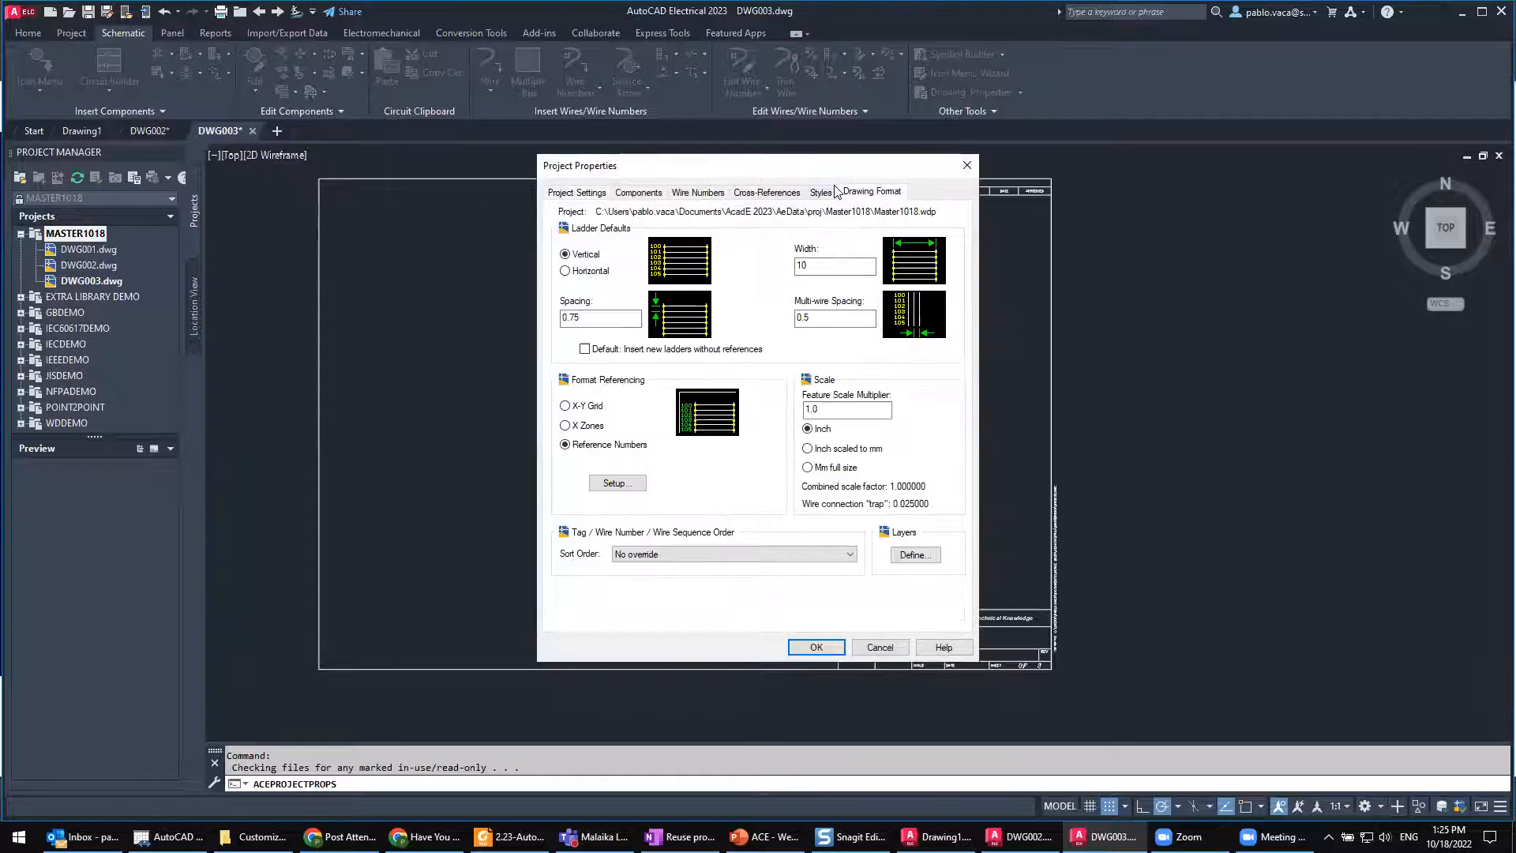
left_click(967, 165)
Step: Insert two single-phase ladders side by side in DWG003, 10 wide with 0.75 spacing, starting at references 1 and 22
left_click(660, 60)
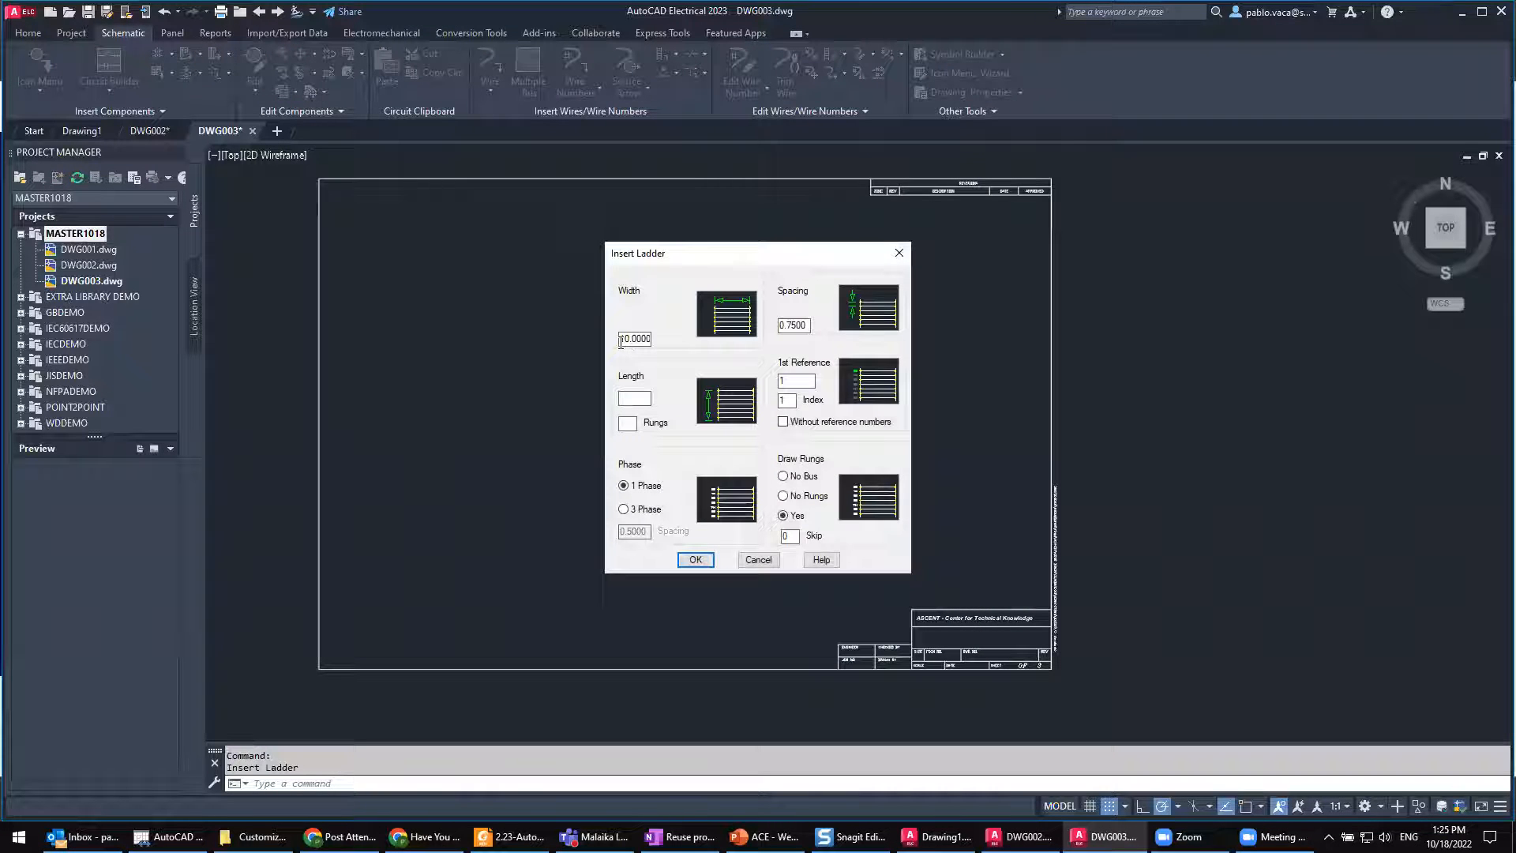
left_click_drag(642, 345, 654, 344)
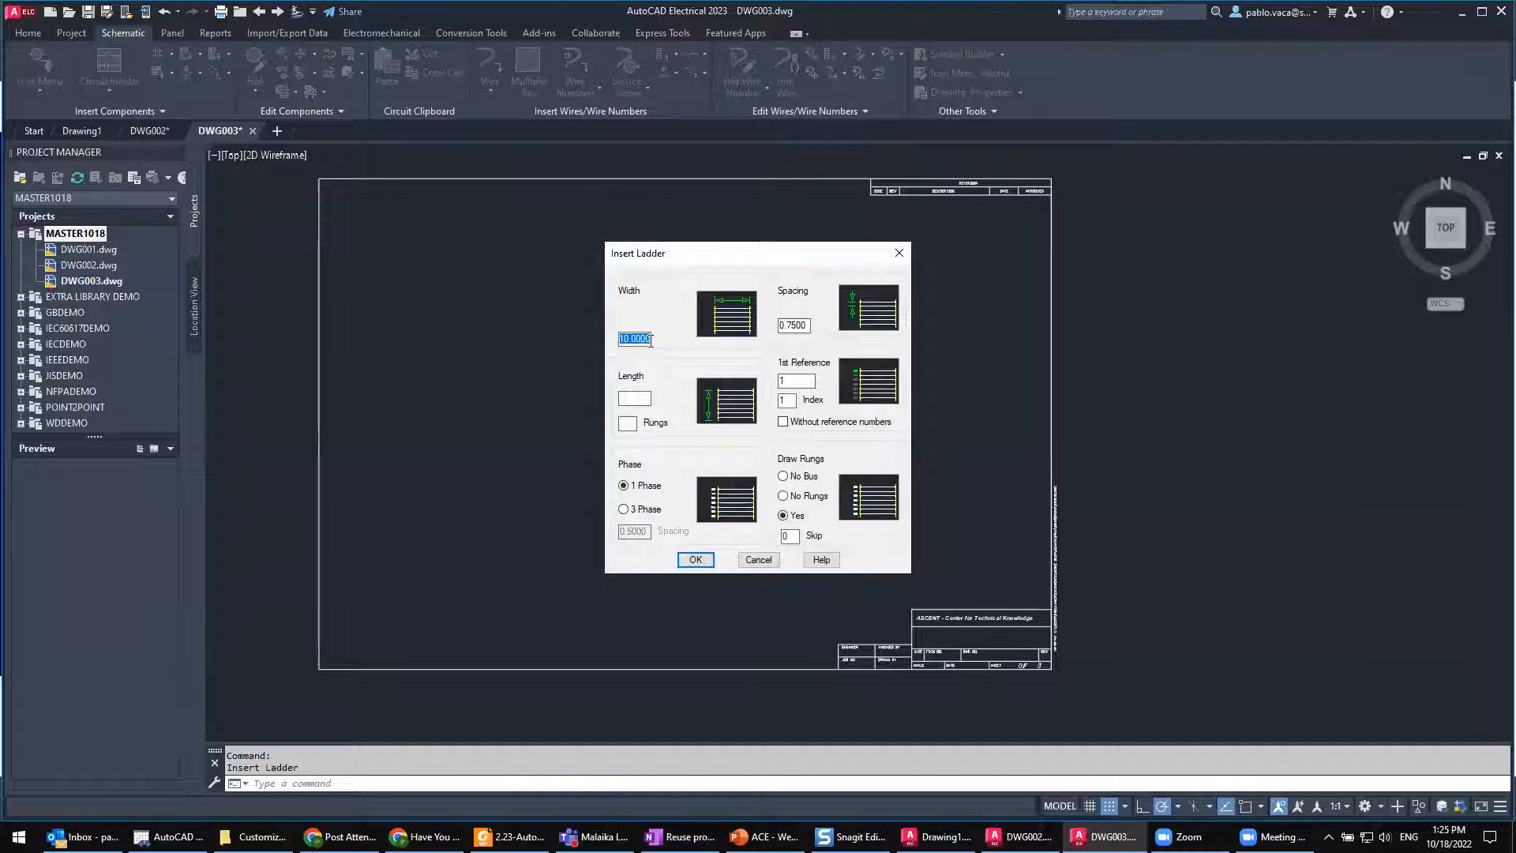
left_click(696, 560)
left_click(363, 230)
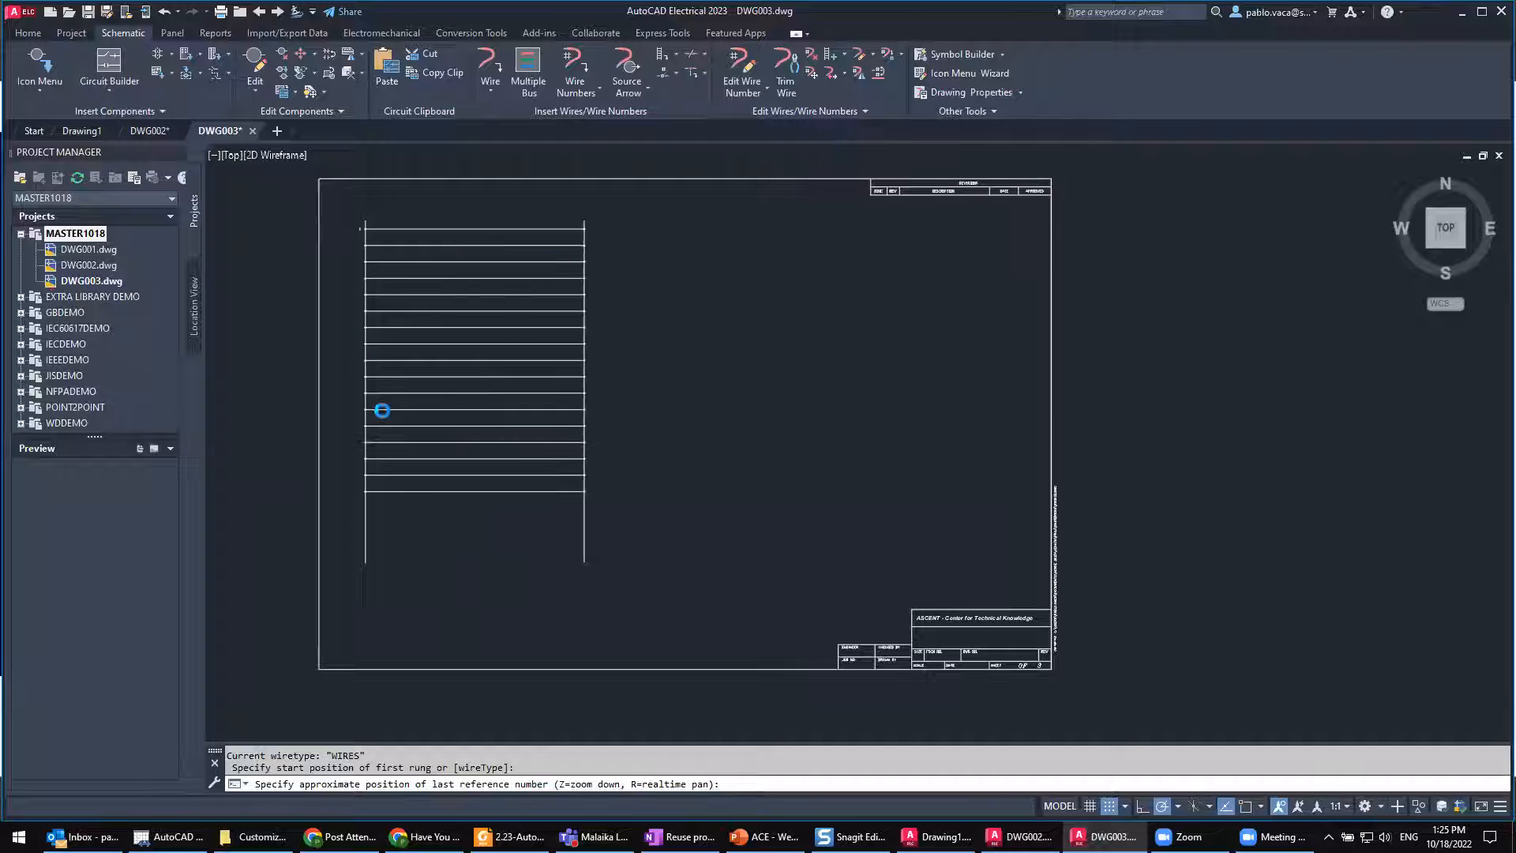
left_click(663, 54)
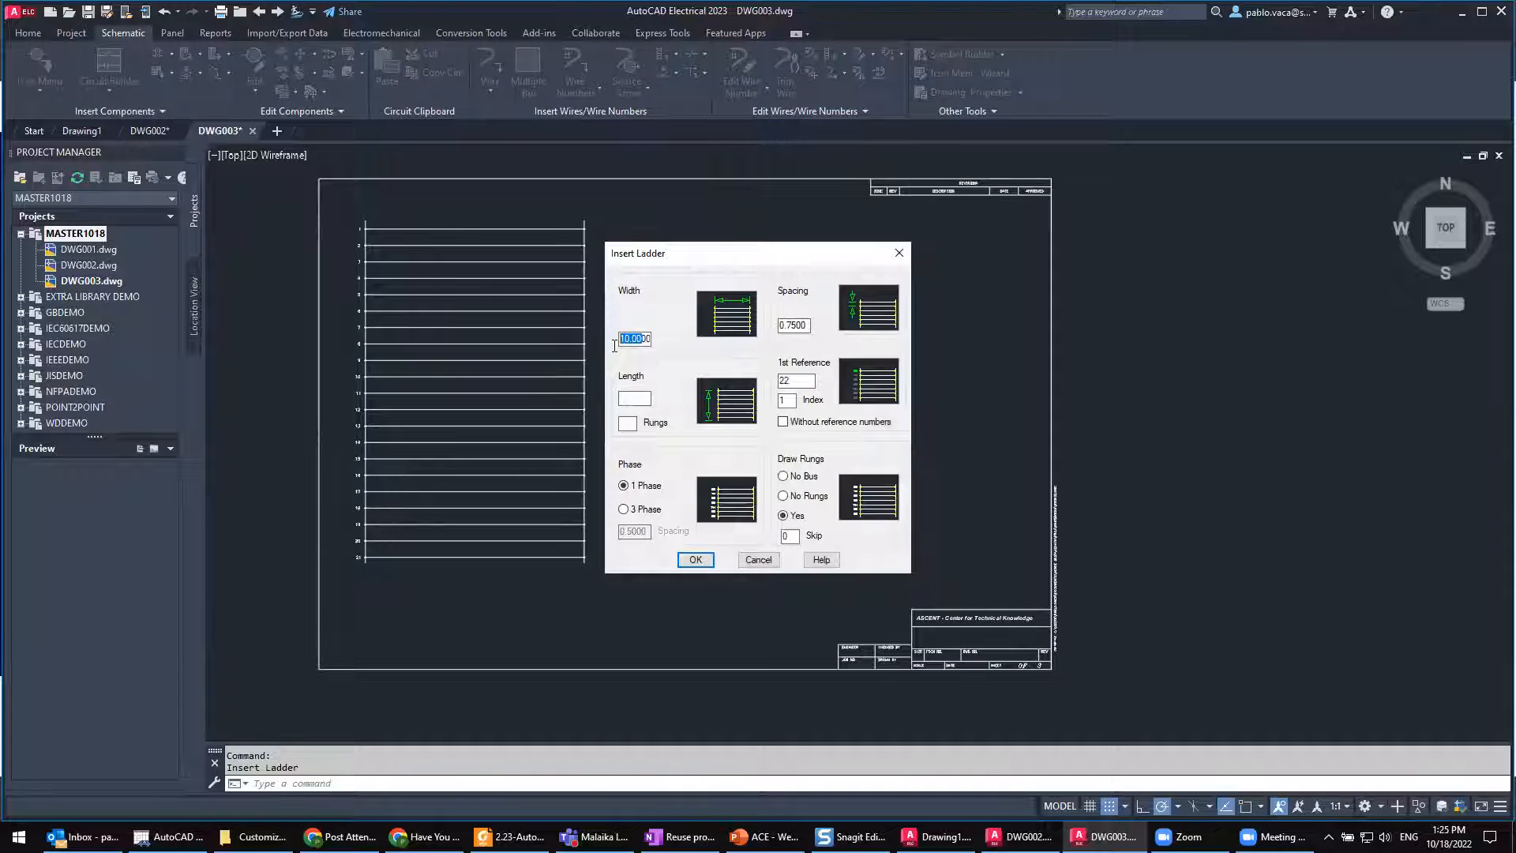
left_click(698, 562)
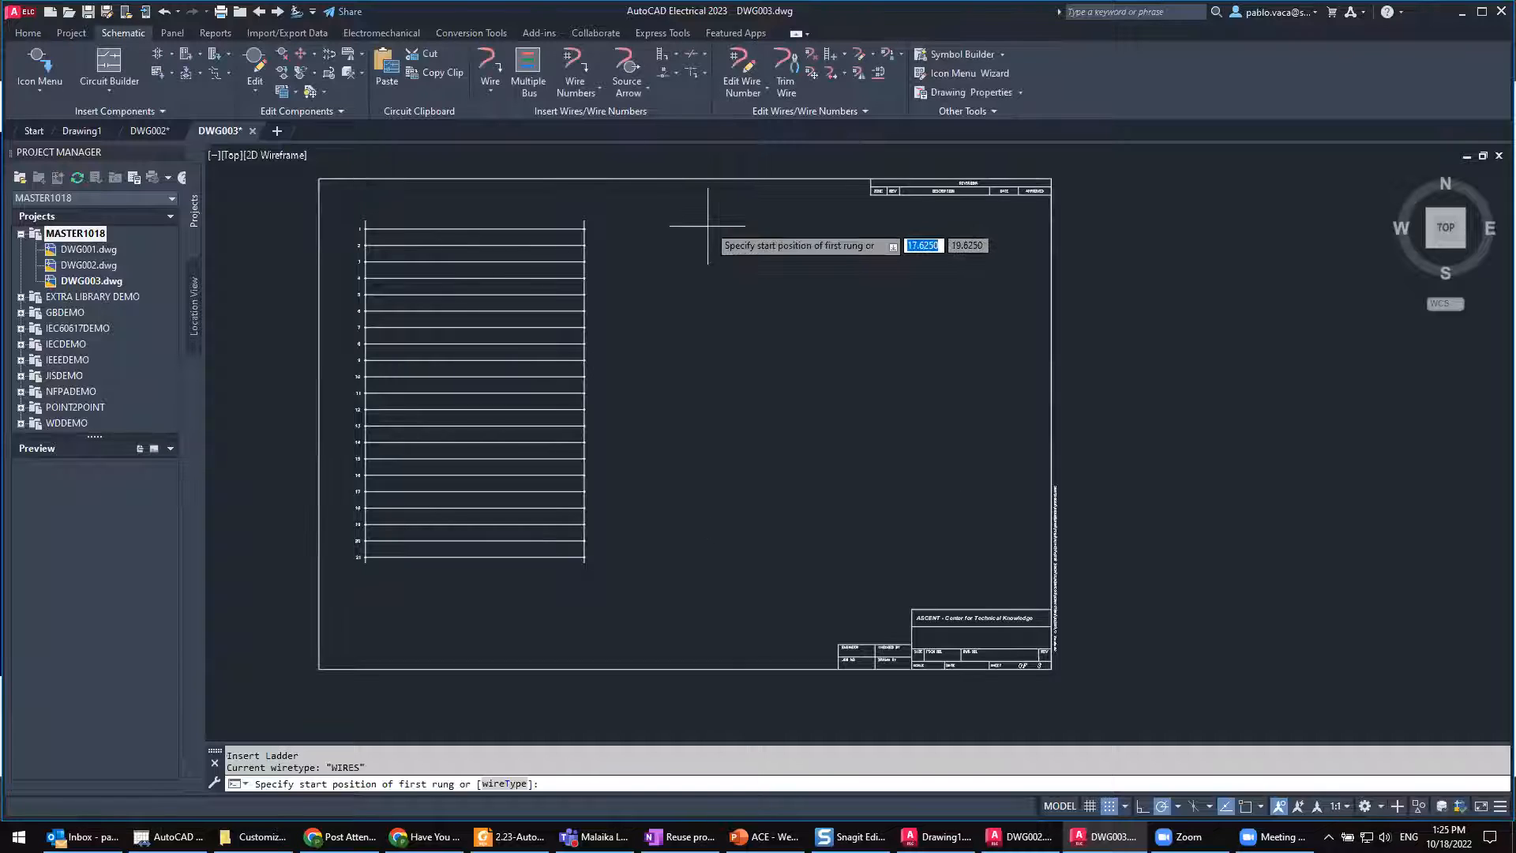
left_click(698, 234)
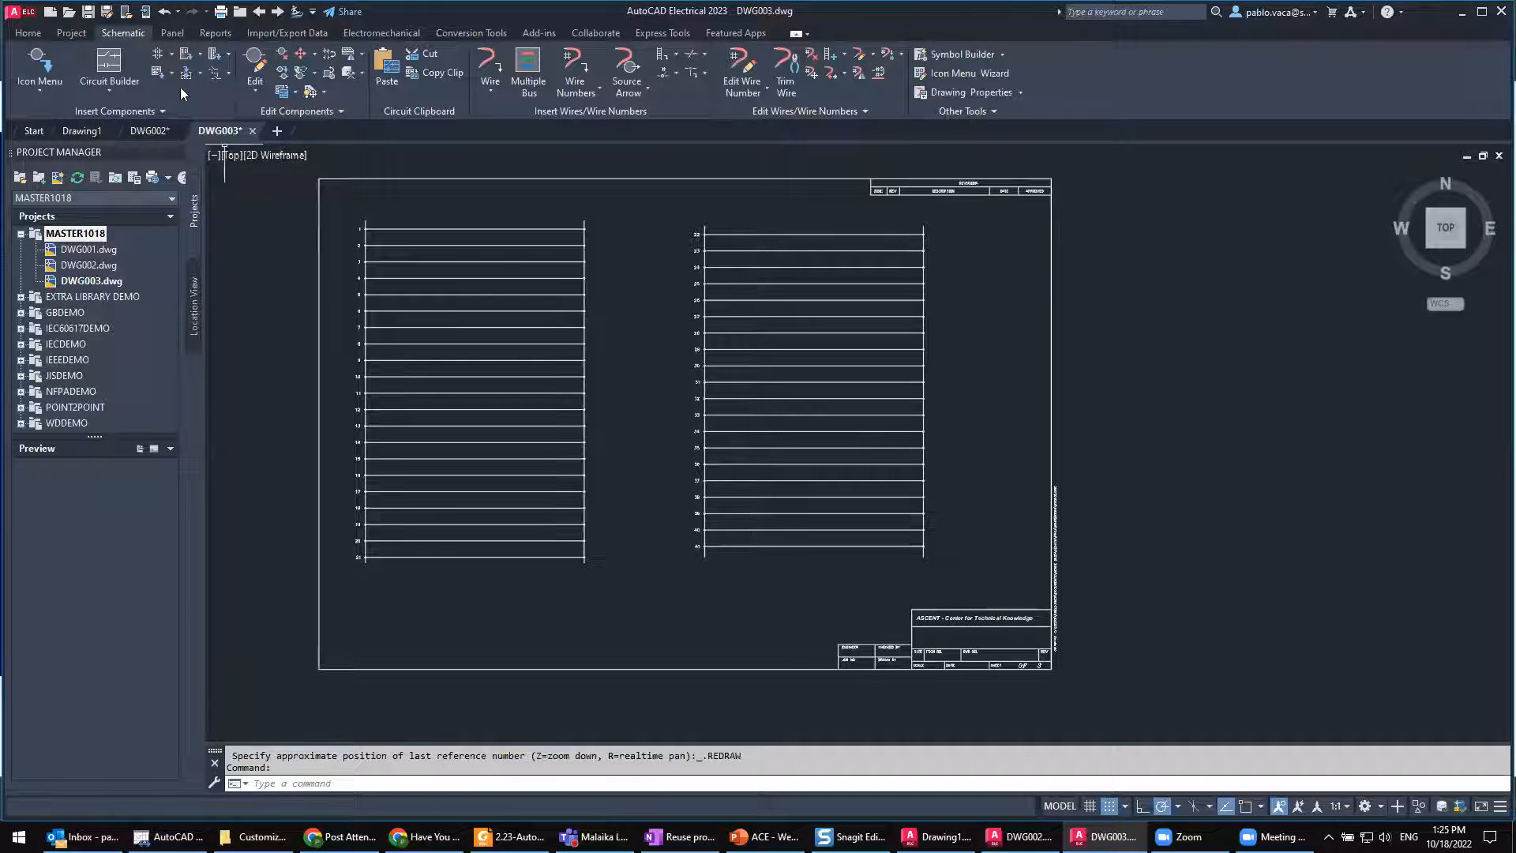
Step: Browse the saved user circuits among the miscellaneous schematic symbols without inserting one
left_click(45, 66)
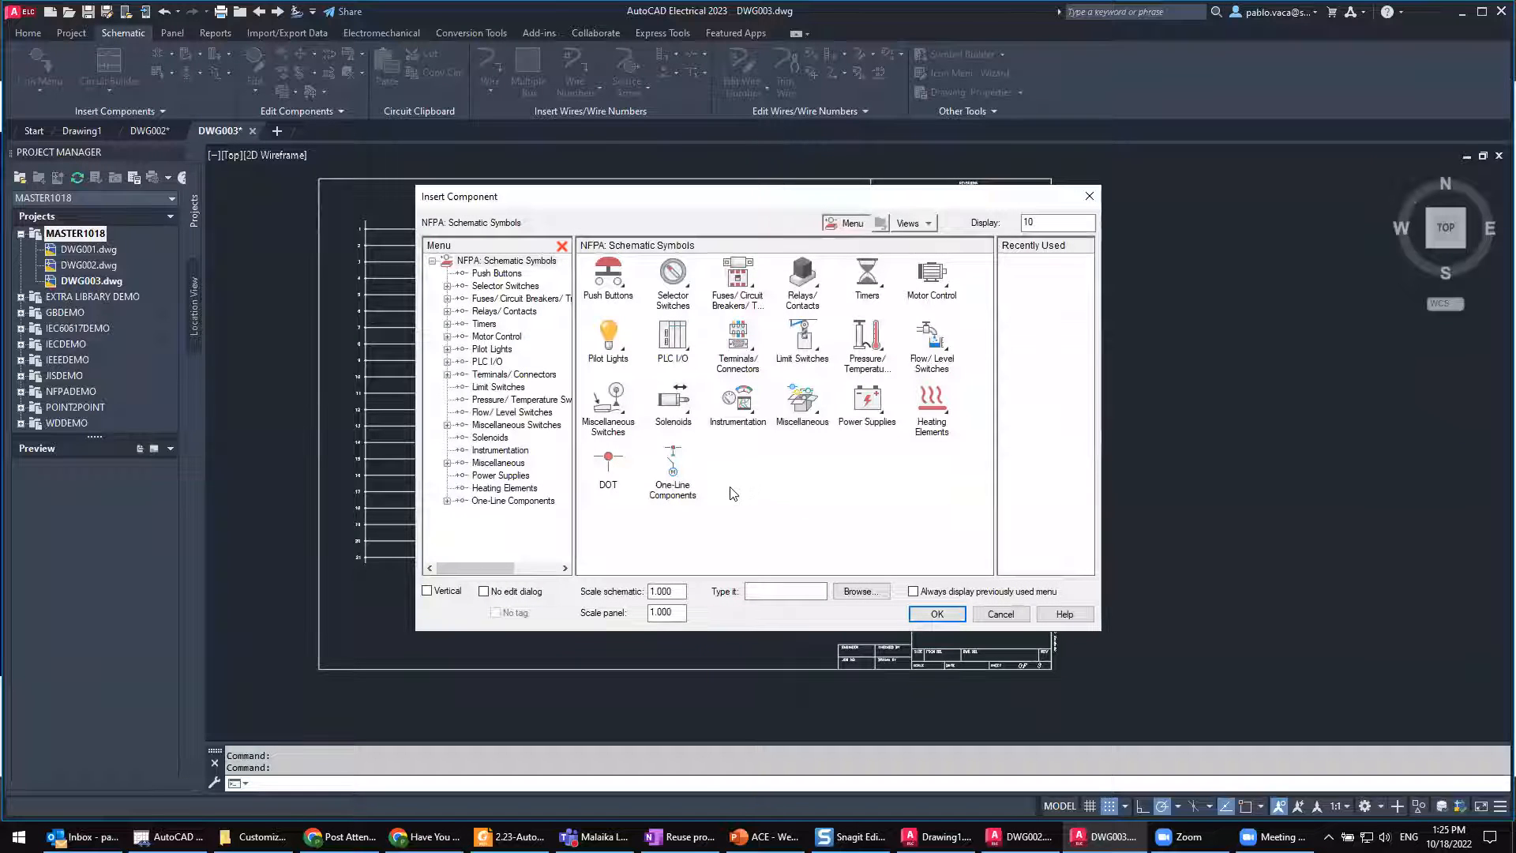
left_click(802, 404)
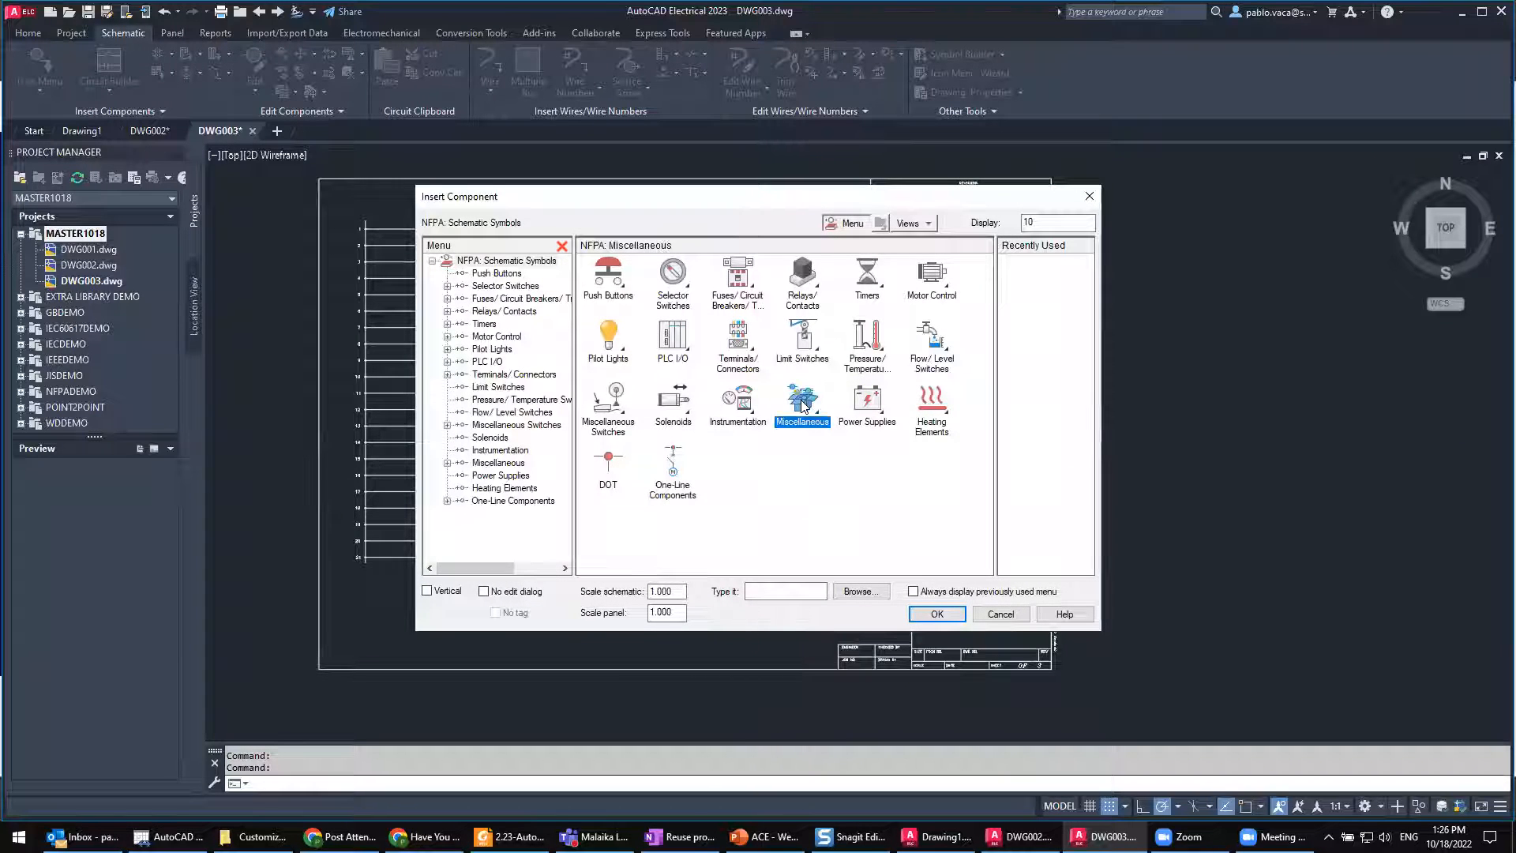
left_click(871, 403)
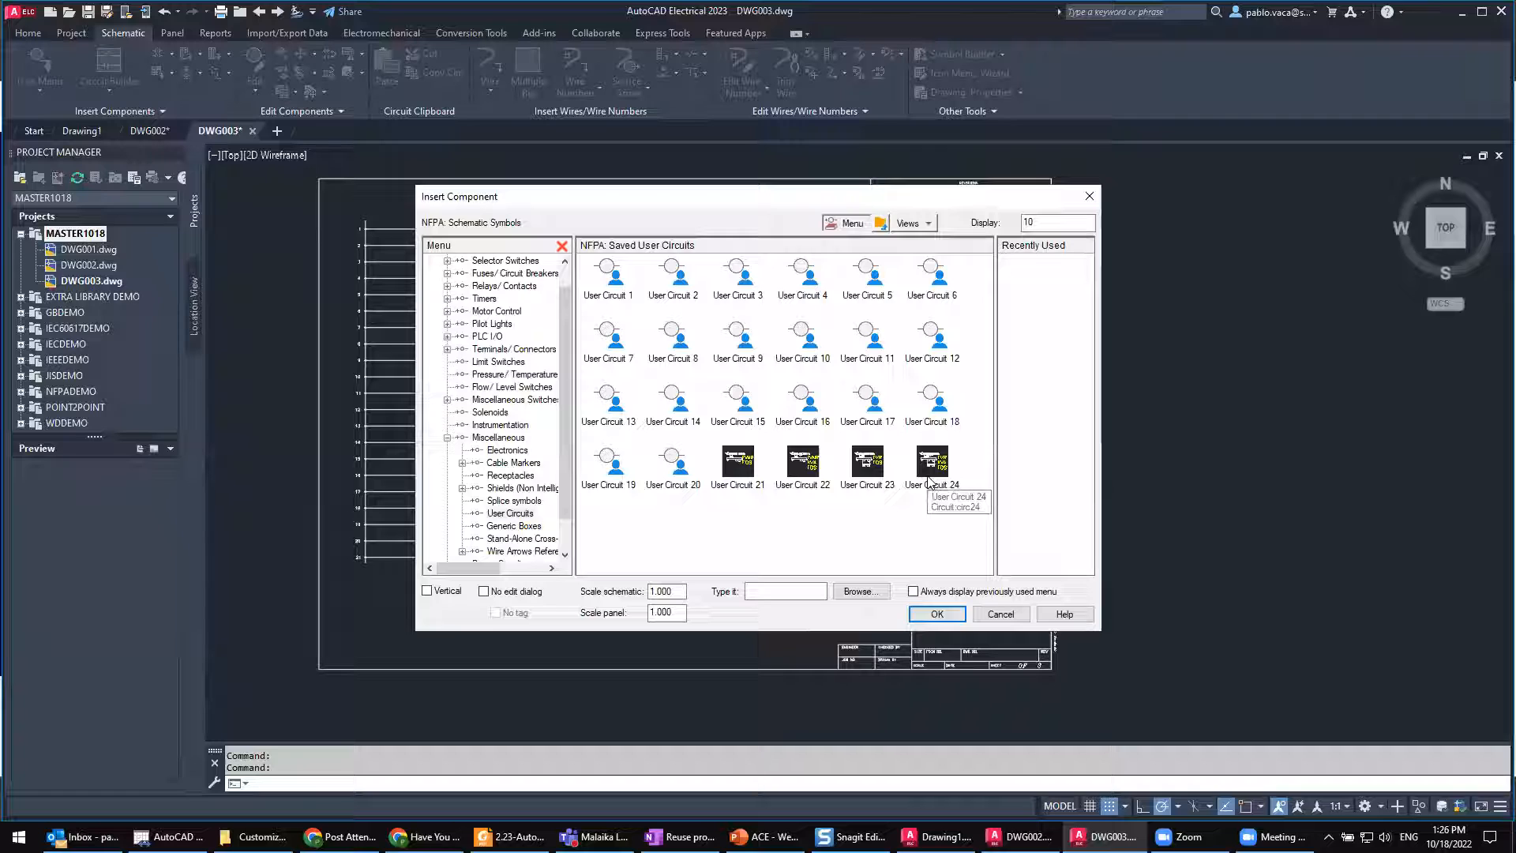
left_click(1088, 197)
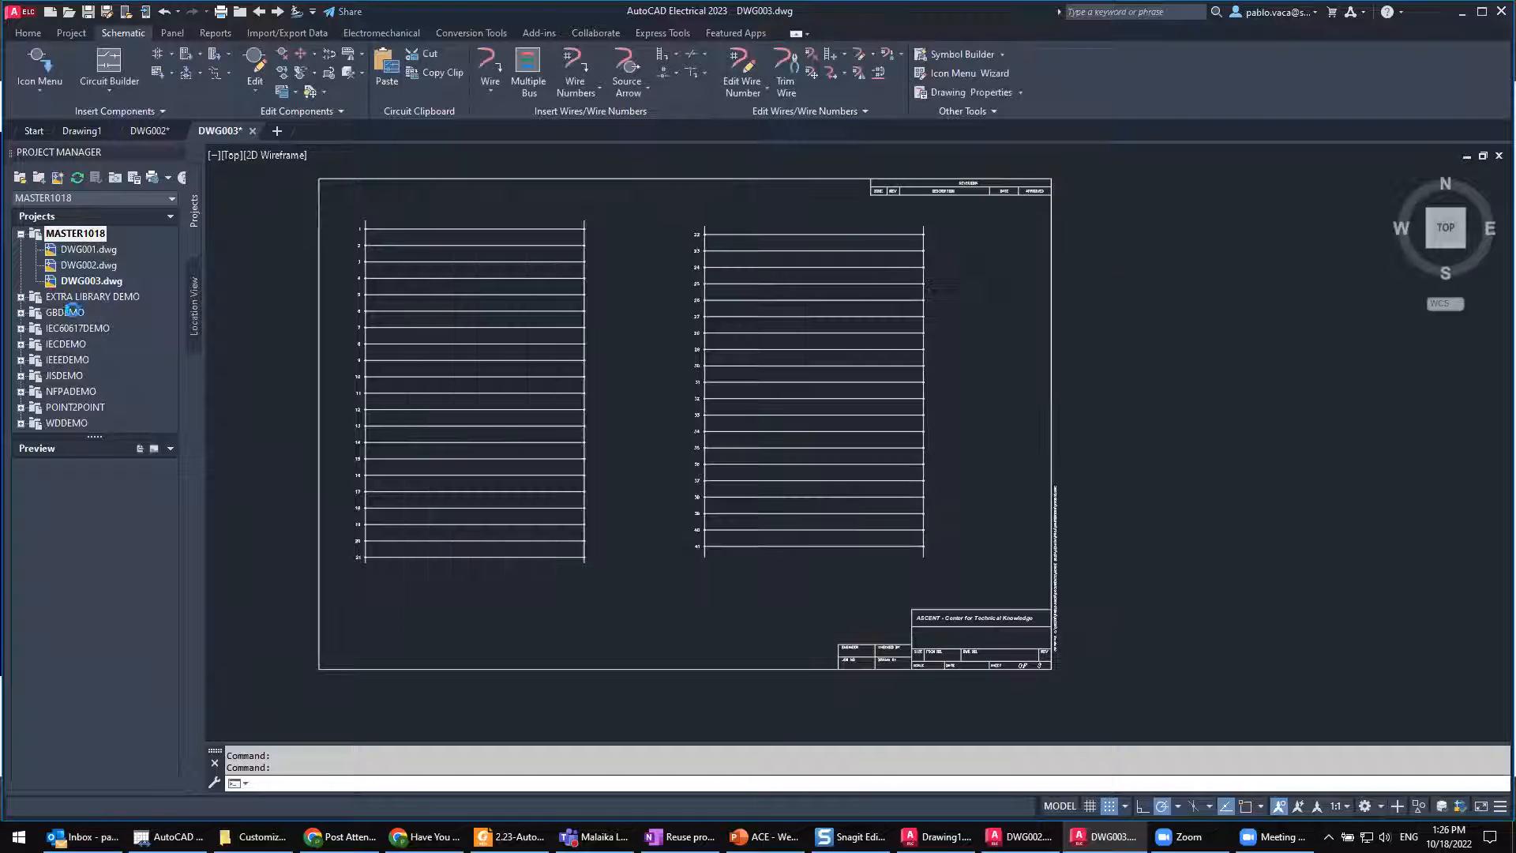
Step: Open DWG002.dwg and insert a 3-phase ladder with 0.75 spacing starting at reference 42 near the sheet's upper-left corner
left_click(98, 266)
double_click(98, 266)
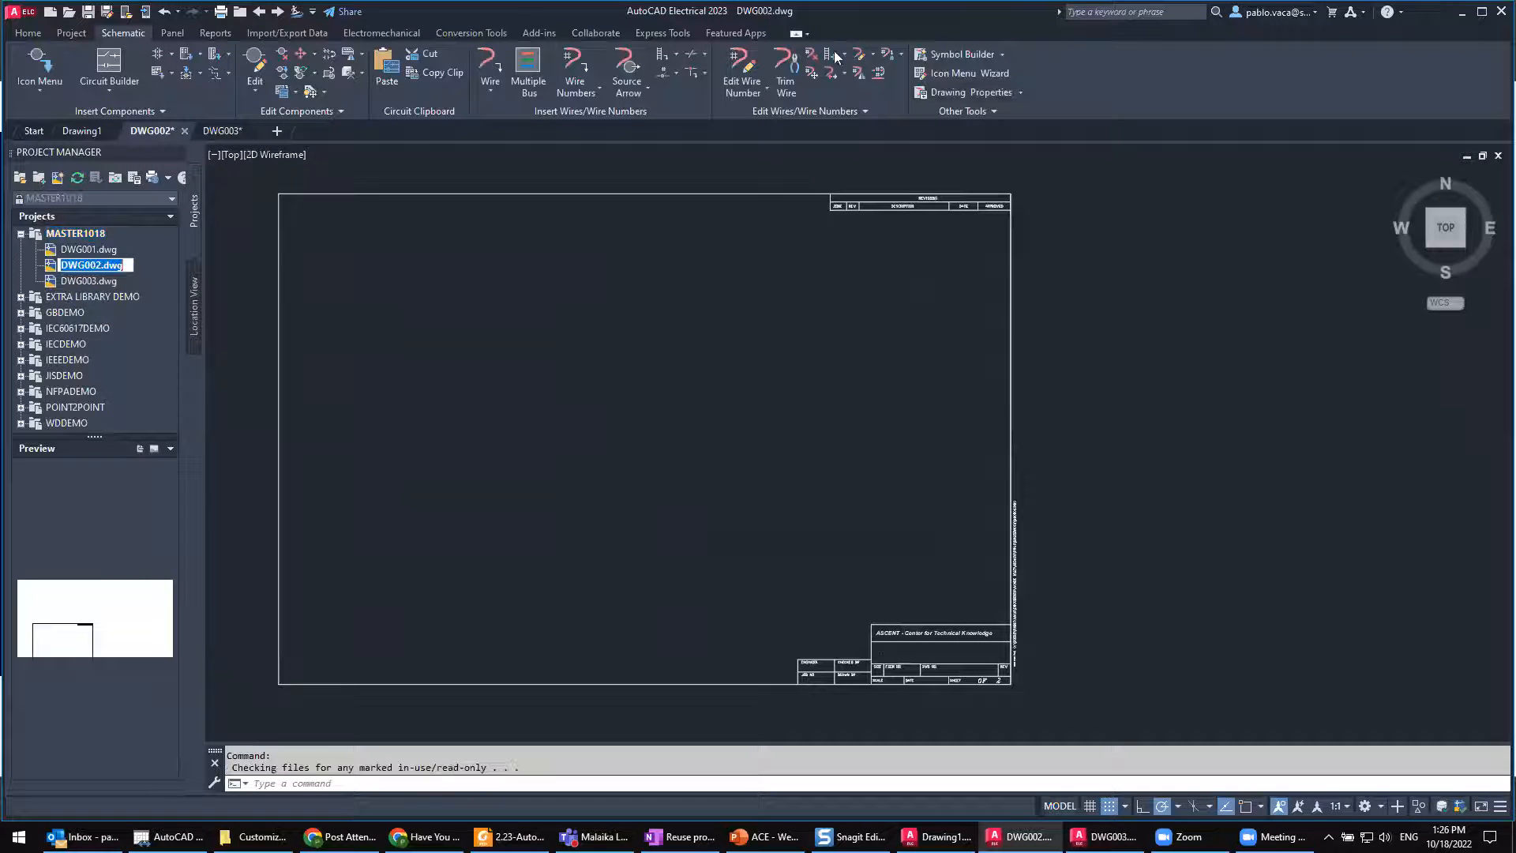
left_click(676, 60)
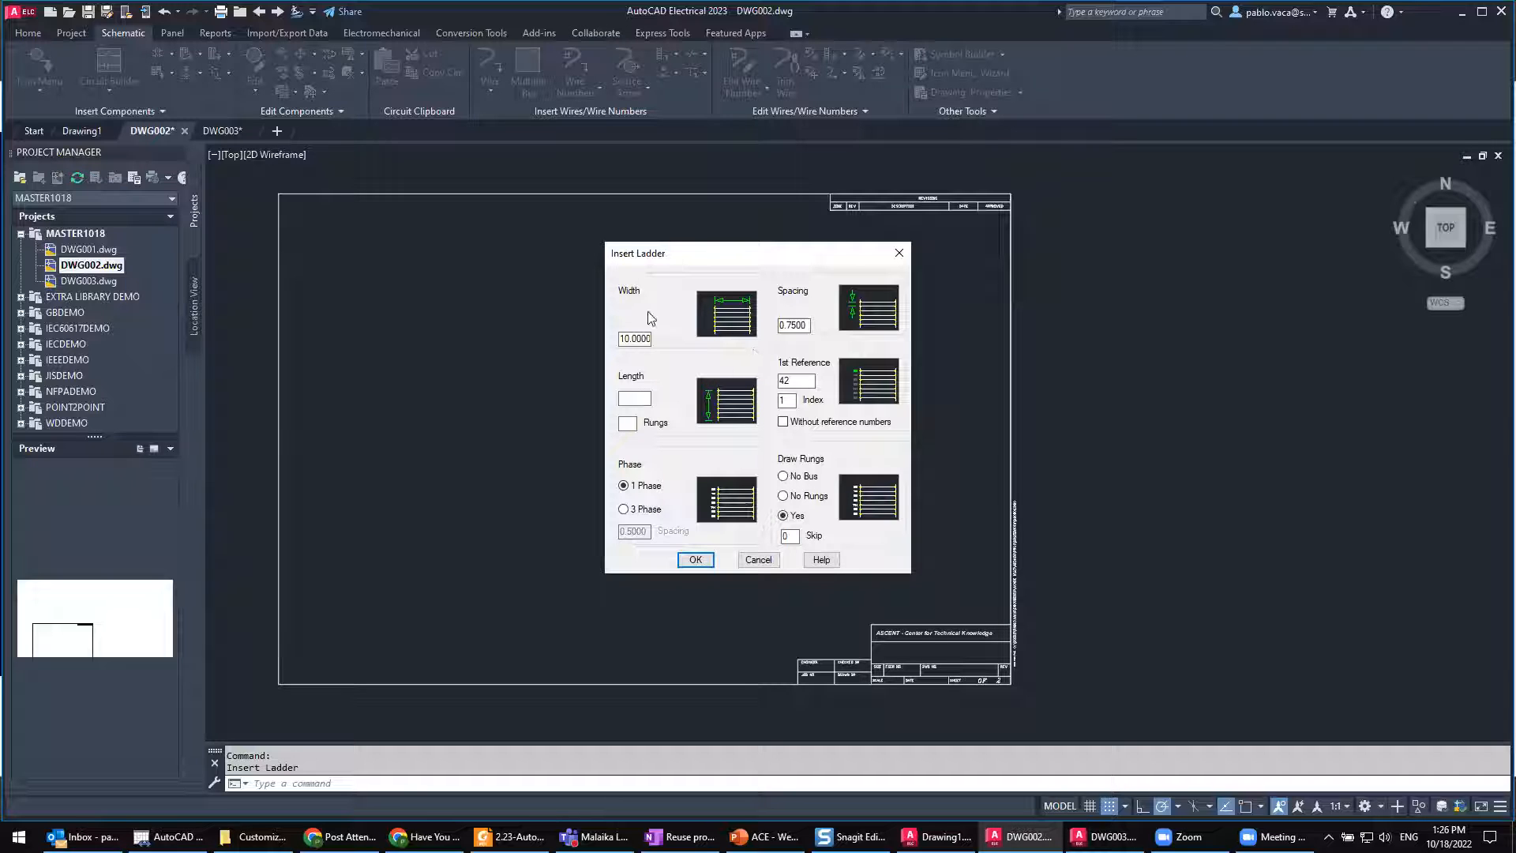
left_click(627, 510)
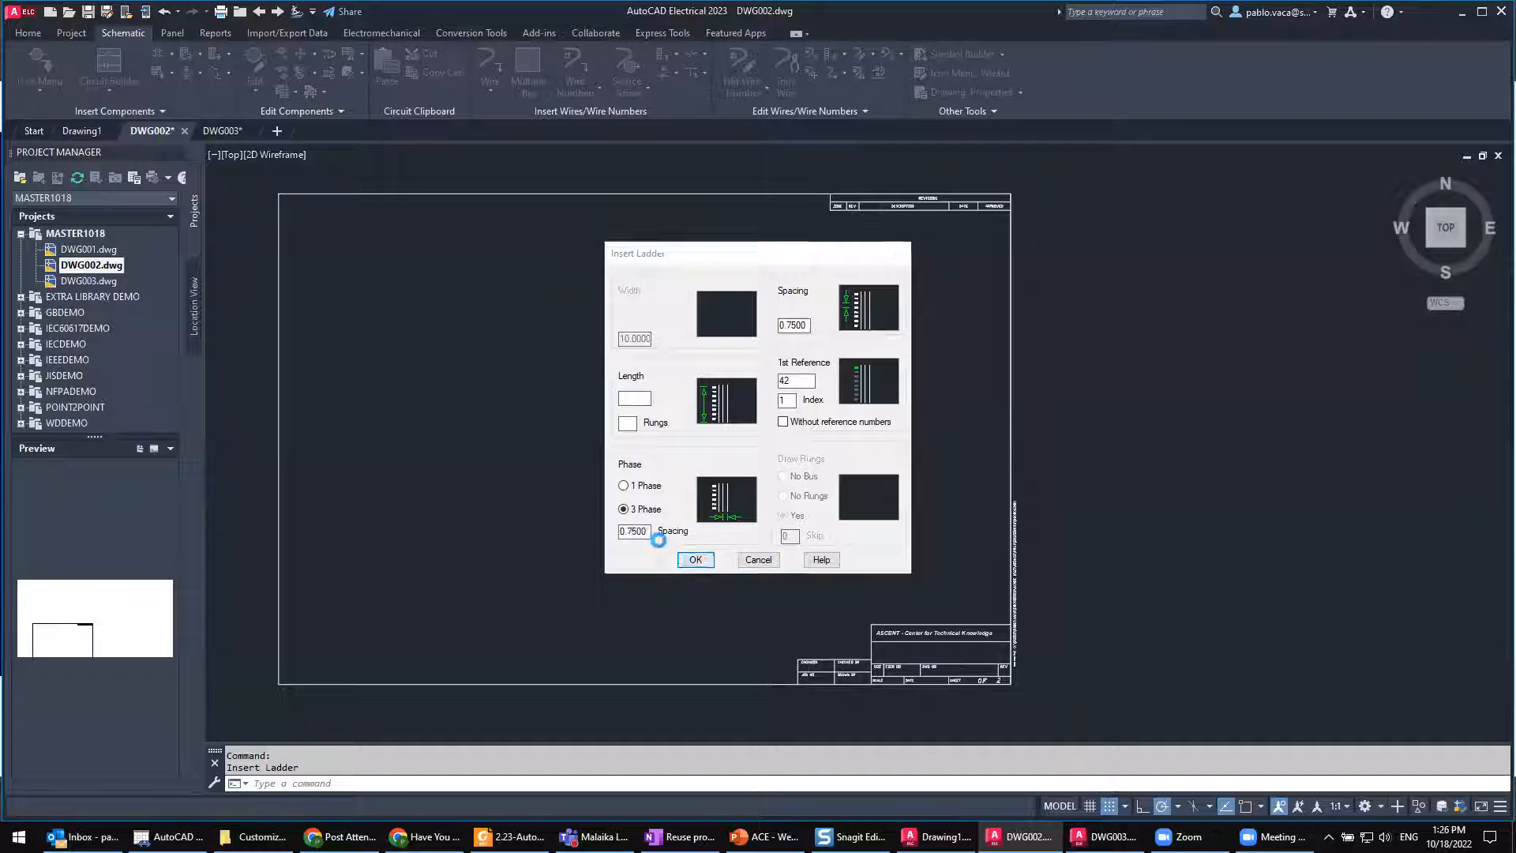
left_click(687, 559)
left_click(335, 254)
scroll(326, 267, "up", 2)
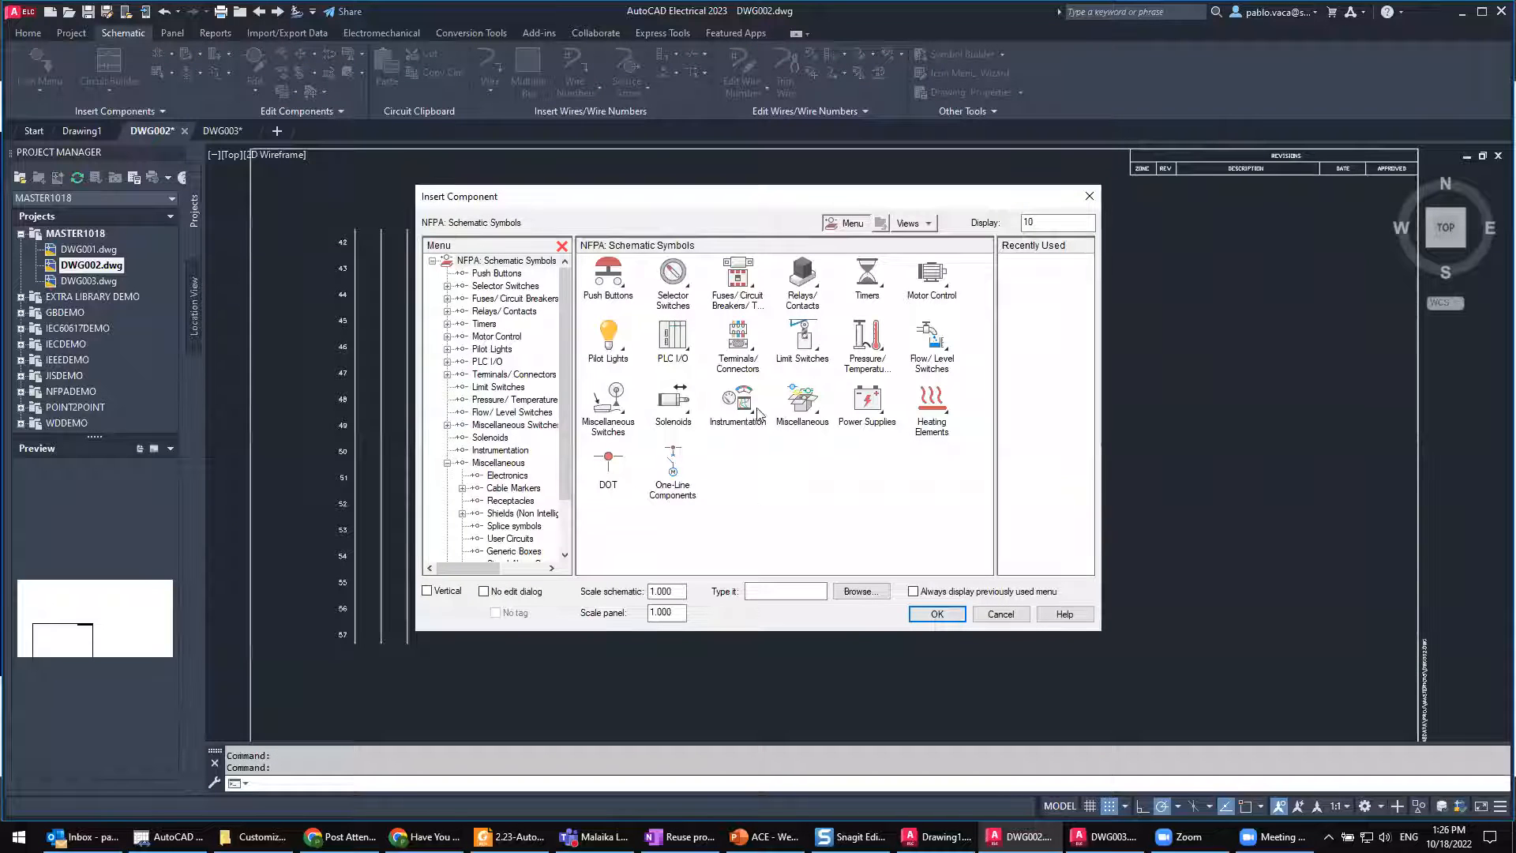
Step: Try inserting the saved User Circuit 21 at scale 1.000 on the three-phase ladder at line 43, and undo the insertion
left_click(802, 408)
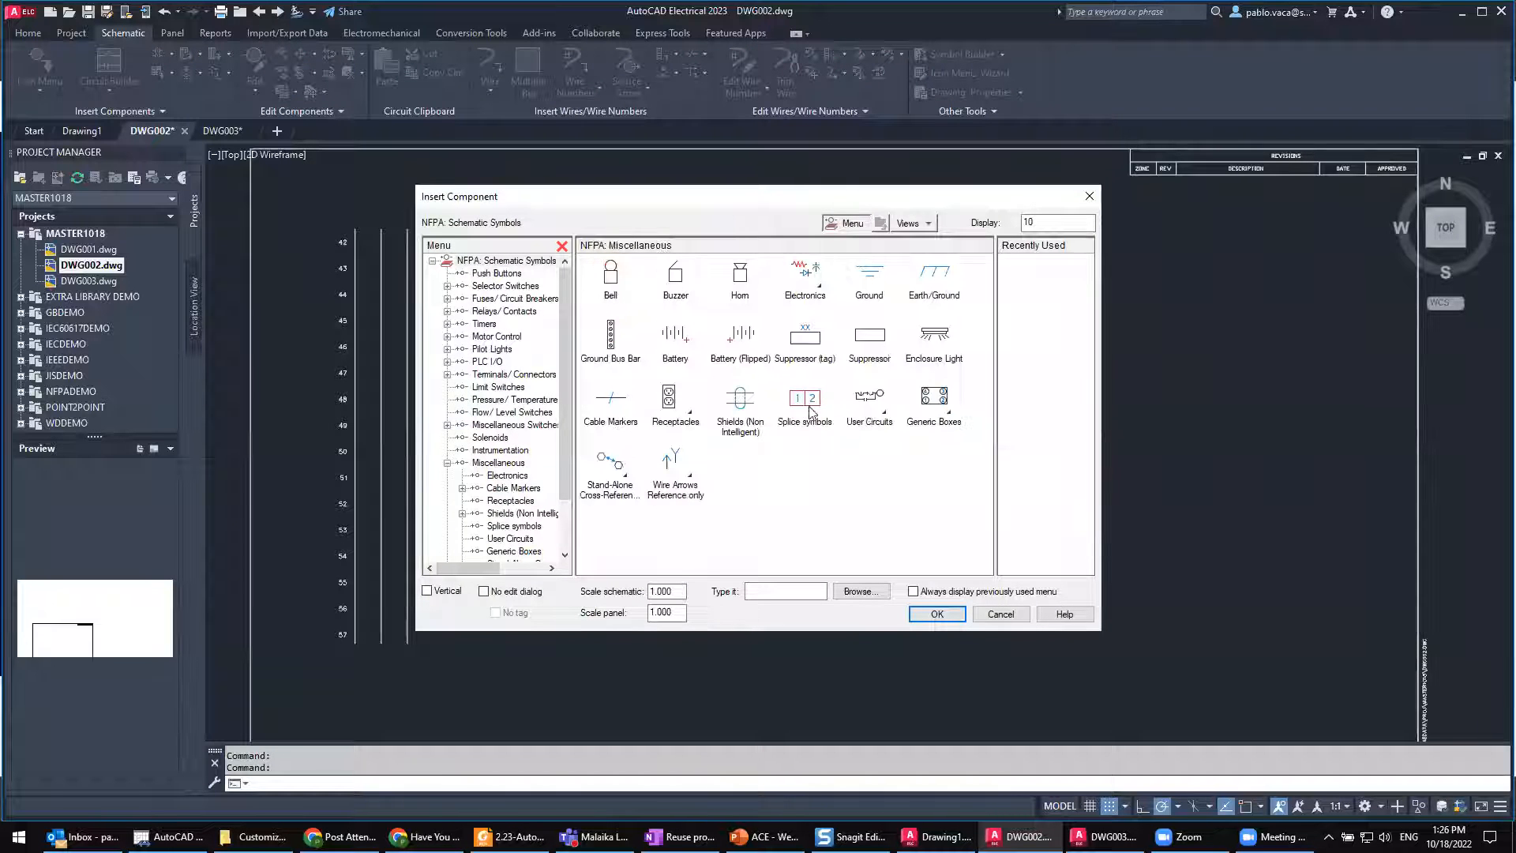
left_click(869, 399)
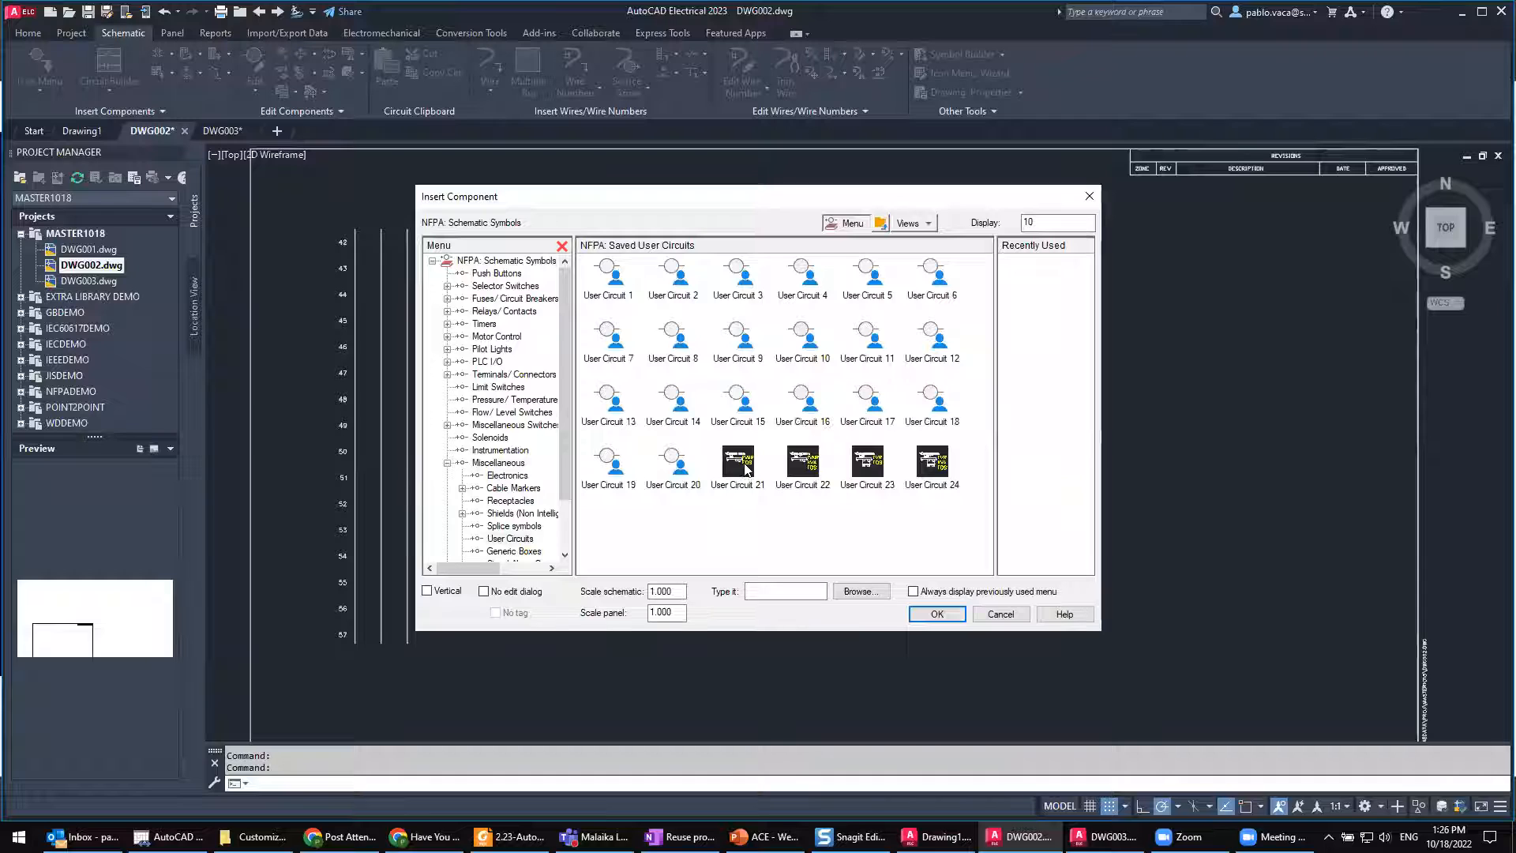
double_click(747, 468)
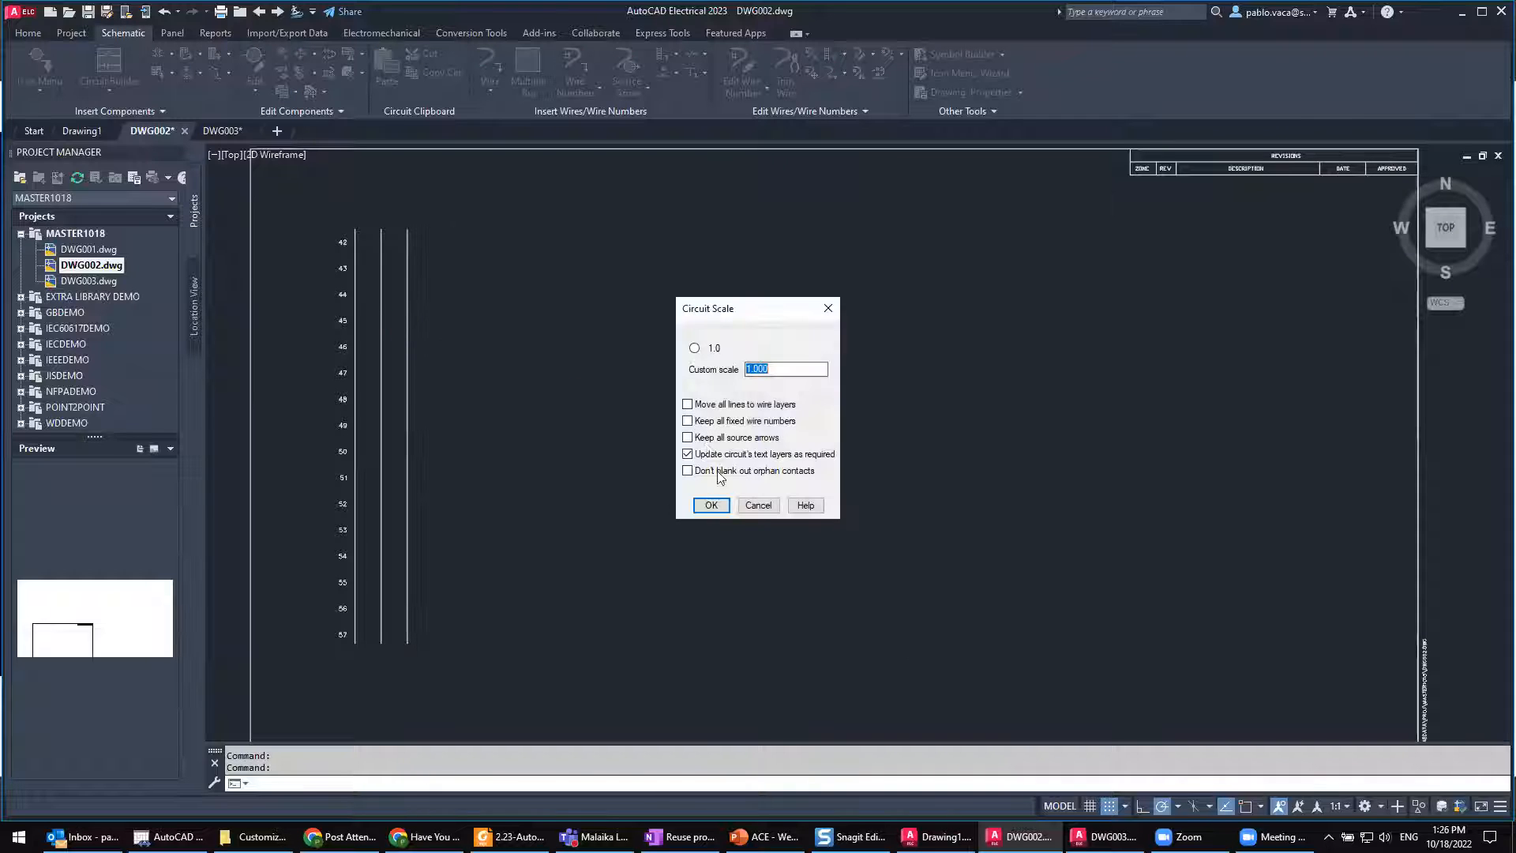
left_click(711, 506)
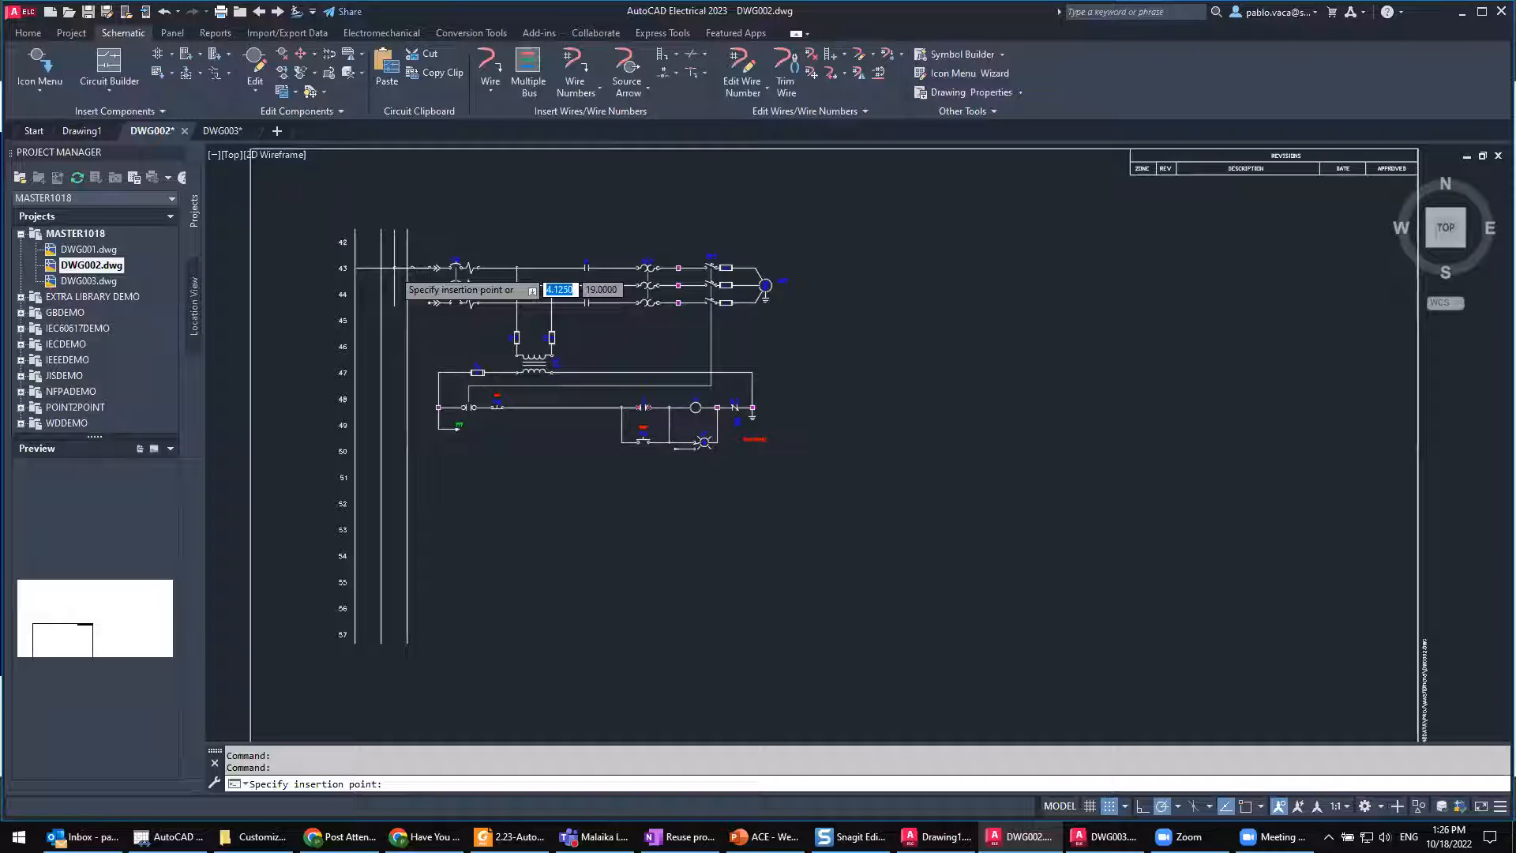
left_click(392, 269)
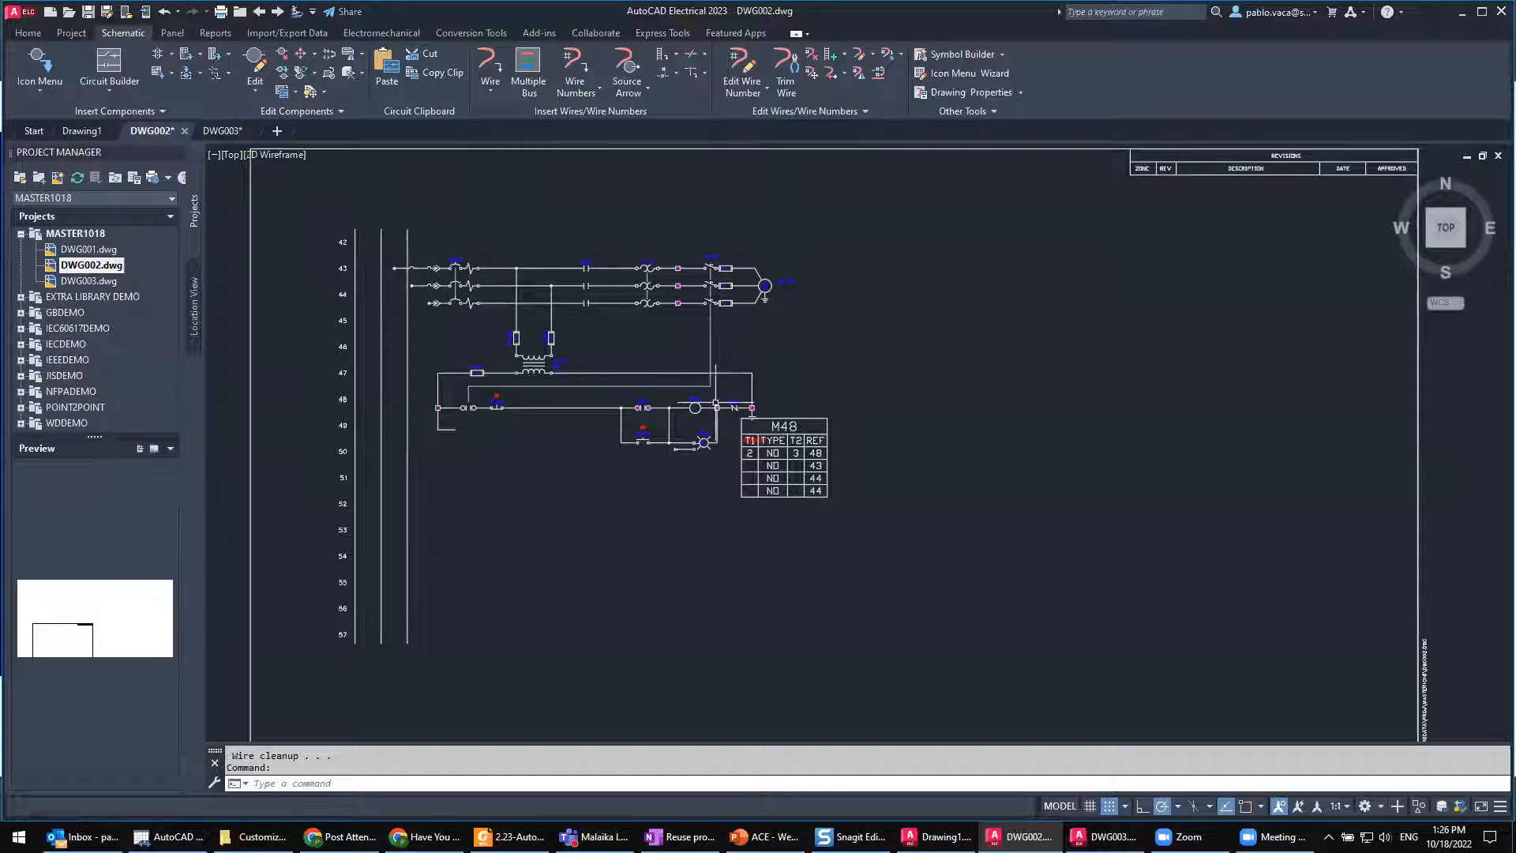
key("ctrl+z")
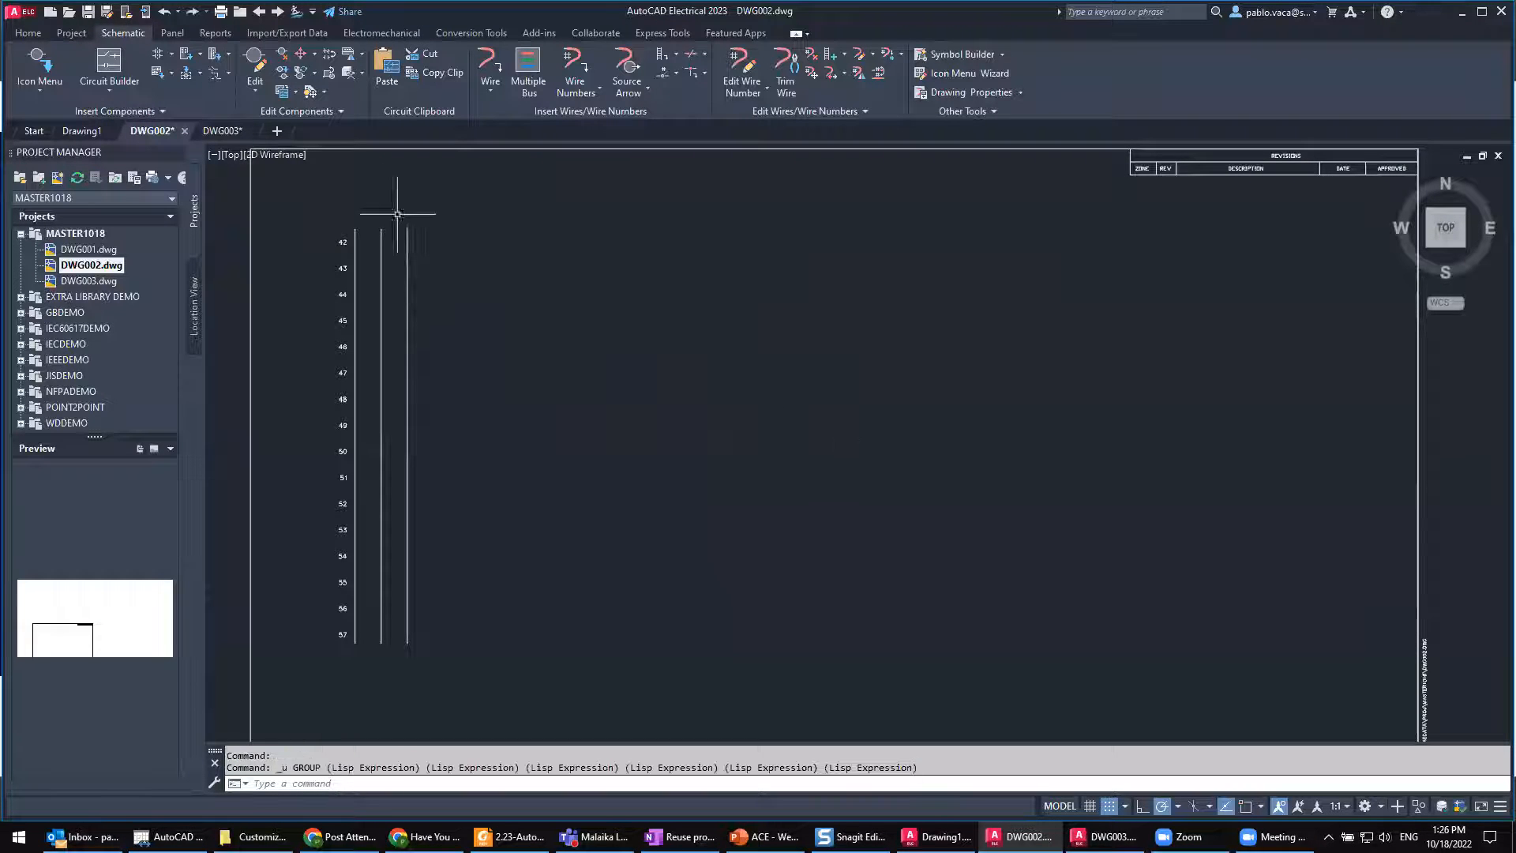
Step: Insert the saved User Circuit 24 at scale 1.000, starting on the three-phase ladder's rightmost bus at line 43
left_click(172, 74)
left_click(213, 133)
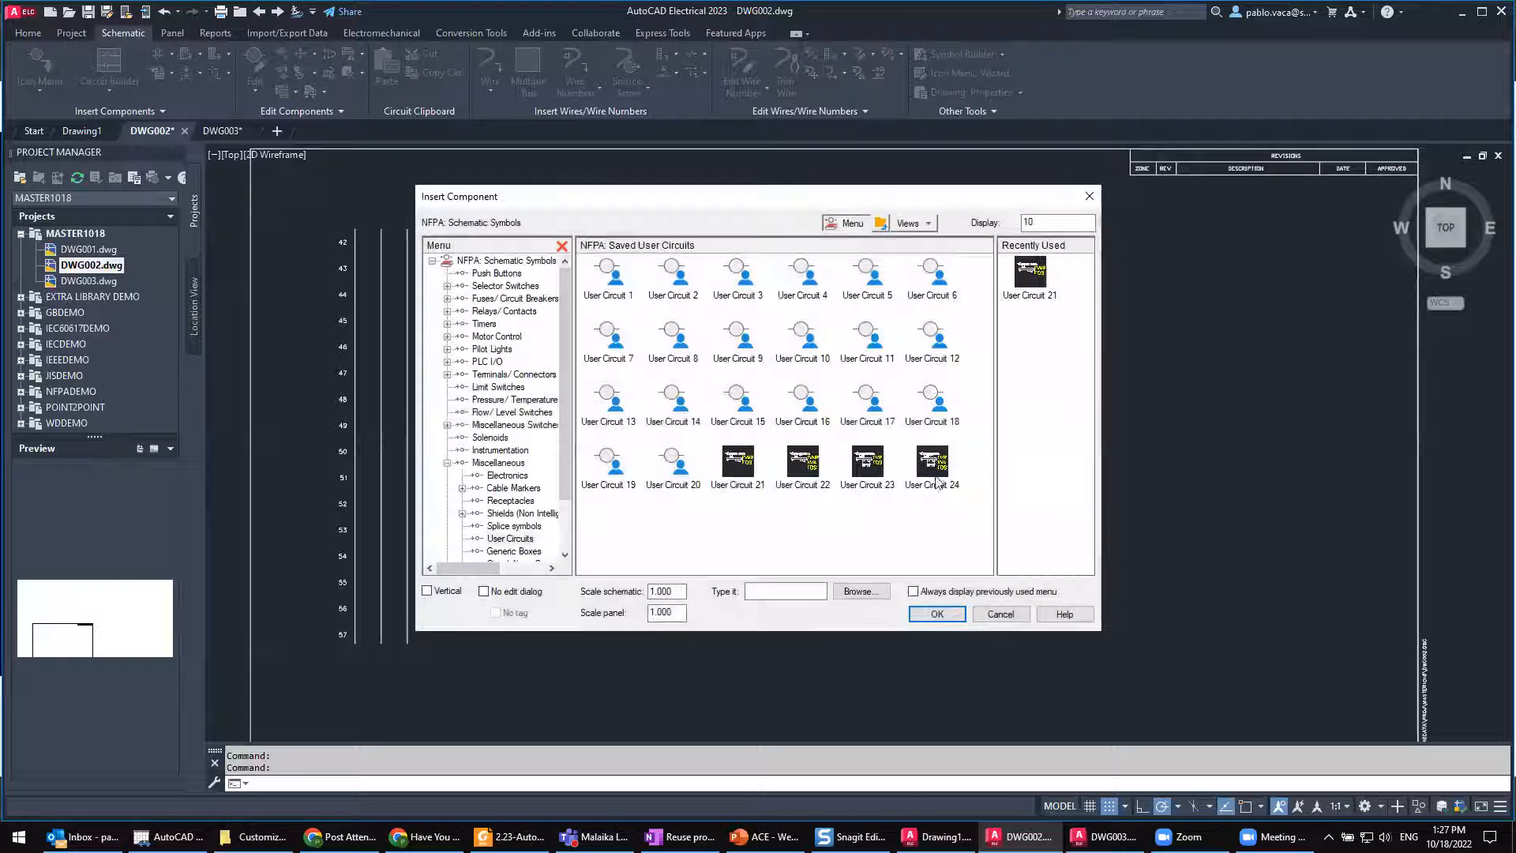
double_click(941, 465)
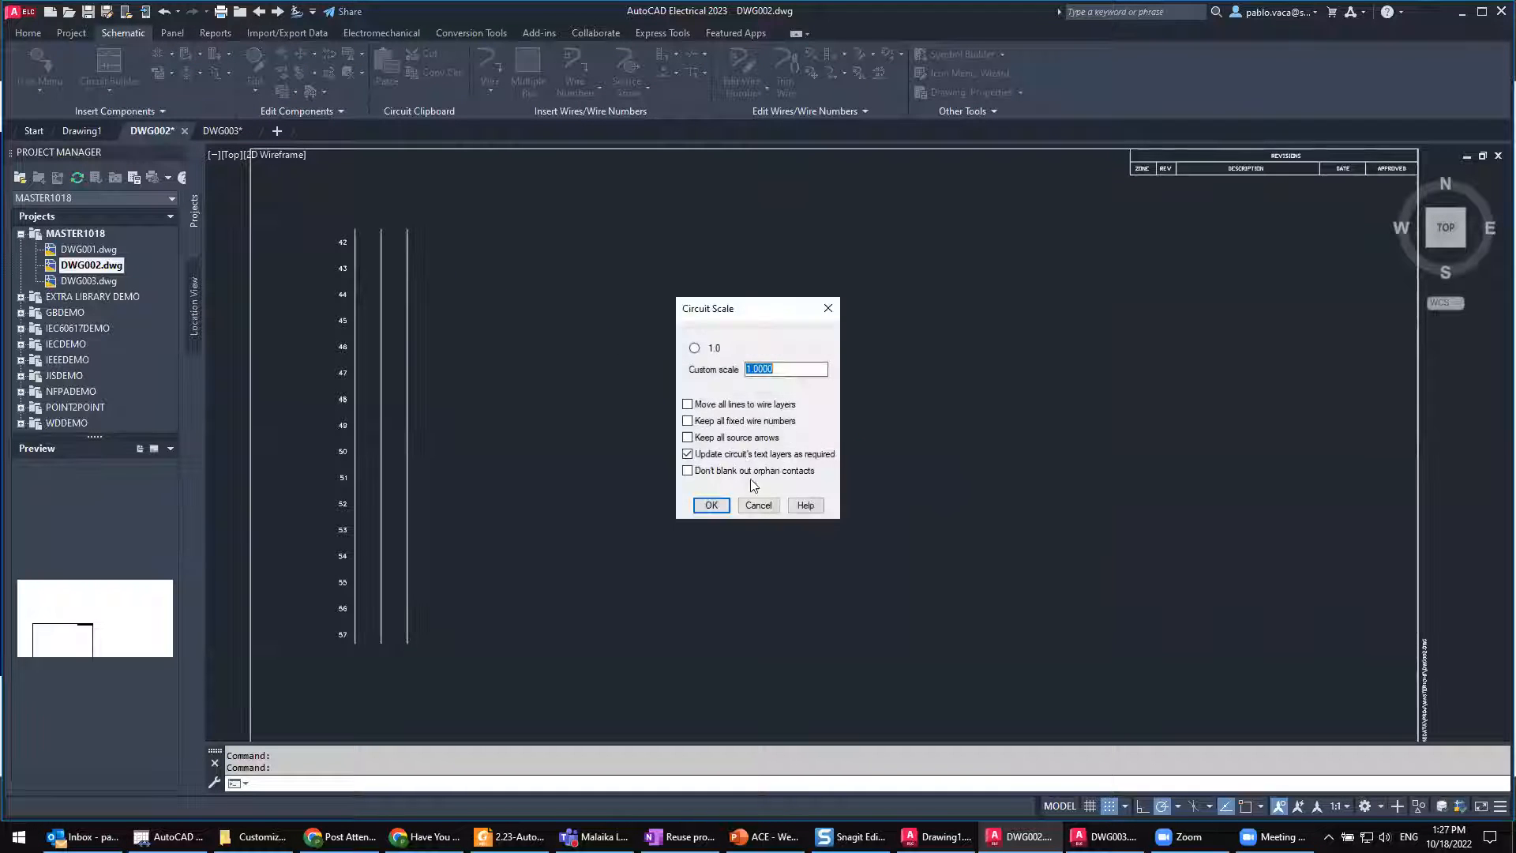
left_click(717, 506)
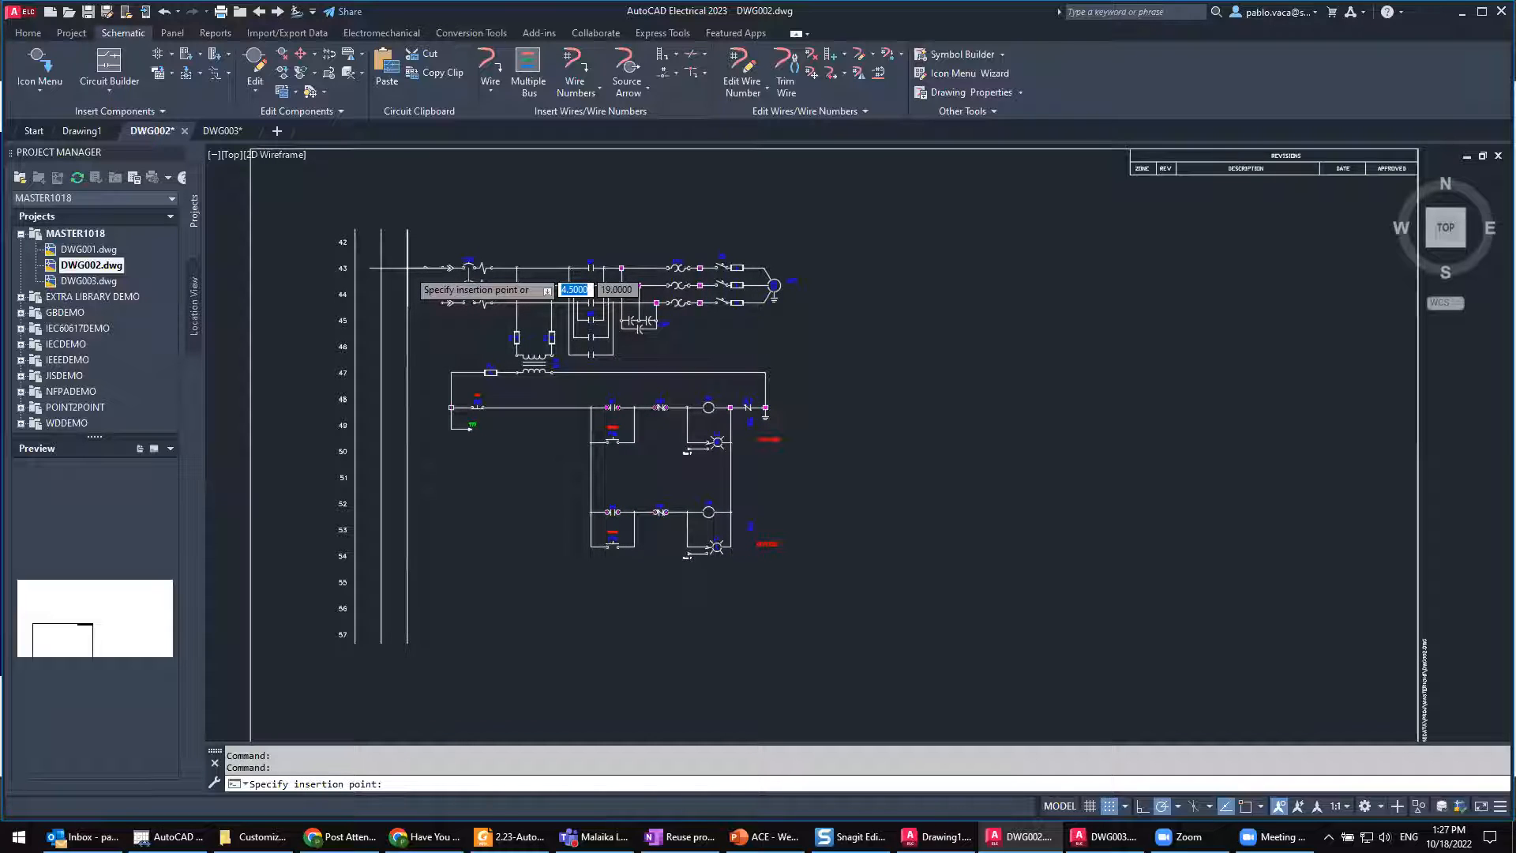
left_click(407, 269)
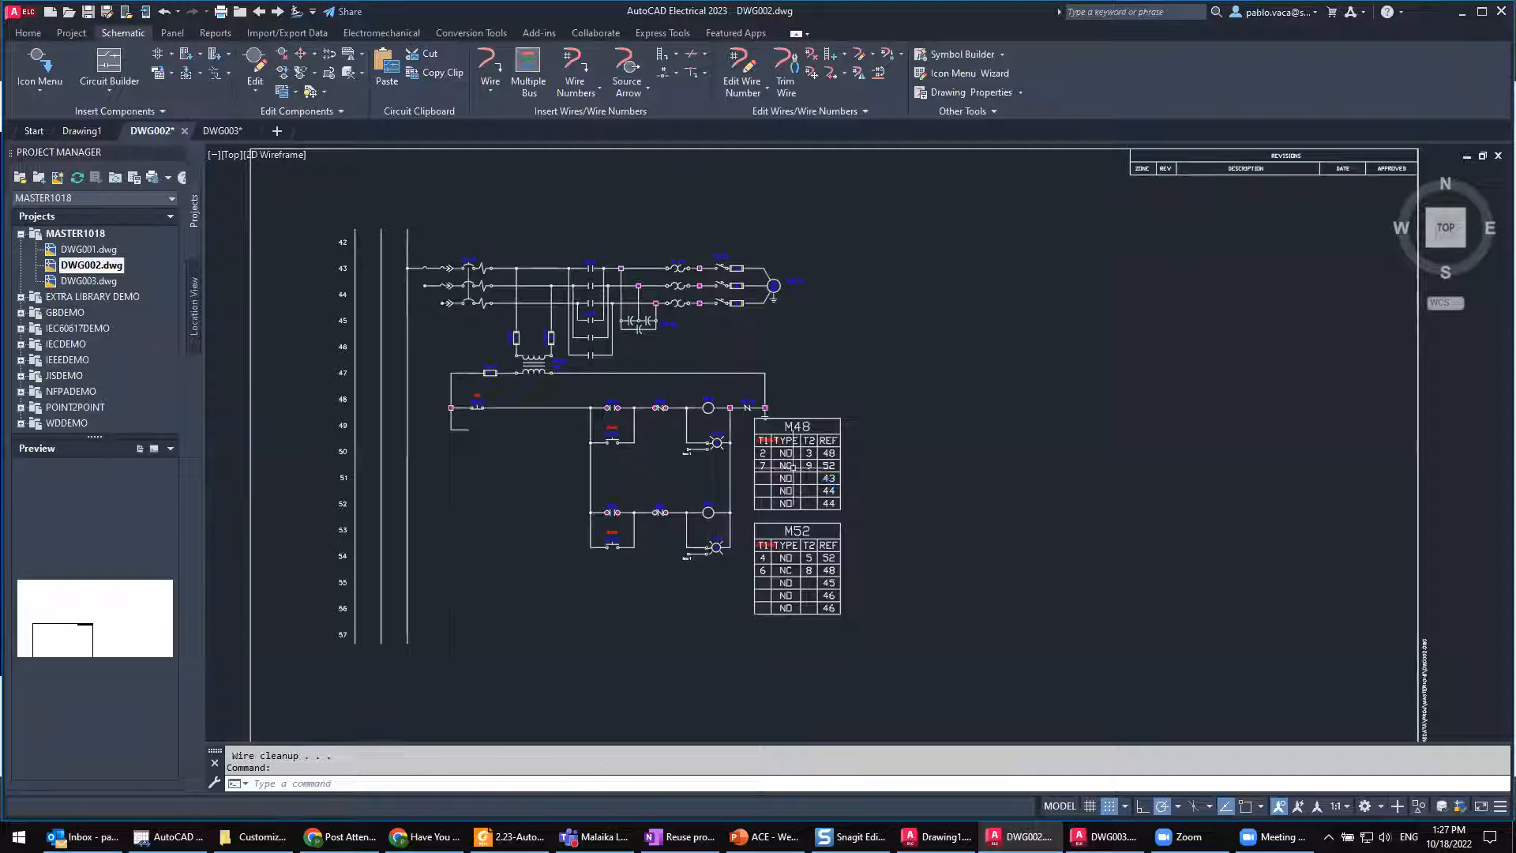
Step: Tag all wires drawing-wide in DWG002 with line-reference wire numbers, using the tag/retag all option
scroll(819, 491, "up", 2)
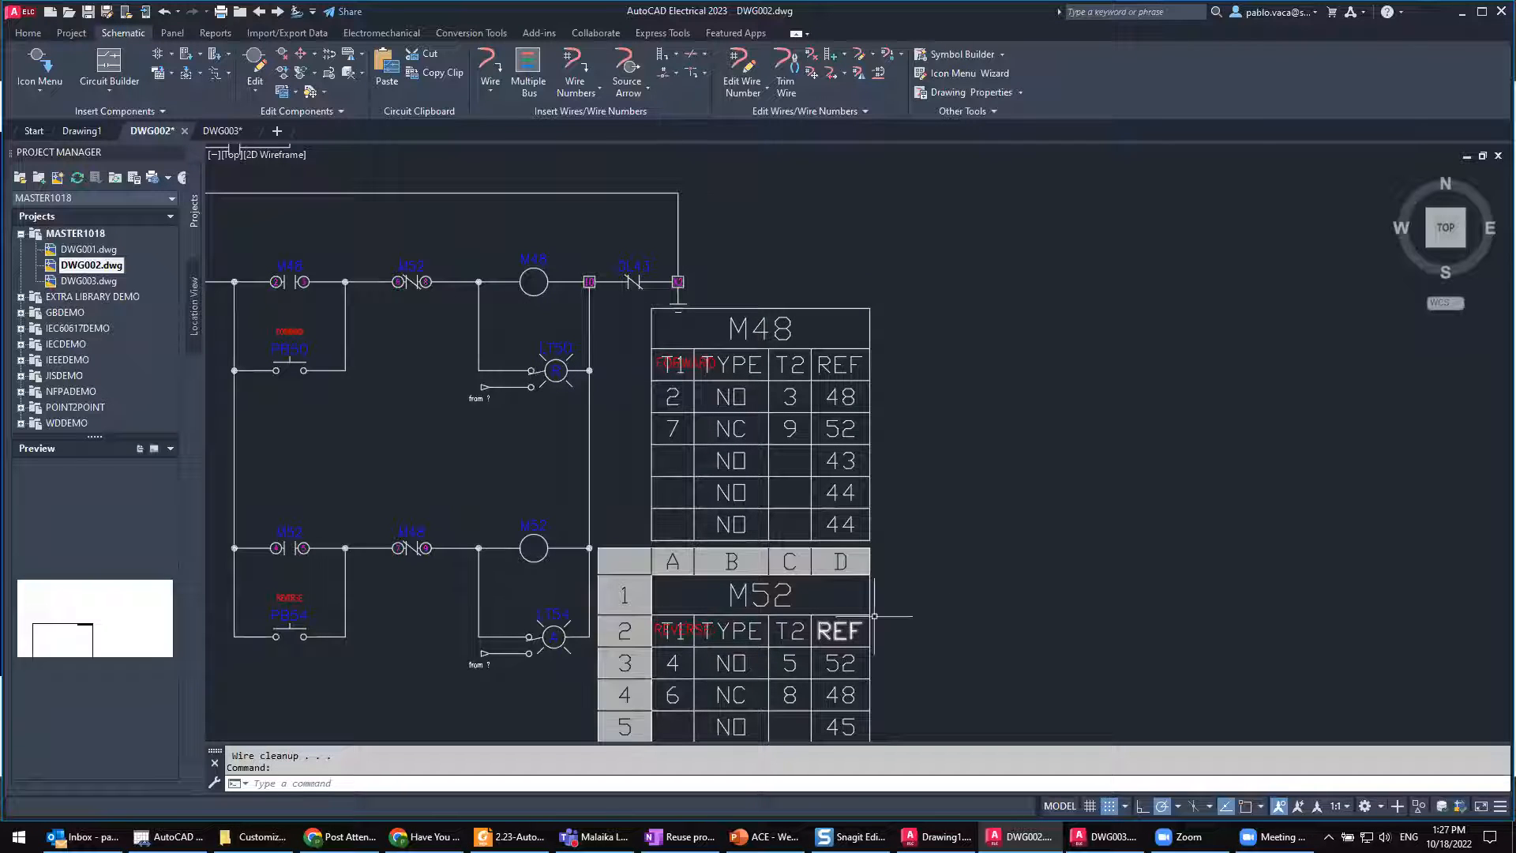
middle_click_drag(998, 524, 1146, 559)
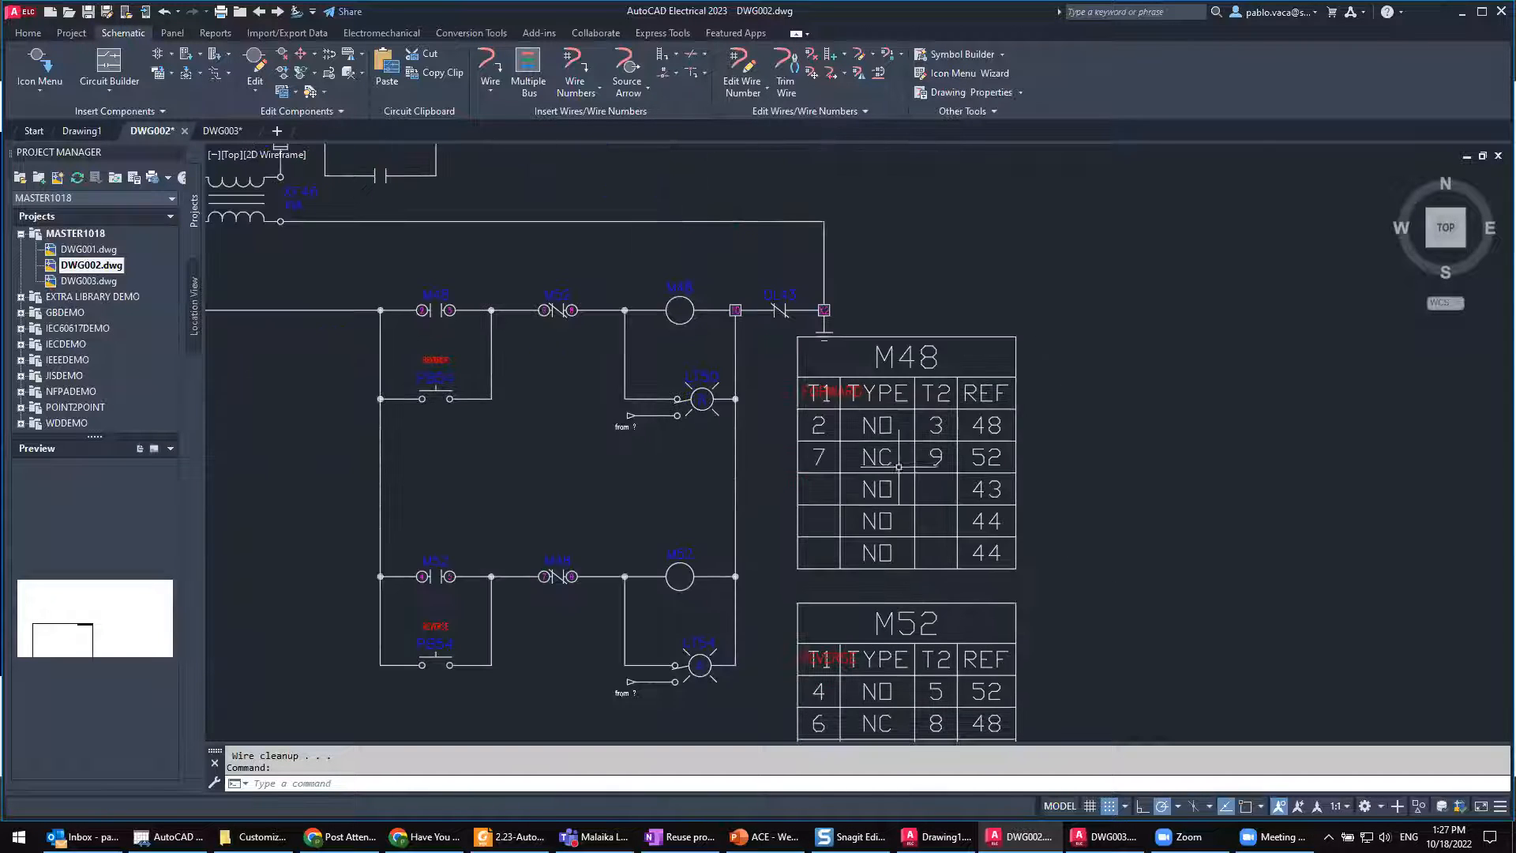
scroll(909, 439, "down", 2)
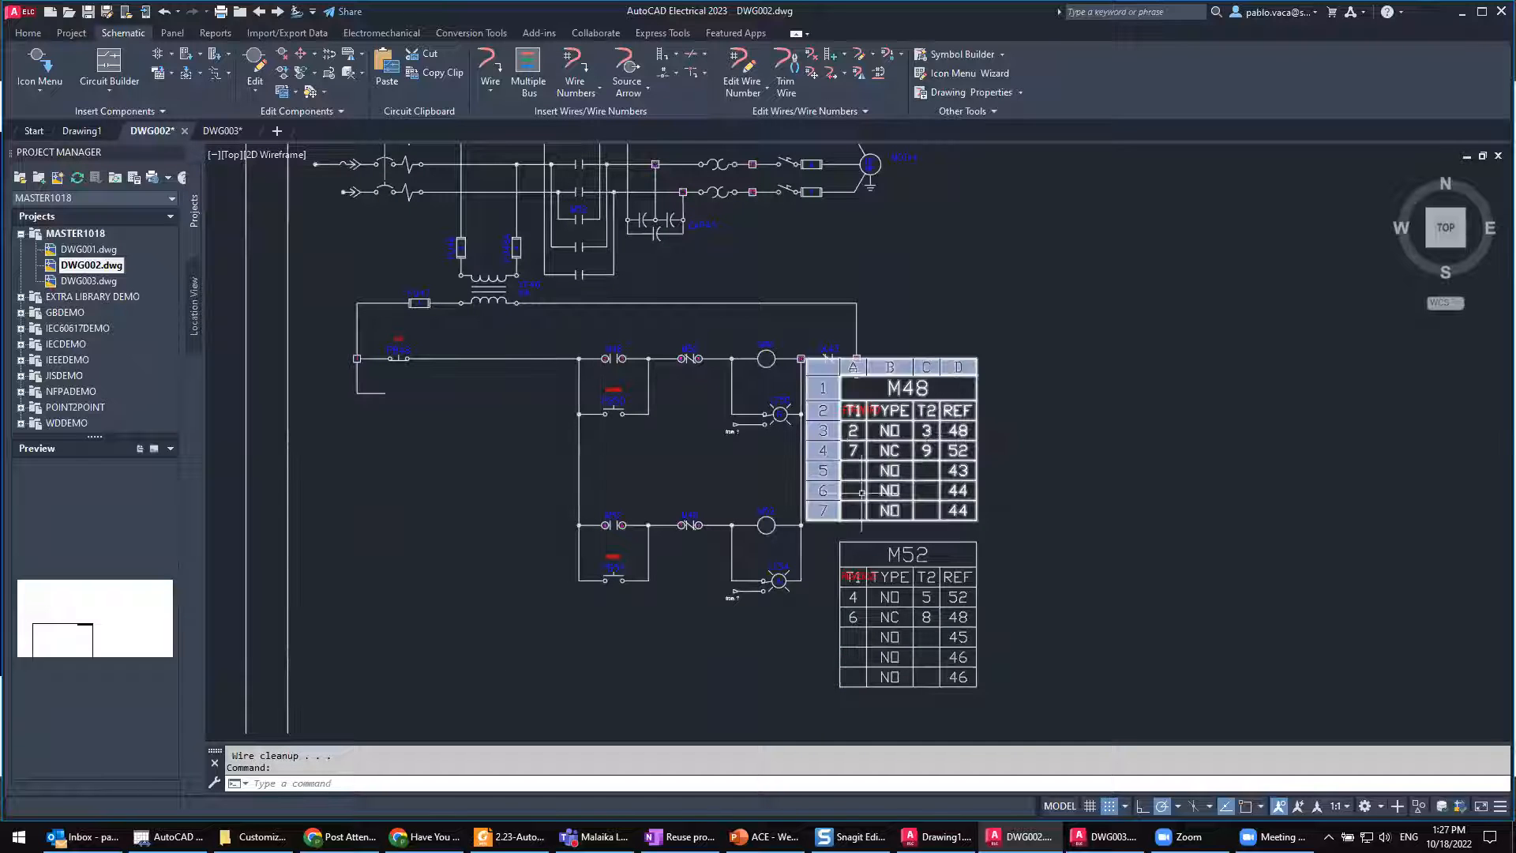
middle_click_drag(553, 203, 636, 410)
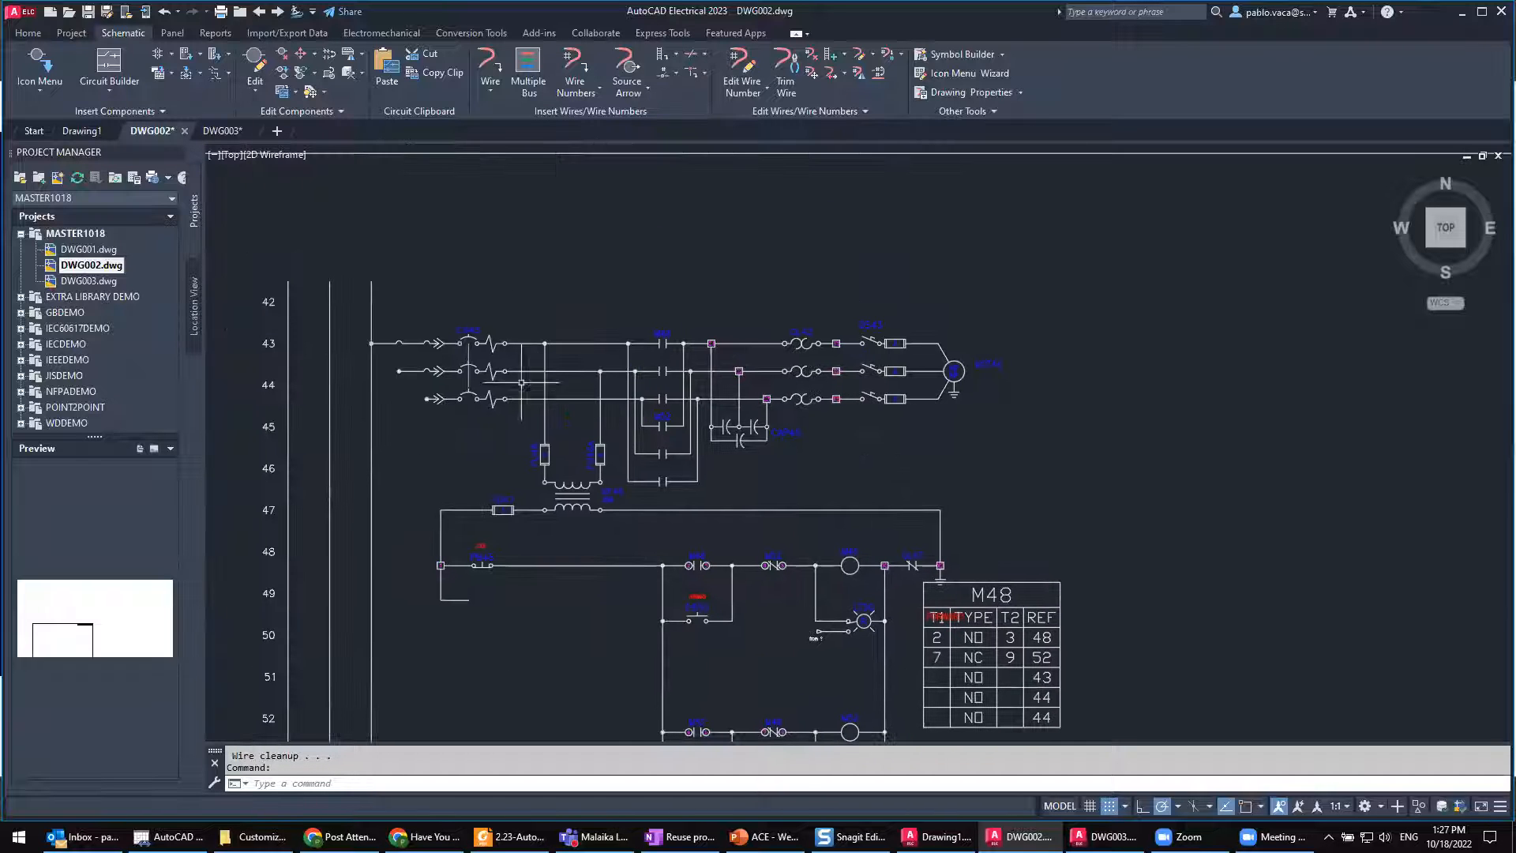
scroll(677, 309, "up", 2)
scroll(678, 308, "down", 2)
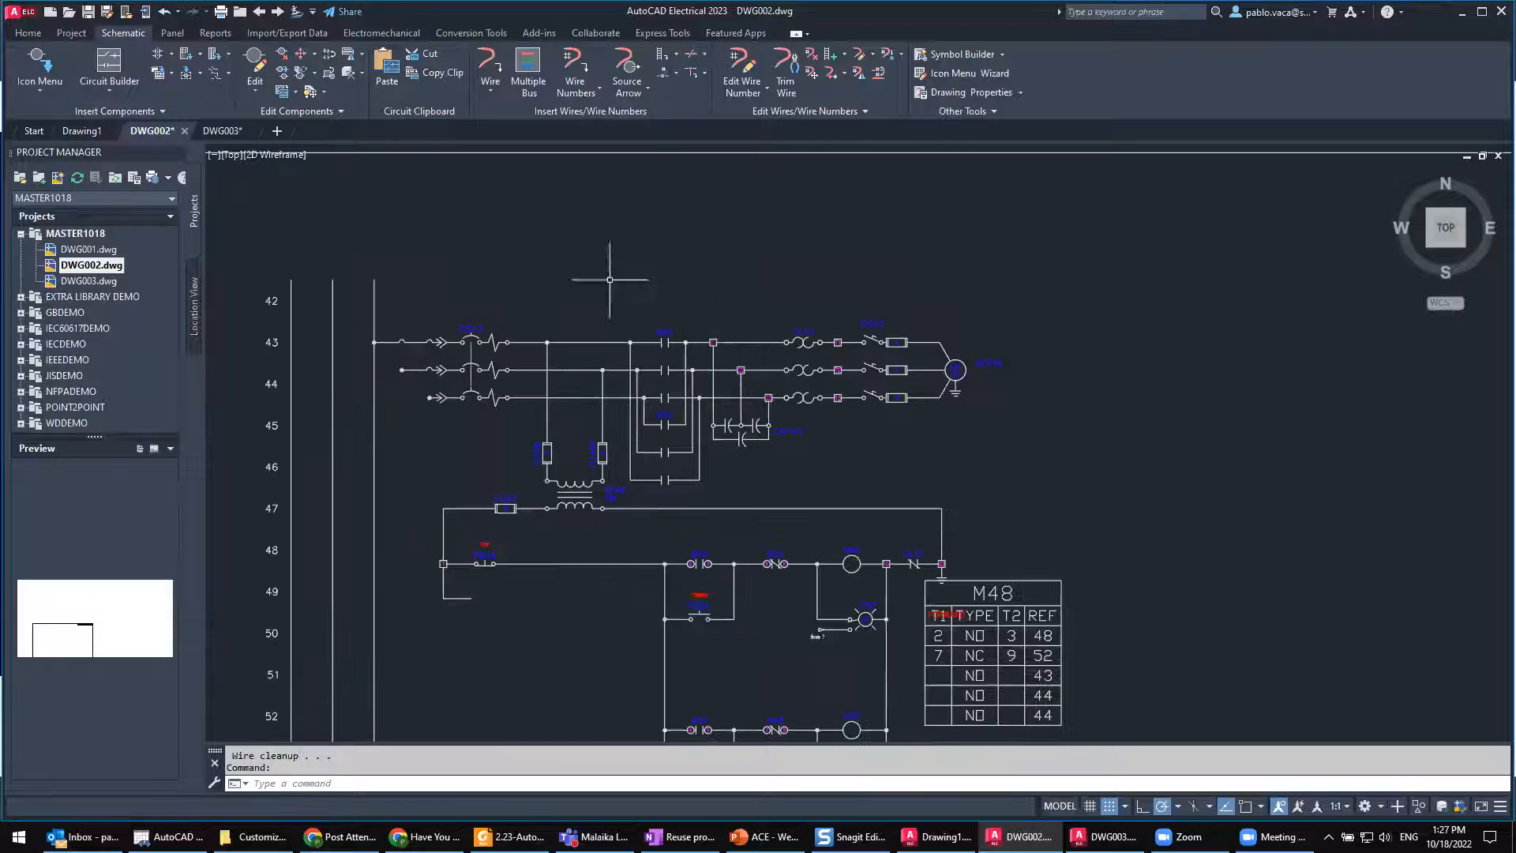
left_click(575, 60)
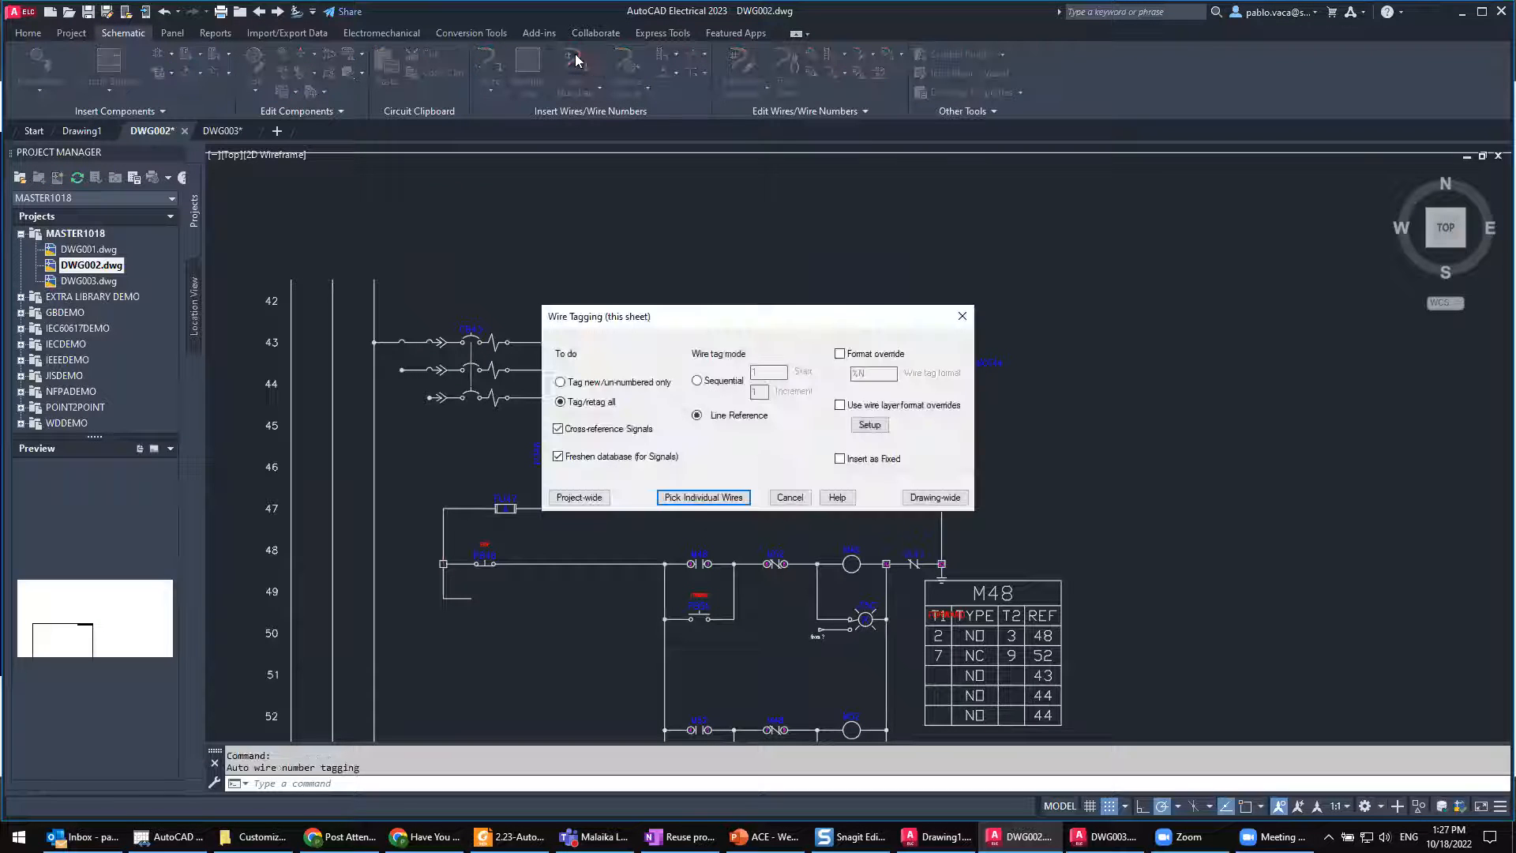
left_click(934, 497)
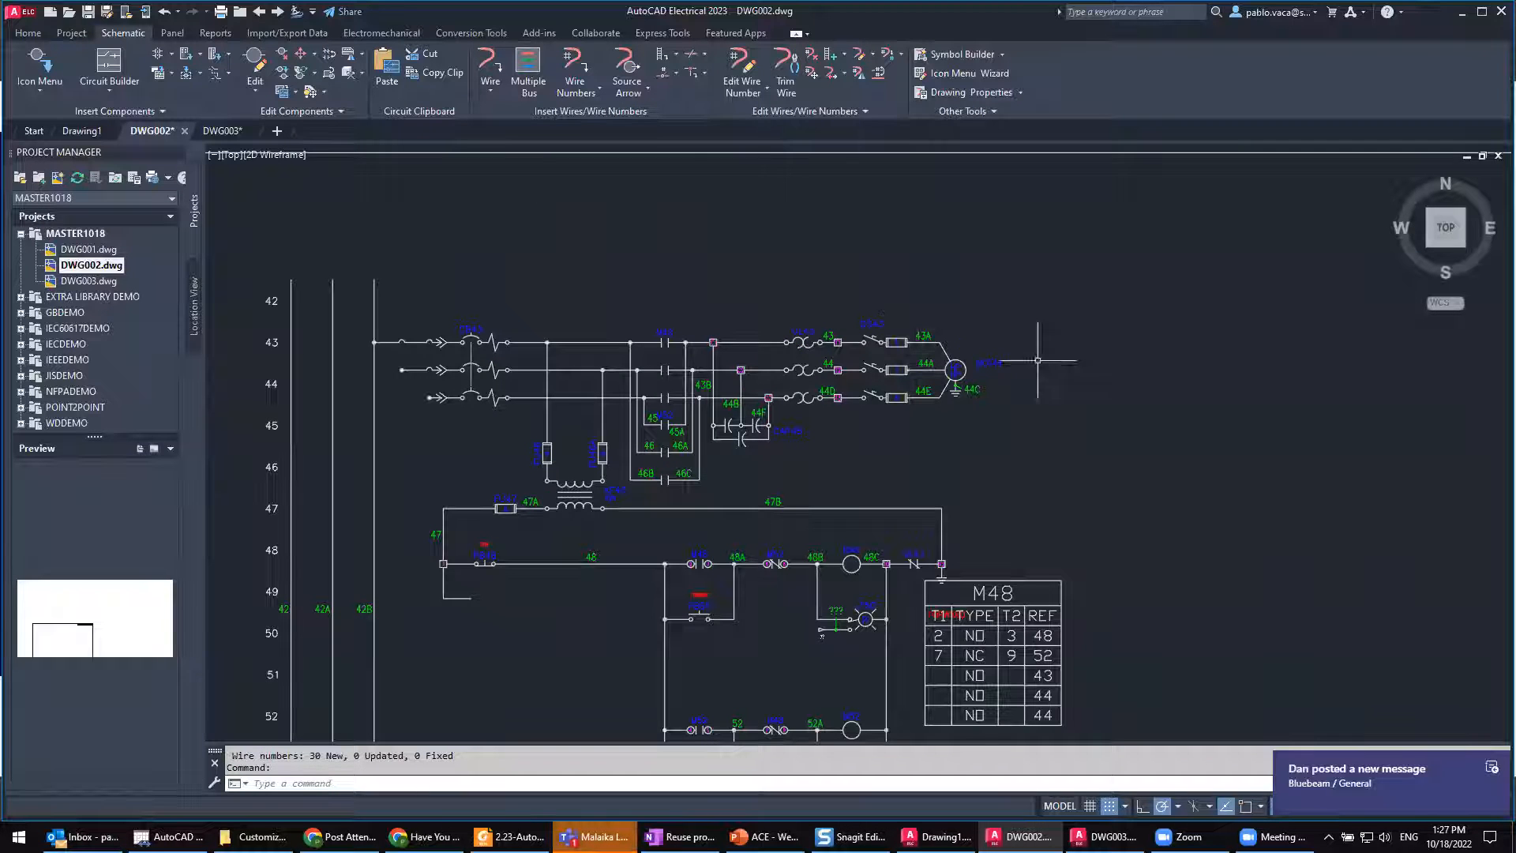
Step: Check the wire numbers on the power and control circuits, and save DWG002.dwg
middle_click_drag(789, 470, 733, 319)
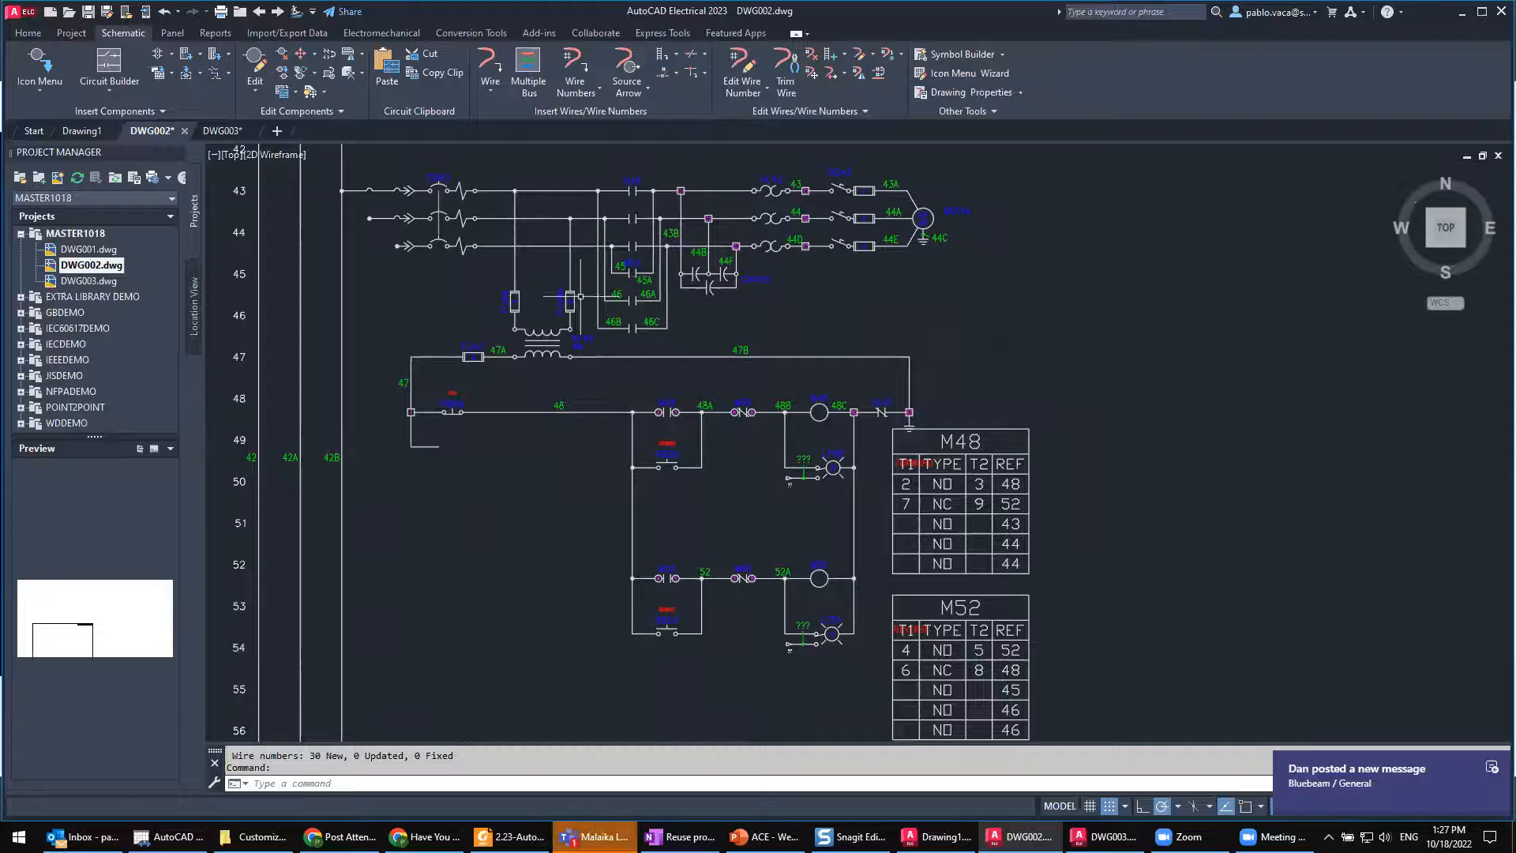
middle_click_drag(378, 248, 526, 267)
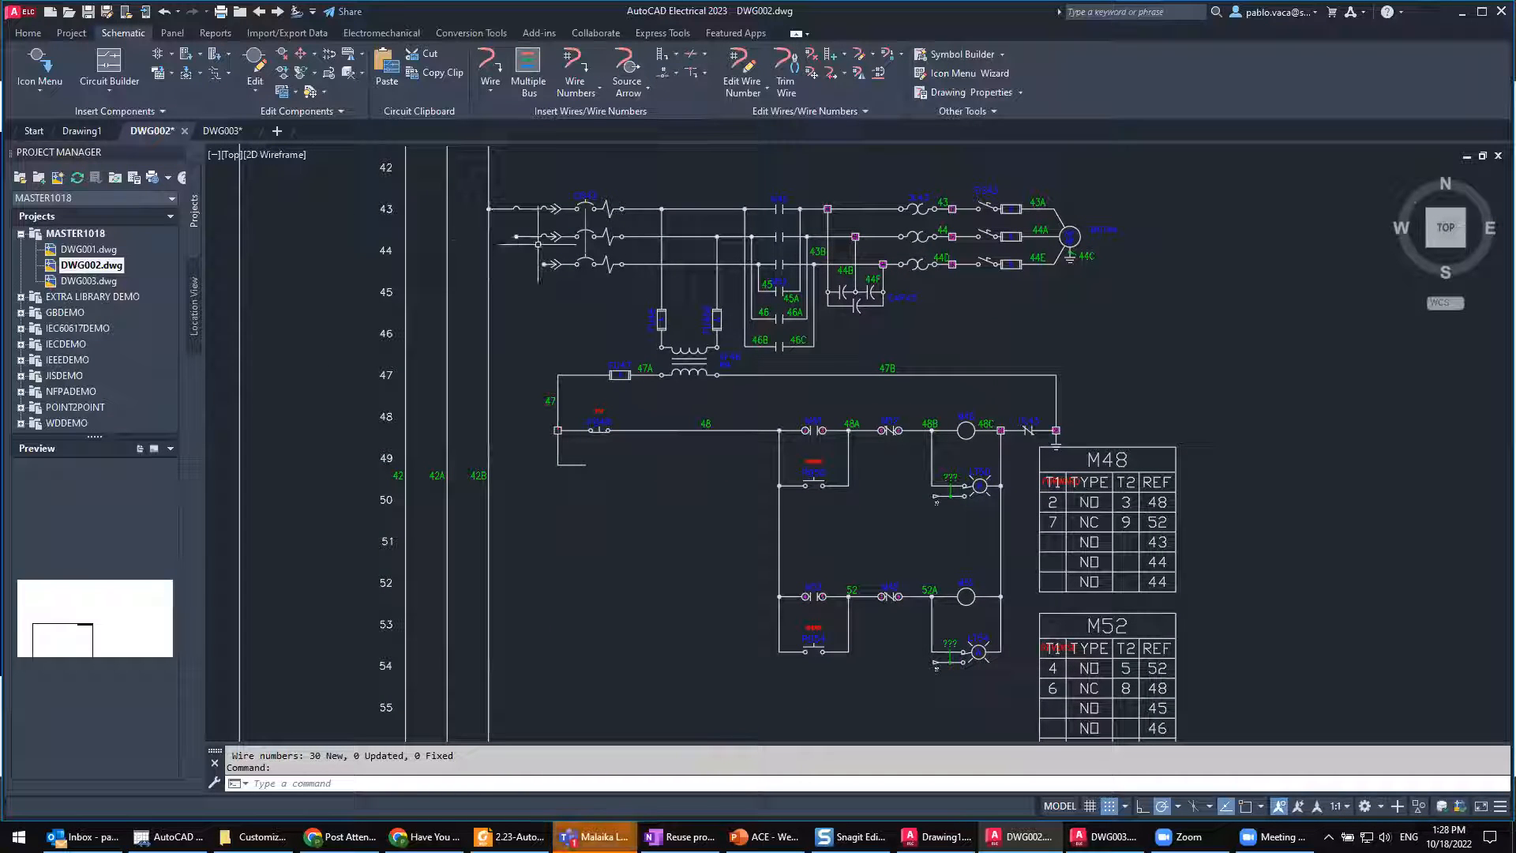
left_click(89, 13)
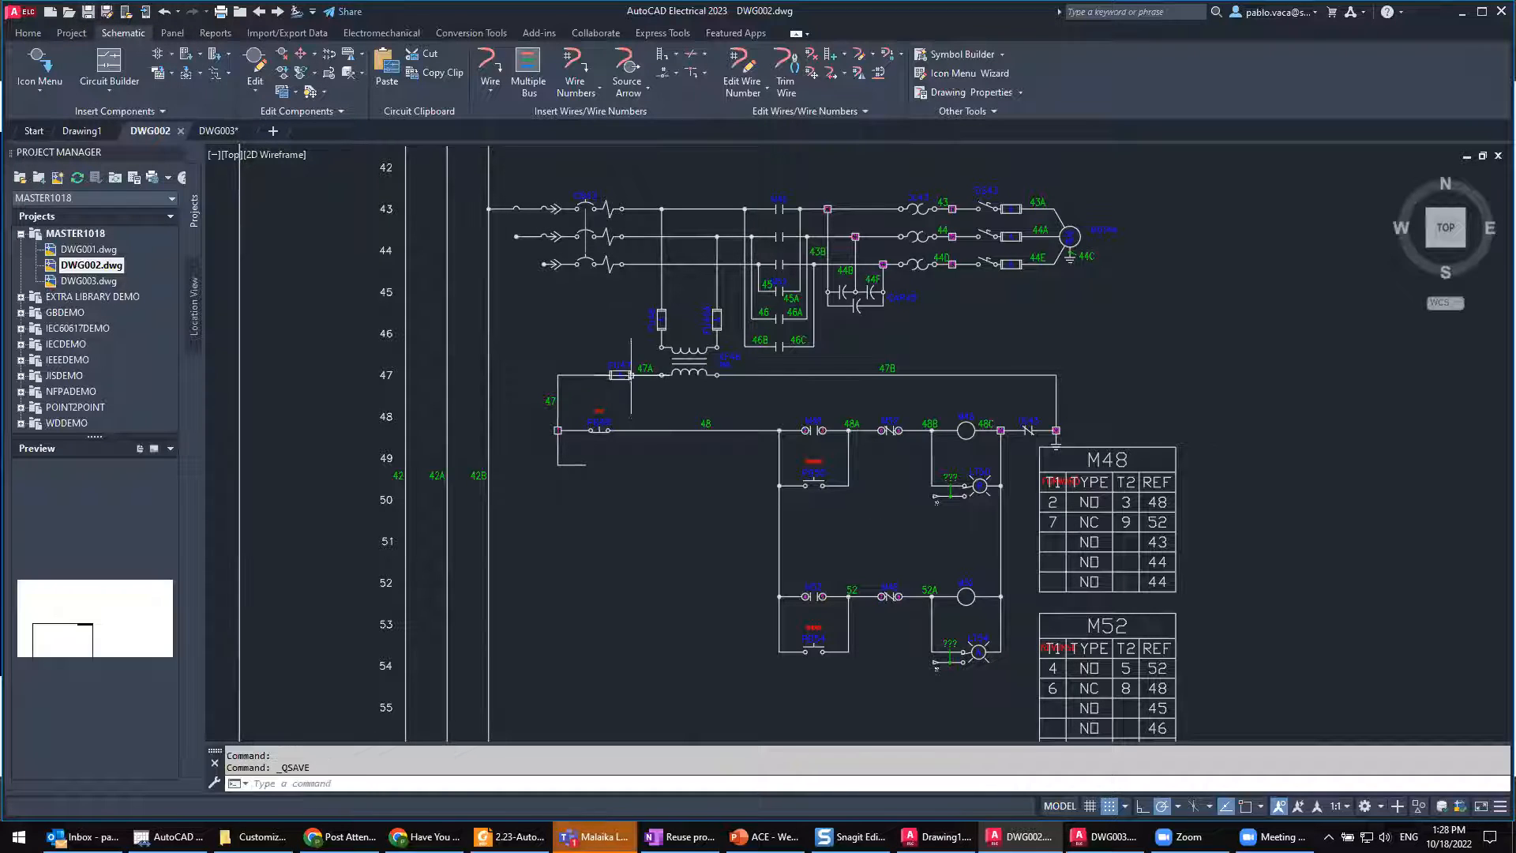
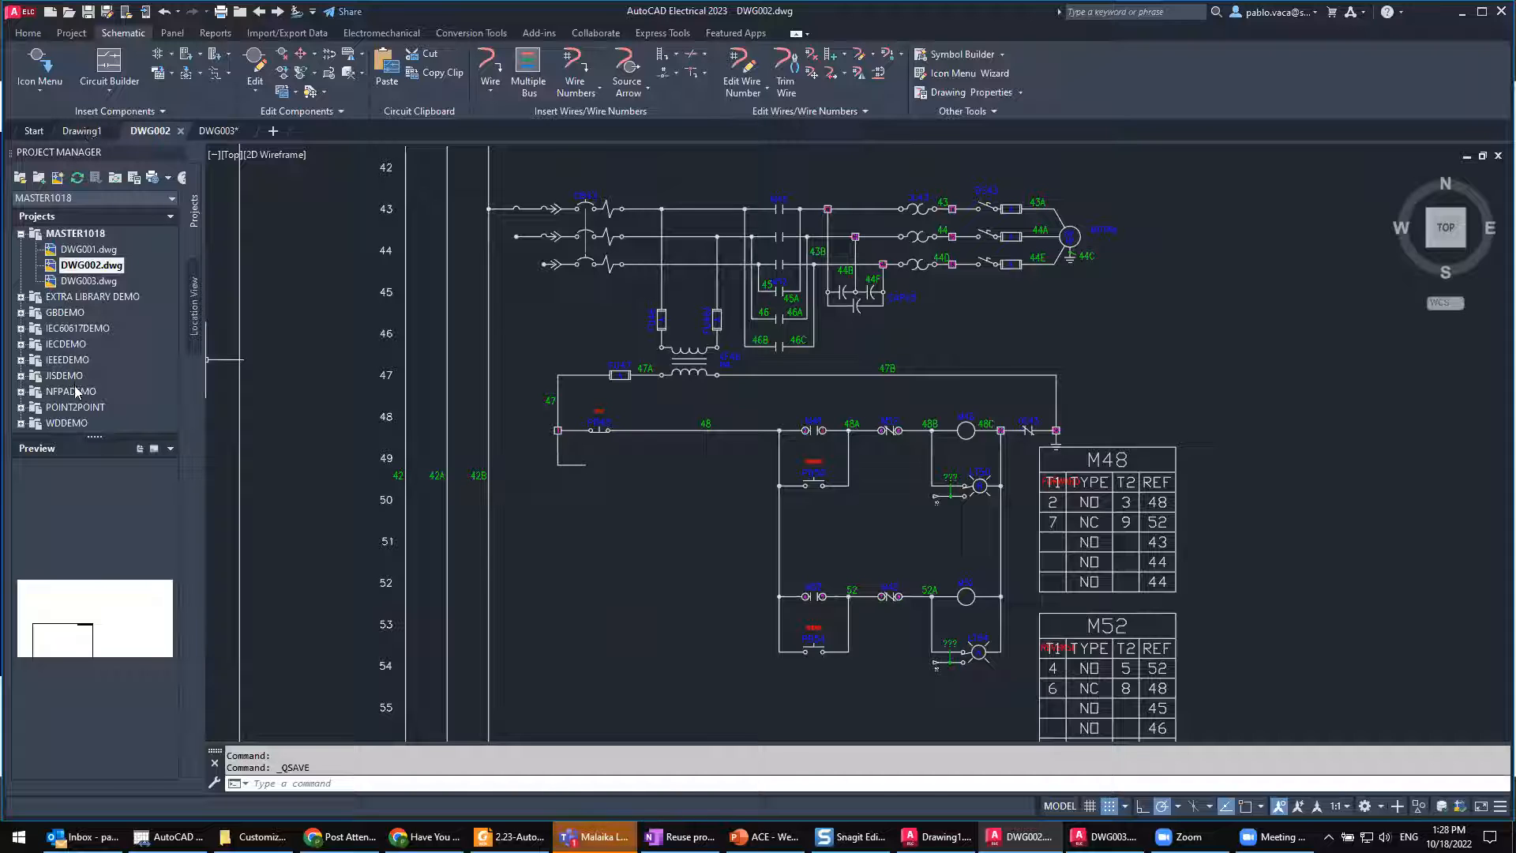
Step: Make WDDEMO the active project and open demo03.dwg from its SCHEMATIC subfolder
right_click(79, 423)
left_click(106, 436)
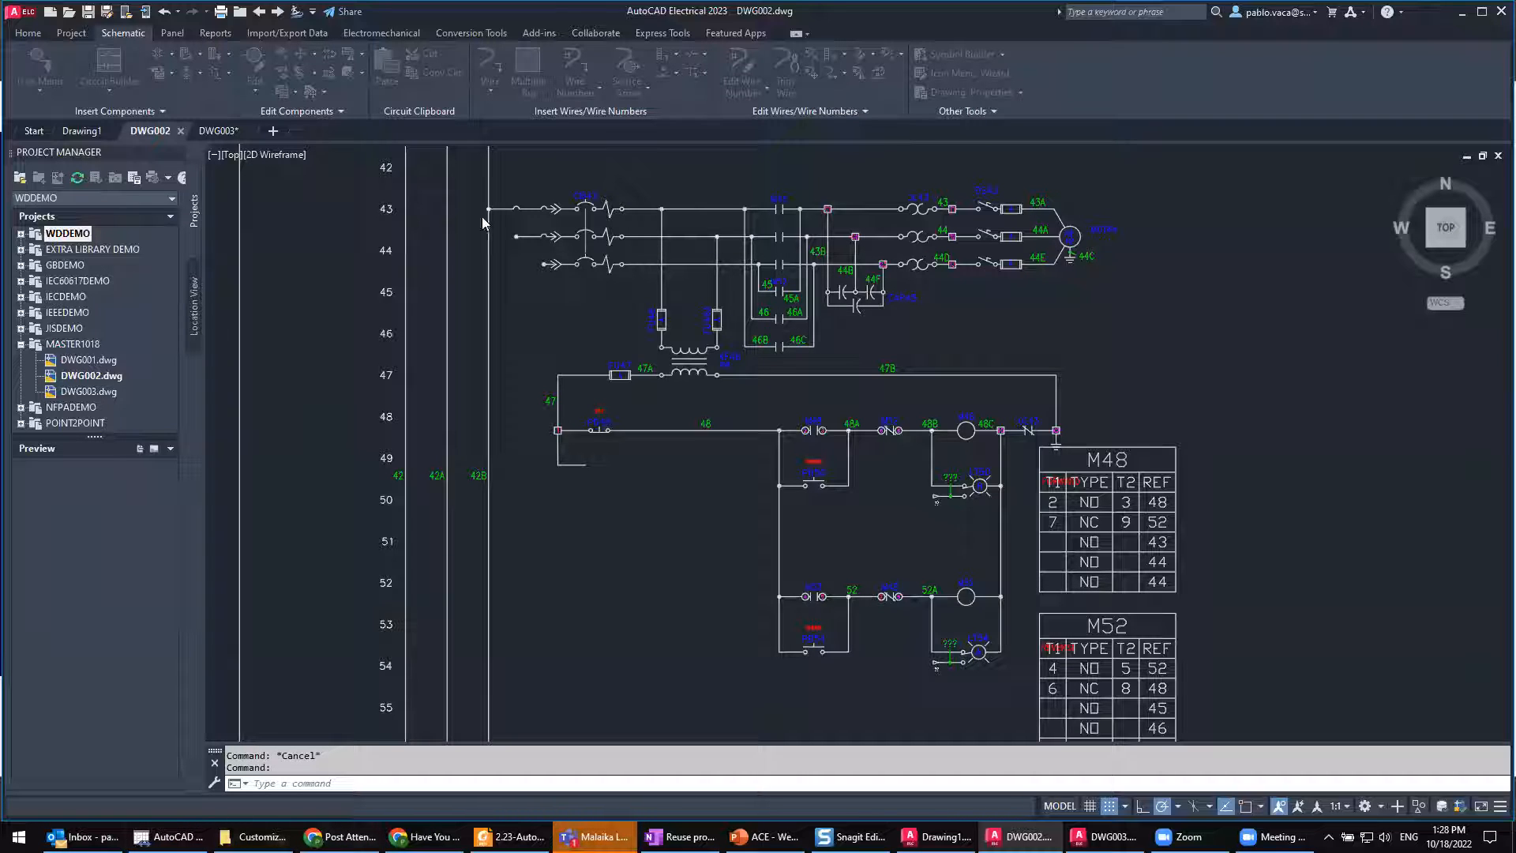
left_click(20, 234)
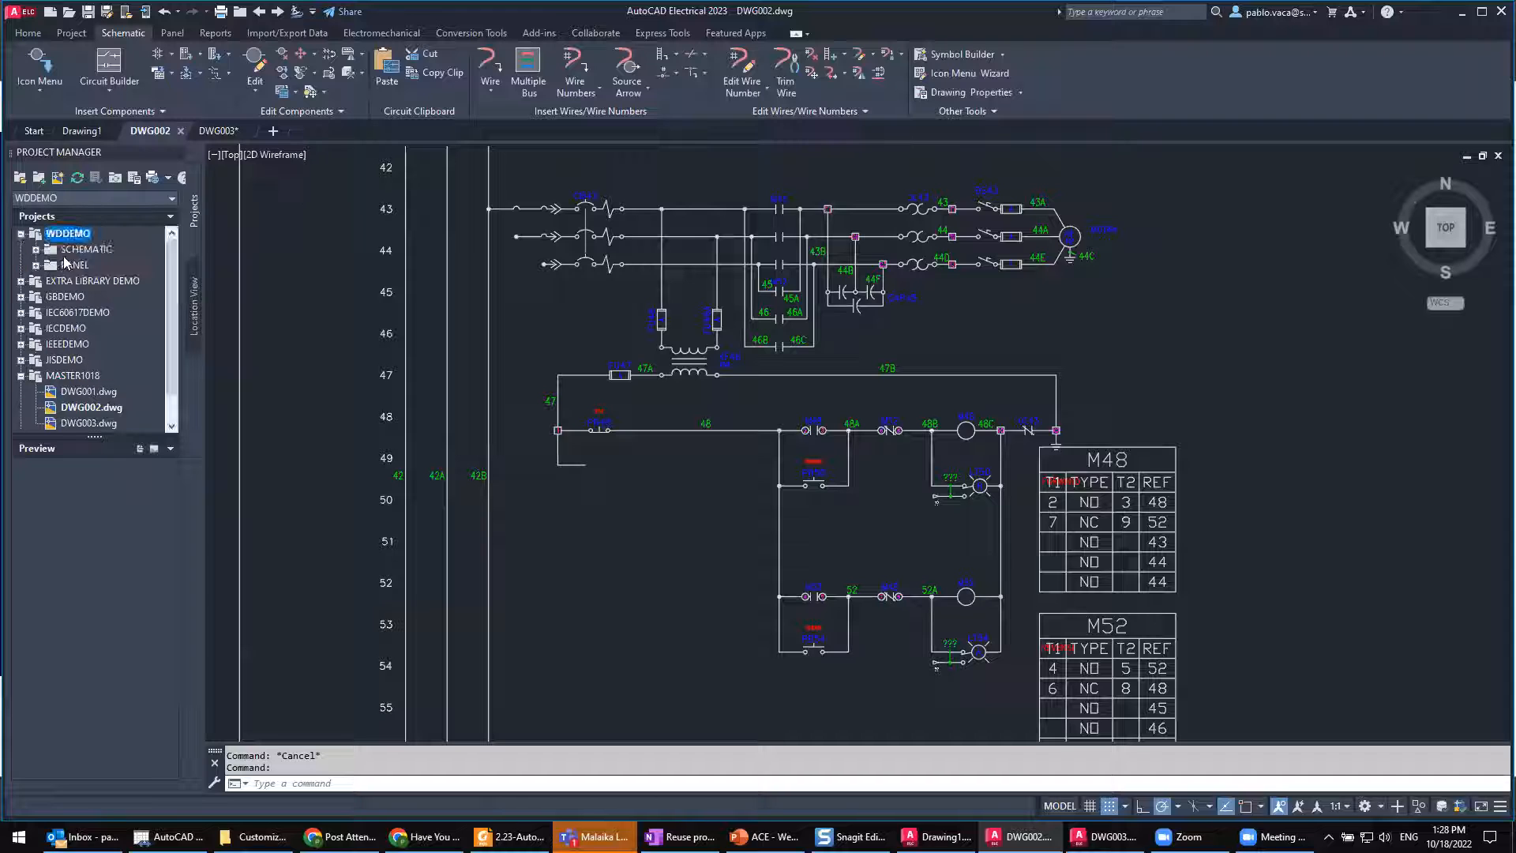
left_click(36, 250)
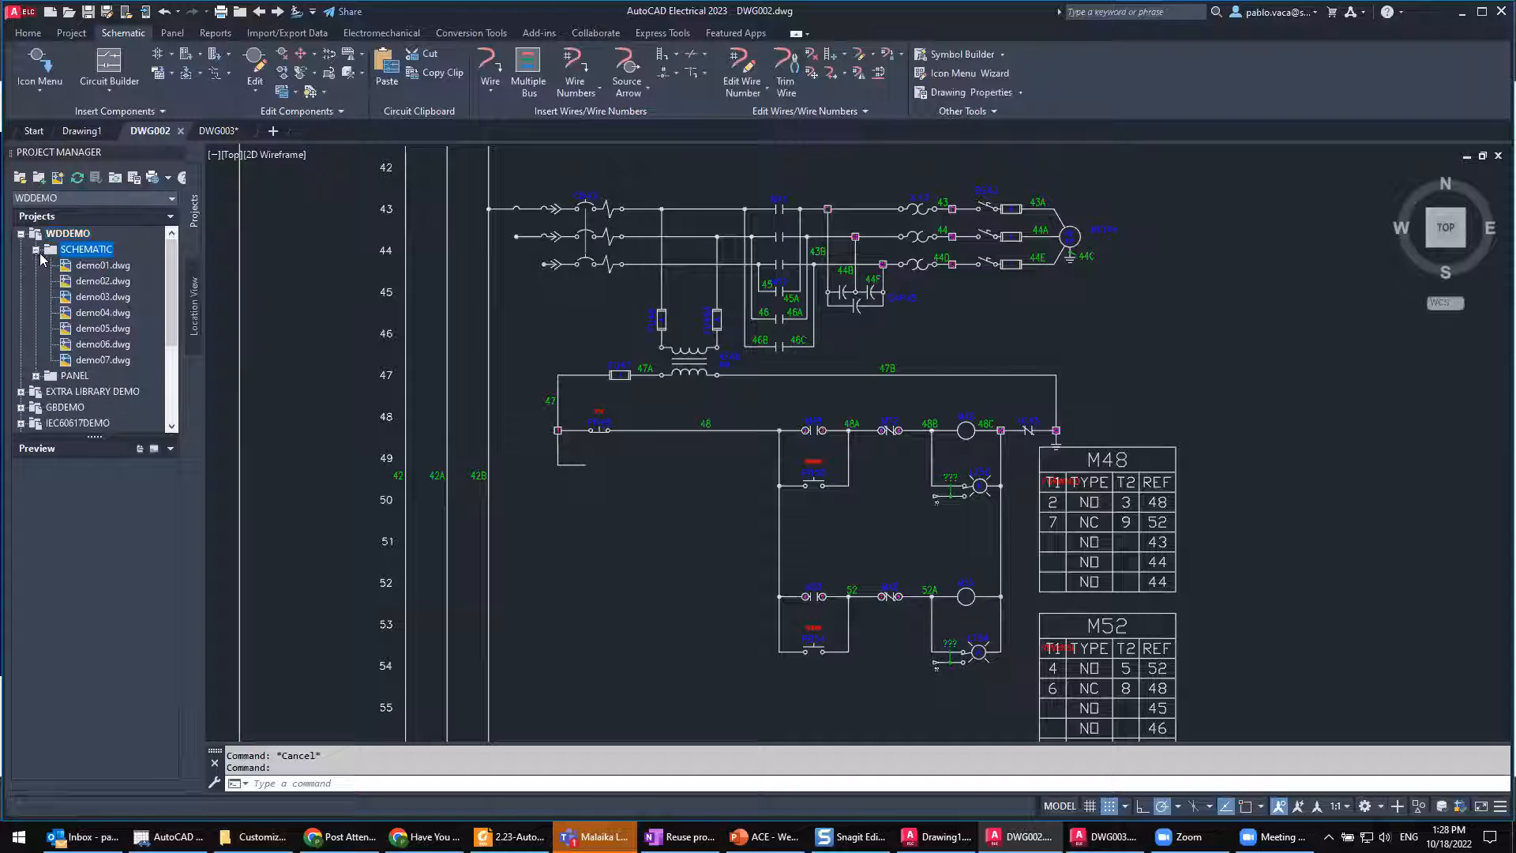
double_click(101, 297)
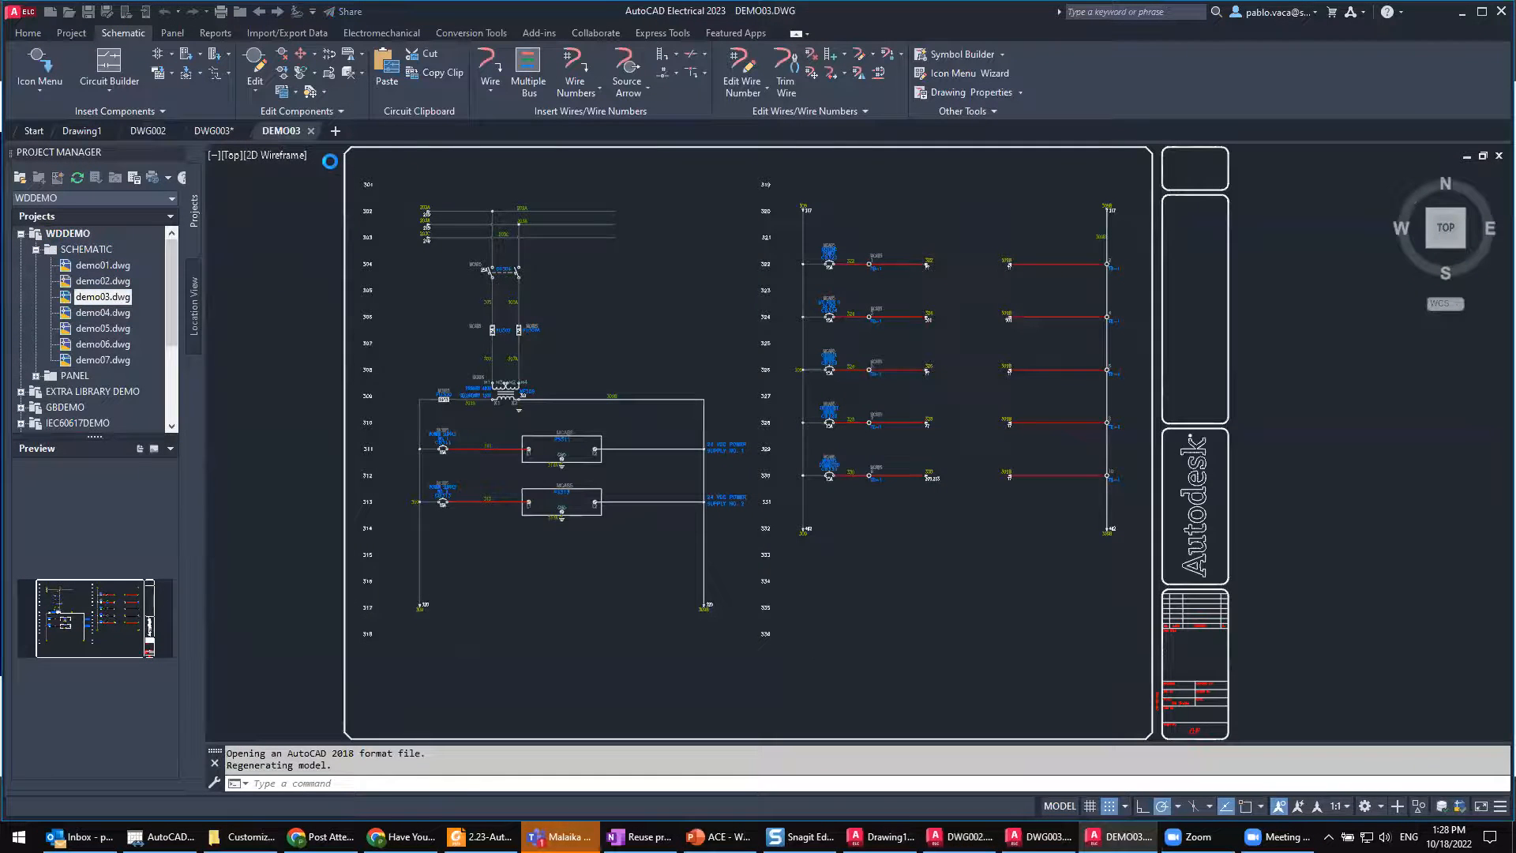
Step: Copy wddemo.wdt and wddemo_wdtitle.wdl from the Demo folder where DEMO03 is stored, and close the folder
right_click(277, 136)
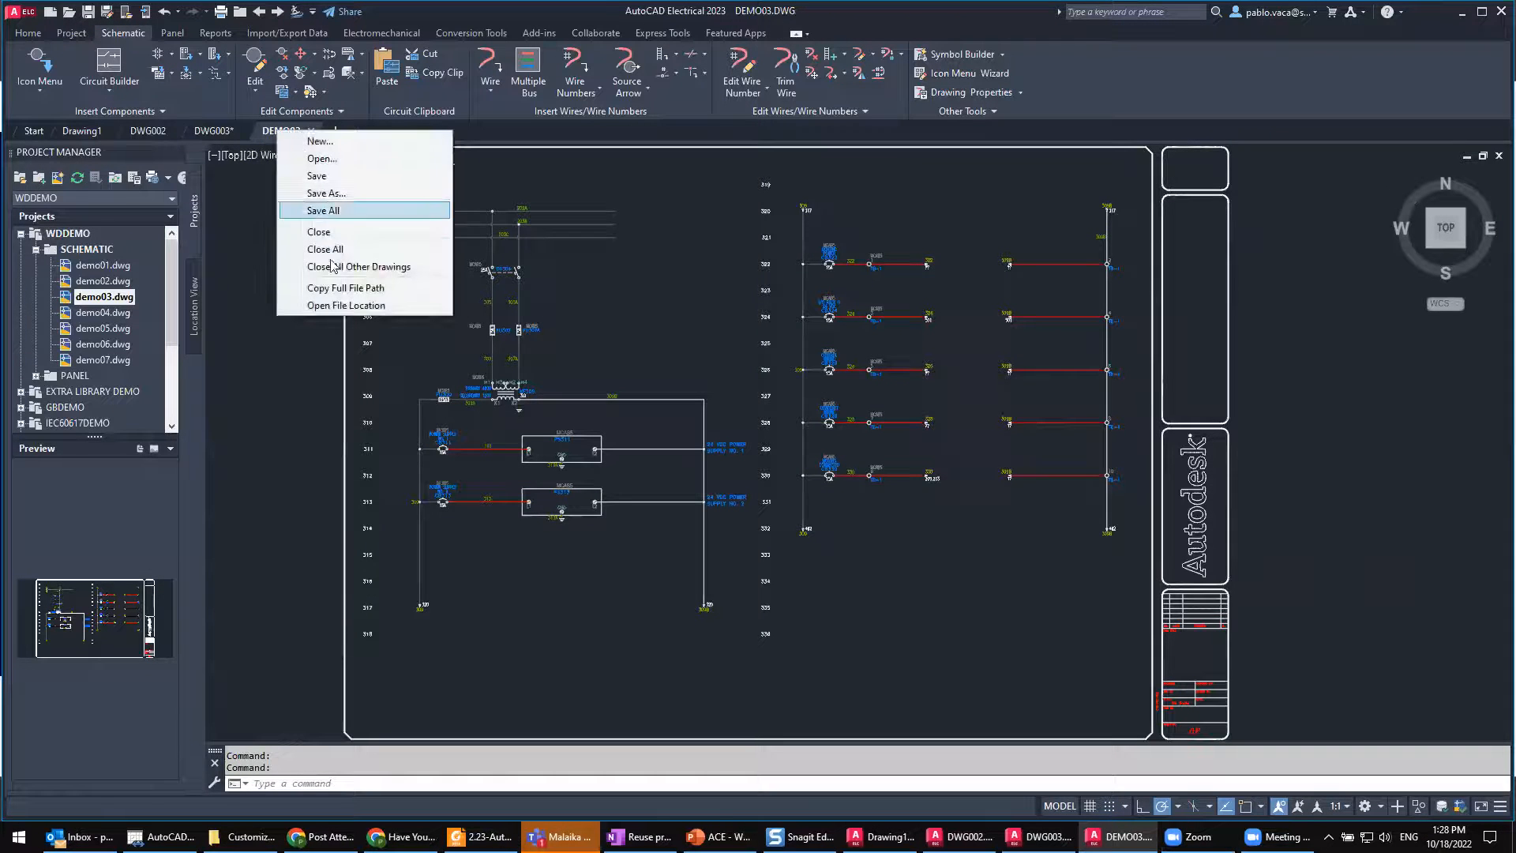
left_click(346, 306)
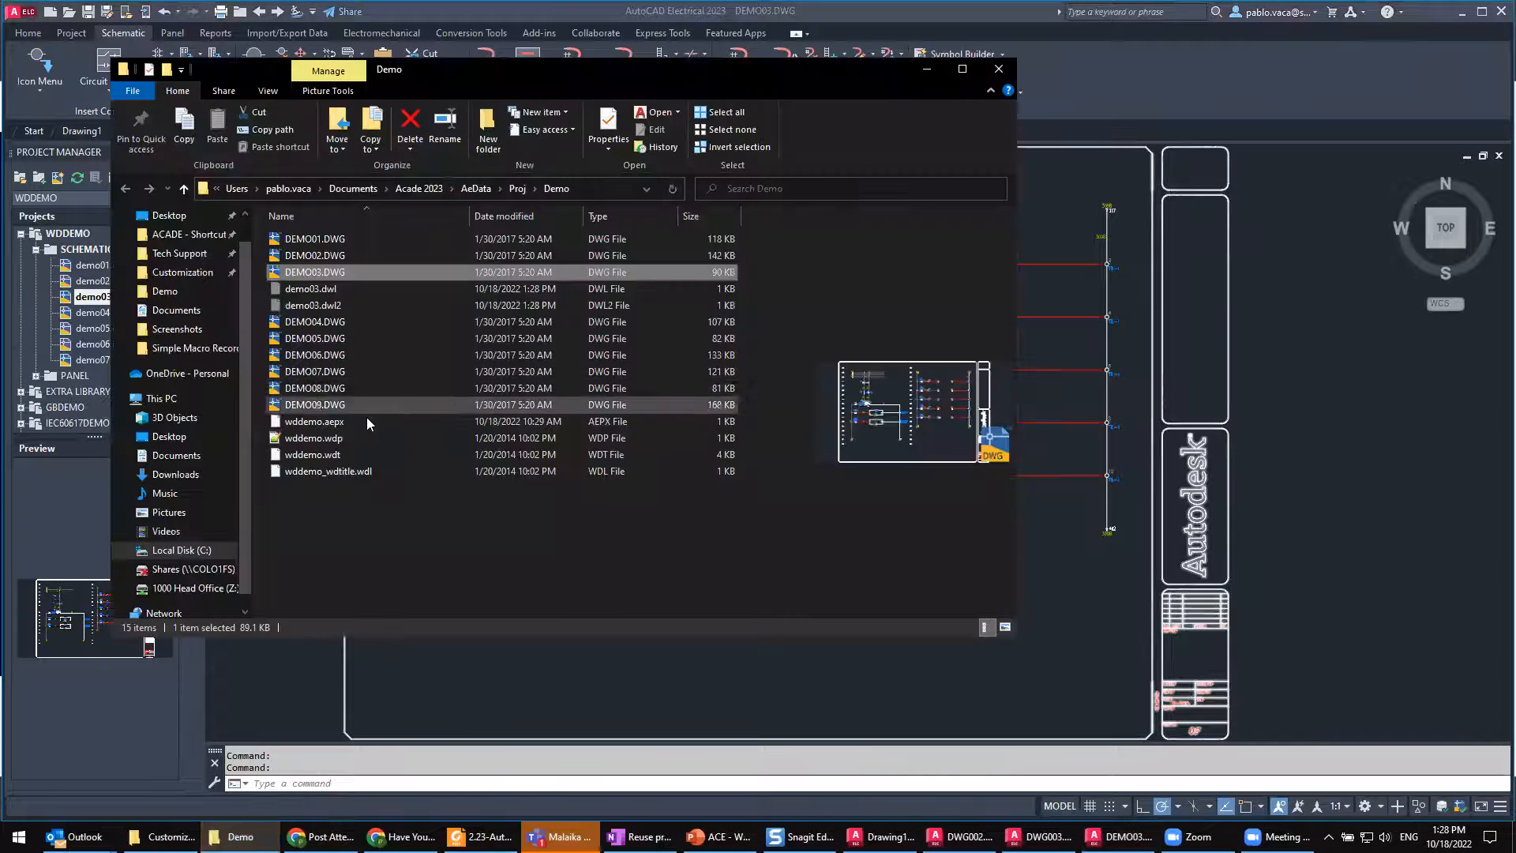
left_click(334, 455)
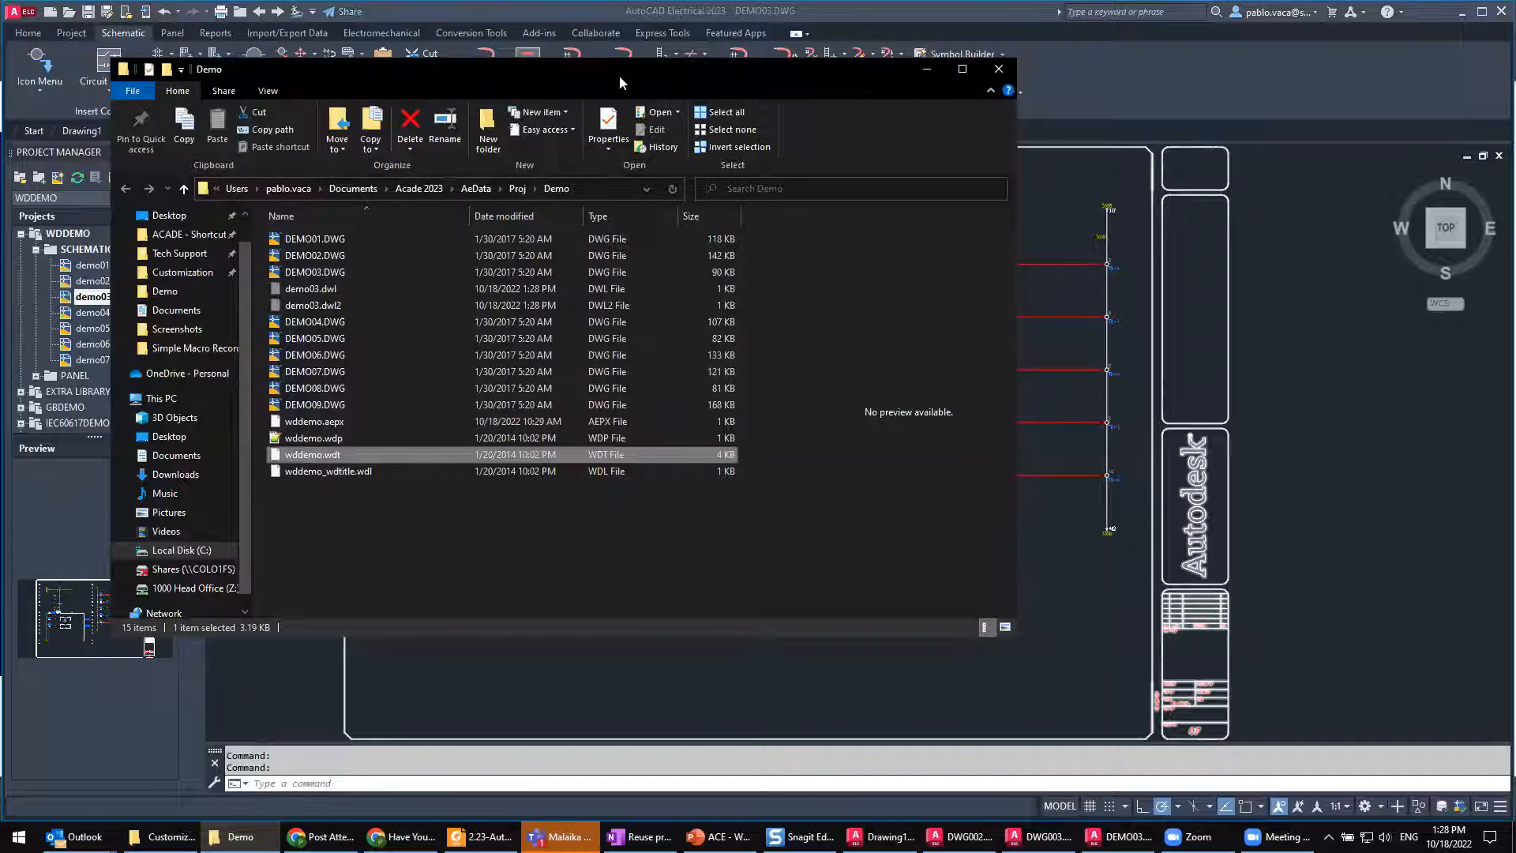
left_click_drag(619, 74, 864, 93)
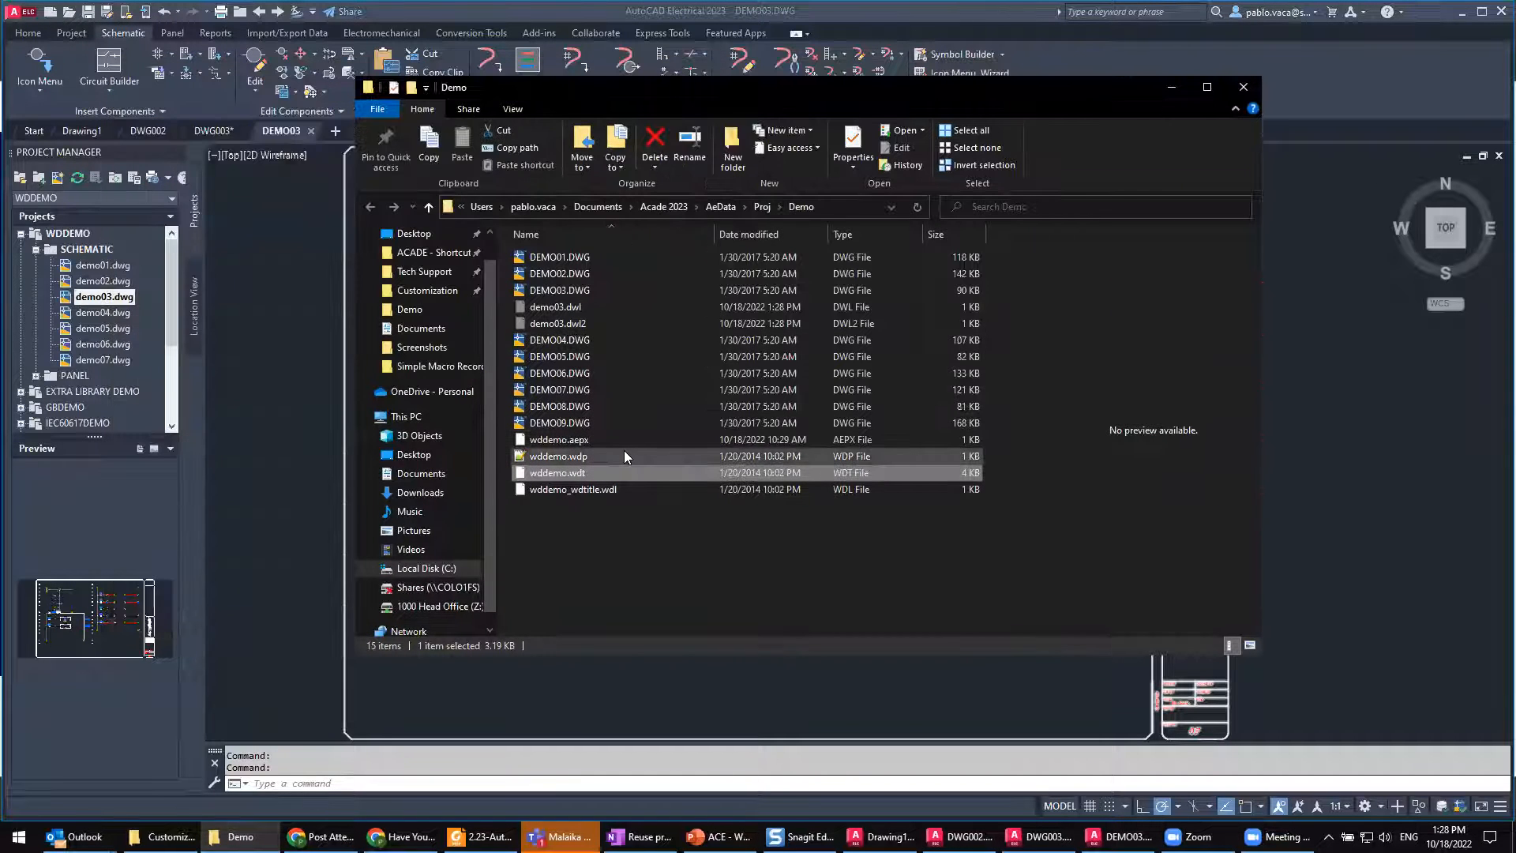
left_click(572, 490, "ctrl")
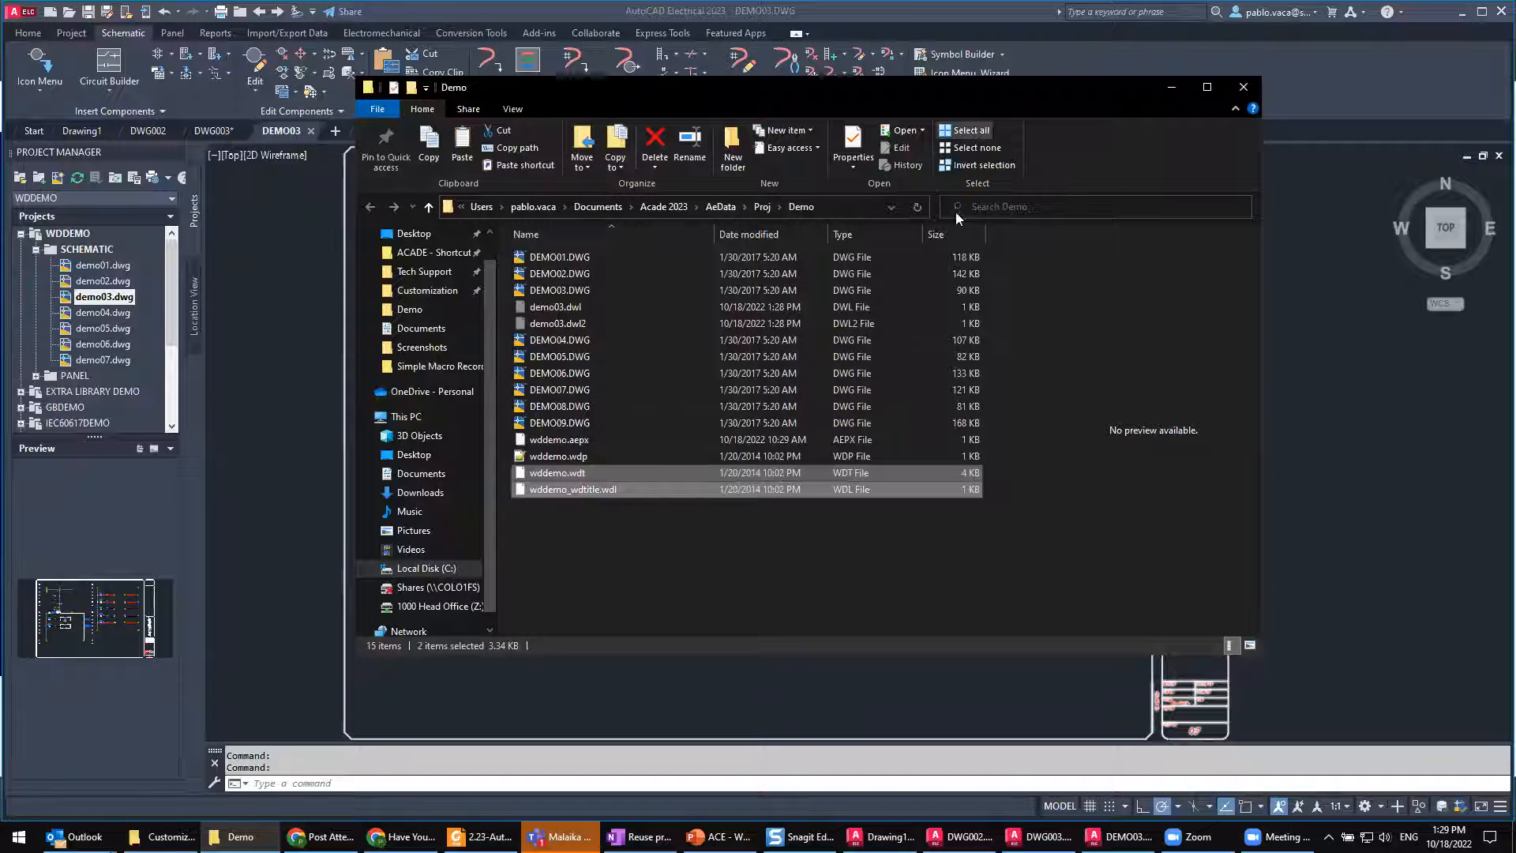
left_click_drag(1000, 84, 833, 153)
left_click(1077, 158)
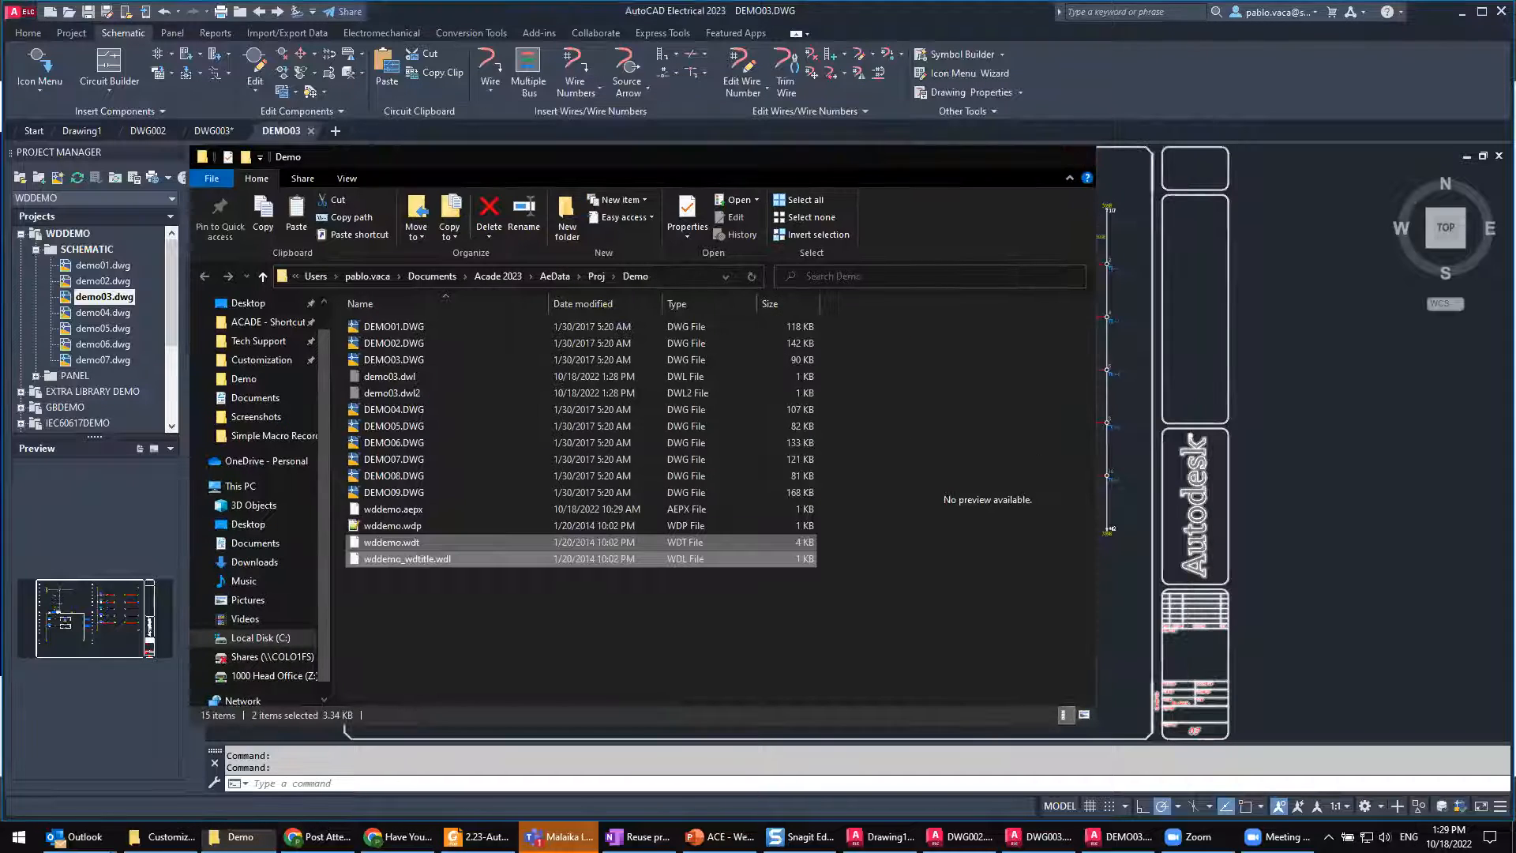
Step: Paste the two copied title block mapping files into the Master1018 folder where DWG003 is stored
left_click(214, 129)
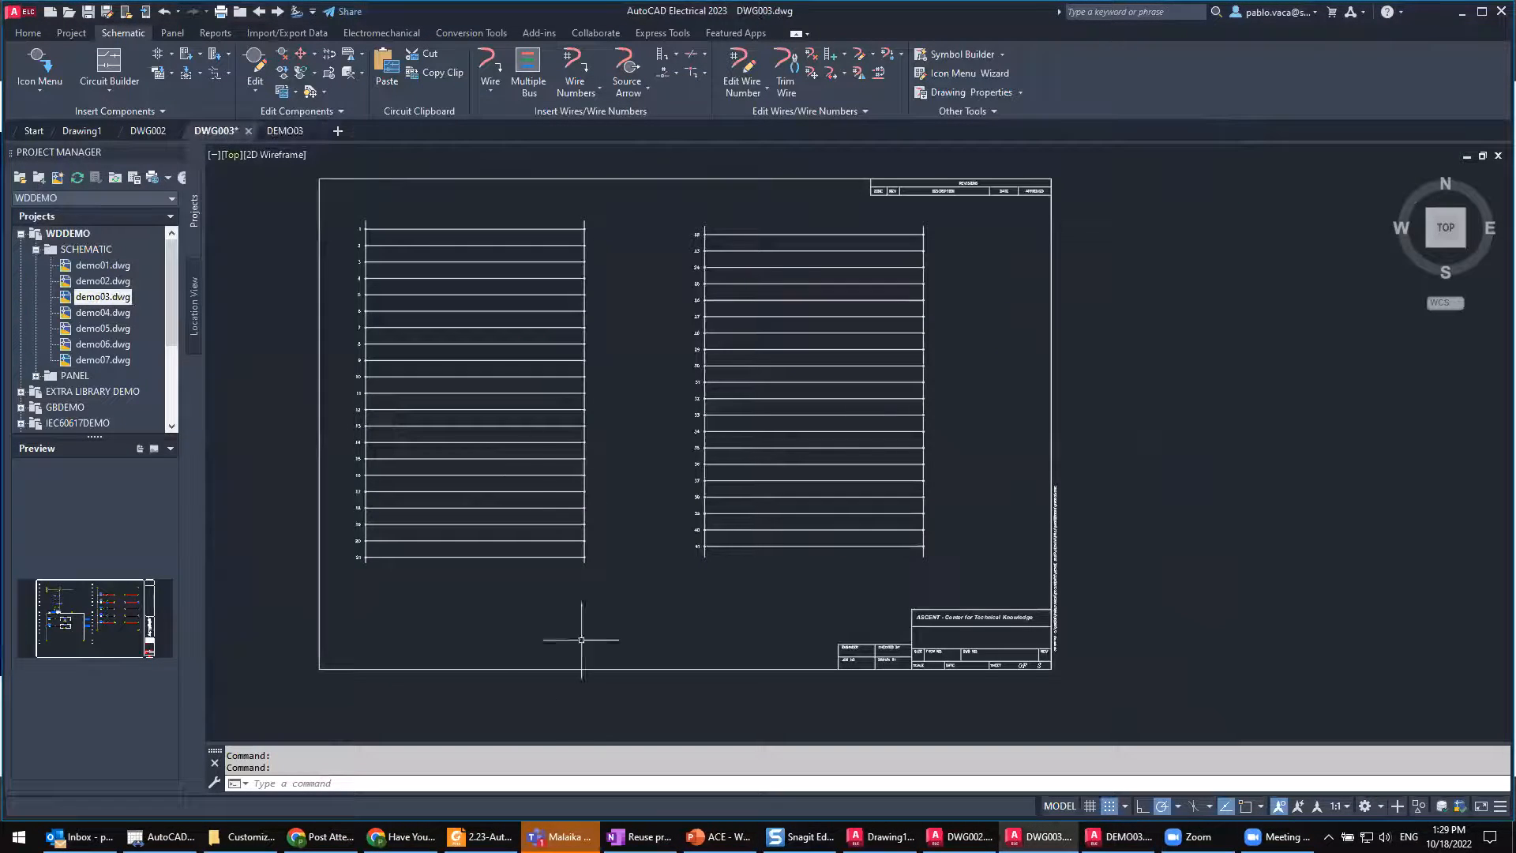
right_click(218, 130)
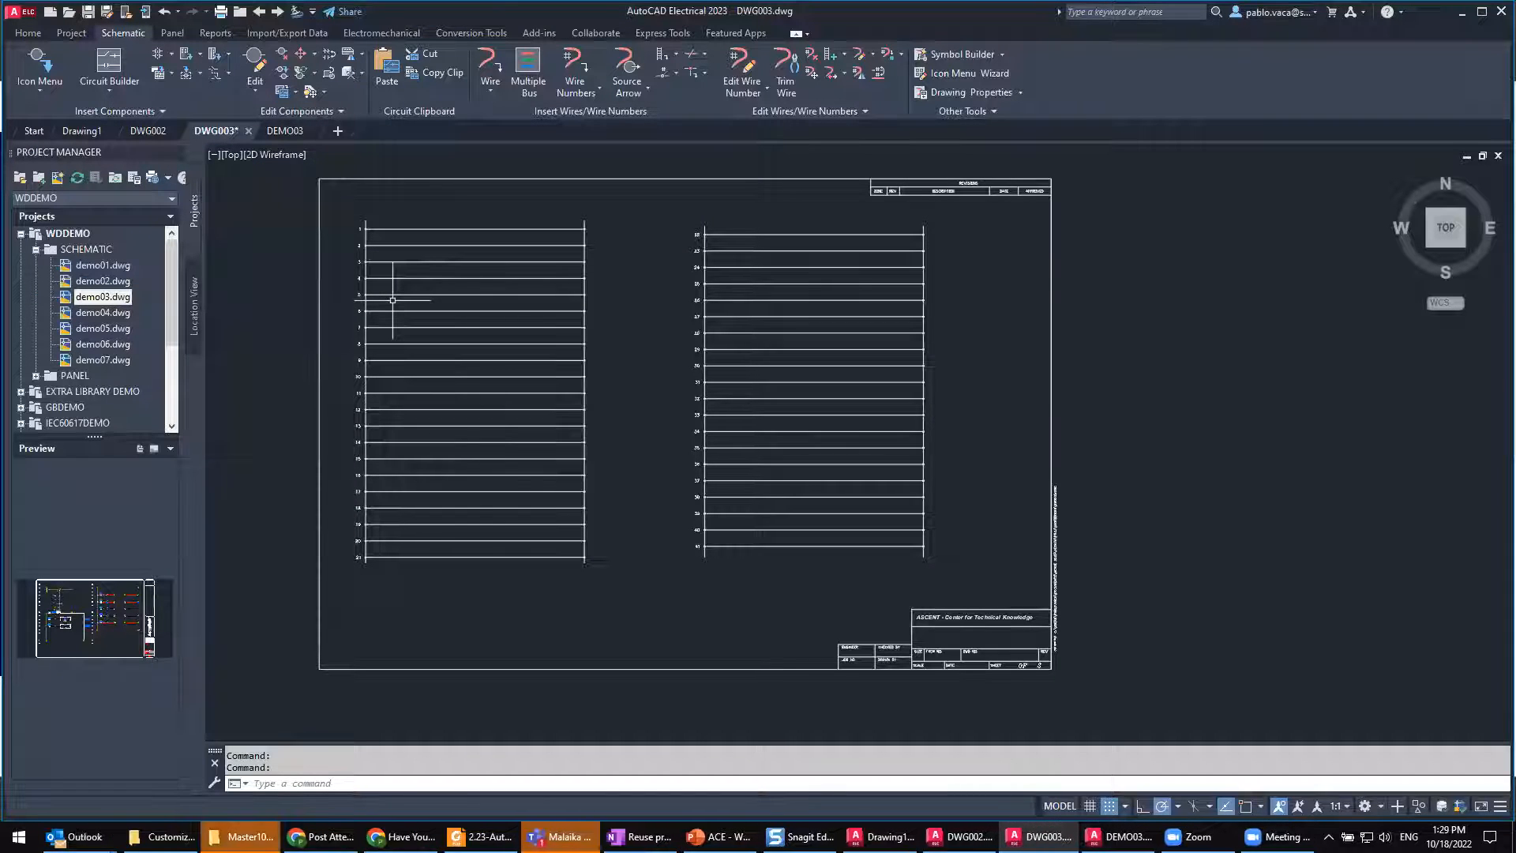
left_click(241, 836)
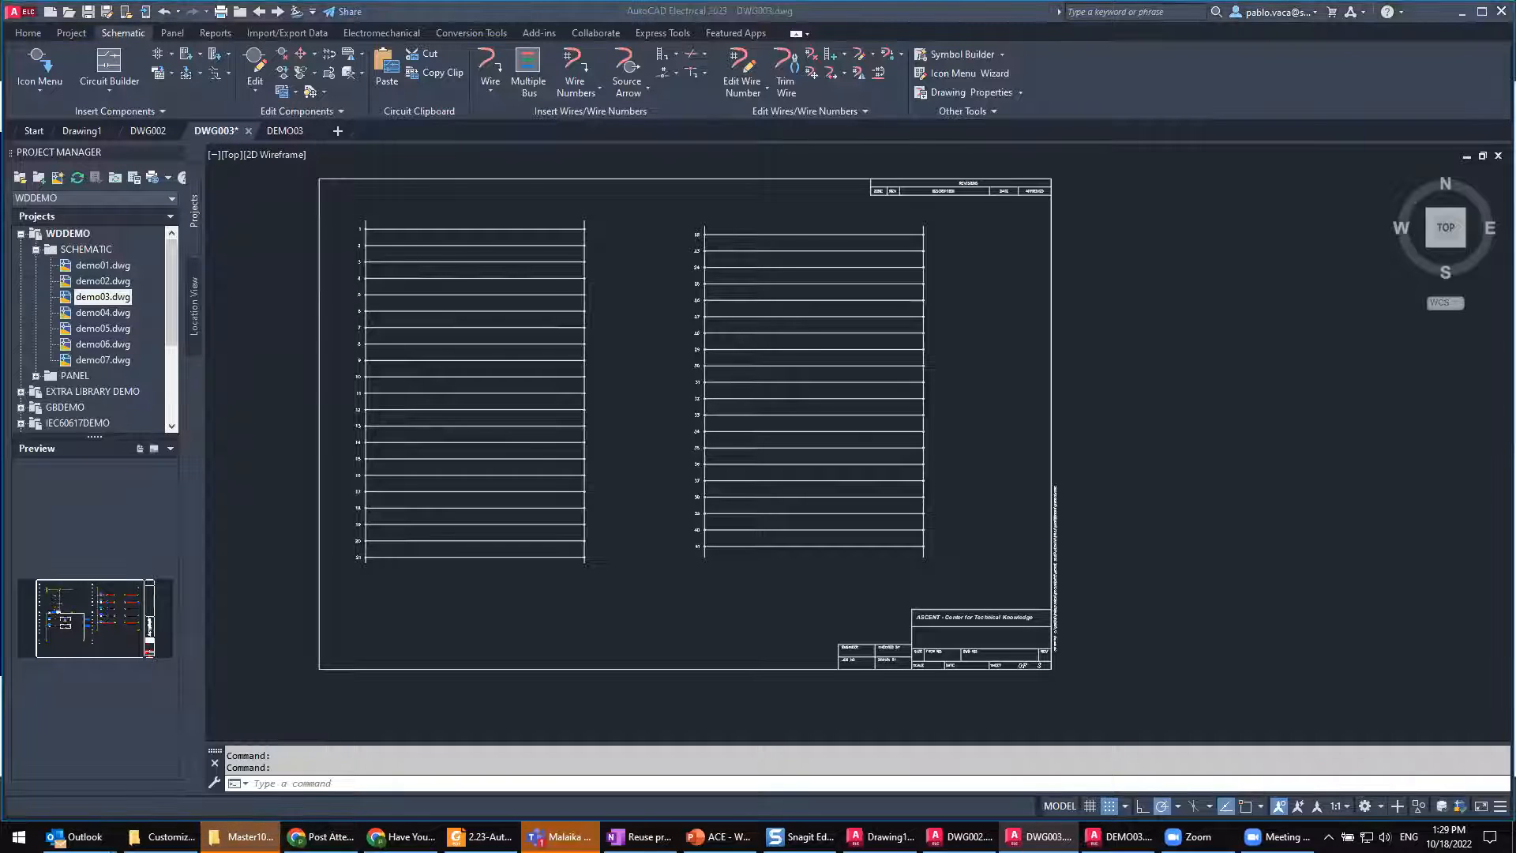
left_click(428, 543)
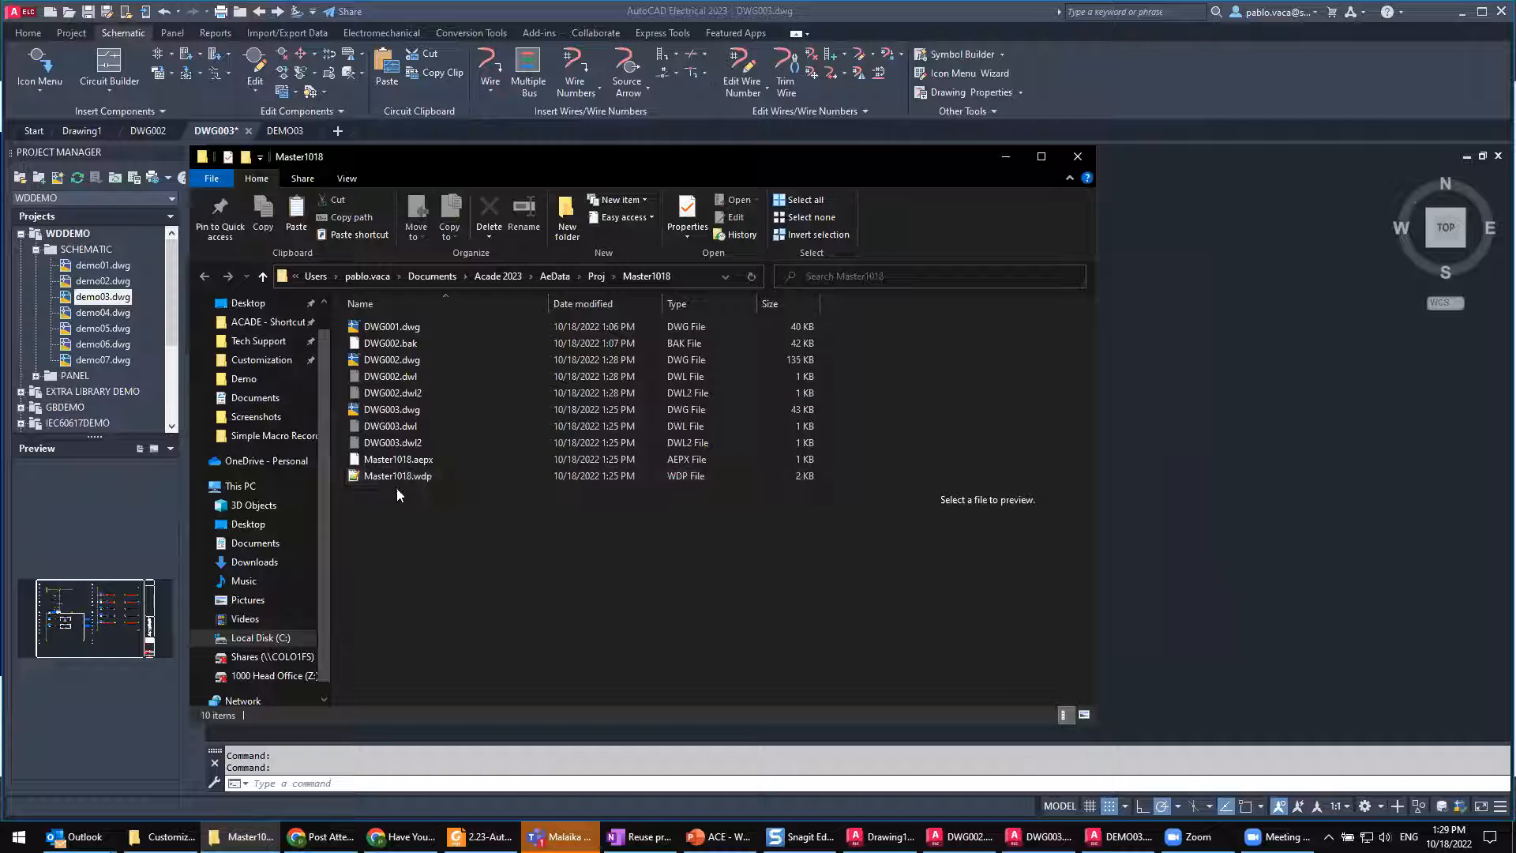
left_click_drag(653, 158, 736, 125)
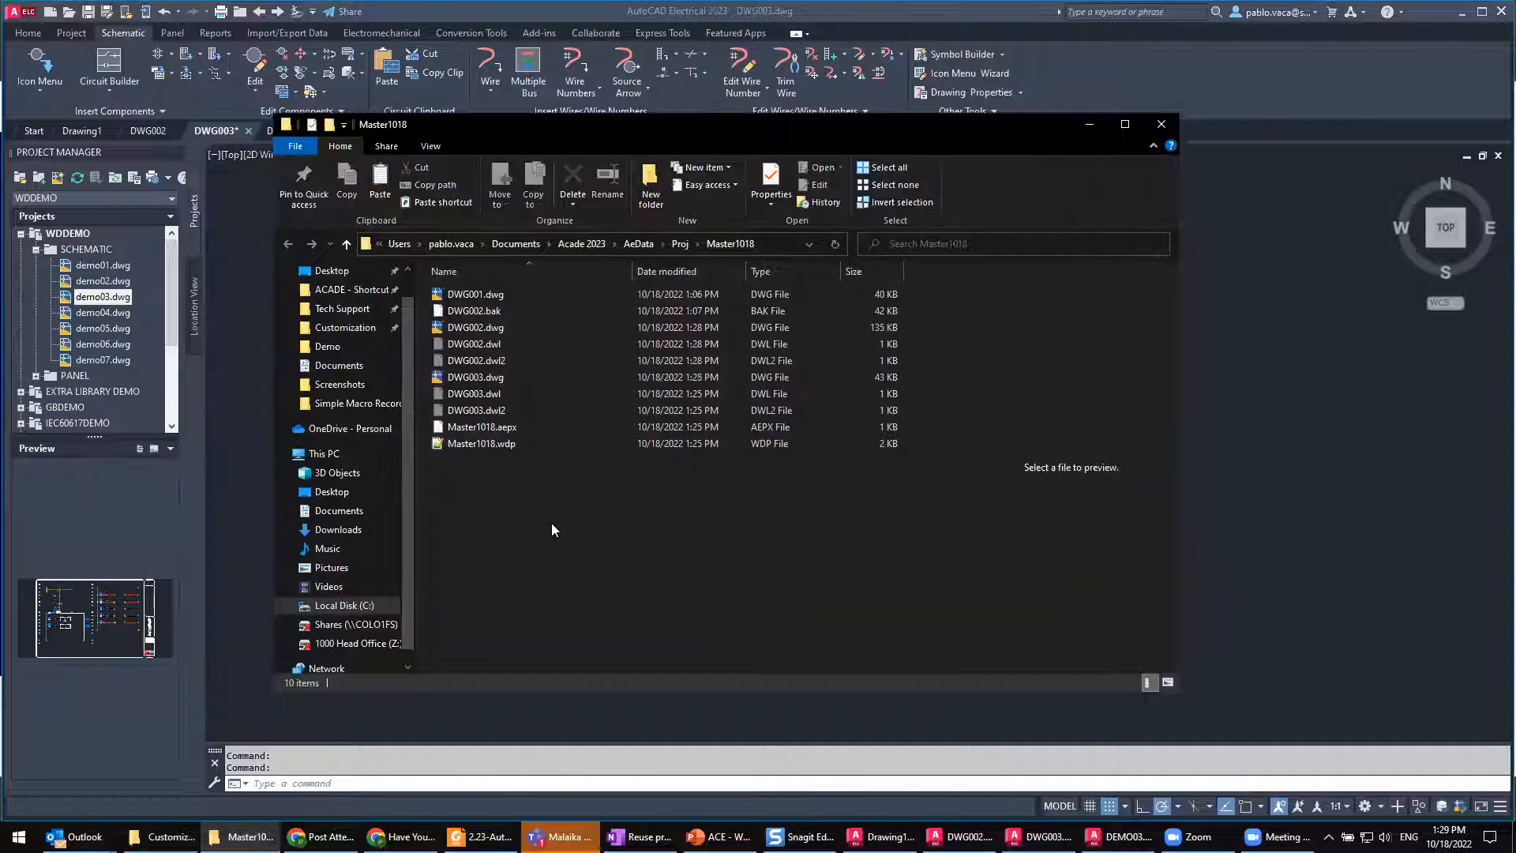
key("ctrl+v")
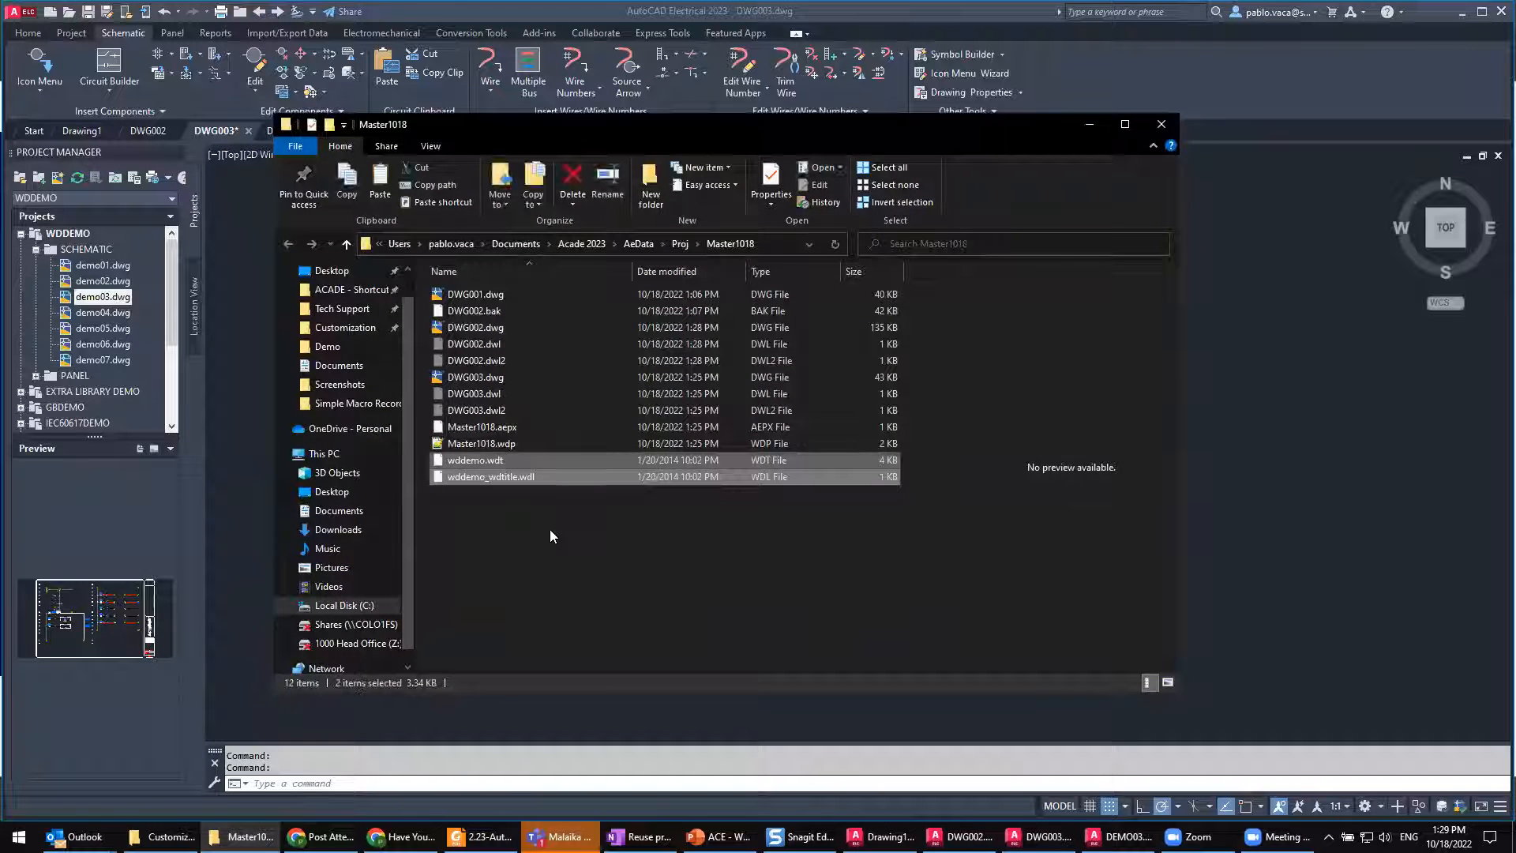
left_click(488, 513)
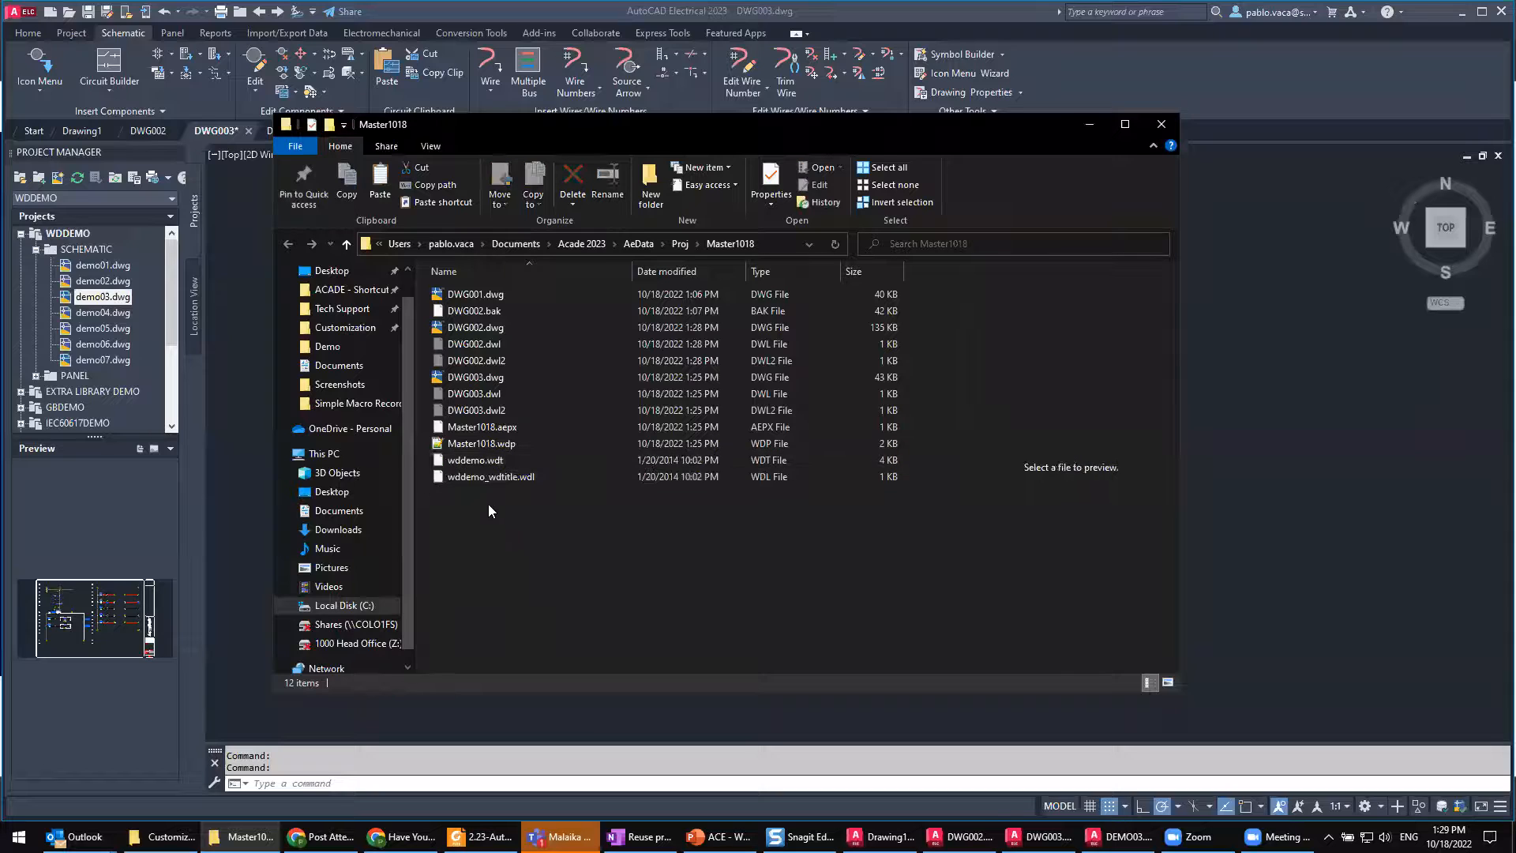
Step: Rename wddemo.wdt in the Master1018 folder to Master1018.wdt, reusing the base name of the Master1018.wdp project file
left_click(484, 465)
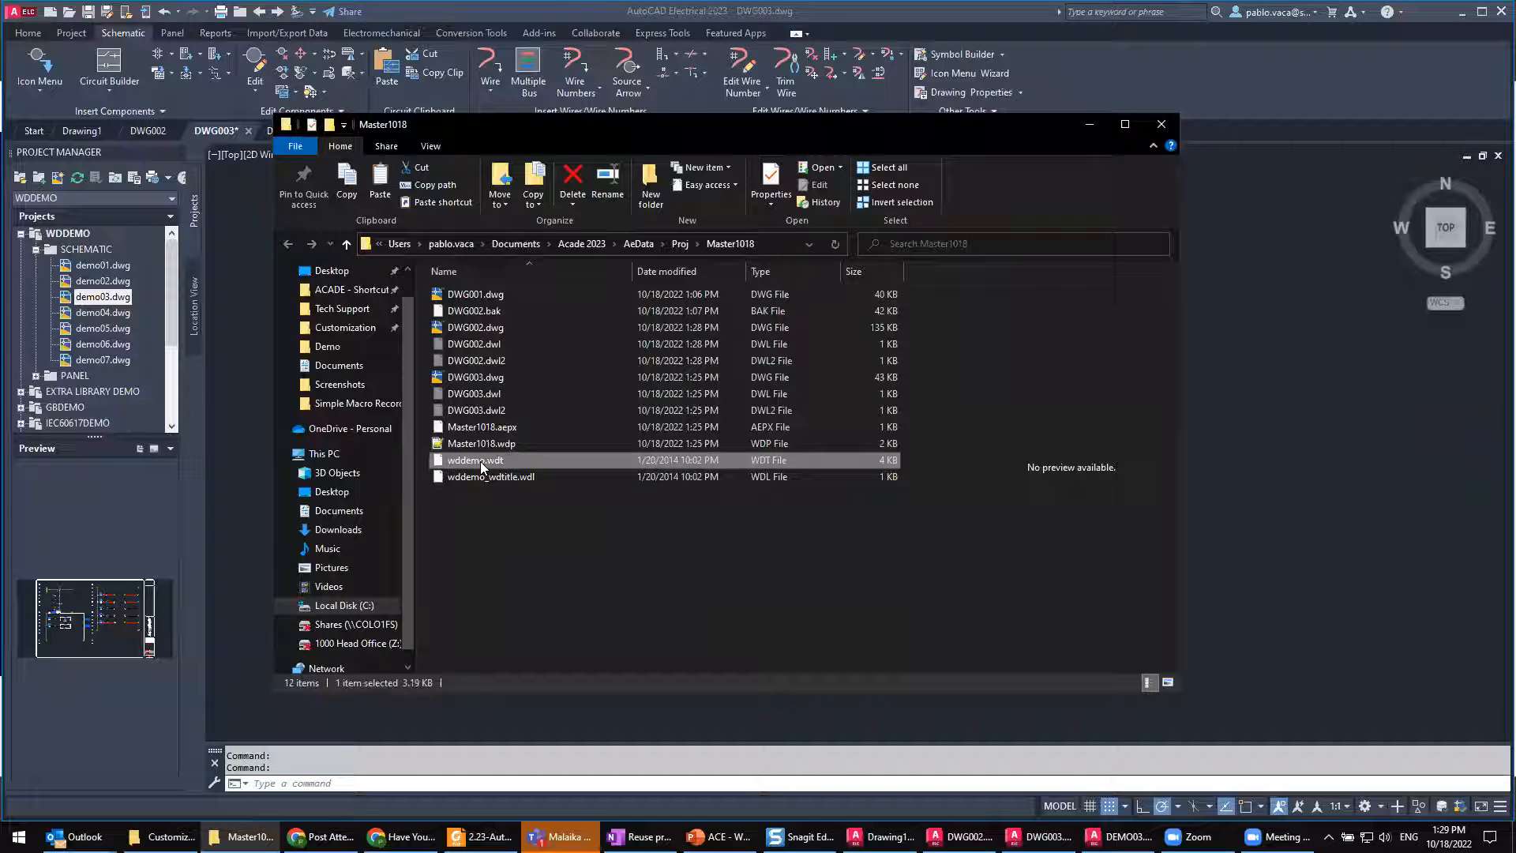
left_click(488, 443)
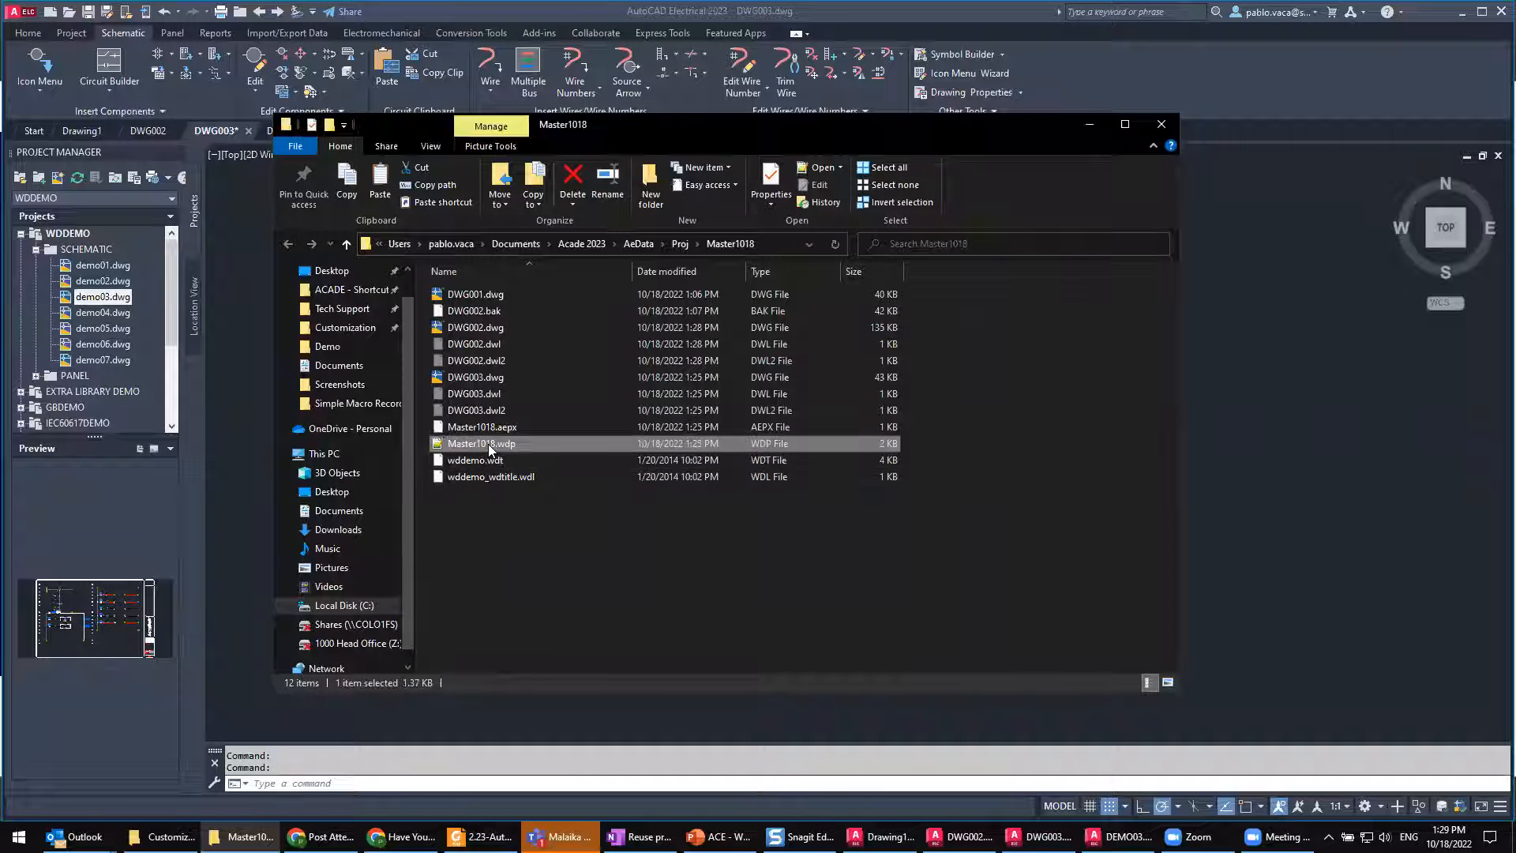
left_click(488, 444)
key("ctrl+c")
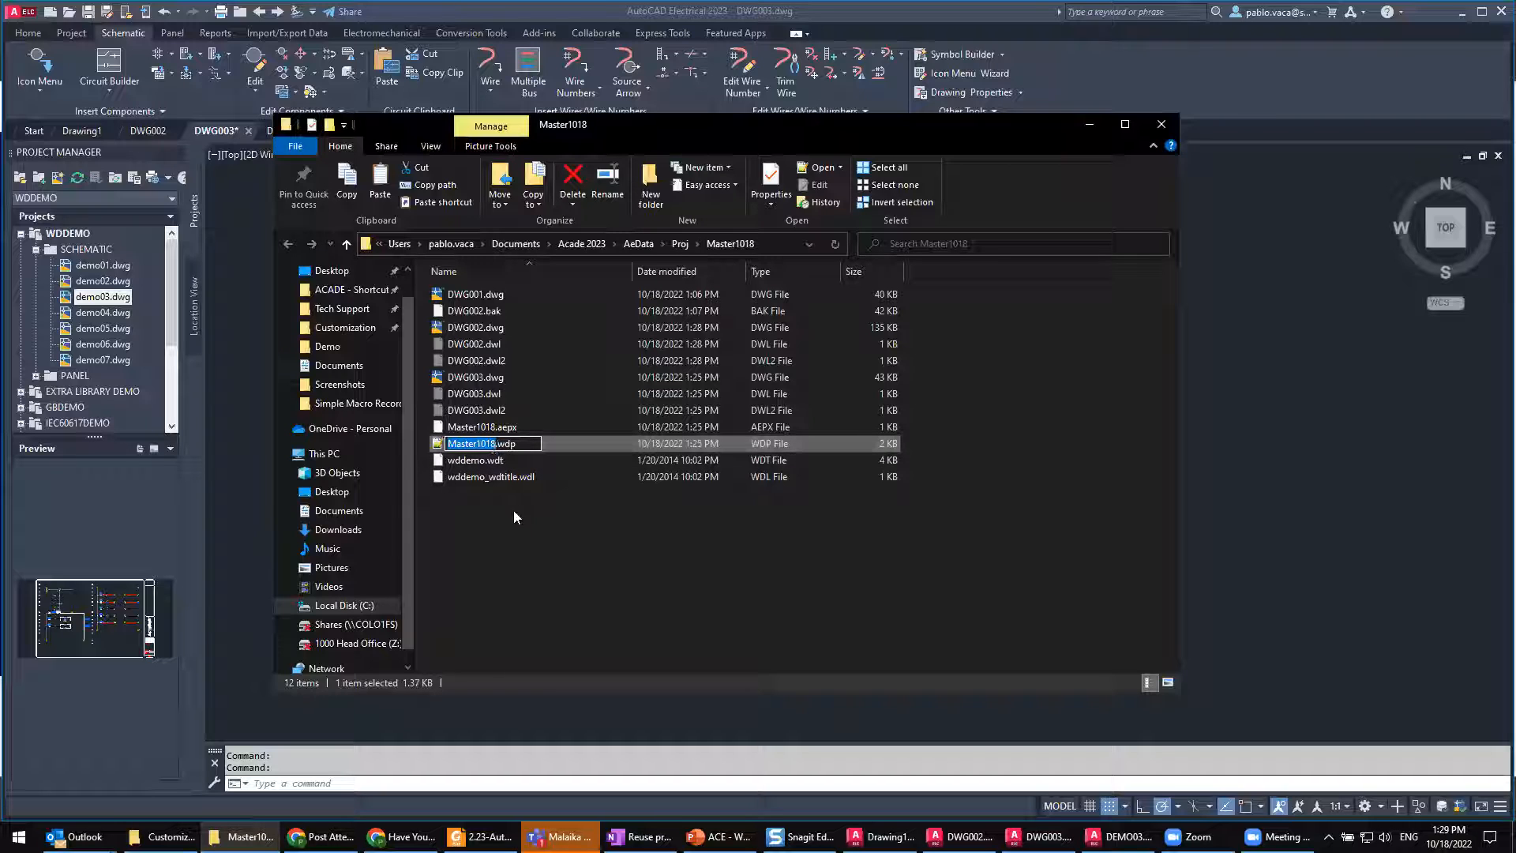
left_click(490, 477)
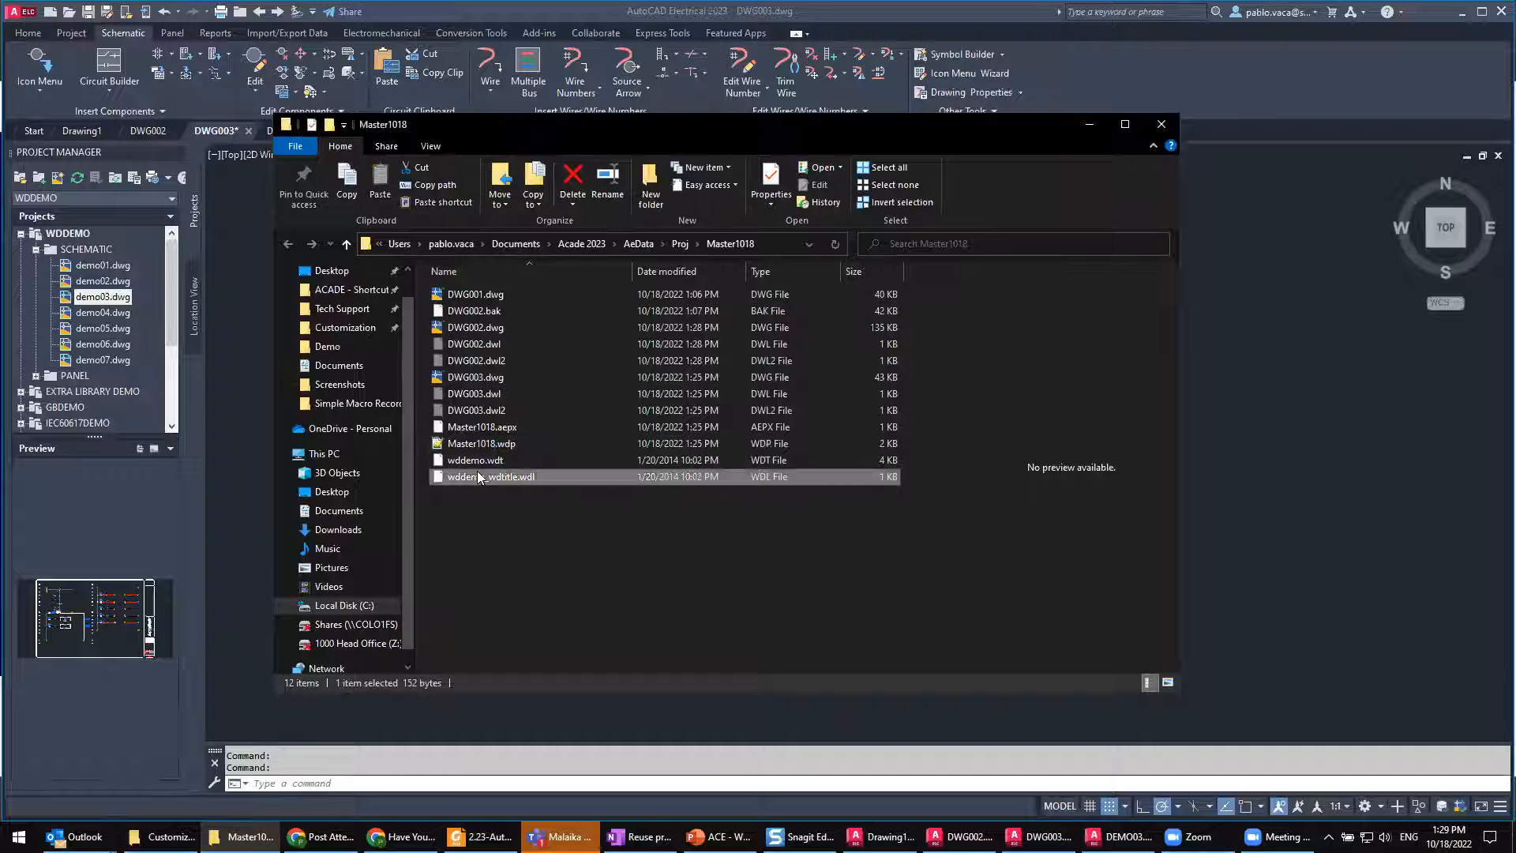
left_click(473, 462)
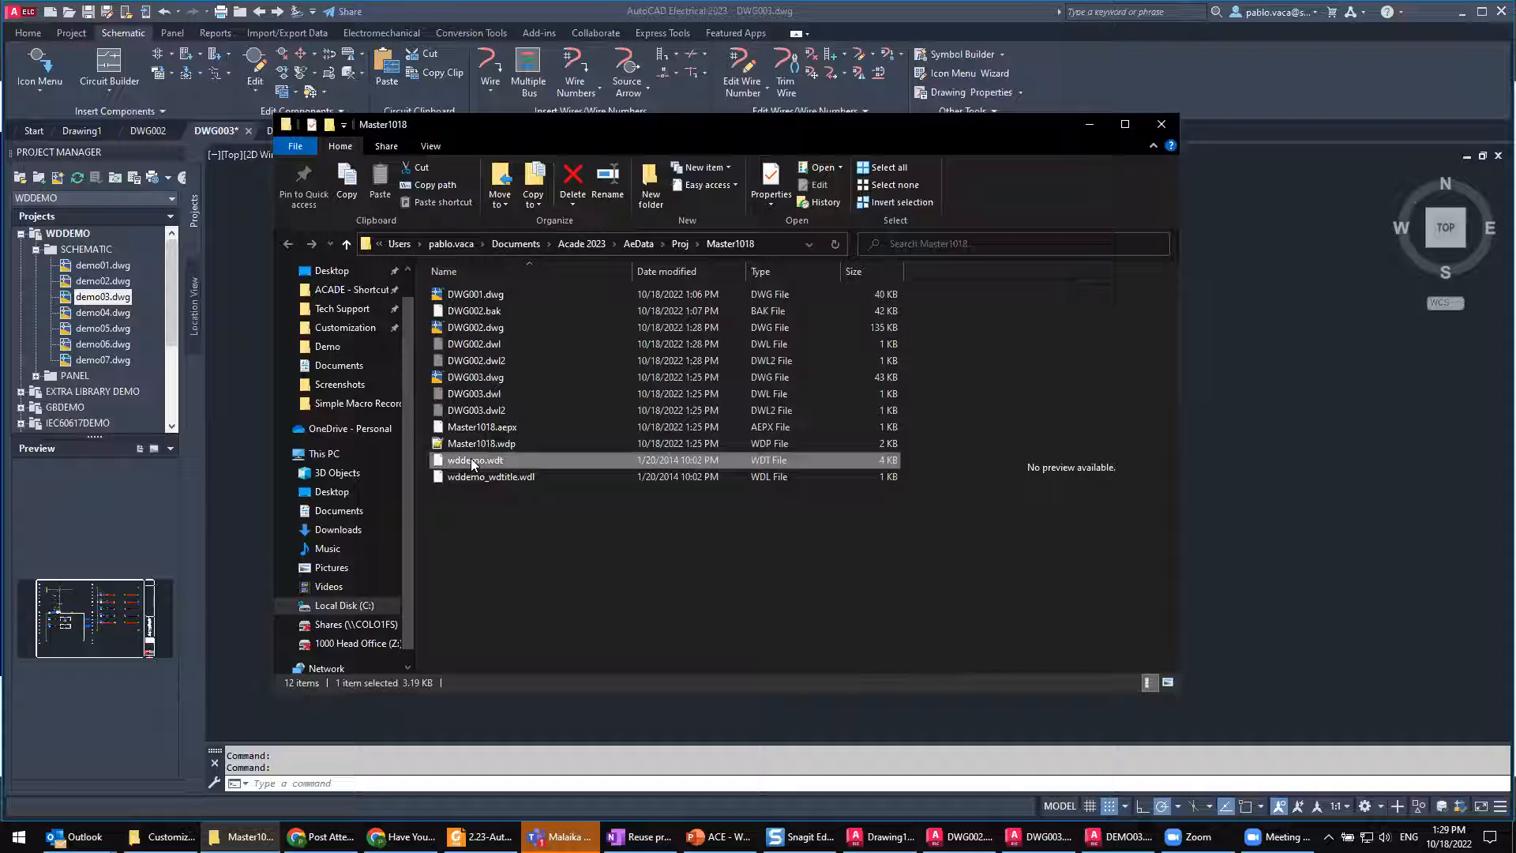
left_click(474, 462)
key("ctrl+v")
key("Return")
Step: Rename wddemo_wdtitle.wdl to Master1018_wdtitle.wdl, keeping the _wdtitle suffix
left_click(472, 478)
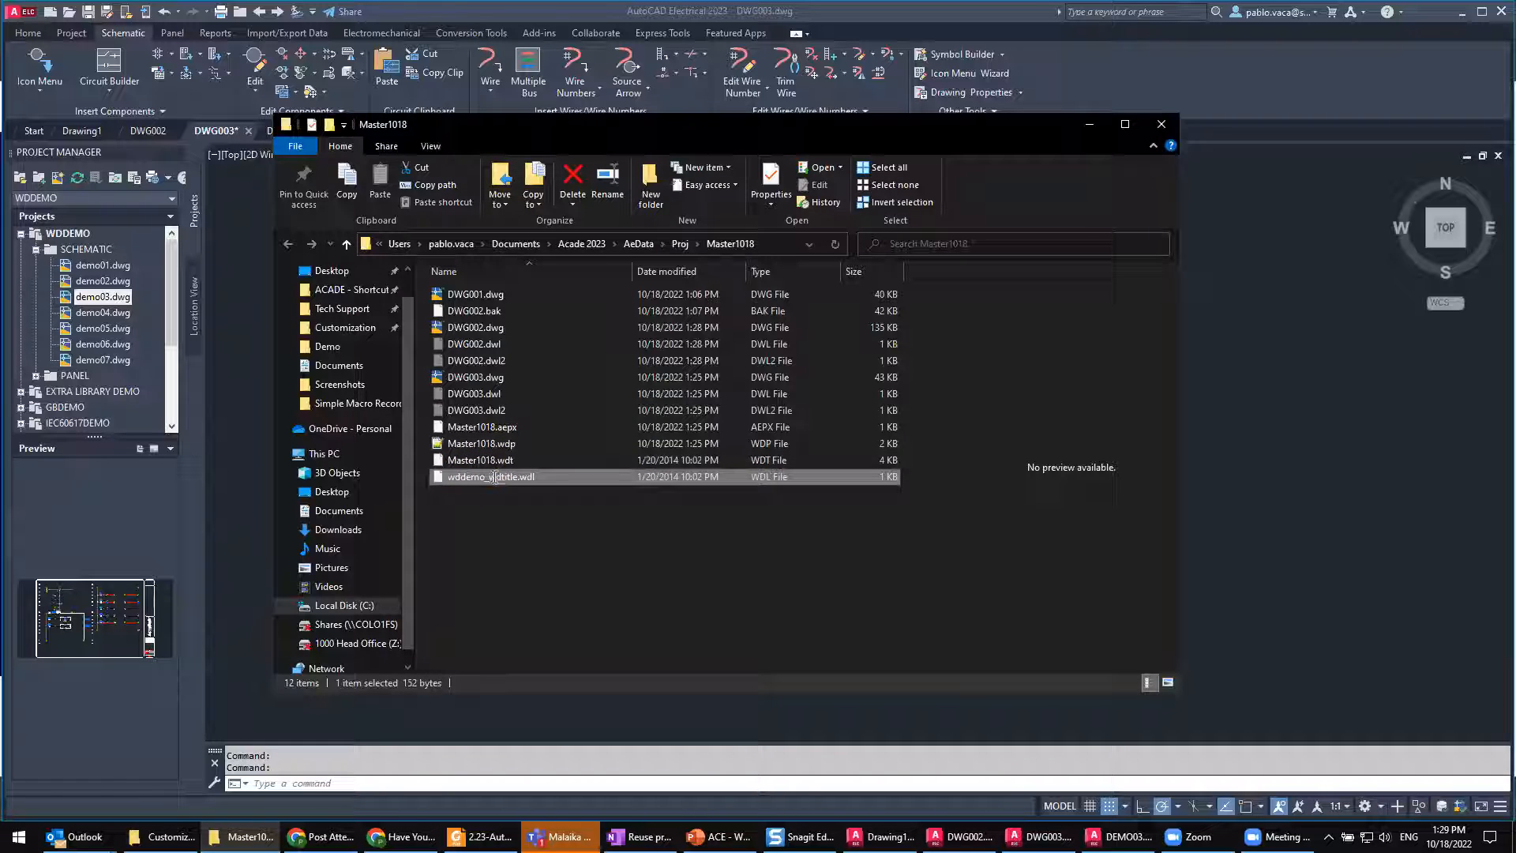
left_click(493, 475)
key("ctrl+v")
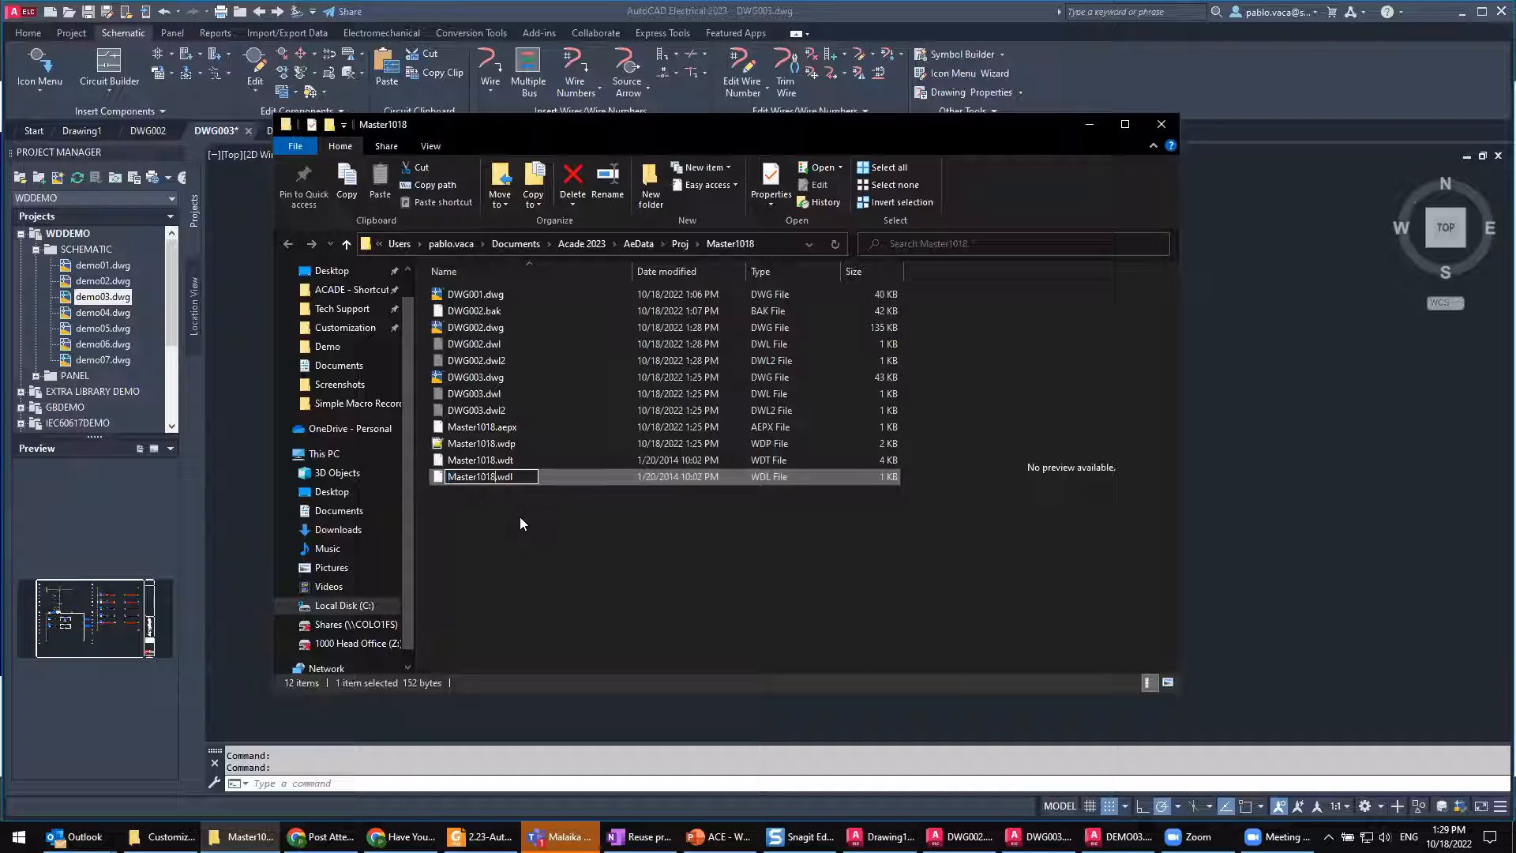
key("ctrl+z")
left_click(484, 478)
left_click_drag(485, 478, 445, 477)
key("ctrl+v")
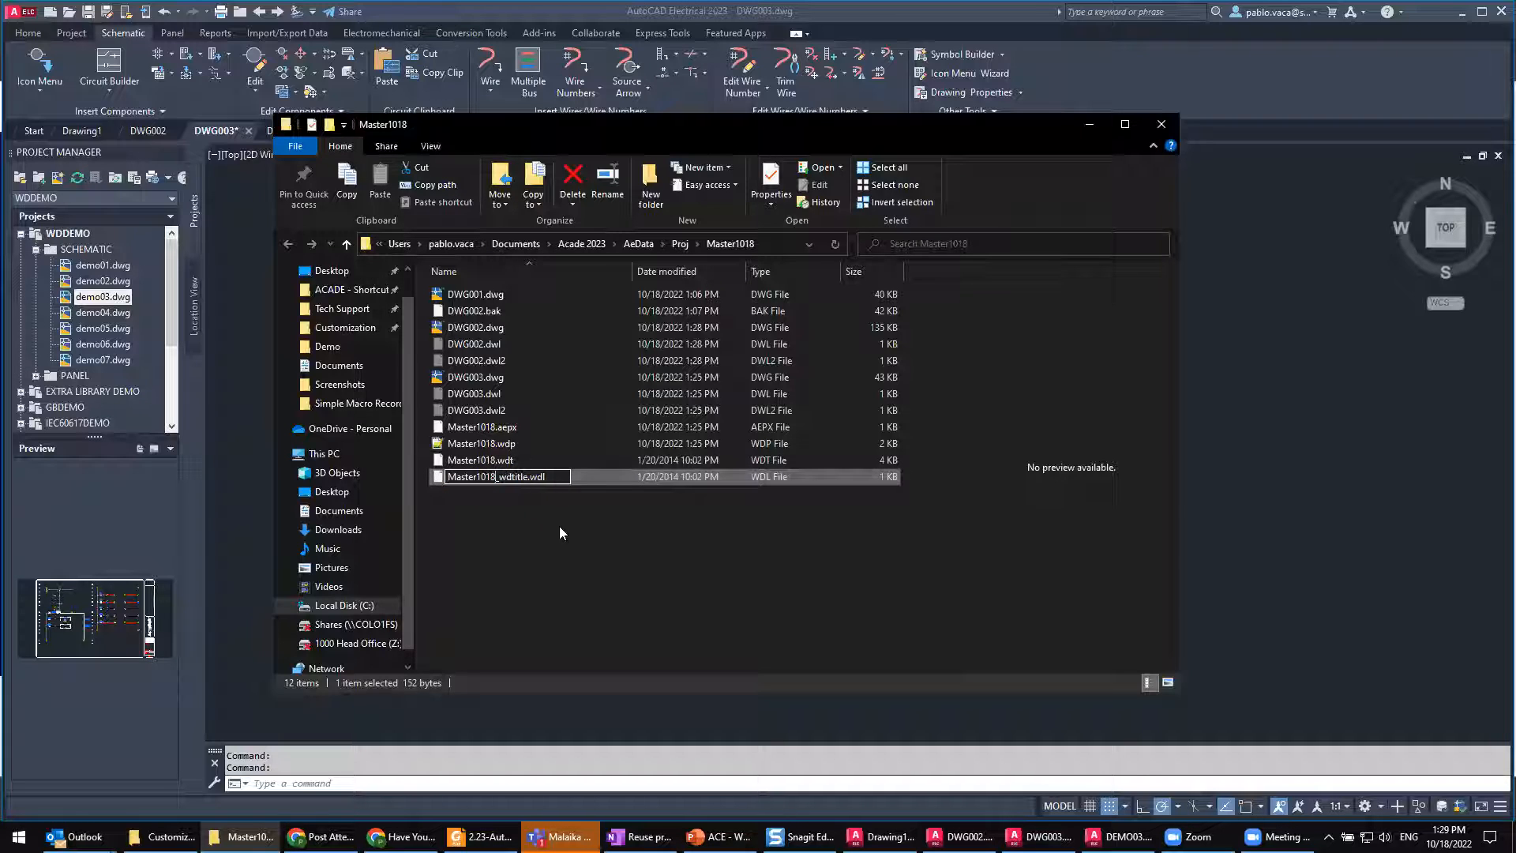
left_click(562, 545)
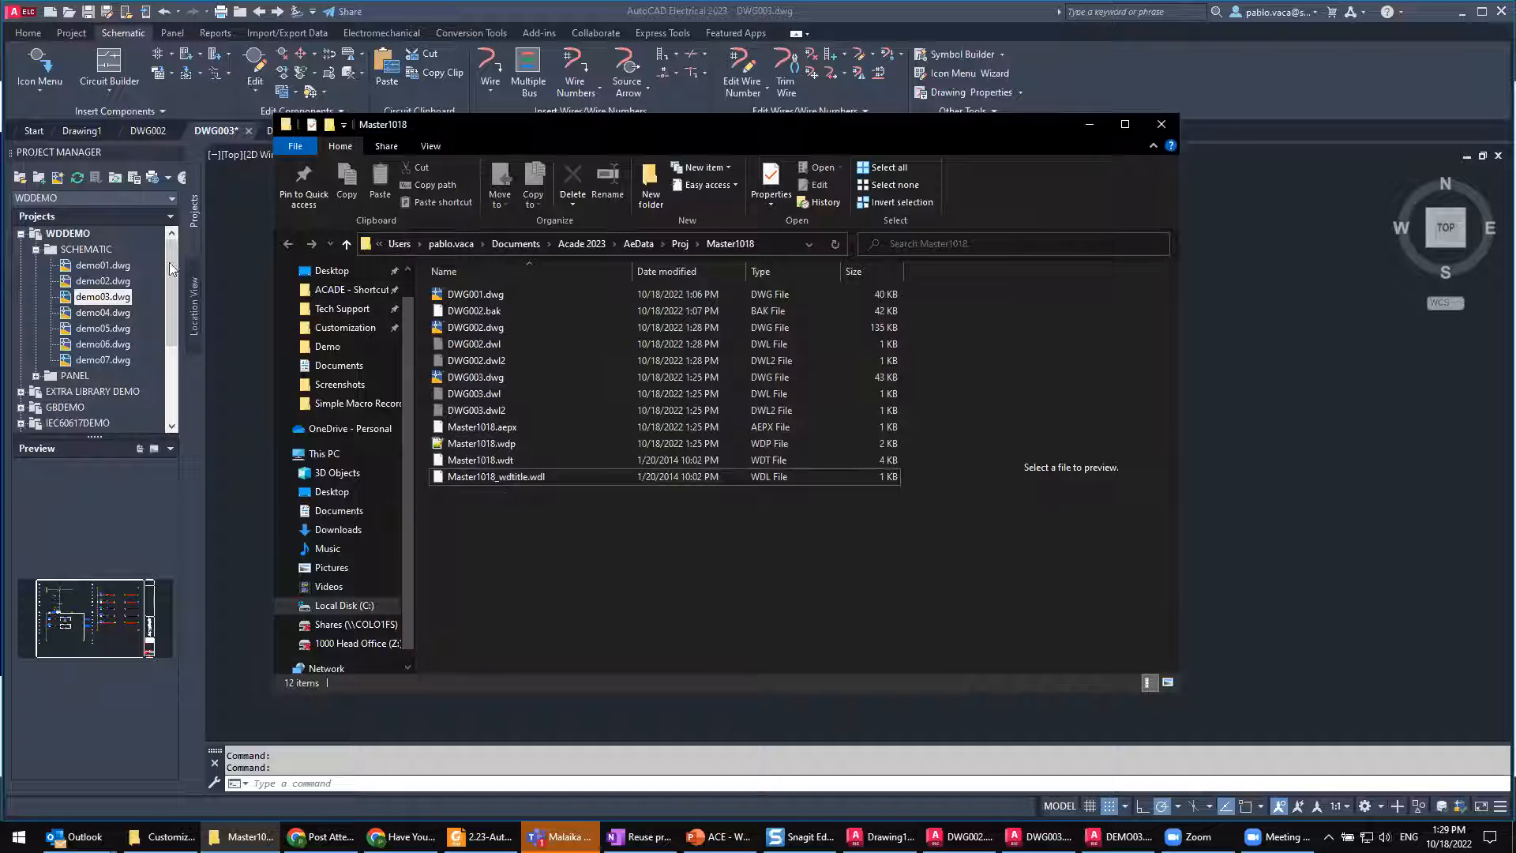
Step: Make MASTER1018 the active project again and check the line labels in its project description
left_click(22, 234)
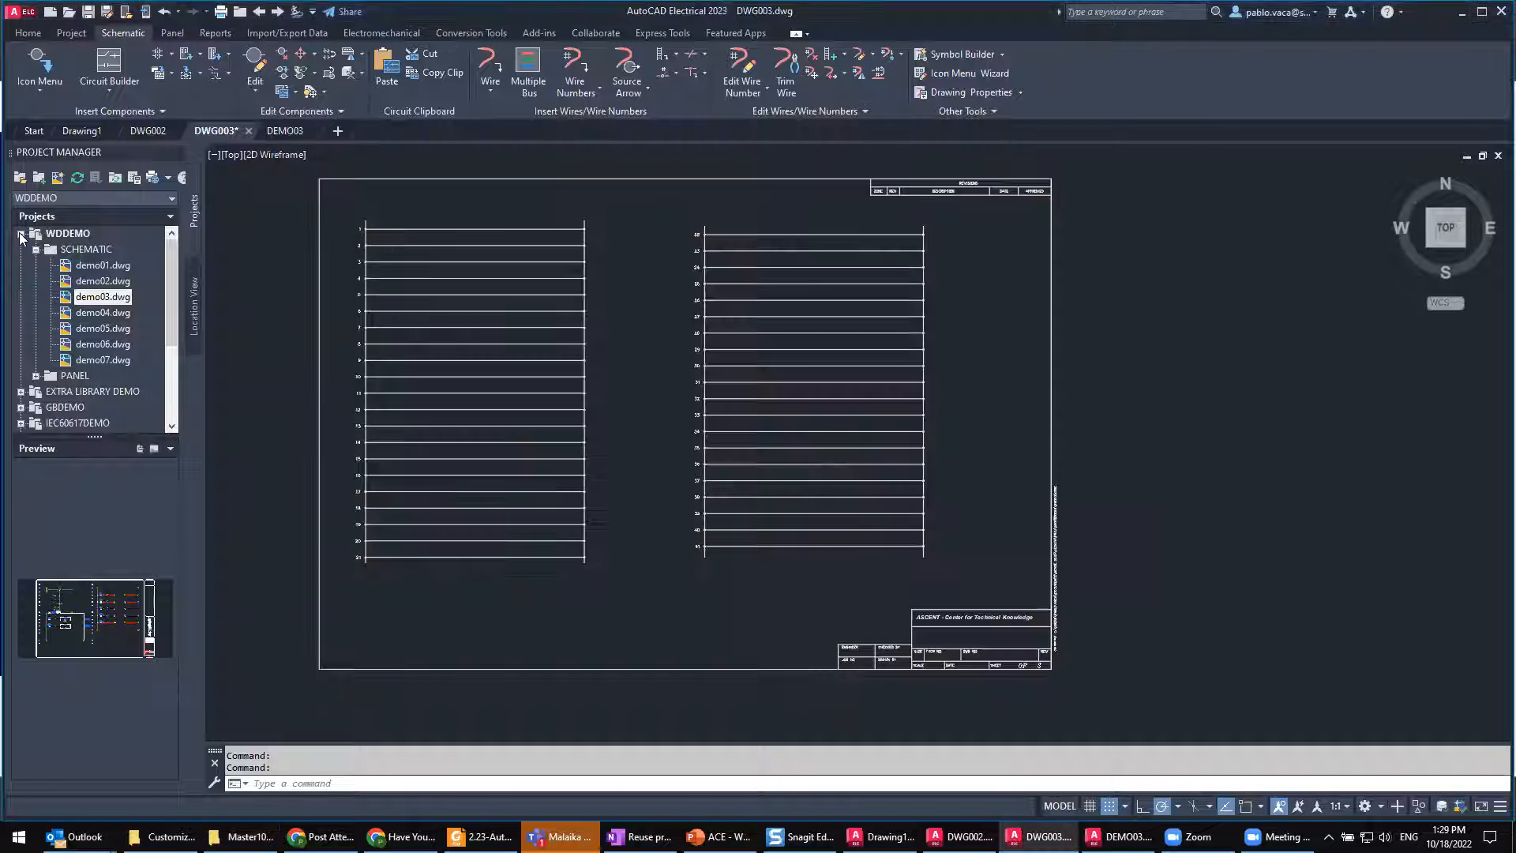
right_click(68, 341)
left_click(111, 352)
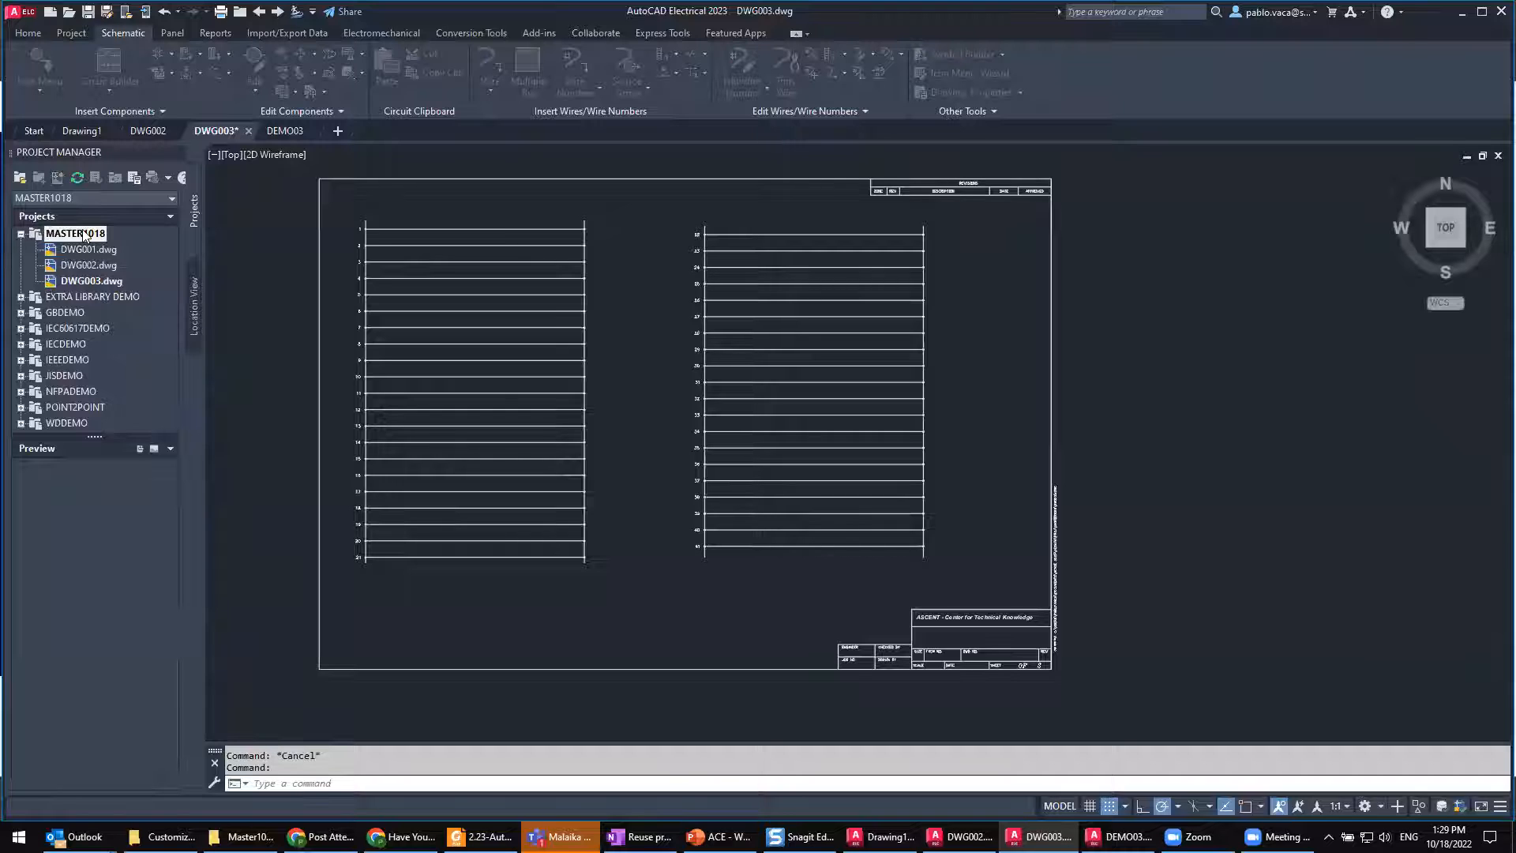
right_click(75, 234)
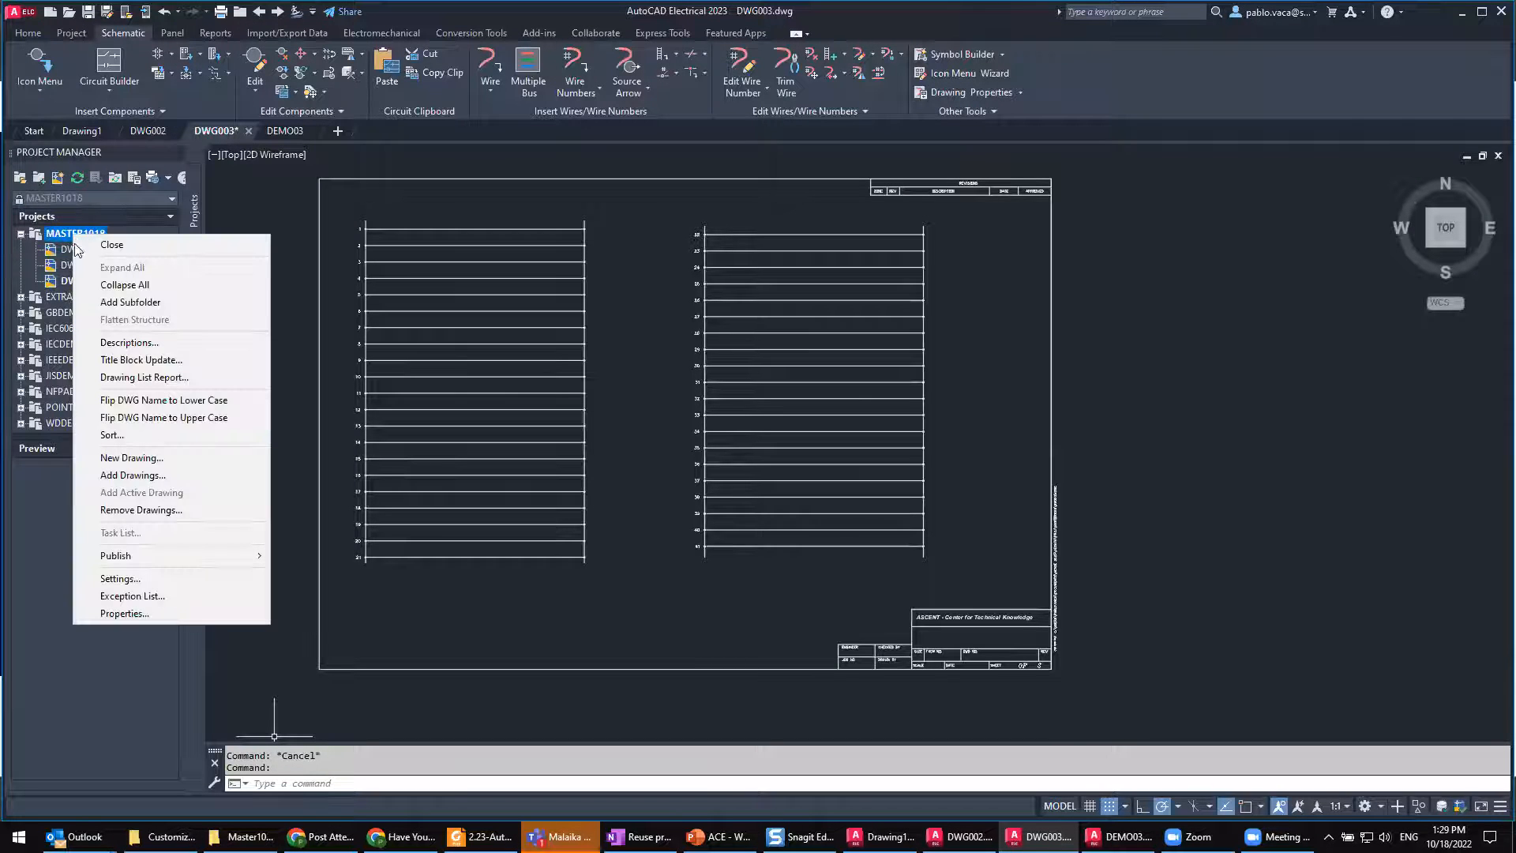
left_click(147, 343)
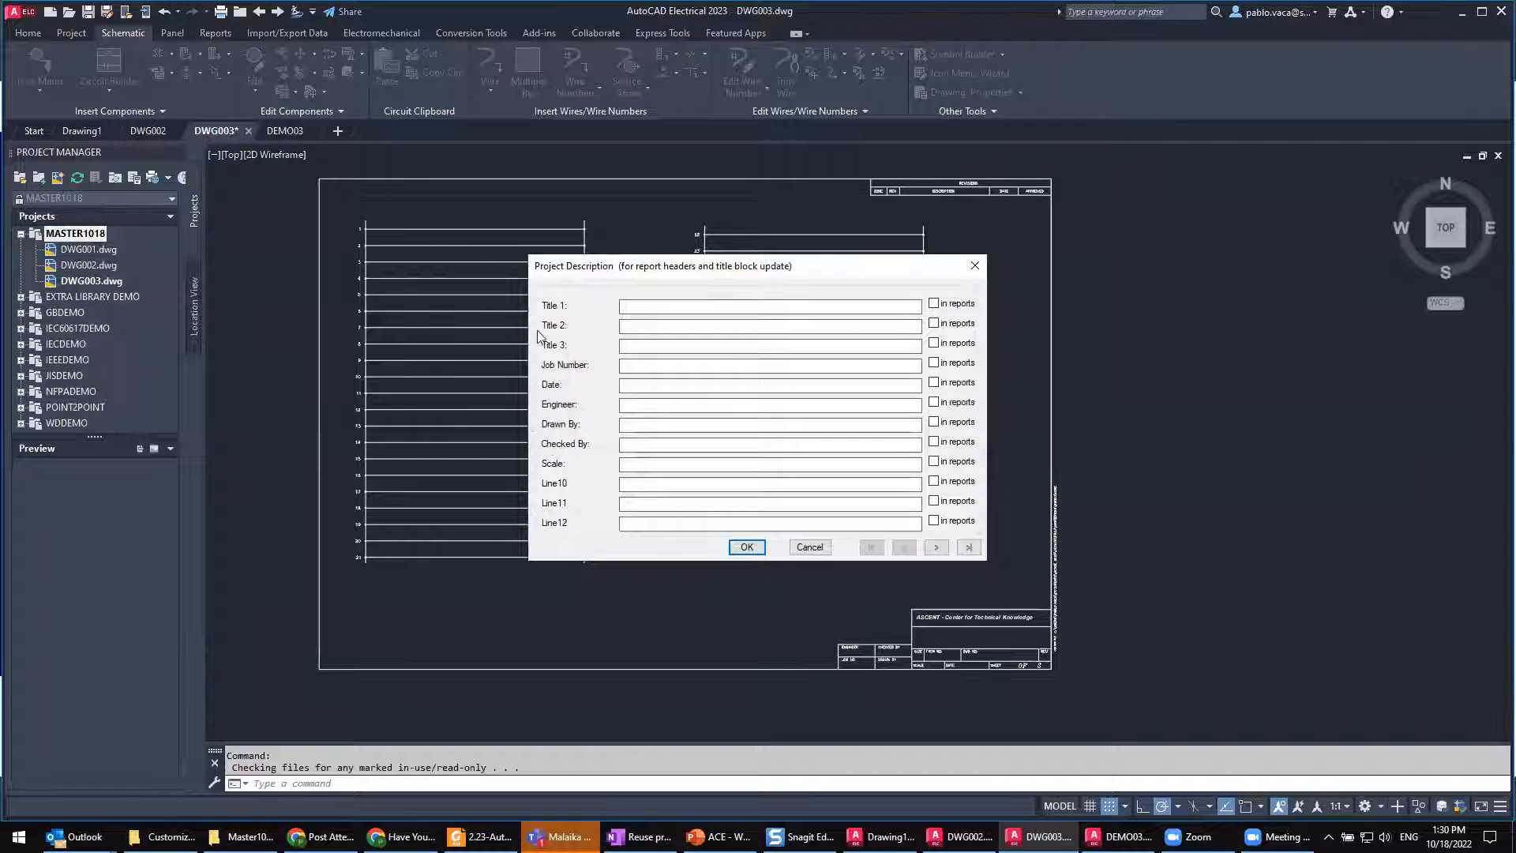
left_click(809, 547)
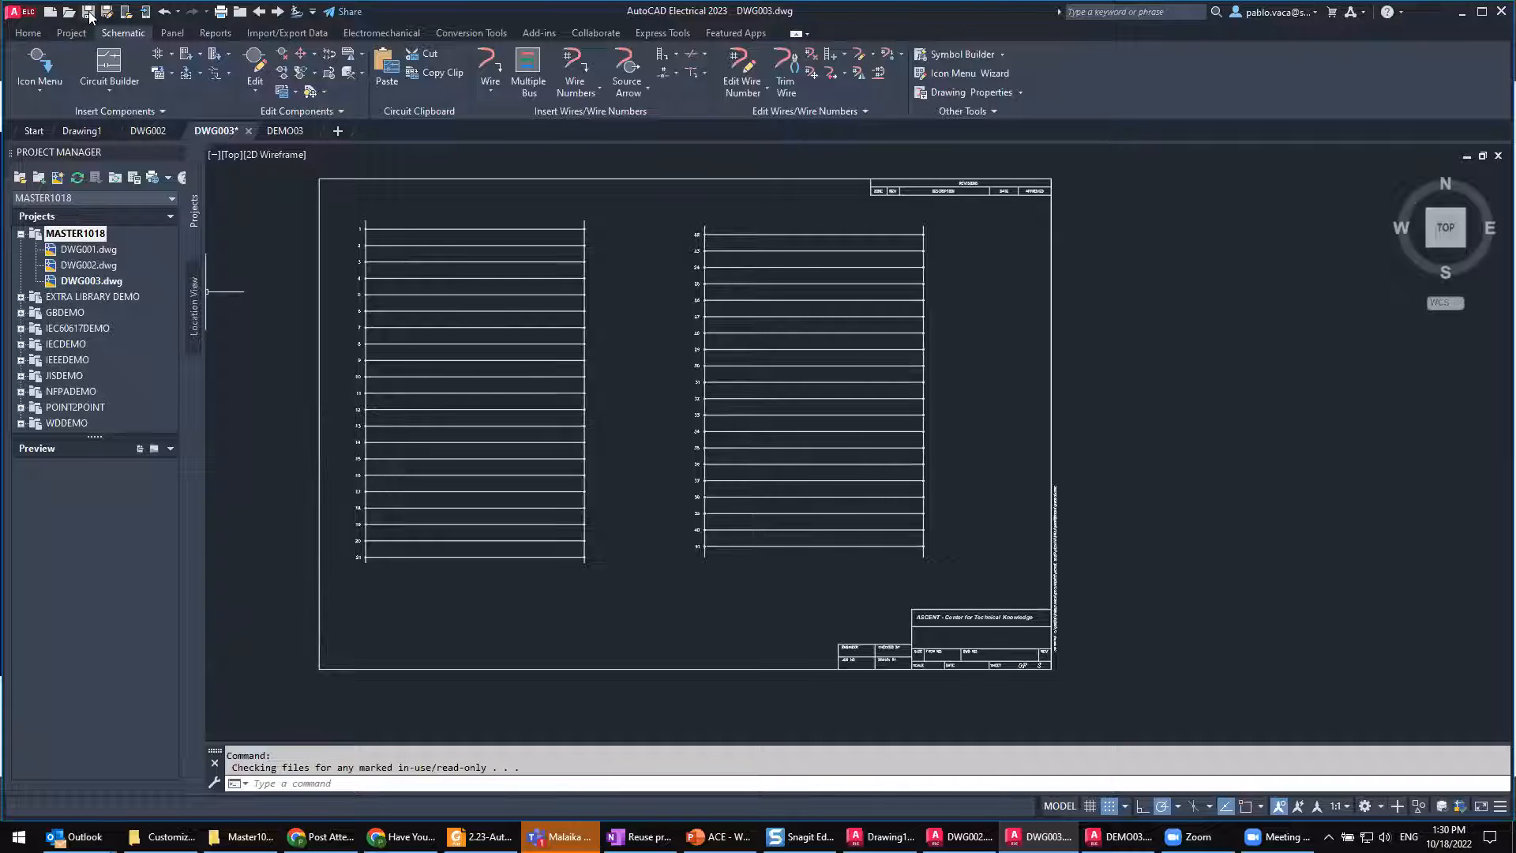
Step: Save DWG003.dwg and bring up DWG002.dwg from the MASTER1018 project
key("ctrl+s")
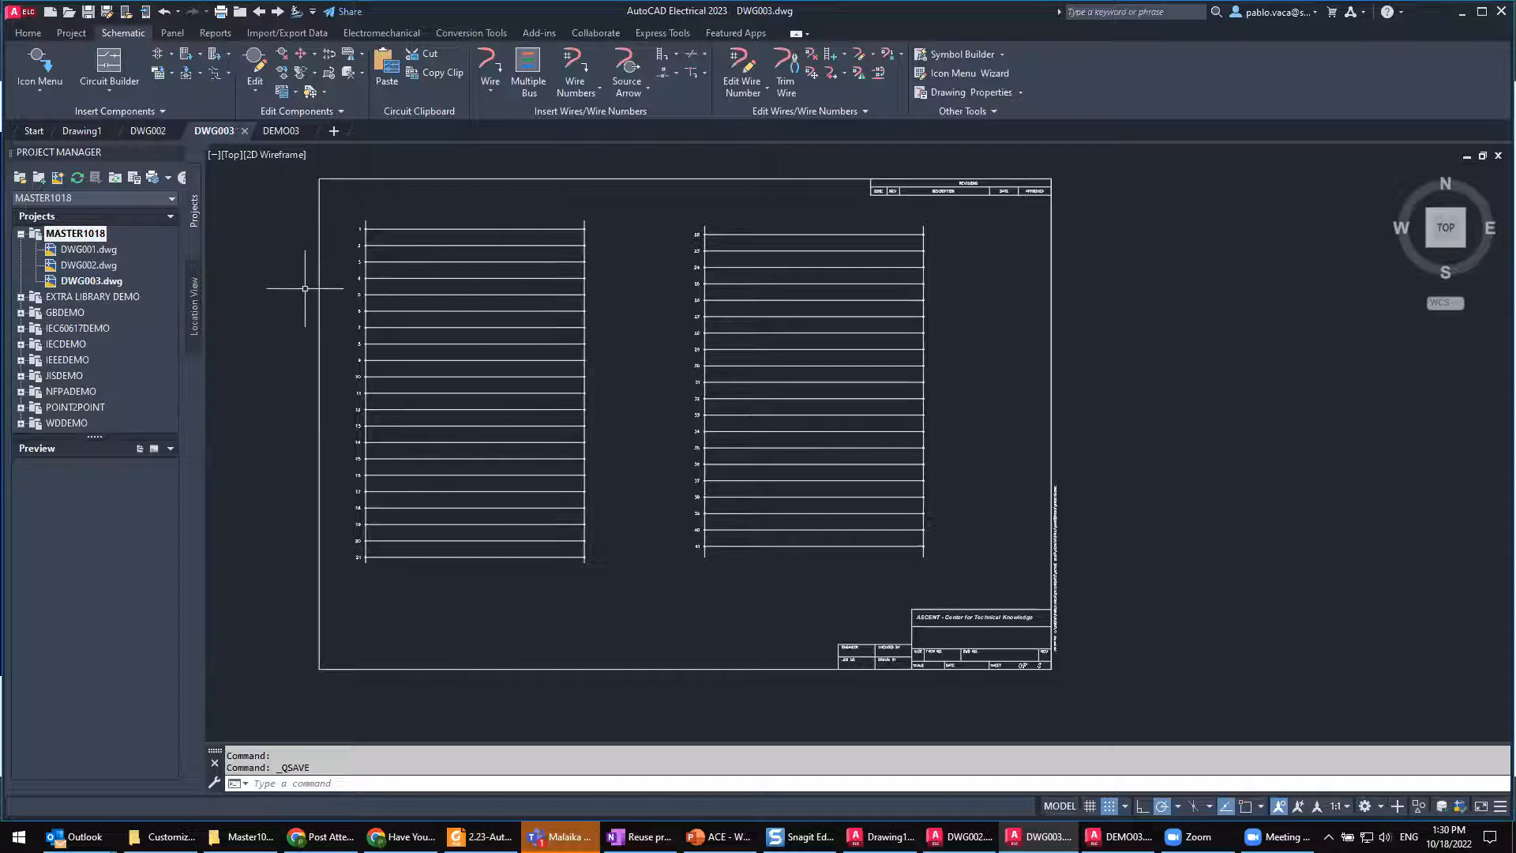
left_click(85, 264)
double_click(86, 264)
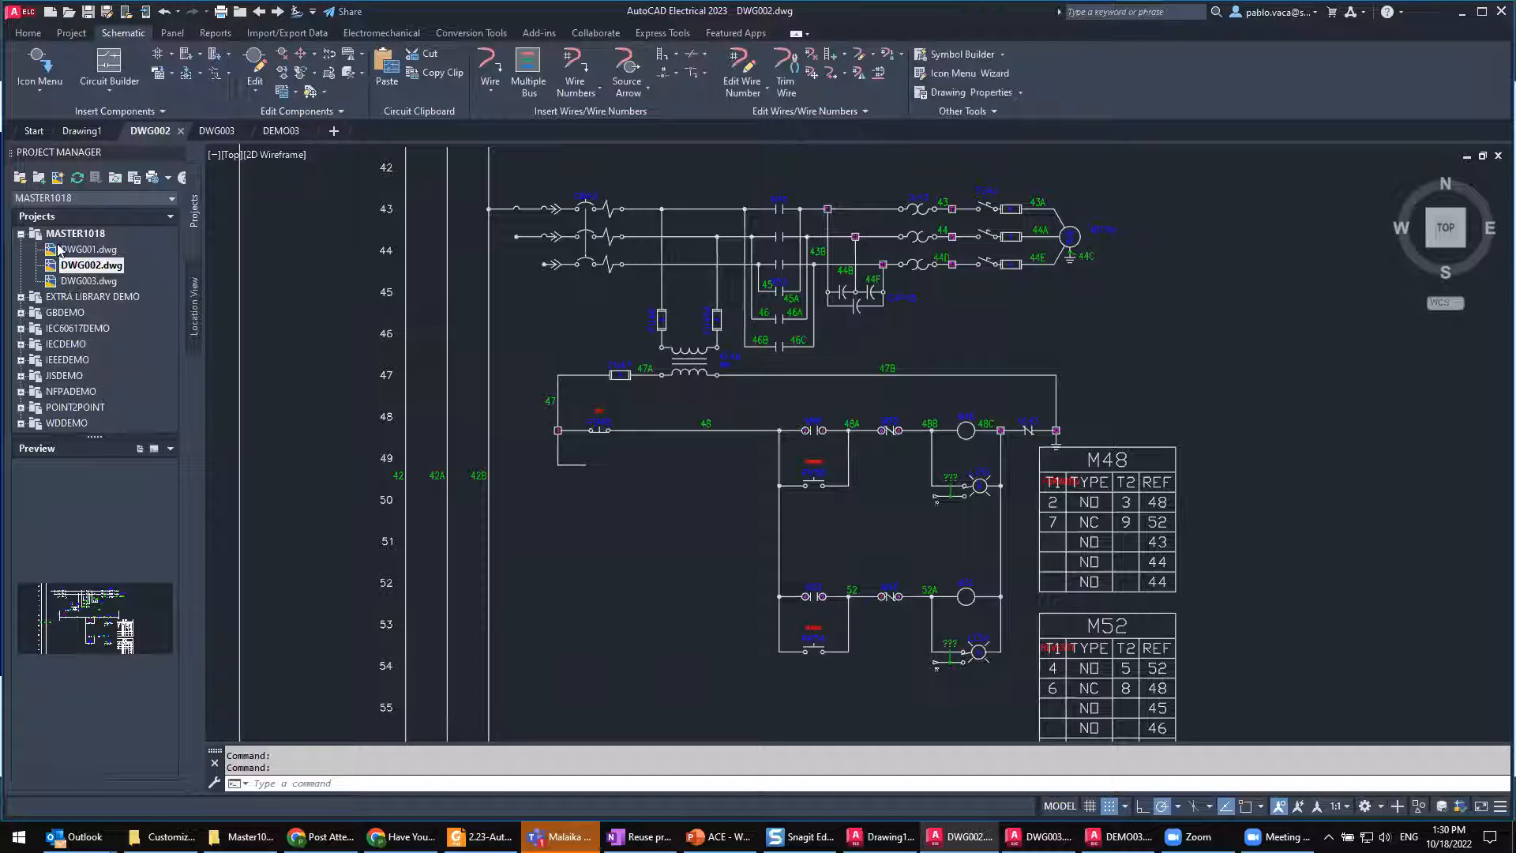
left_click(20, 234)
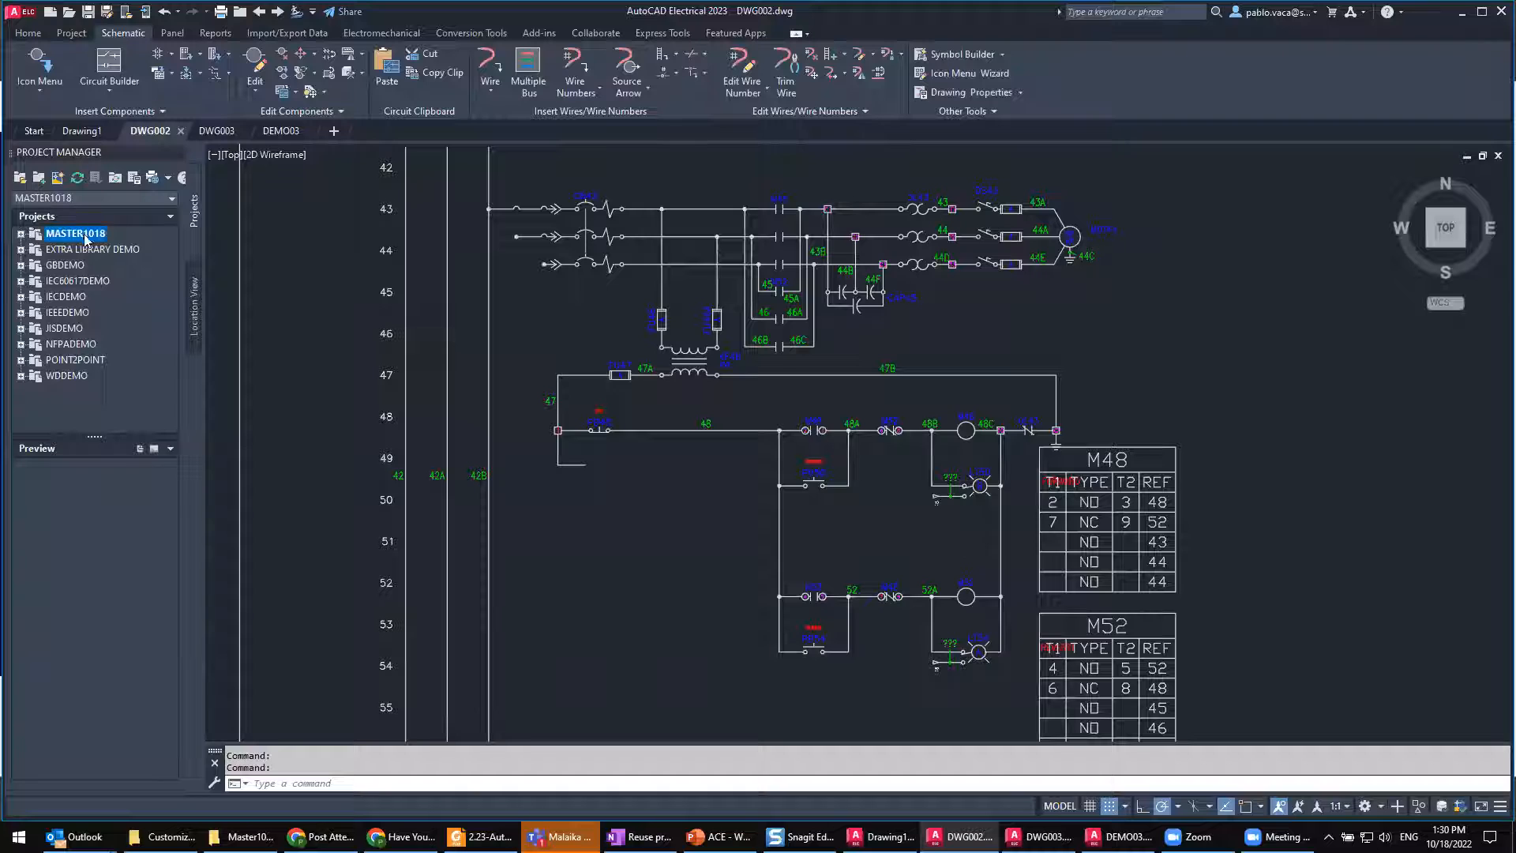
left_click(21, 234)
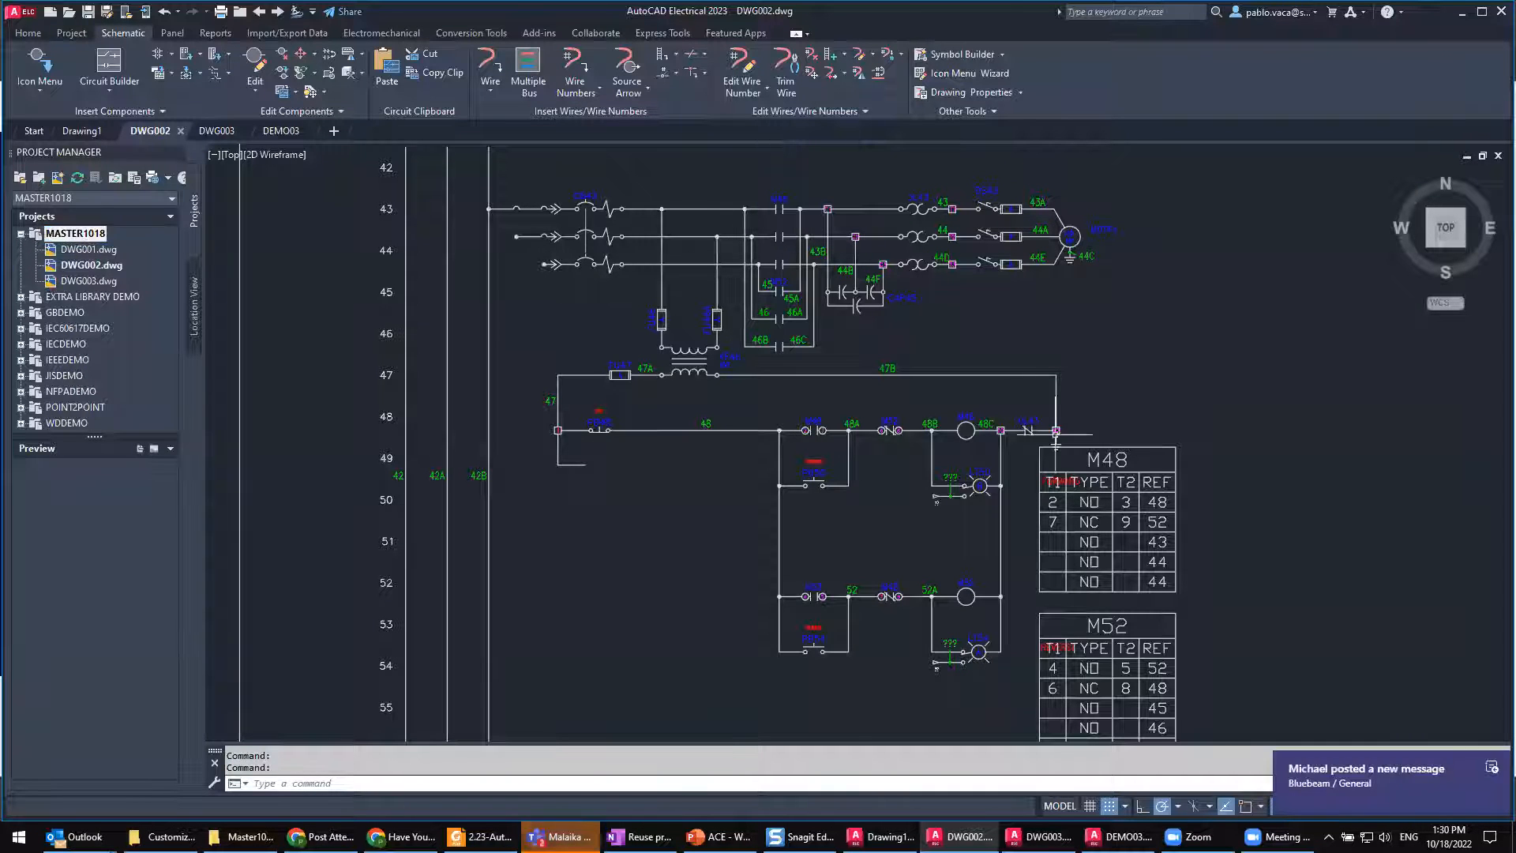
Step: Switch to Microsoft Teams, change the account's availability status, and return to AutoCAD Electrical
left_click(560, 836)
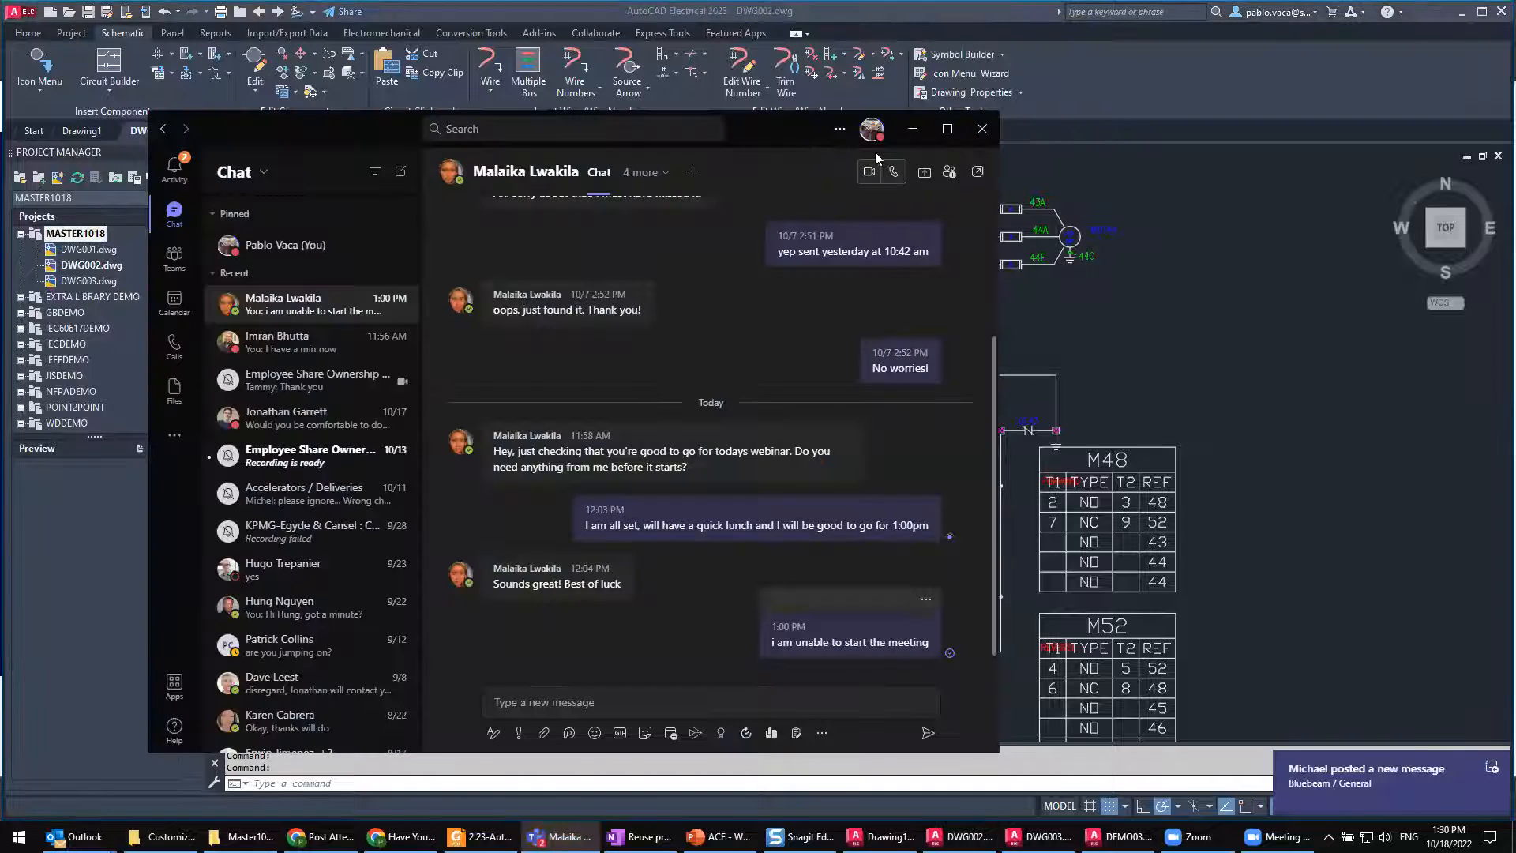
left_click(871, 129)
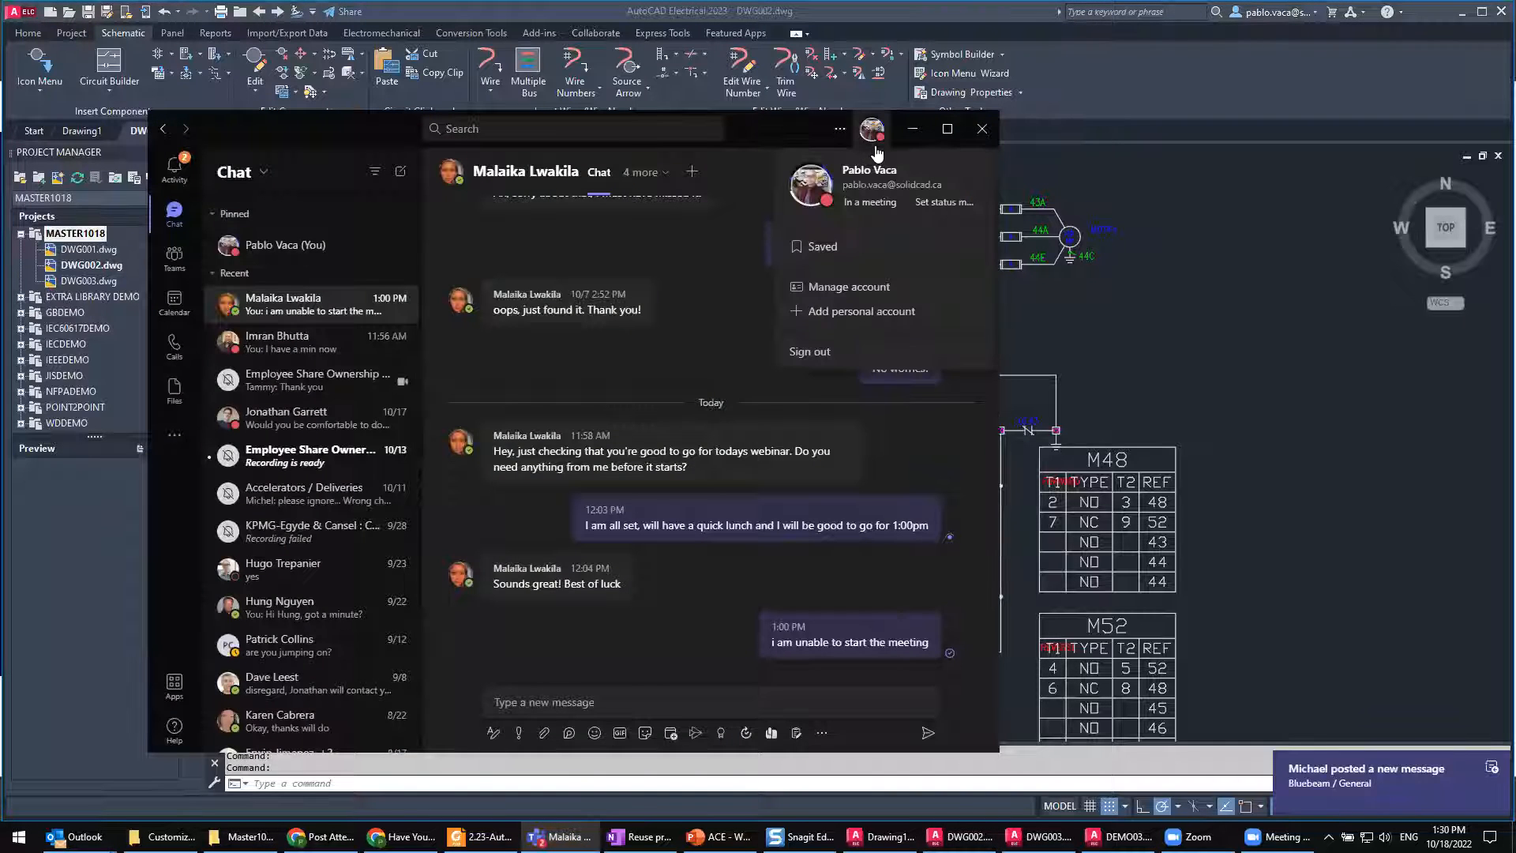
left_click(900, 207)
left_click(875, 292)
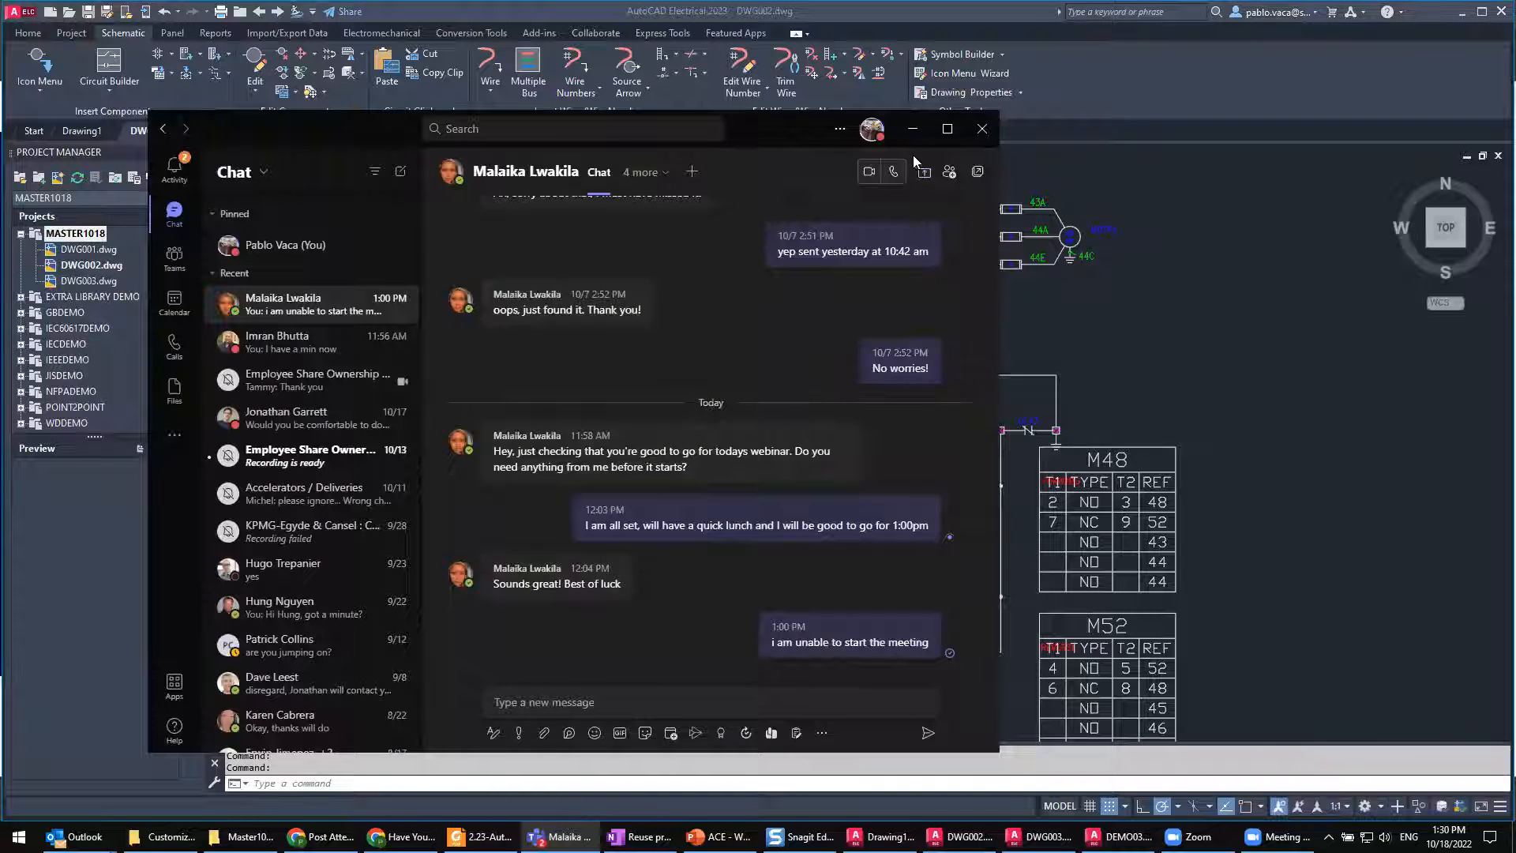
left_click(913, 129)
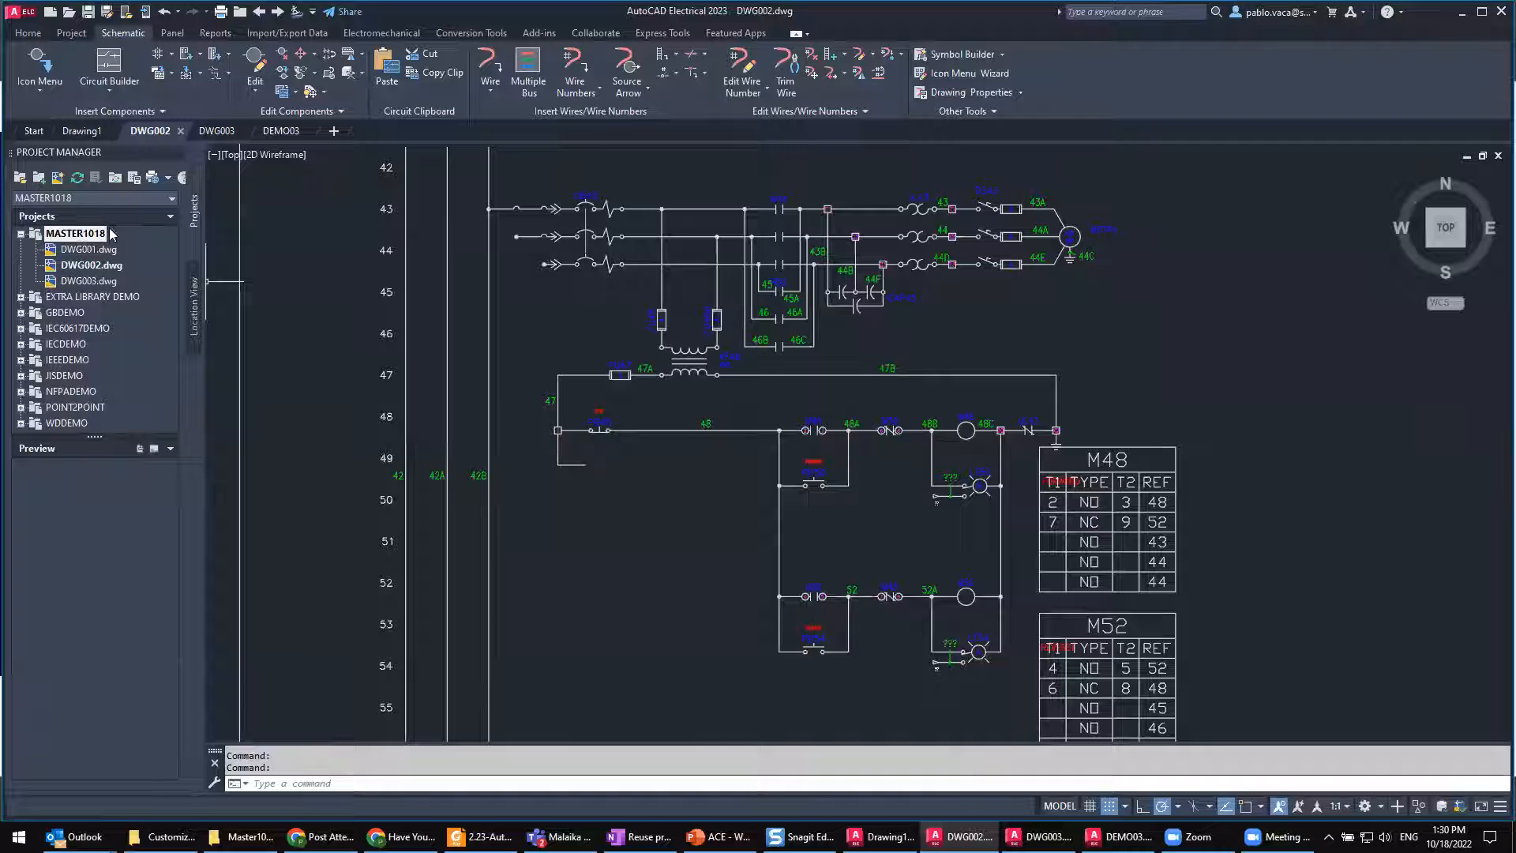
Step: Close every open drawing except Drawing1 and collapse the MASTER1018 project's drawing list
double_click(31, 233)
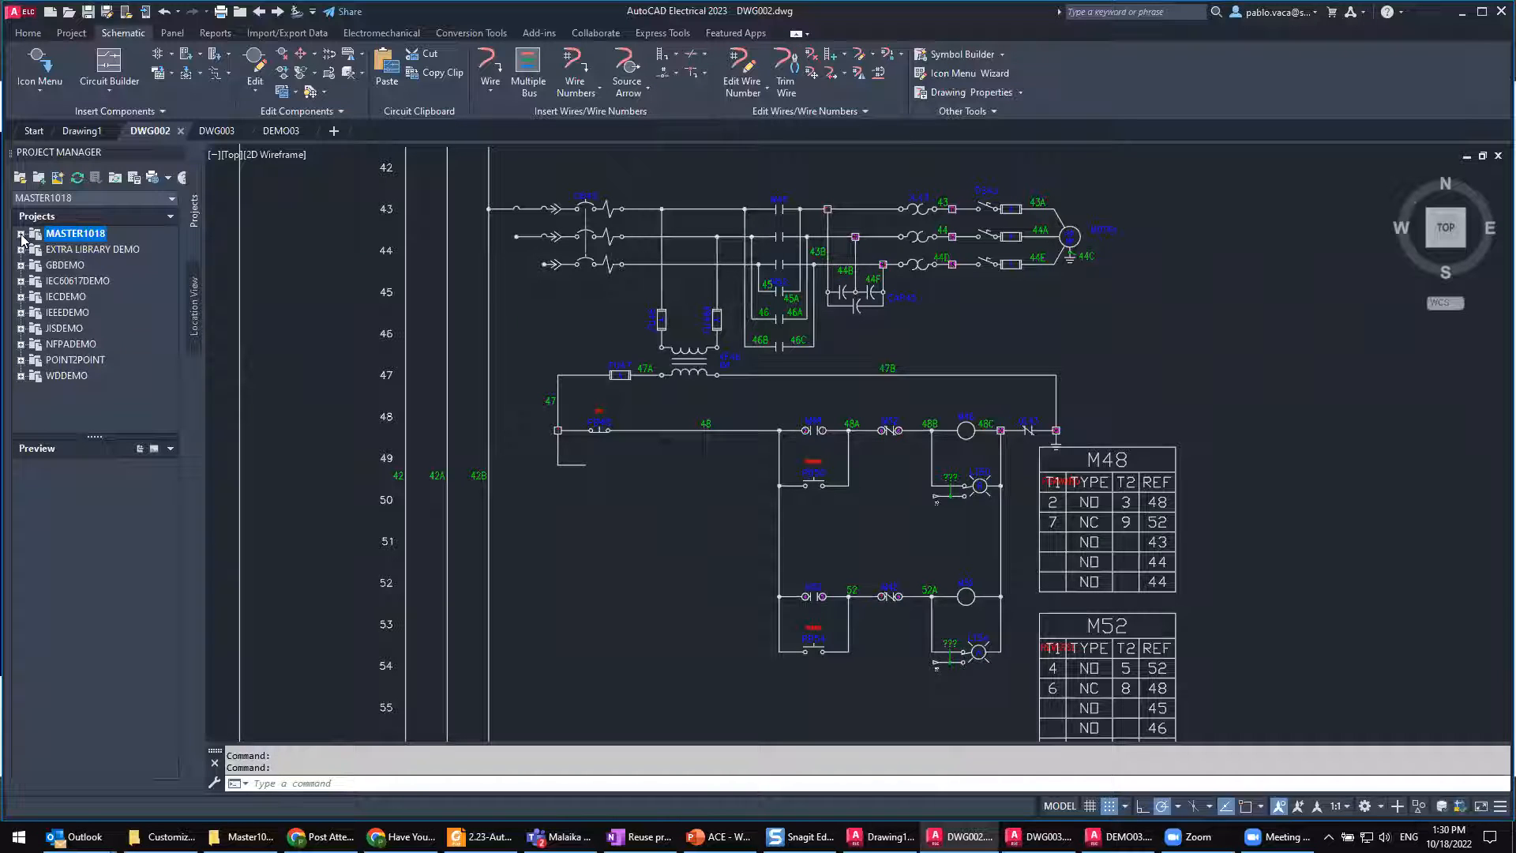
left_click(21, 234)
left_click(81, 131)
right_click(80, 130)
left_click(188, 270)
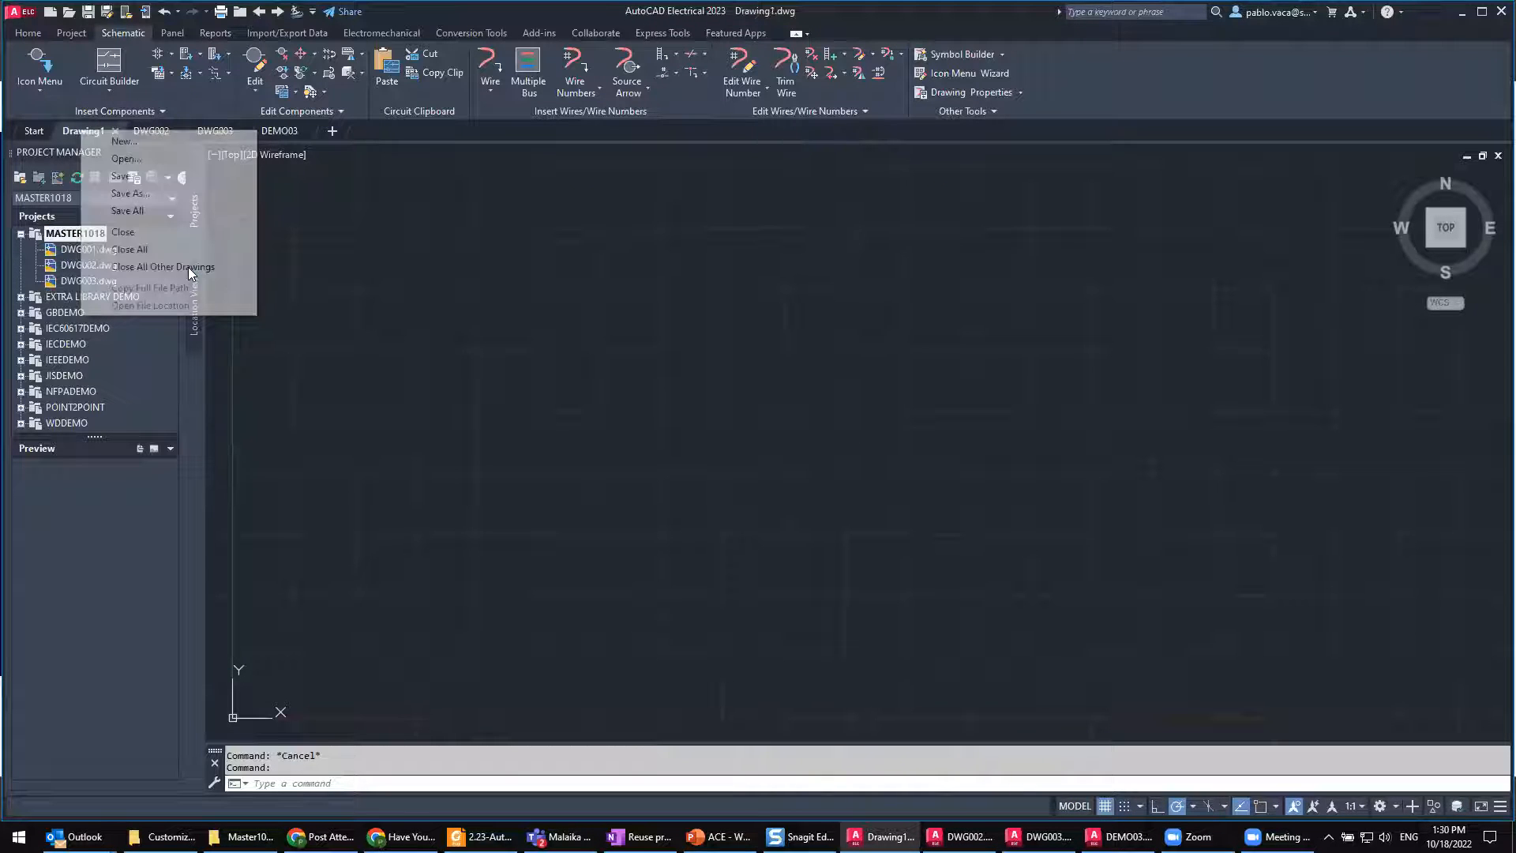
double_click(47, 232)
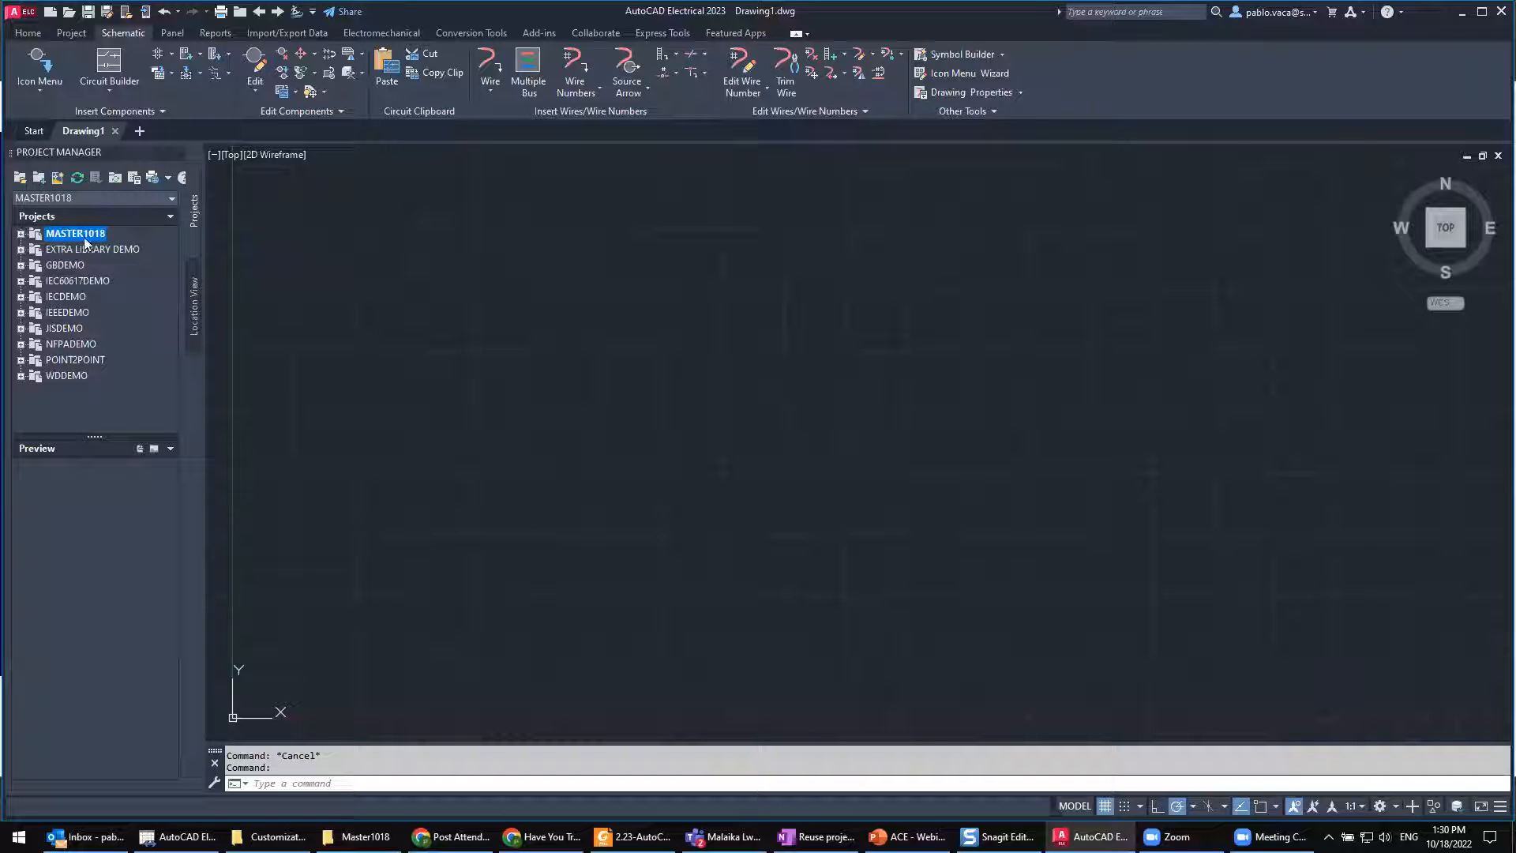
Step: Start a project copy with Master1018.wdp as the existing project and template
left_click(73, 36)
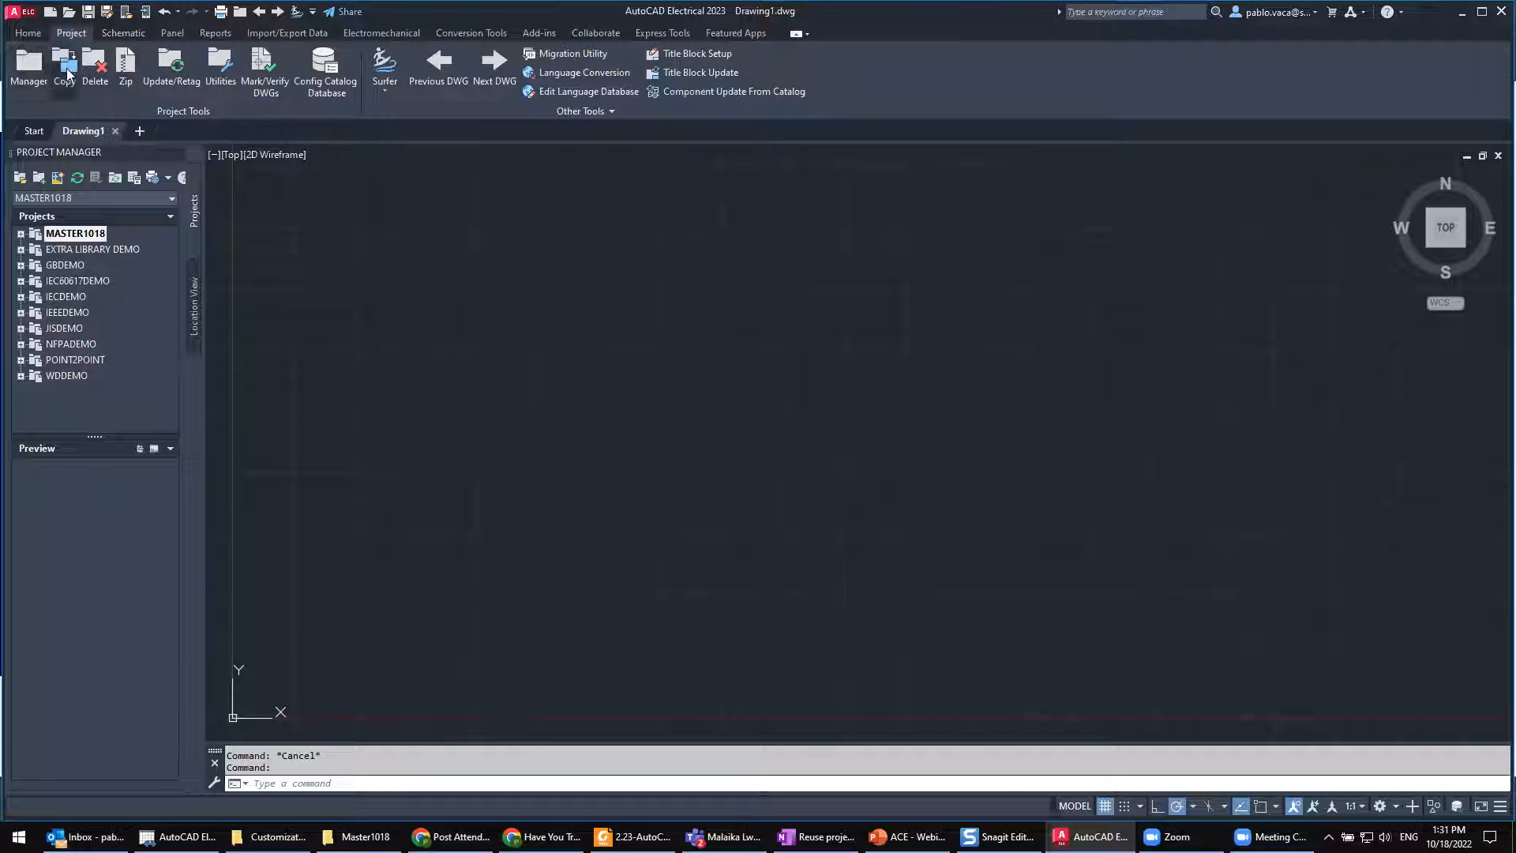
left_click(66, 72)
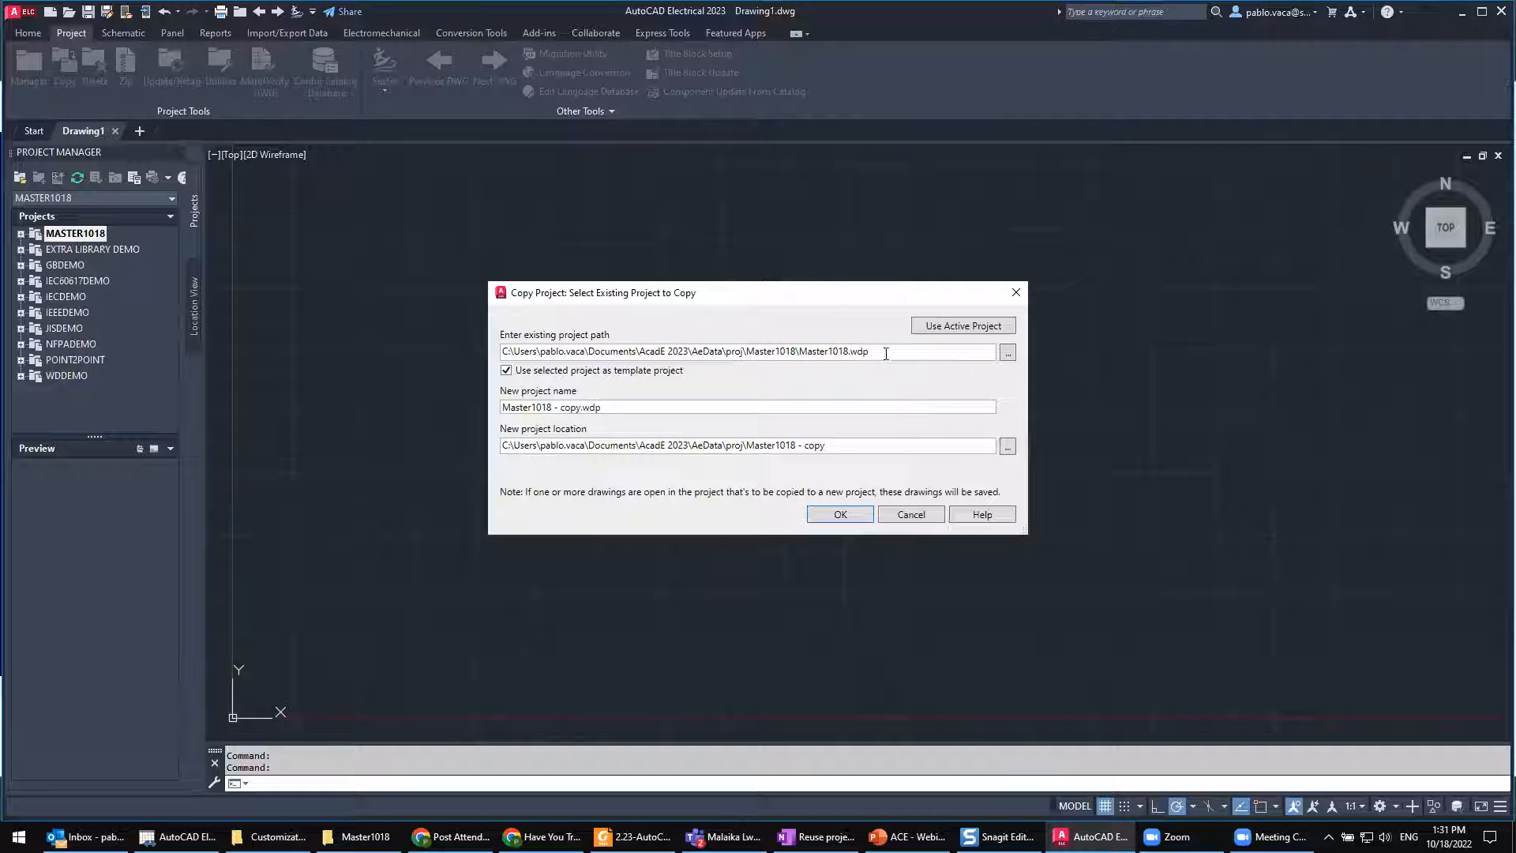
left_click_drag(894, 356, 668, 345)
left_click(87, 234)
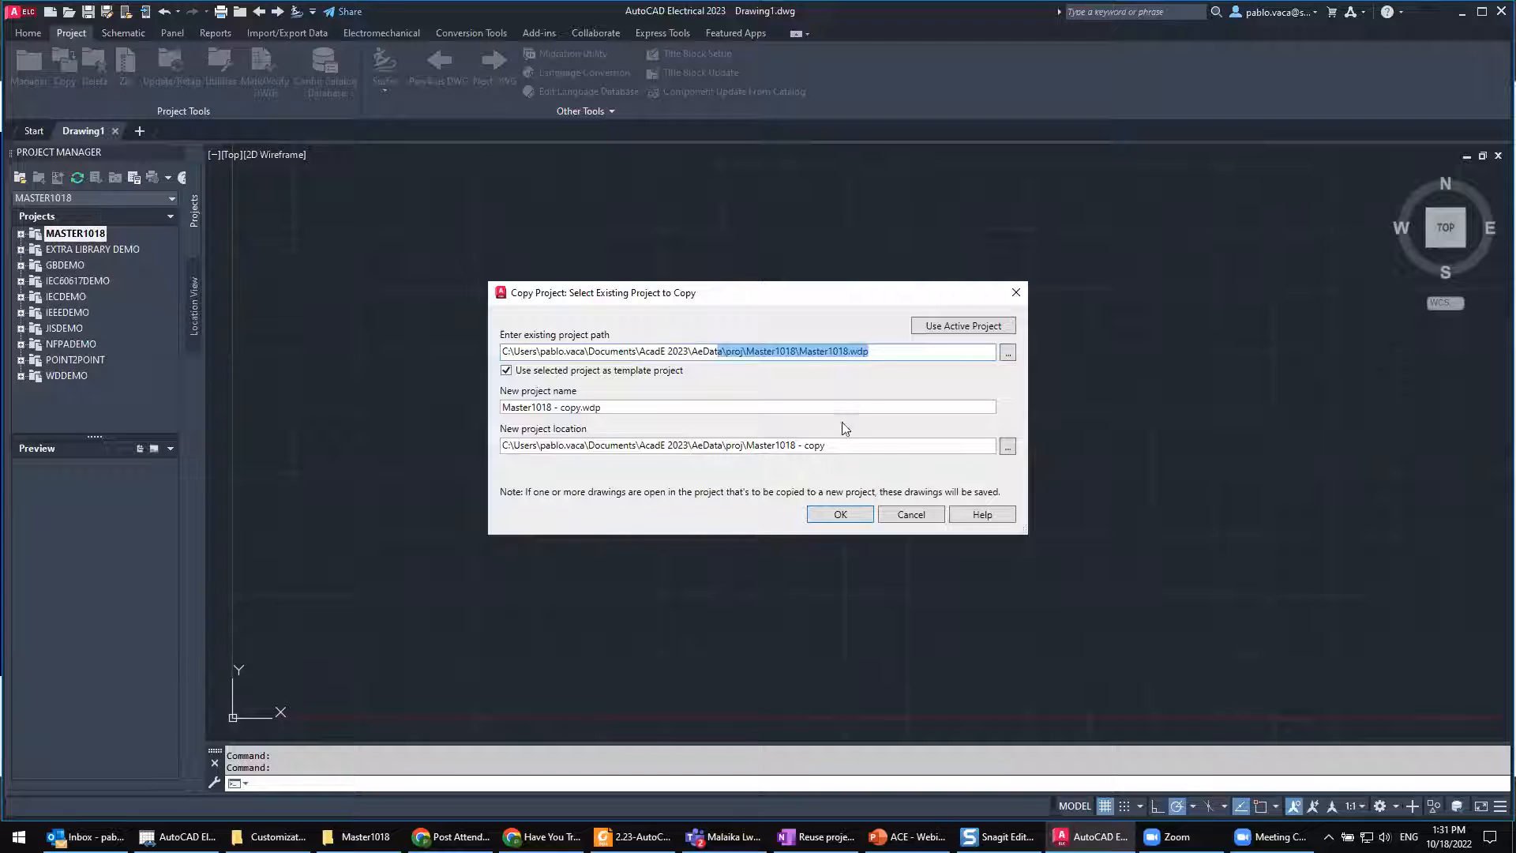
Step: Name the new project CLIENT-1018.wdp, keep the matching CLIENT-1018 folder as its location, and create the project copy
left_click(550, 408)
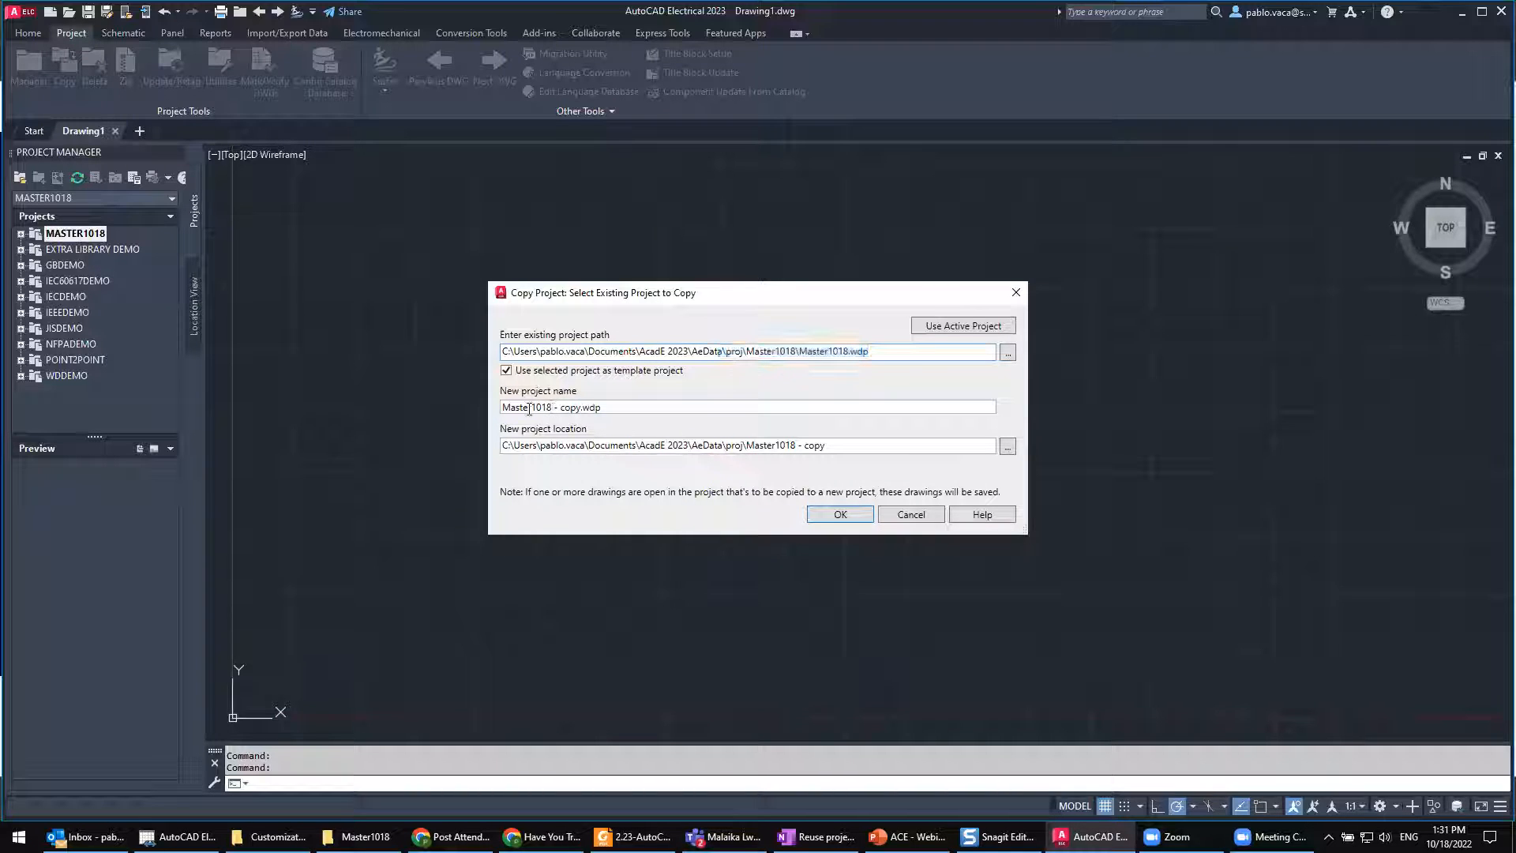
key("BackSpace")
type("CLIE")
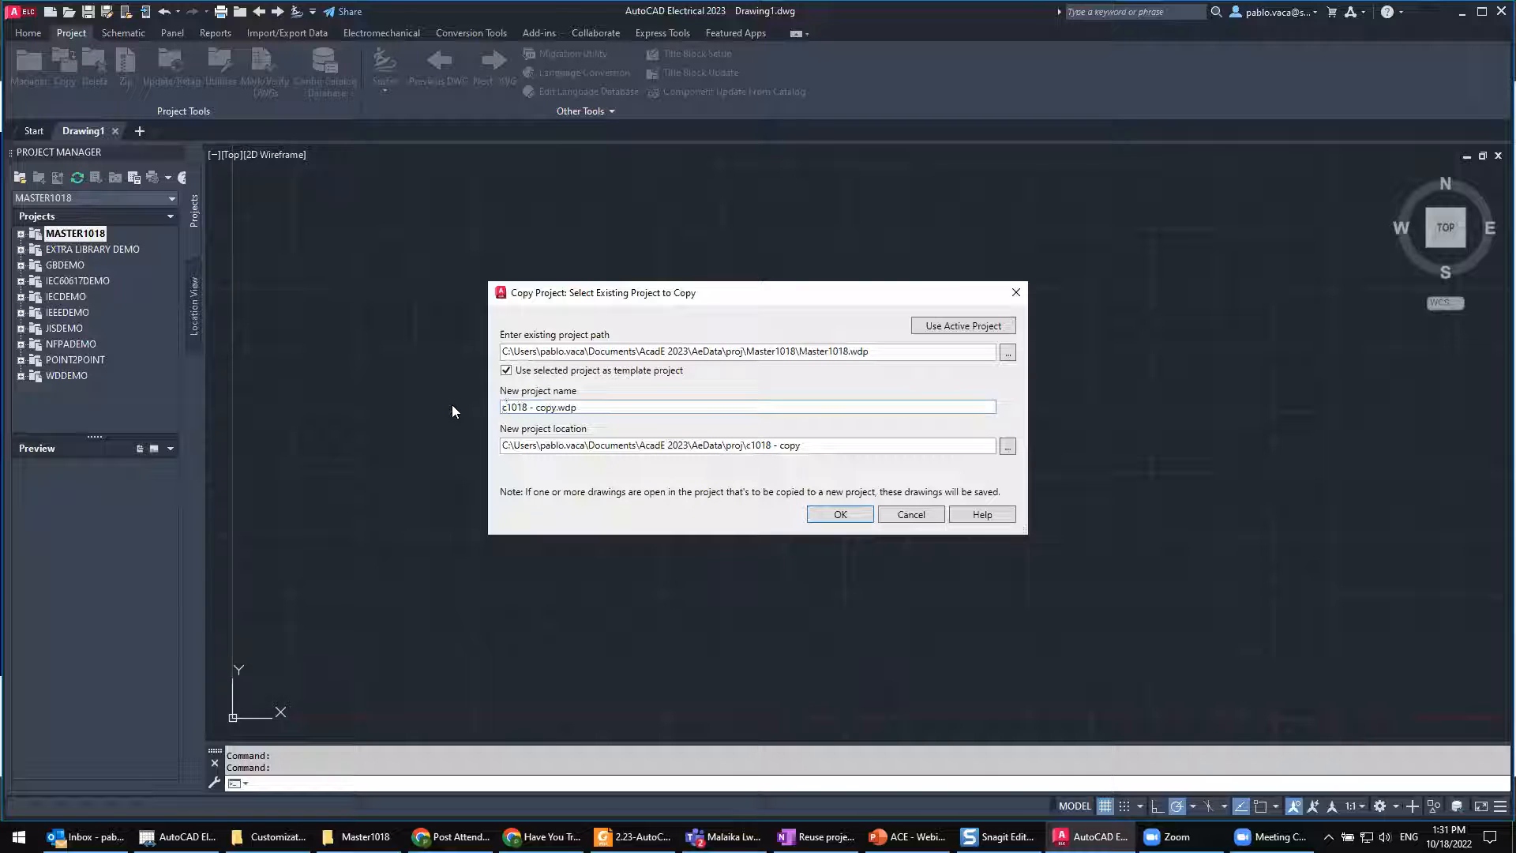
type("NT")
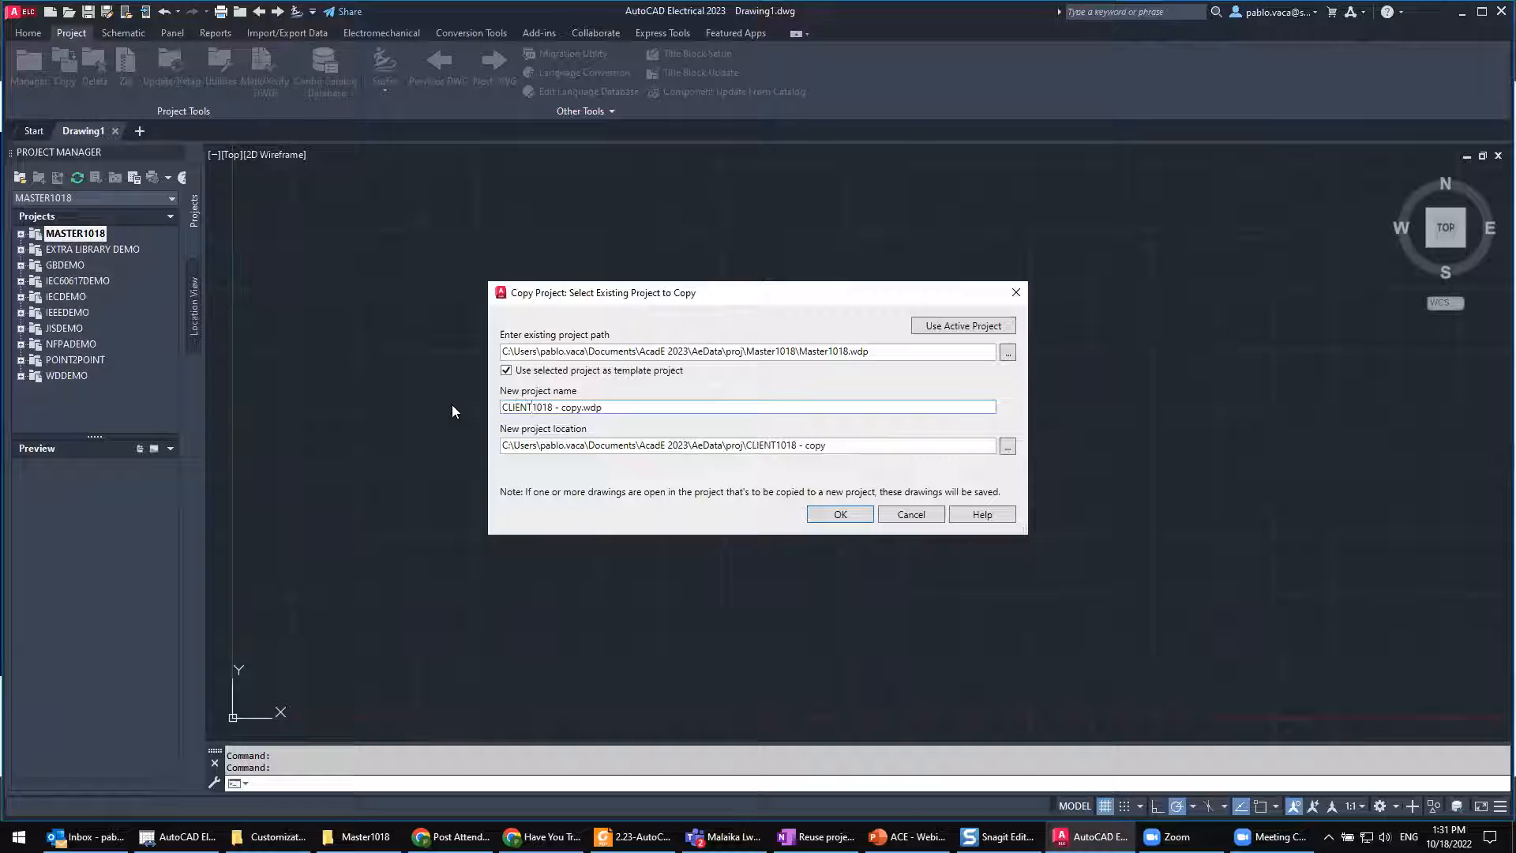
type("-")
key("BackSpace")
key("BackSpace")
key("BackSpace")
key("BackSpace")
key("BackSpace")
key("BackSpace")
key("BackSpace")
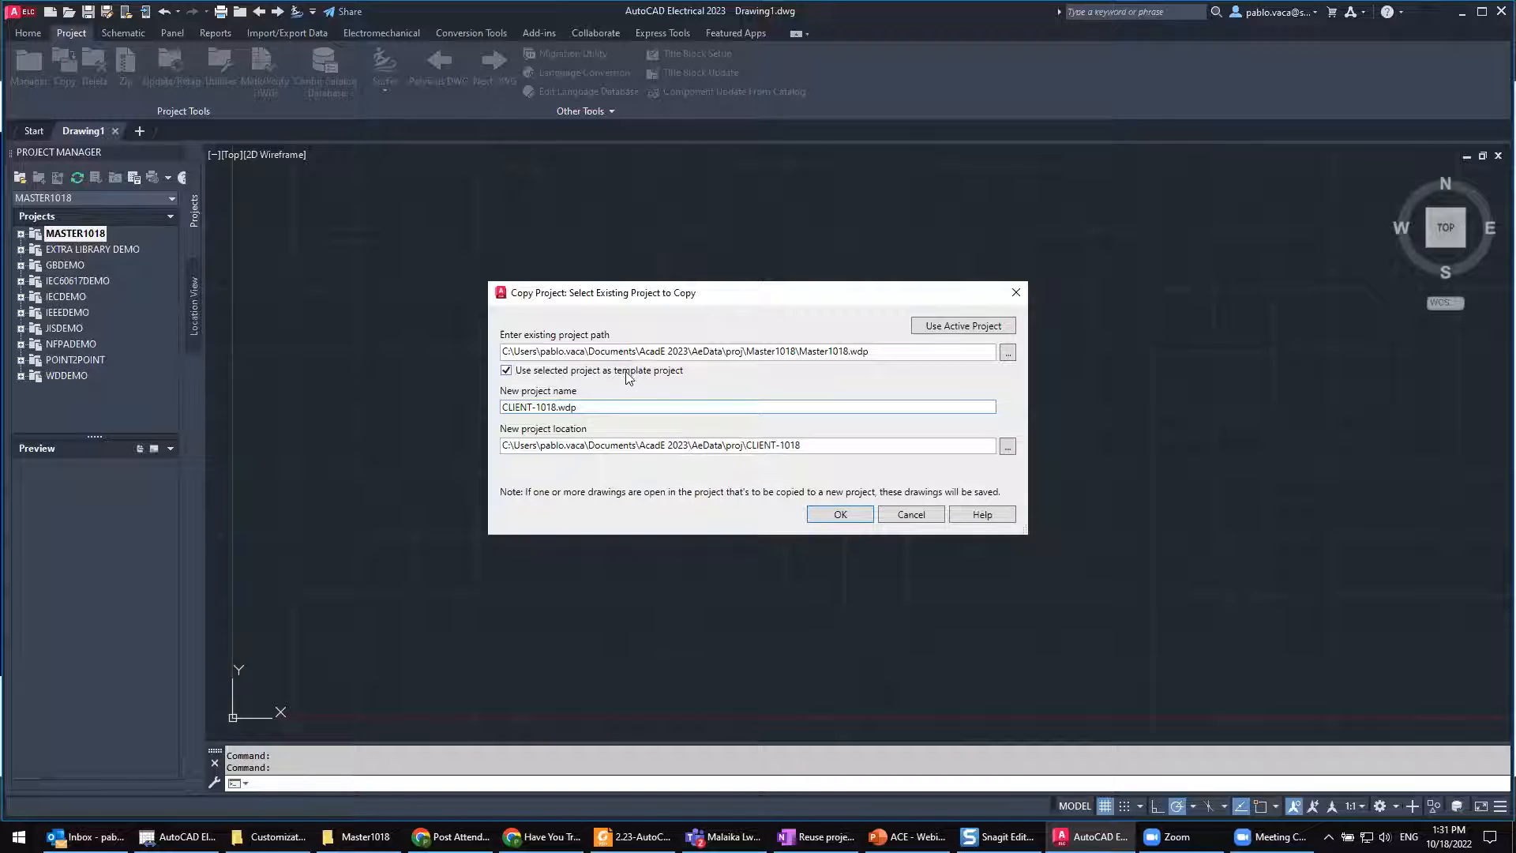
double_click(533, 407)
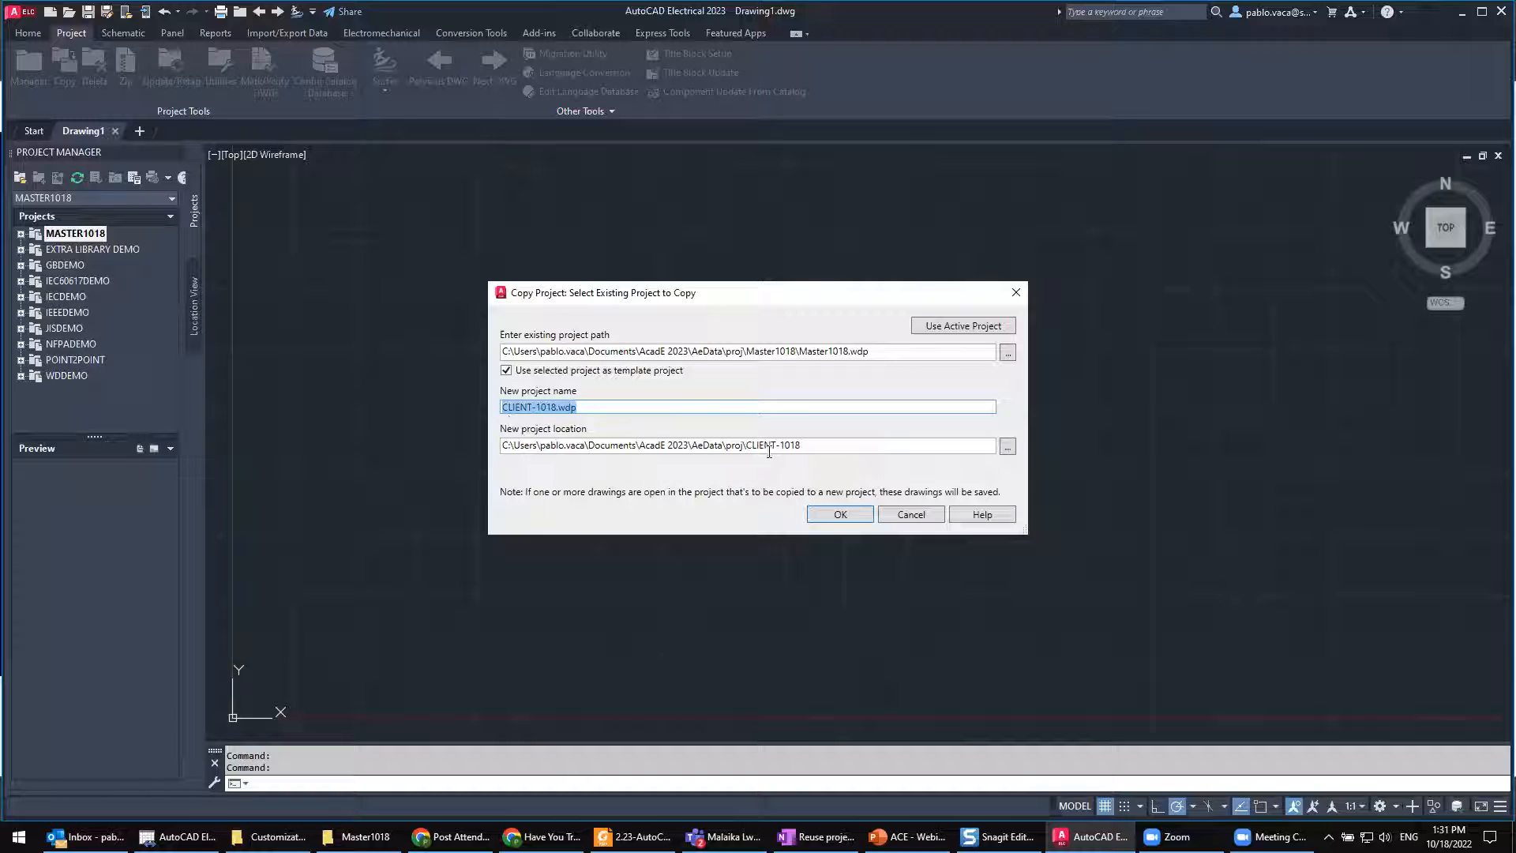
mouse_move(818, 447)
left_mouse_down()
mouse_move(735, 447)
mouse_move(834, 448)
left_mouse_up()
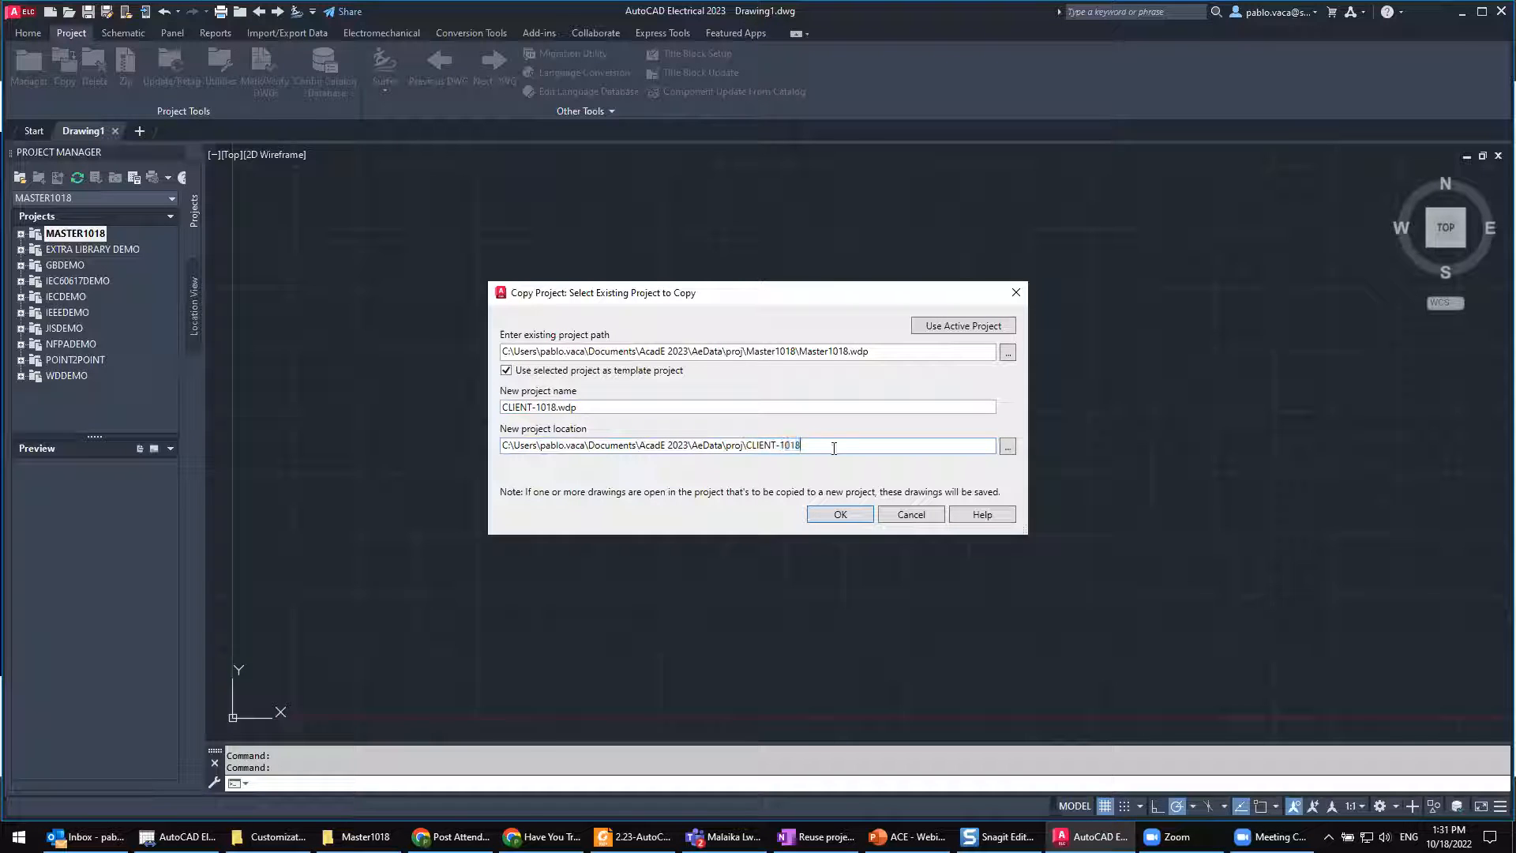
left_click(840, 514)
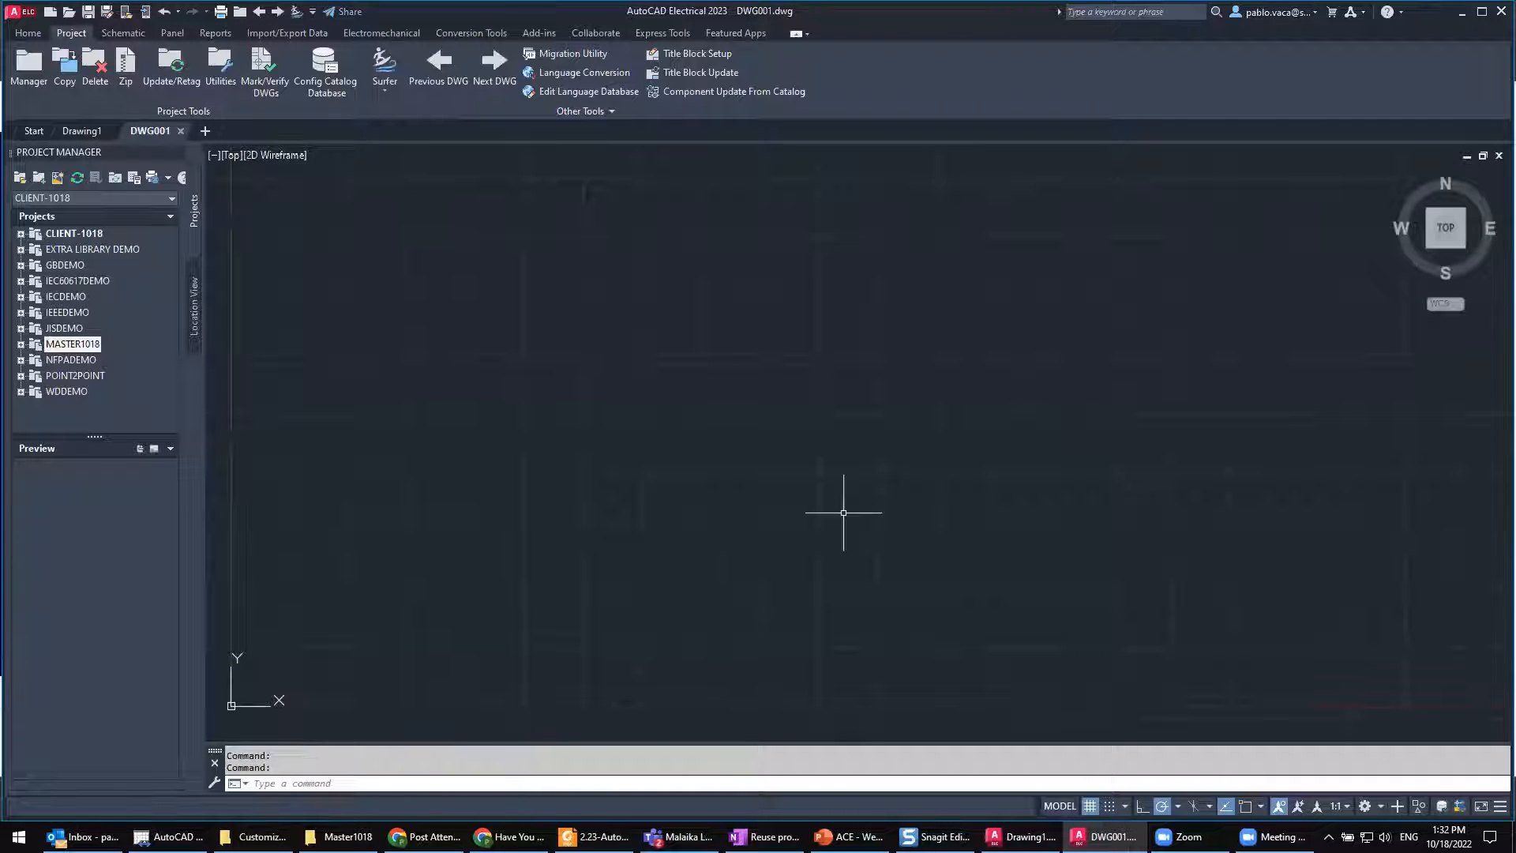
Step: Expand the CLIENT-1018 project and examine its copied drawings through their previews
left_click(20, 235)
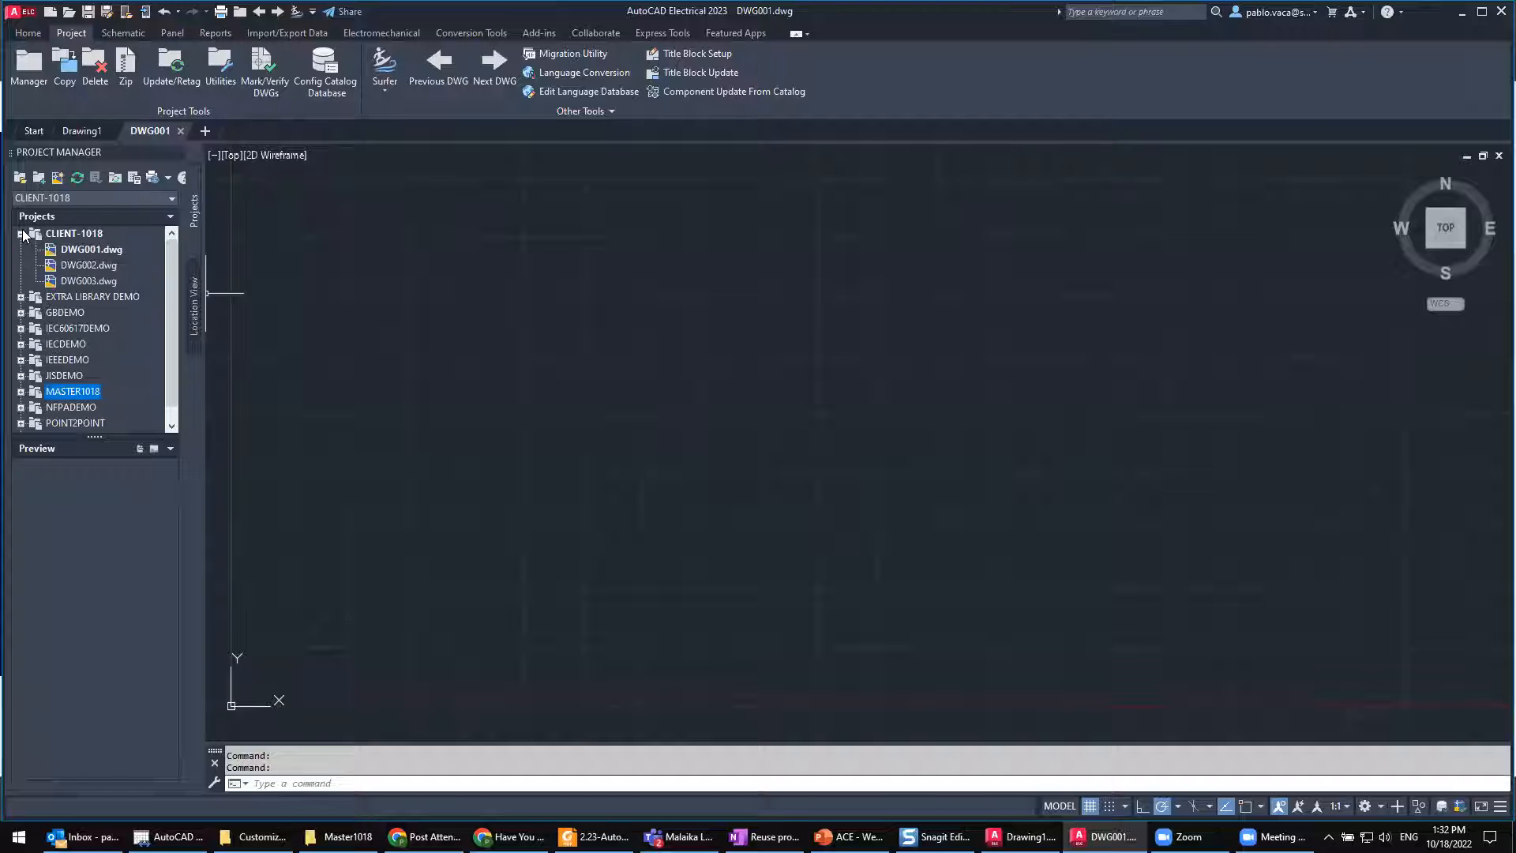
left_click(89, 278)
left_click(79, 235)
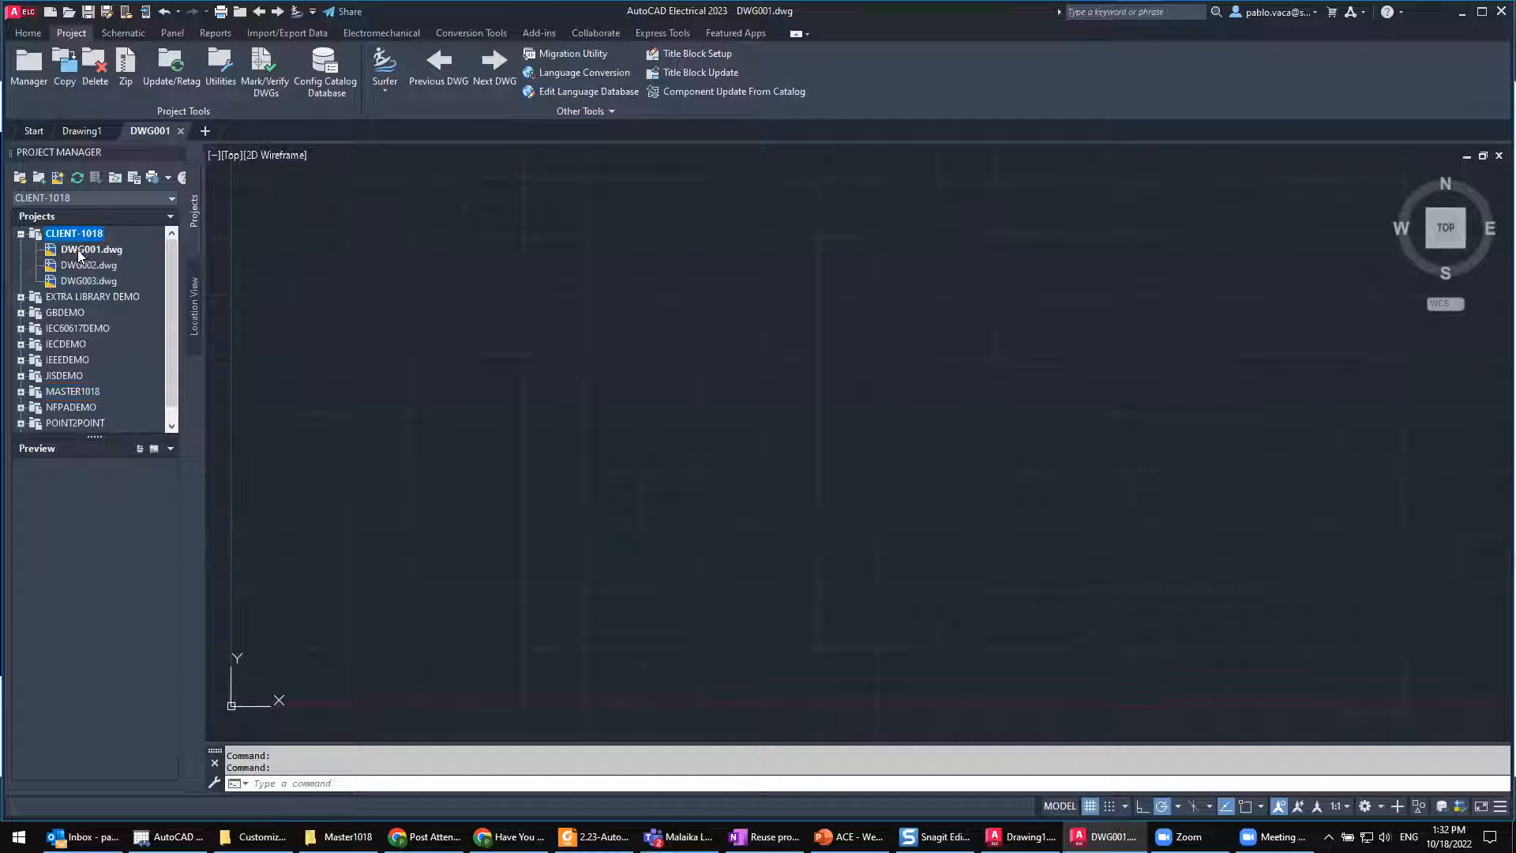
left_click(78, 251)
left_click(78, 264)
left_click(76, 277)
scroll(92, 331, "down", 1)
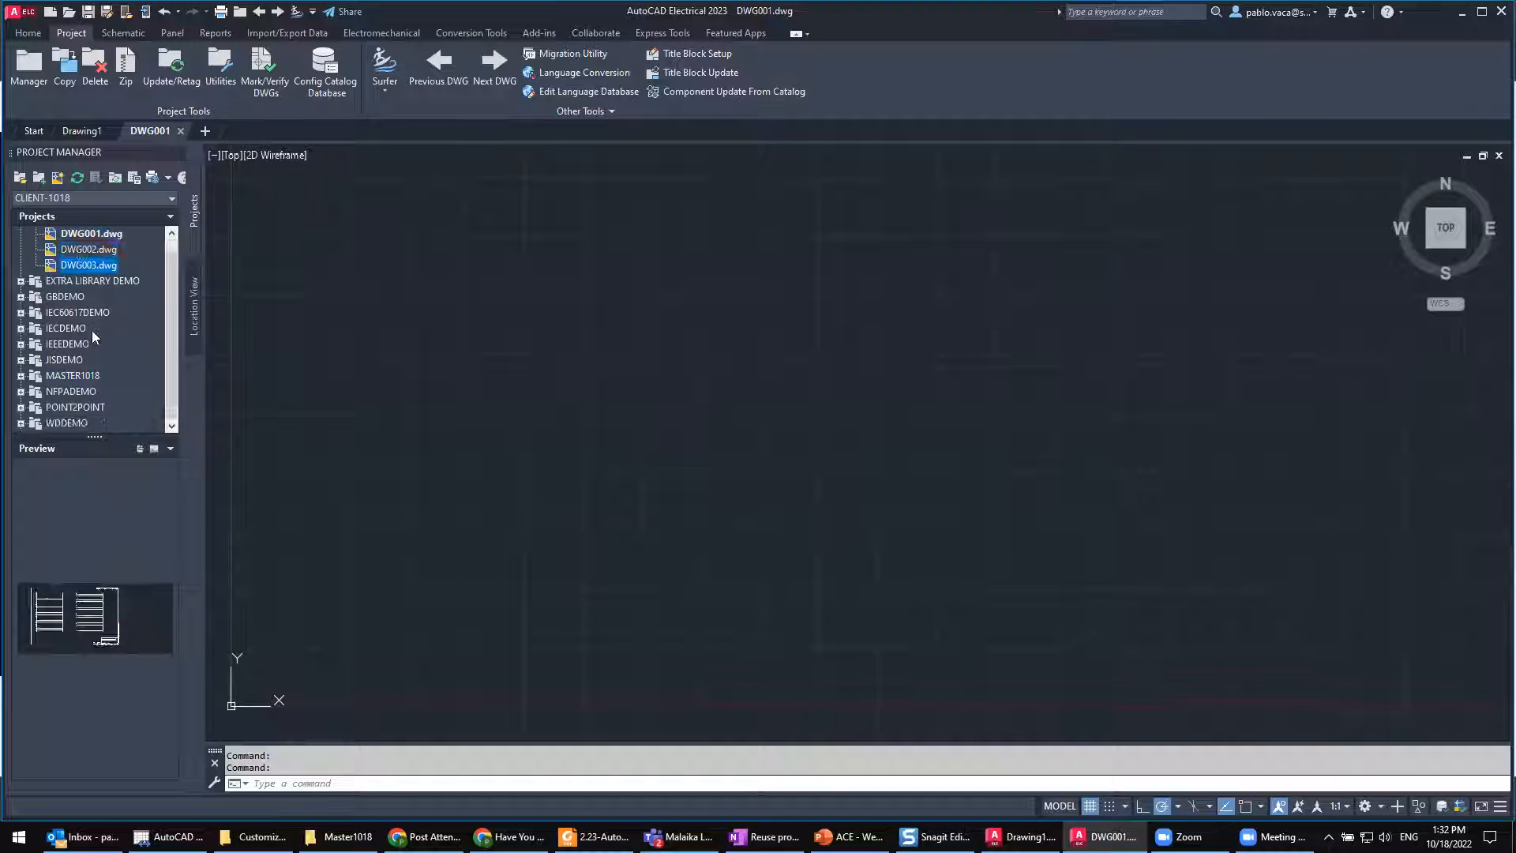
left_click(82, 373)
scroll(79, 323, "up", 1)
left_click(99, 262)
left_click(72, 234)
Step: Open DWG002.dwg and DWG003.dwg from the CLIENT-1018 project
double_click(82, 266)
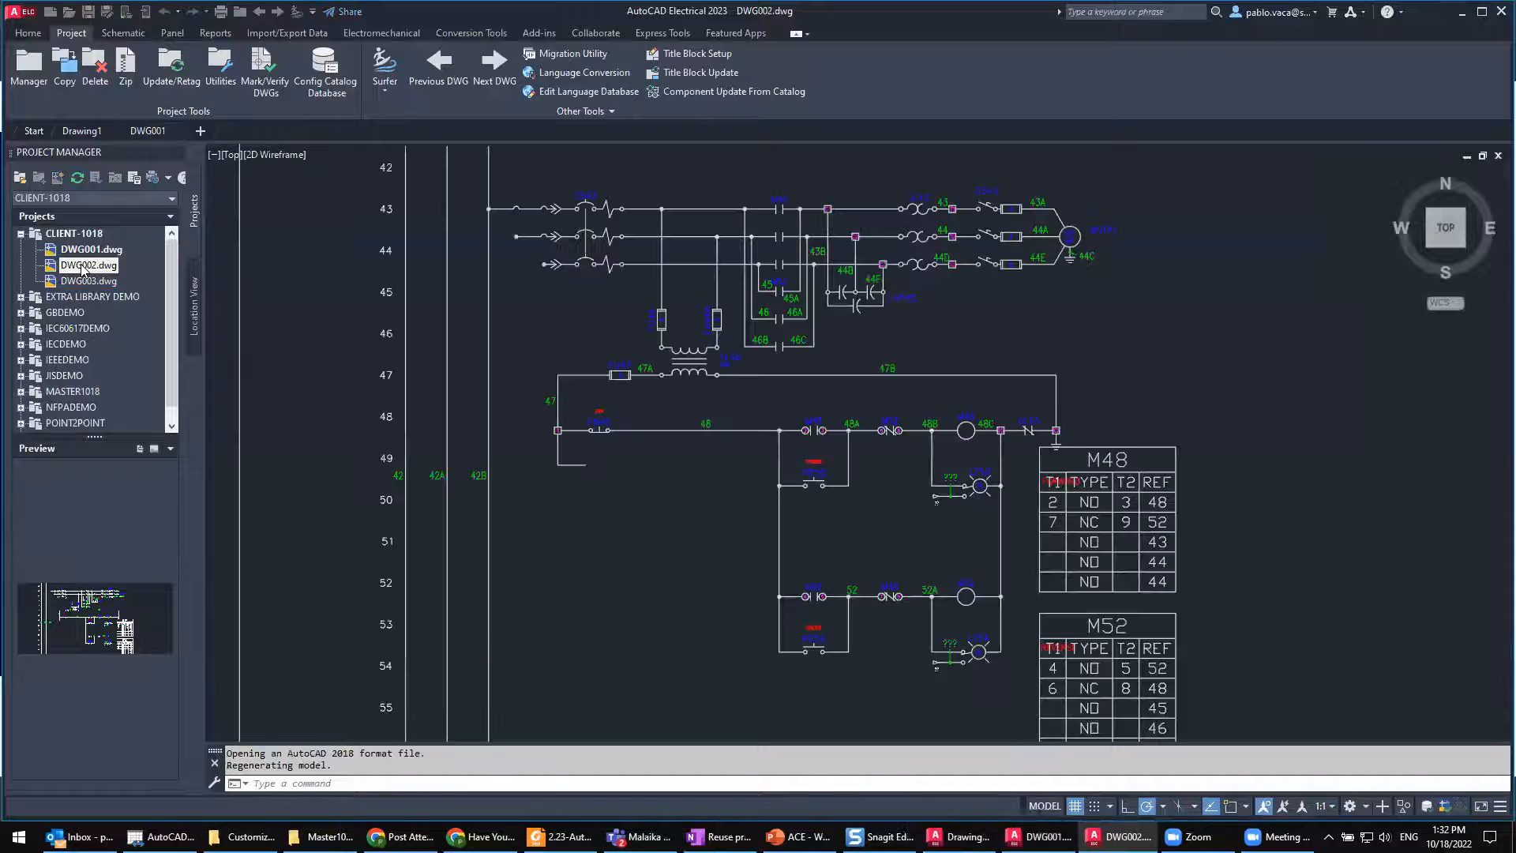
left_click(87, 282)
double_click(87, 282)
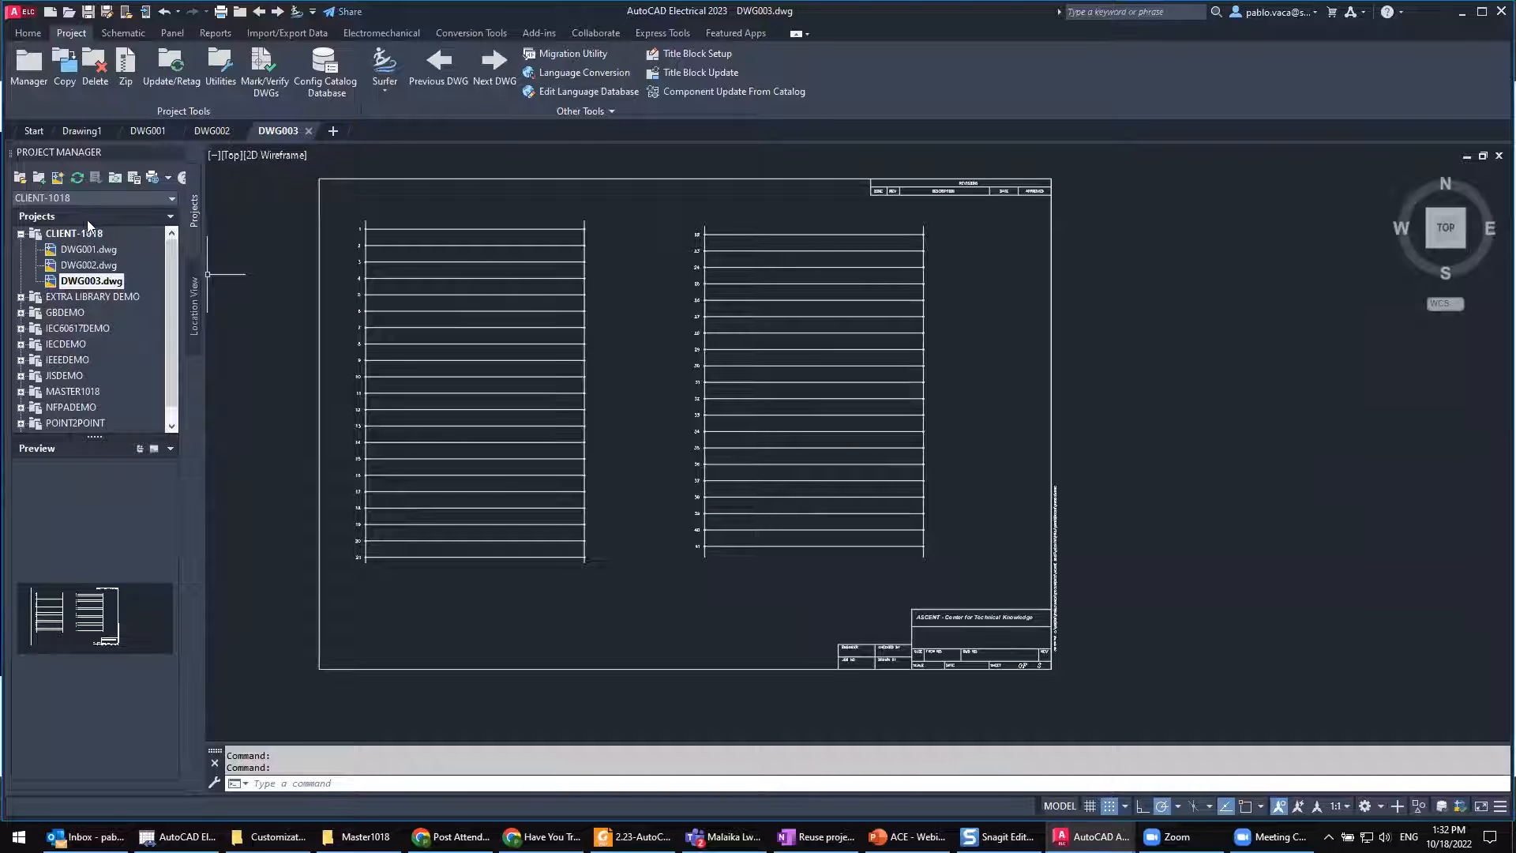
Step: Create drawing DWG004 in CLIENT-1018 from the preset electrical template and apply the project default values to its settings
left_click(58, 178)
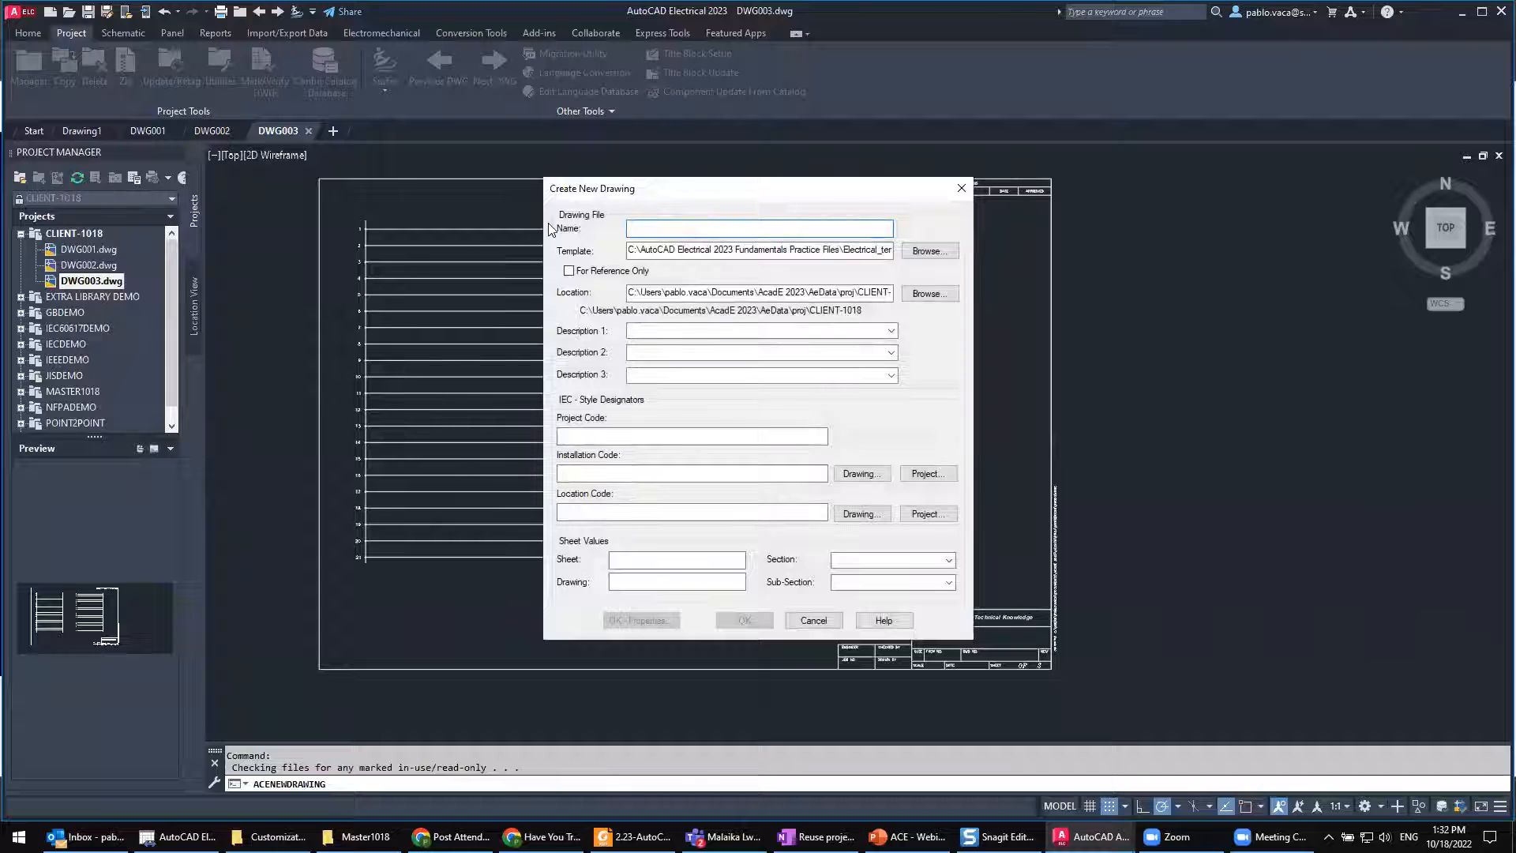
type("DWG004")
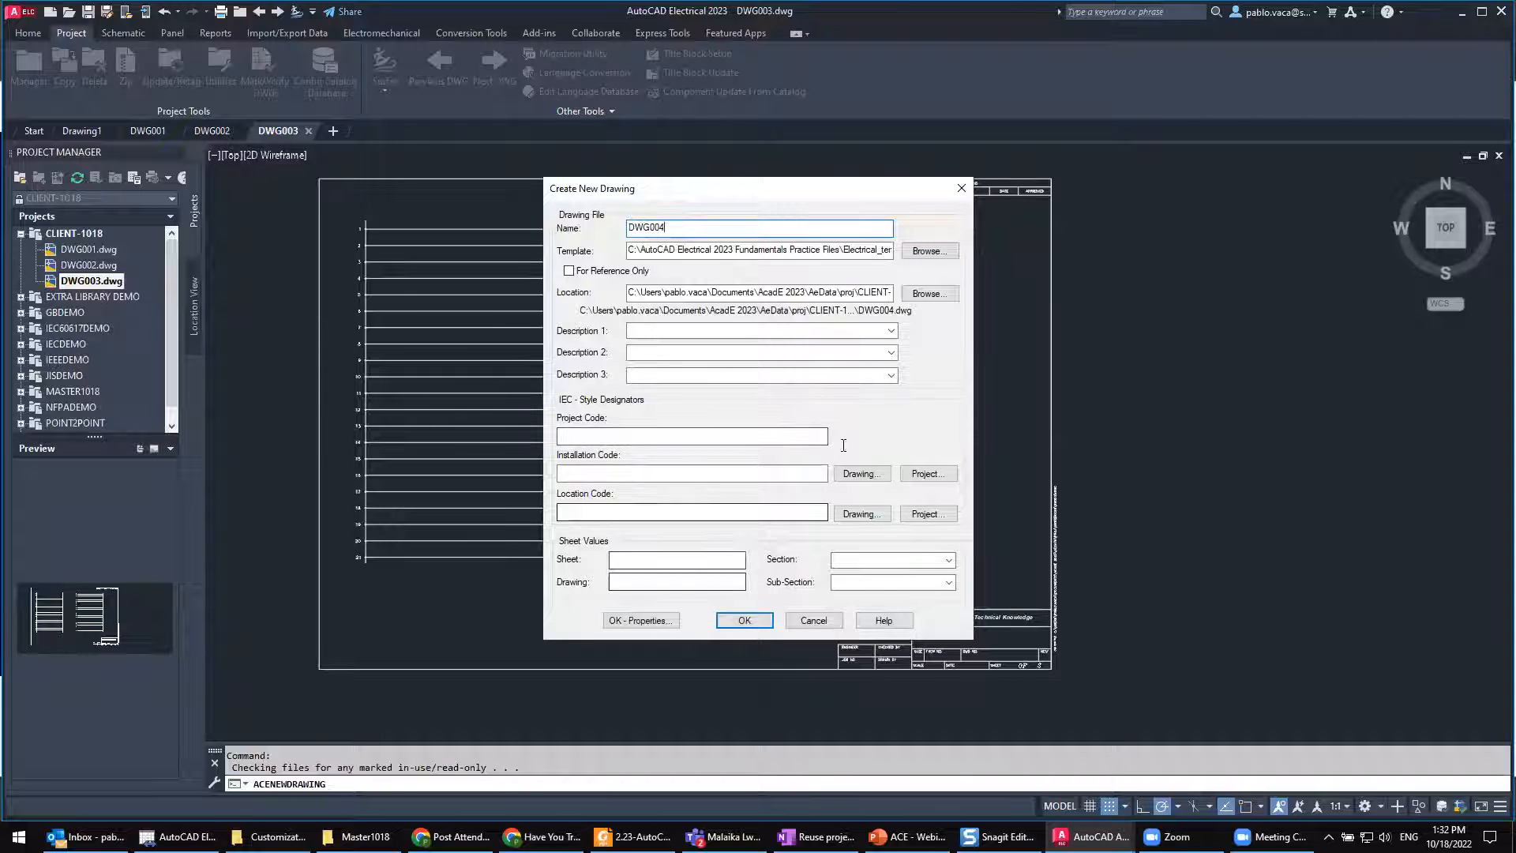
key("Tab")
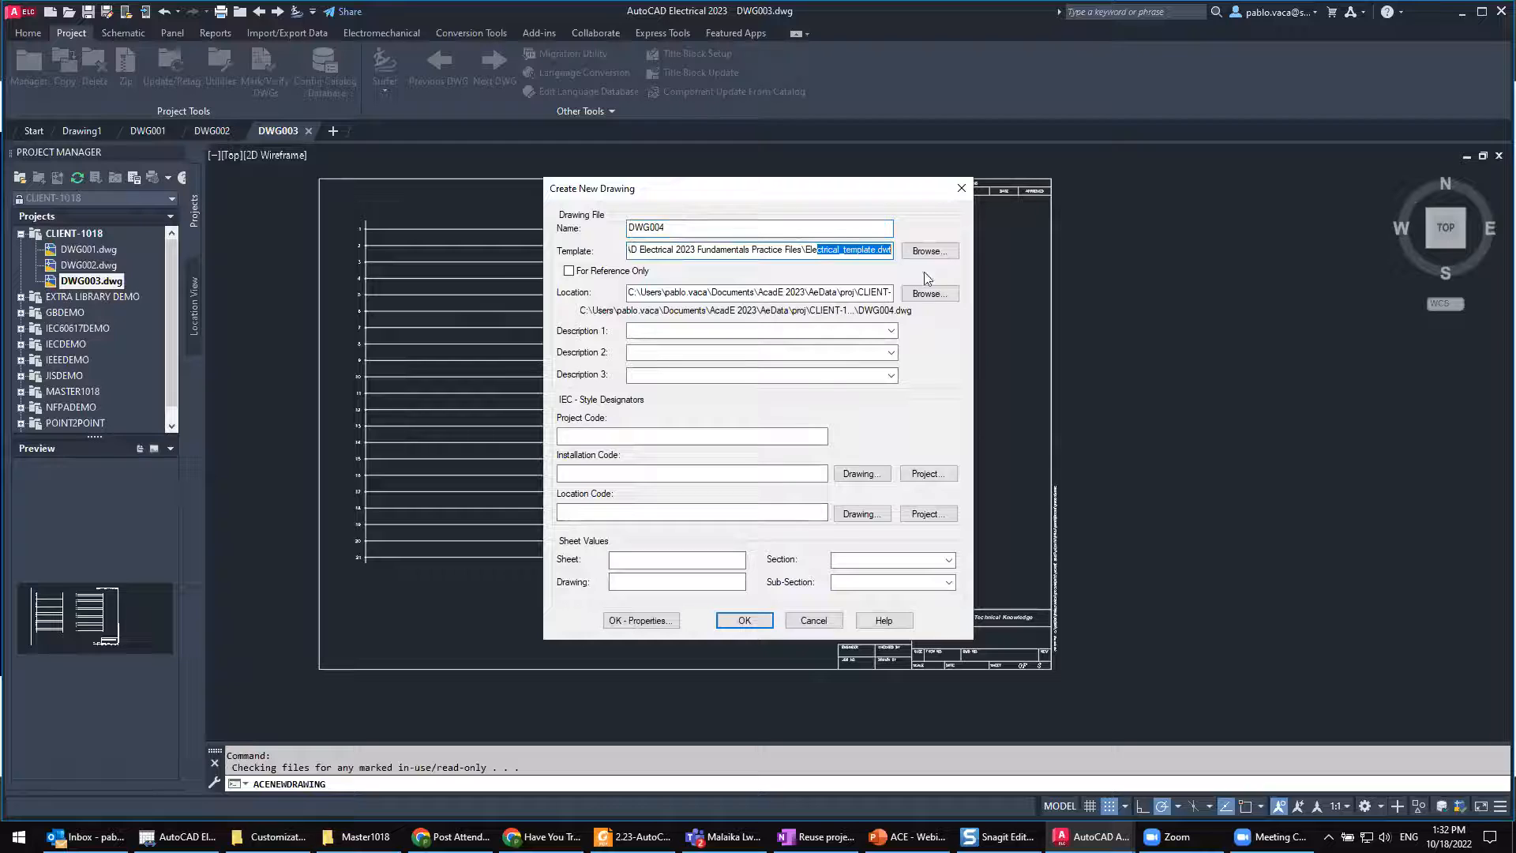
left_click(745, 610)
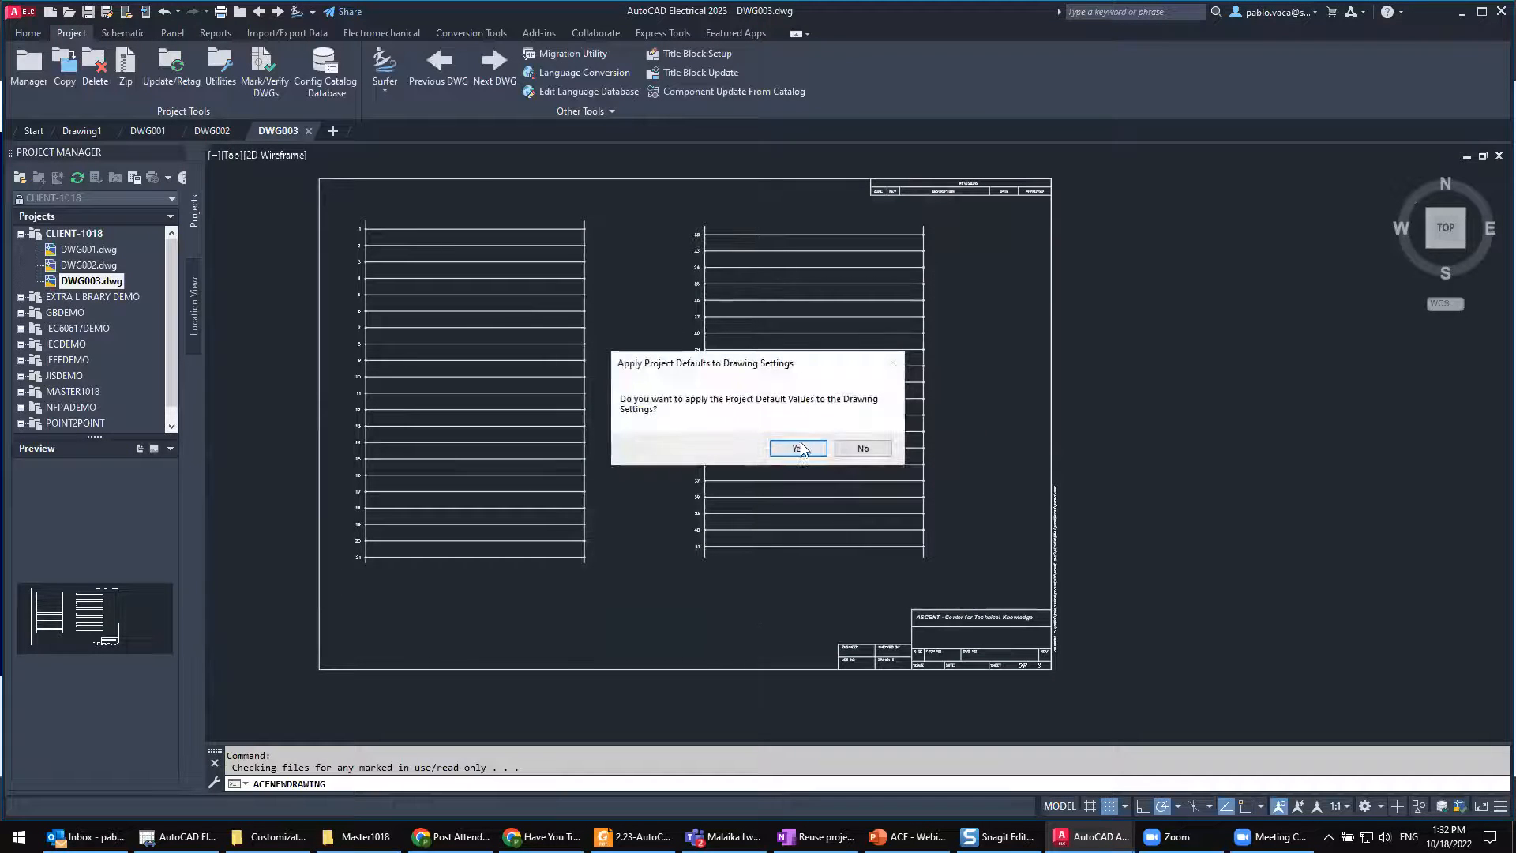
left_click(795, 448)
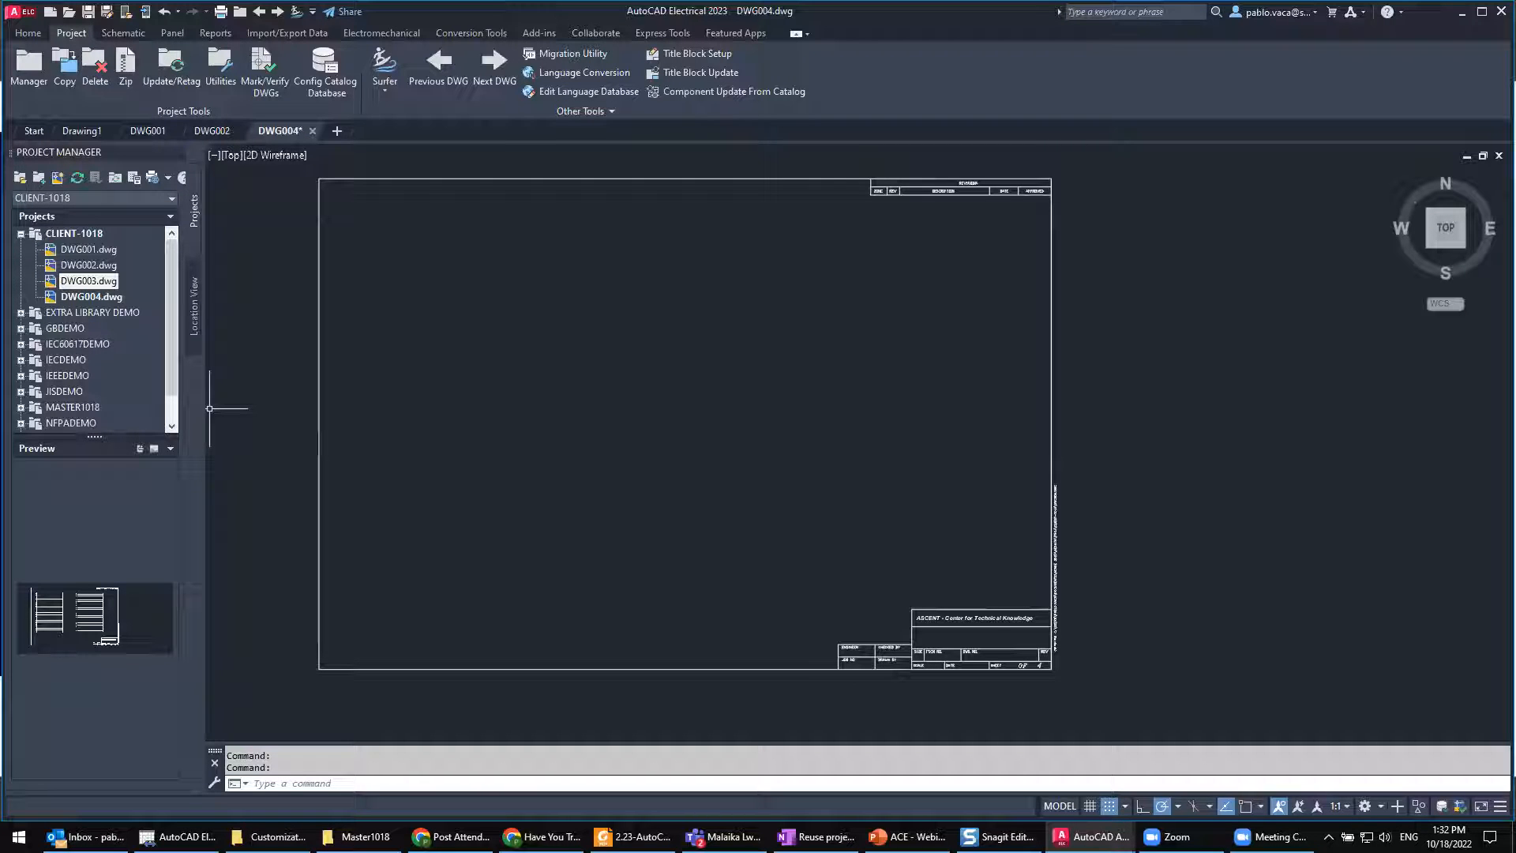
Step: Collapse the CLIENT-1018 project's drawing list, then bring up the Master1018 folder window and close it
left_click(21, 234)
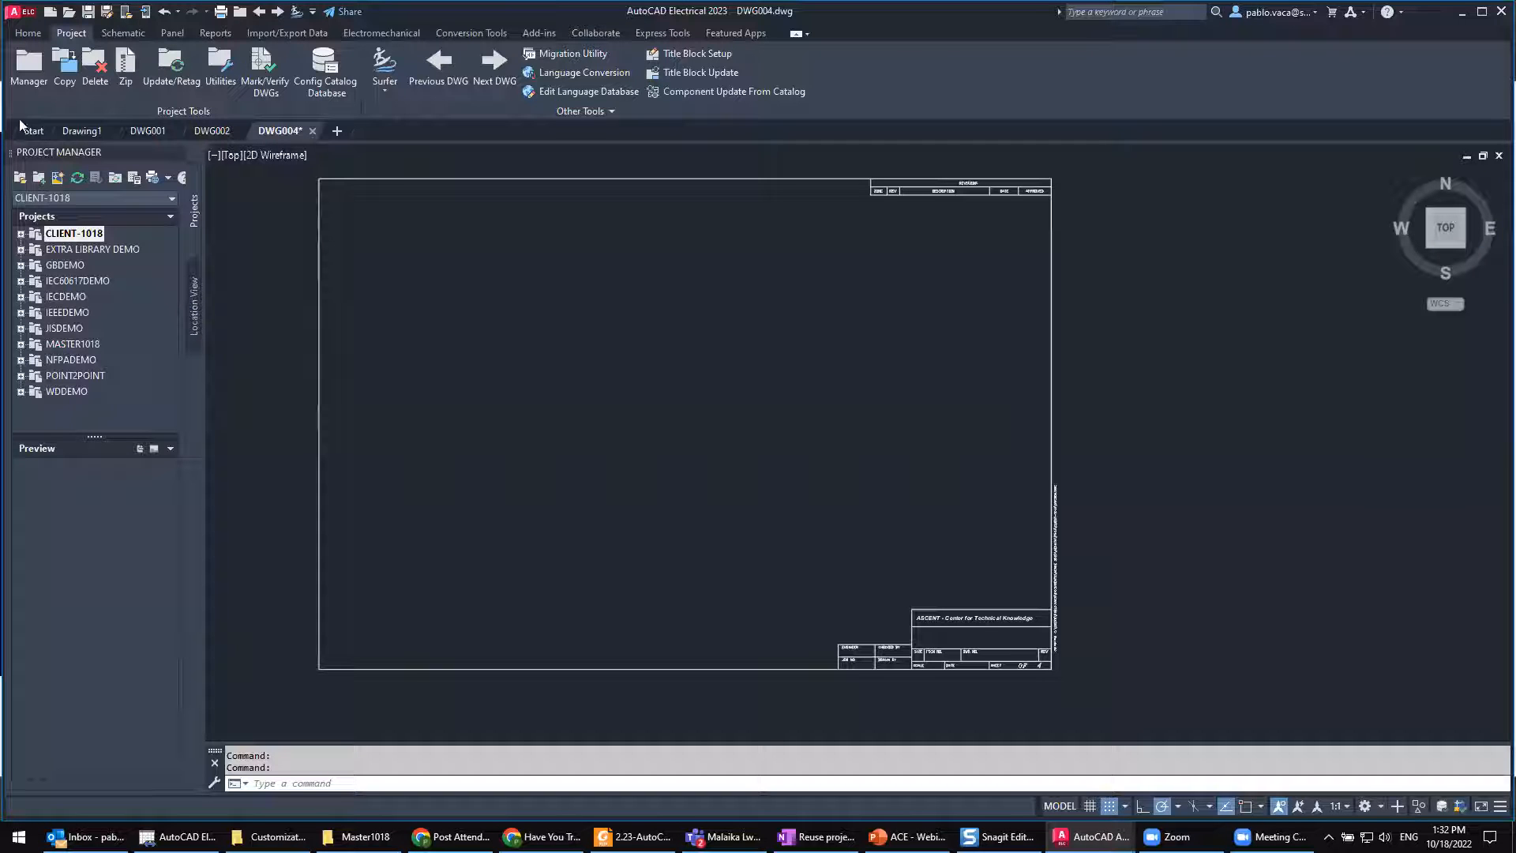
left_click(355, 836)
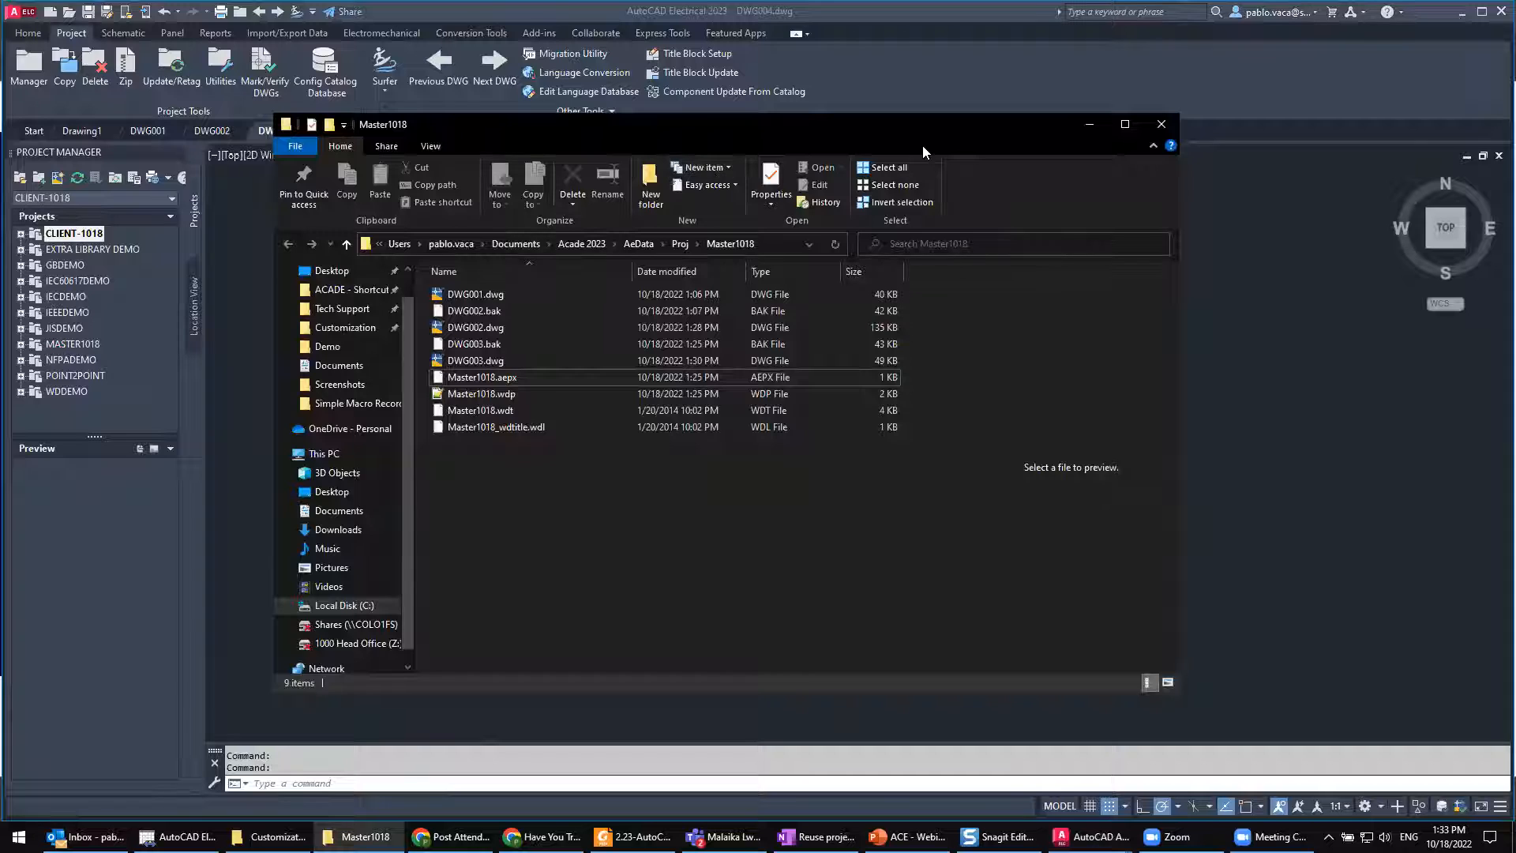
left_click_drag(1133, 145, 1022, 186)
left_click(1051, 165)
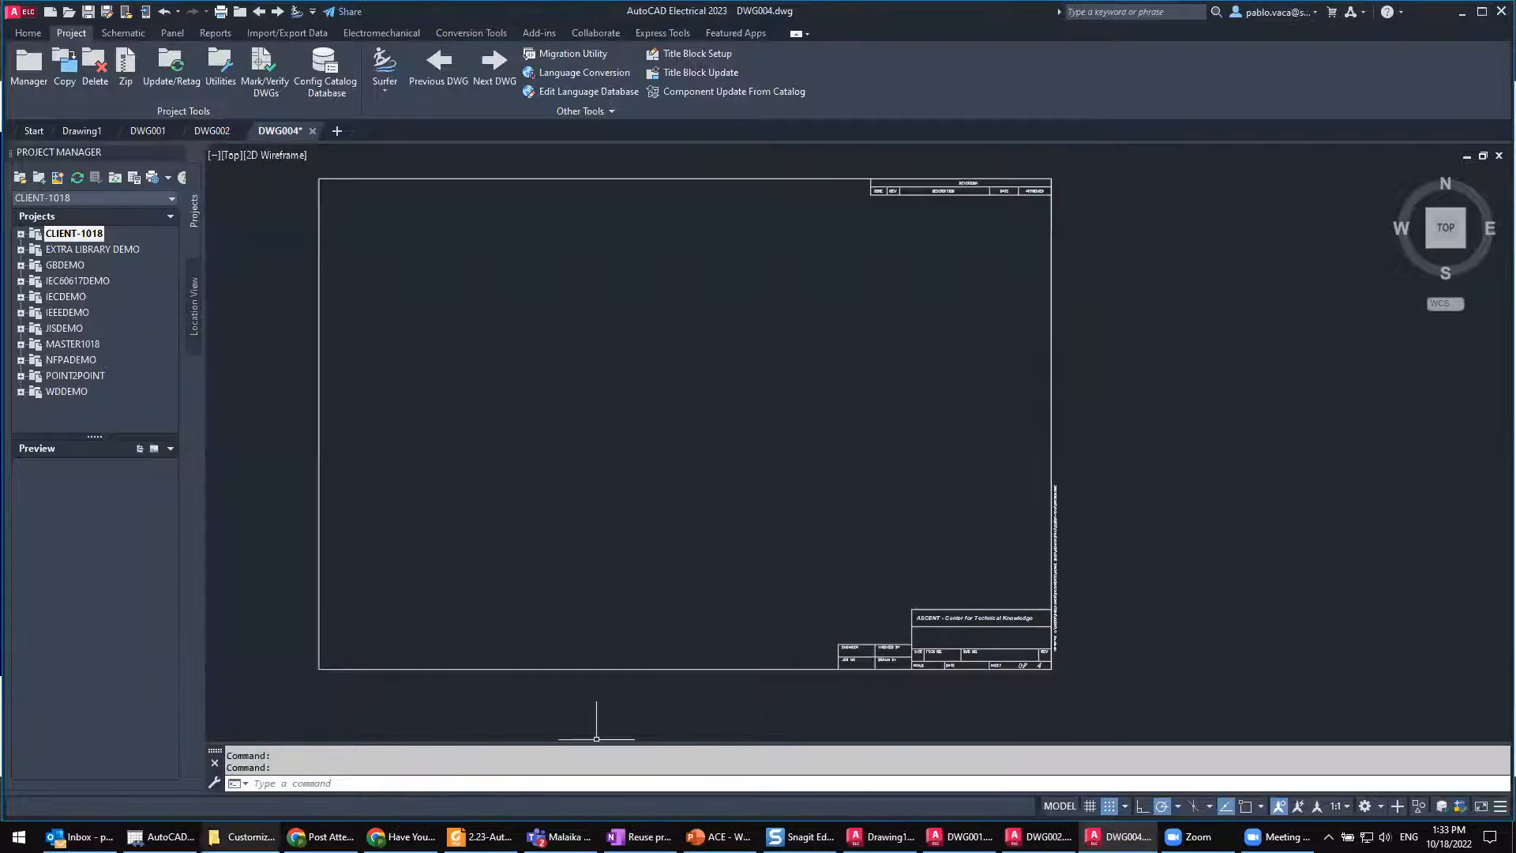
Step: Bring up the Customization folder window briefly, then close every open drawing except DWG004
left_click(241, 836)
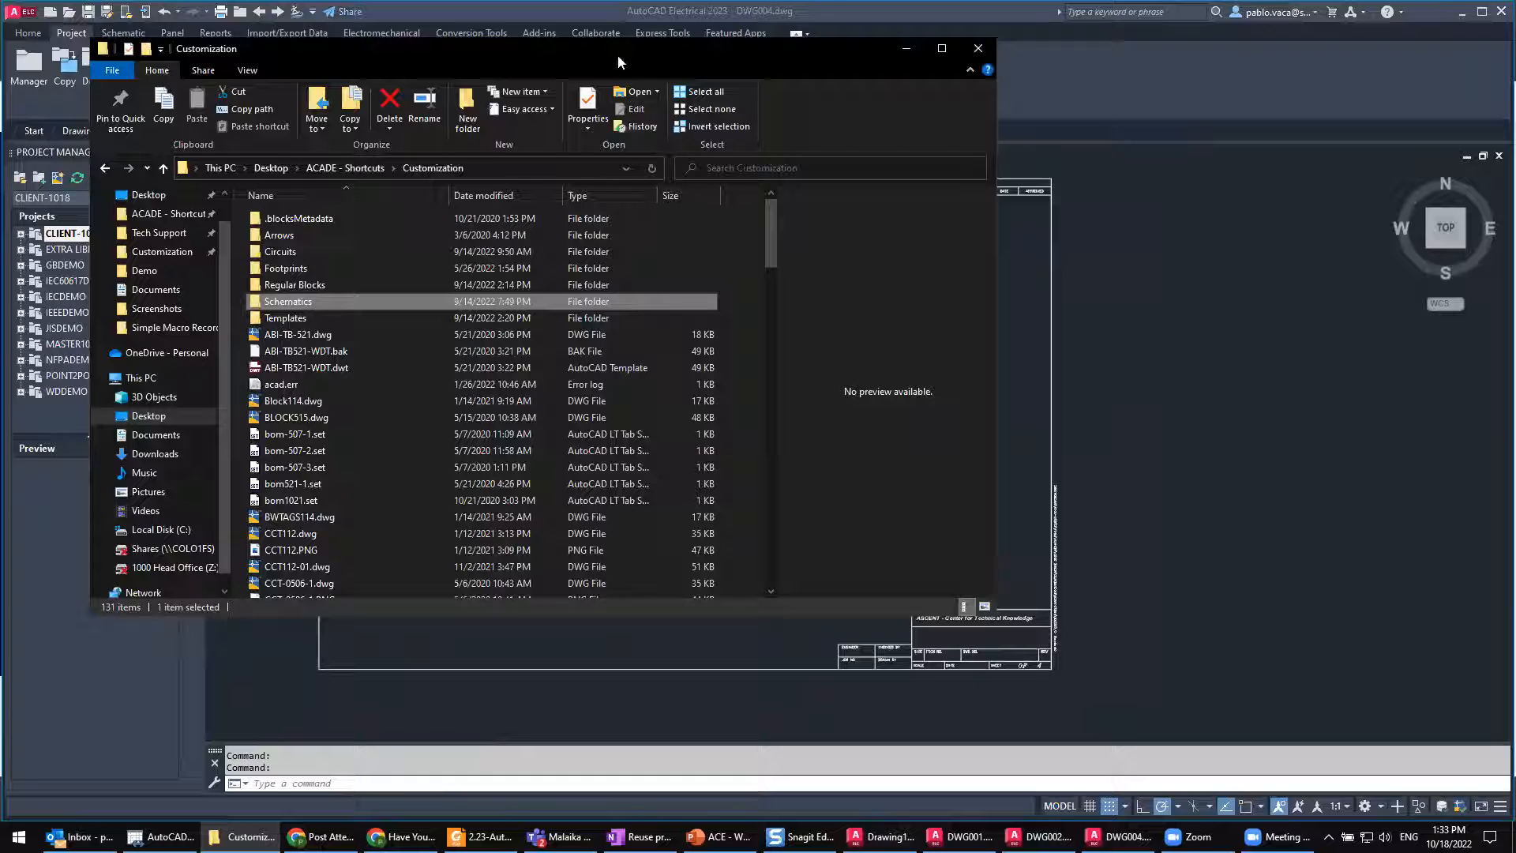
left_click_drag(617, 55, 882, 150)
left_click(275, 129)
right_click(275, 130)
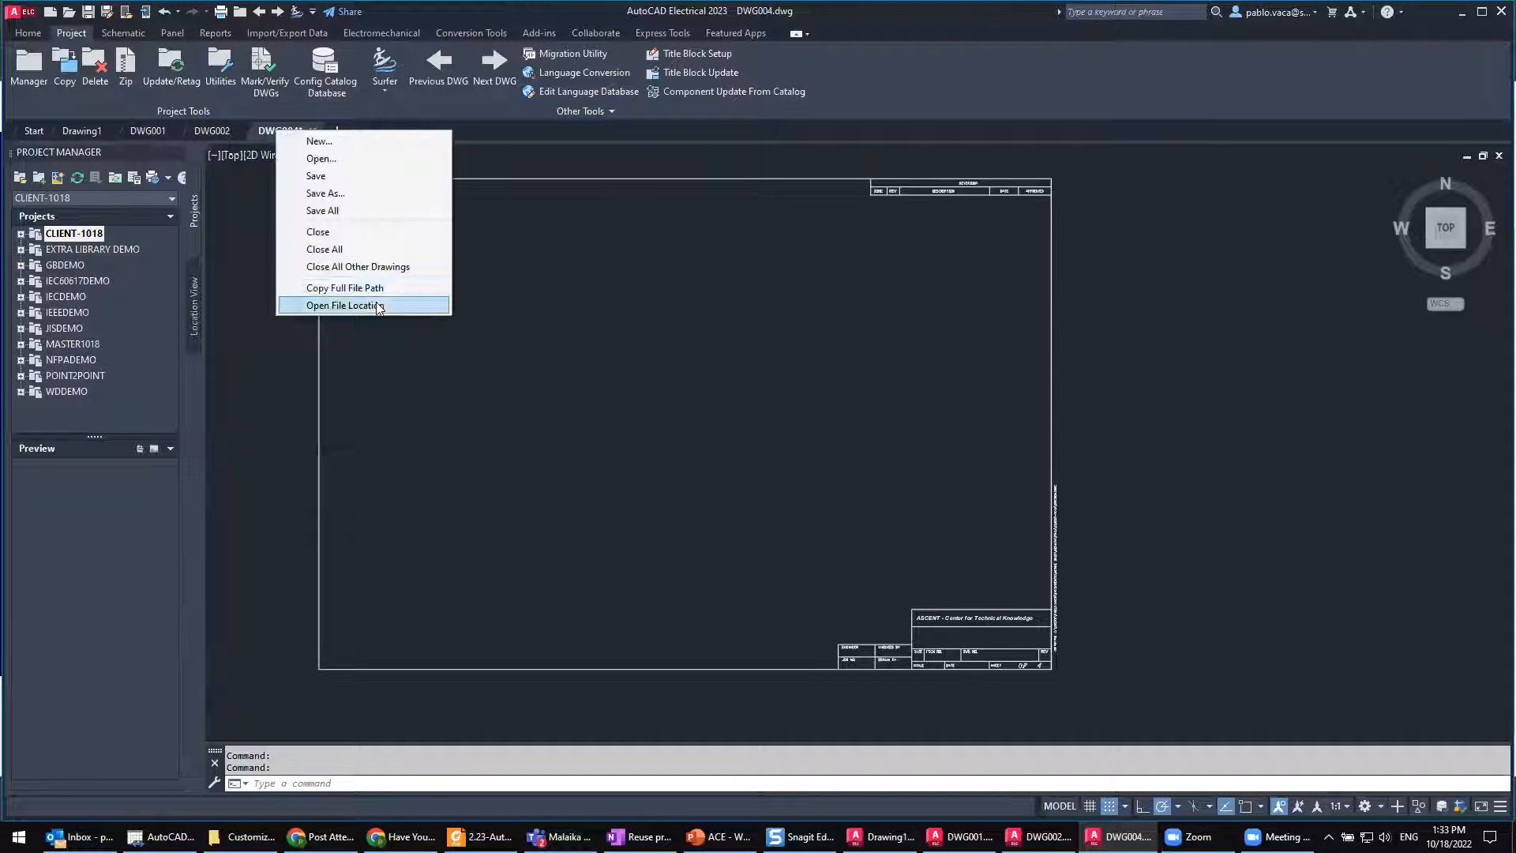
key("Escape")
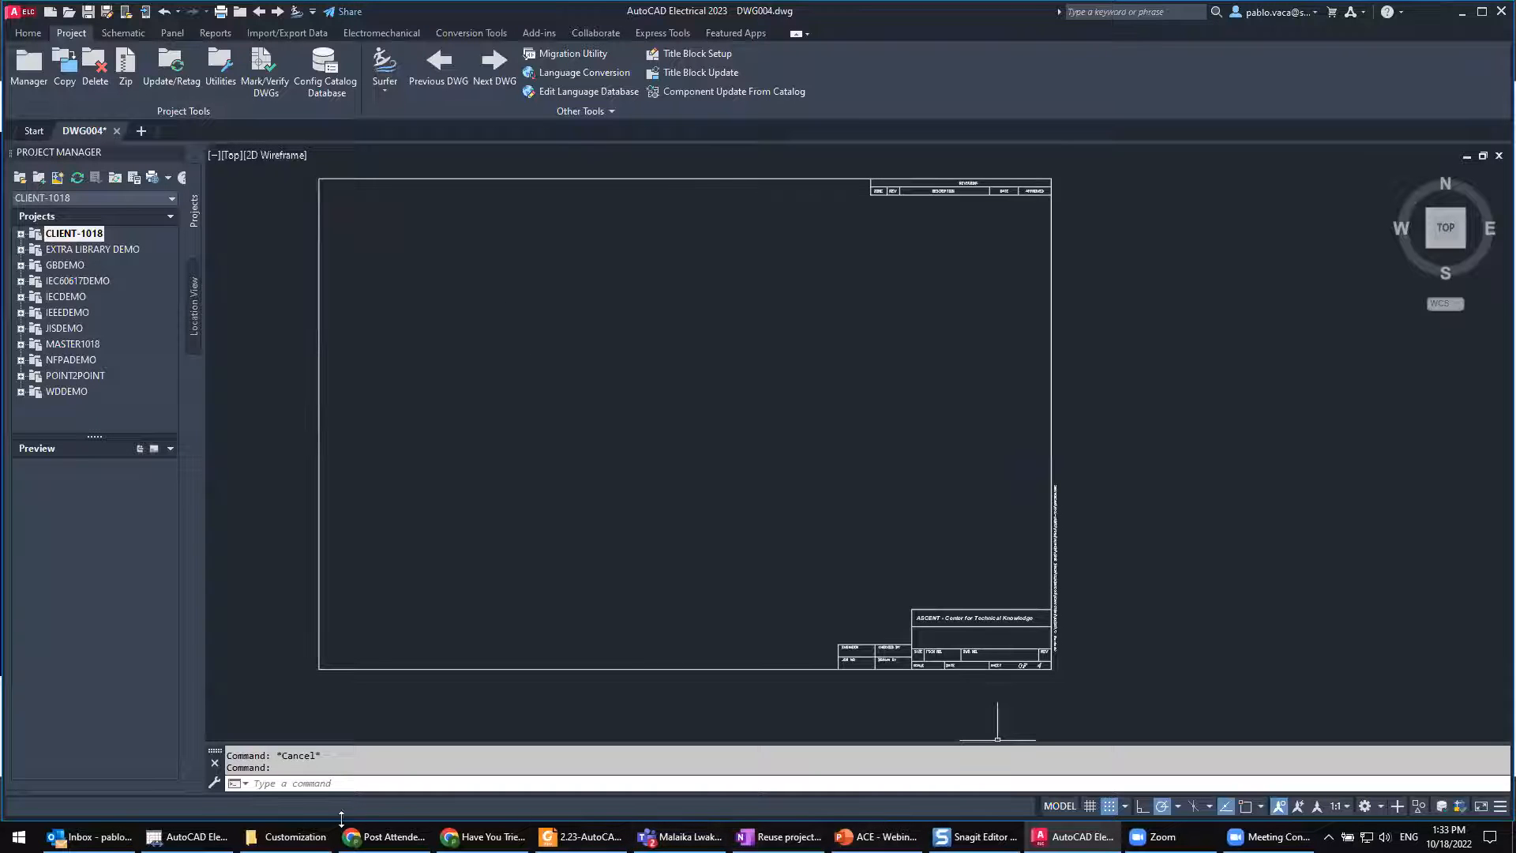
Step: Locate default_cat.mdb in the catalog databases folder through the ACADE - Shortcuts folder, then minimize the folder window
left_click(293, 836)
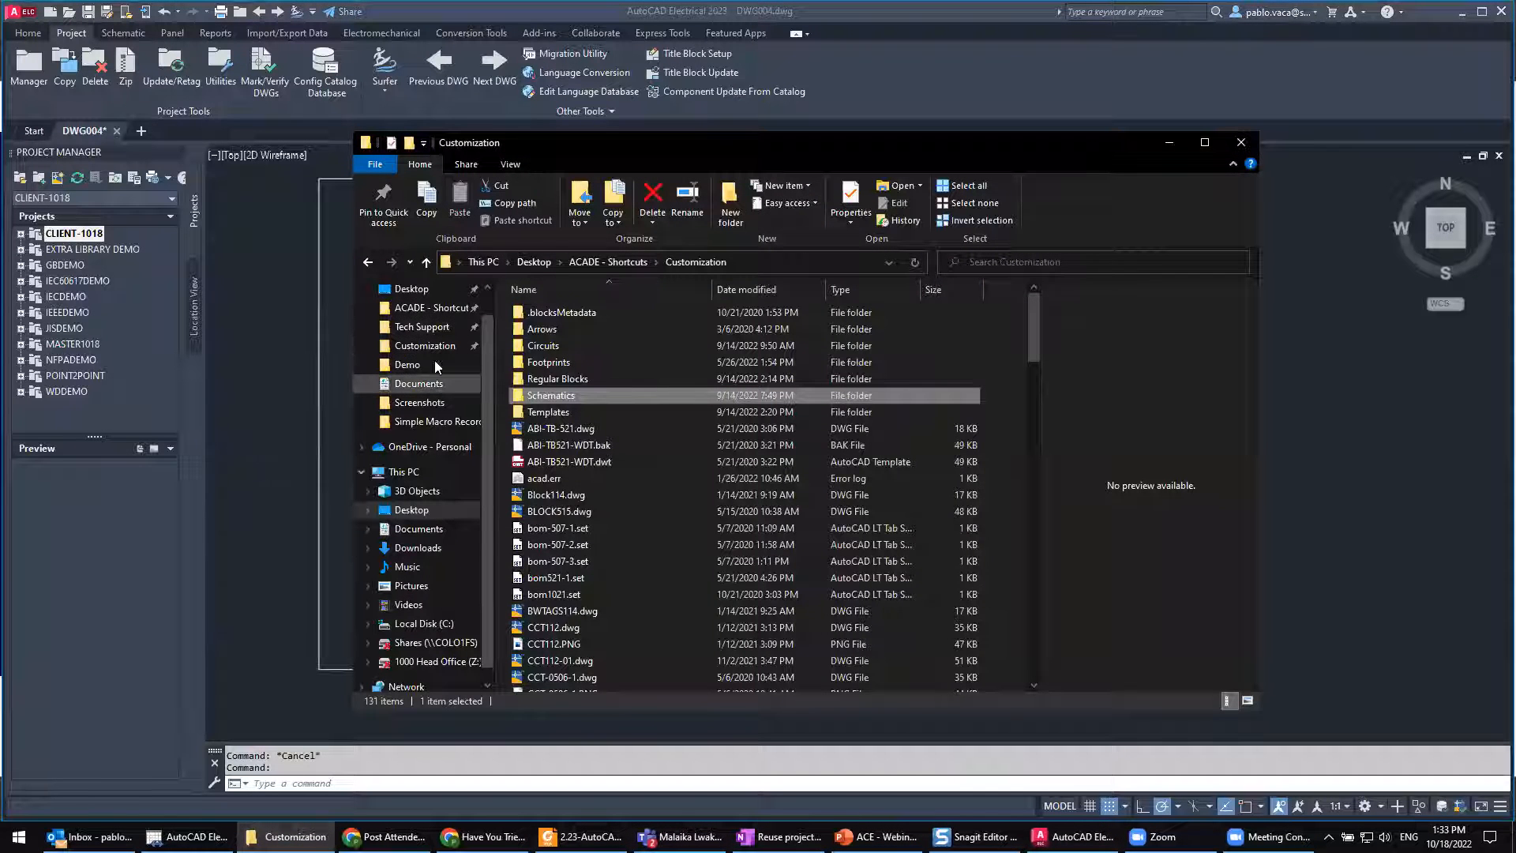
left_click(432, 307)
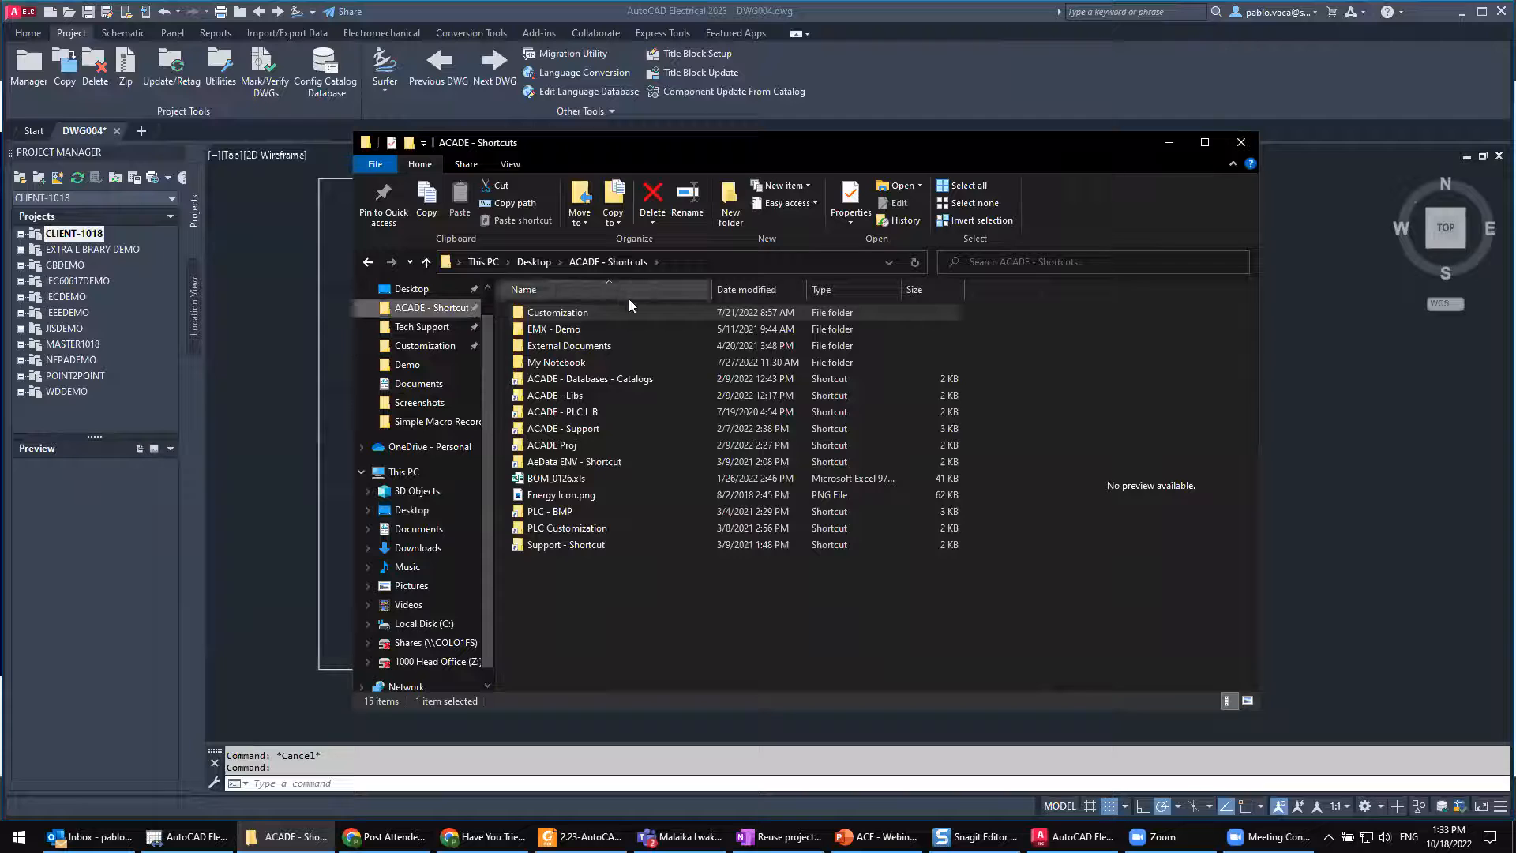
double_click(621, 378)
left_click(570, 313)
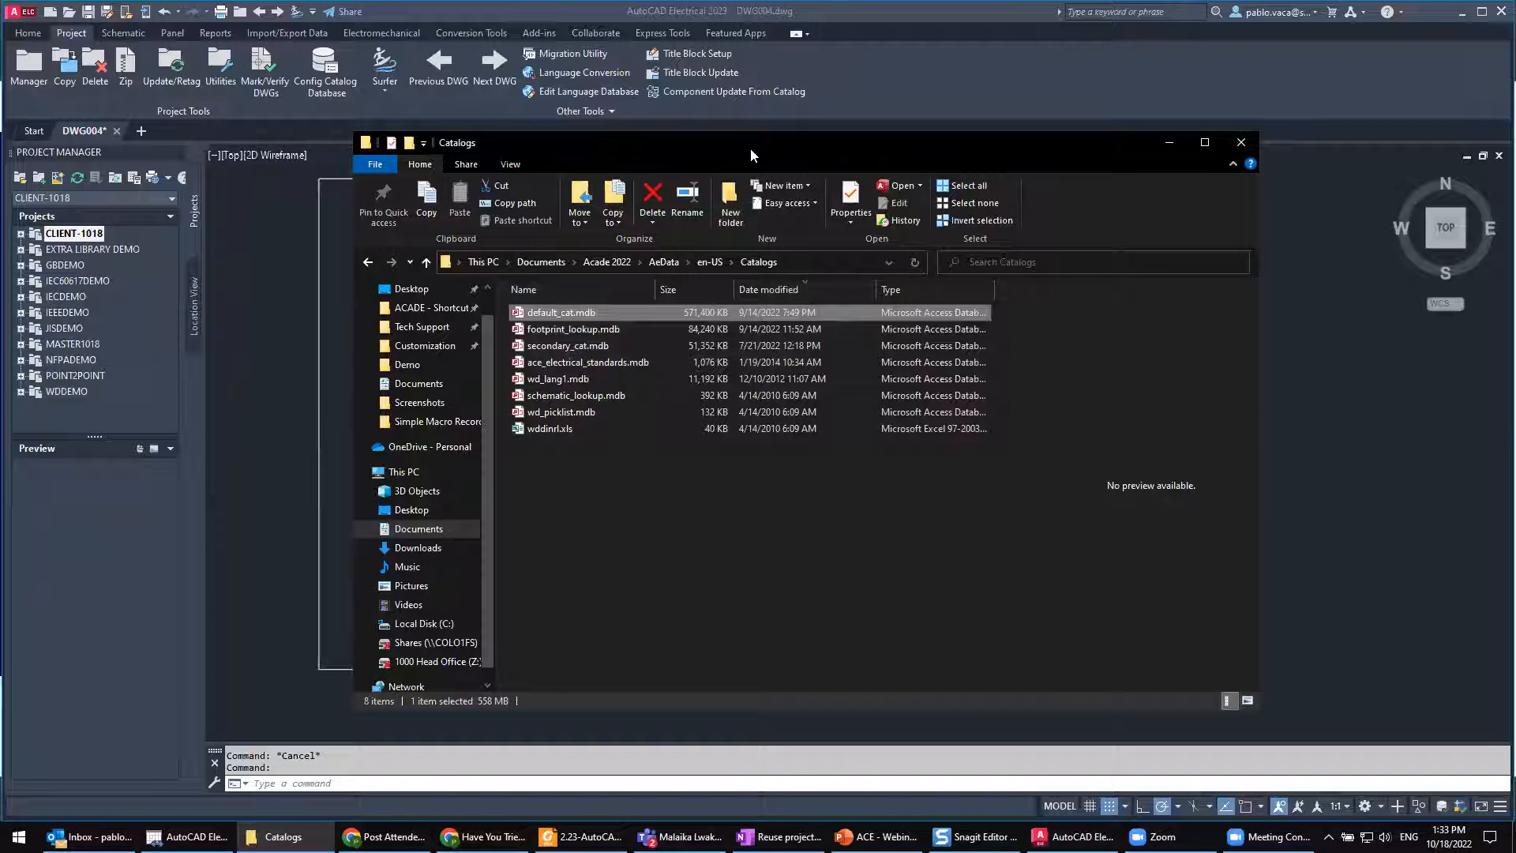
left_click_drag(671, 156, 592, 160)
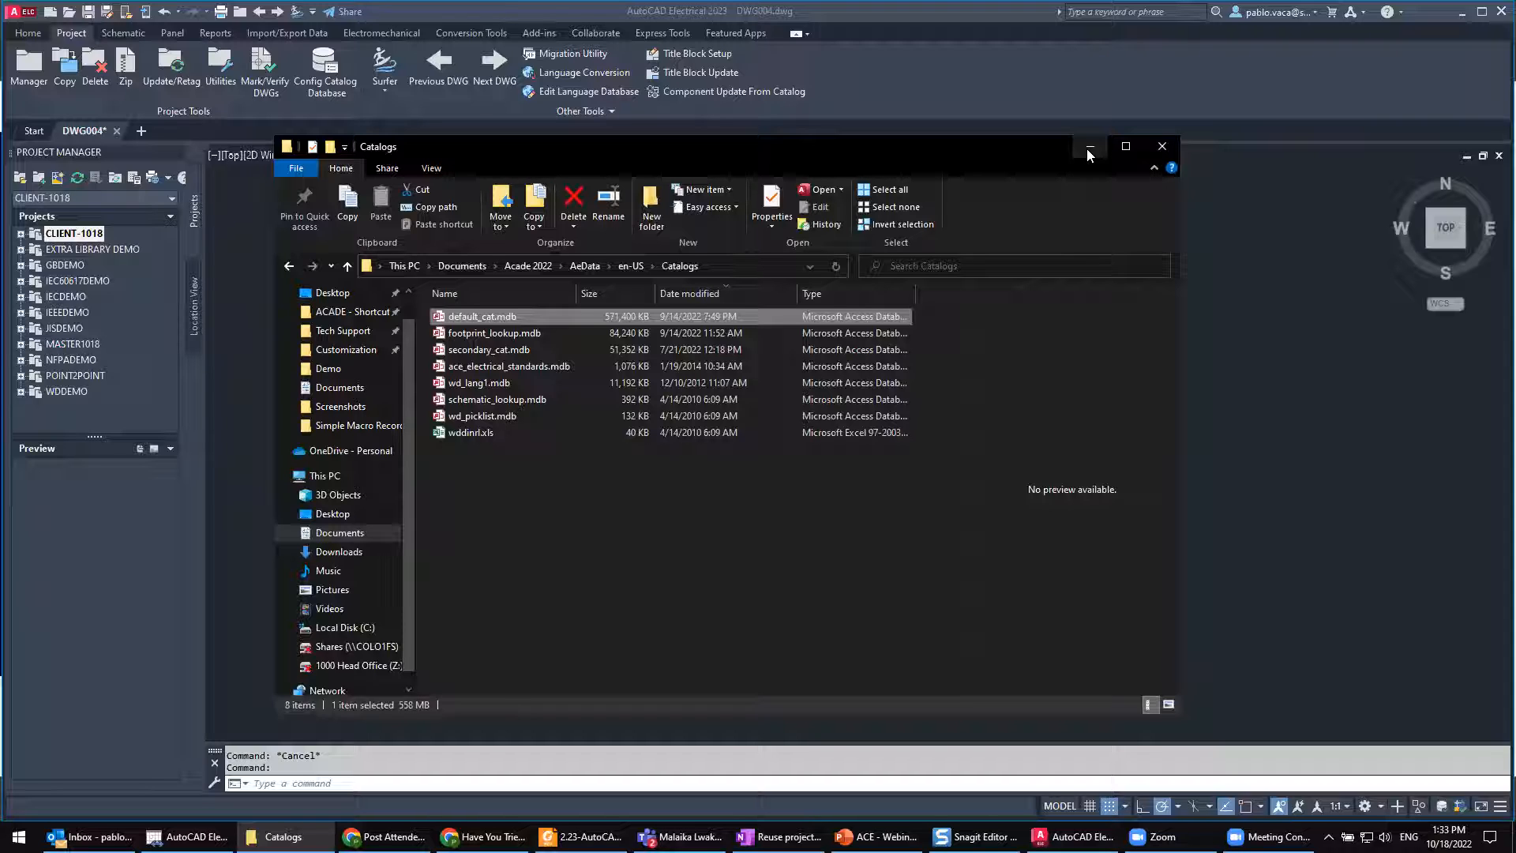
left_click(1090, 150)
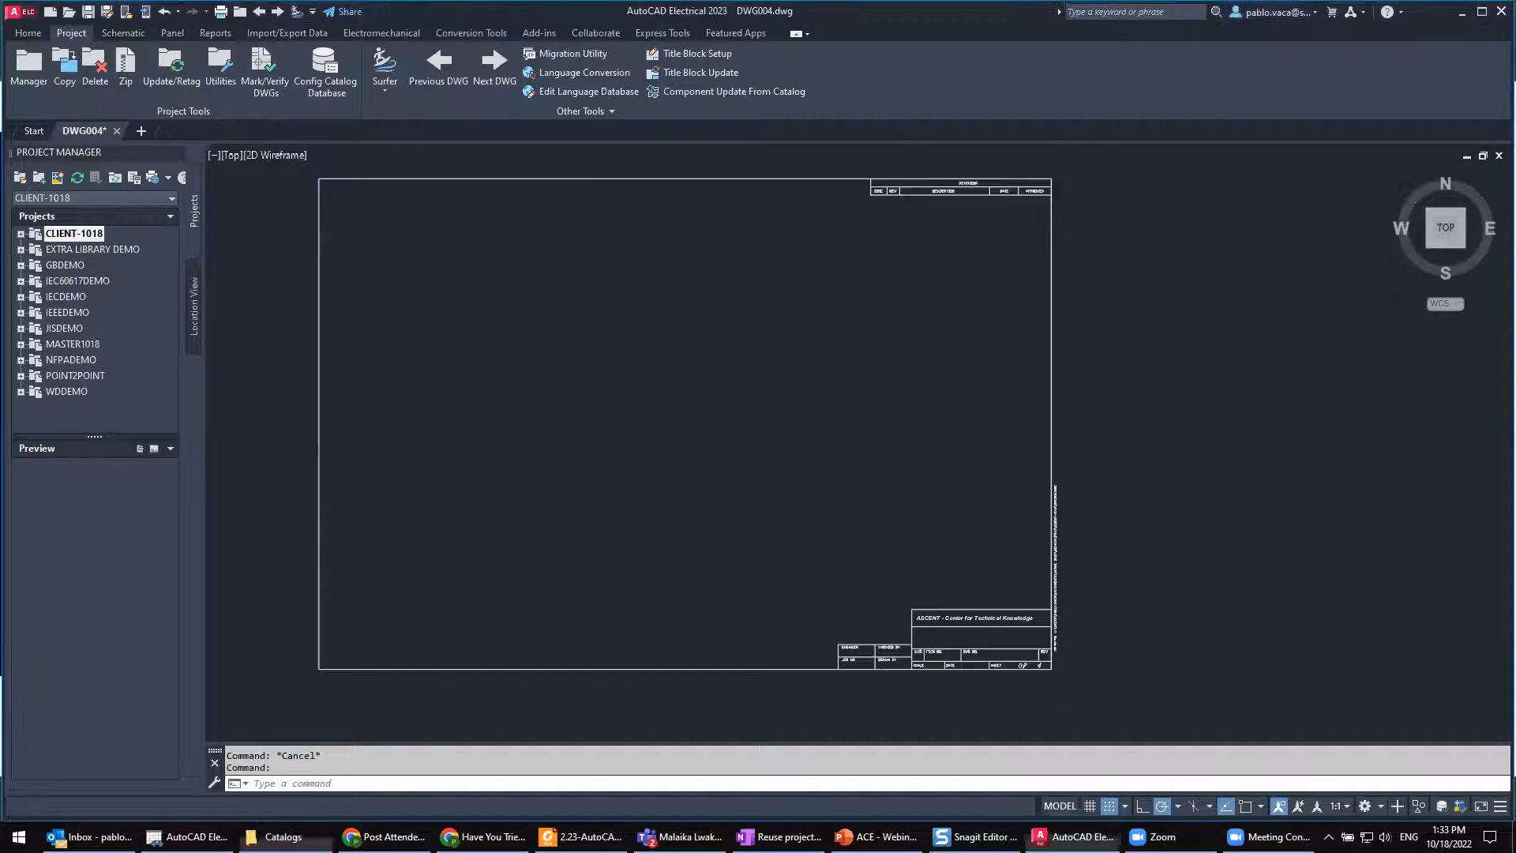
Step: Expand the CLIENT-1018 project's drawing list and remove DWG002.dwg from the project
left_click(21, 234)
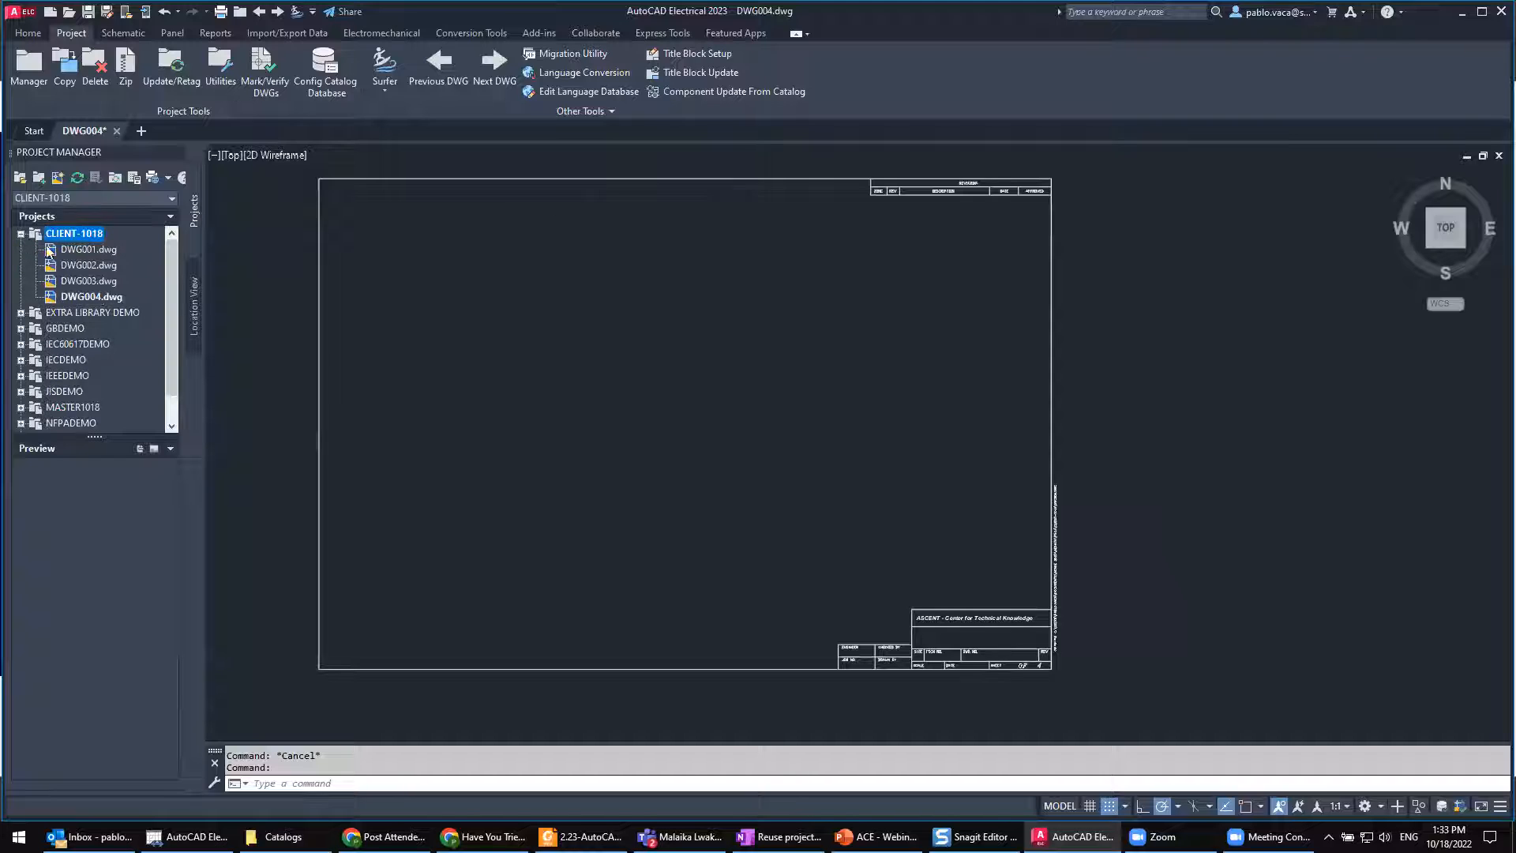
left_click(87, 265)
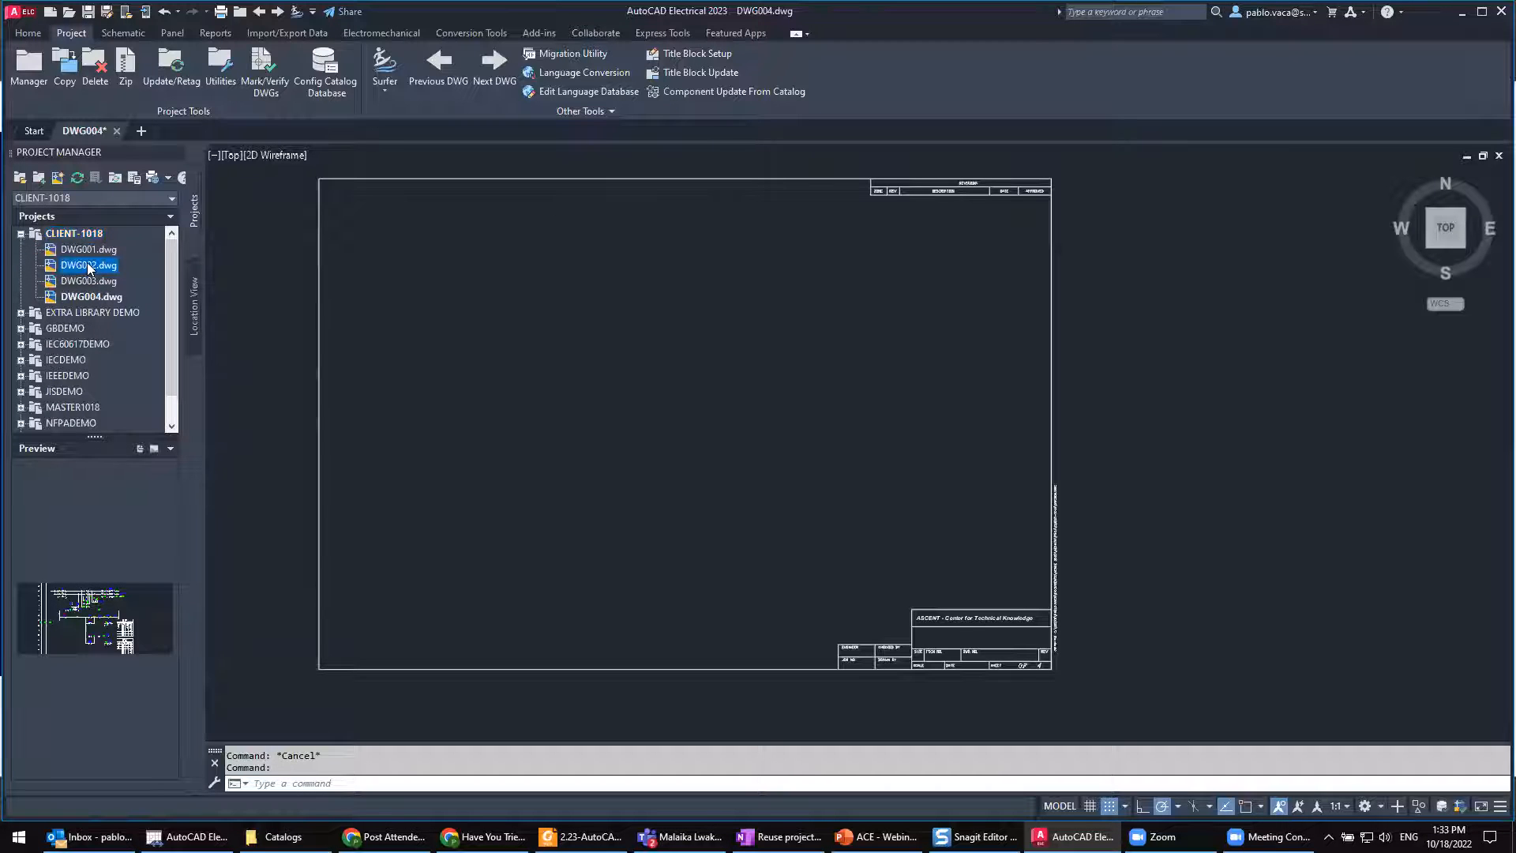
right_click(87, 265)
left_click(145, 337)
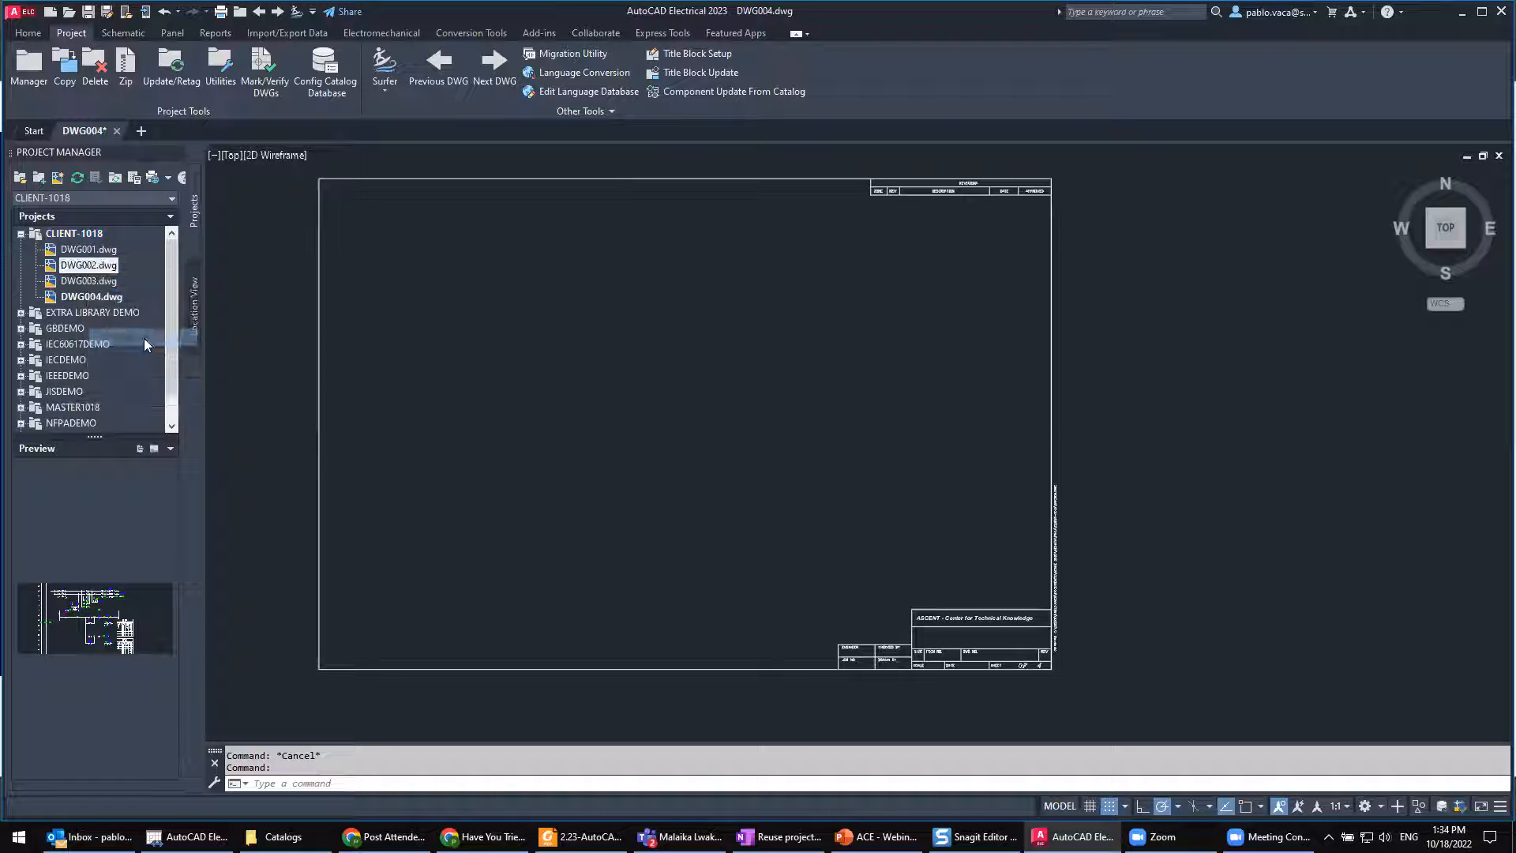
left_click(890, 431)
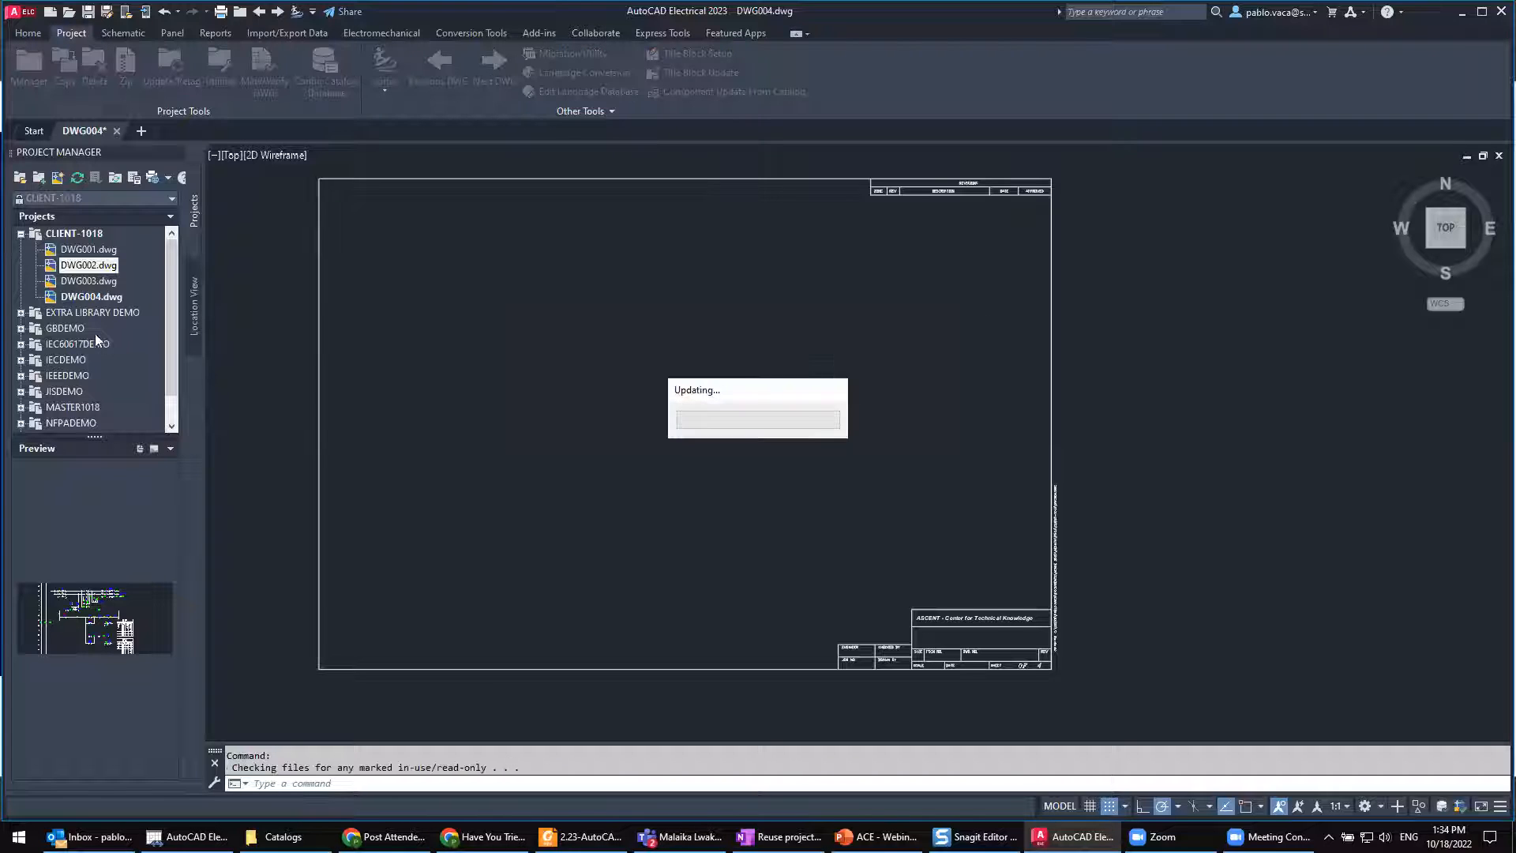
Step: Preview DWG001, DWG003 and DWG004 in the CLIENT-1018 project, then save the open DWG004 drawing
left_click(90, 267)
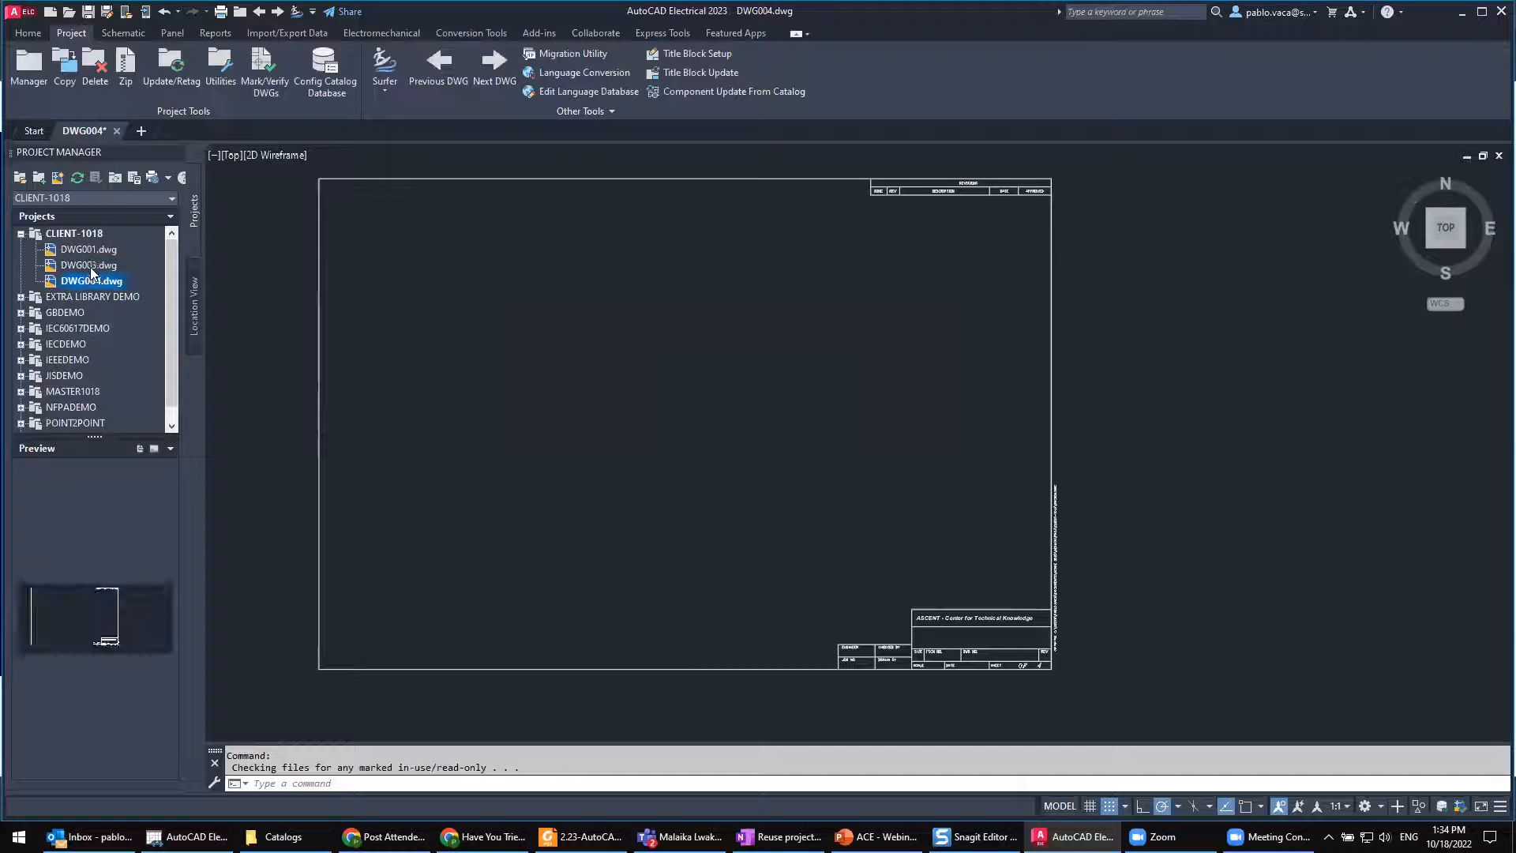
left_click(92, 250)
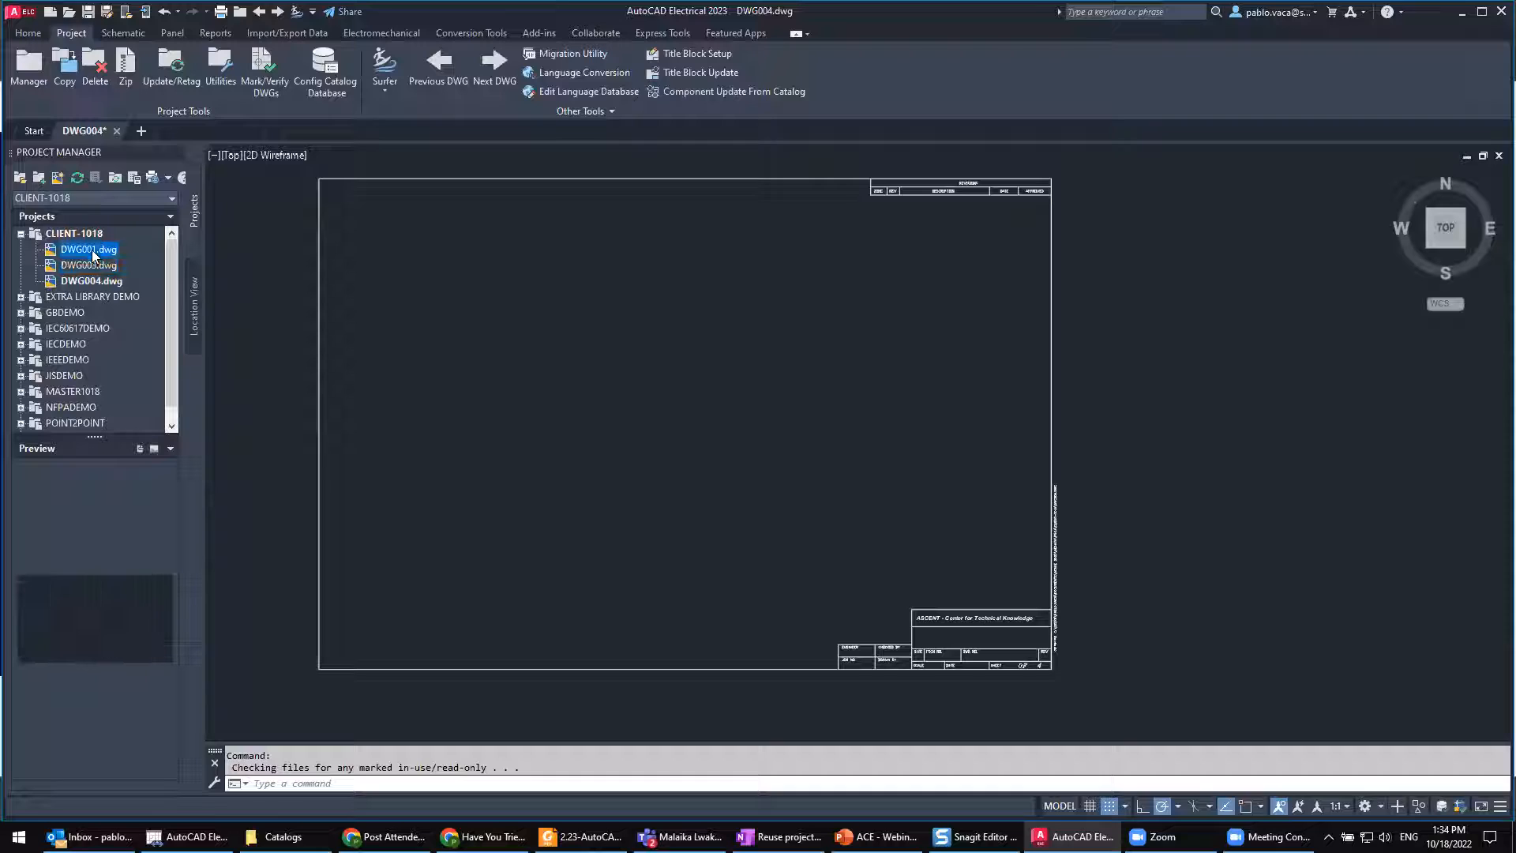
left_click(89, 266)
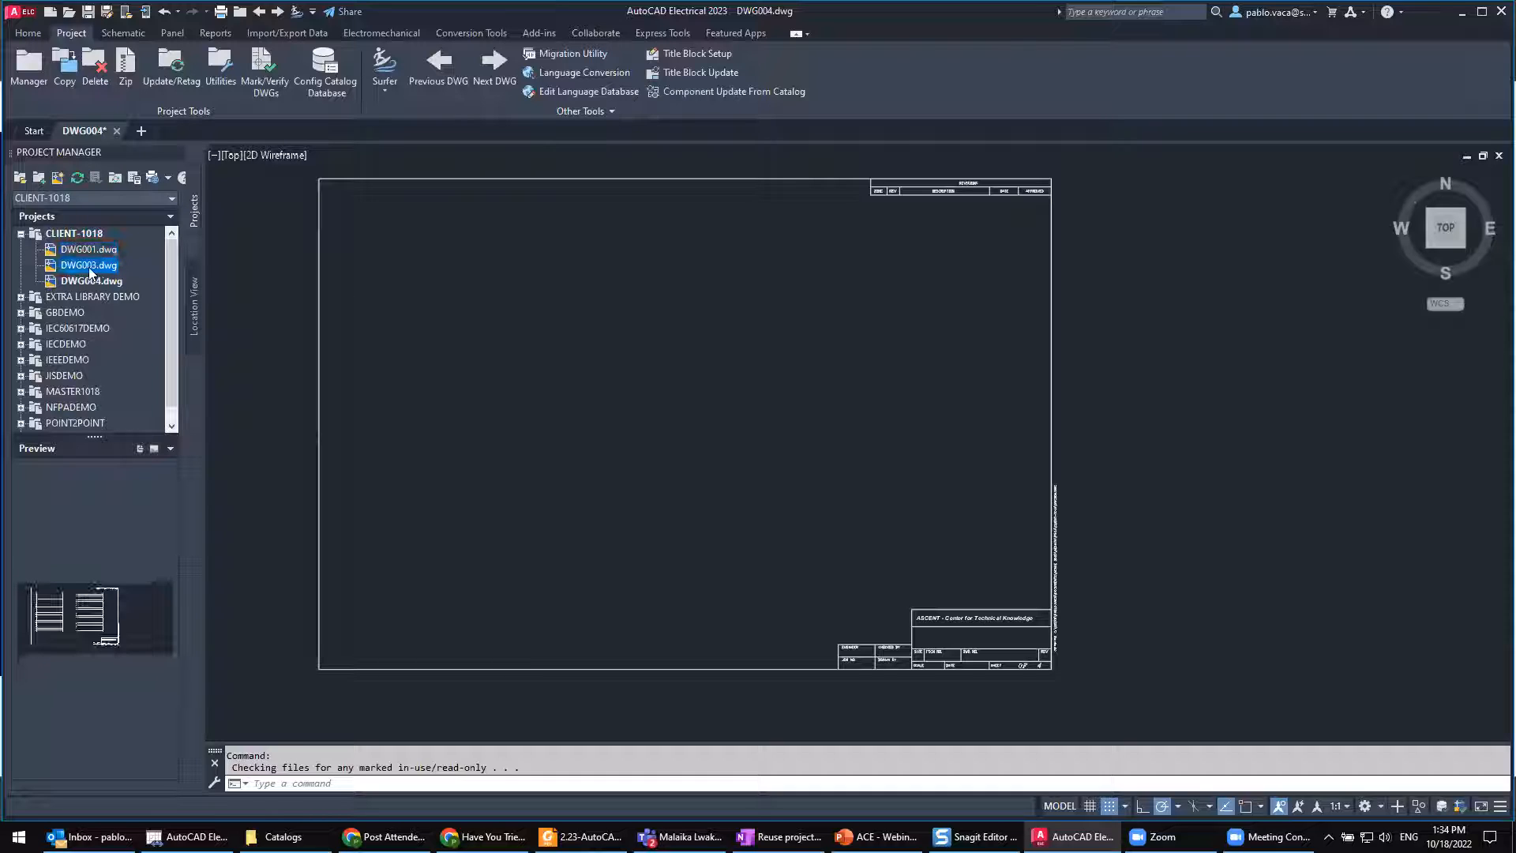
left_click(92, 283)
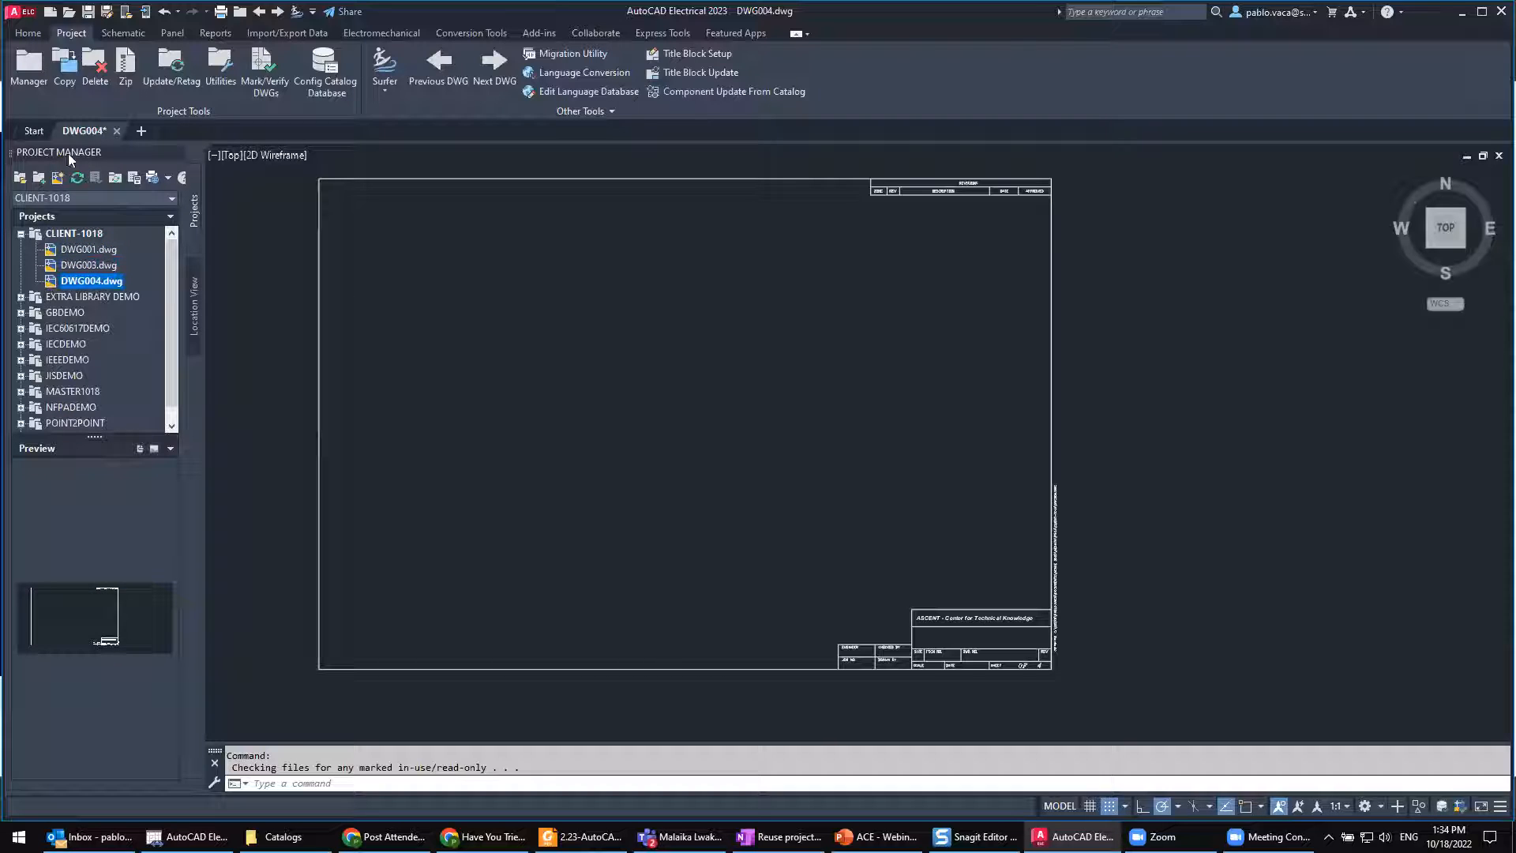
left_click(89, 11)
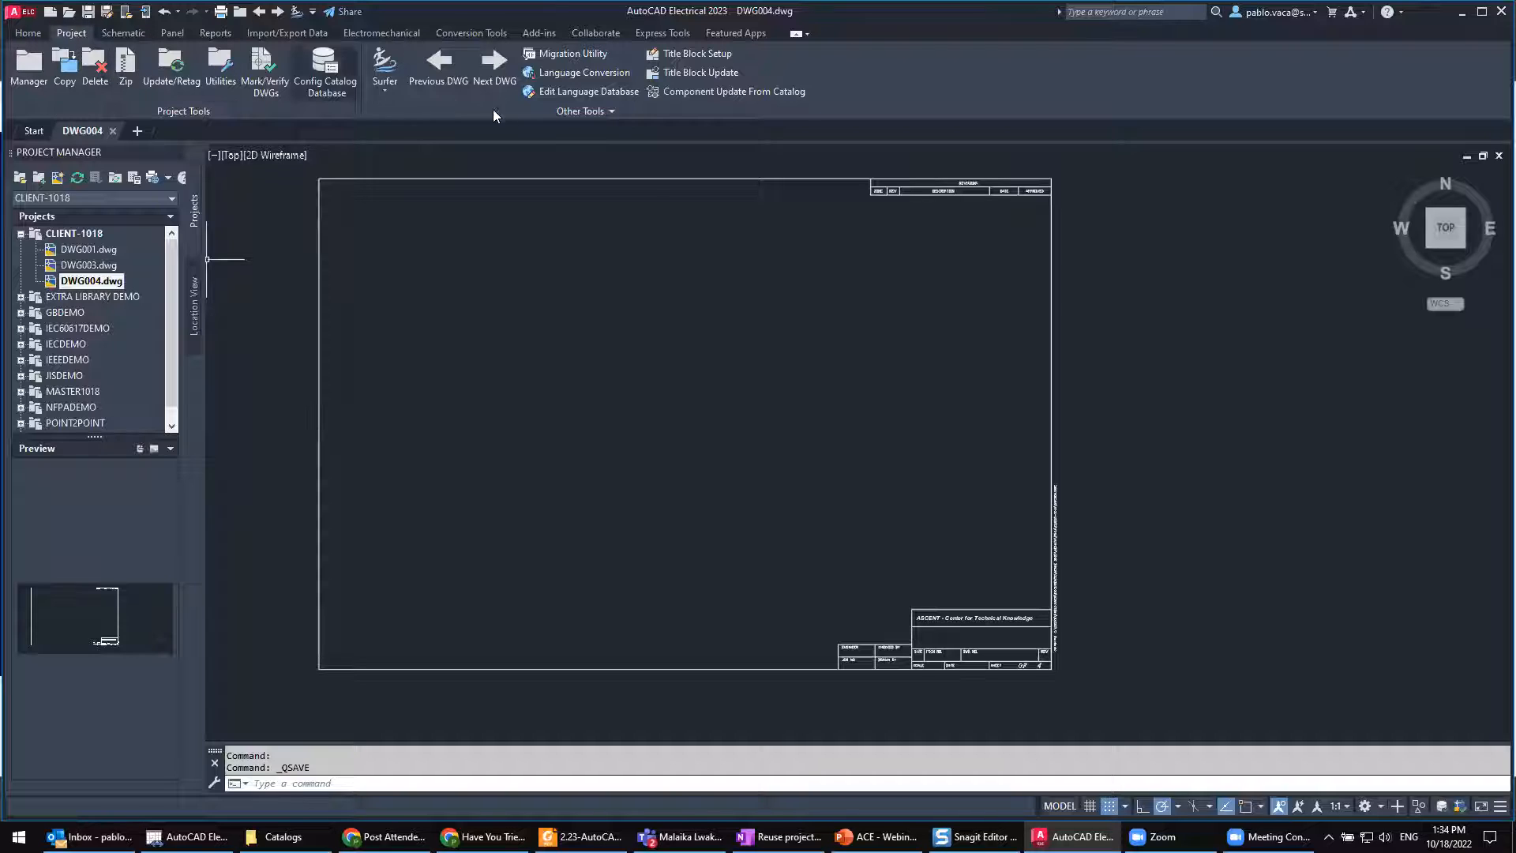
Step: Start creating a project-specific catalog database for CLIENT-1018 and choose to keep it separate from the project's default catalog
left_click(581, 112)
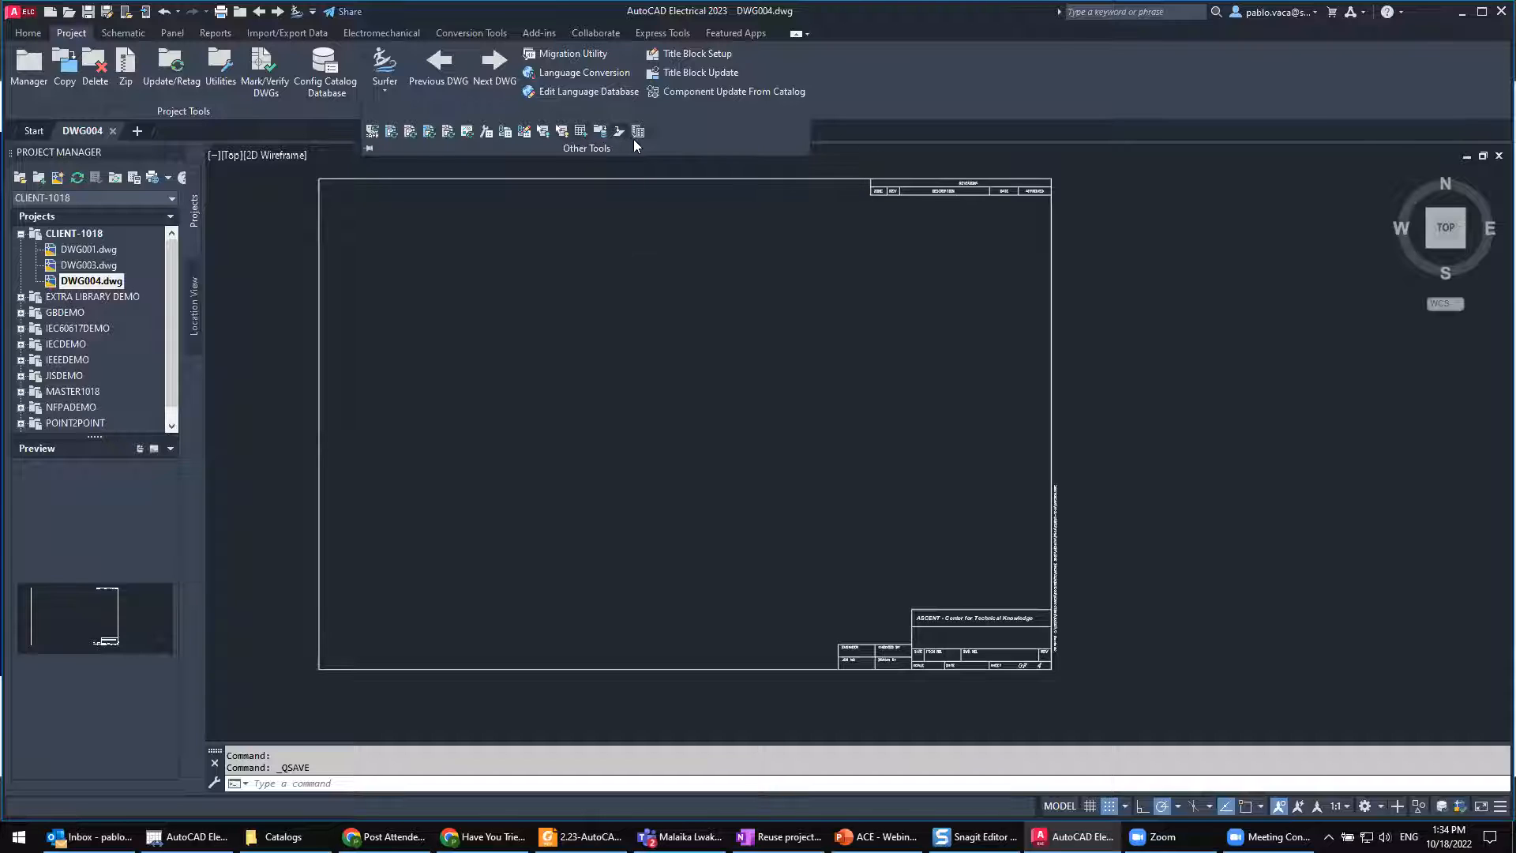
left_click(602, 133)
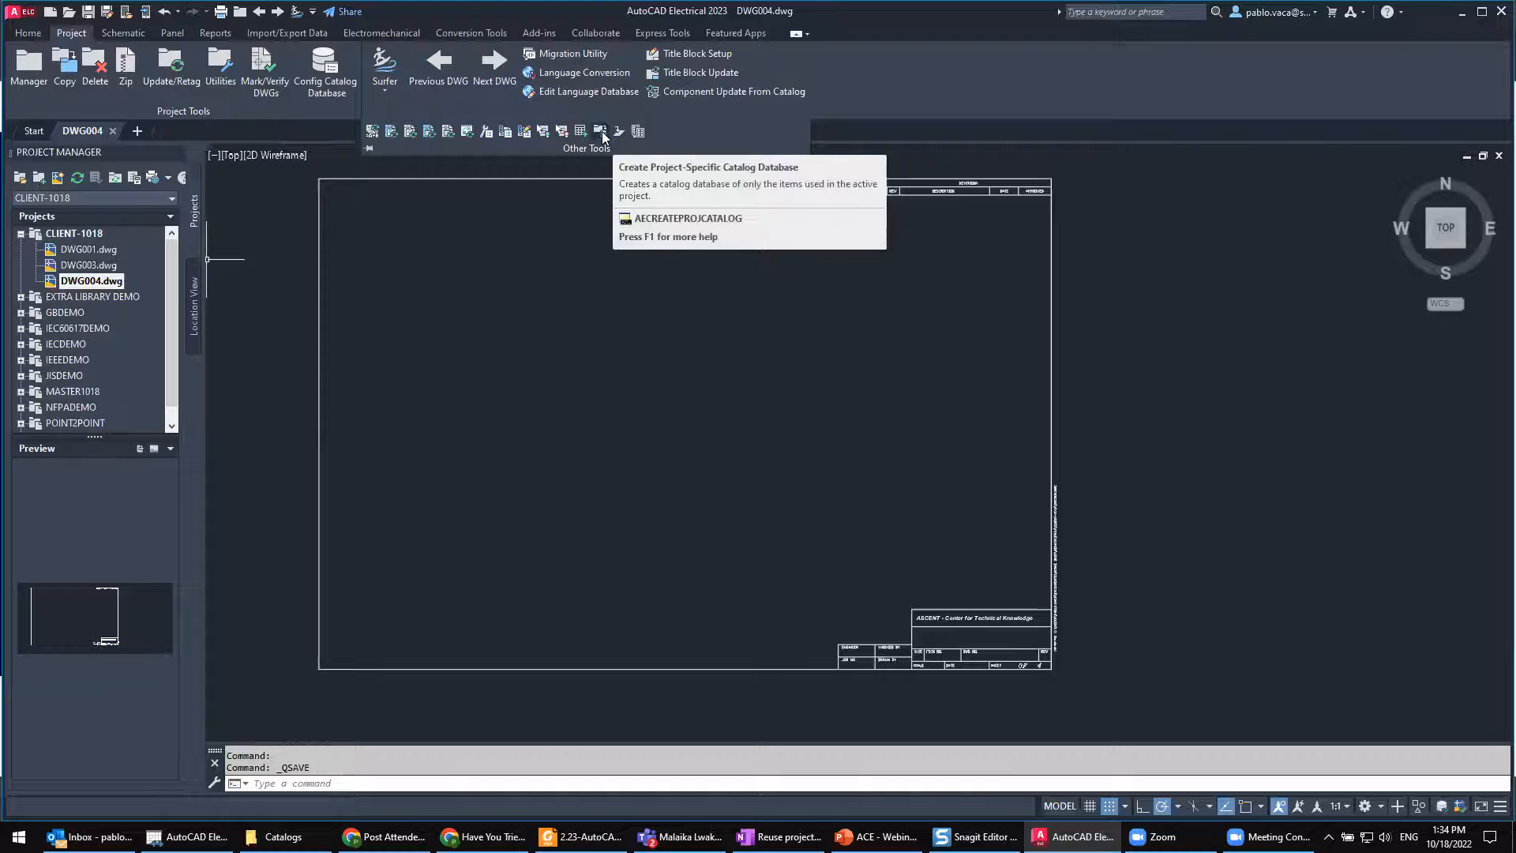
left_click(602, 134)
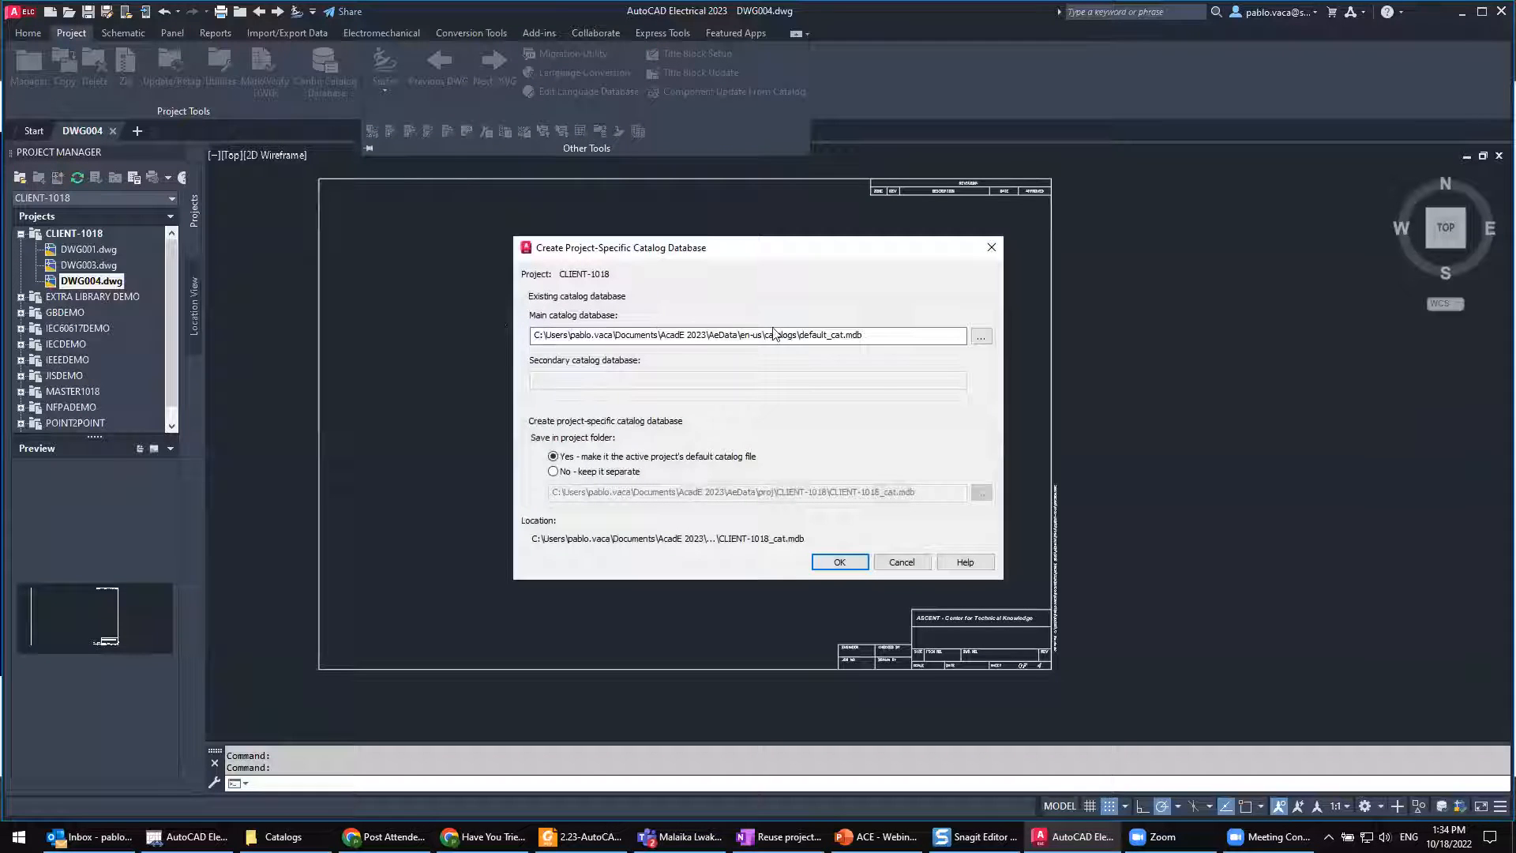
left_click(620, 473)
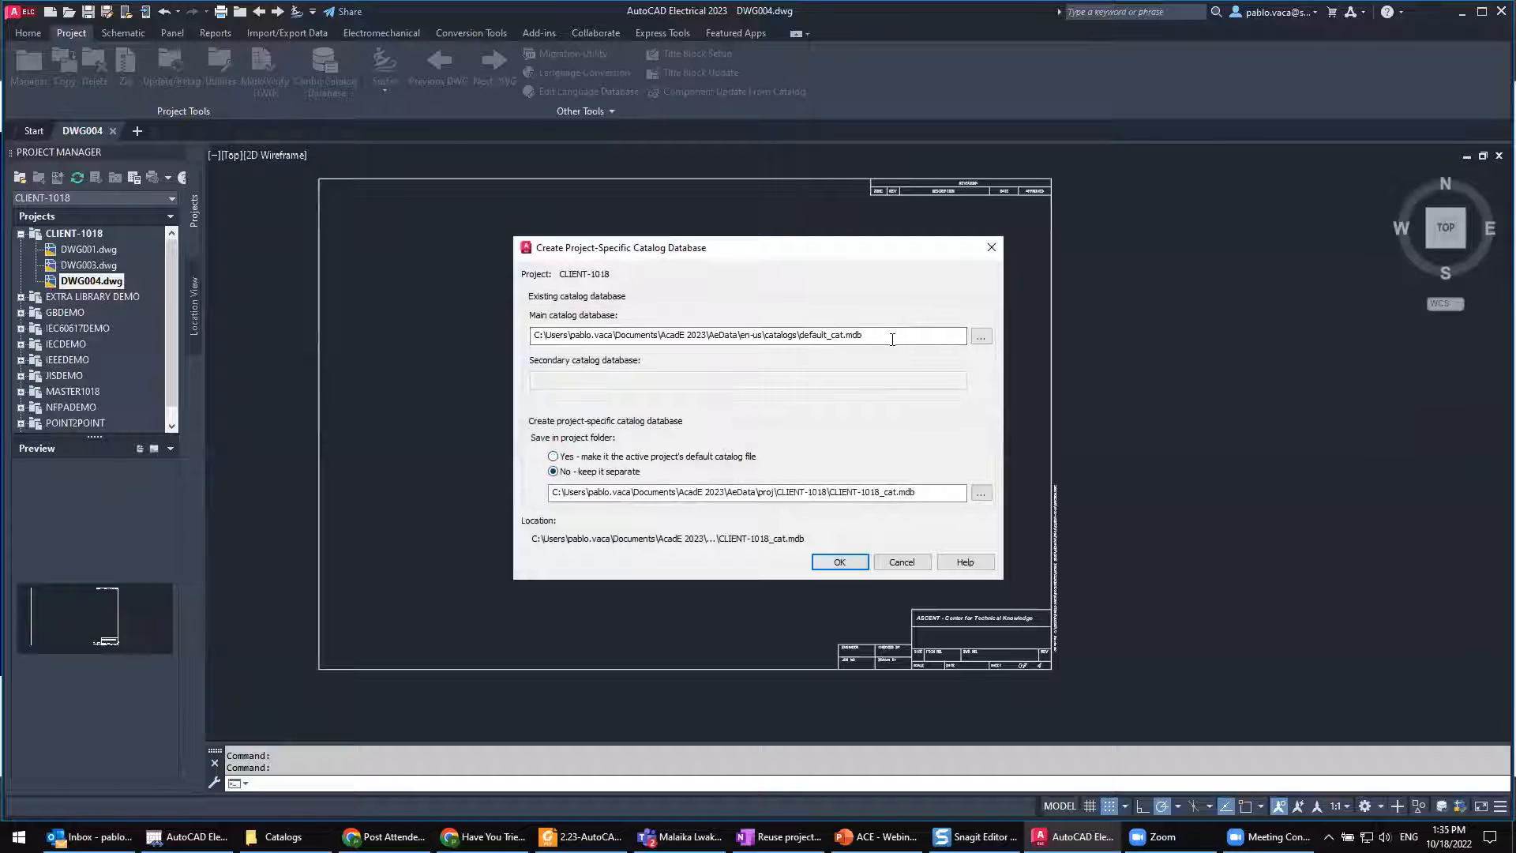
Step: Try to create the project-specific catalog with the main catalog database's file name changed to SECOND1018.mdb
left_click(826, 334)
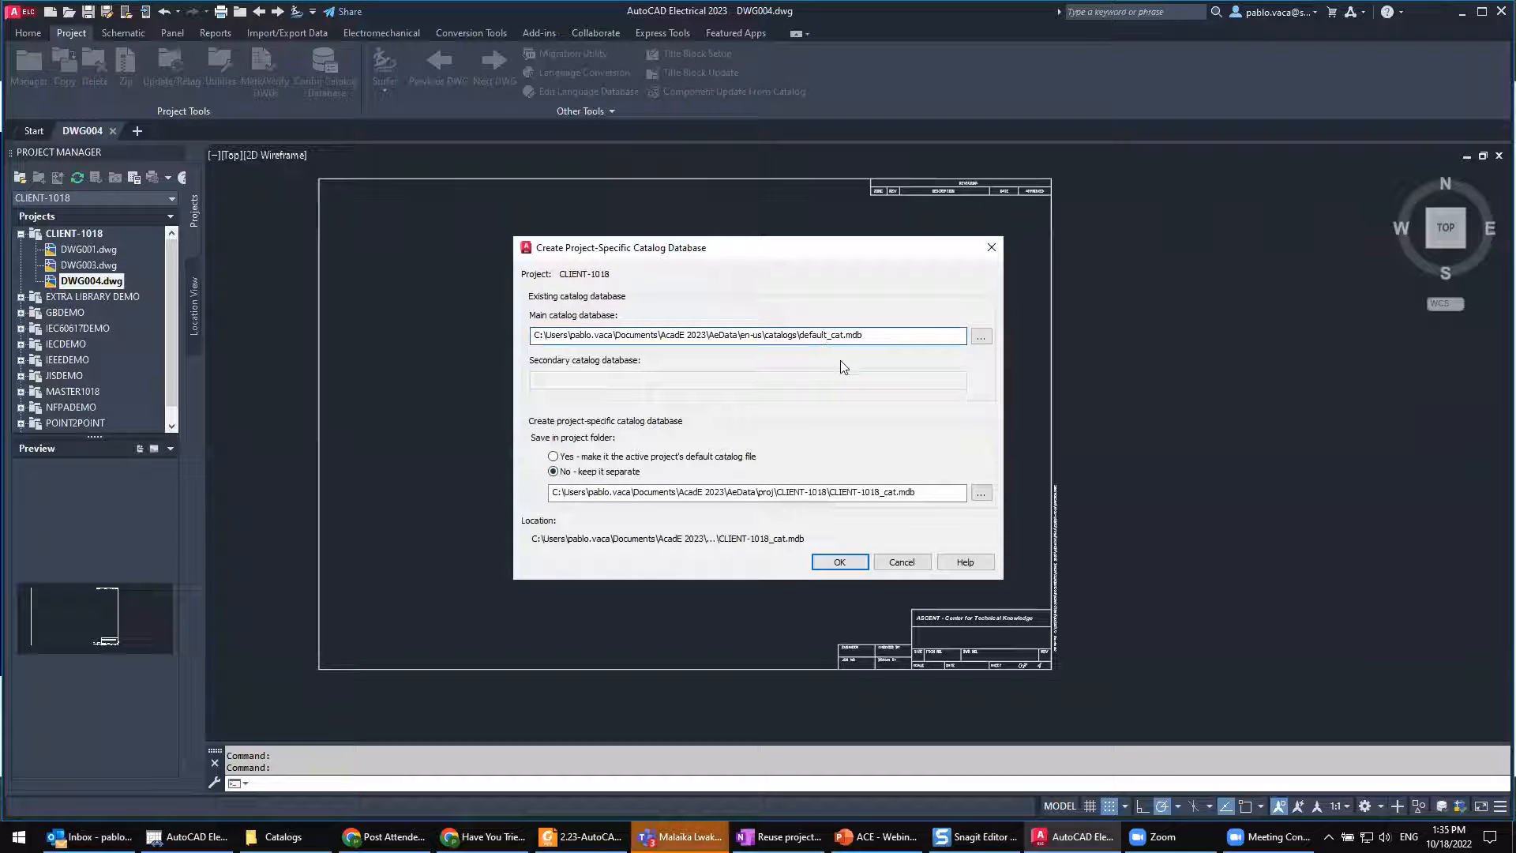
key("BackSpace")
key("BackSpace")
key("BackSpace")
key("BackSpace")
key("BackSpace")
key("Delete")
key("BackSpace")
type("SECOND")
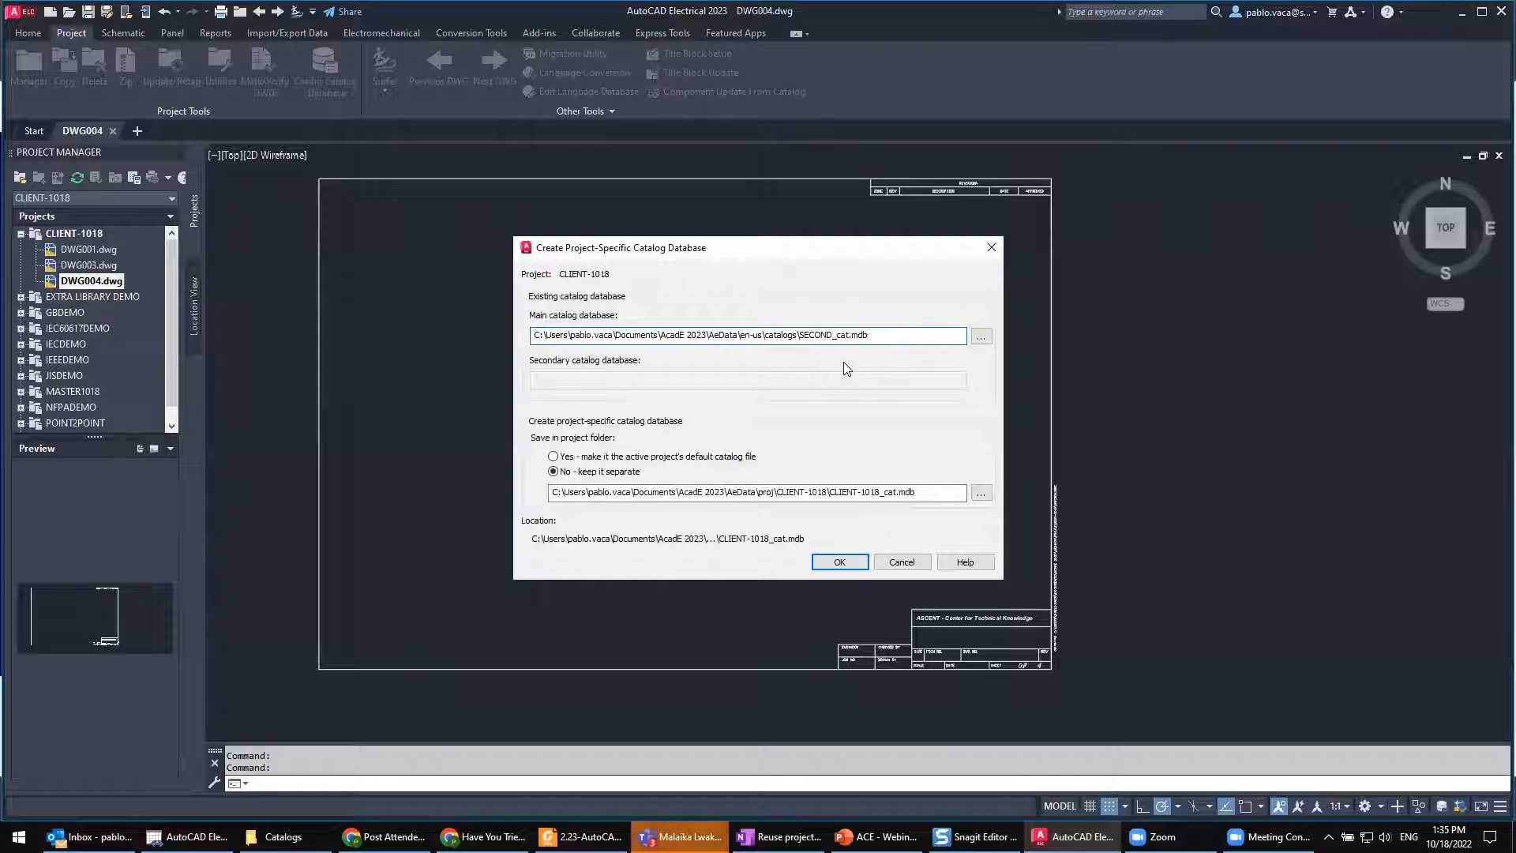
type("108")
type("8")
key("BackSpace")
key("BackSpace")
type("18")
key("Delete")
key("Delete")
key("Delete")
key("Delete")
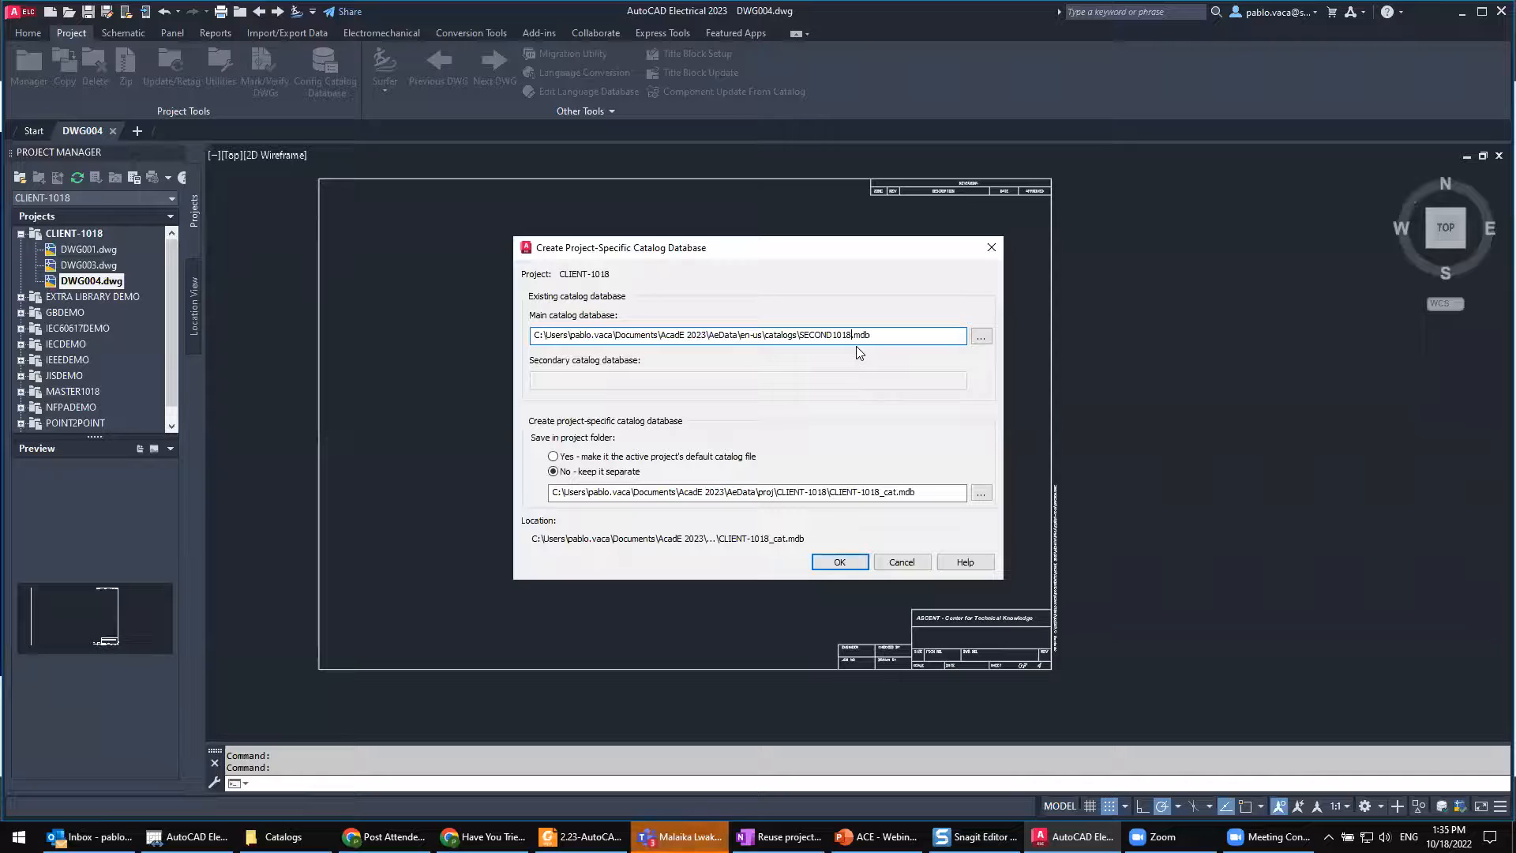
left_click_drag(916, 491, 829, 492)
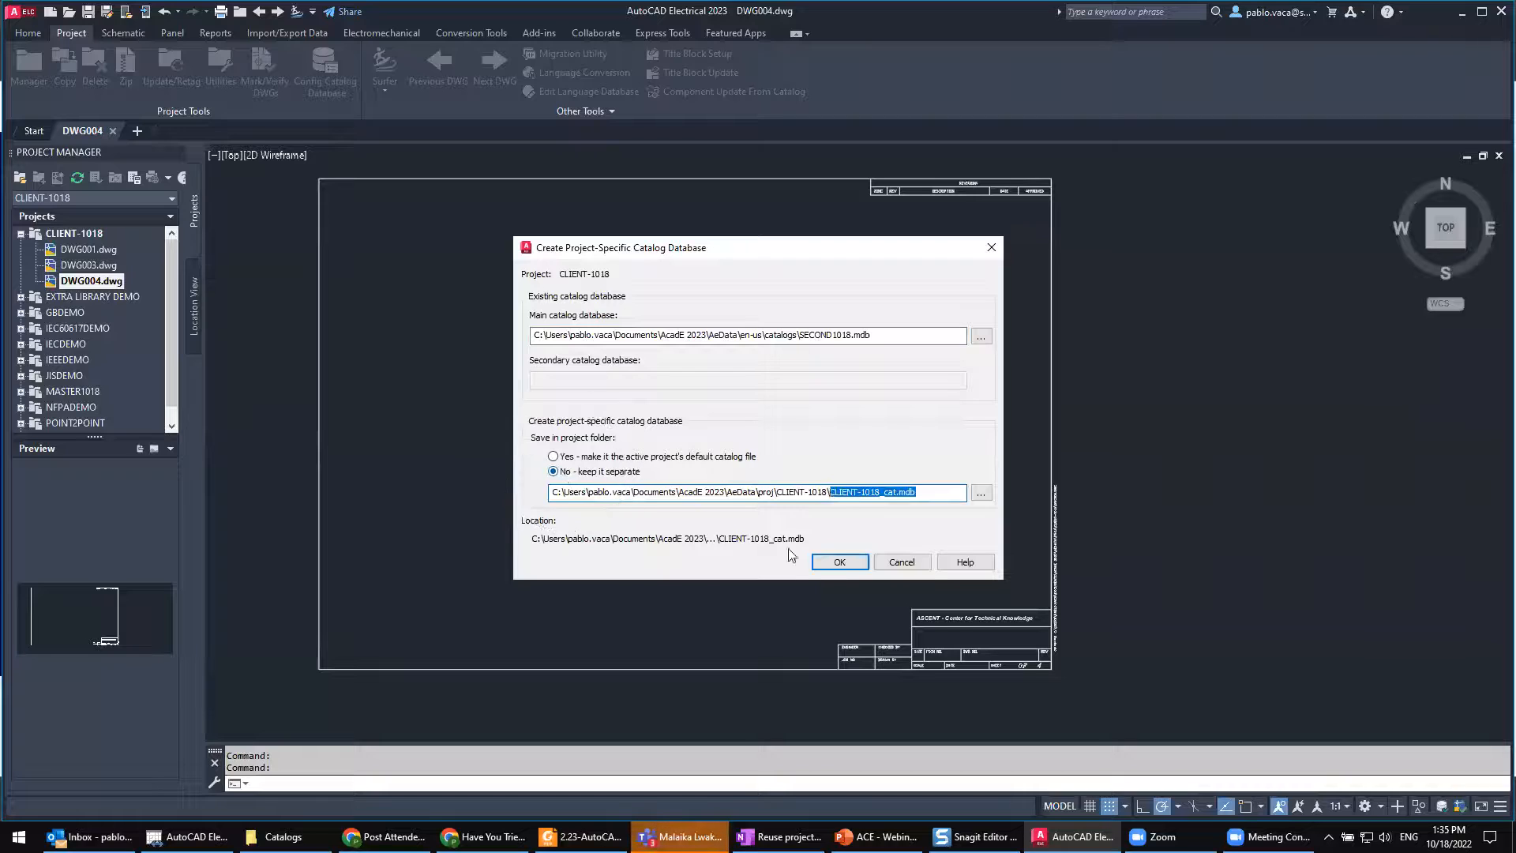
left_click(839, 562)
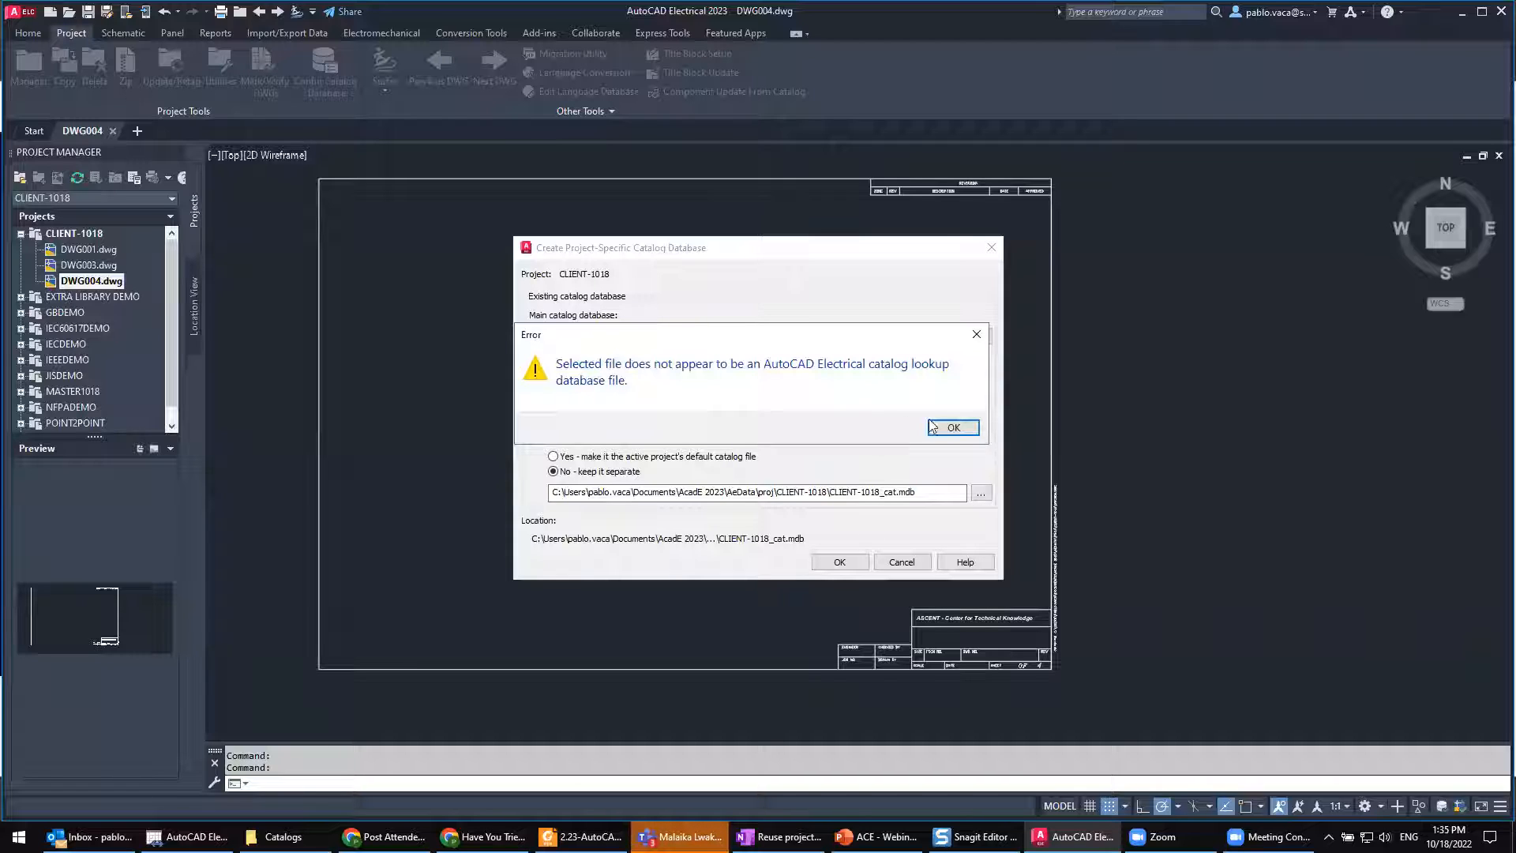
left_click(978, 336)
Step: Change the main catalog database's file name to SECOND1018_cat.mdb
left_click(850, 335)
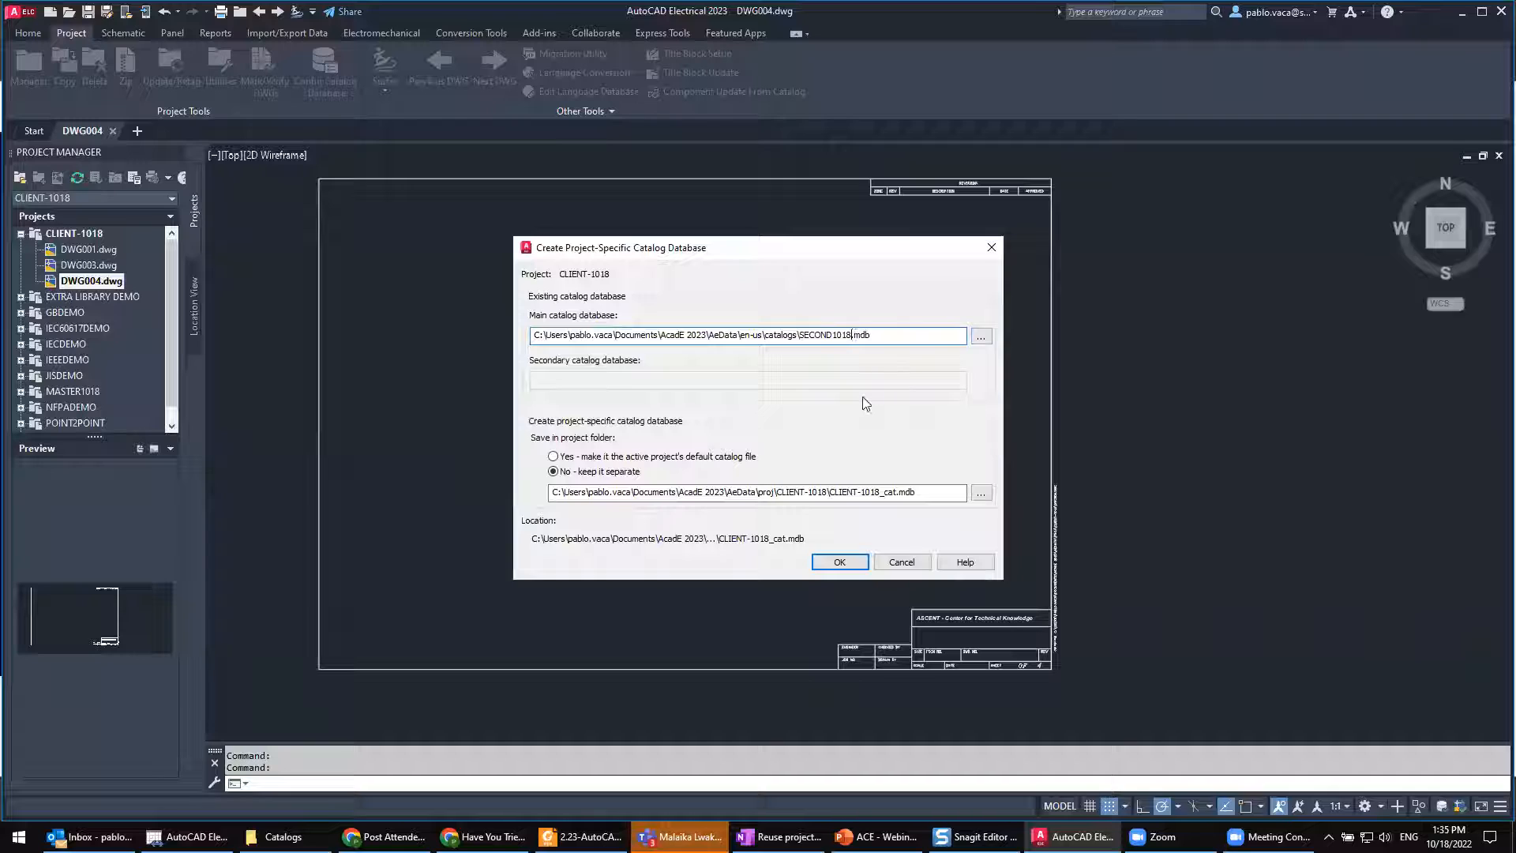
type("_CAT")
key("BackSpace")
key("BackSpace")
key("BackSpace")
type("cat")
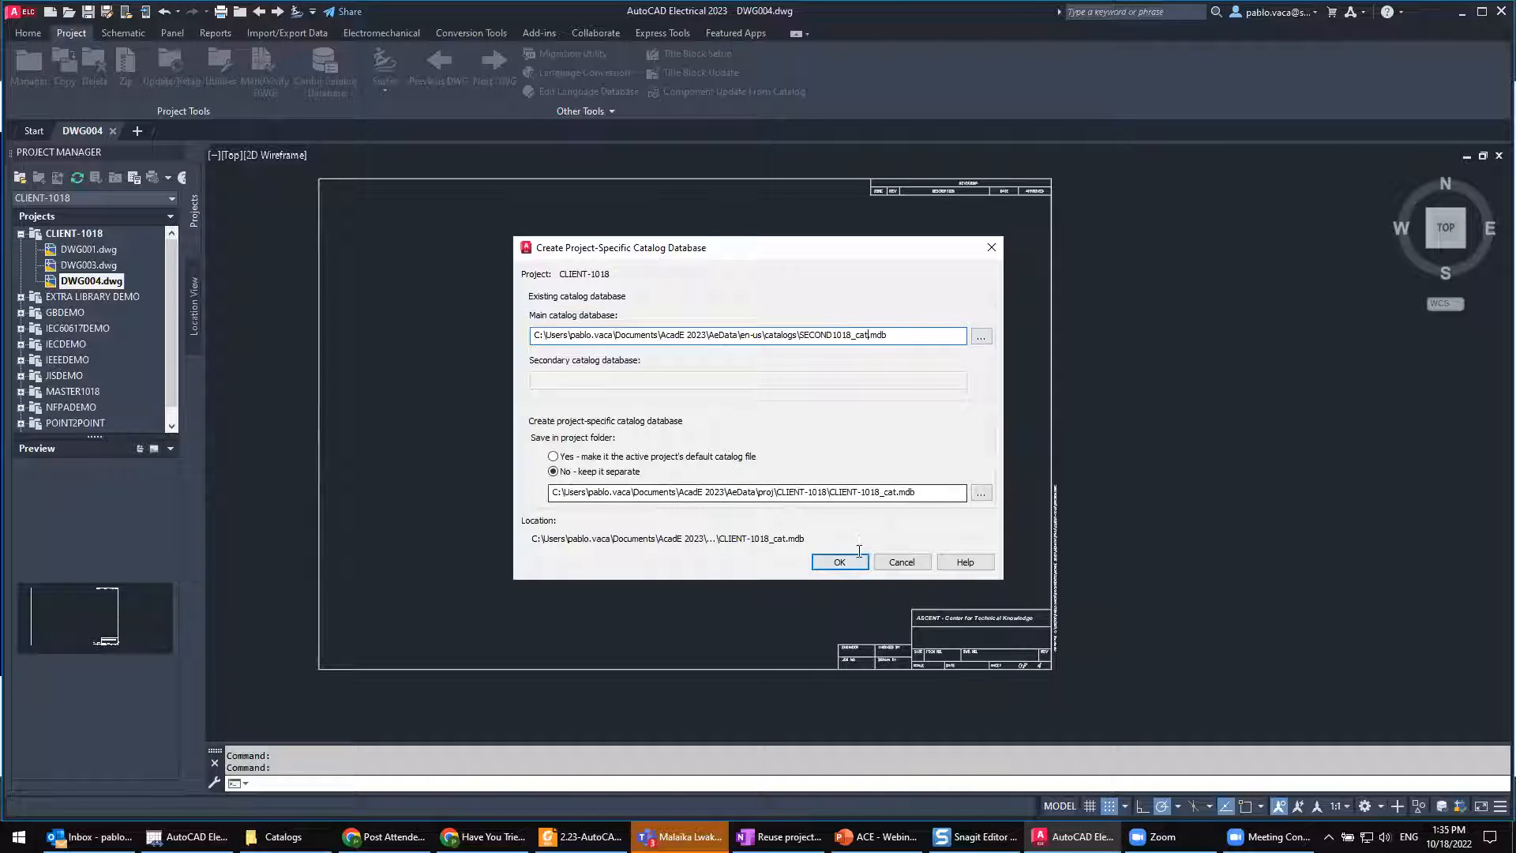
left_click(869, 335)
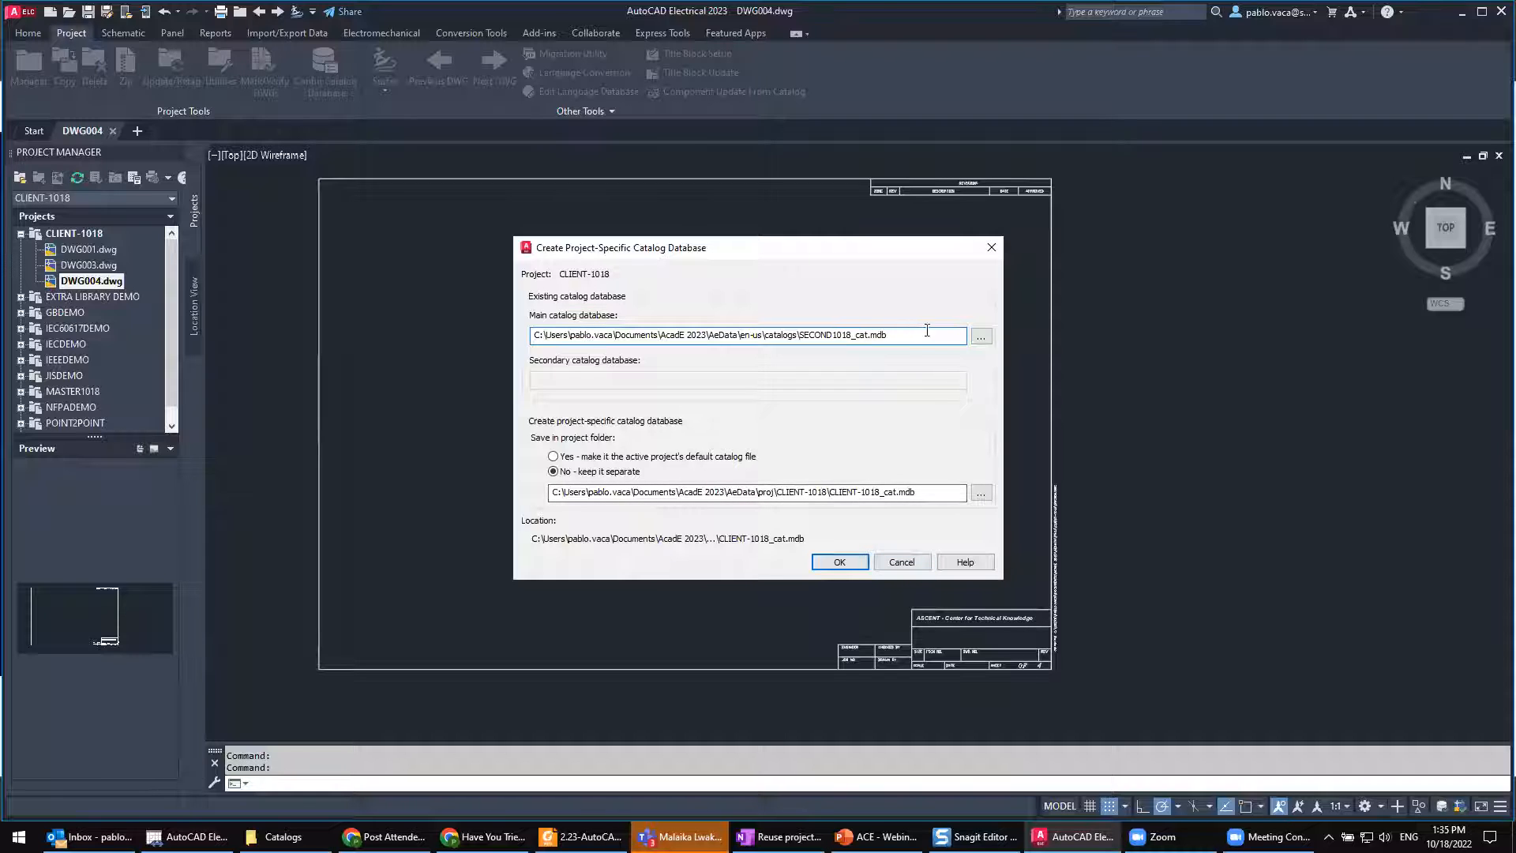
Step: Choose default_cat.mdb from the Catalogs folder as the main catalog database
left_click(982, 336)
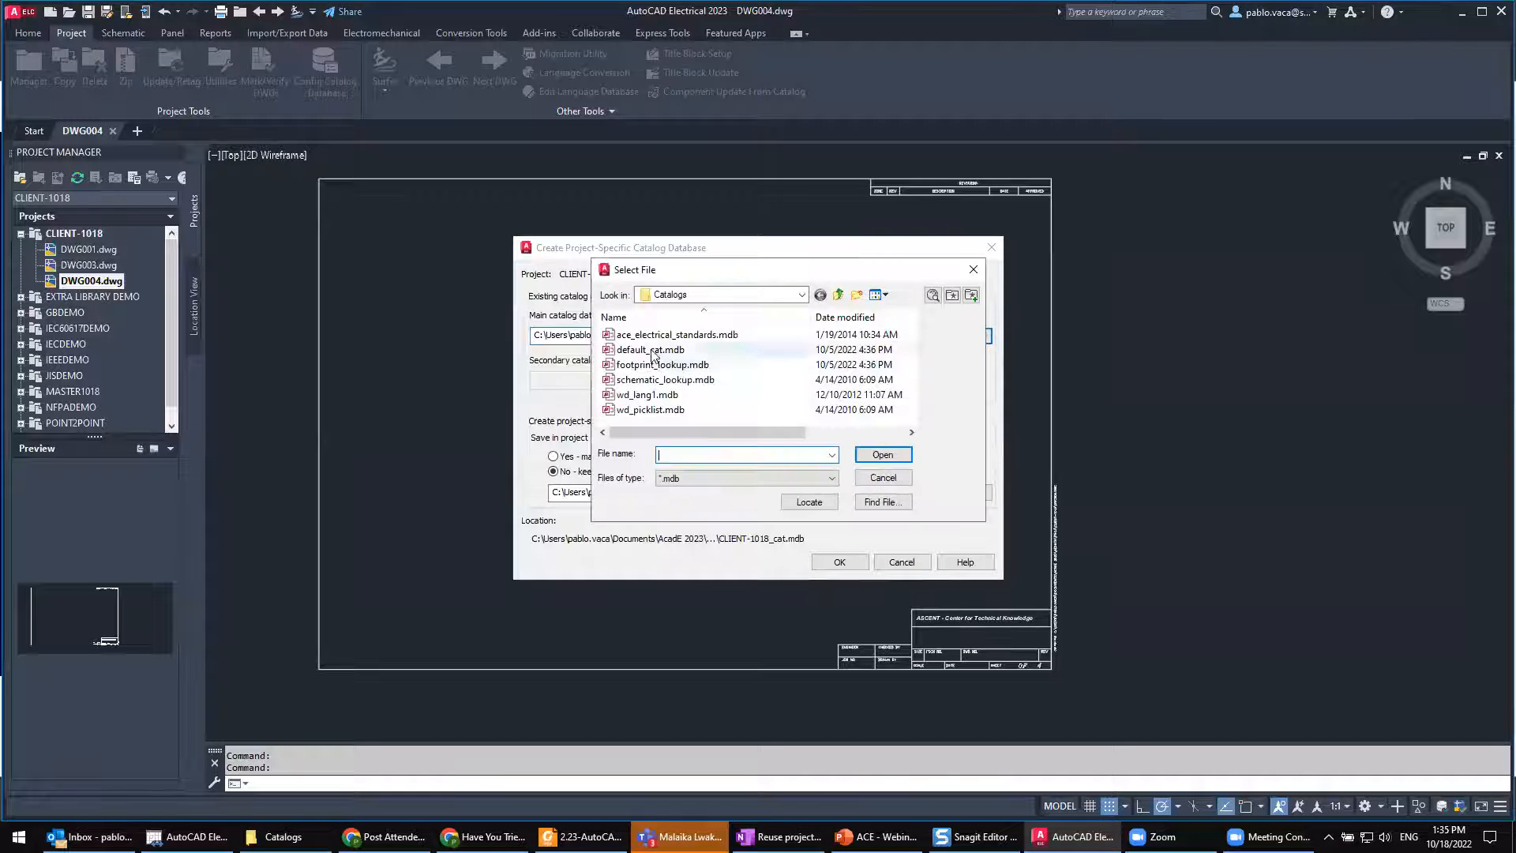
left_click(875, 454)
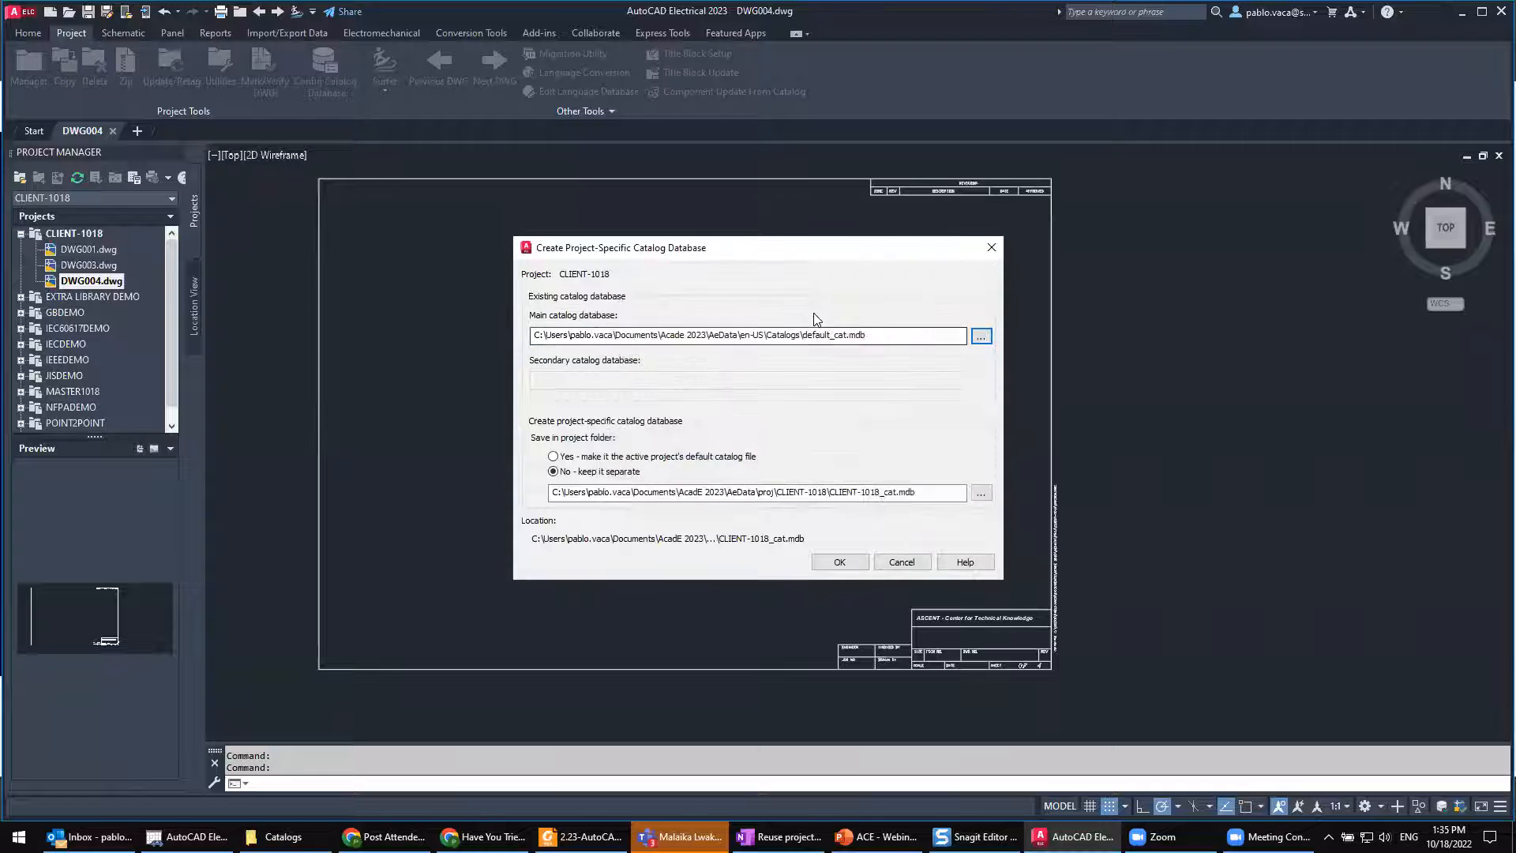
left_click_drag(869, 335, 800, 336)
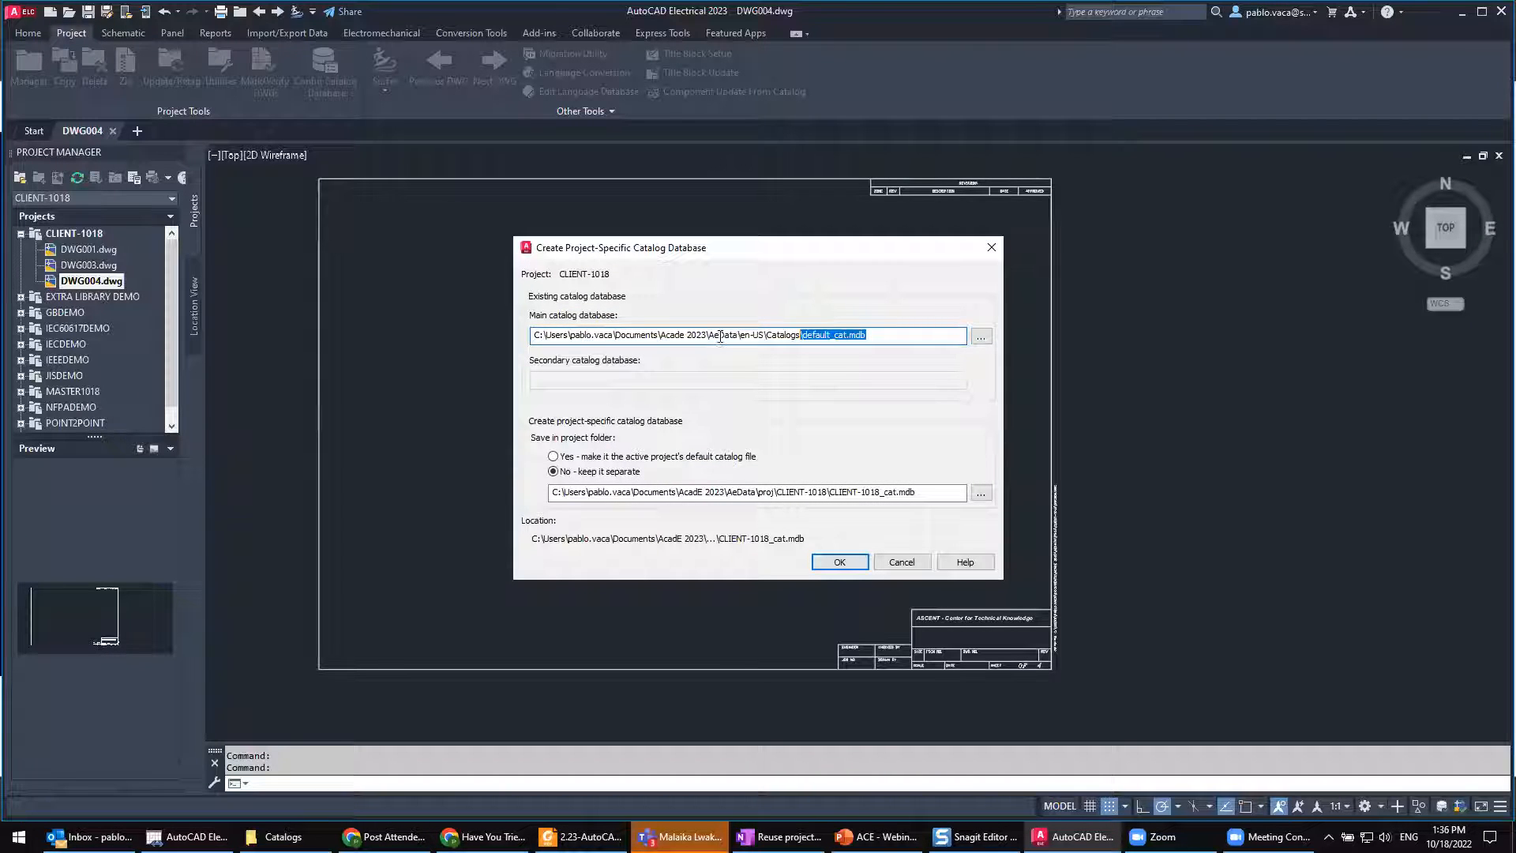
Step: Name the separate project-specific catalog file SECOND_cat.mdb and create it in the CLIENT-1018 project folder
left_click(858, 494)
left_click_drag(880, 496, 832, 492)
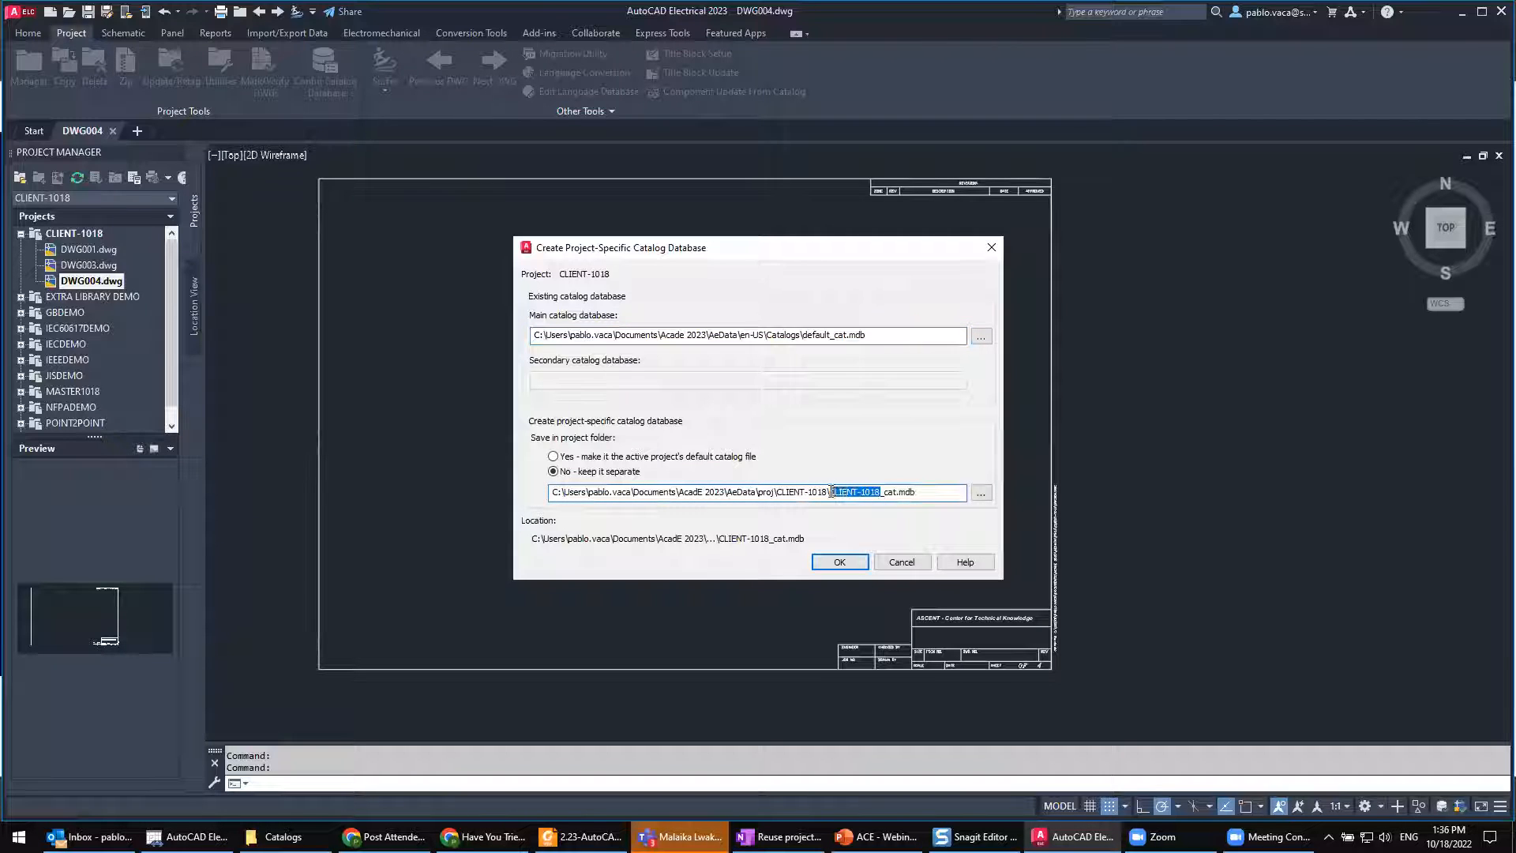
type("SECOND")
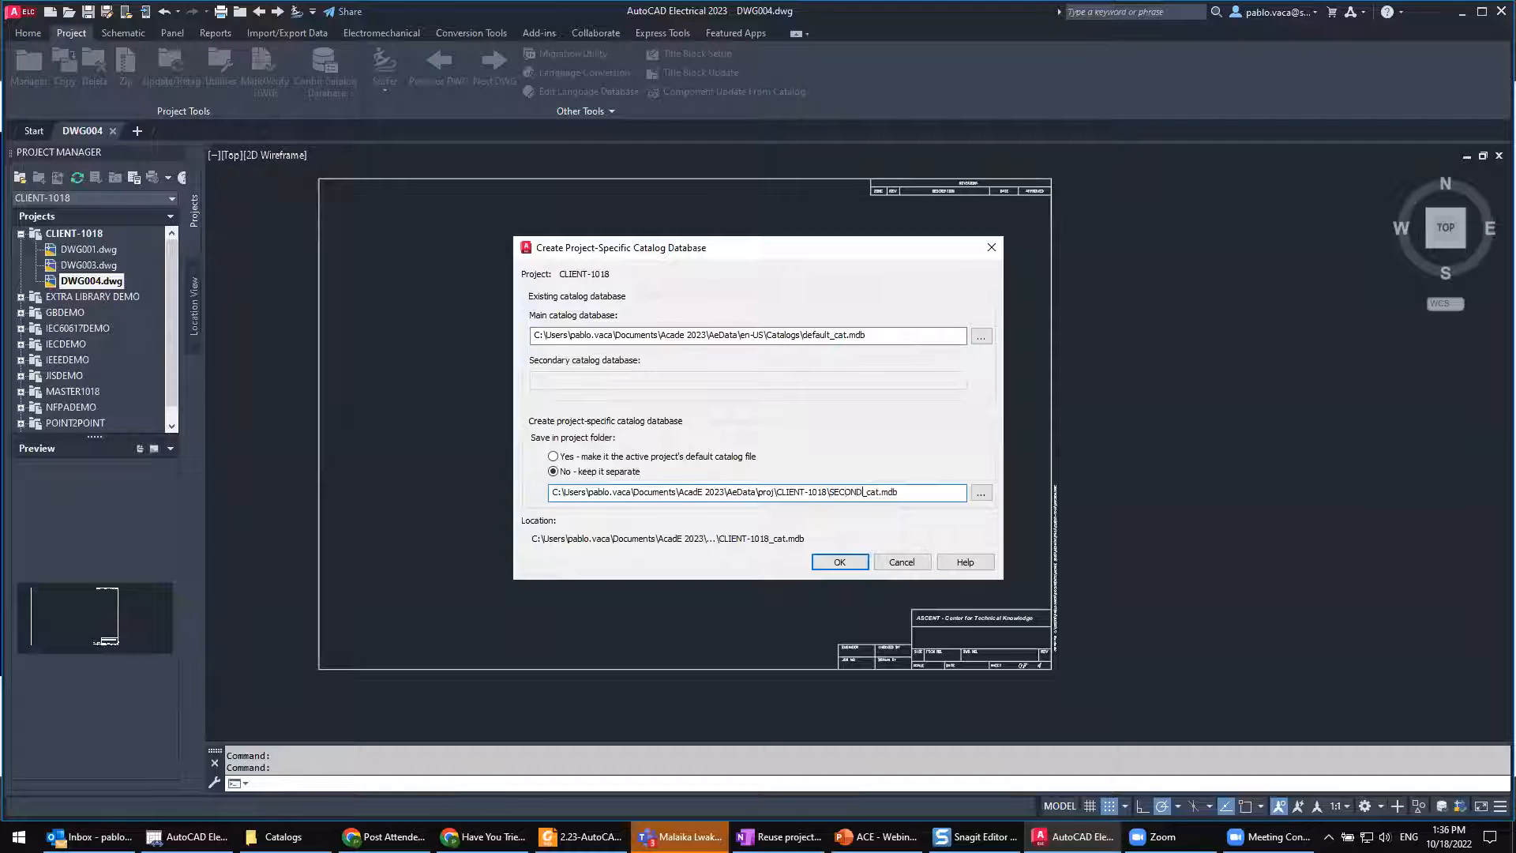
left_click_drag(875, 335, 802, 334)
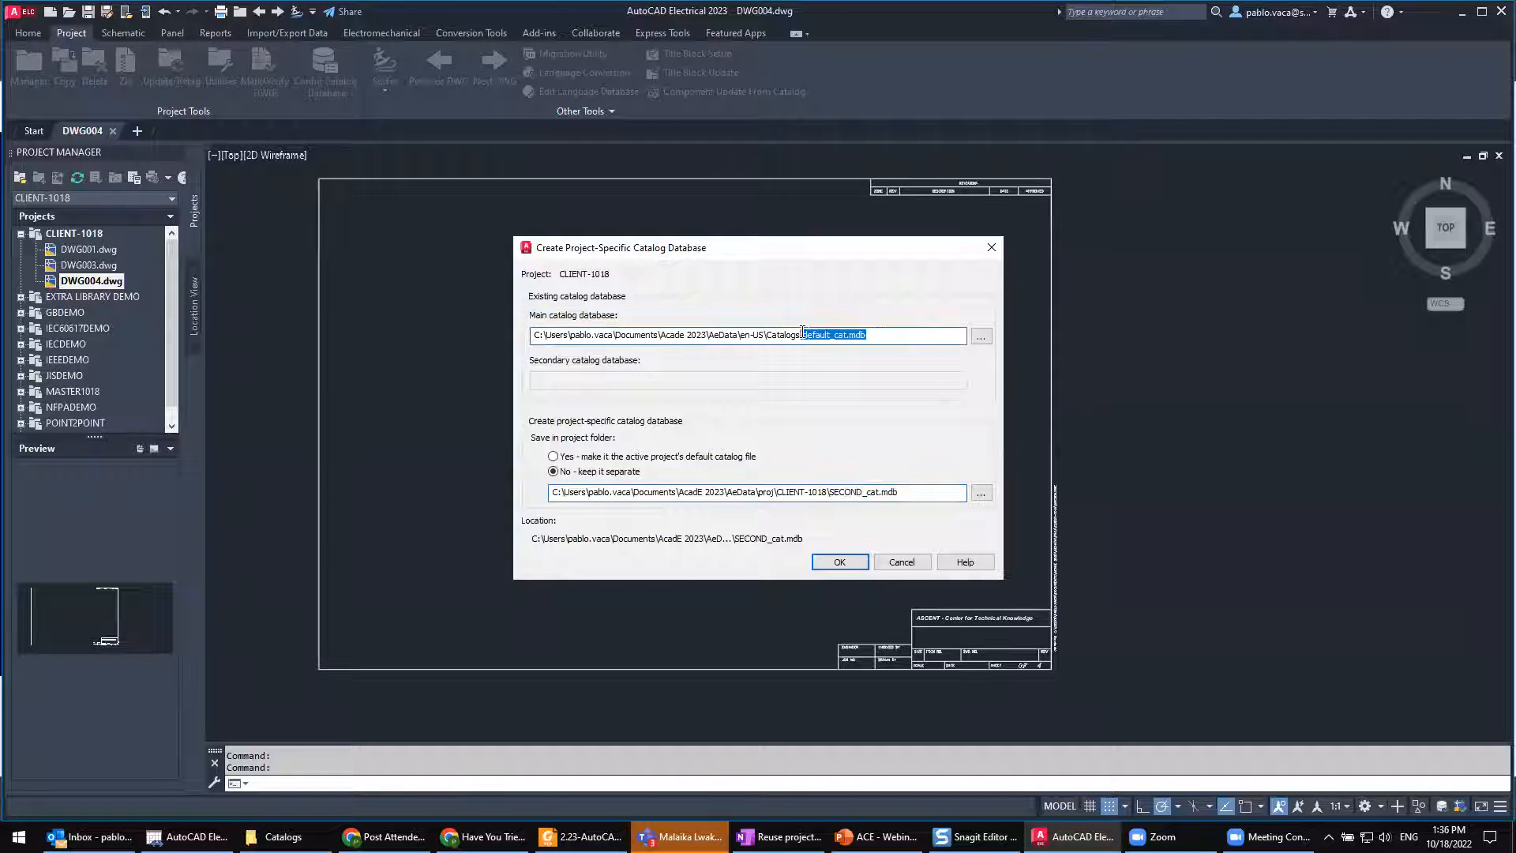
left_click_drag(915, 501, 829, 486)
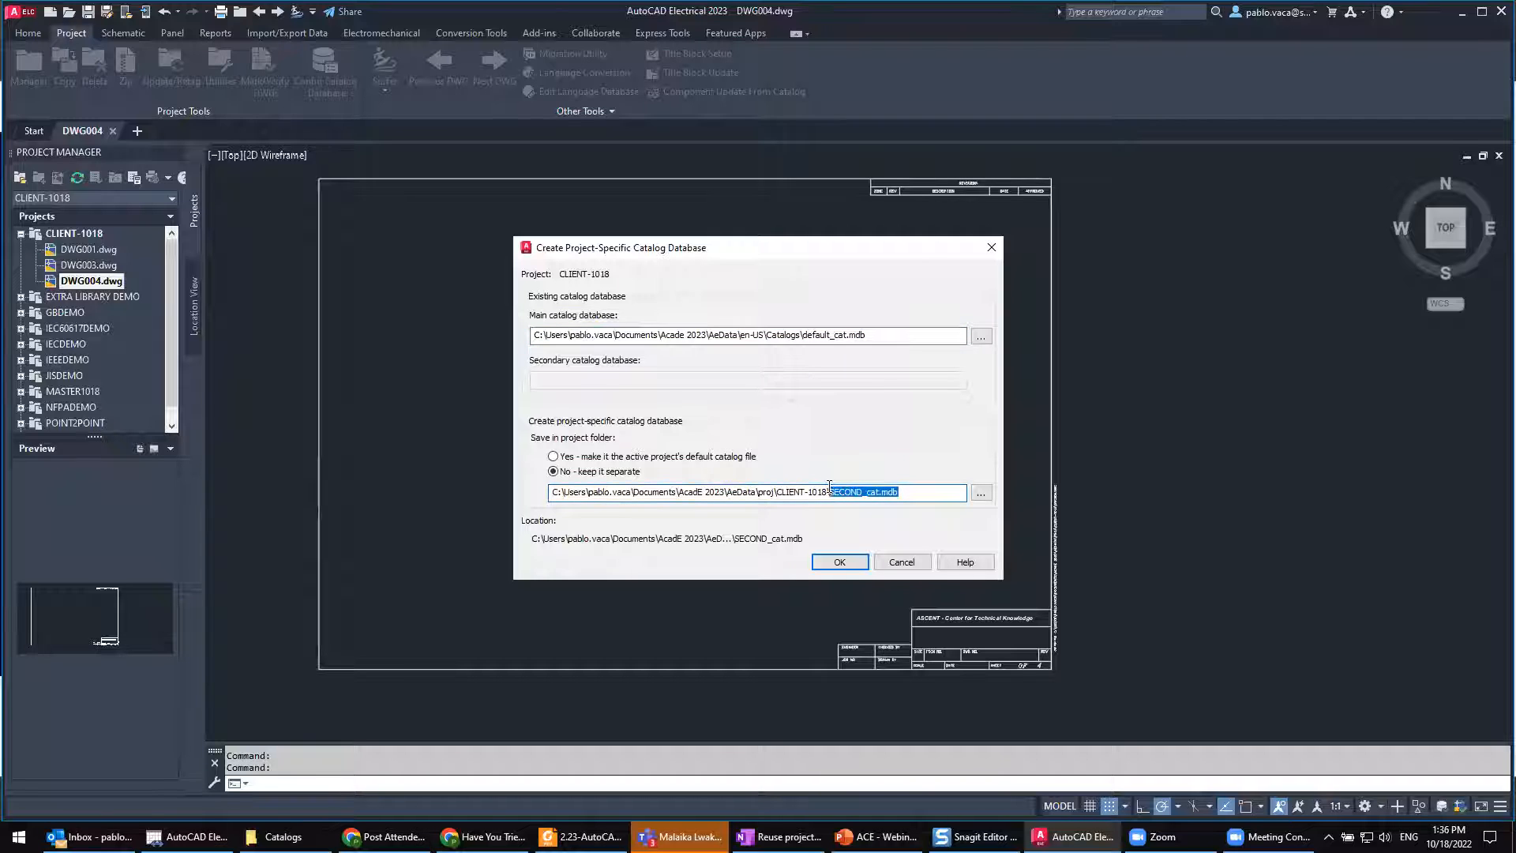
left_click(856, 567)
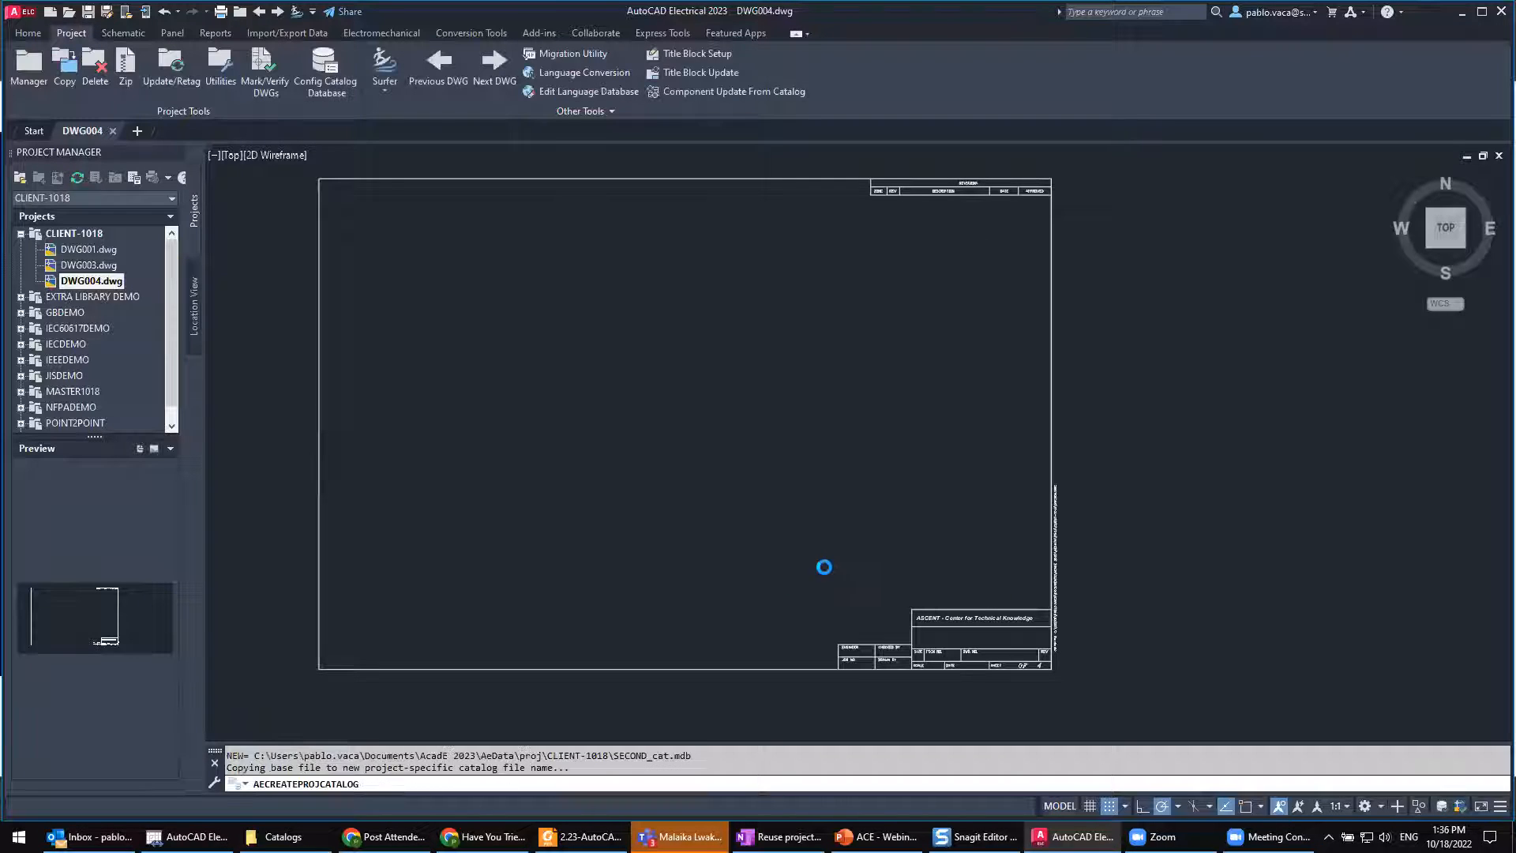
left_click_drag(692, 756, 262, 754)
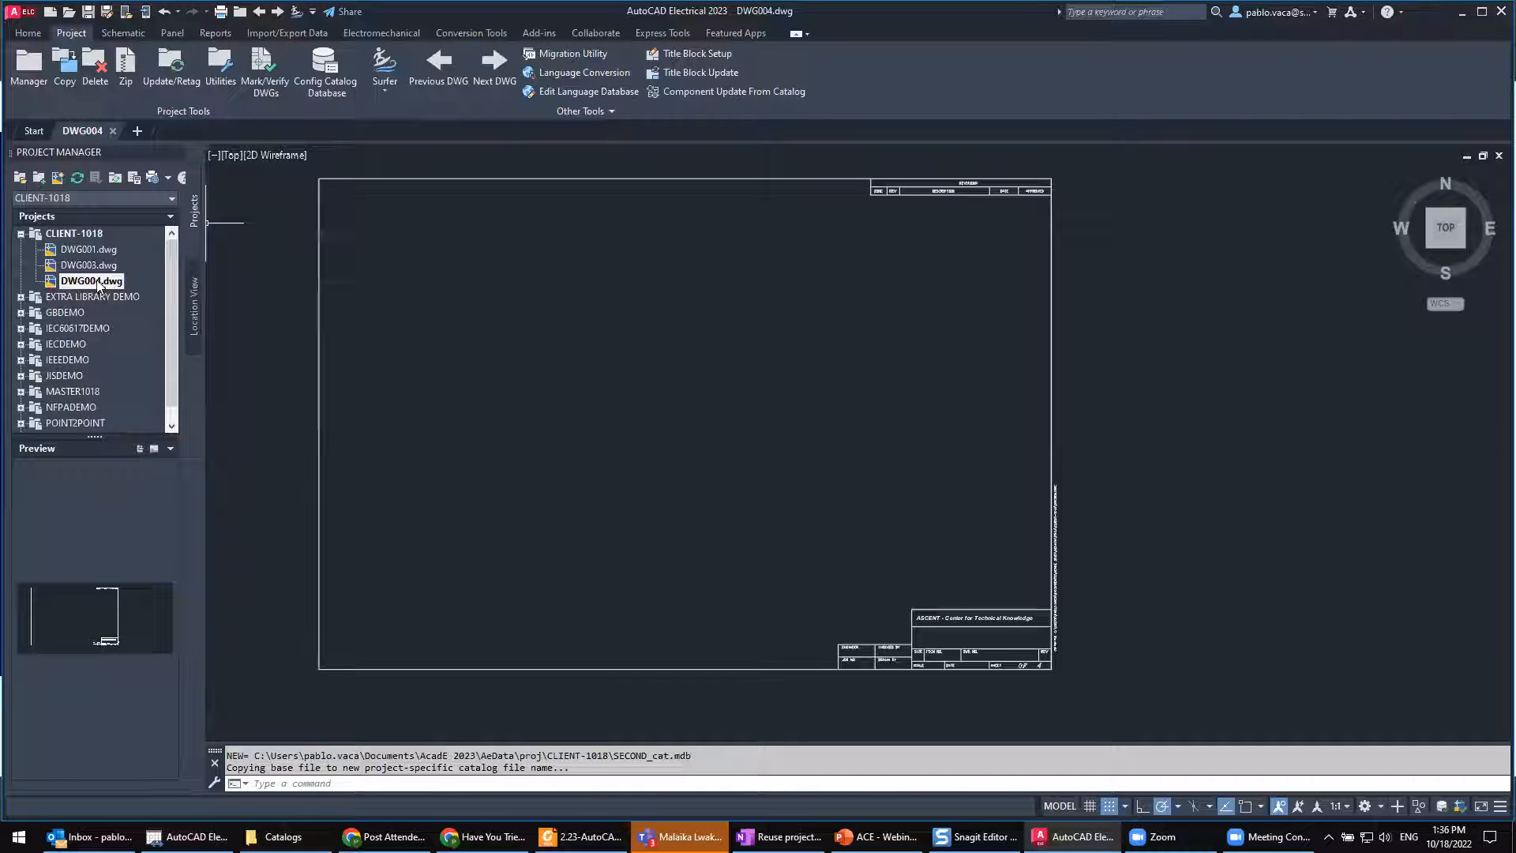
Step: Go to the file location of drawing DWG004 and open SECOND_cat.mdb from the CLIENT-1018 folder in Microsoft Access
right_click(91, 131)
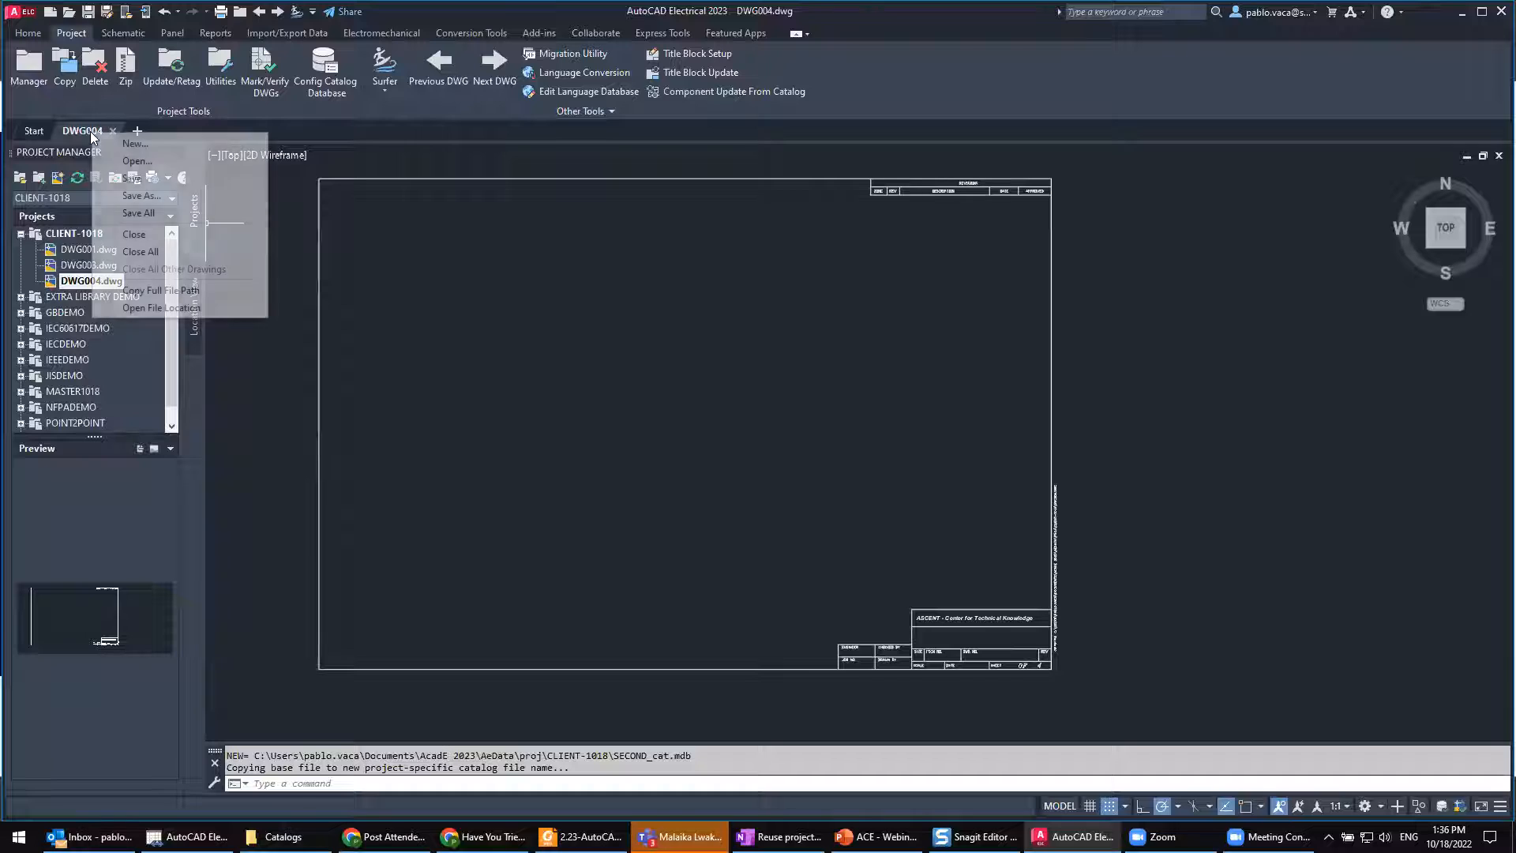
left_click(168, 308)
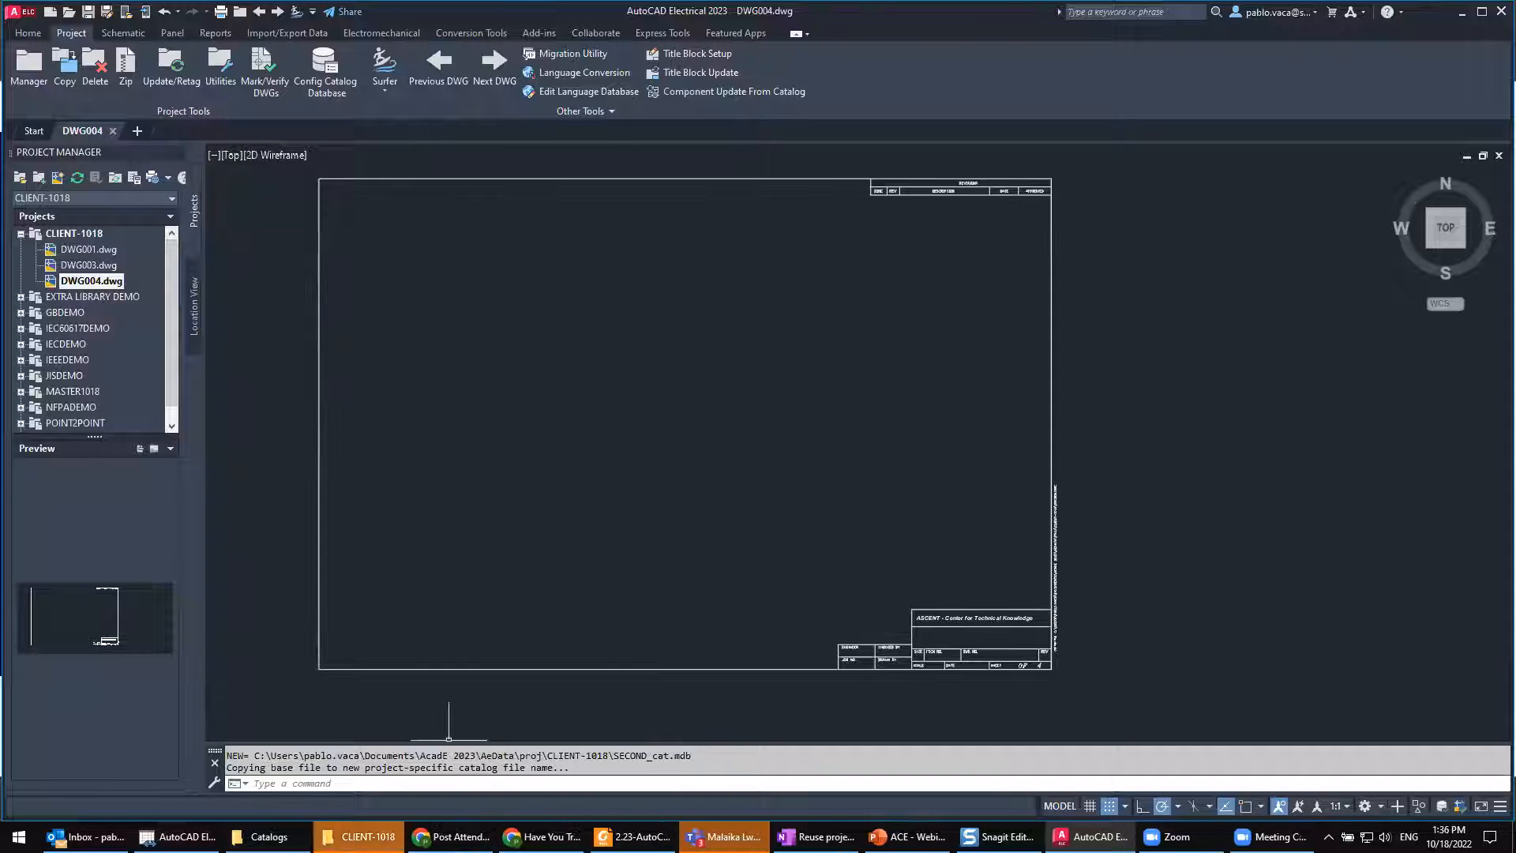
left_click(516, 521)
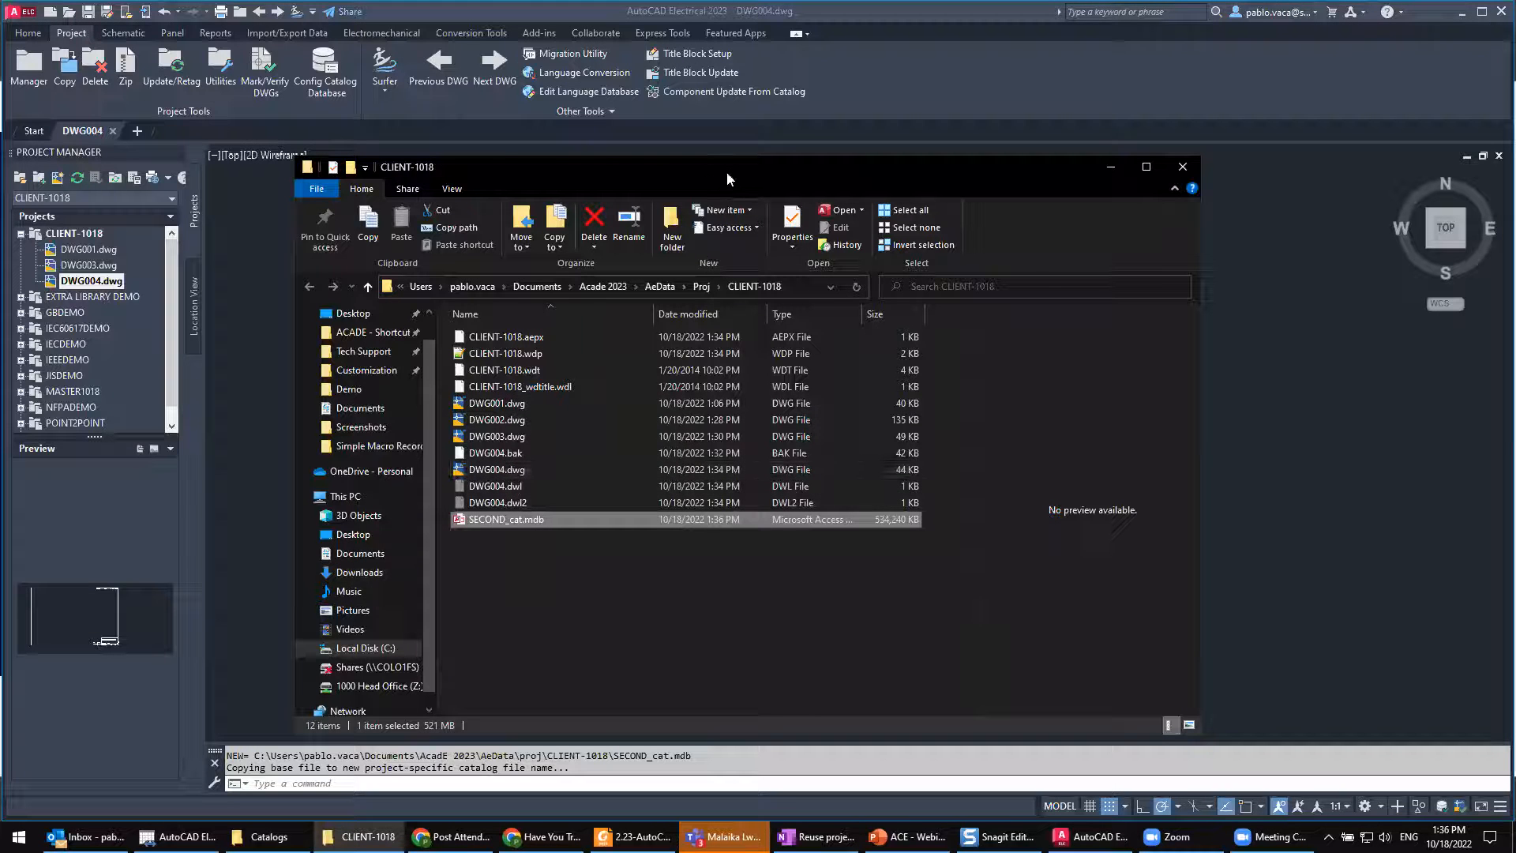
left_click_drag(710, 176, 773, 144)
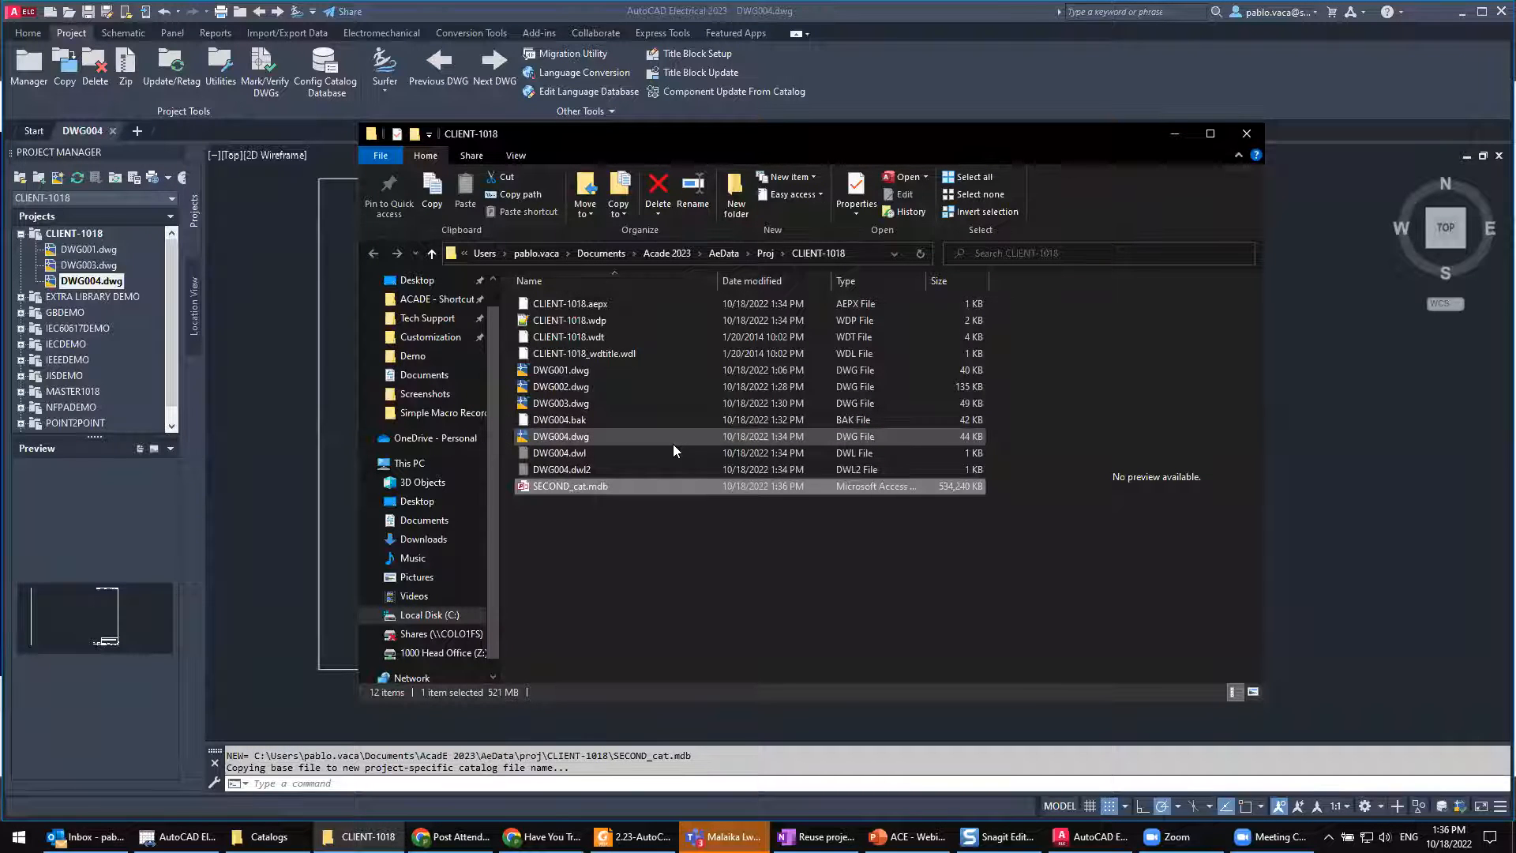
right_click(570, 486)
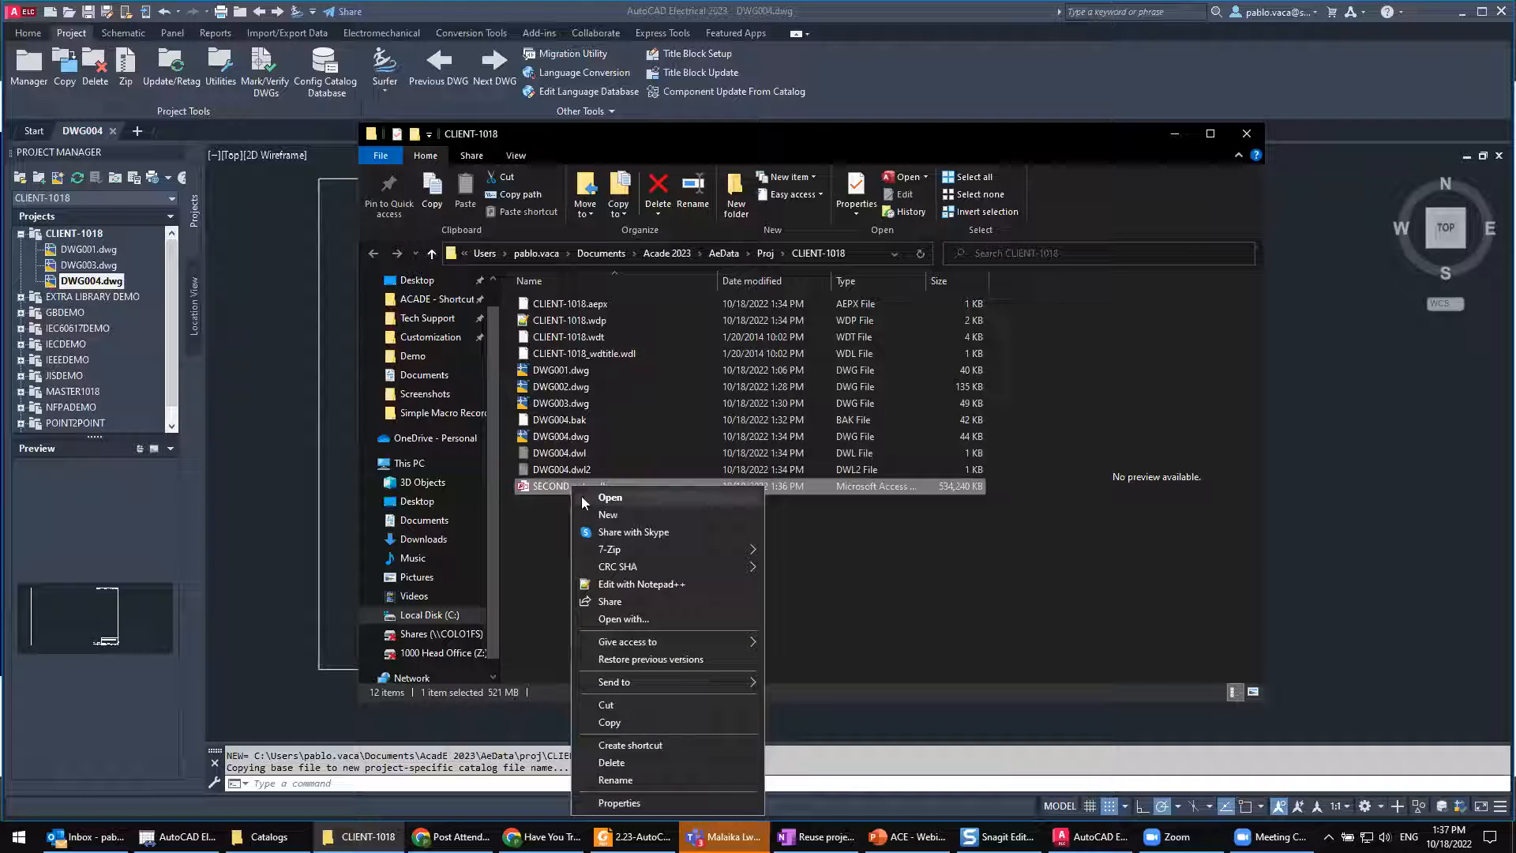
left_click(595, 497)
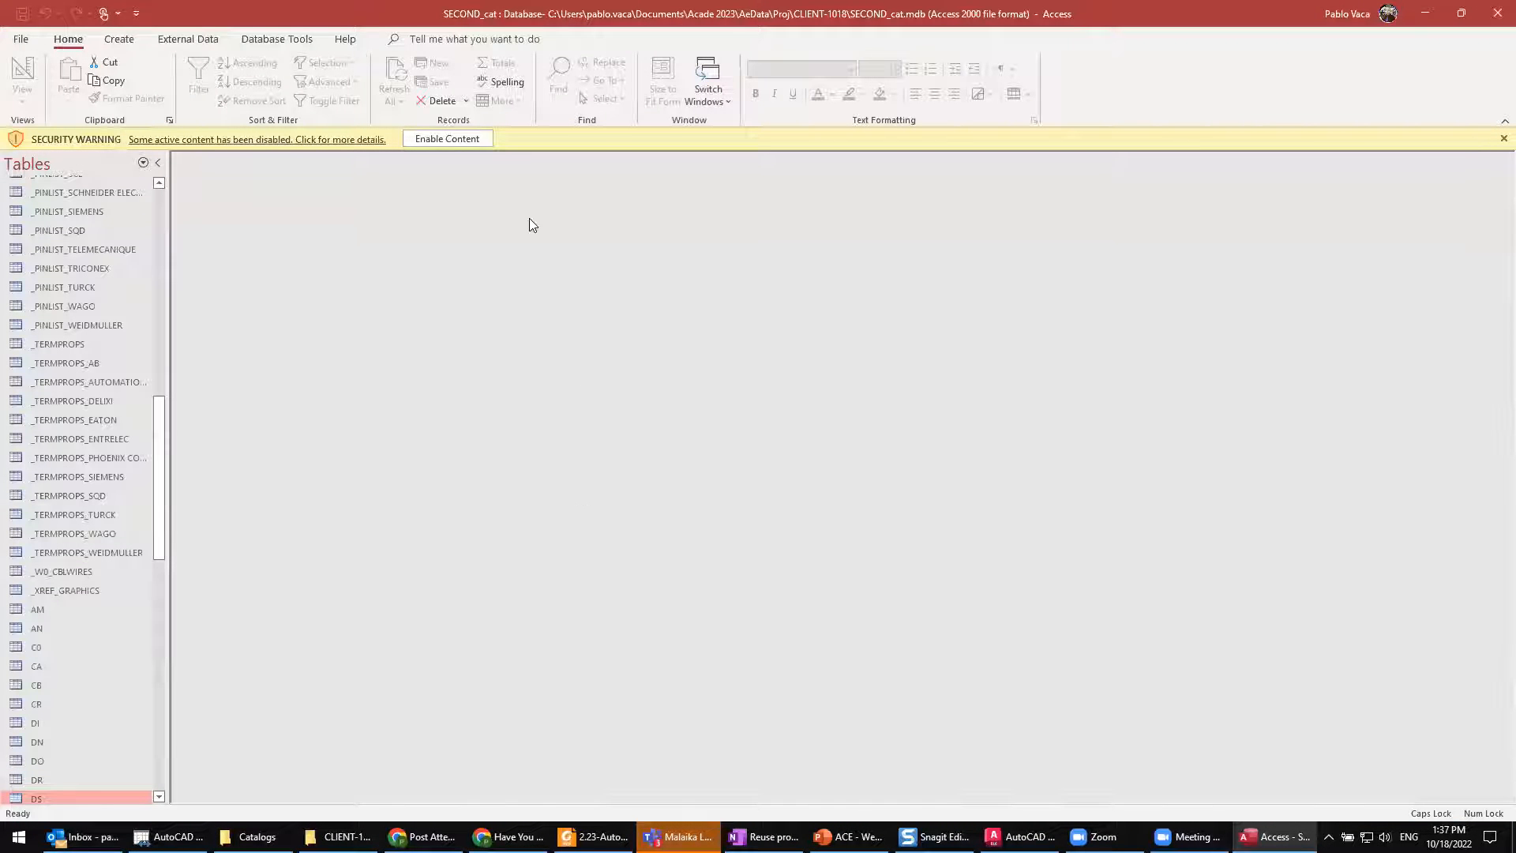
Step: Enable the database's content, compact and repair SECOND_cat.mdb, and close Access
left_click(466, 139)
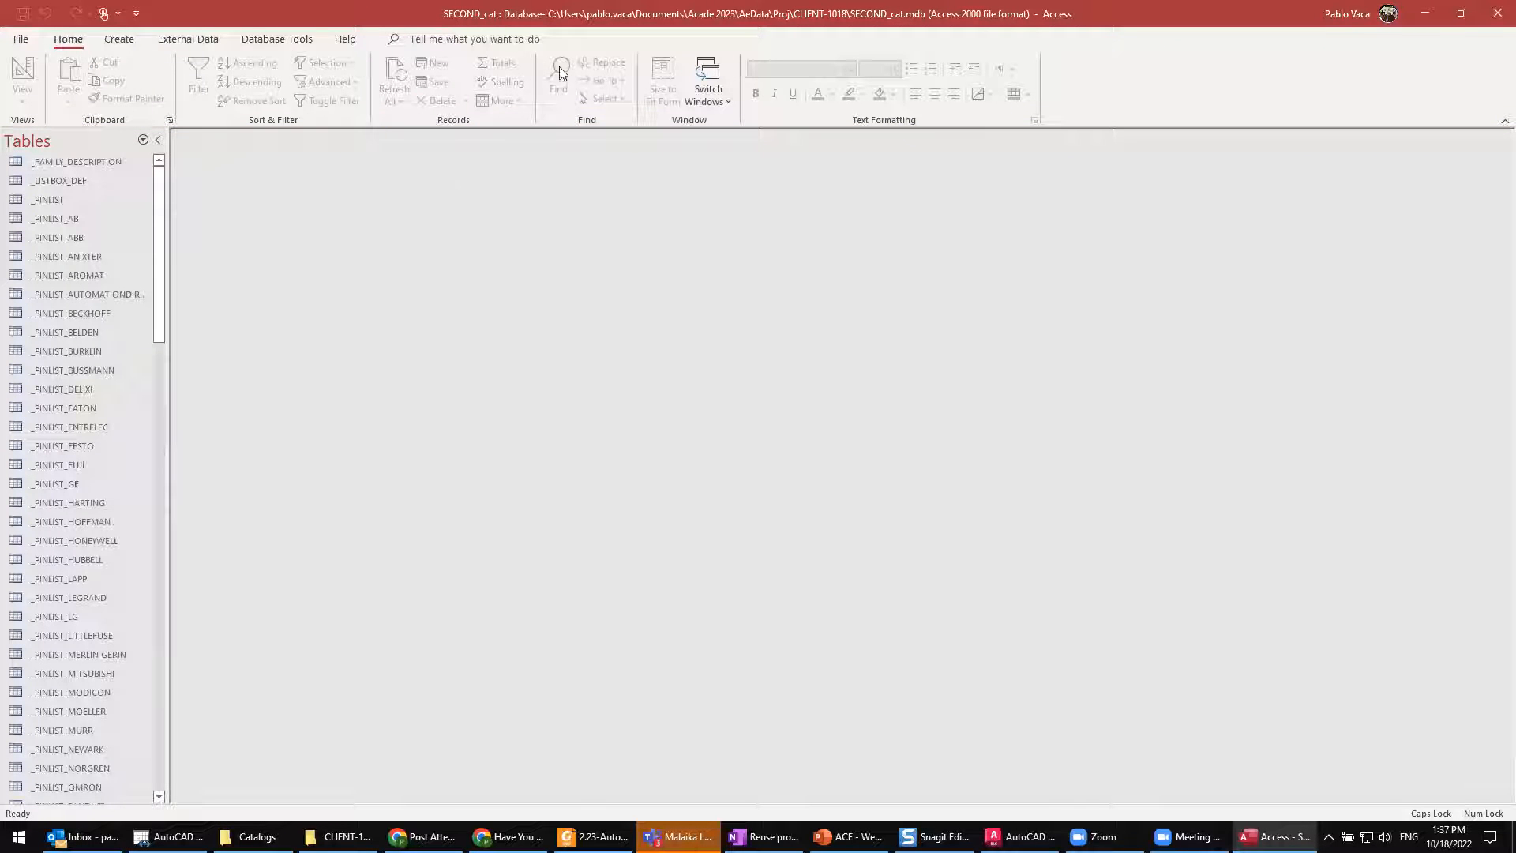
left_click(274, 41)
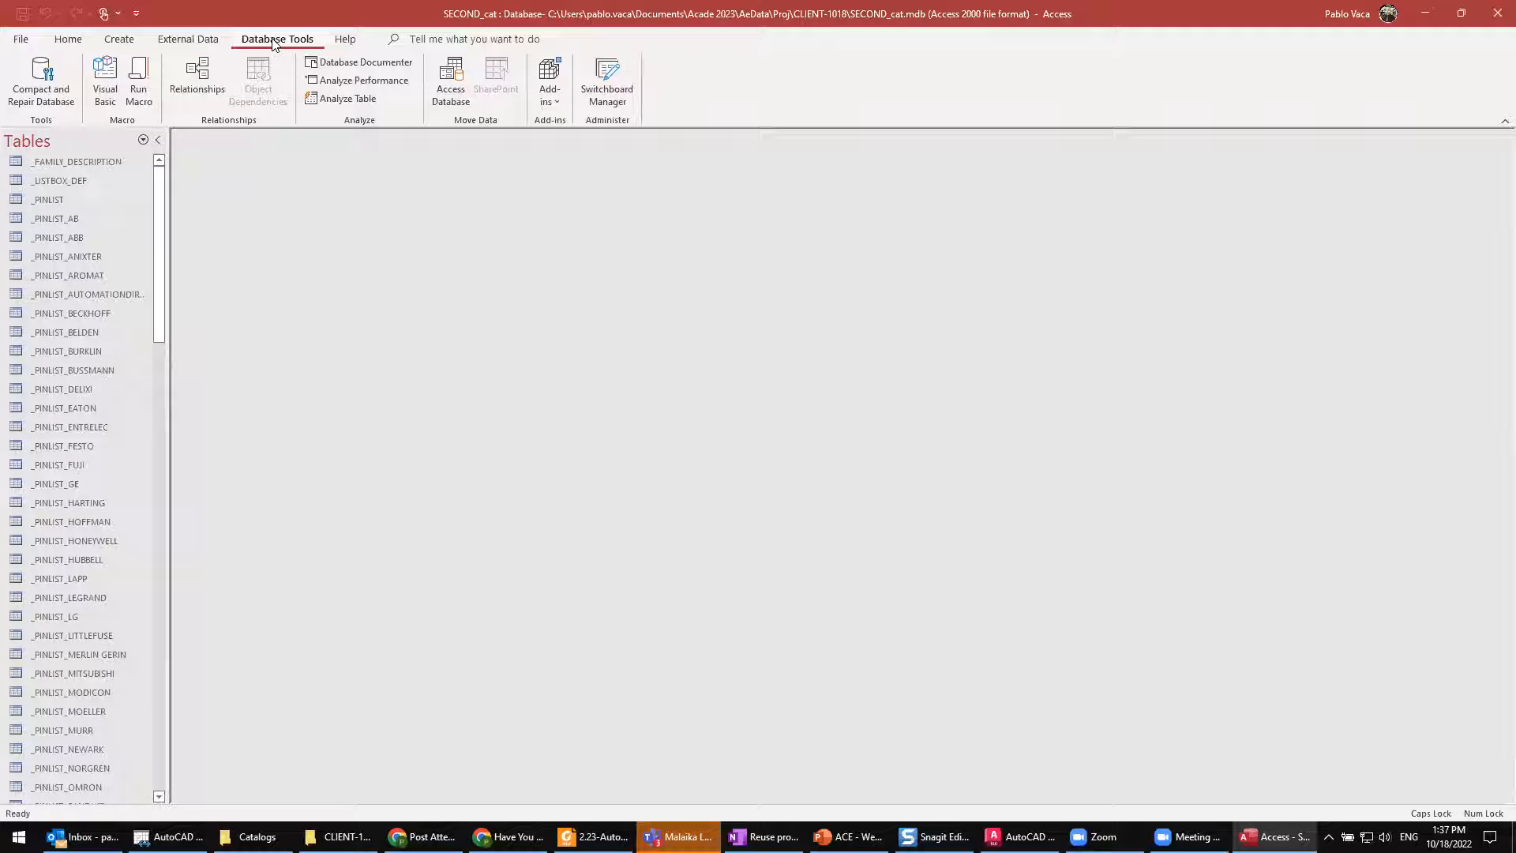
left_click(274, 44)
left_click(39, 84)
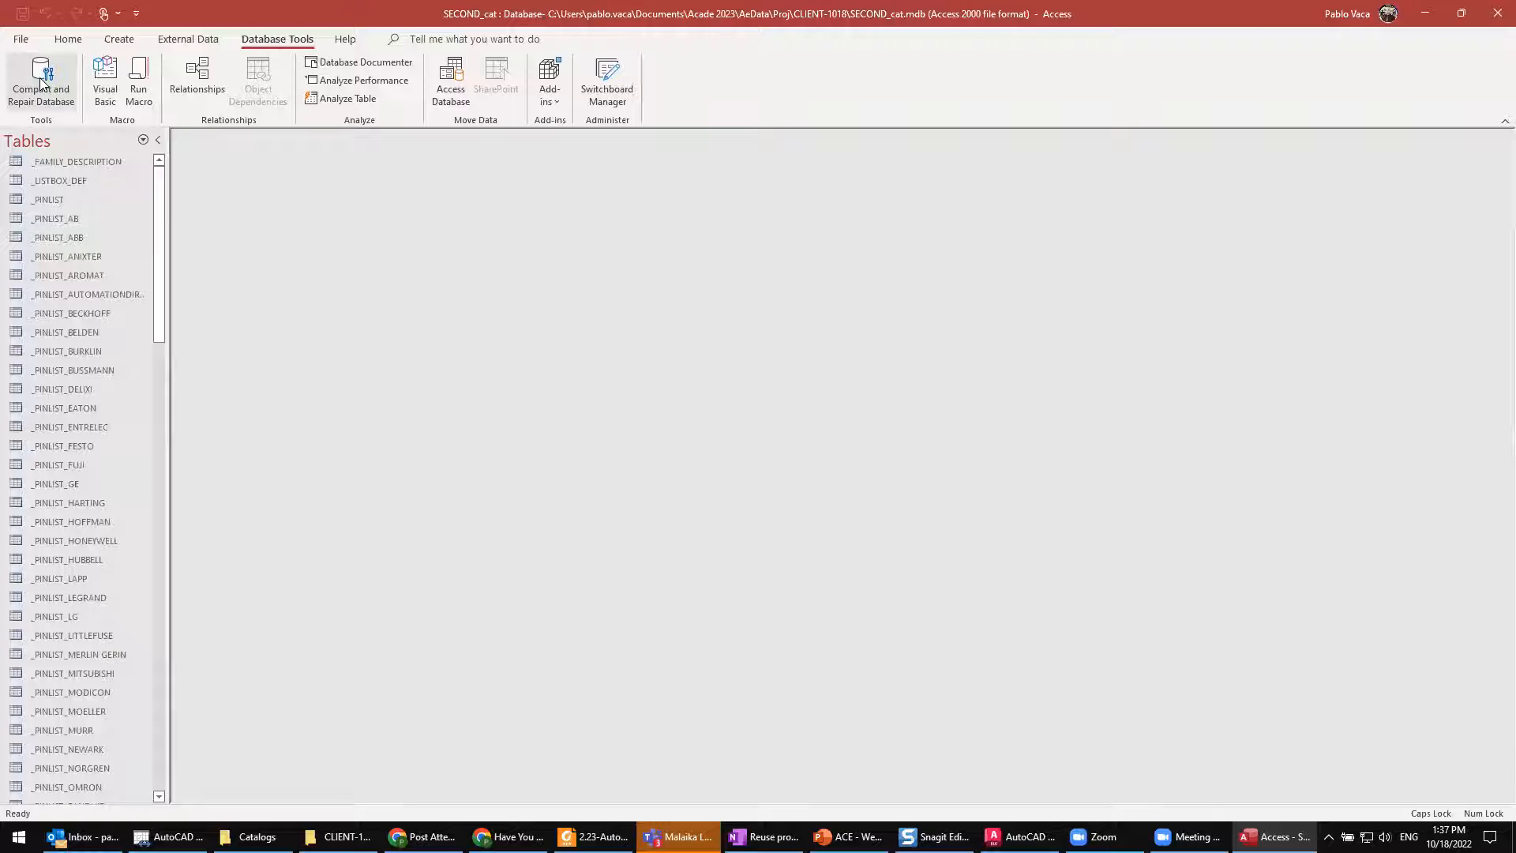
left_click(1494, 16)
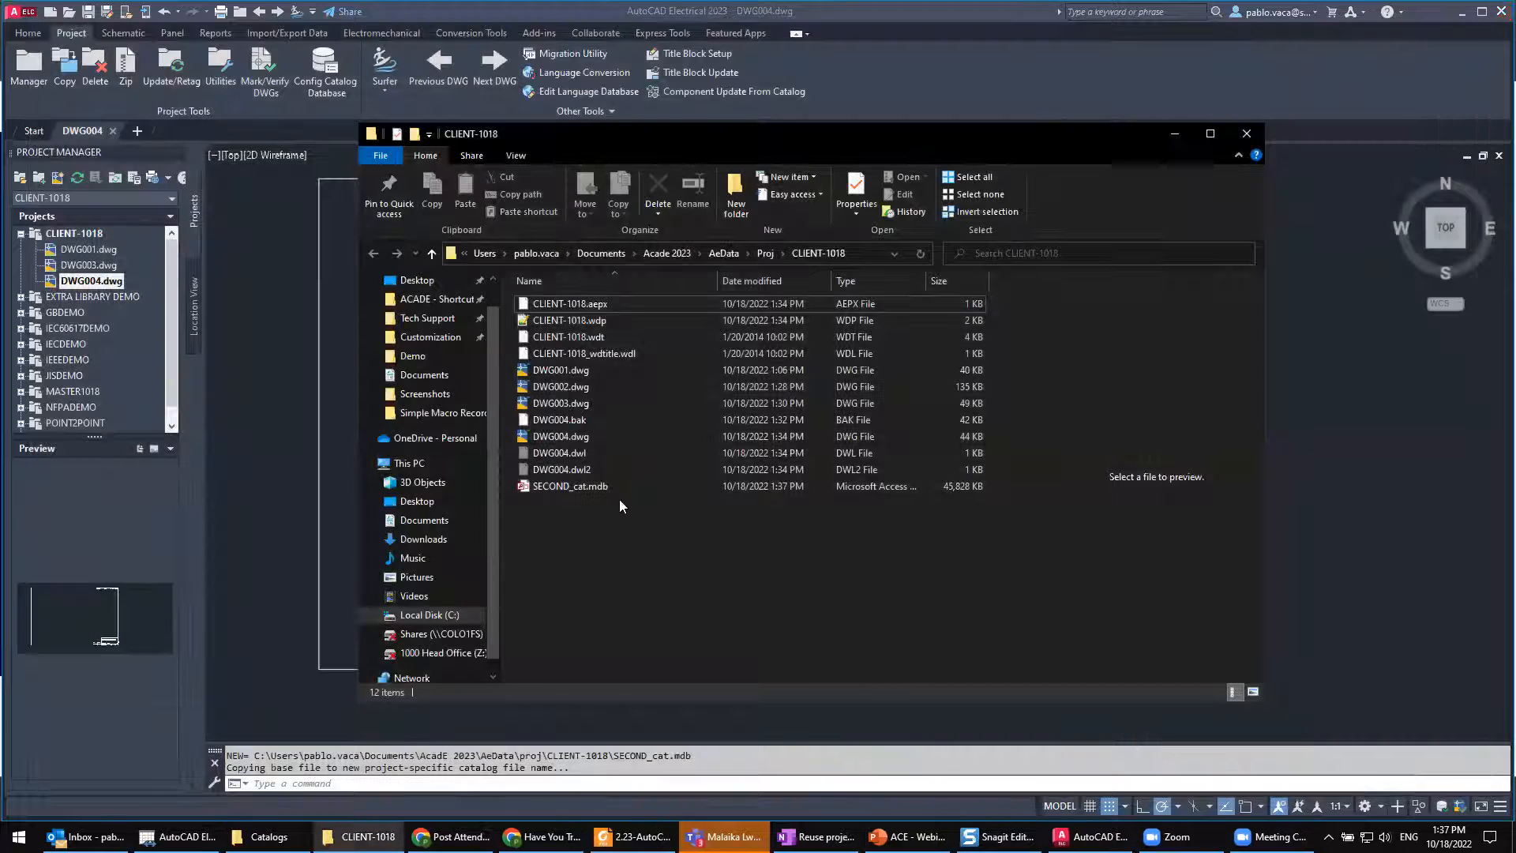
Step: Copy SECOND_cat.mdb from the CLIENT-1018 folder into the Master1018 project folder
left_click(576, 486)
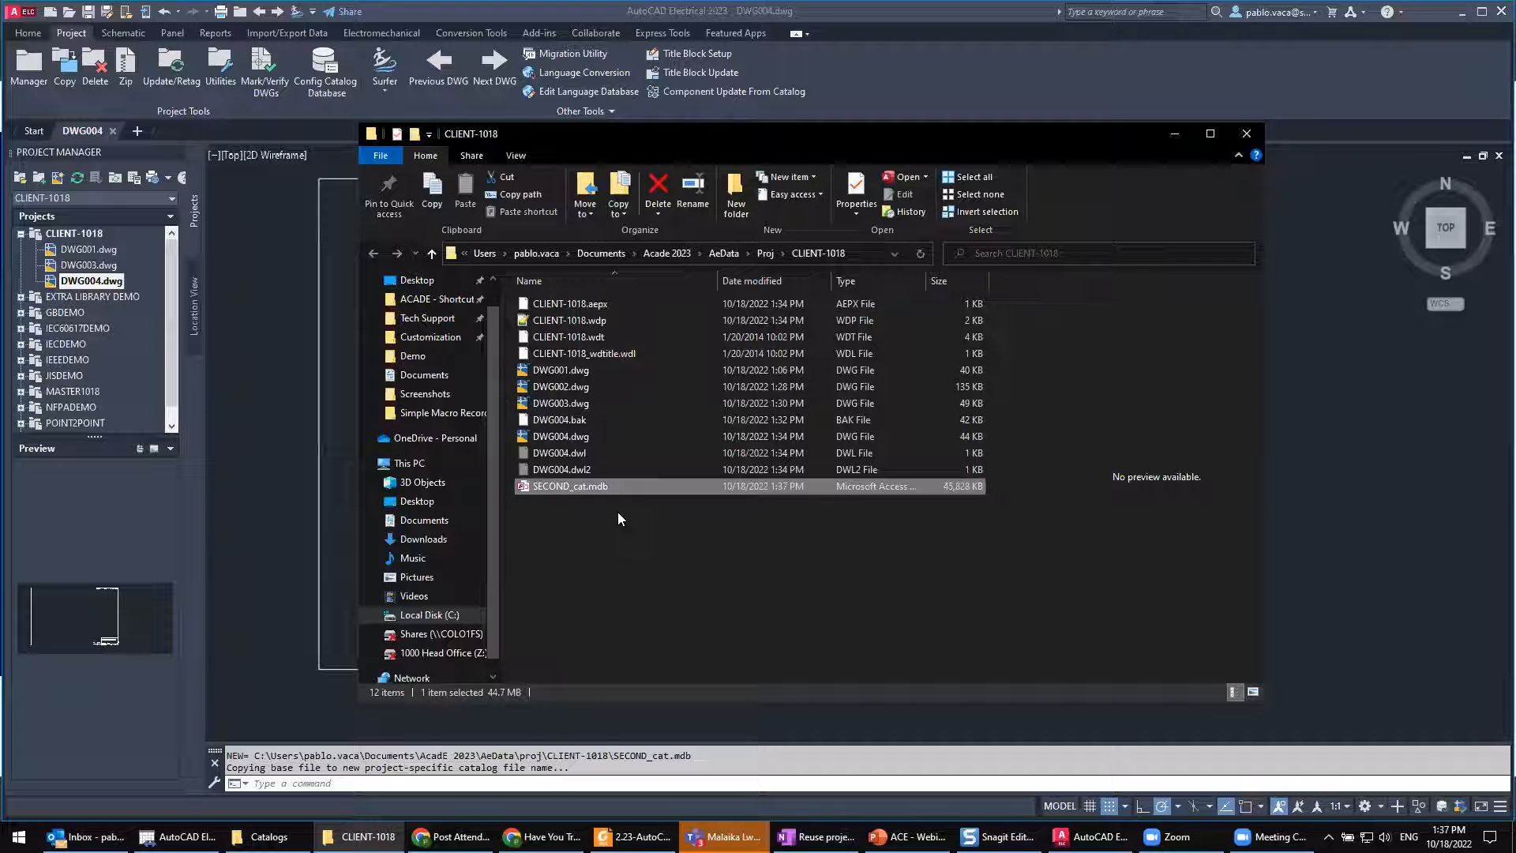
left_click(763, 253)
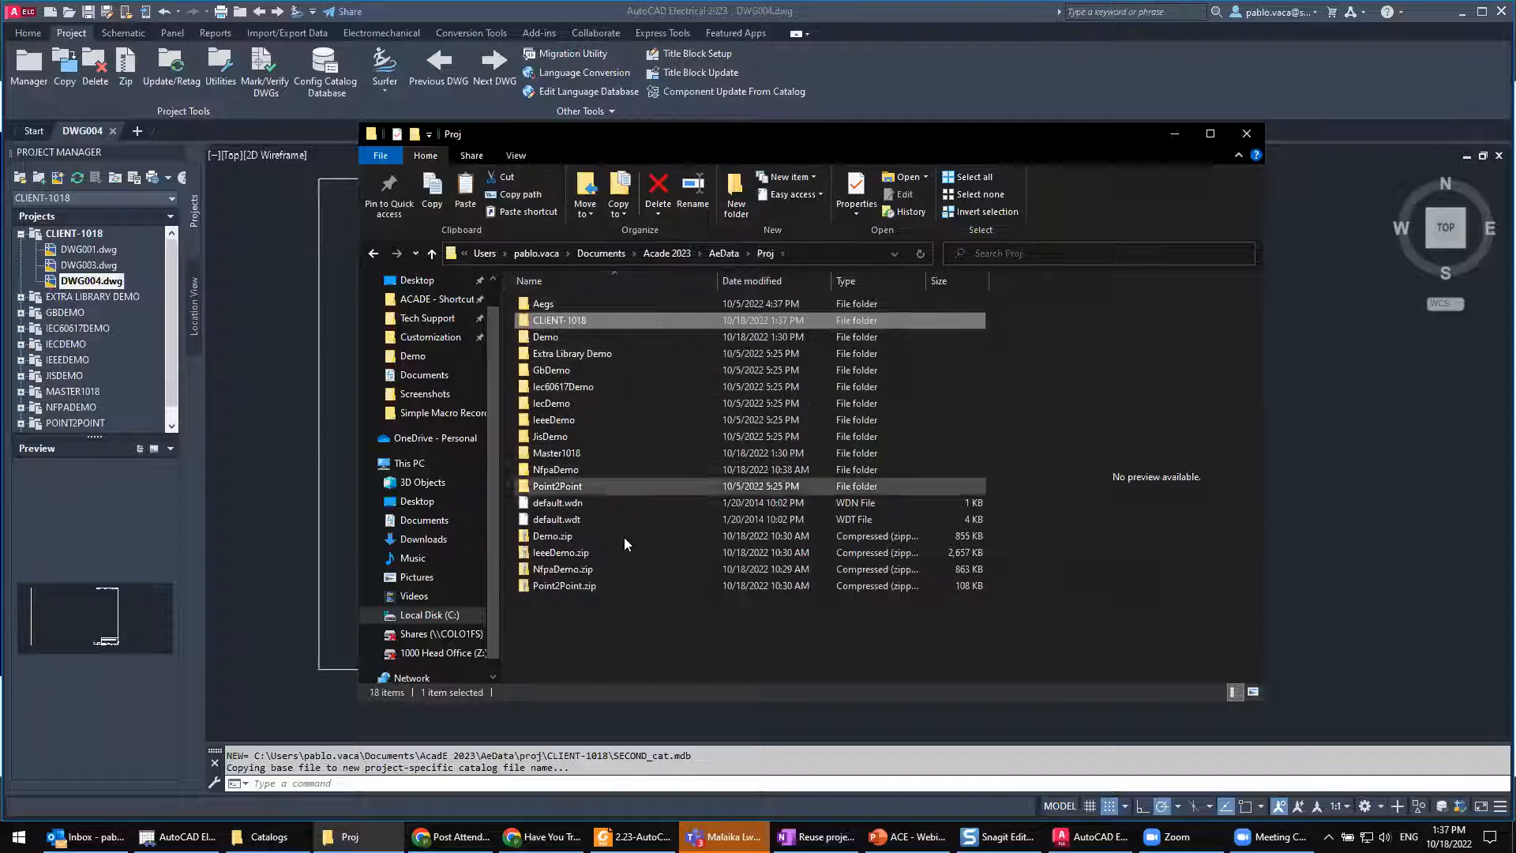
double_click(567, 453)
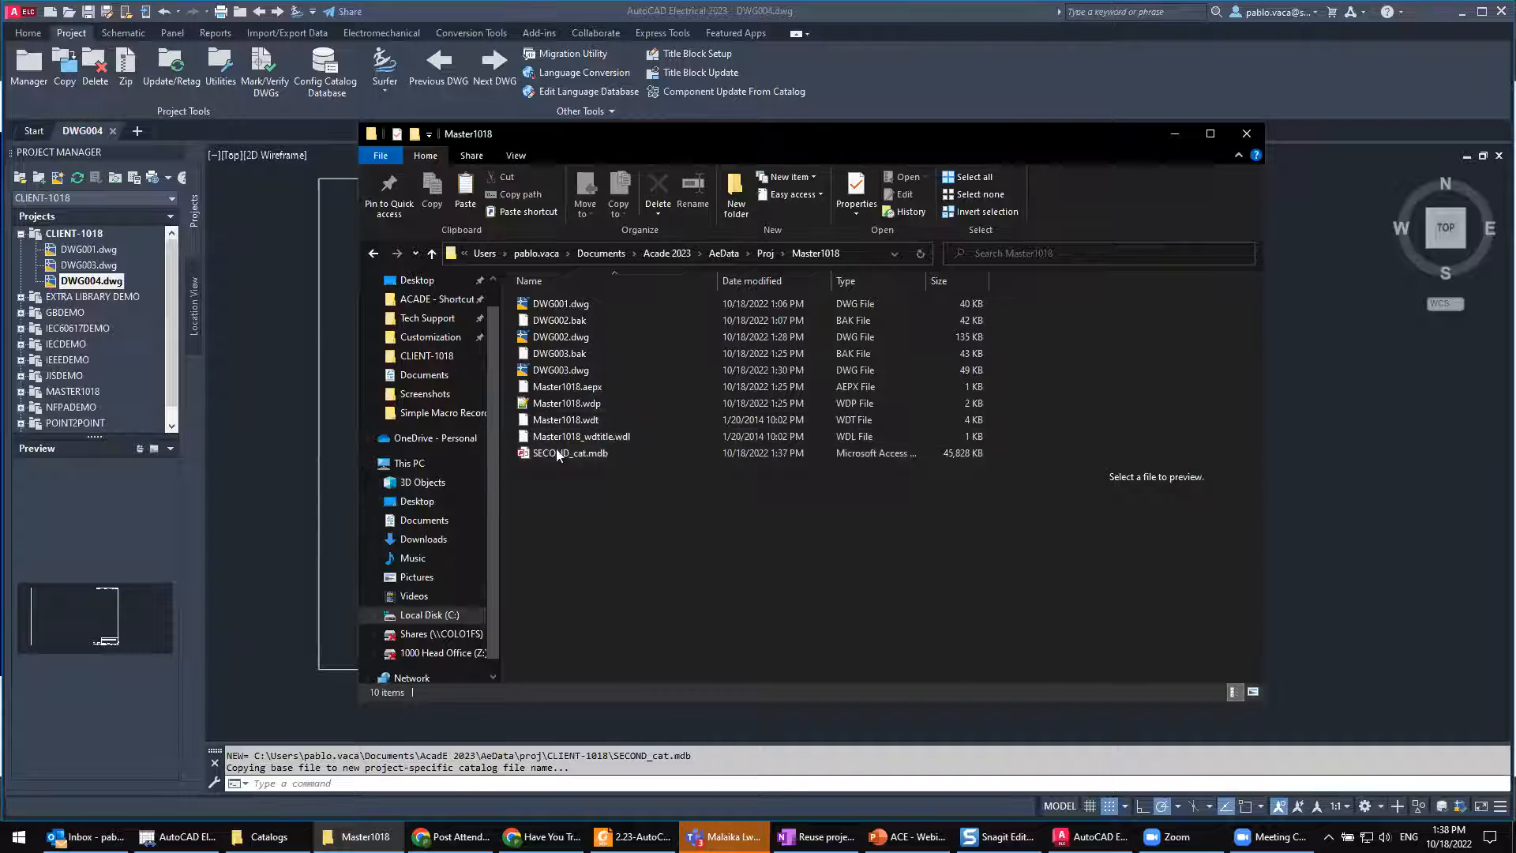
Step: Return to AutoCAD Electrical, make MASTER1018 the active project and expand its drawing list
left_click(928, 14)
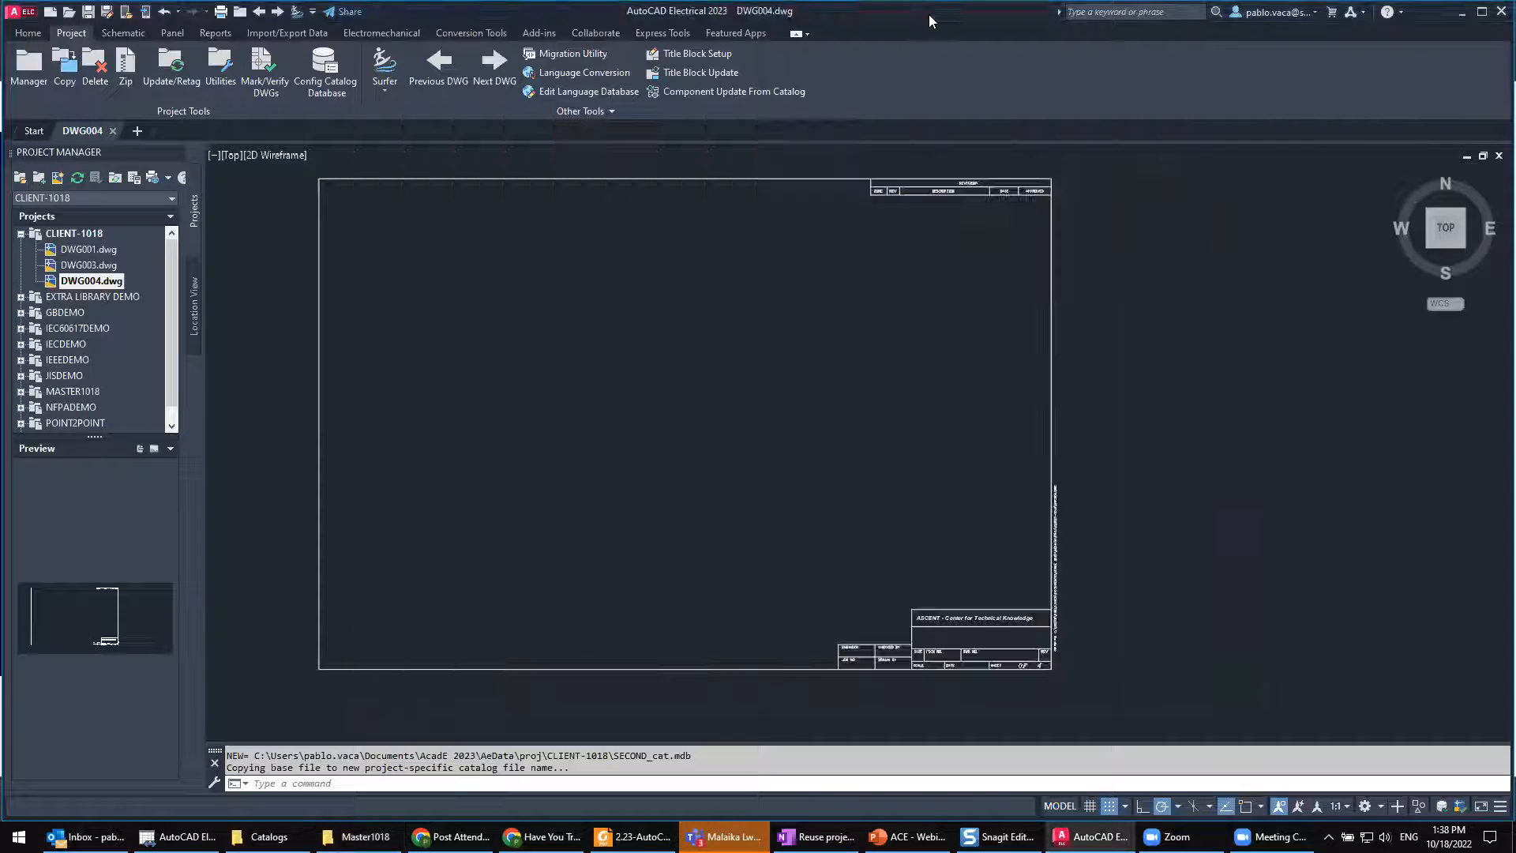
left_click(20, 234)
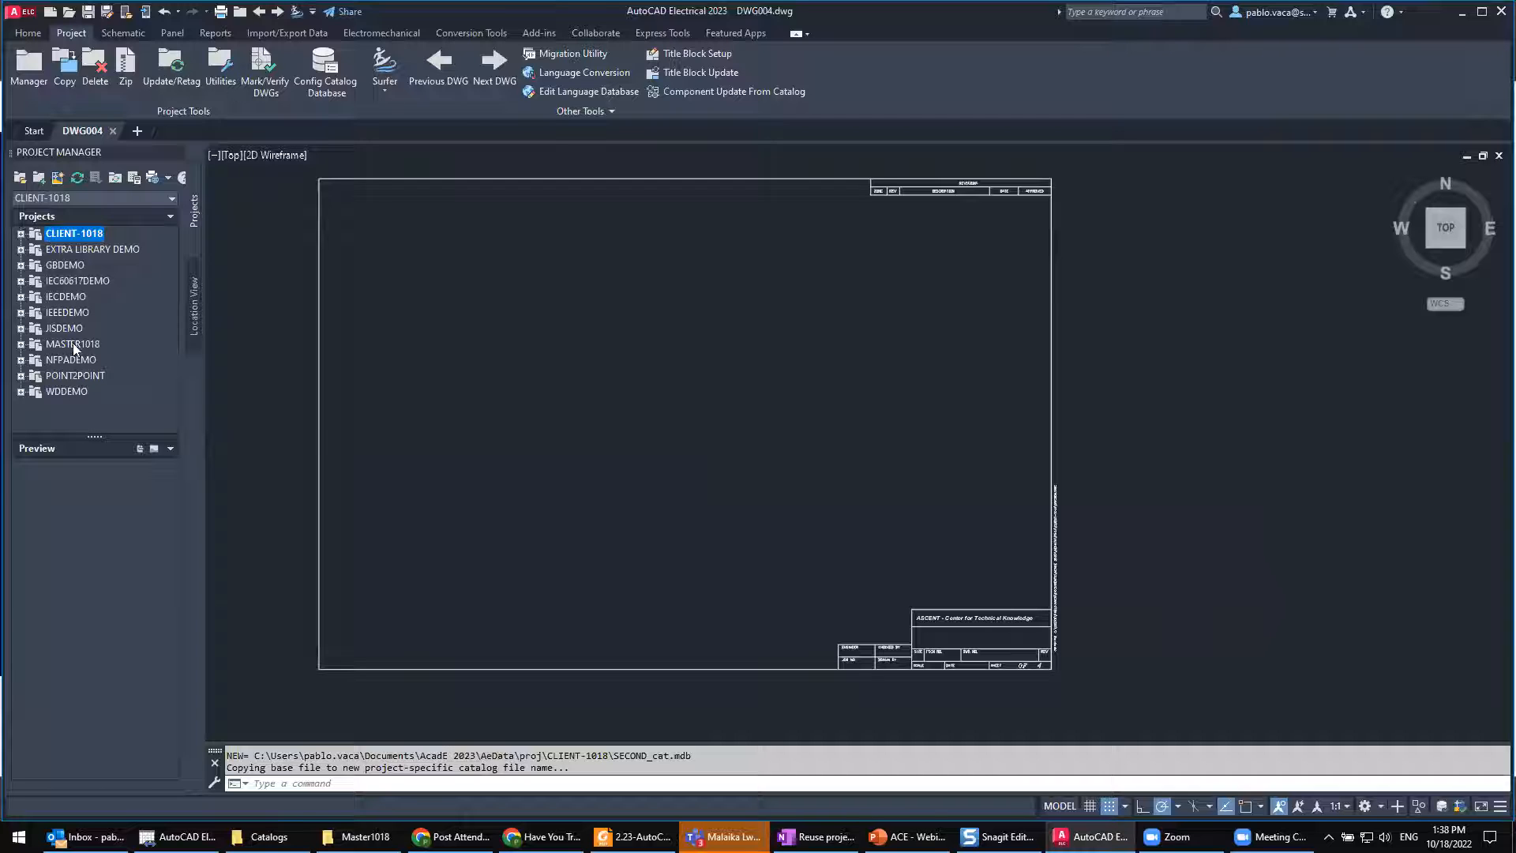
right_click(81, 346)
left_click(104, 351)
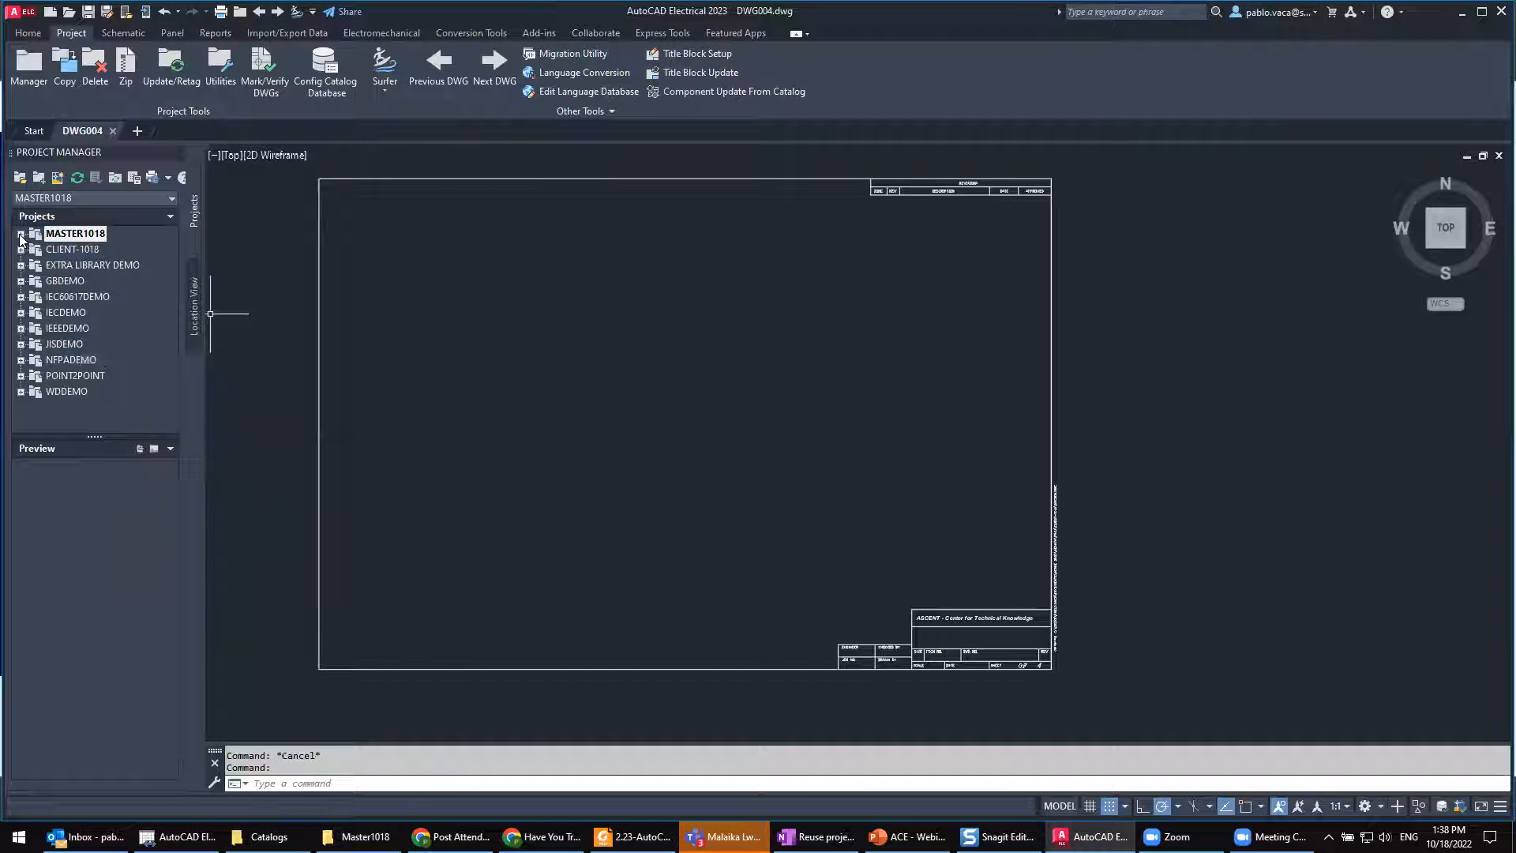
left_click(21, 234)
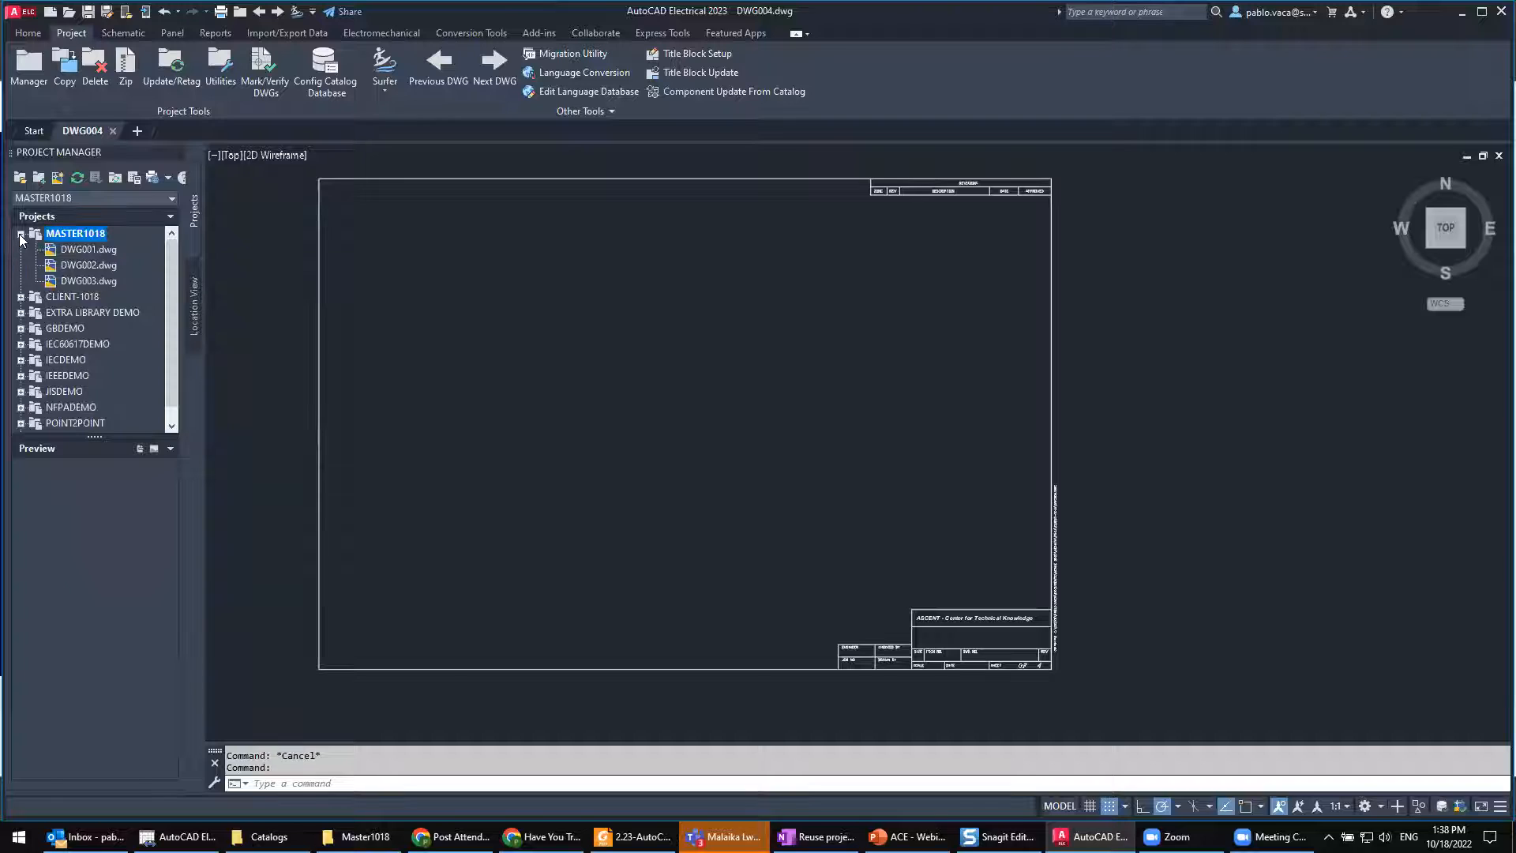
Step: Open the MASTER1018 project properties and choose to define a secondary catalog lookup file for the project
right_click(81, 233)
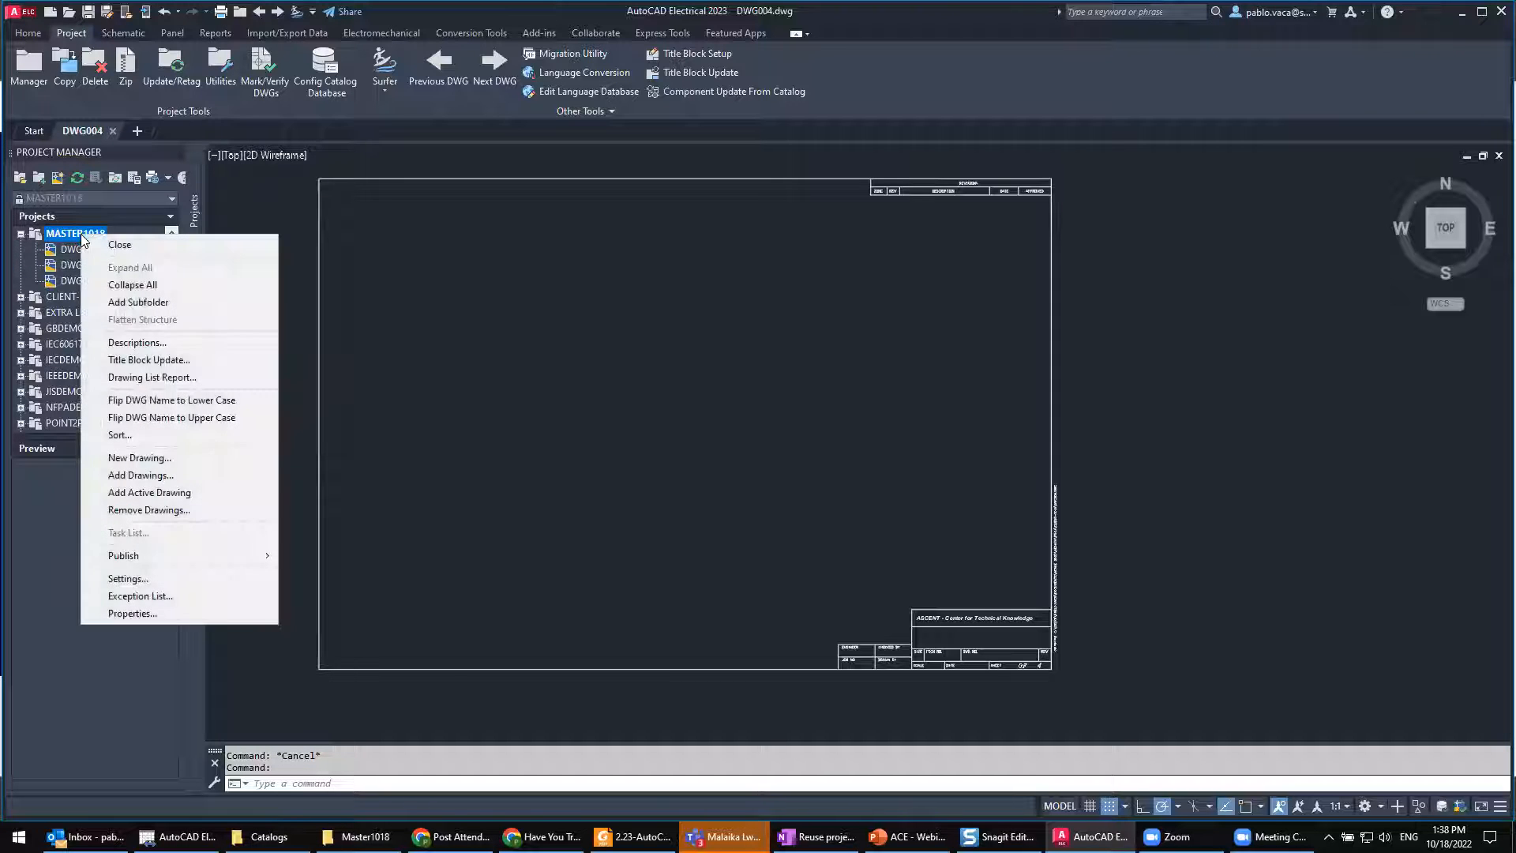
left_click(199, 621)
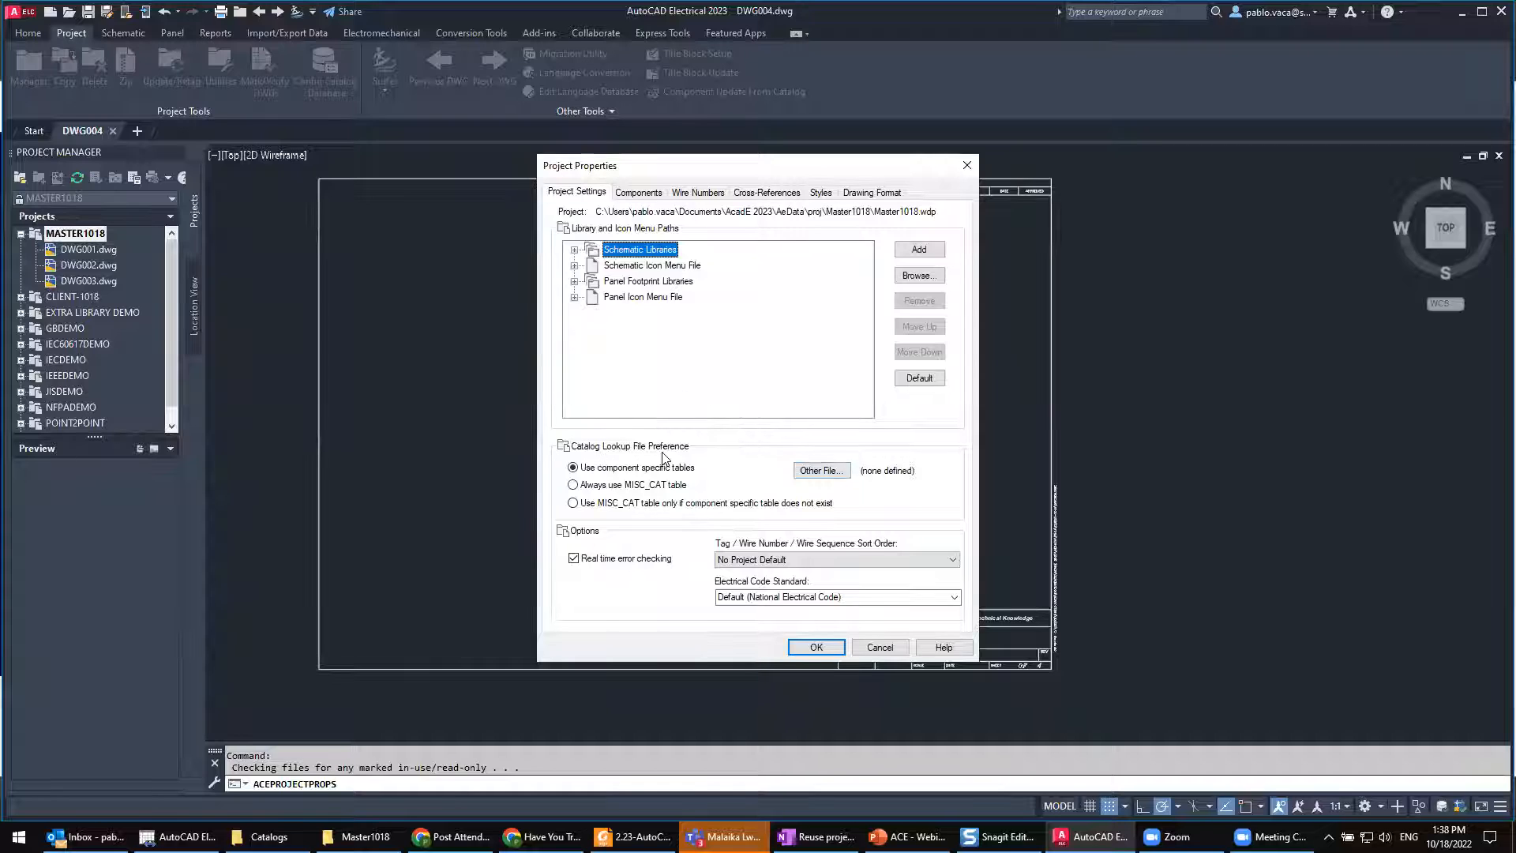
left_click(819, 470)
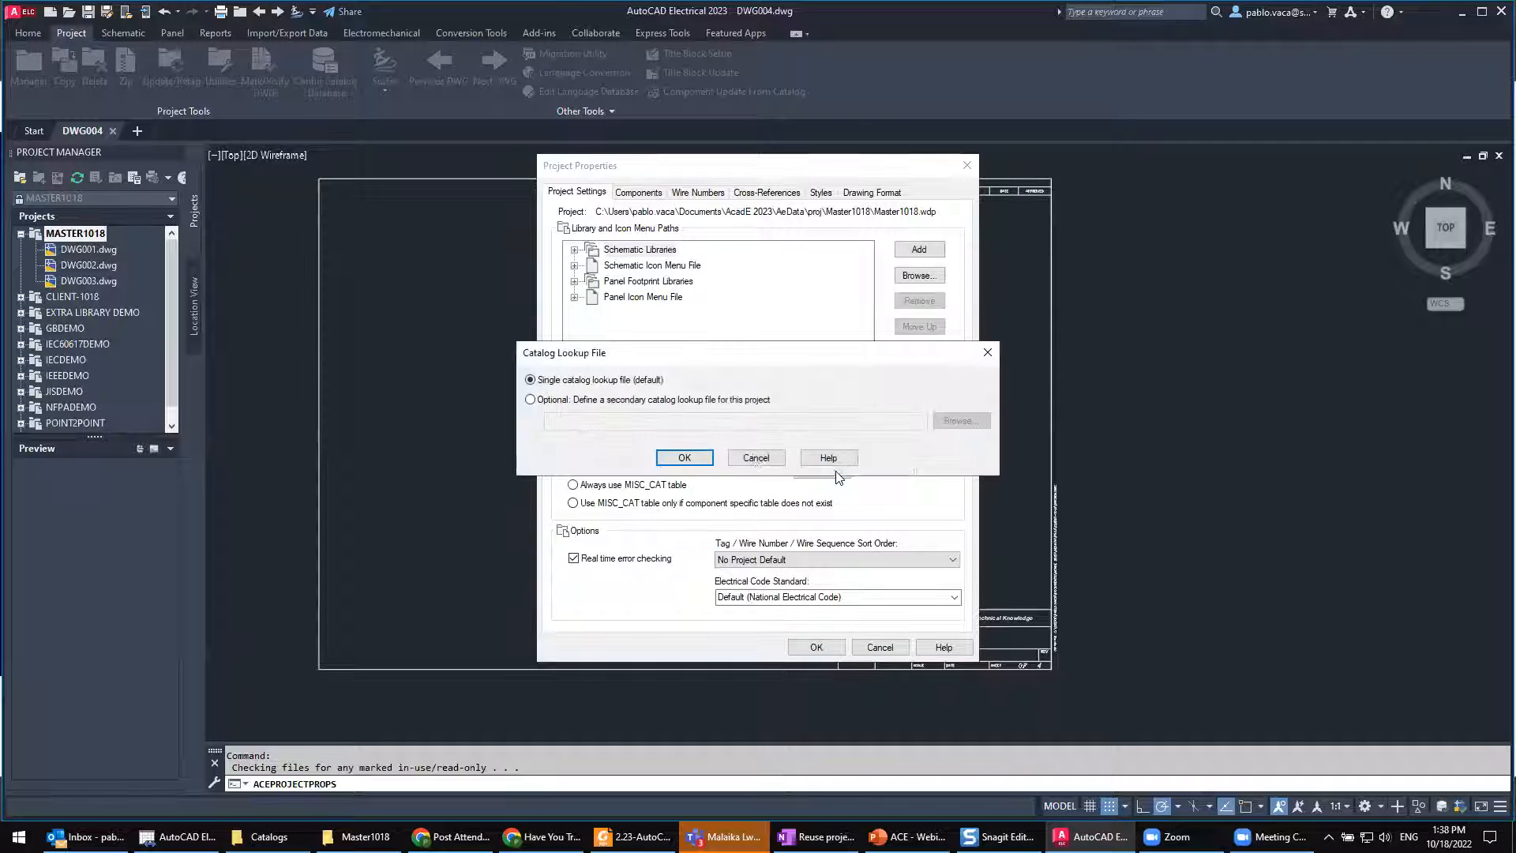
left_click(605, 401)
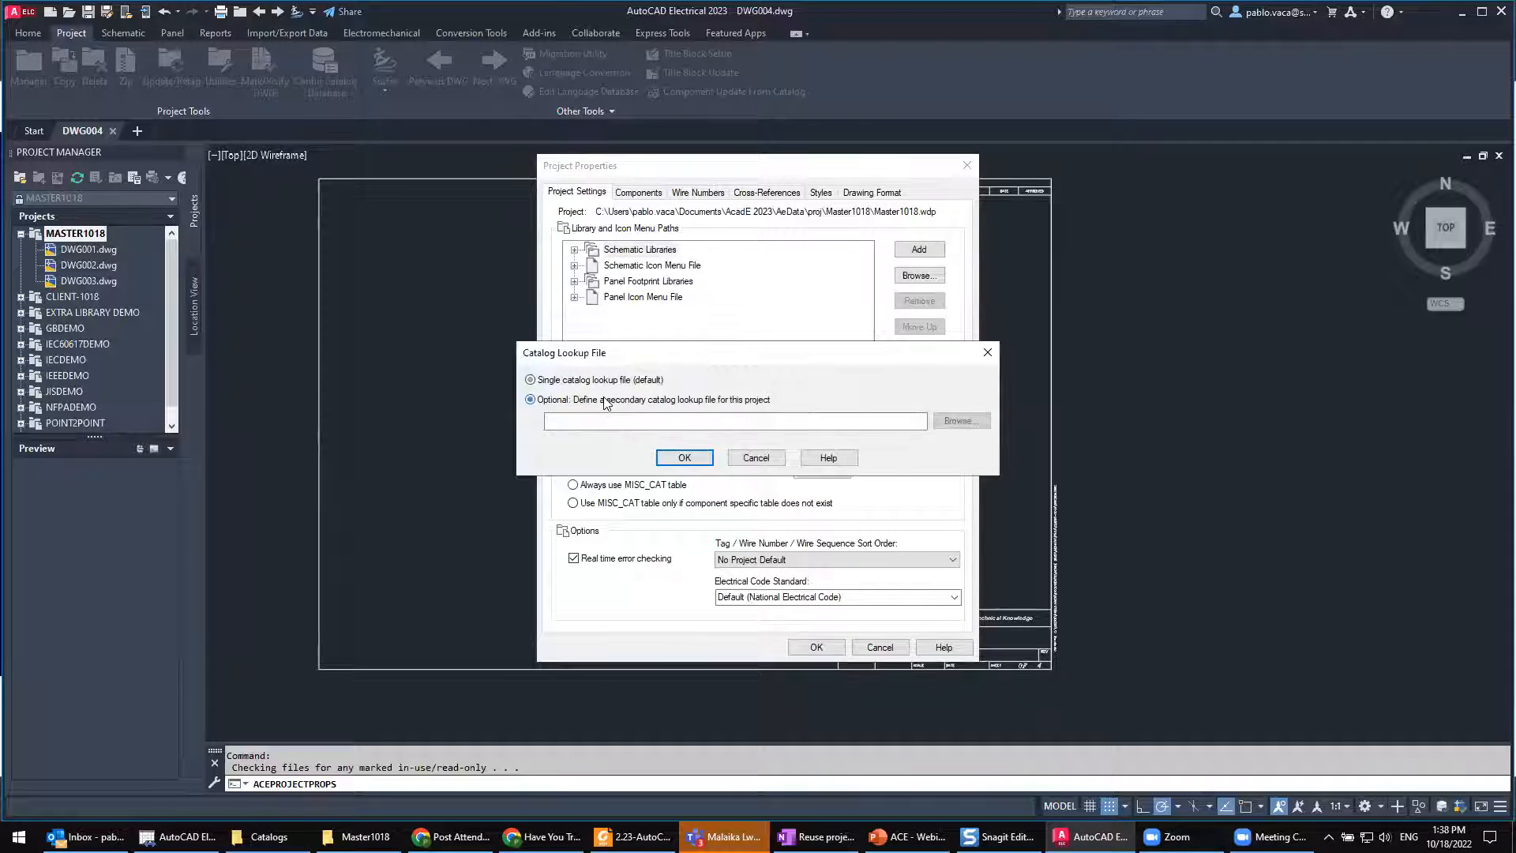
Step: Assign SECOND_cat.mdb from the Master1018 folder as the secondary catalog lookup file and accept the project properties
left_click(958, 426)
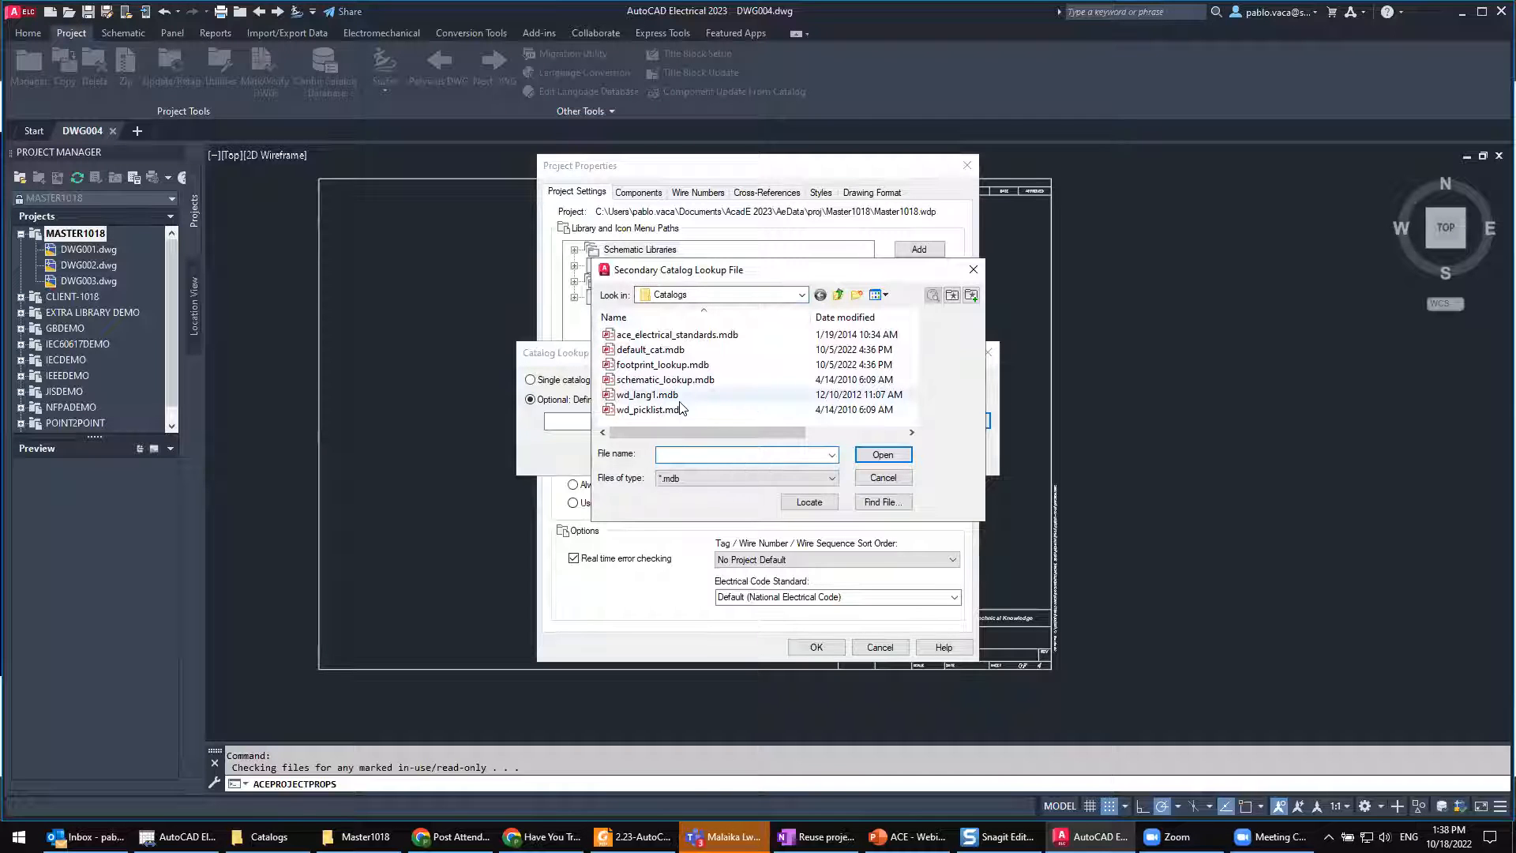
left_click(802, 295)
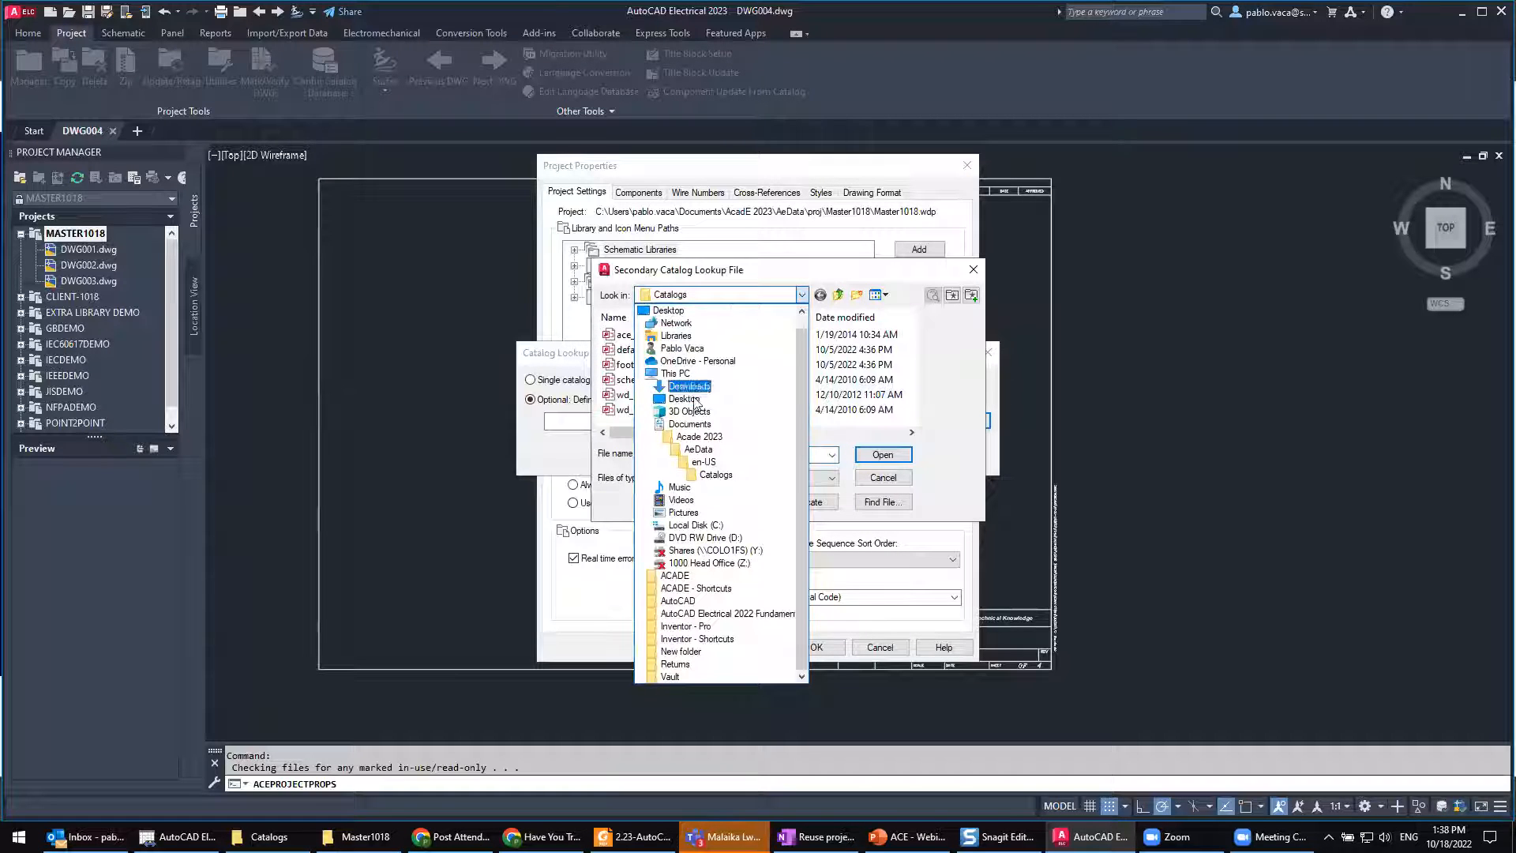
left_click(705, 462)
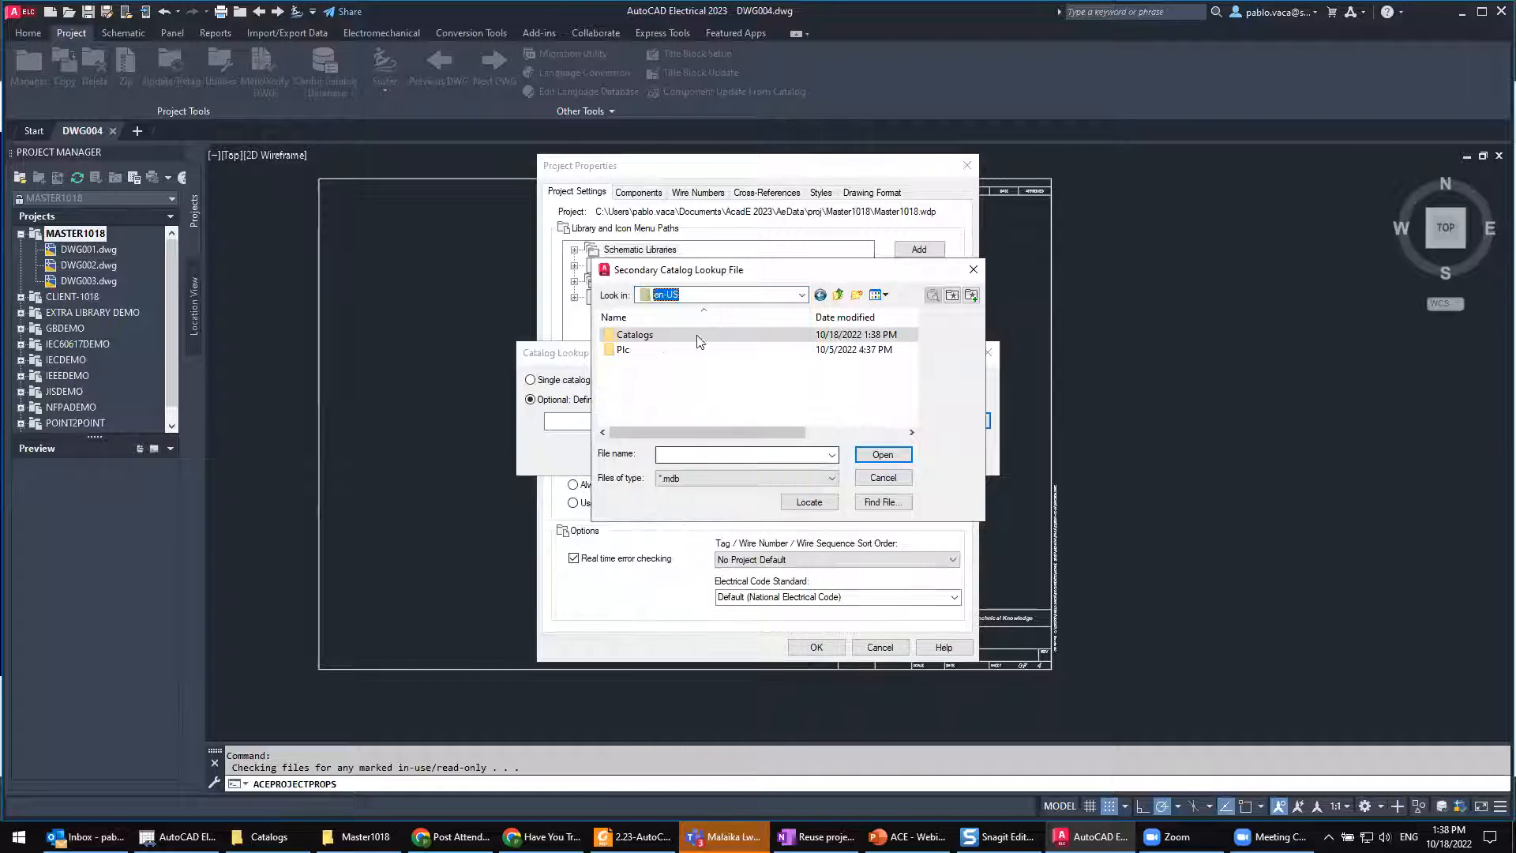
left_click(837, 294)
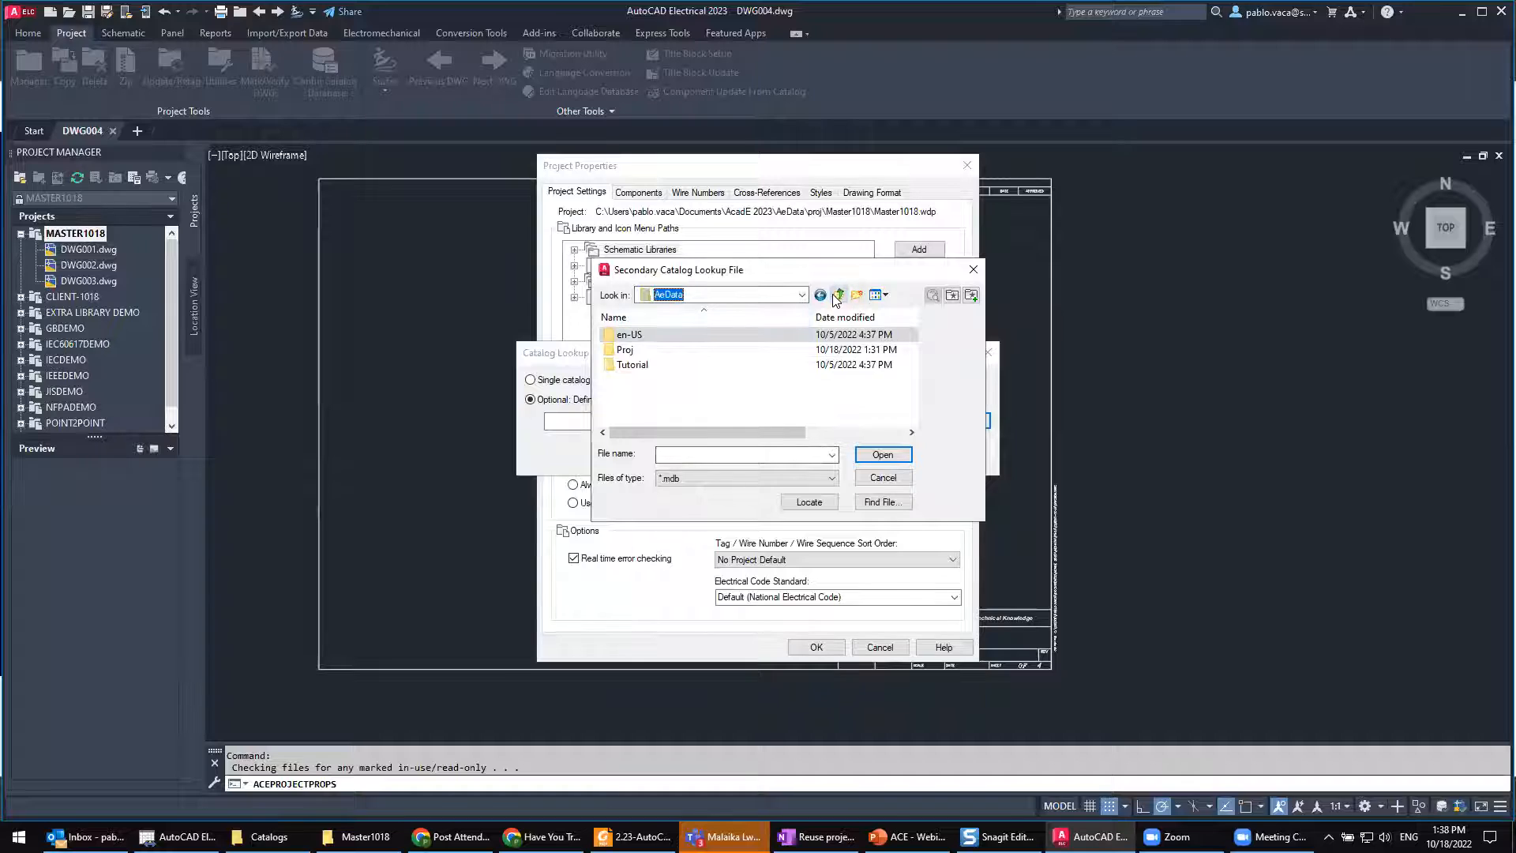
double_click(620, 352)
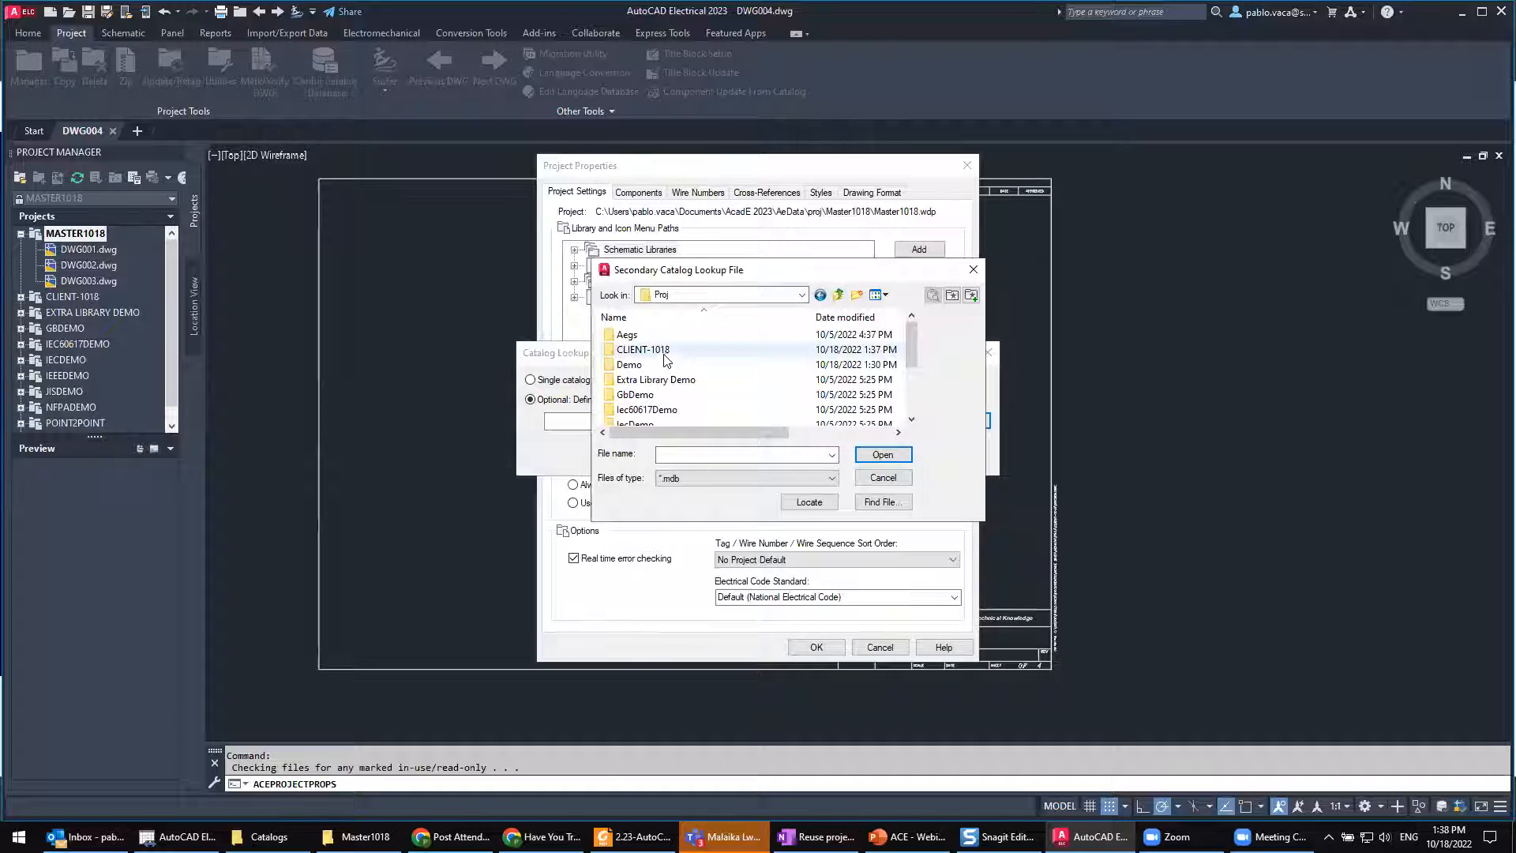
scroll(677, 364, "down", 2)
double_click(667, 380)
left_click(670, 337)
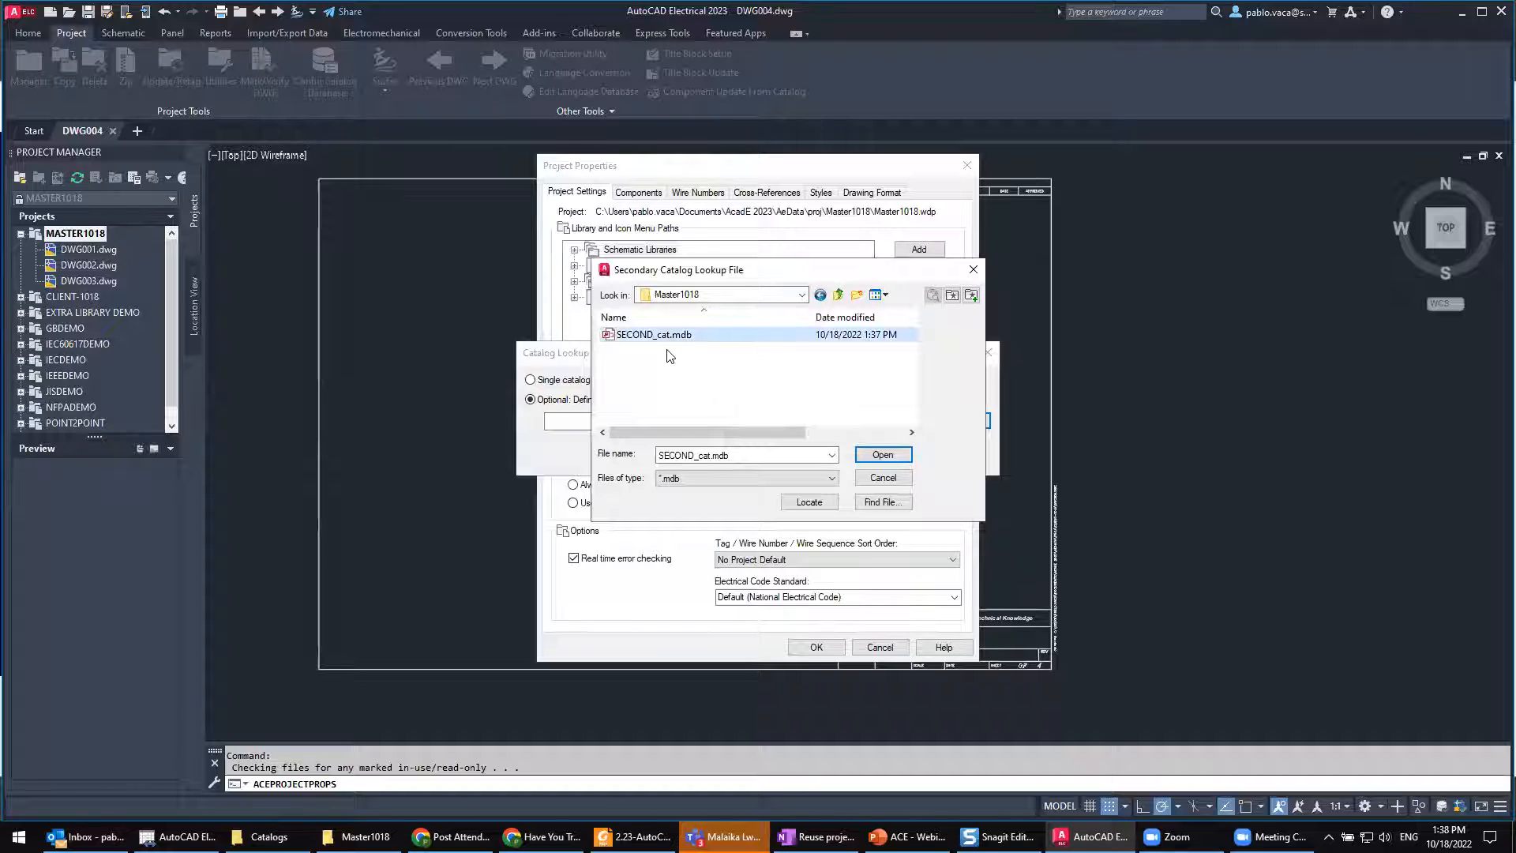
left_click(874, 454)
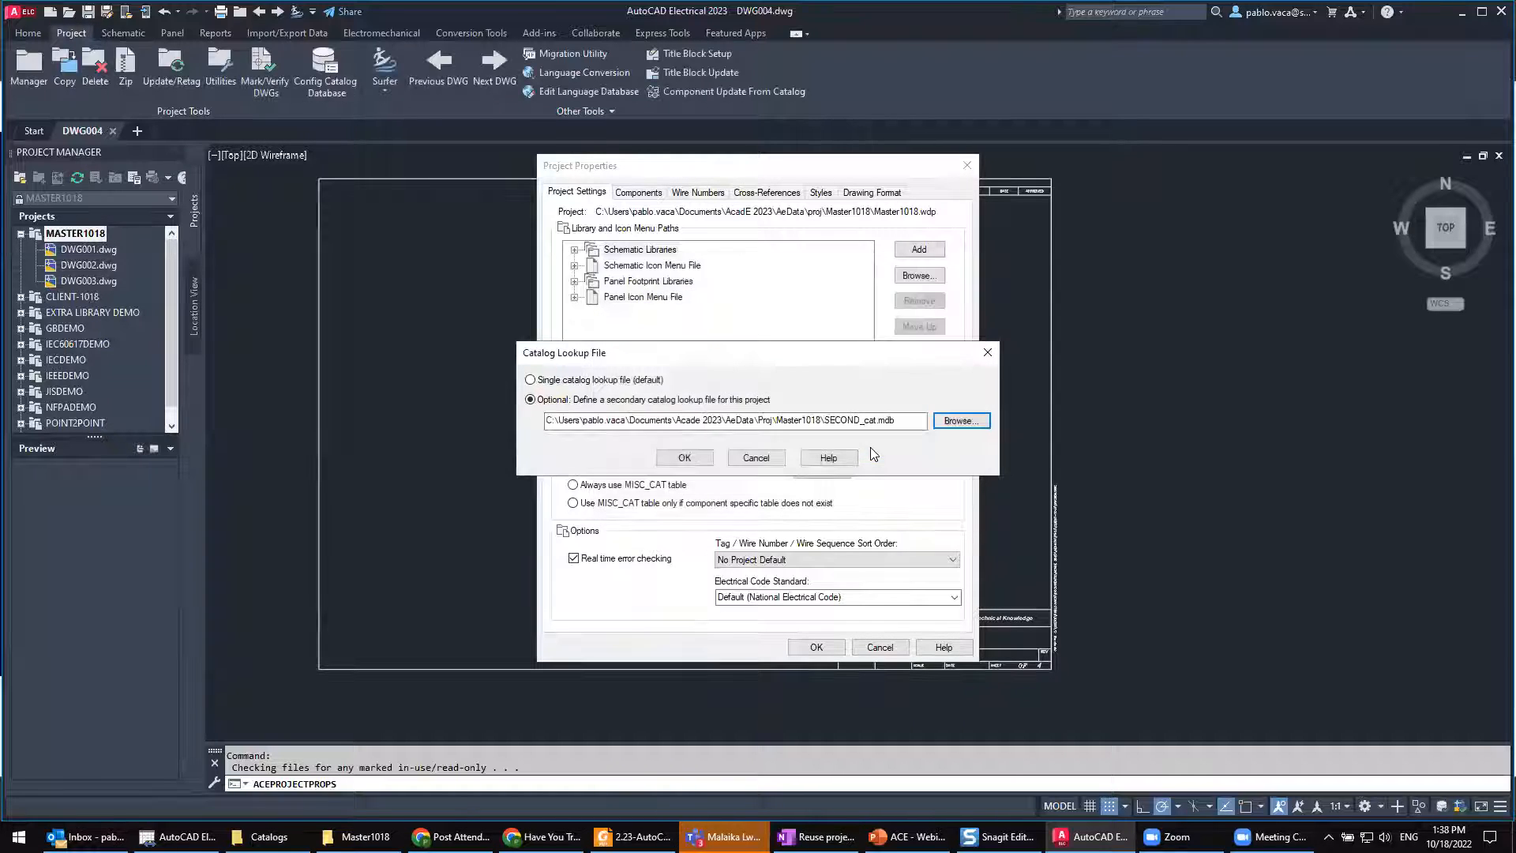
left_click(694, 461)
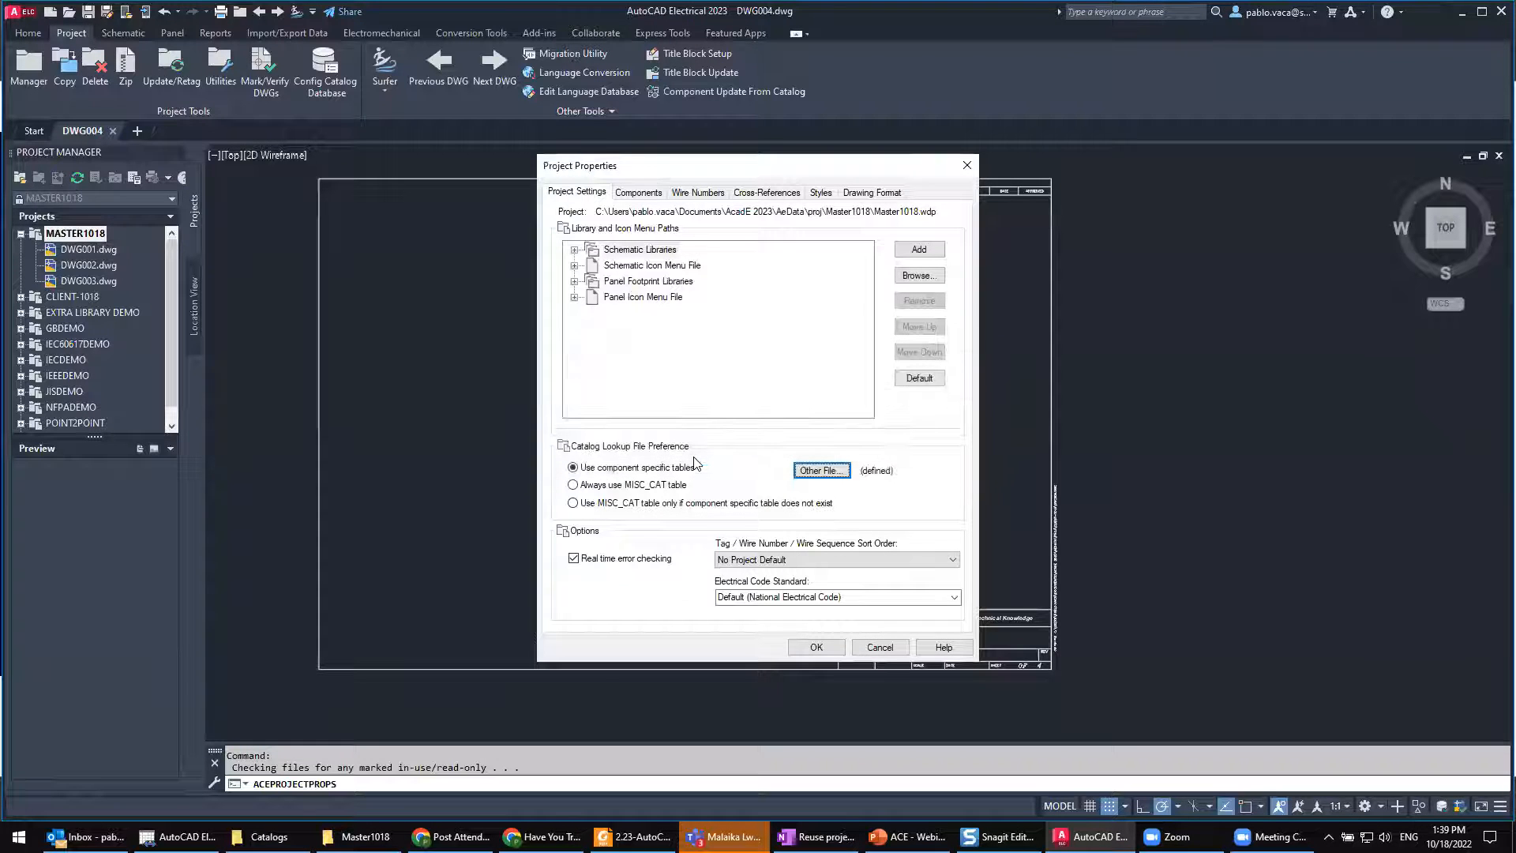
left_click(816, 647)
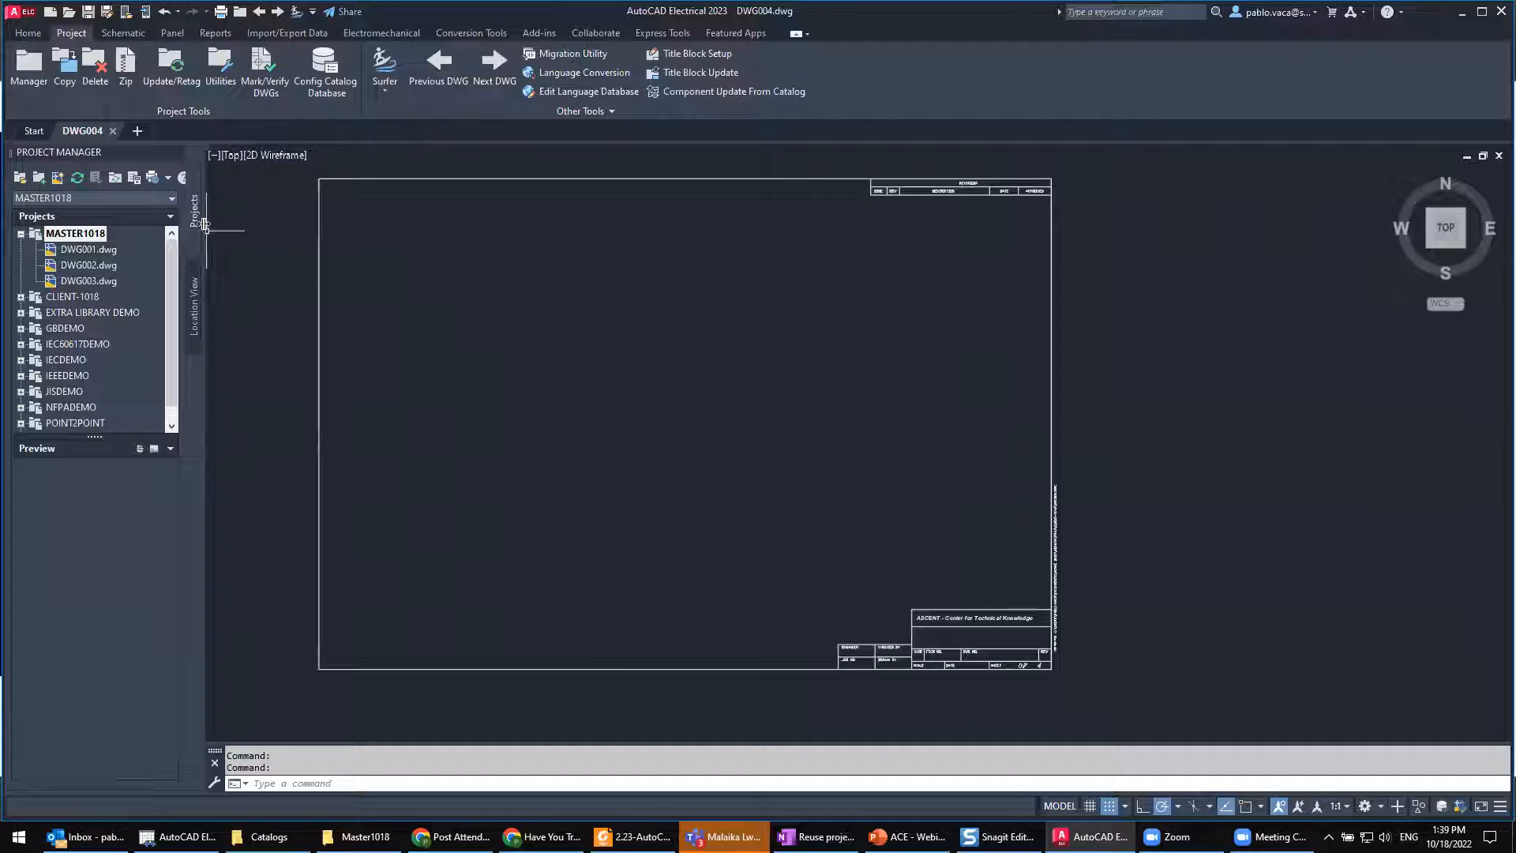
Step: Open the Catalog Browser and search the Primary database for all AM (Ammeters) entries
left_click(120, 36)
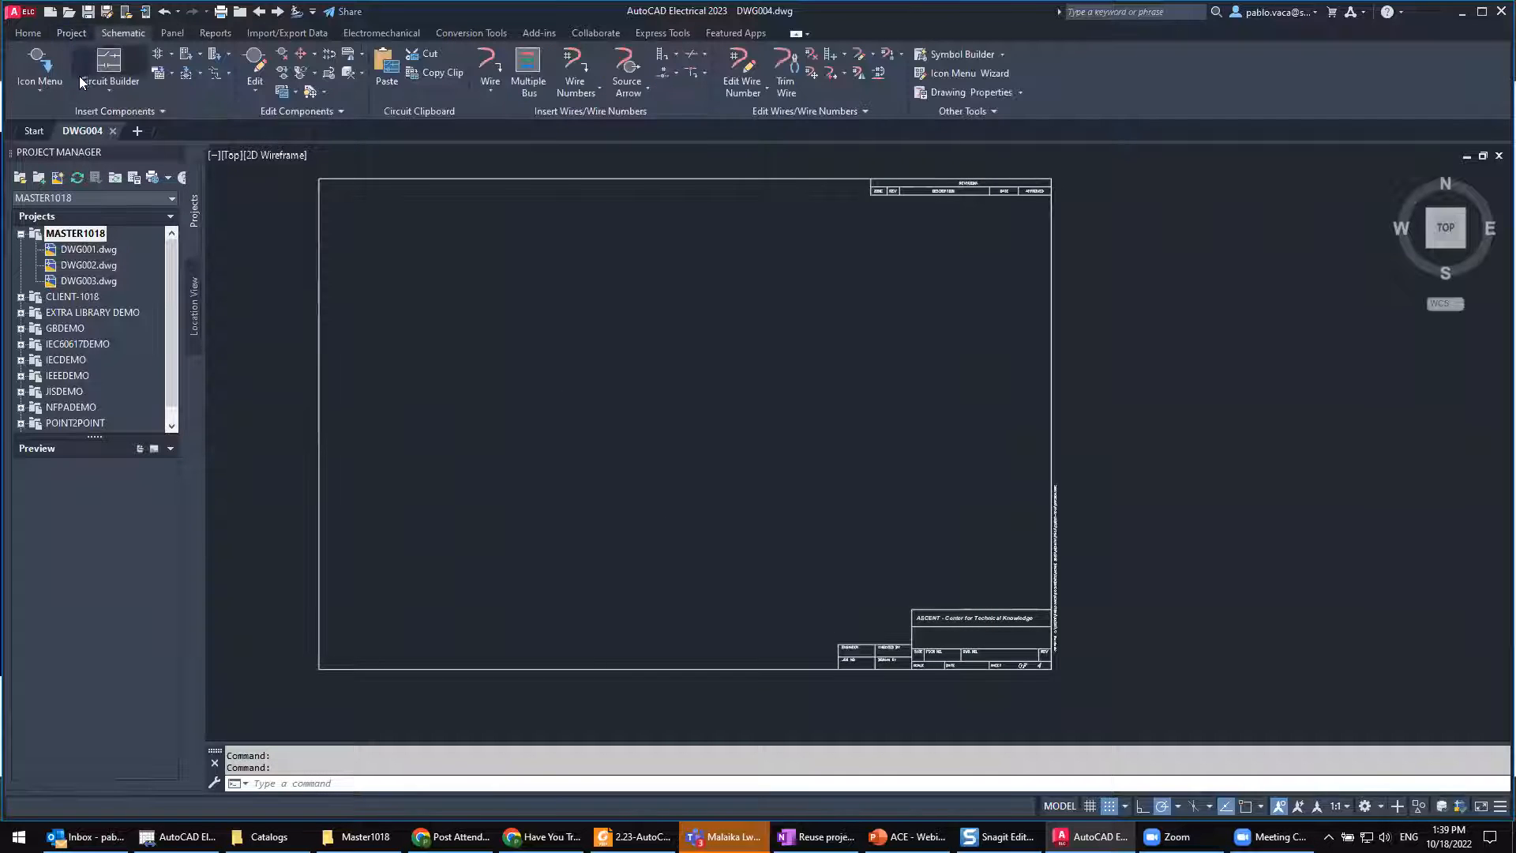
left_click(39, 88)
left_click(76, 146)
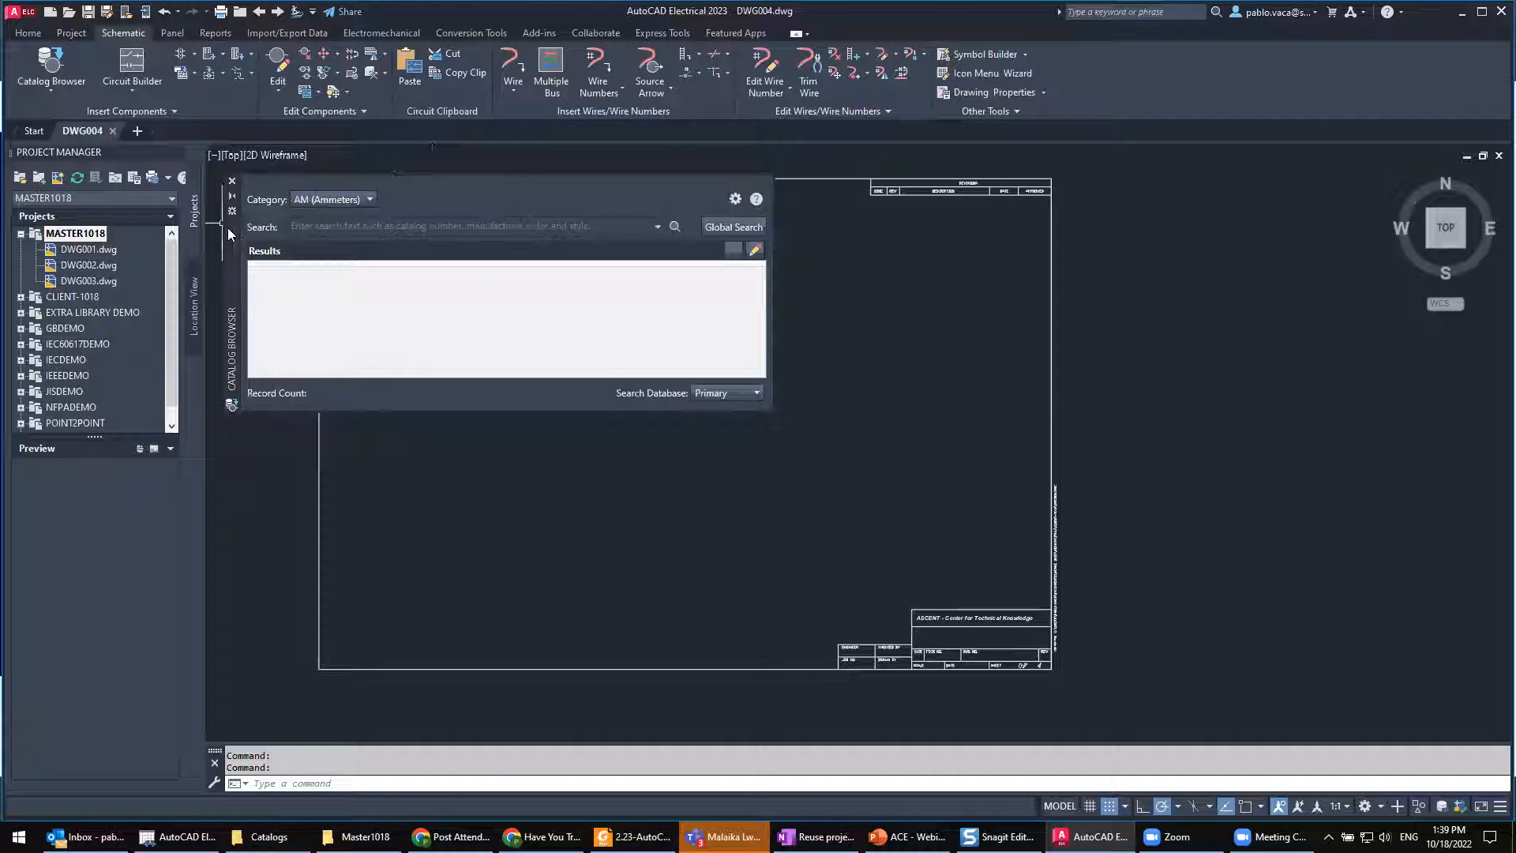
left_click_drag(228, 226, 408, 268)
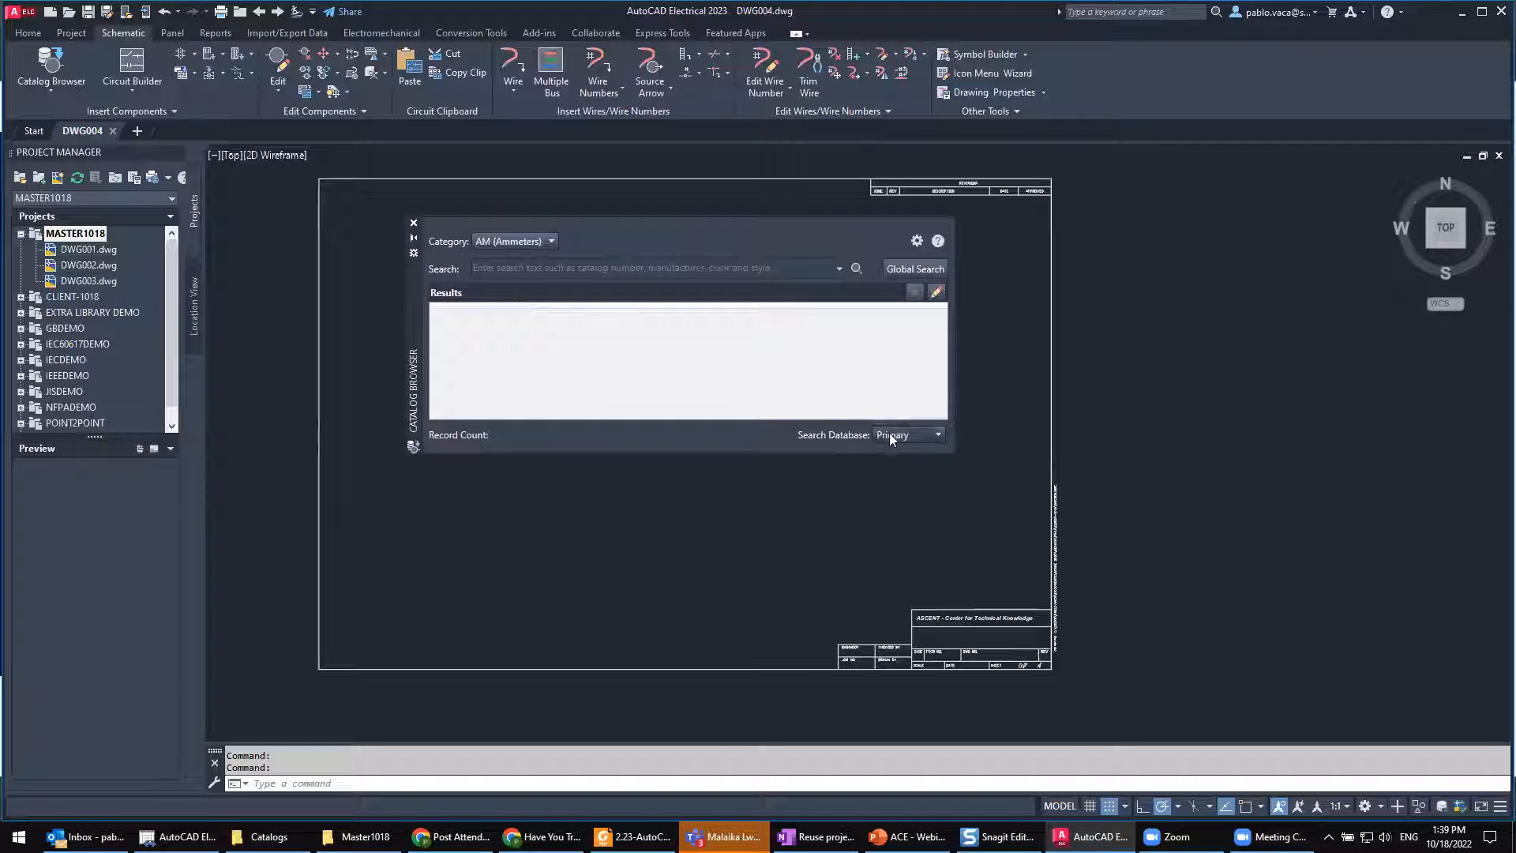
left_click(856, 268)
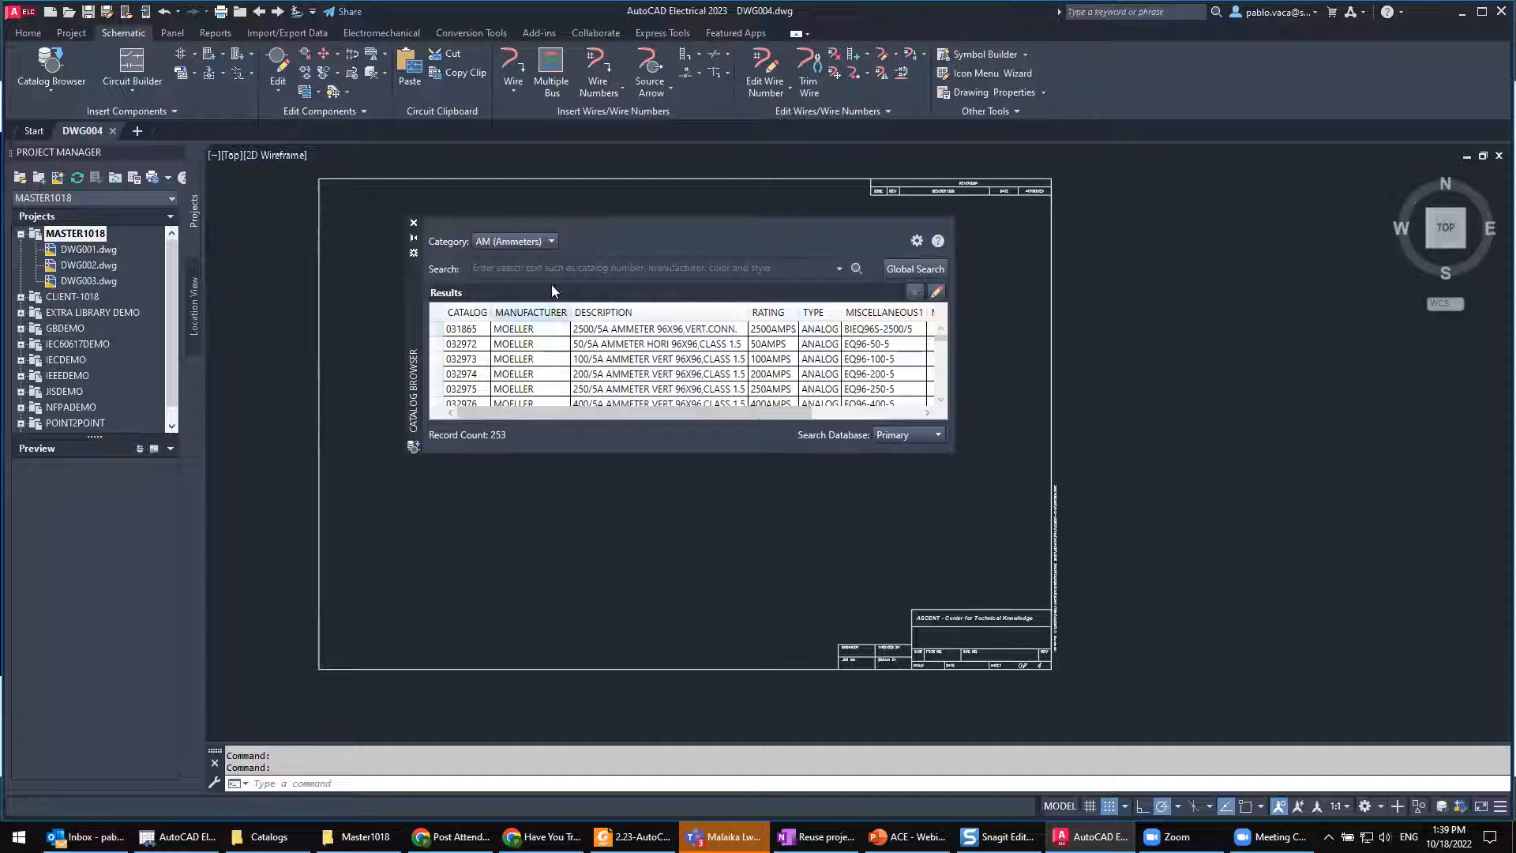
Step: Search the Primary catalog database for all CB (Circuit breakers) entries
left_click(550, 242)
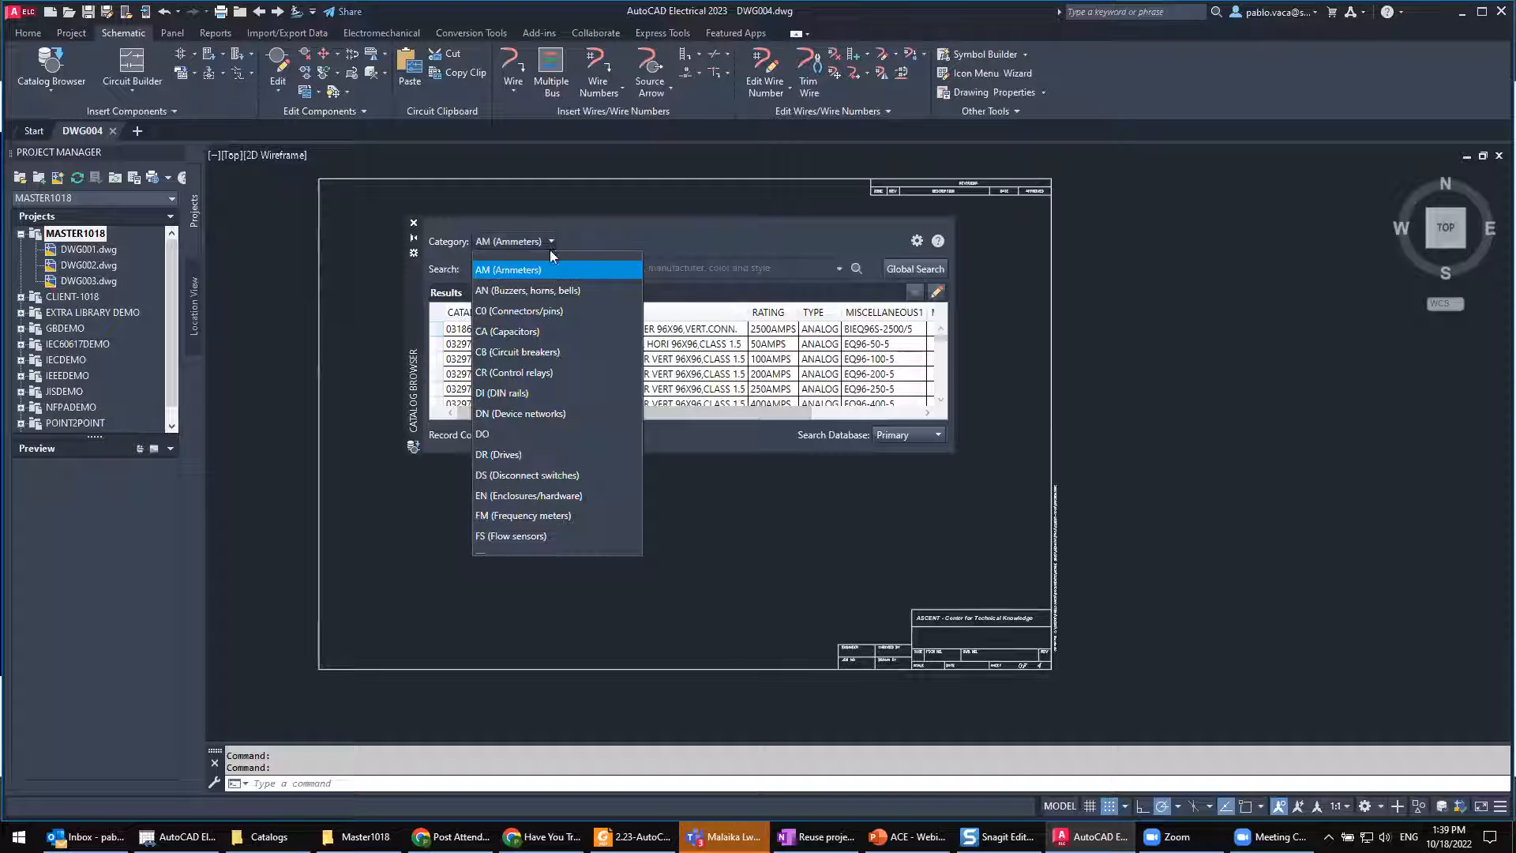
left_click(552, 351)
left_click(856, 269)
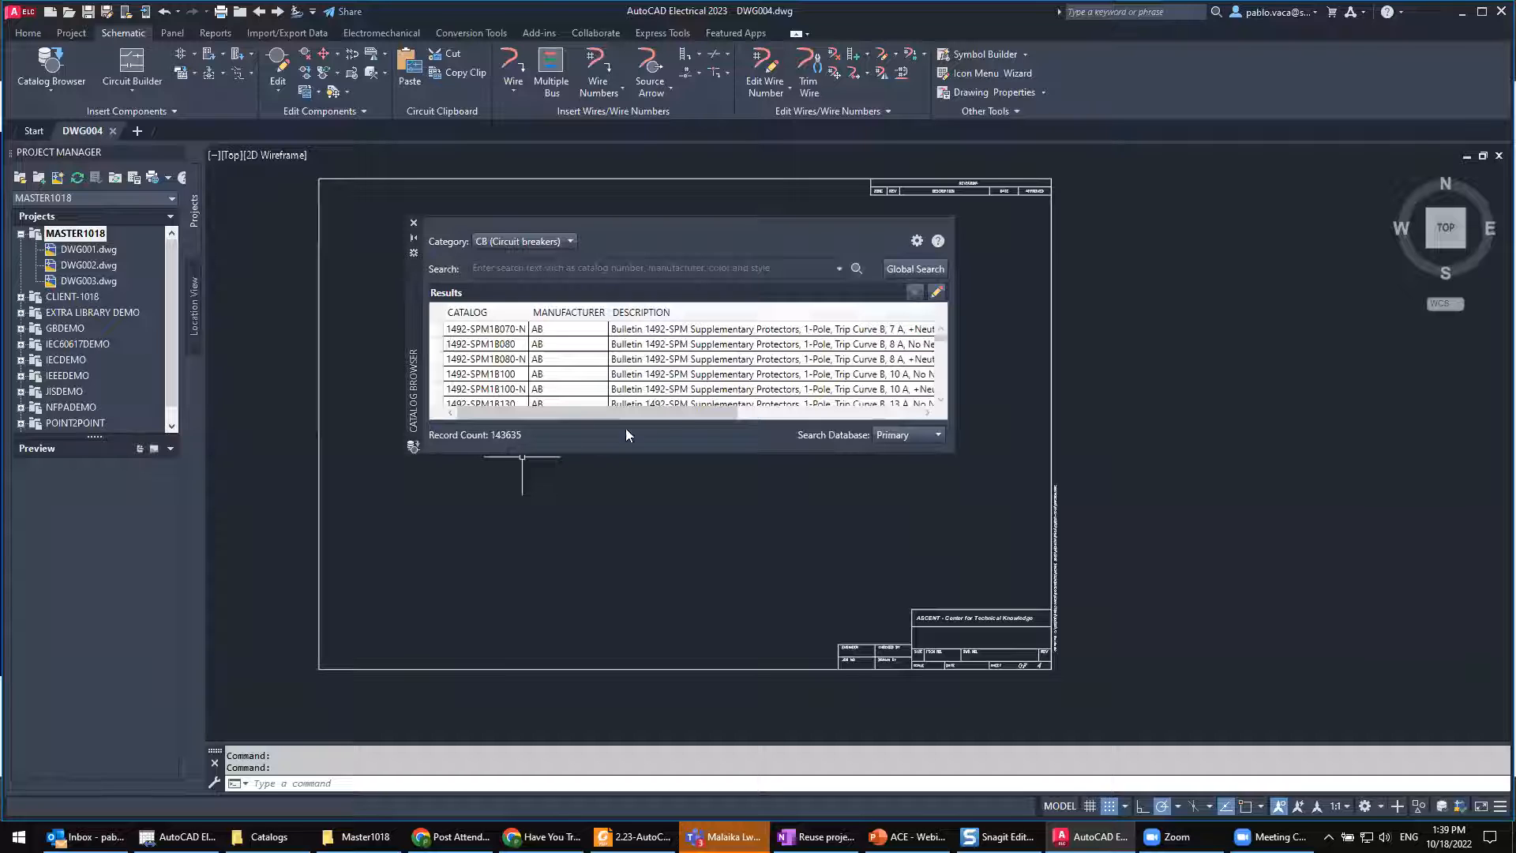
Step: Search the Secondary catalog database for CB (Circuit breakers) entries and close the Catalog Browser
left_click(915, 435)
left_click(902, 482)
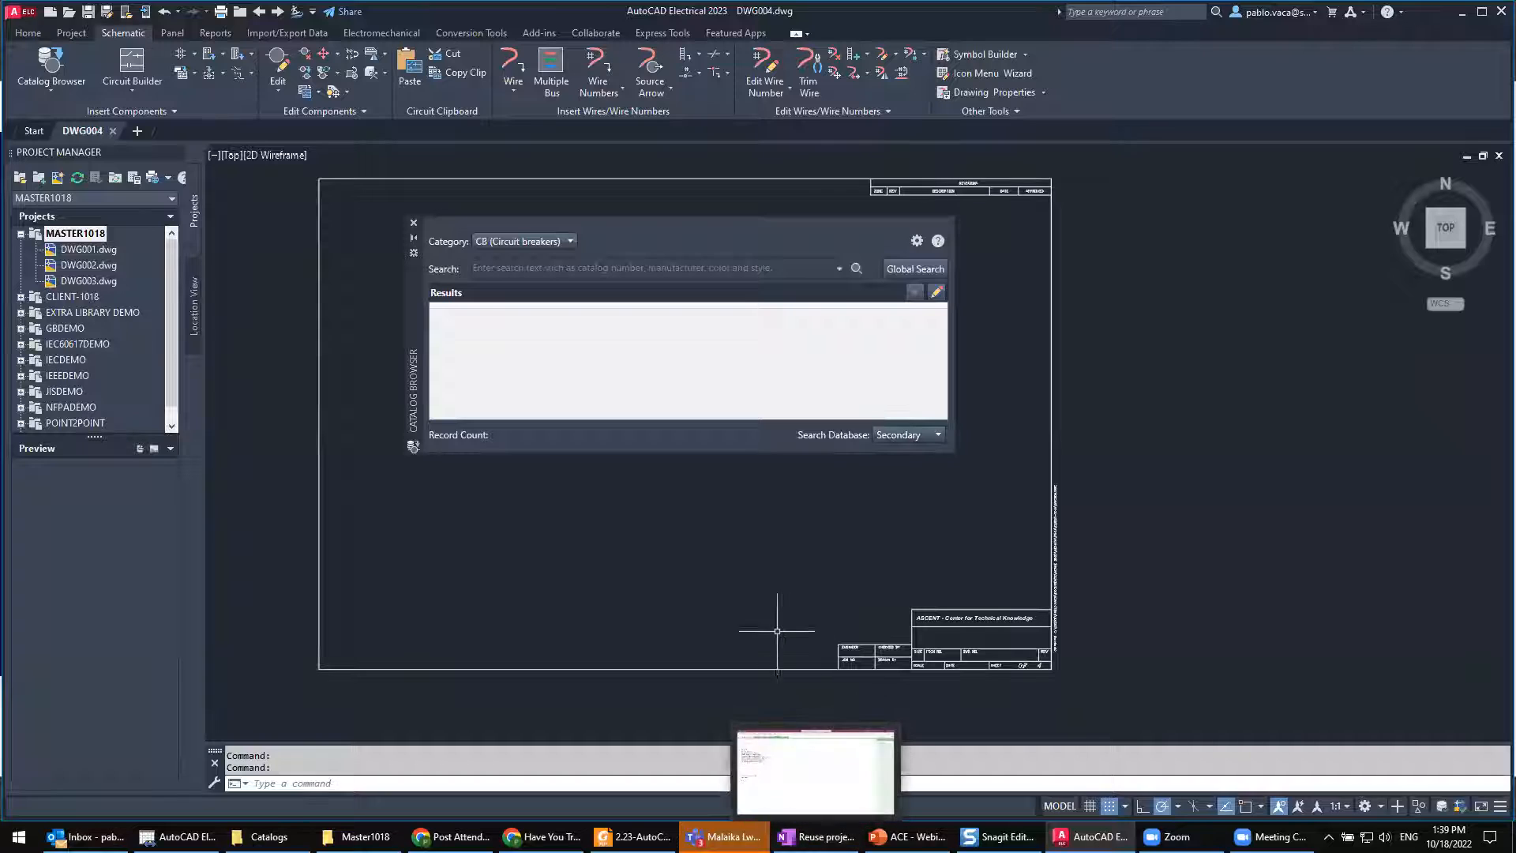
left_click(856, 268)
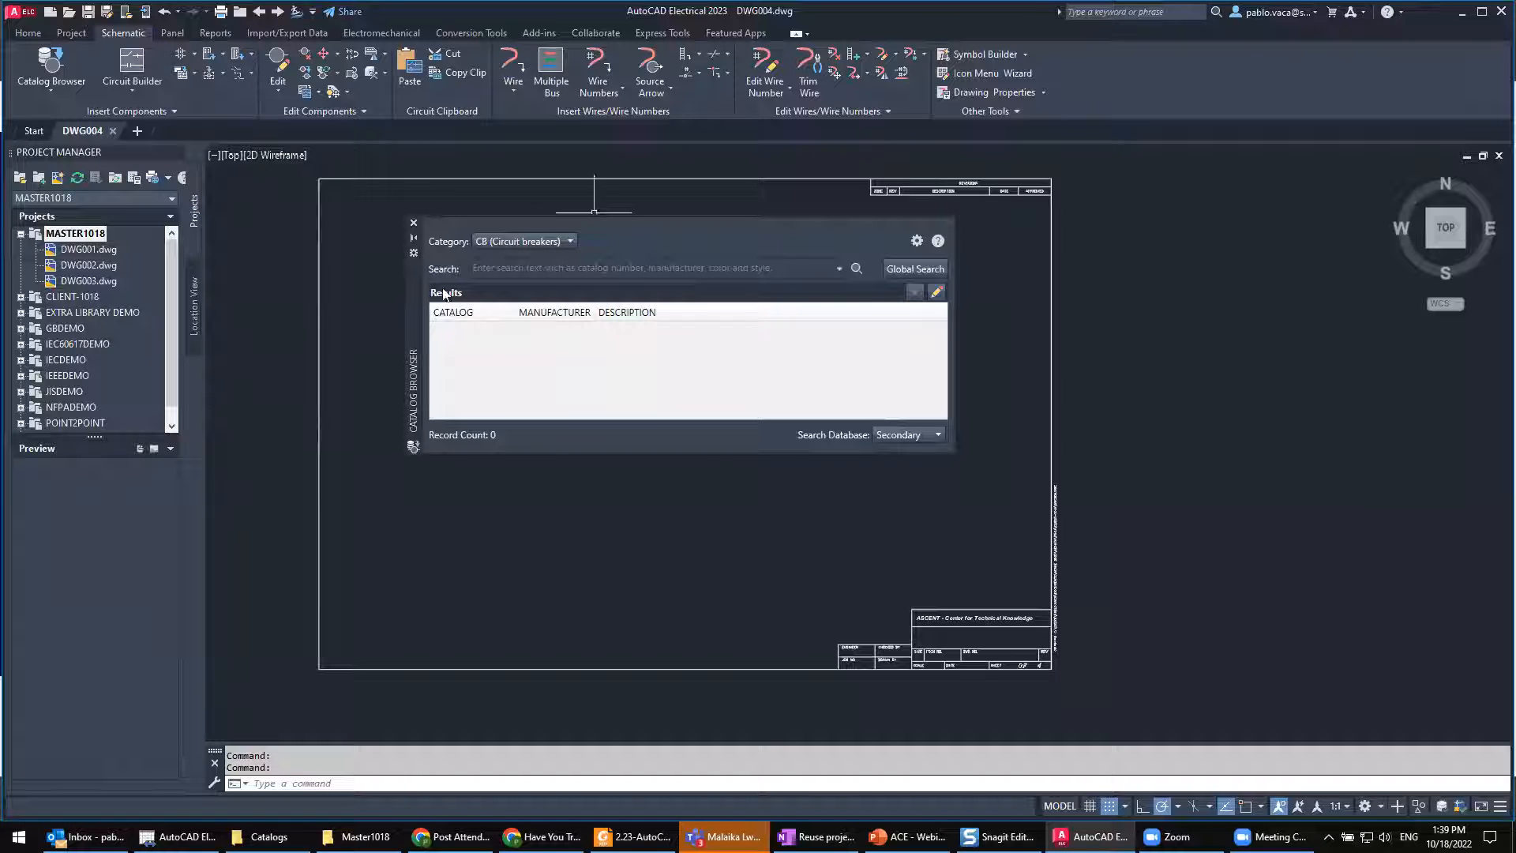
left_click(414, 227)
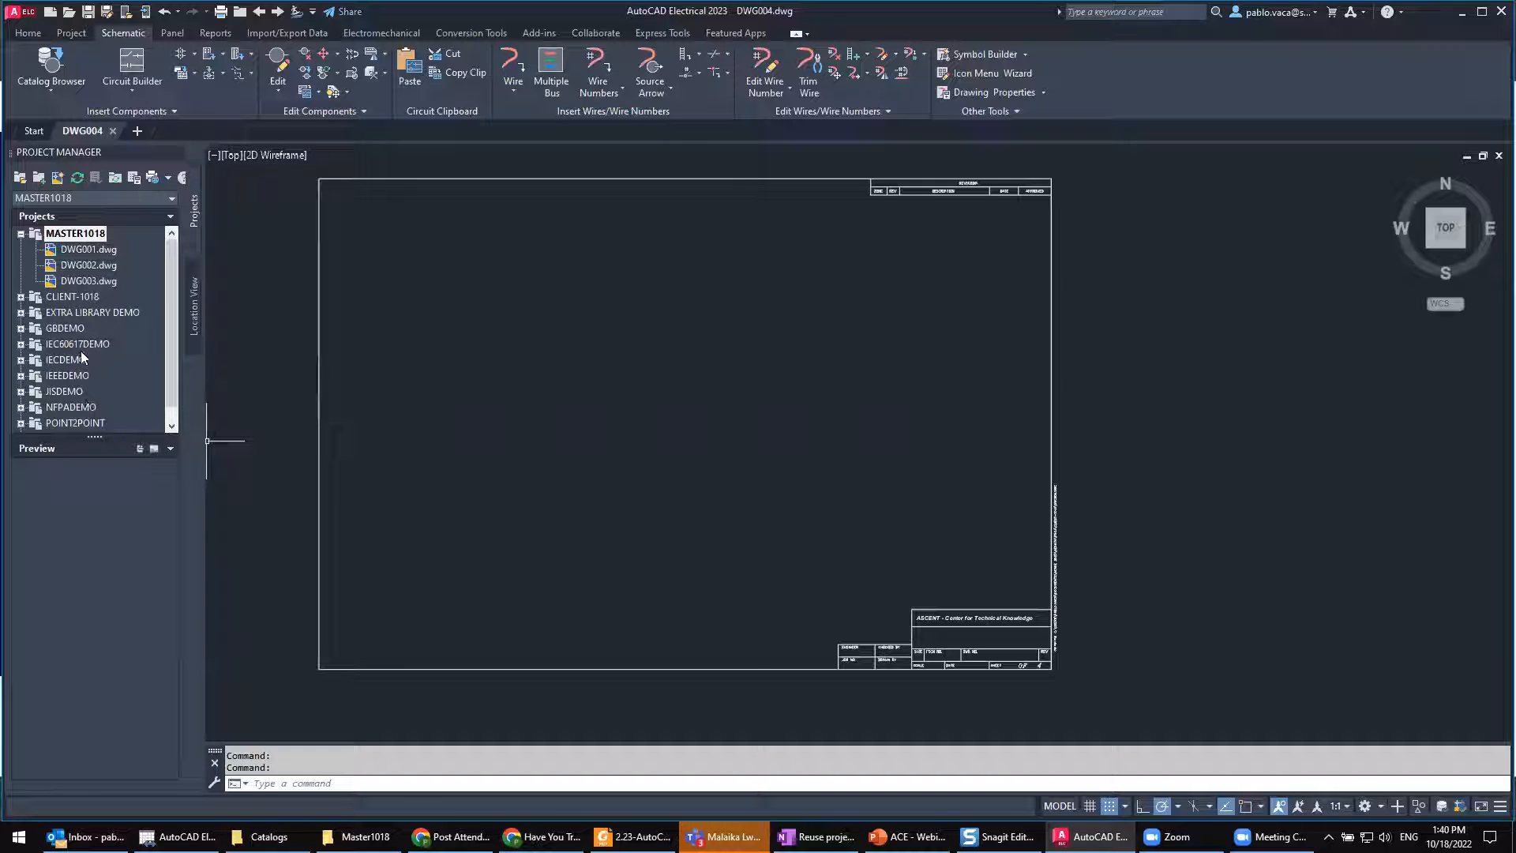
Step: Make NFPADEMO the active project and collapse the MASTER1018 drawing list
scroll(81, 355, "down", 1)
right_click(63, 393)
left_click(78, 401)
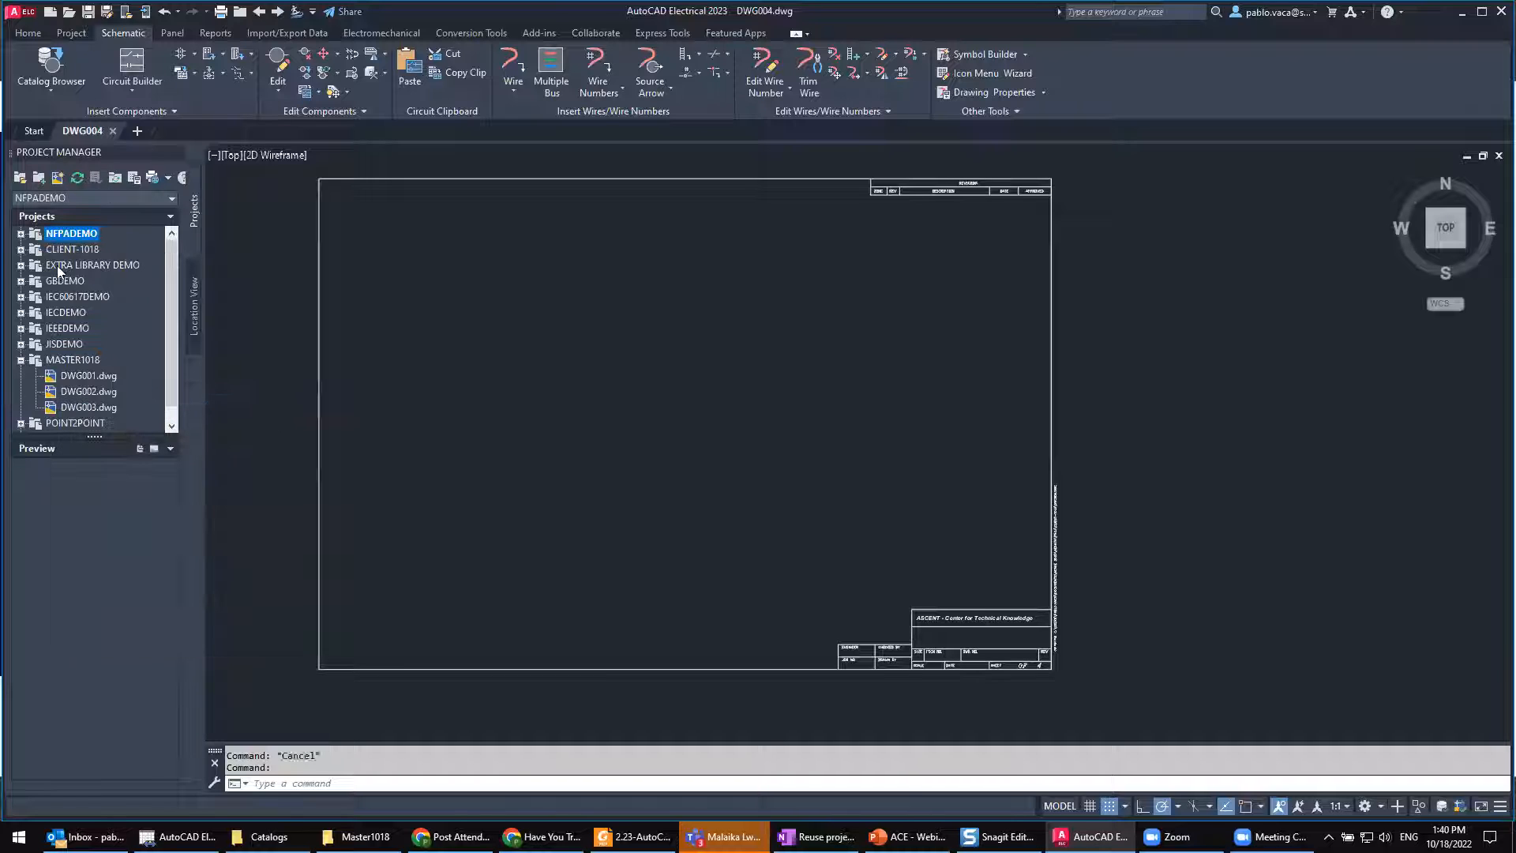
left_click(21, 360)
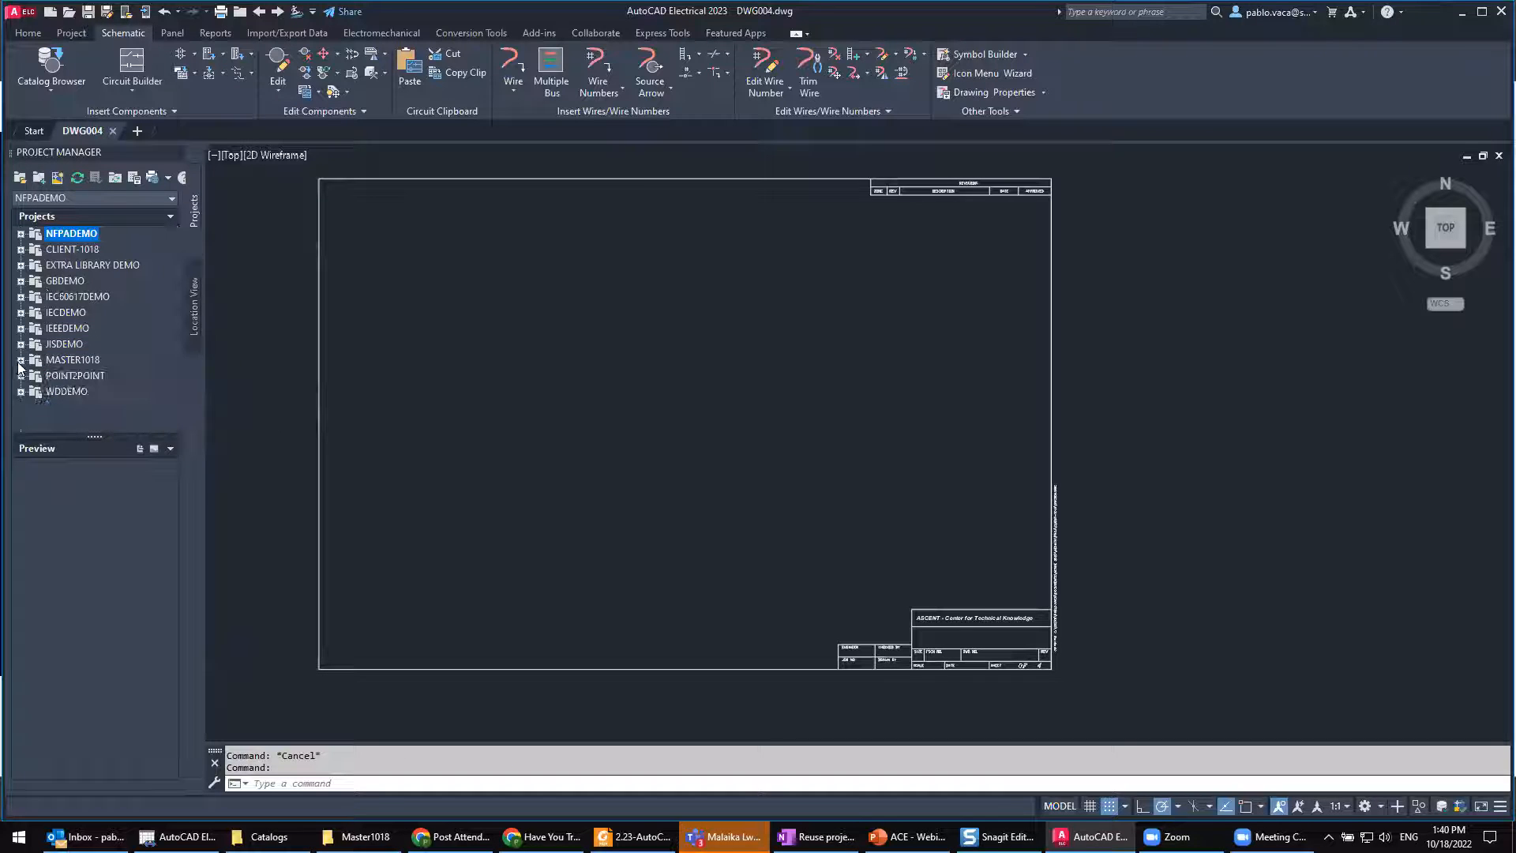
Step: Expand the NFPADEMO project's SCHEMATIC folder and open demo03.dwg
left_click(21, 234)
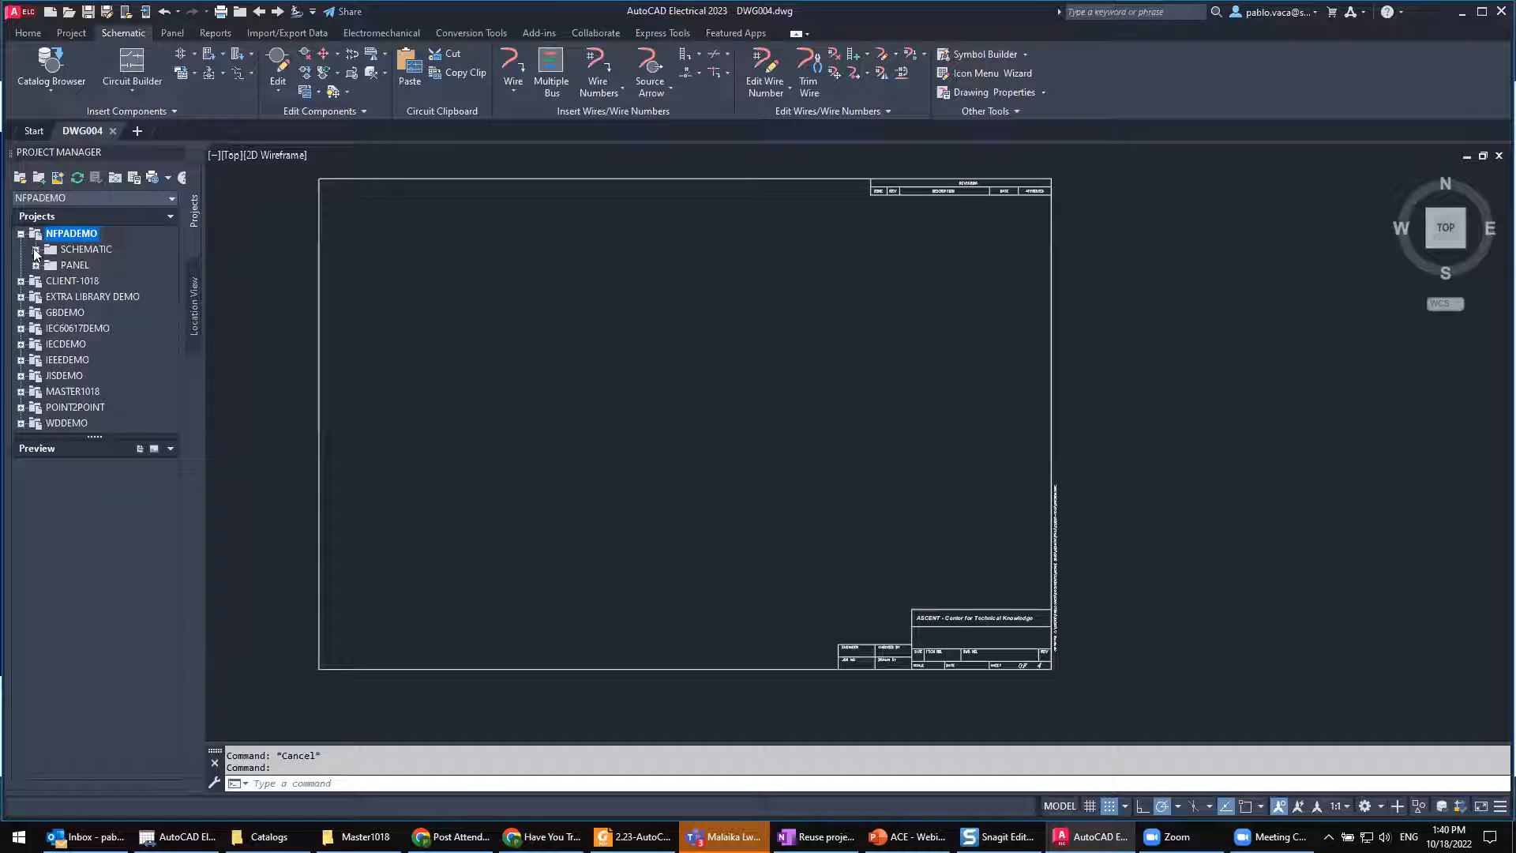
left_click(35, 250)
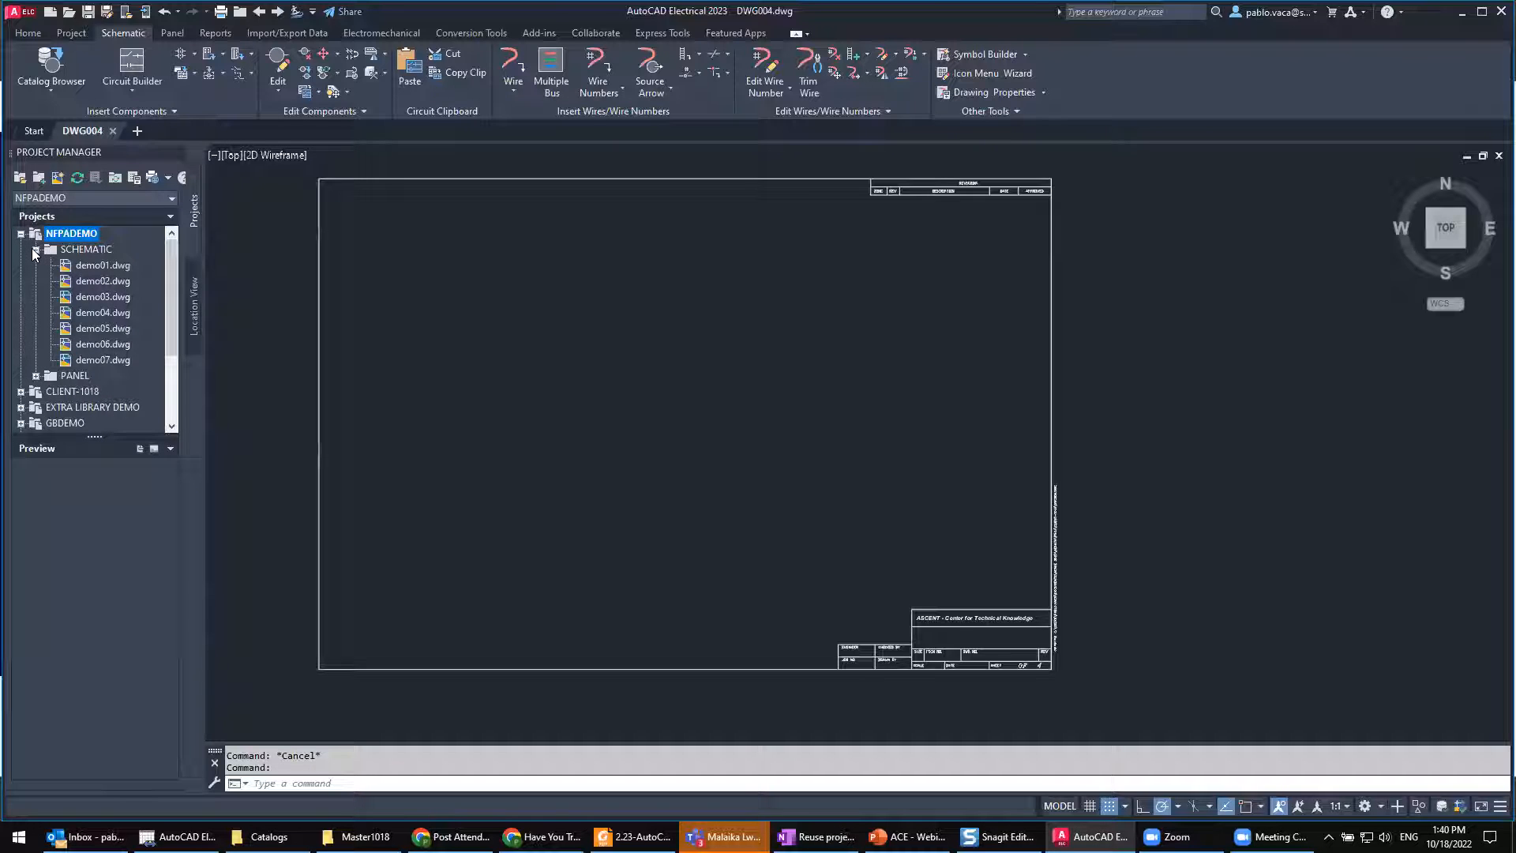
double_click(101, 296)
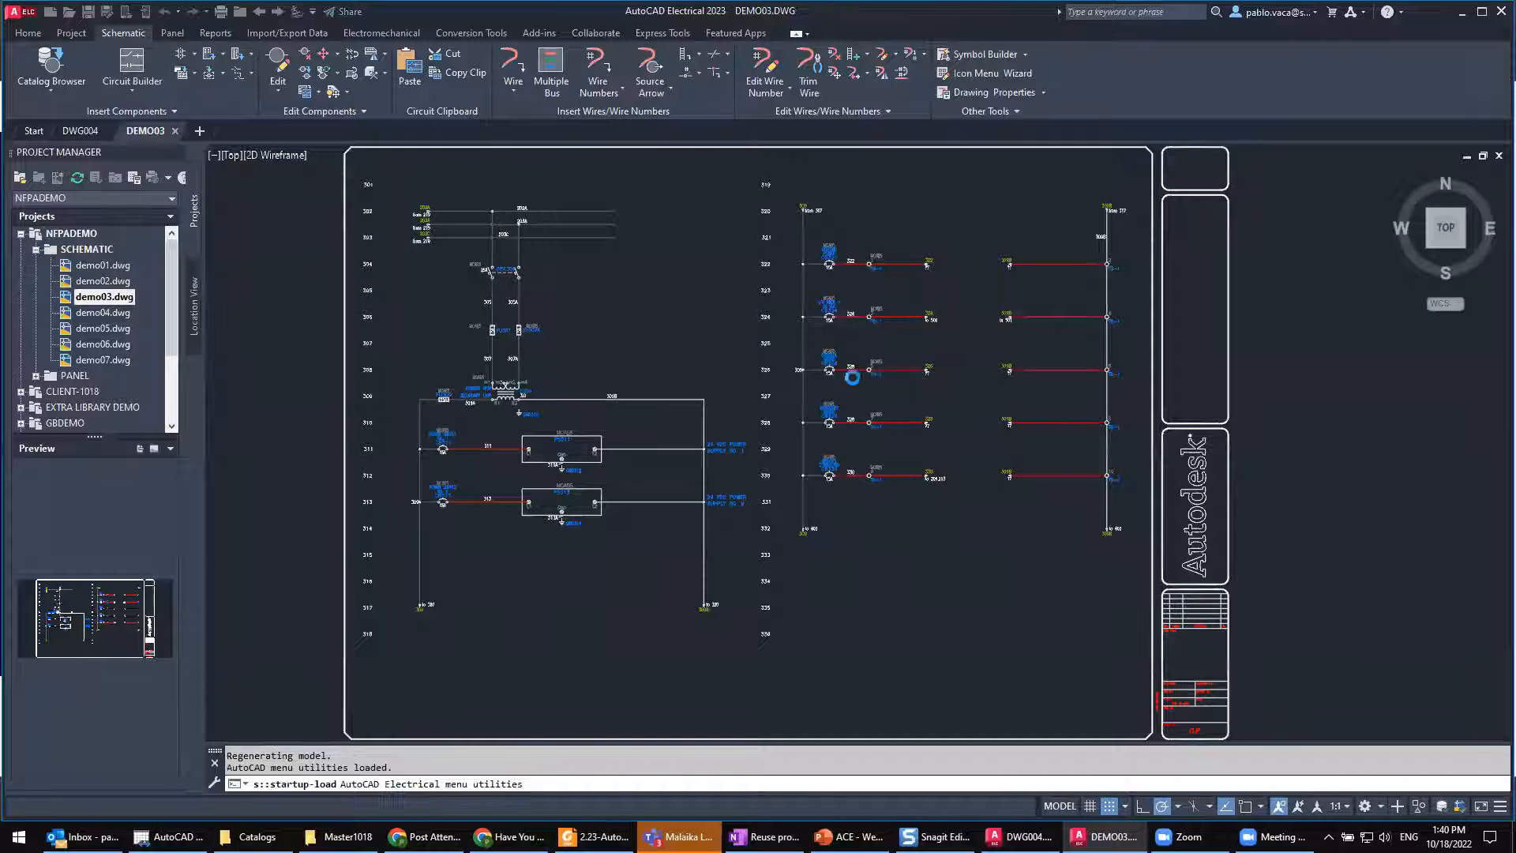
Step: Open circuit breaker CB326 for component editing, examine its catalog data and location code, and leave without changes
scroll(888, 367, "up", 4)
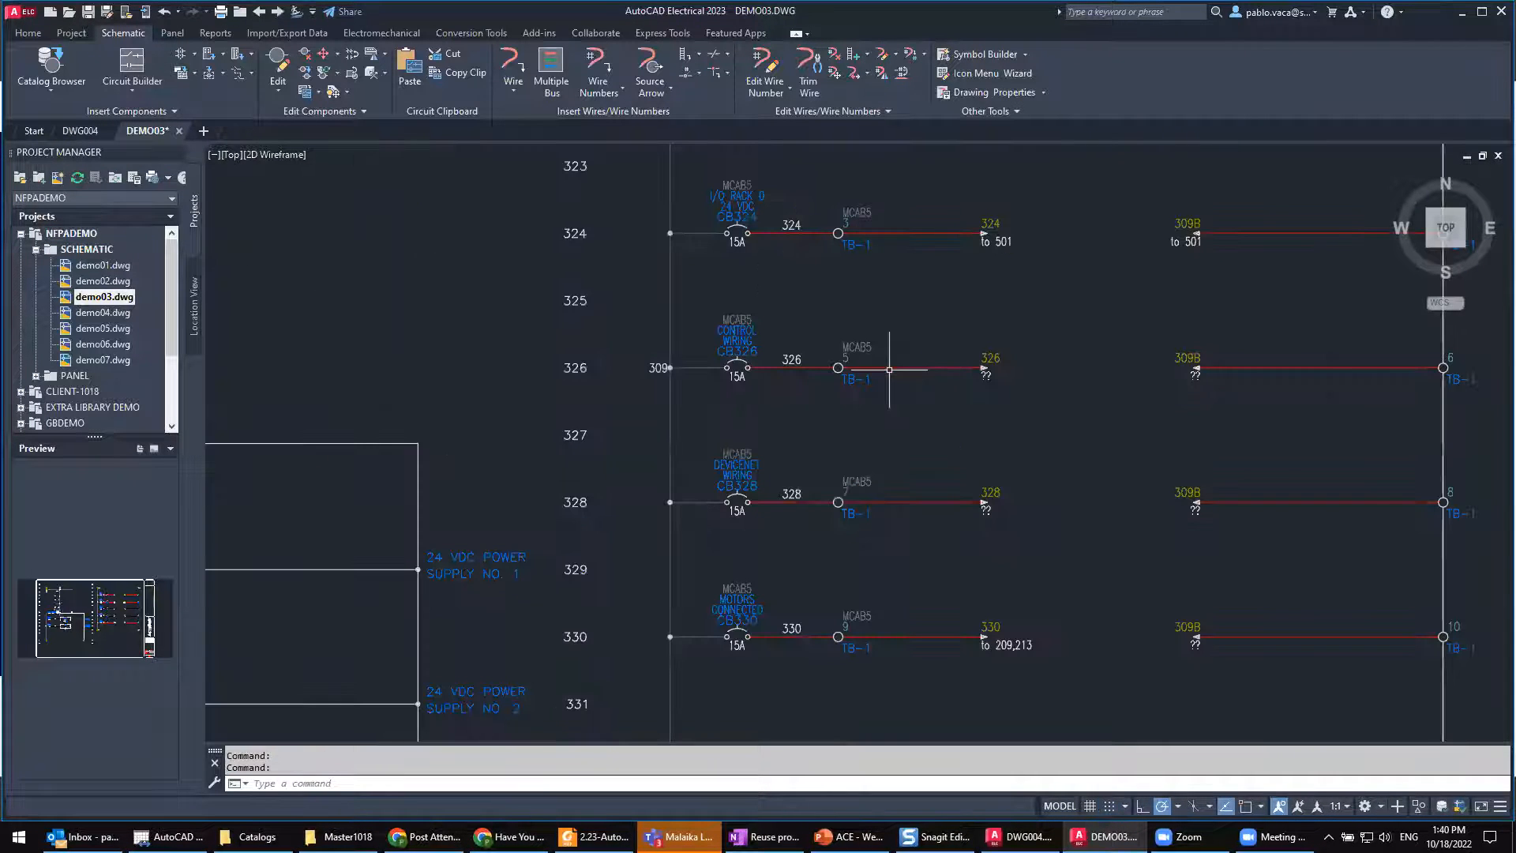
right_click(739, 324)
left_click(742, 278)
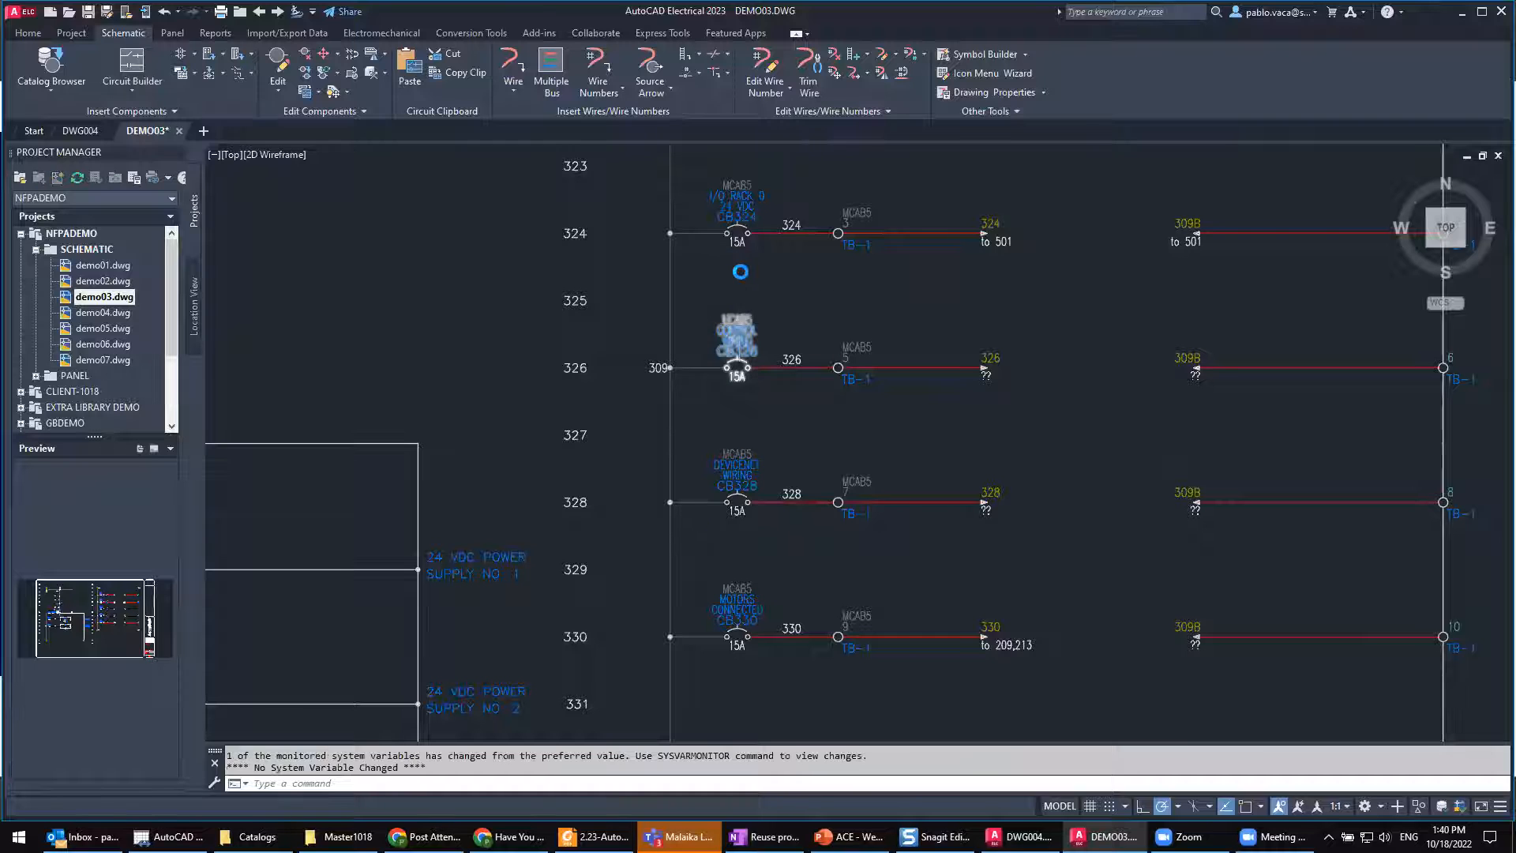
left_click_drag(764, 539, 690, 533)
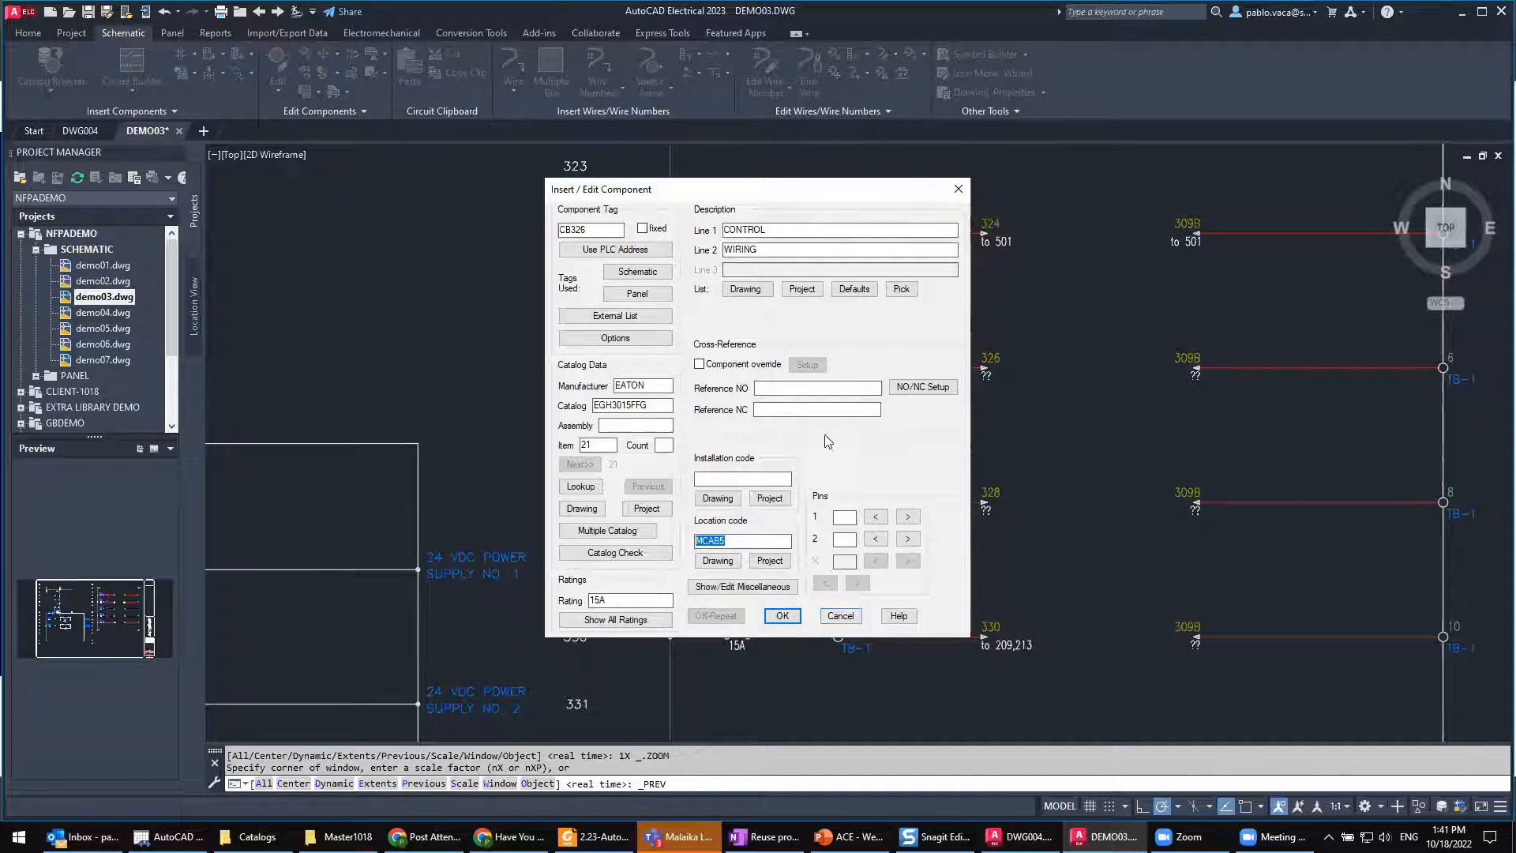
left_click(841, 619)
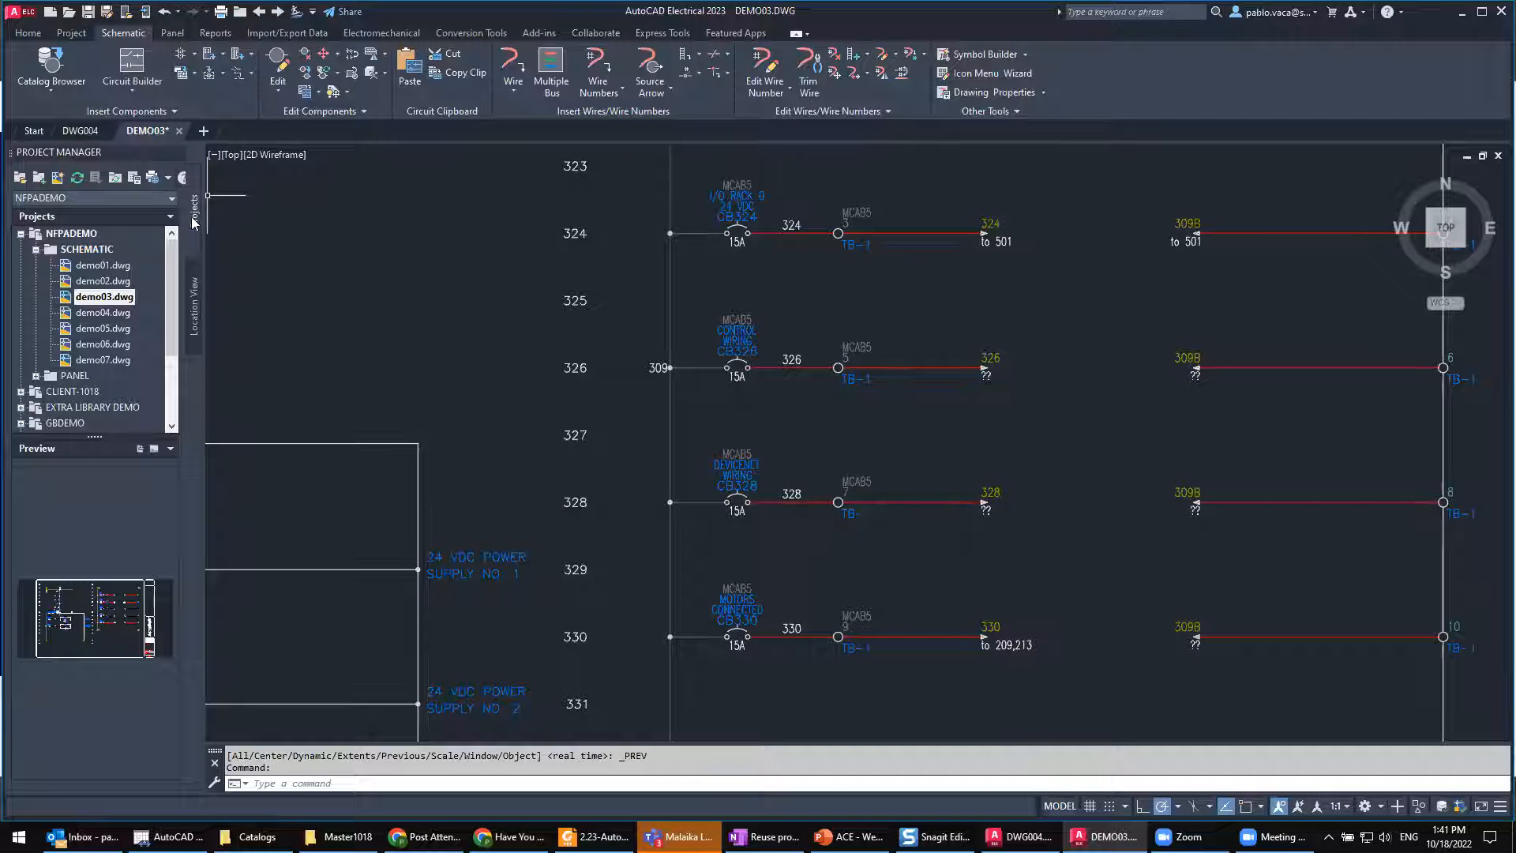
Step: Show the Location View of the NFPAdemo project and expand its locations down to the components of OPSTA3
left_click_drag(100, 437, 98, 538)
left_click(196, 316)
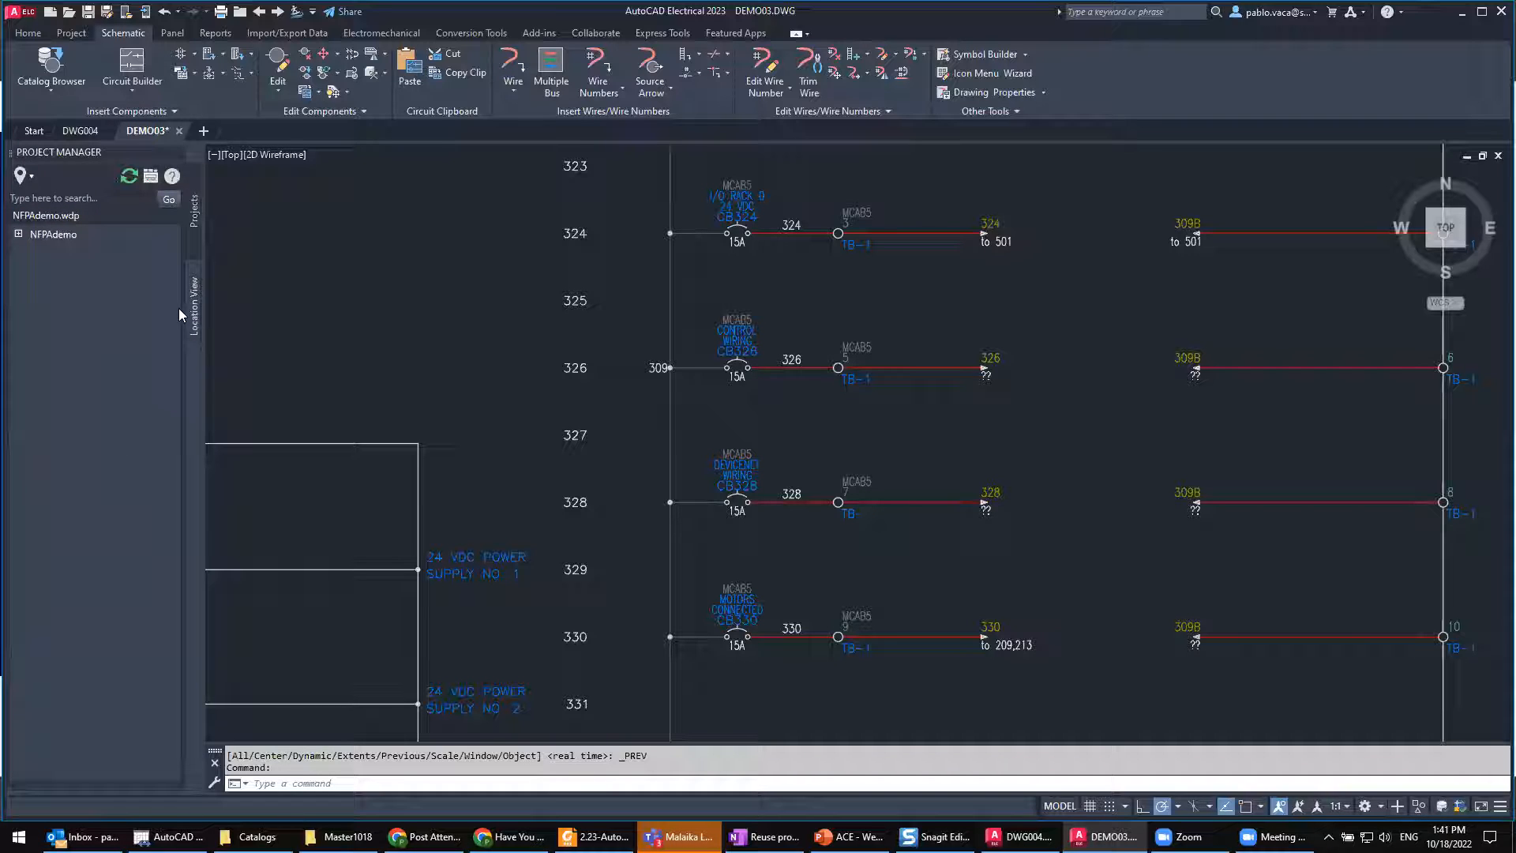
left_click(19, 234)
left_click(33, 248)
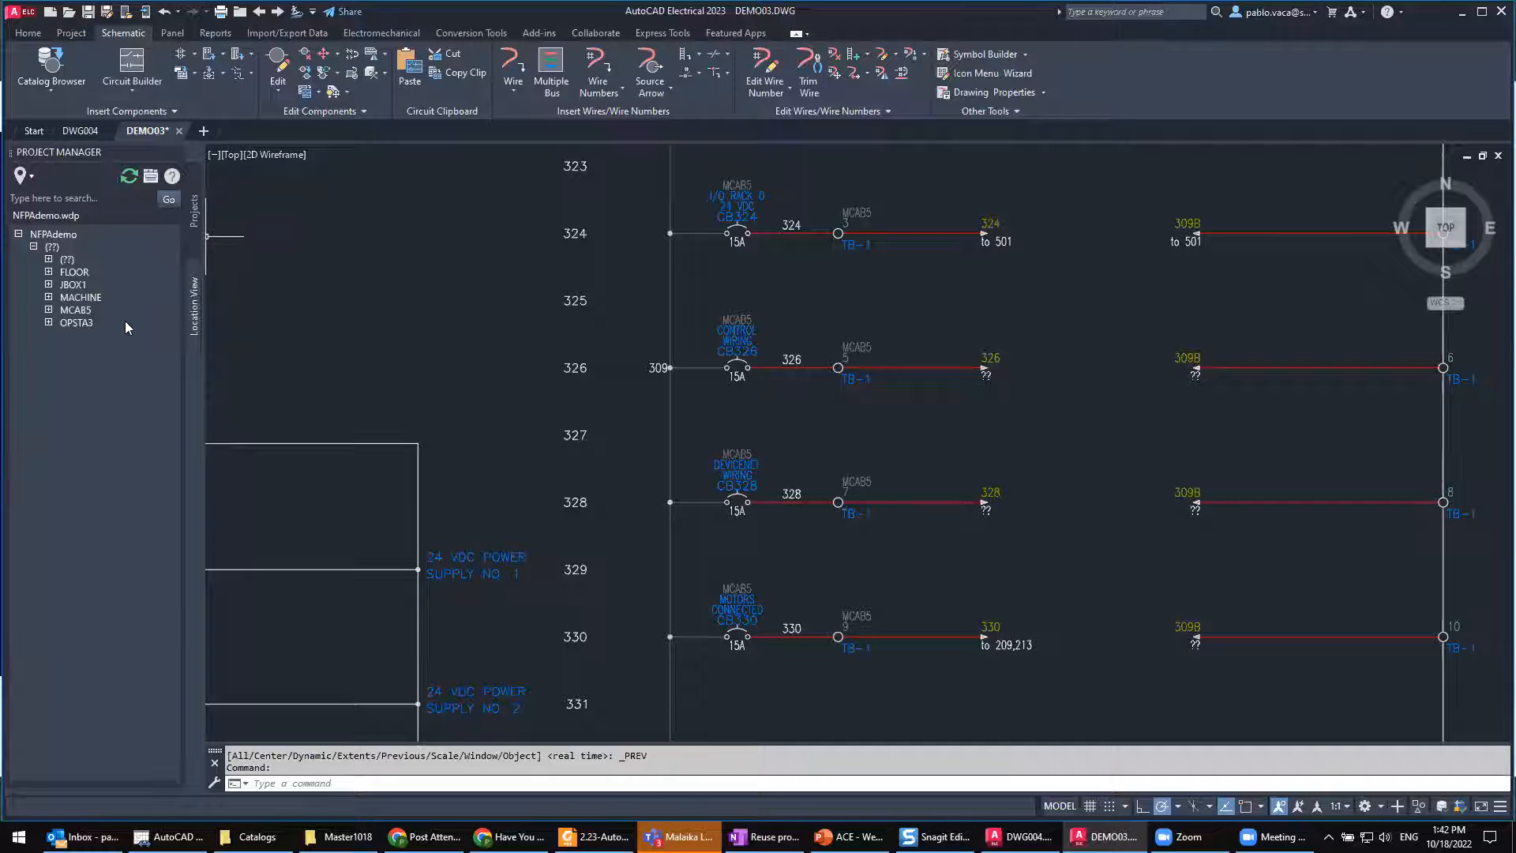
left_click(48, 323)
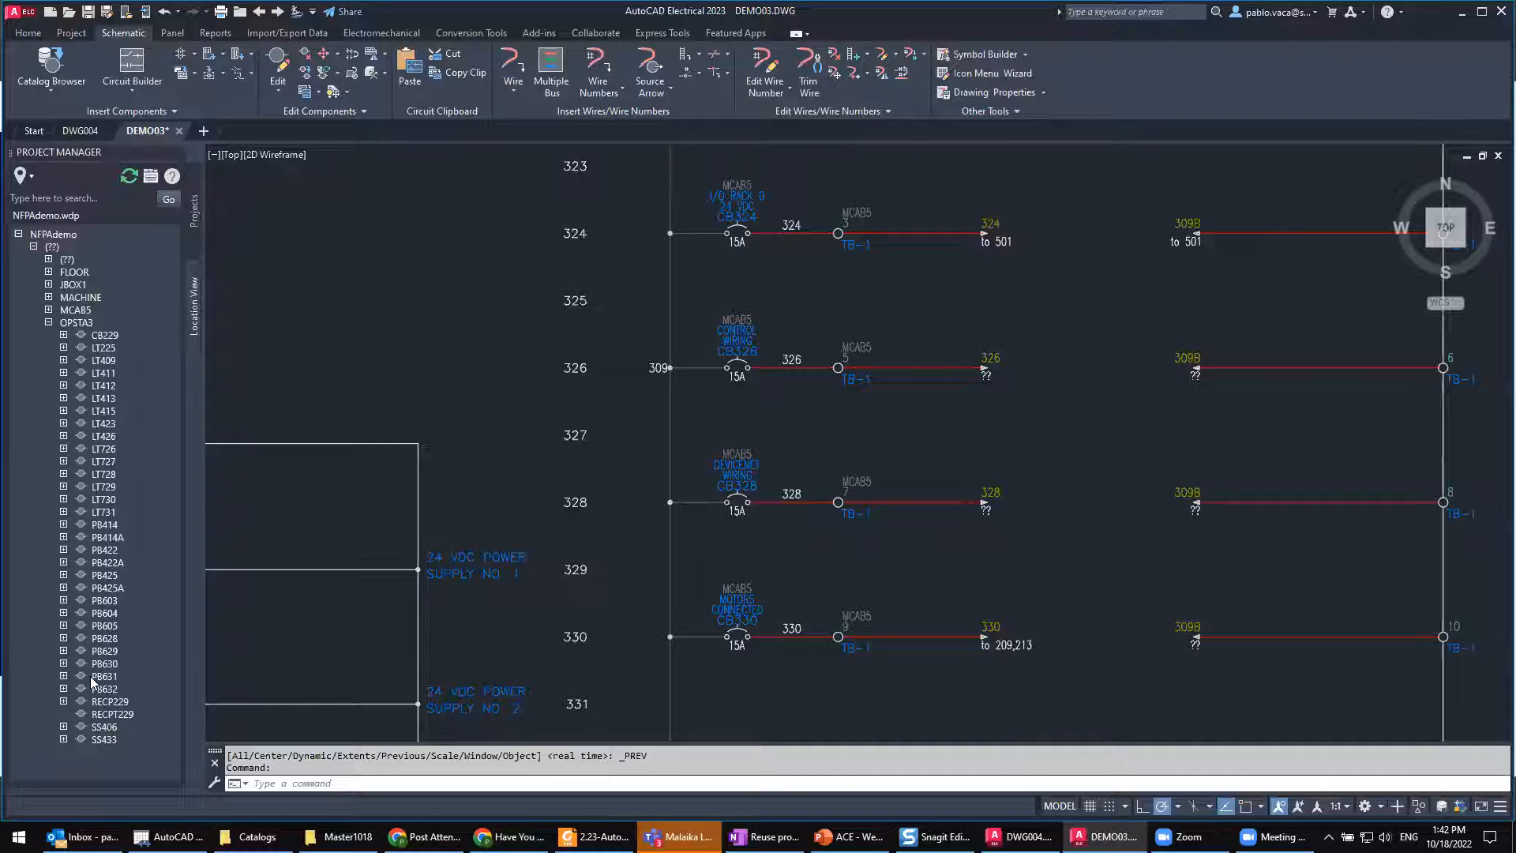
Step: Surf from component LT726 in location OPSTA3 to its reference on sheet 7 and end the Surf session
right_click(105, 458)
key("ctrl")
key("ctrl")
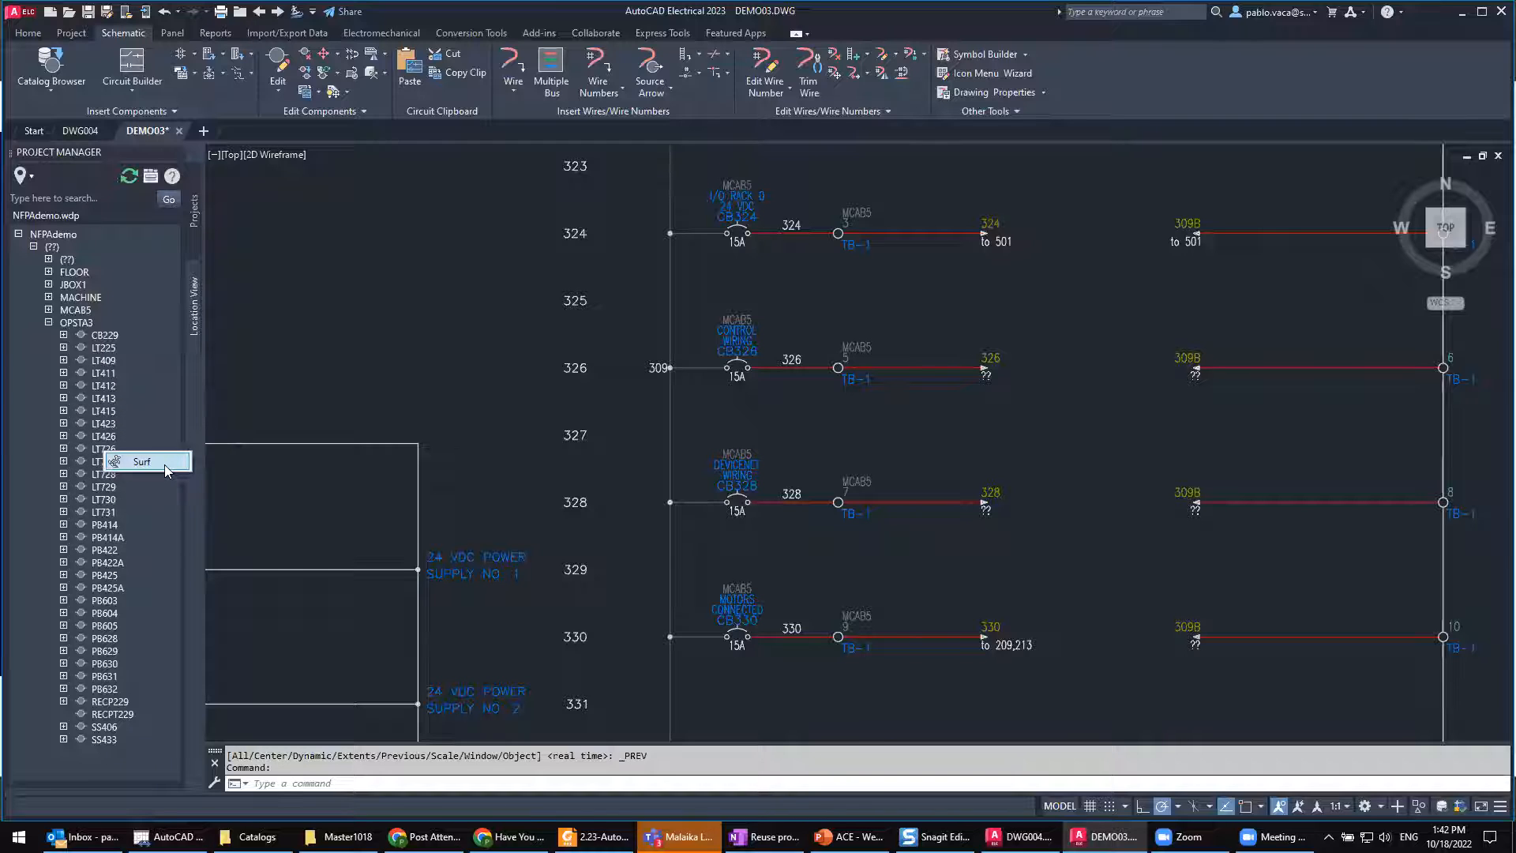
key("ctrl")
key("ctrl")
left_click(165, 469)
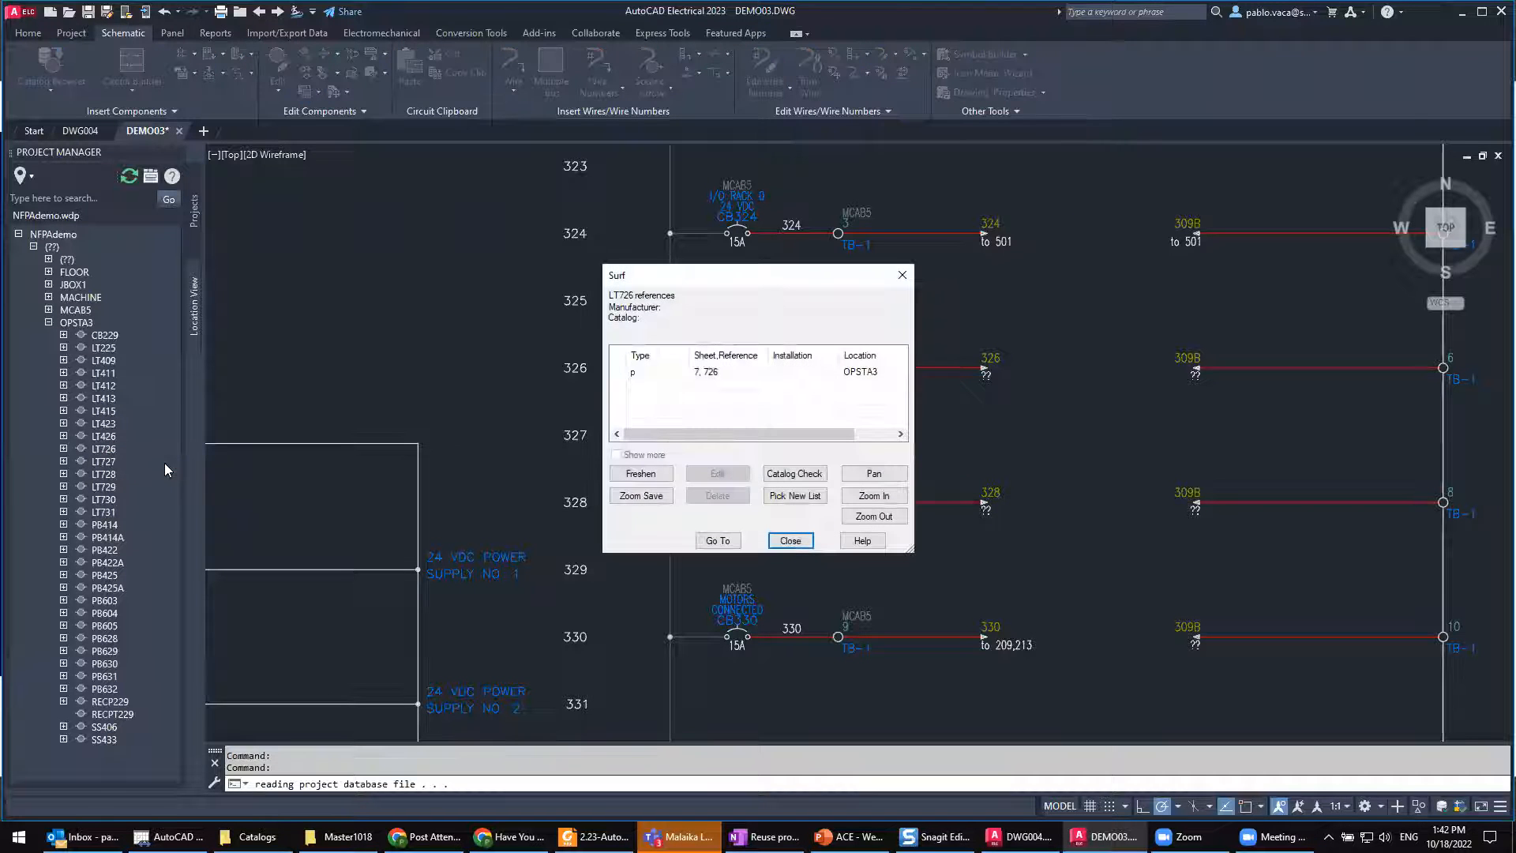
left_click(715, 377)
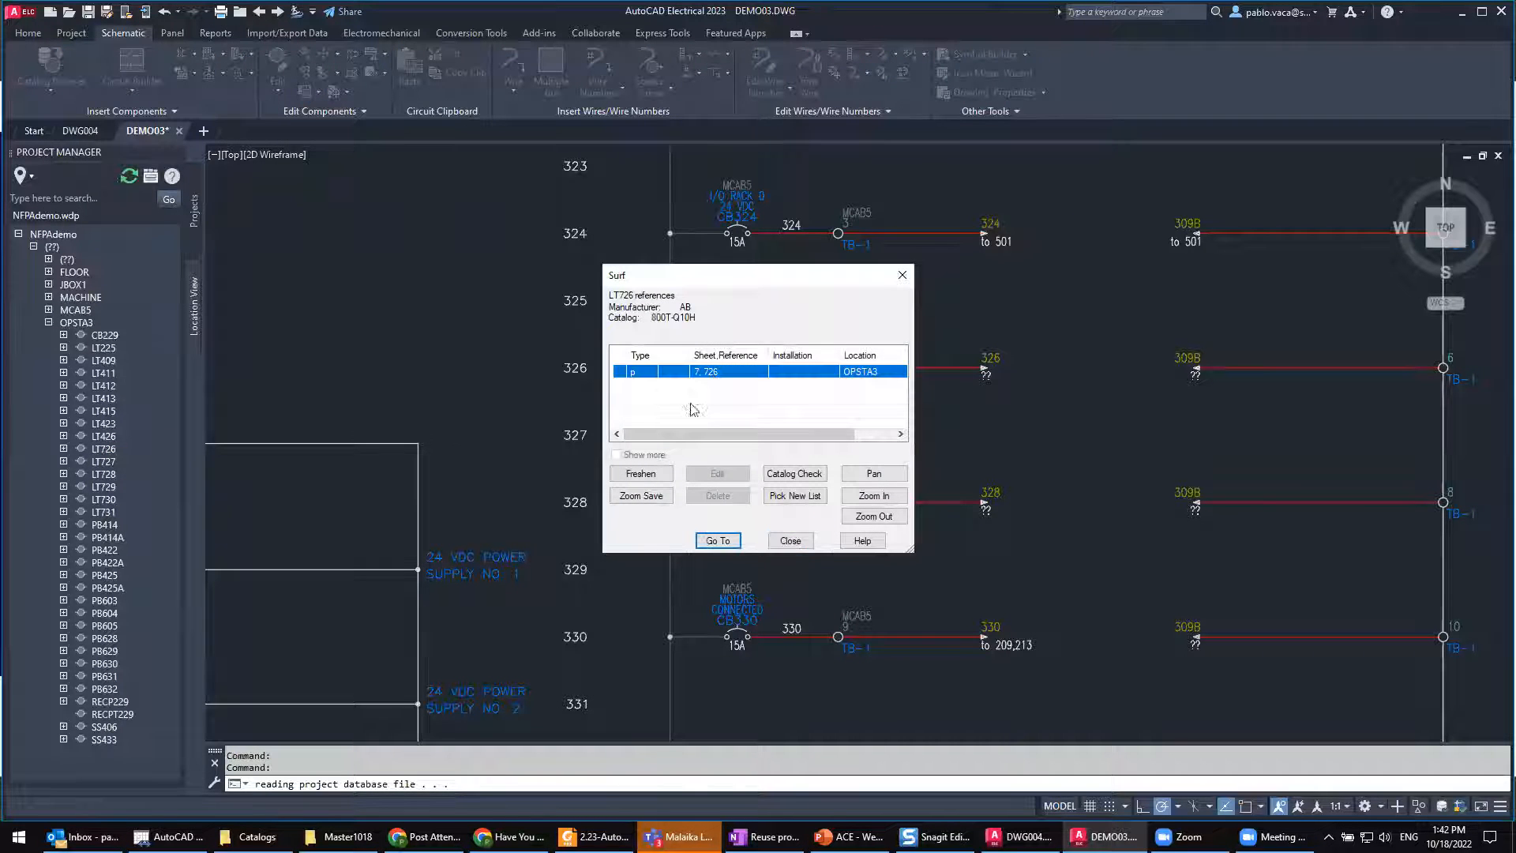
double_click(720, 374)
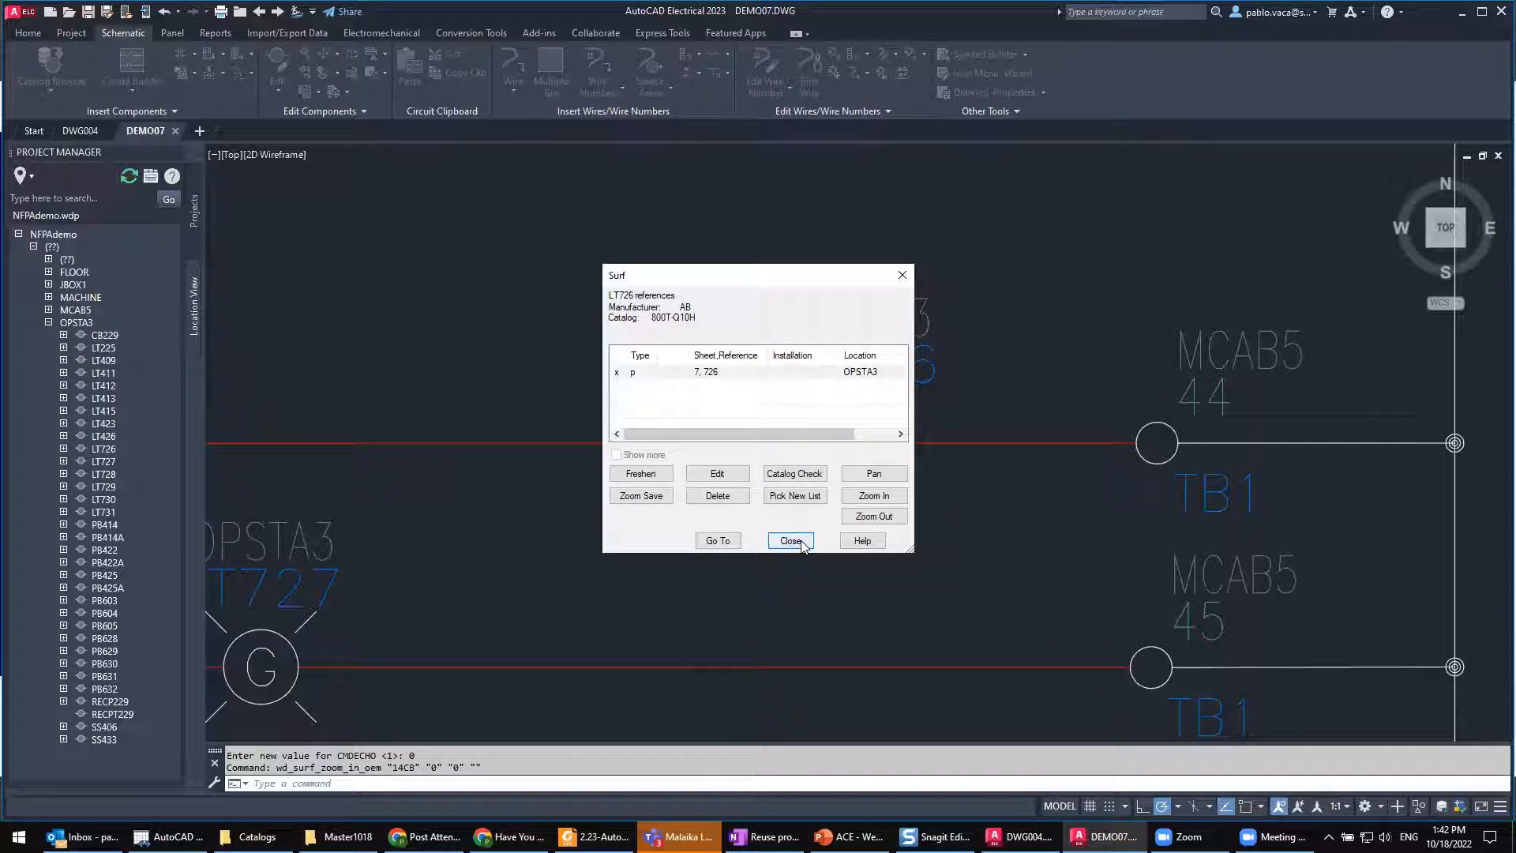
left_click(799, 543)
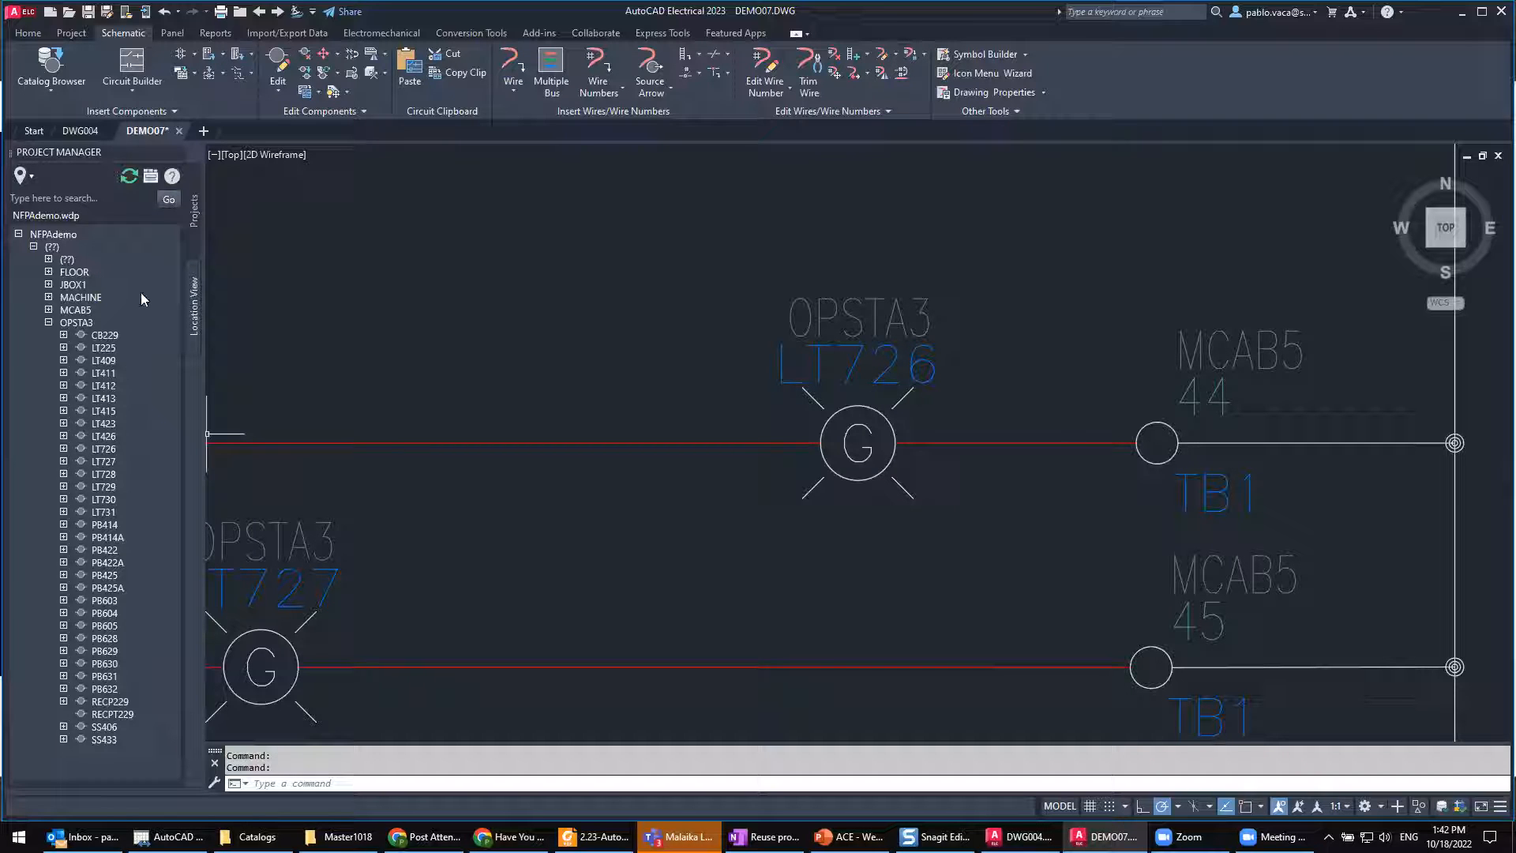
Step: Display the details and connections of the OPSTA3 location and widen the pane to show the whole table
left_click(84, 321)
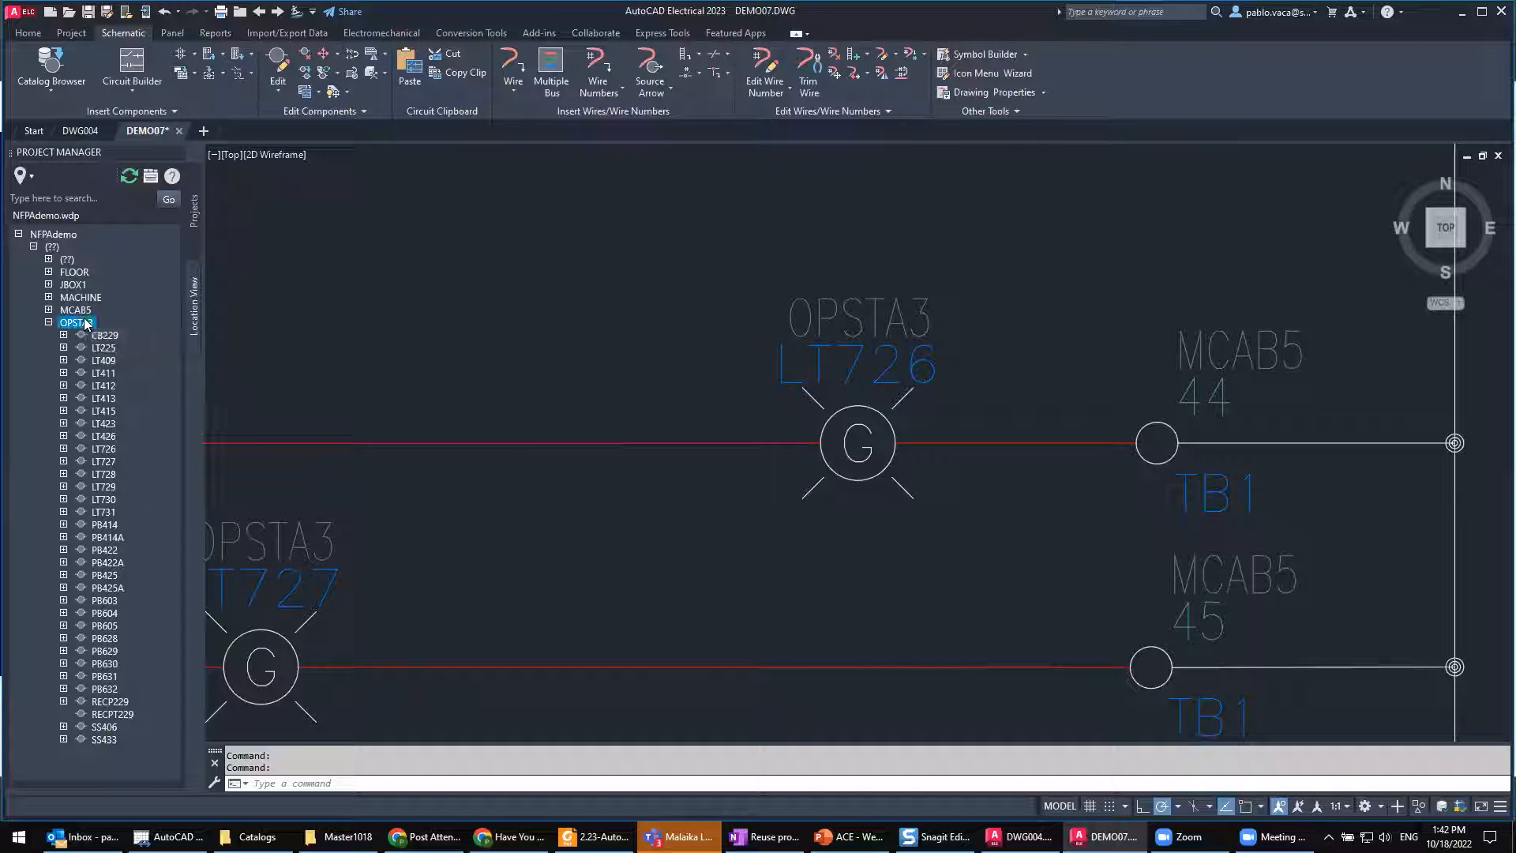
left_click(150, 176)
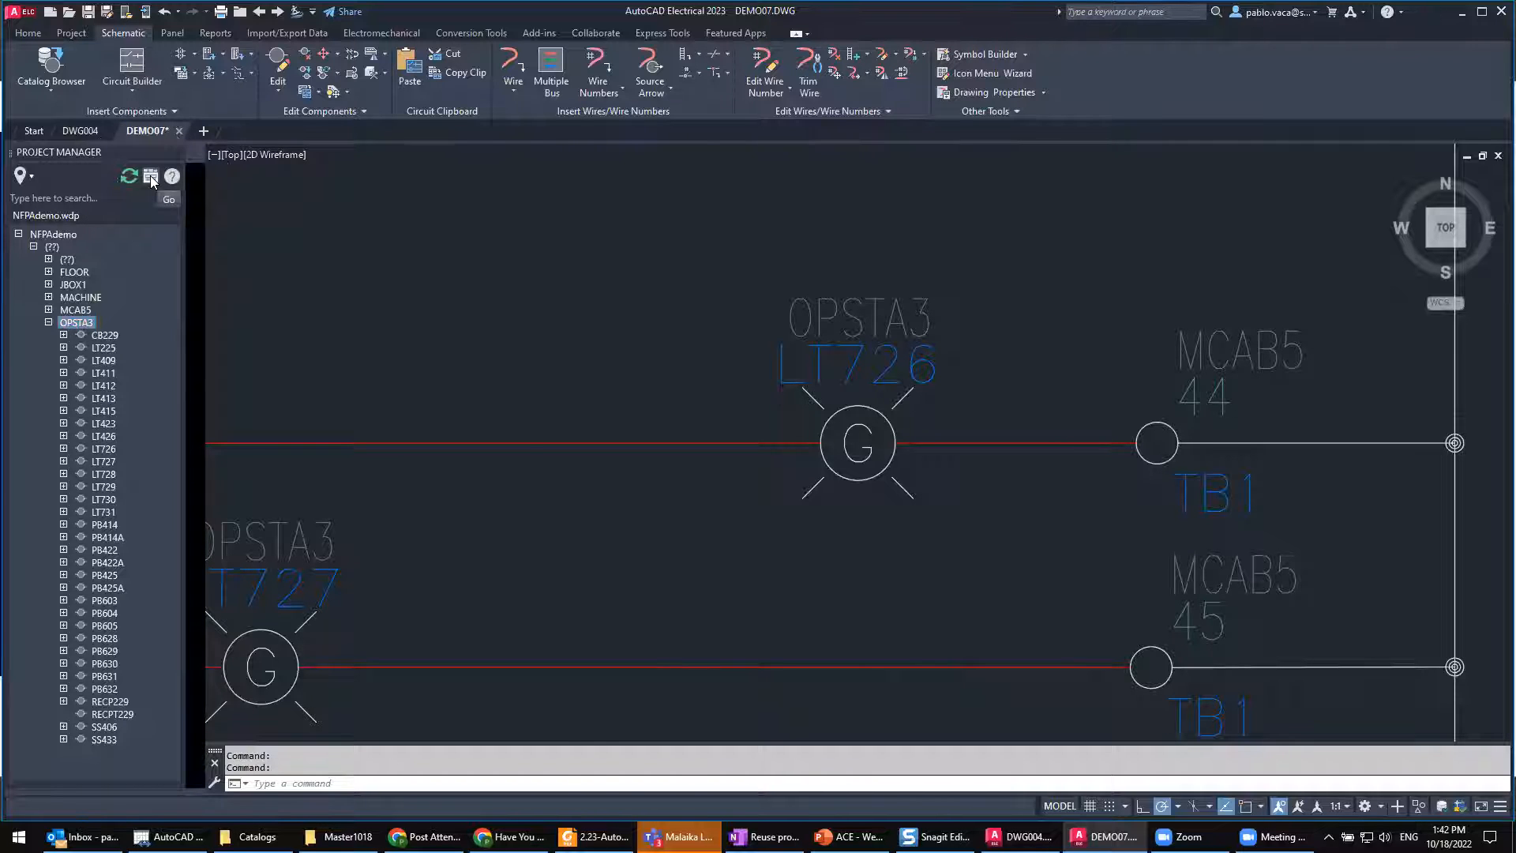
left_click_drag(568, 265, 718, 267)
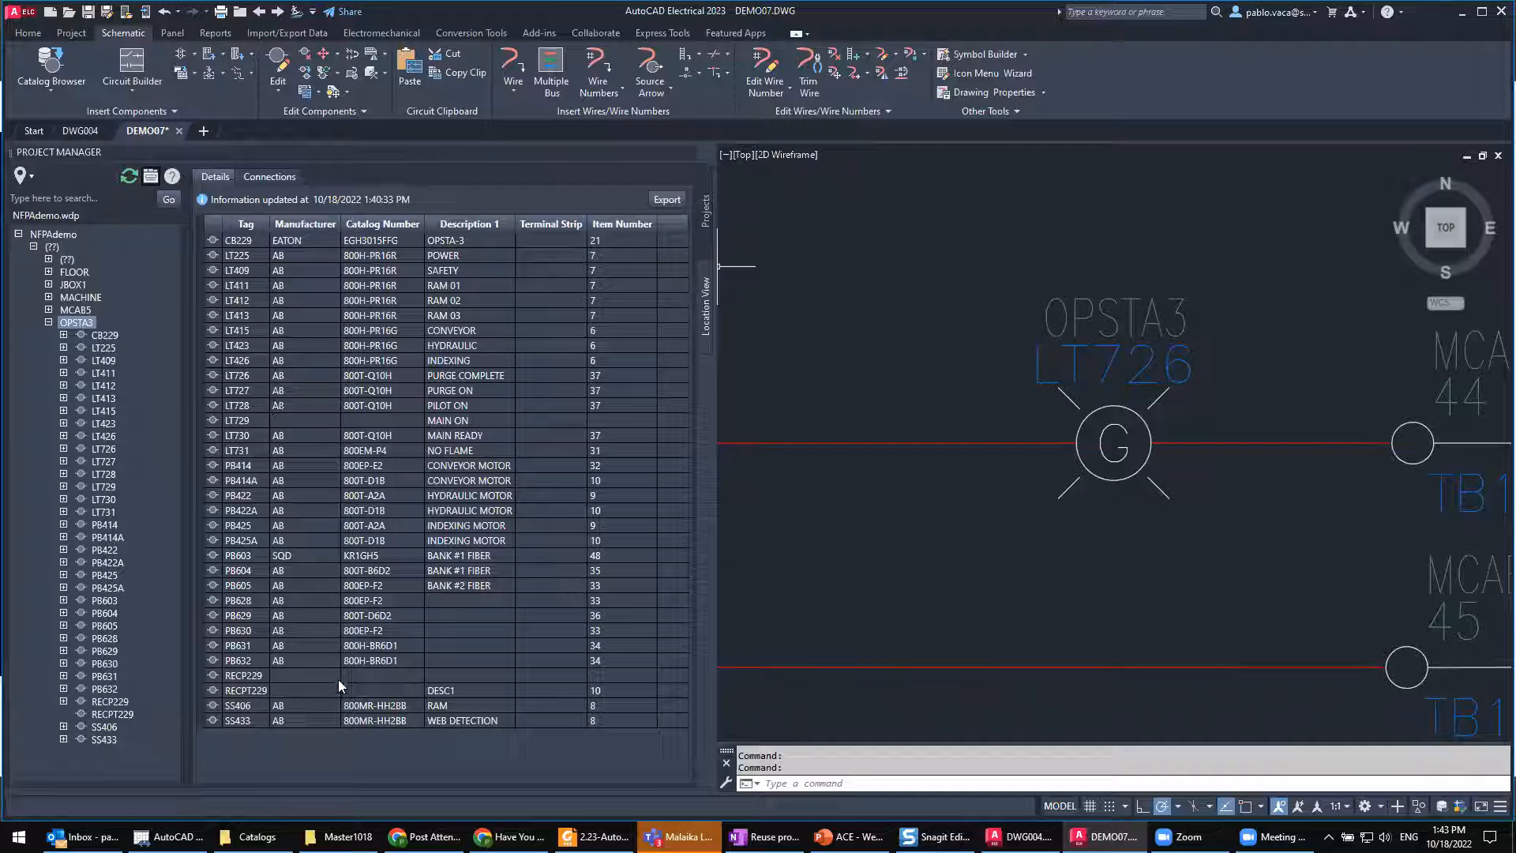
Step: Examine the tags, manufacturers, catalog numbers and descriptions in the OPSTA3 component details table
left_click(490, 297)
left_click(481, 376)
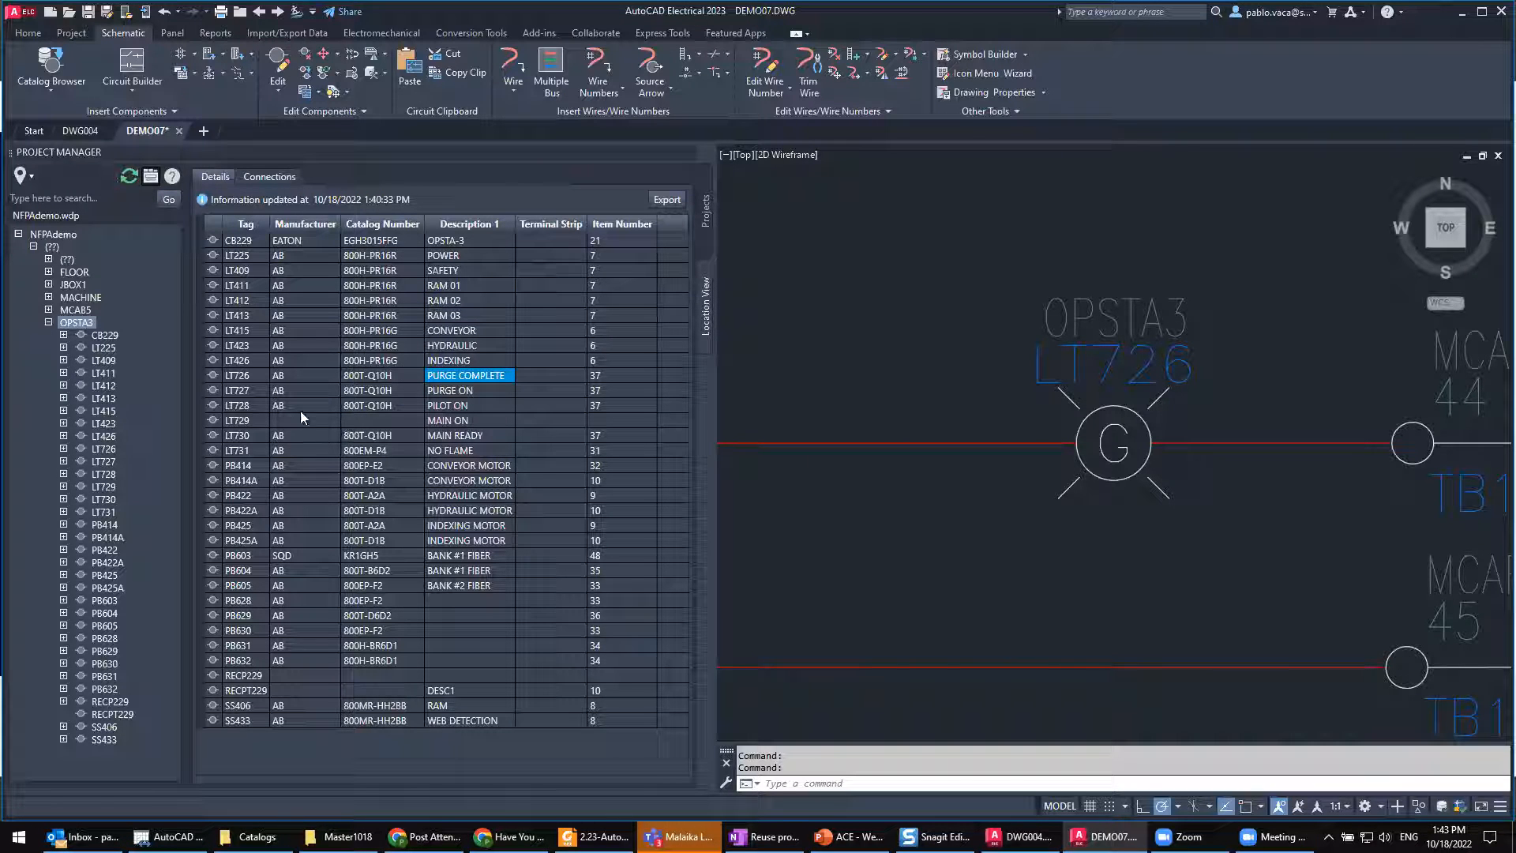
left_click(242, 286)
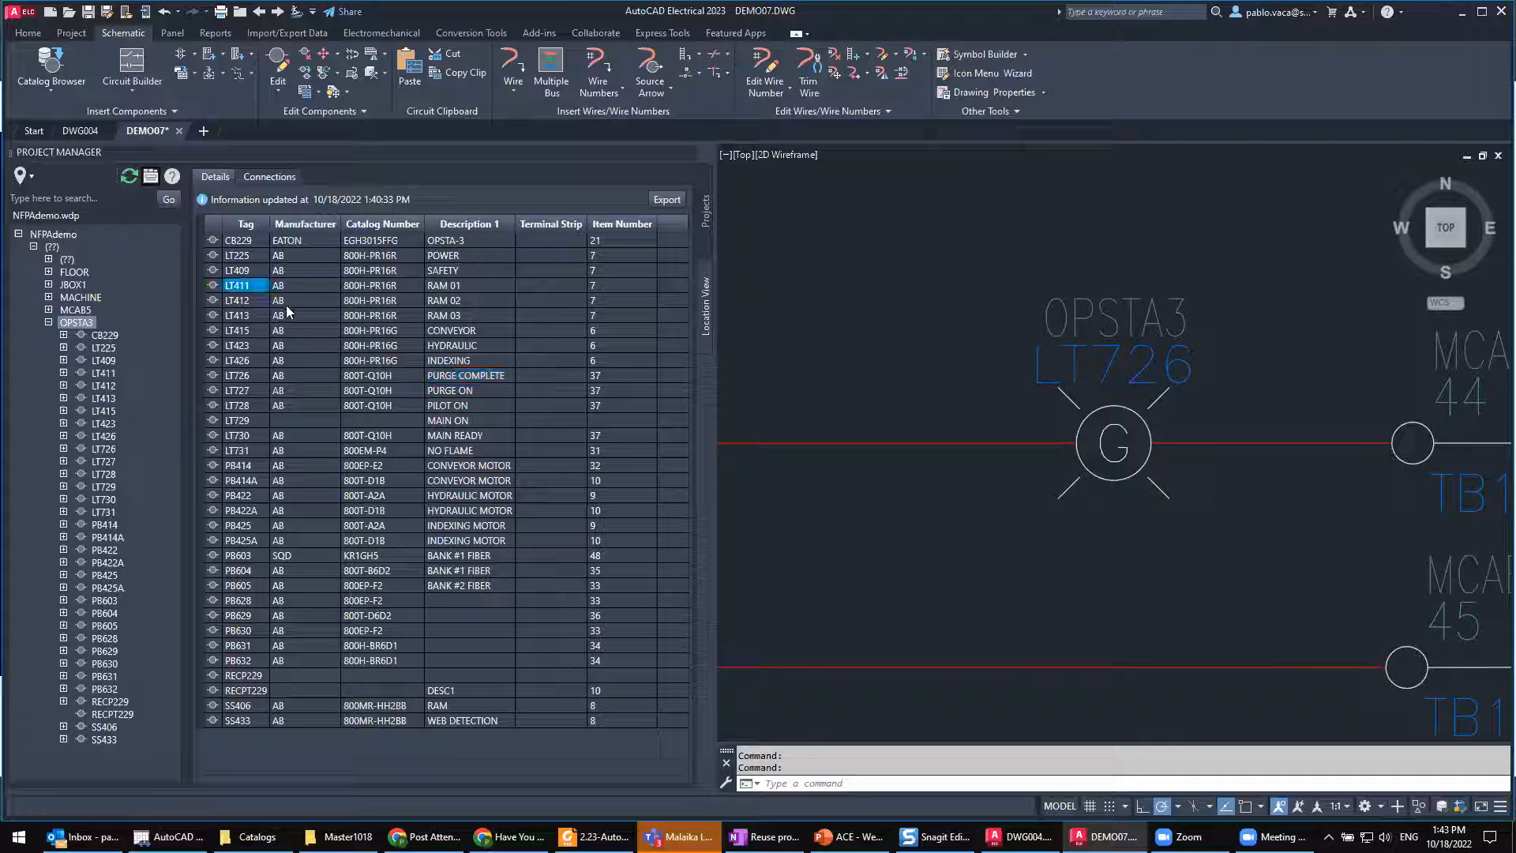
left_click(290, 317)
left_click(376, 329)
left_click(462, 348)
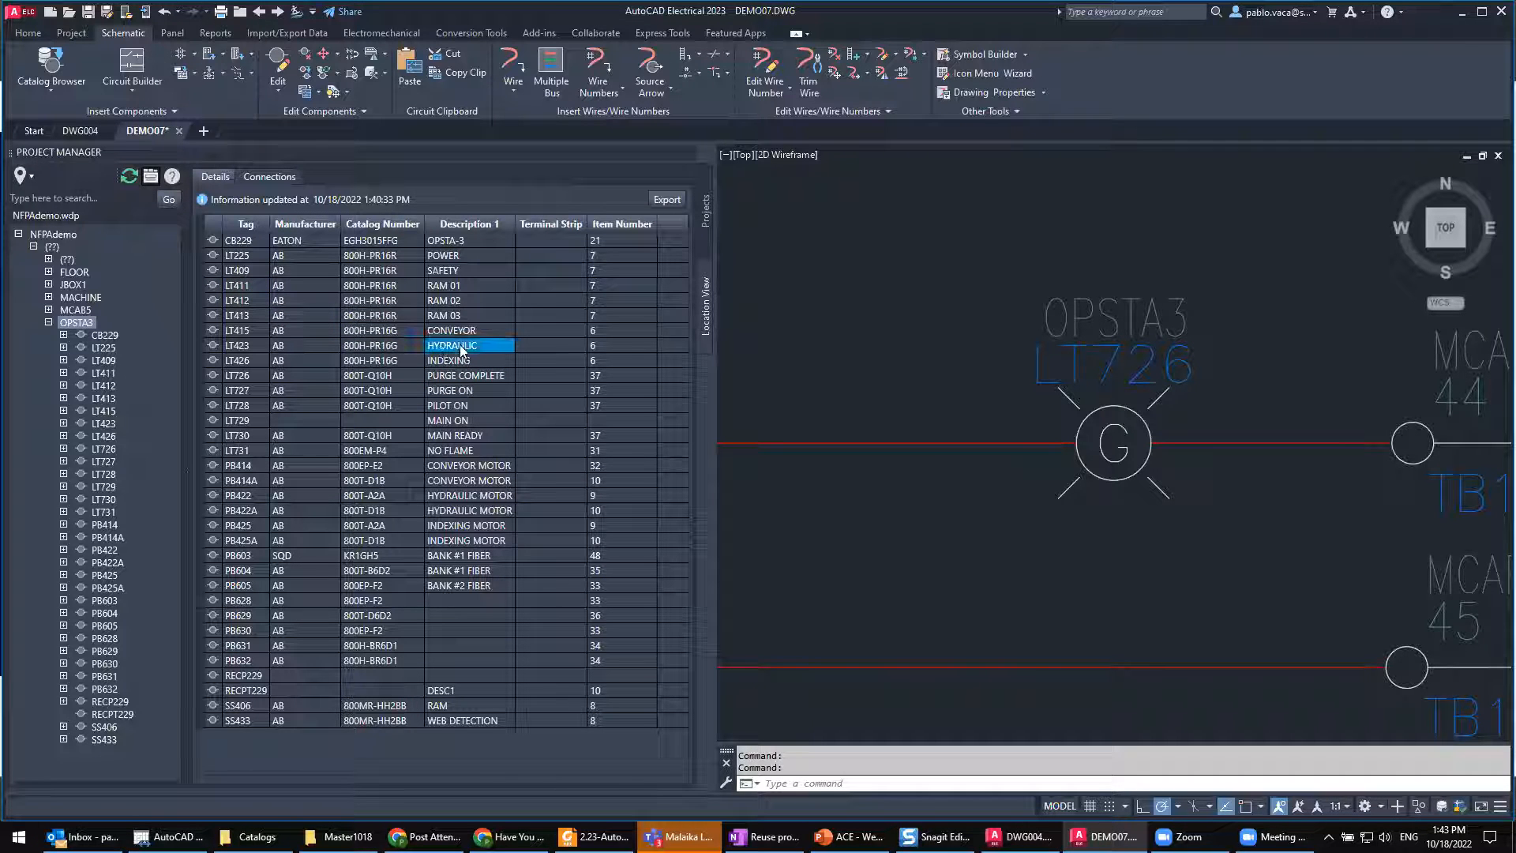
Step: Start exporting the OPSTA3 component details, check the available file types, and cancel the export
left_click(670, 200)
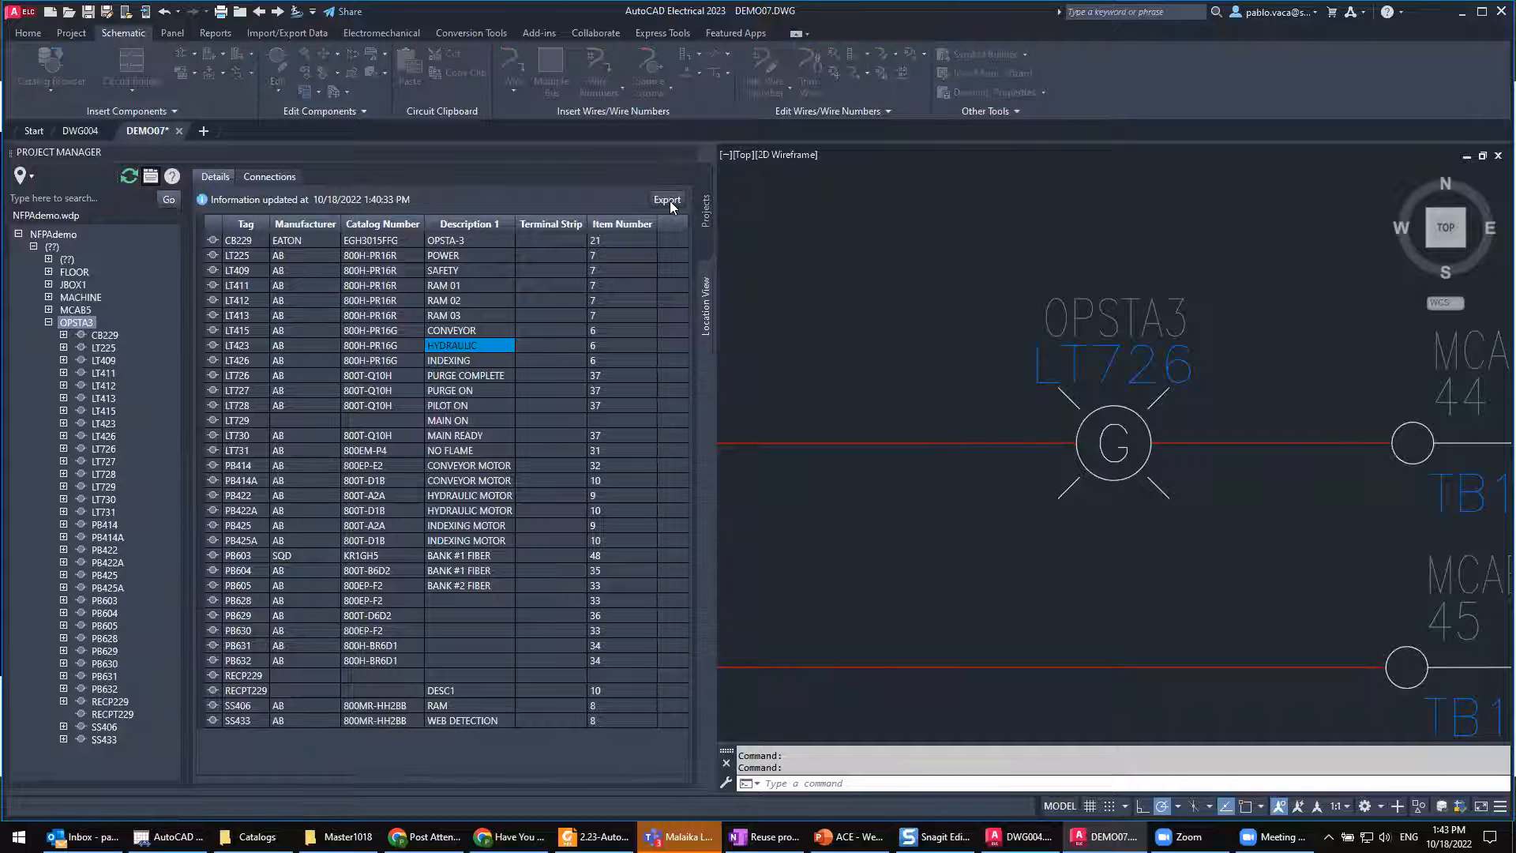
left_click(303, 363)
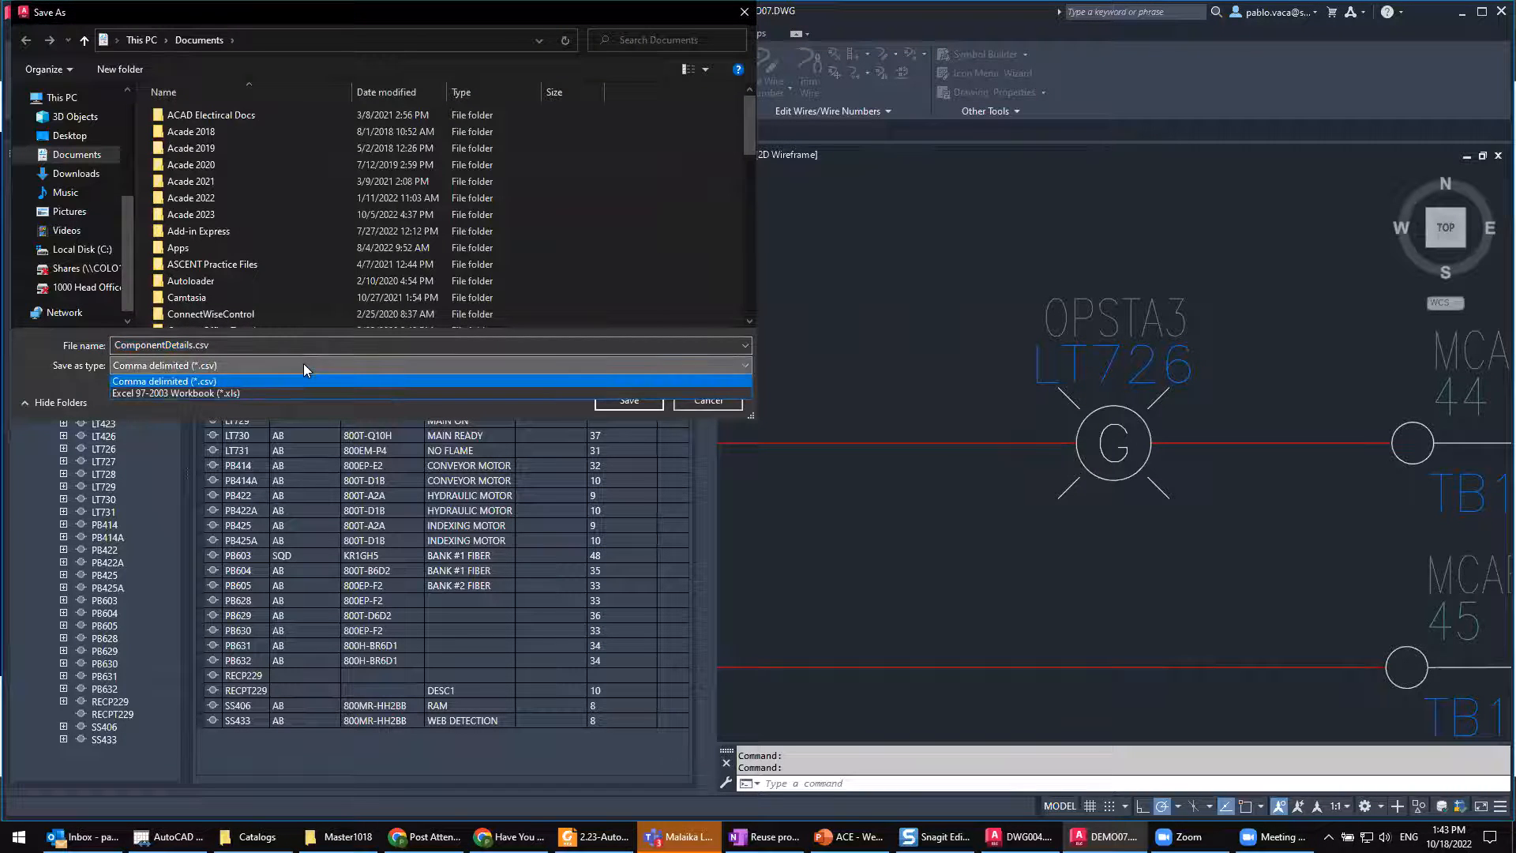
left_click(745, 12)
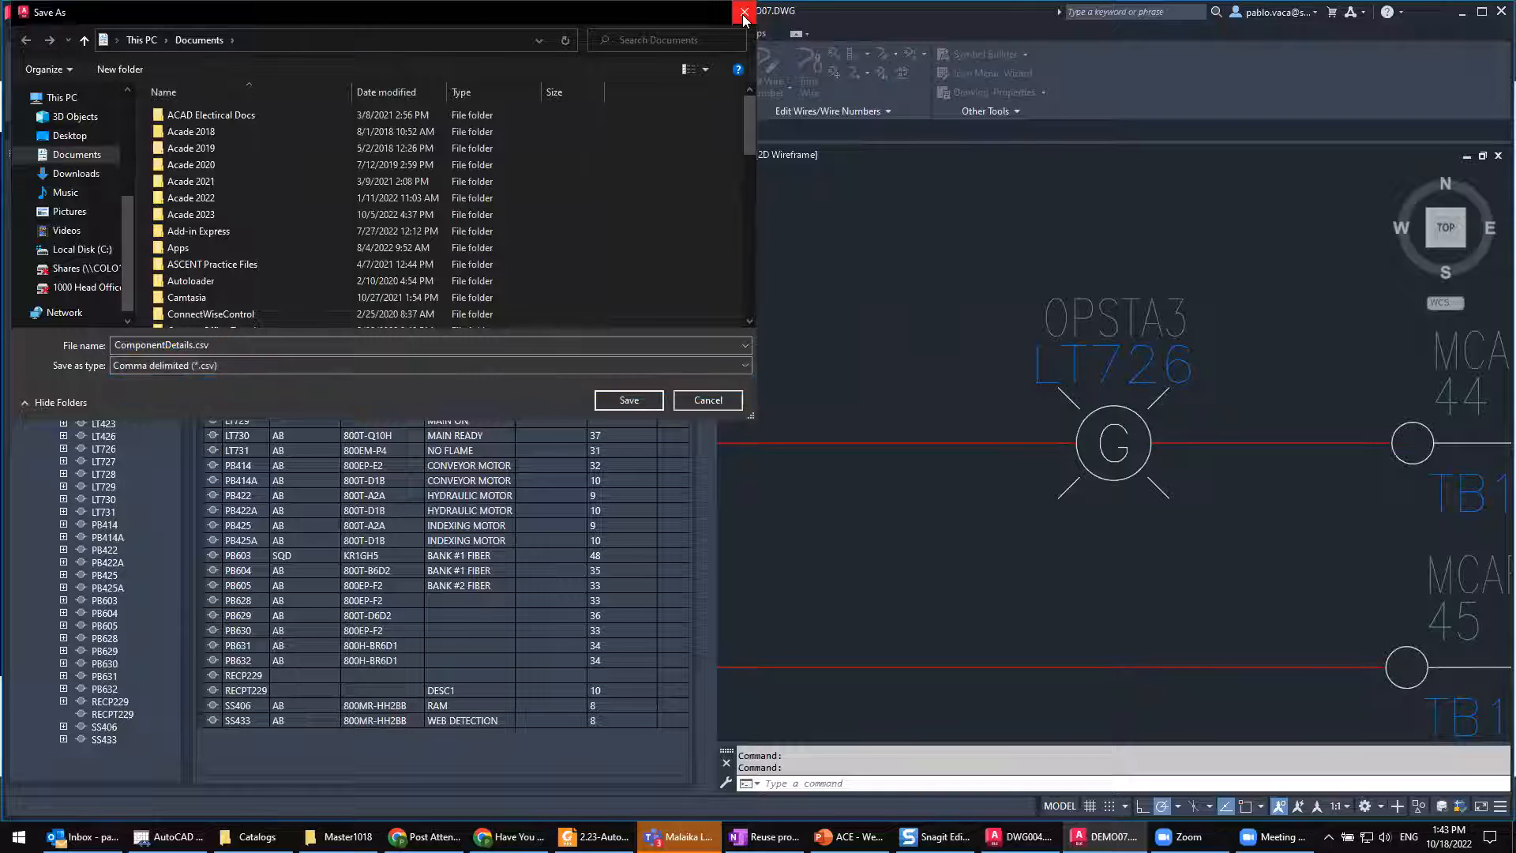
left_click(742, 14)
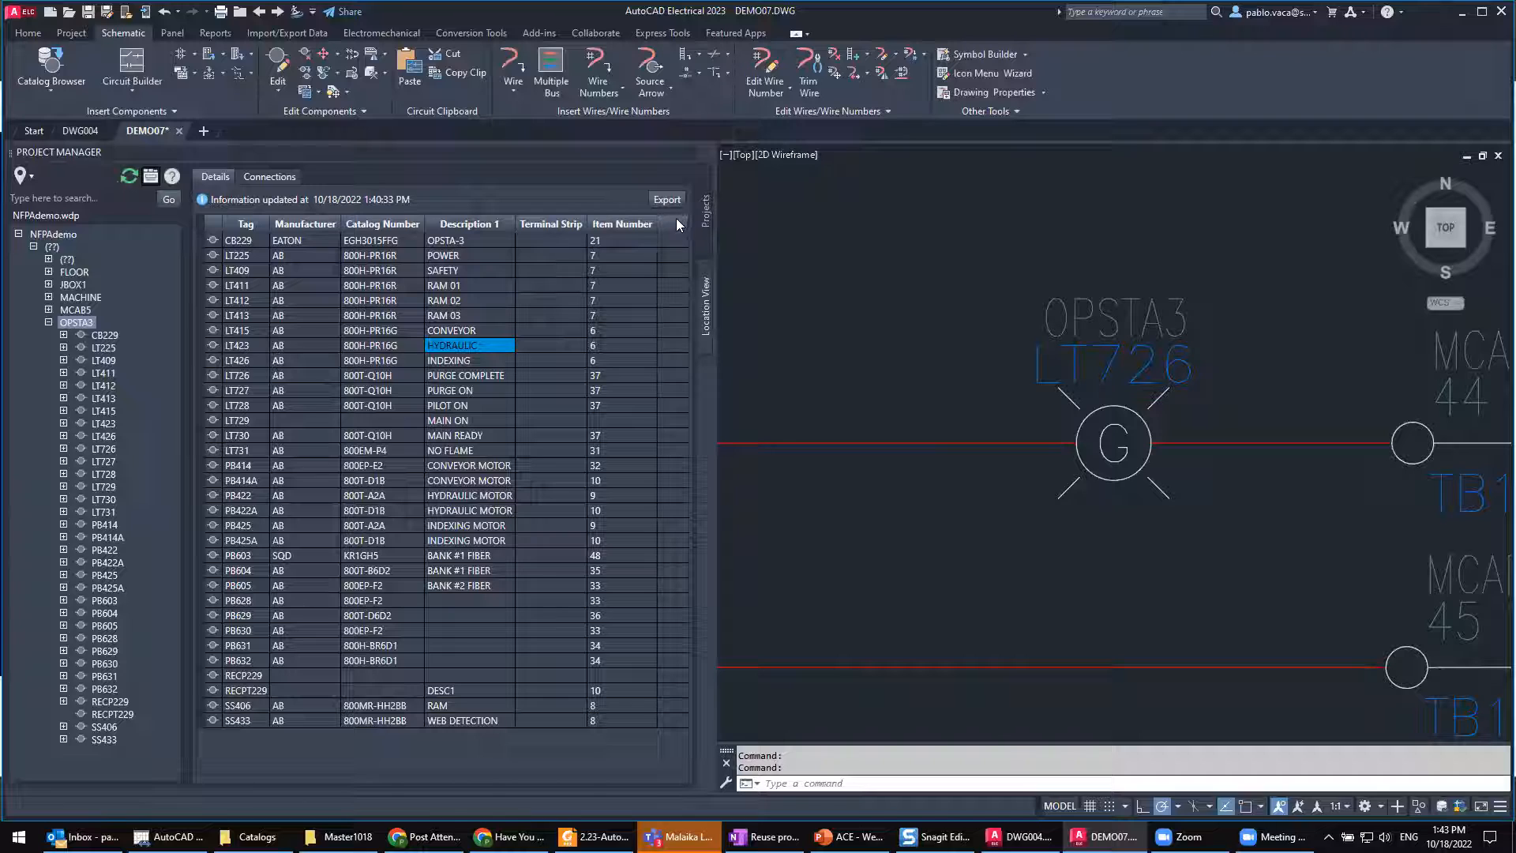
Step: Review the selectable columns of the component details table and close the Project Manager
right_click(629, 222)
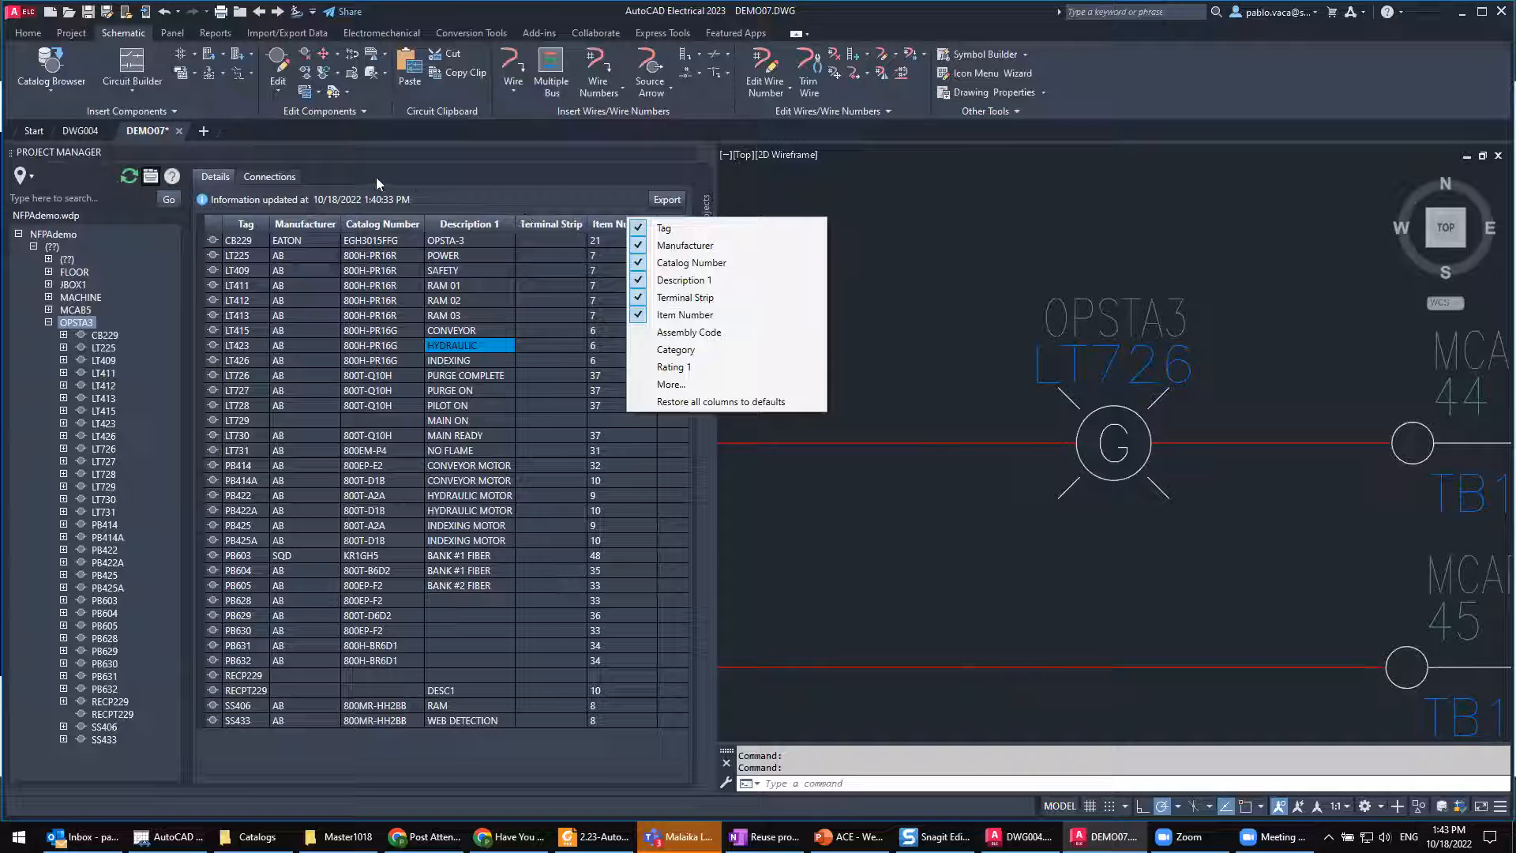
key("Escape")
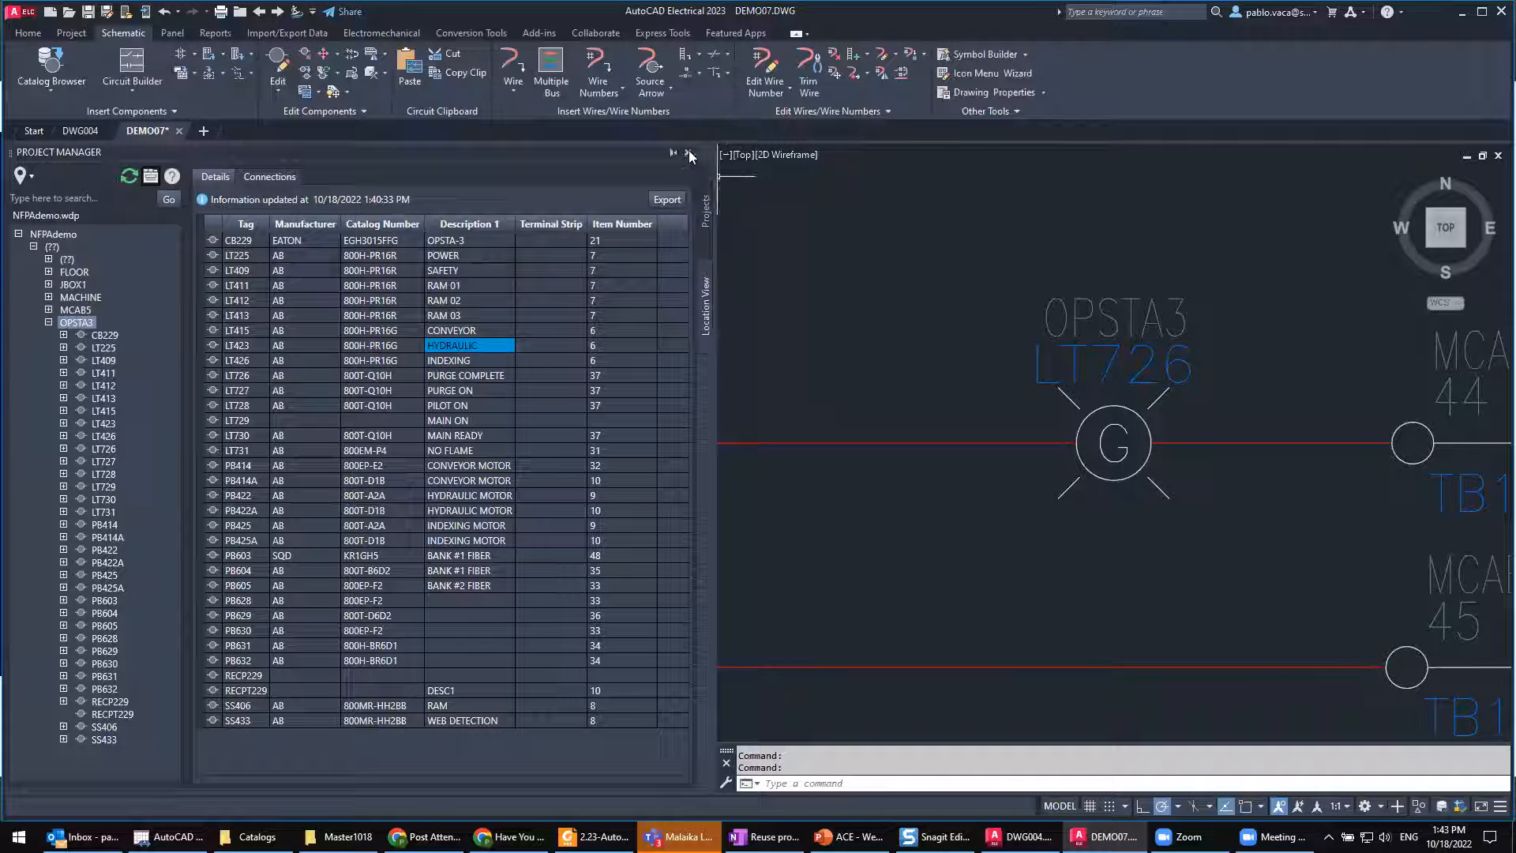
left_click(690, 154)
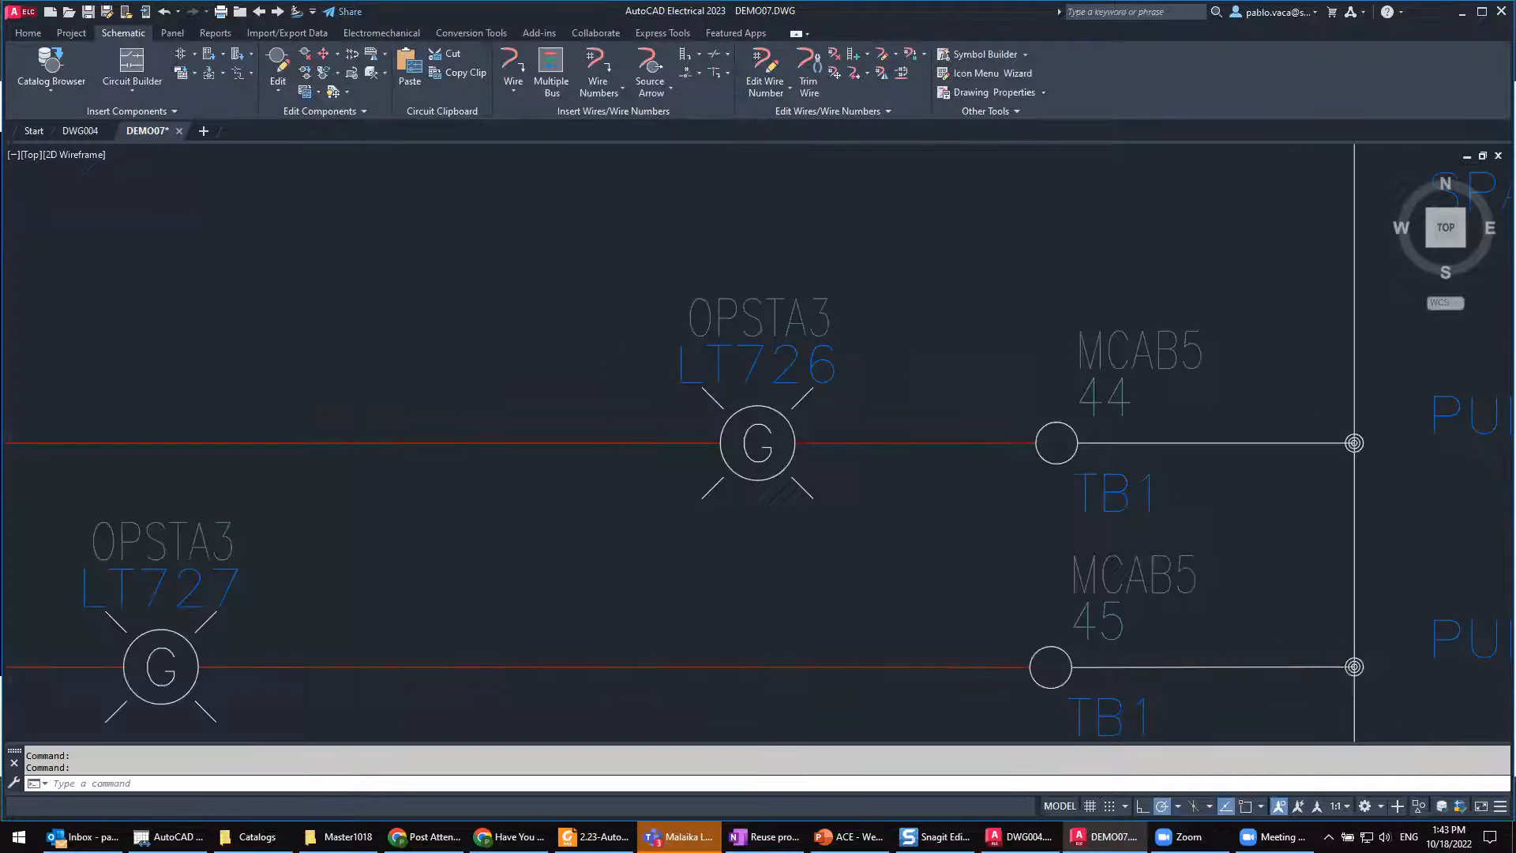
Step: Reopen the Project Manager, collapse the OPSTA3 location, and return to the NFPADEMO project drawing list
middle_click(582, 368)
middle_click(582, 369)
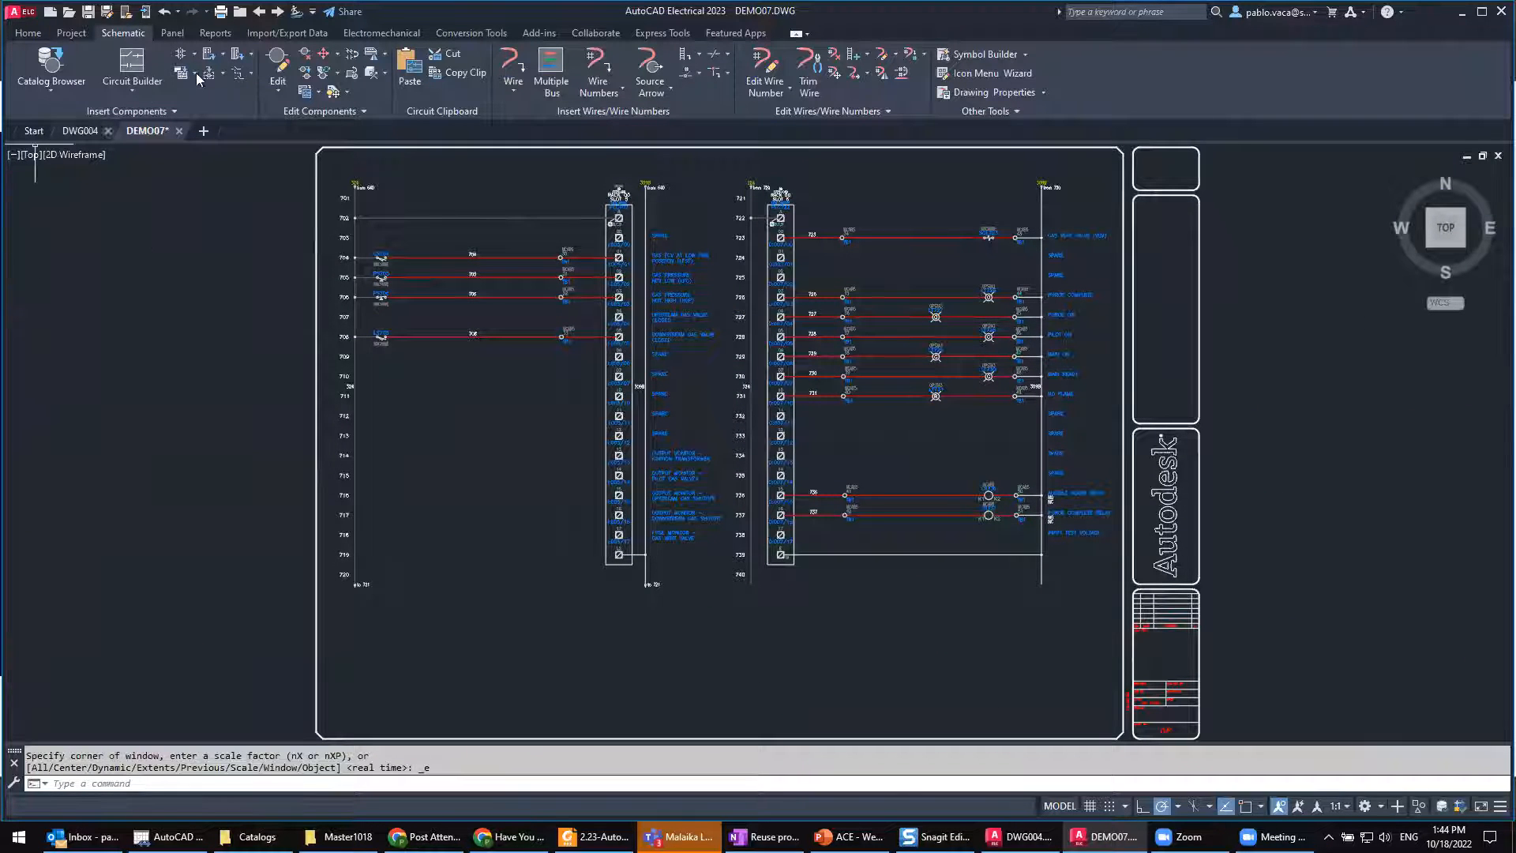
left_click(80, 34)
left_click(29, 67)
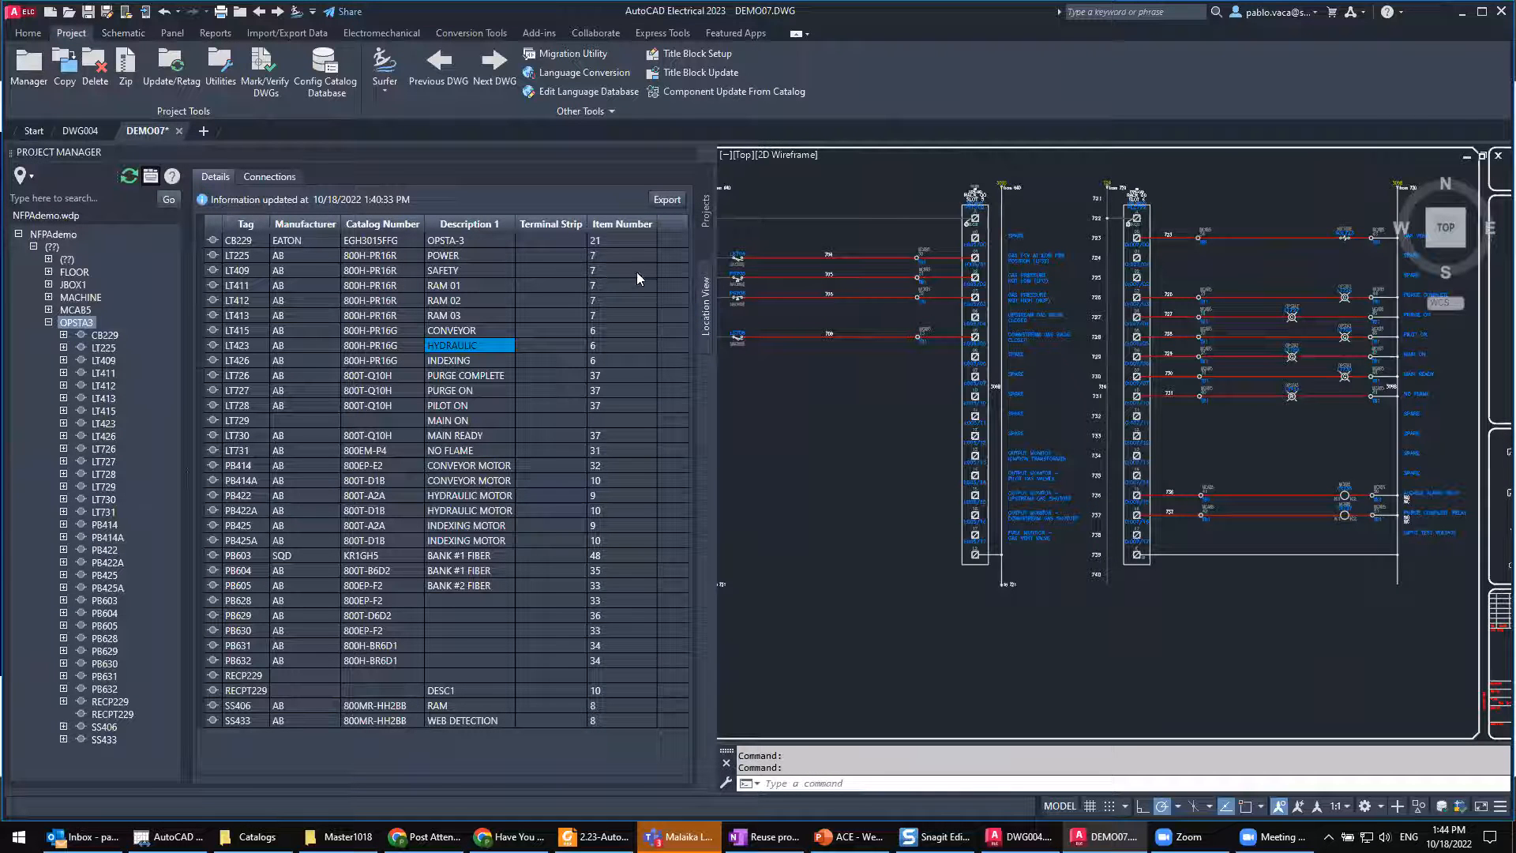
left_click(149, 178)
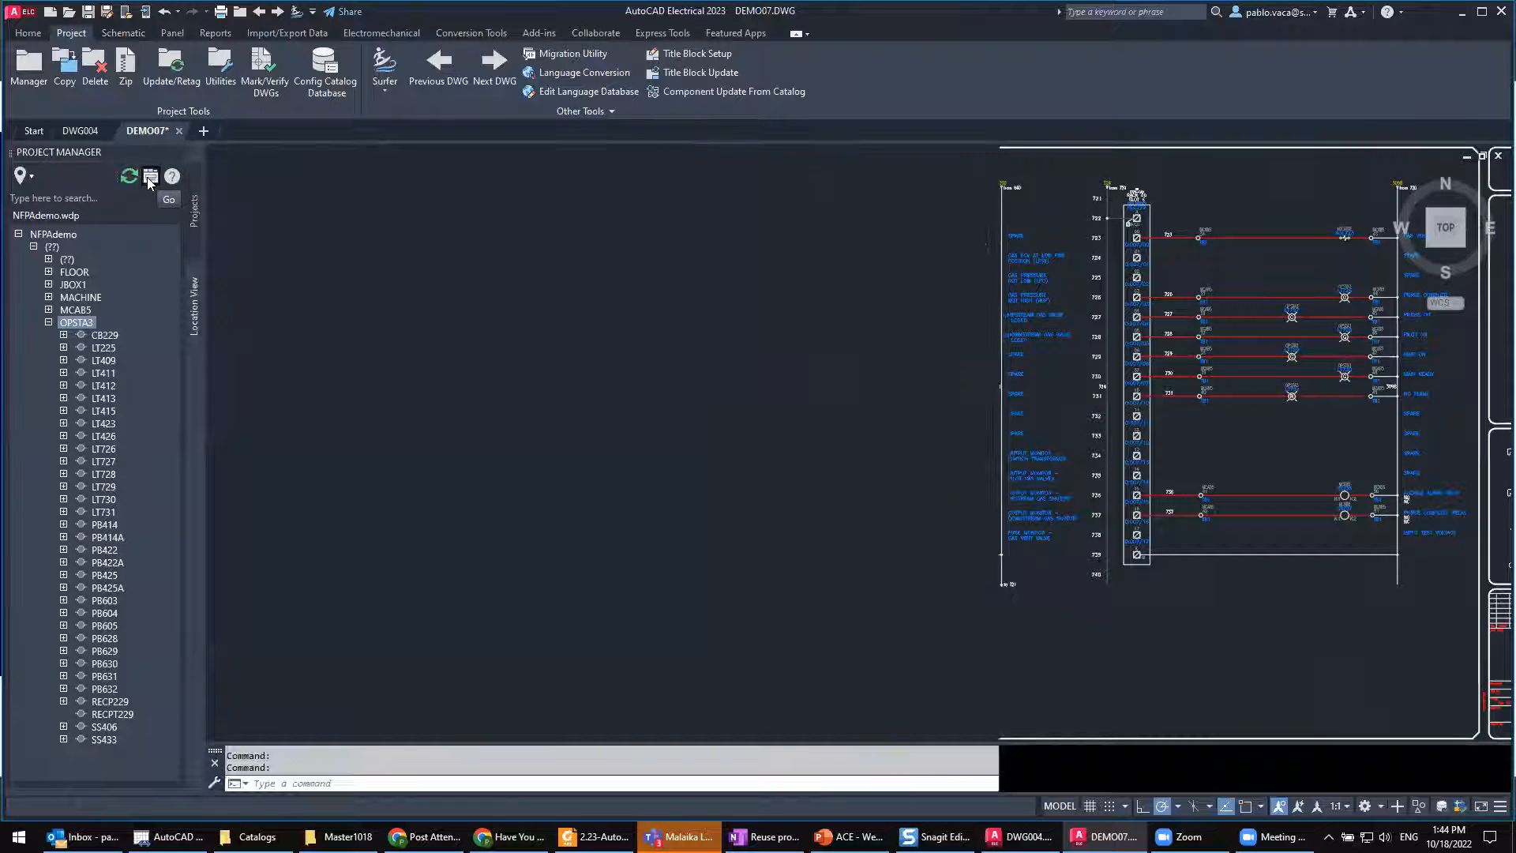
left_click(48, 322)
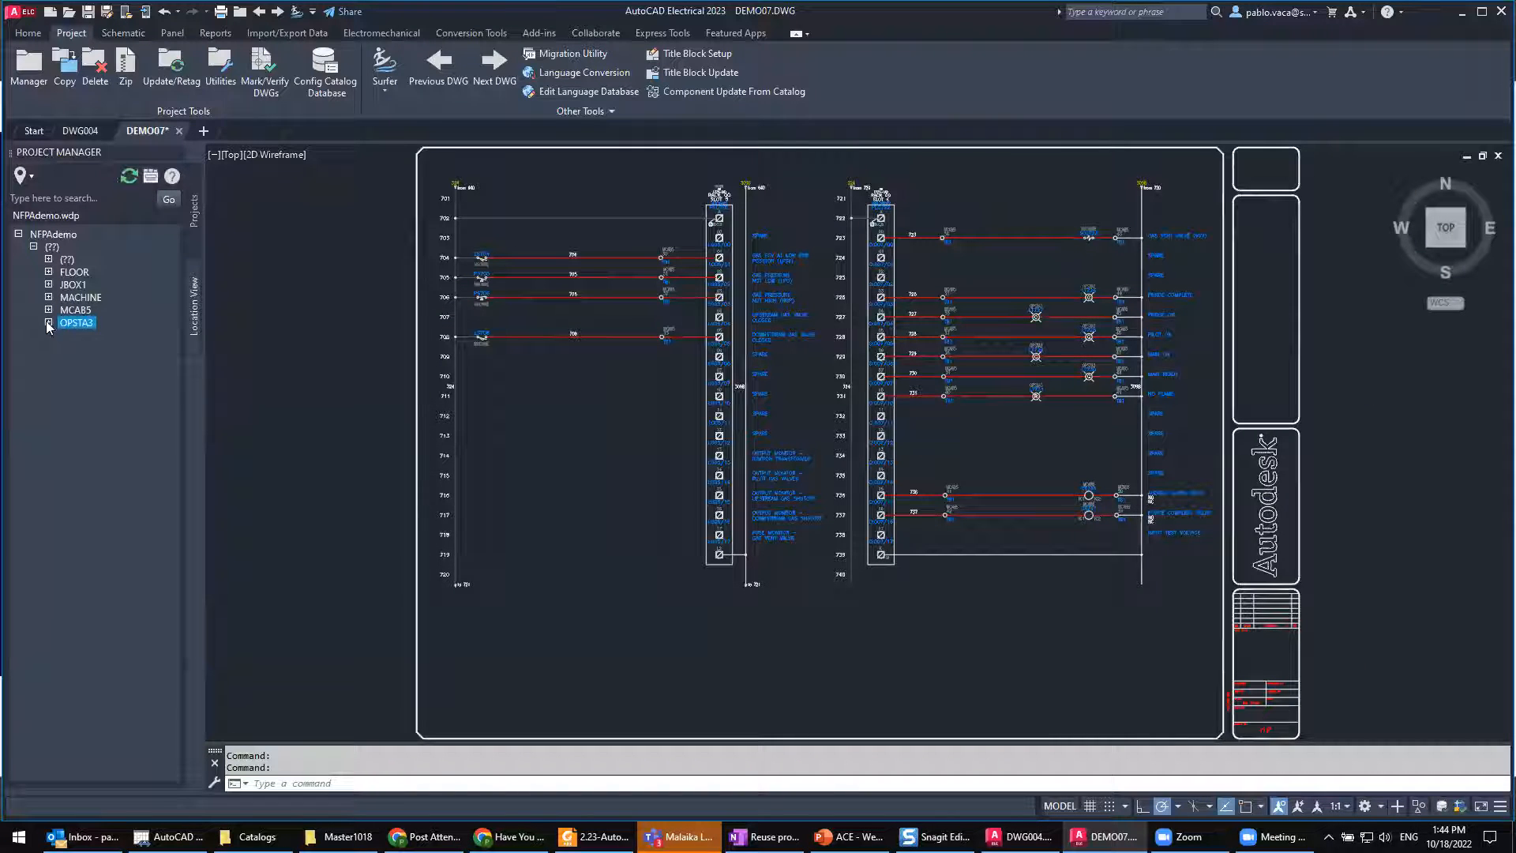
left_click(195, 220)
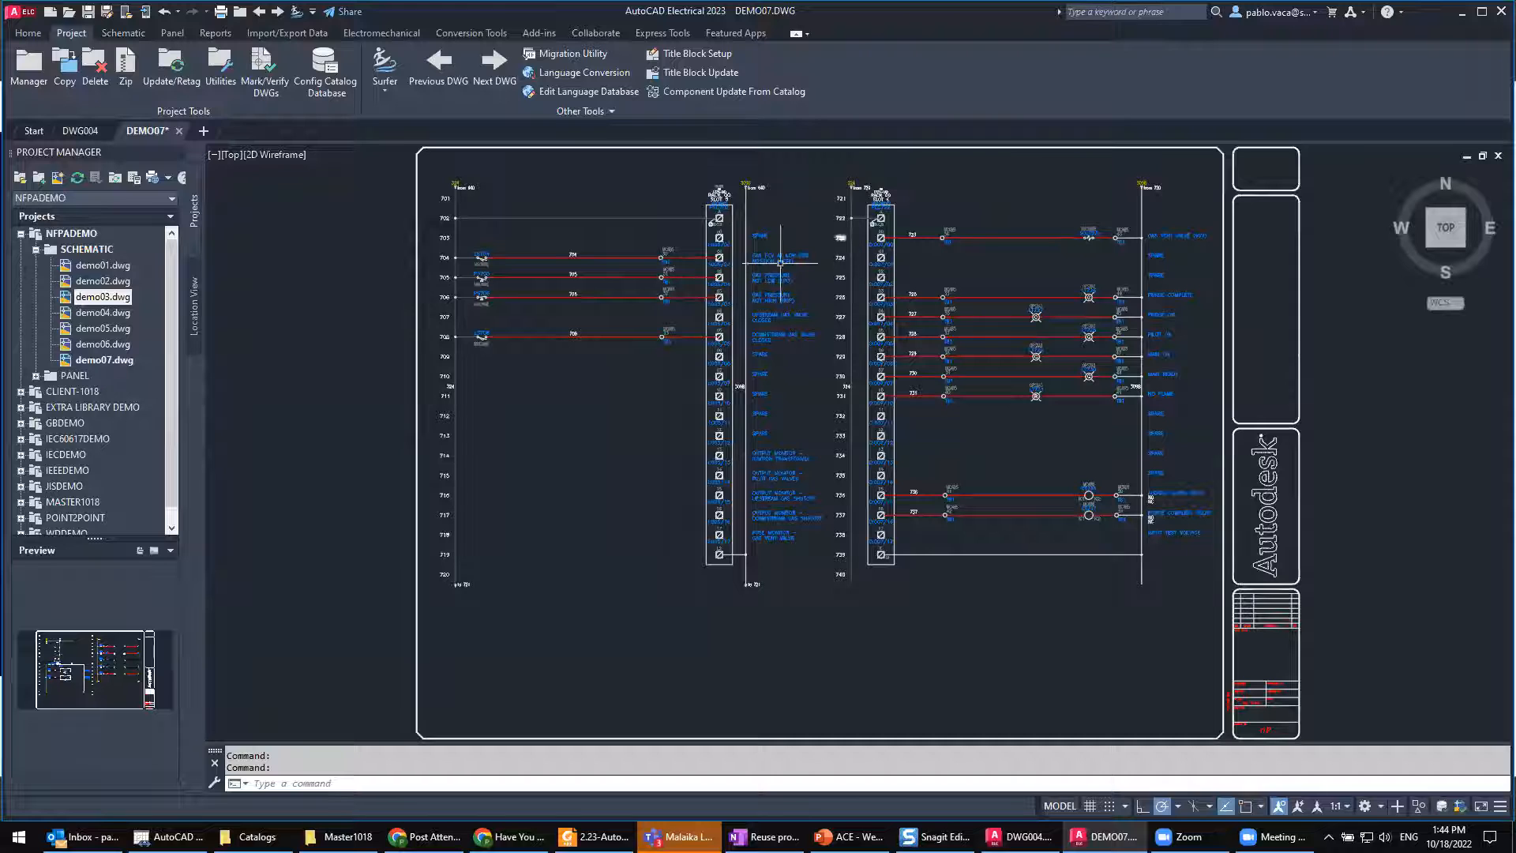
Step: Open the PLC702 module for editing, review its I/O point addresses and descriptions, and cancel without changing anything
scroll(834, 224, "up", 2)
scroll(834, 224, "up", 2)
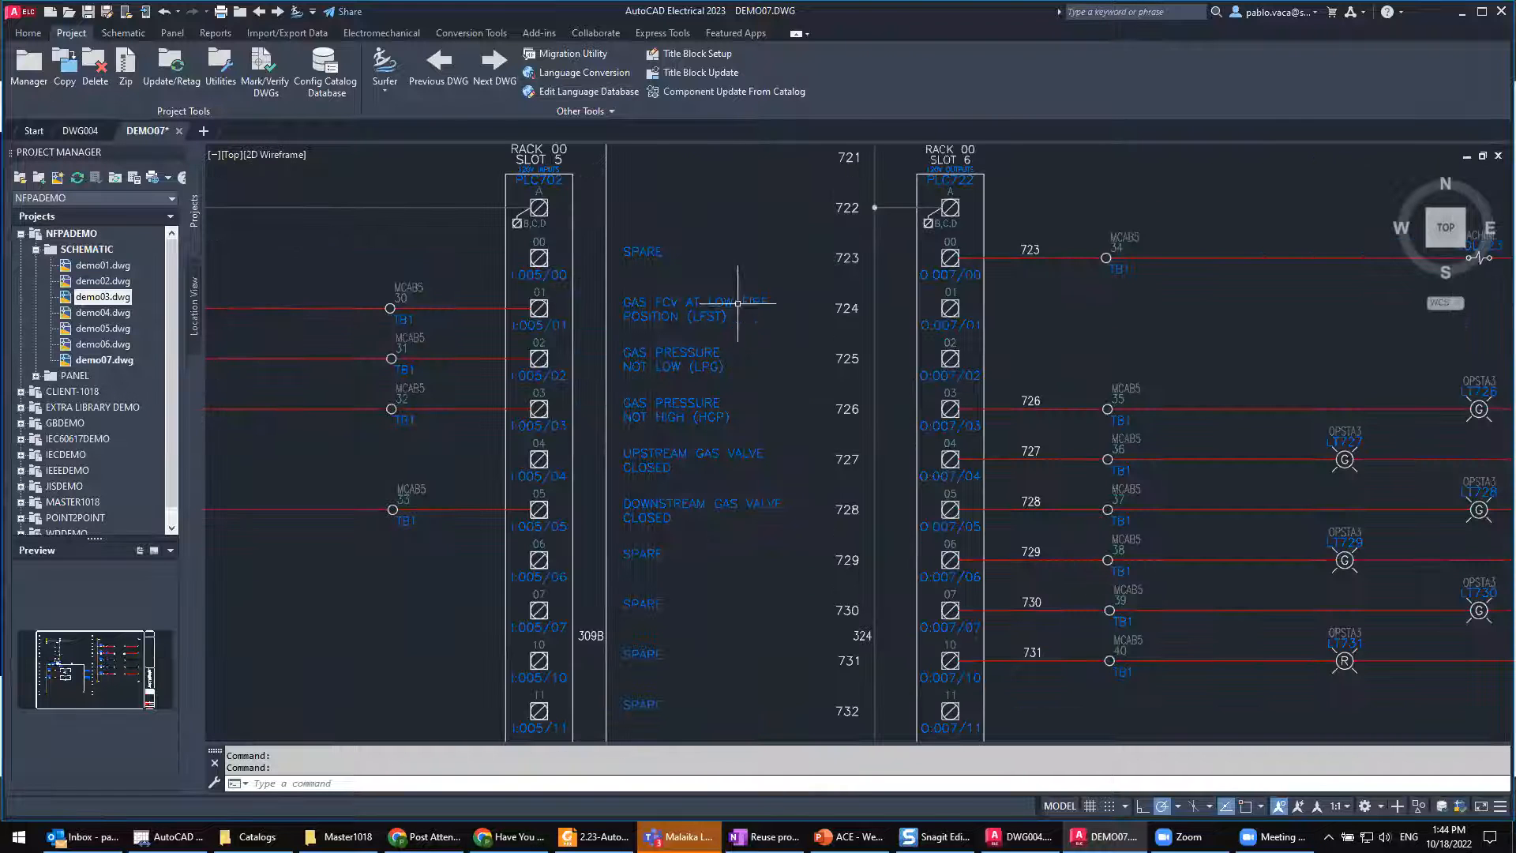
middle_click_drag(722, 432, 797, 516)
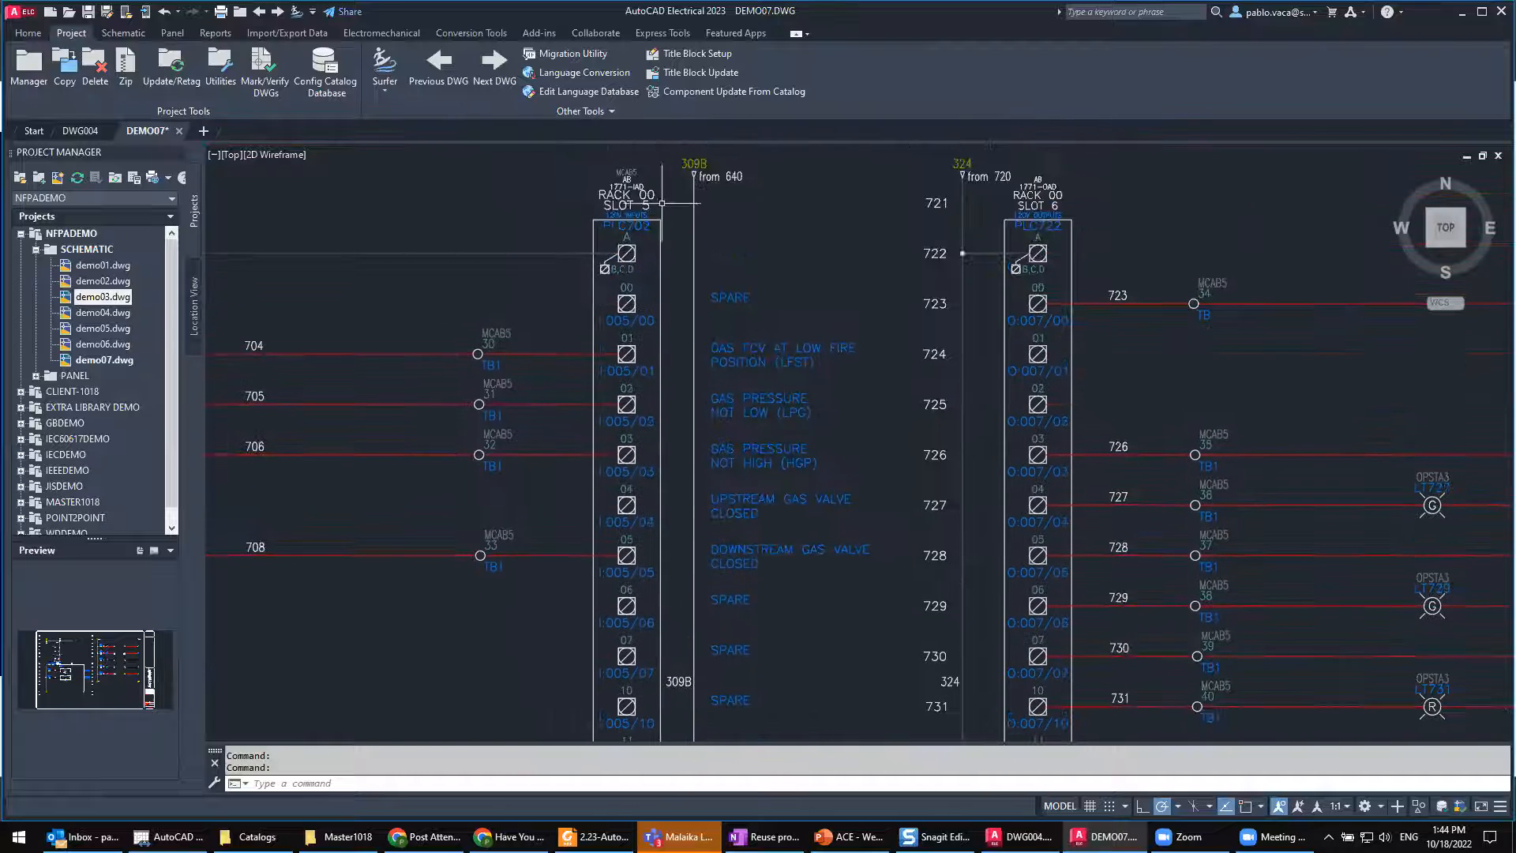
right_click(628, 207)
left_click(642, 146)
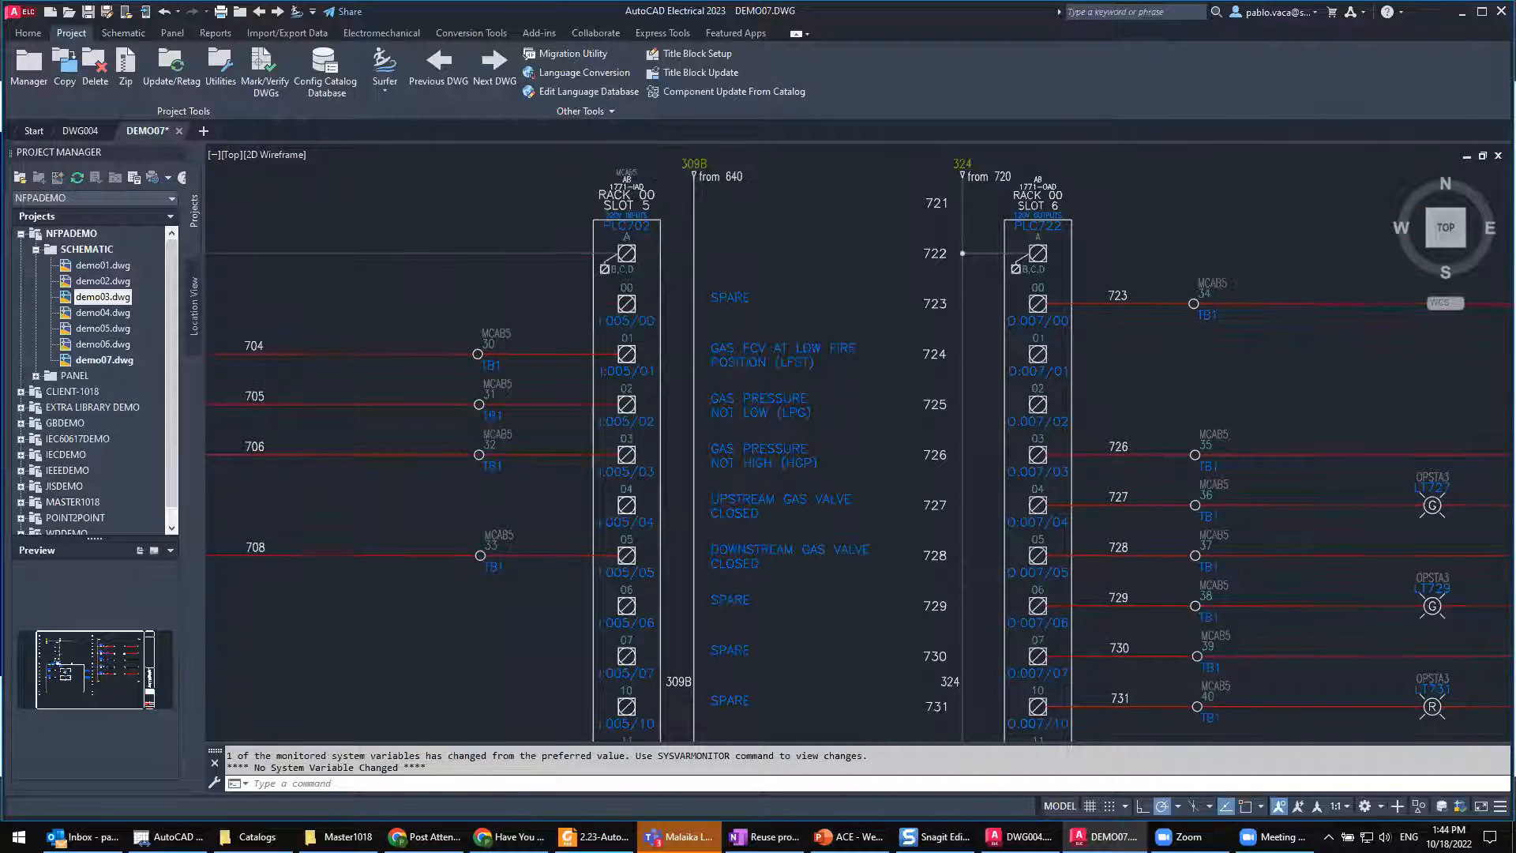
left_click(580, 286)
key("Down")
key("Down")
key("Down")
key("Down")
key("Down")
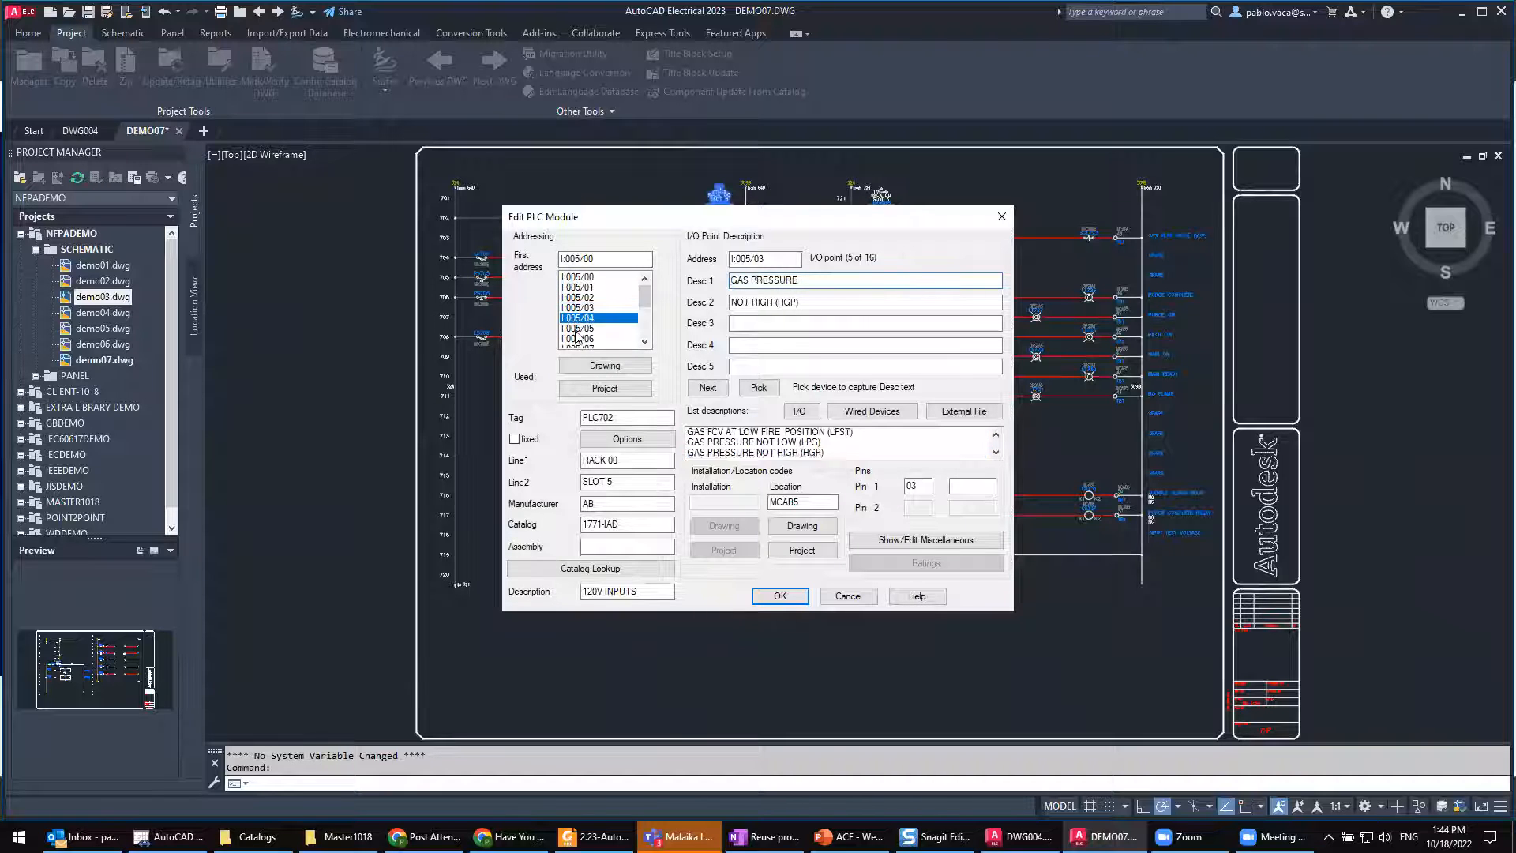
left_click(585, 286)
left_click(584, 297)
left_click(842, 595)
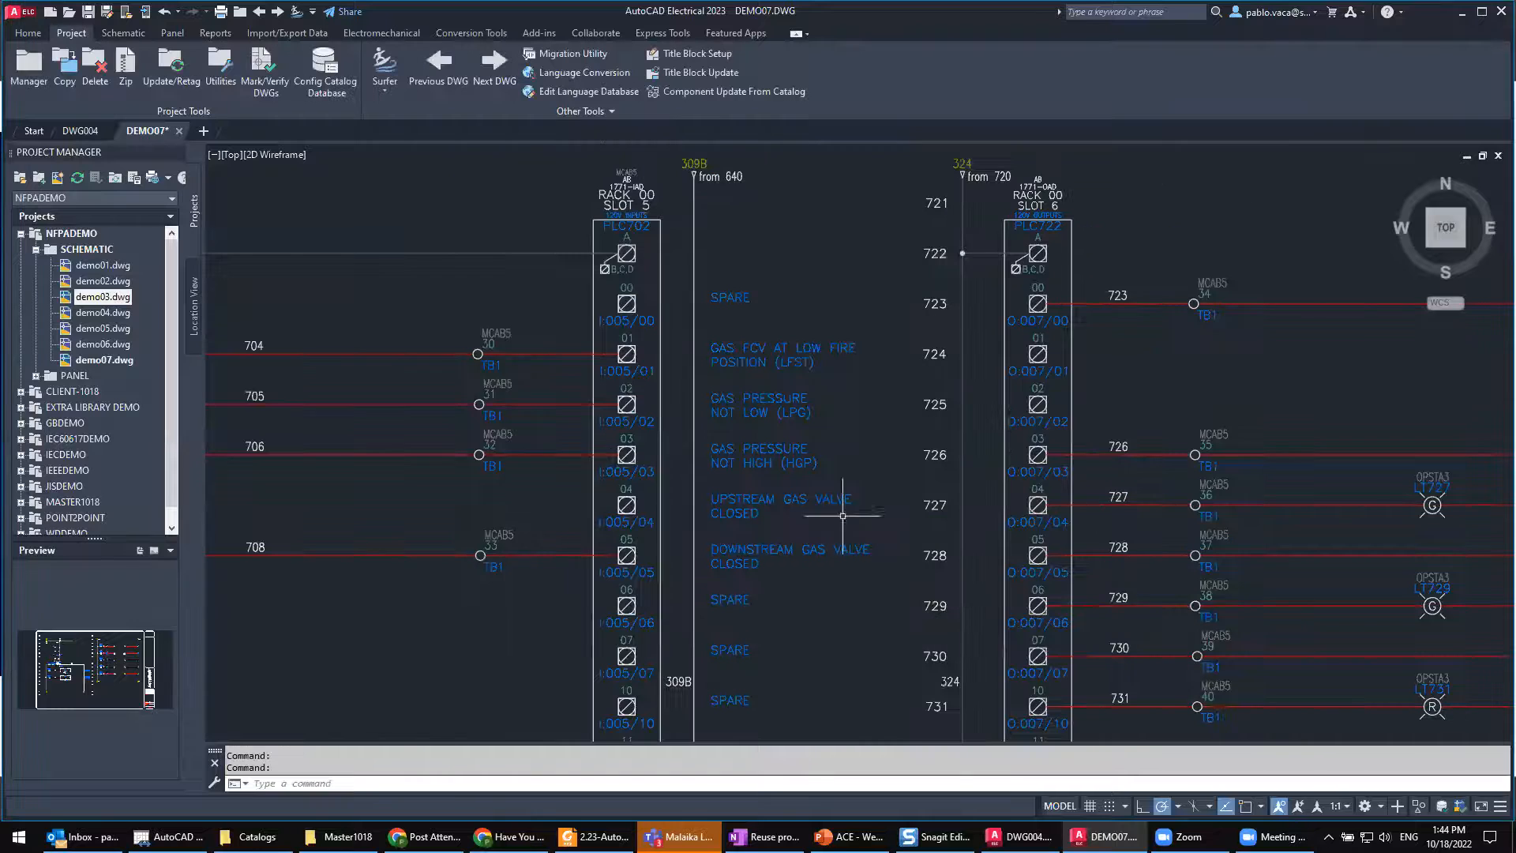
Step: Start a spreadsheet export of the General data category for the active drawing, using the Excel file format (.xls)
scroll(819, 432, "down", 2)
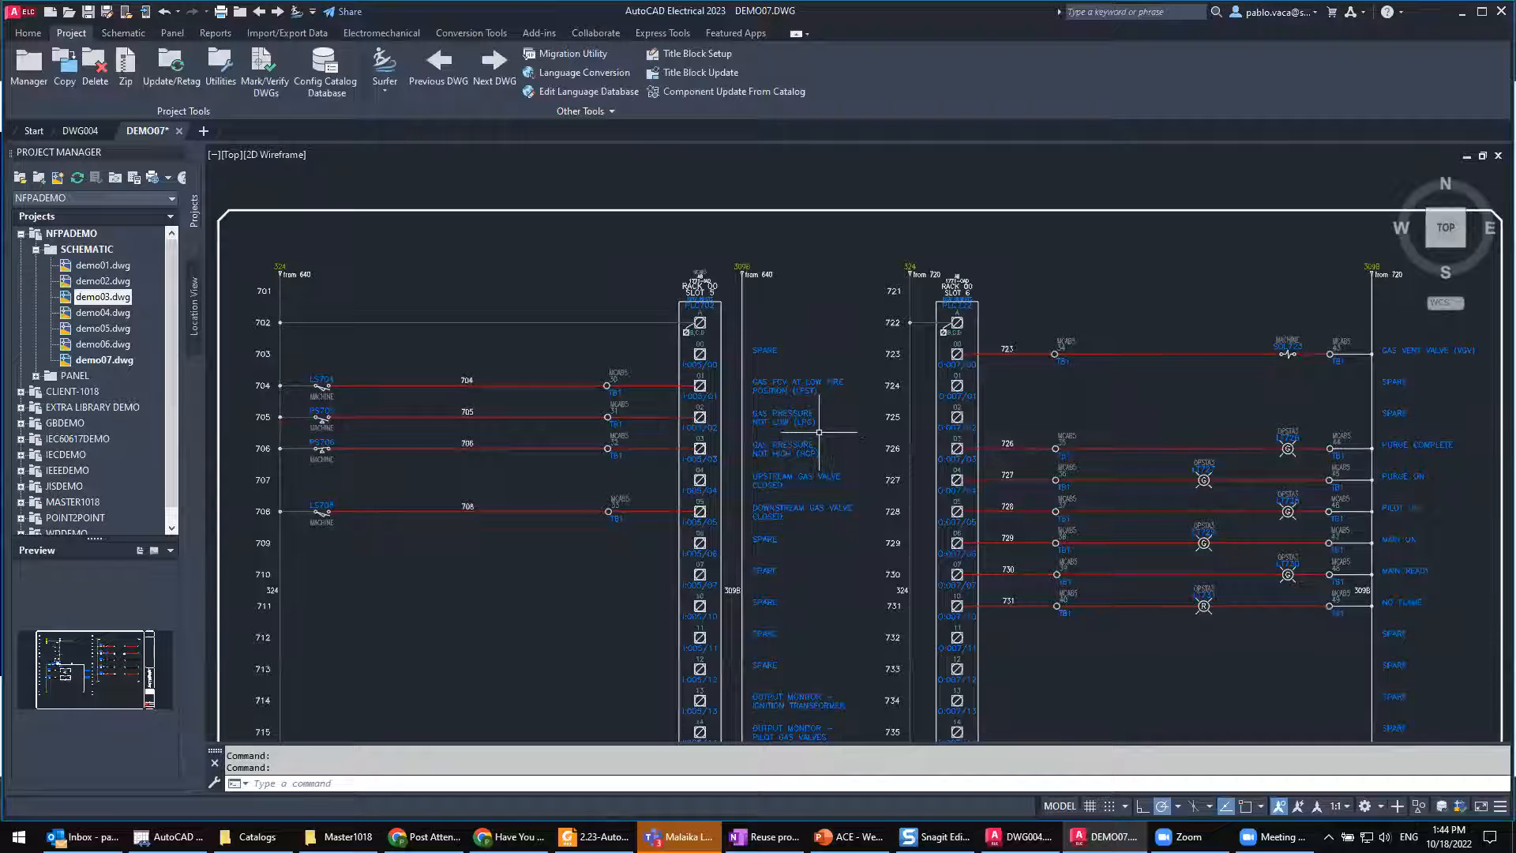
mouse_move(987, 489)
middle_mouse_down()
mouse_move(856, 383)
mouse_move(812, 368)
middle_mouse_up()
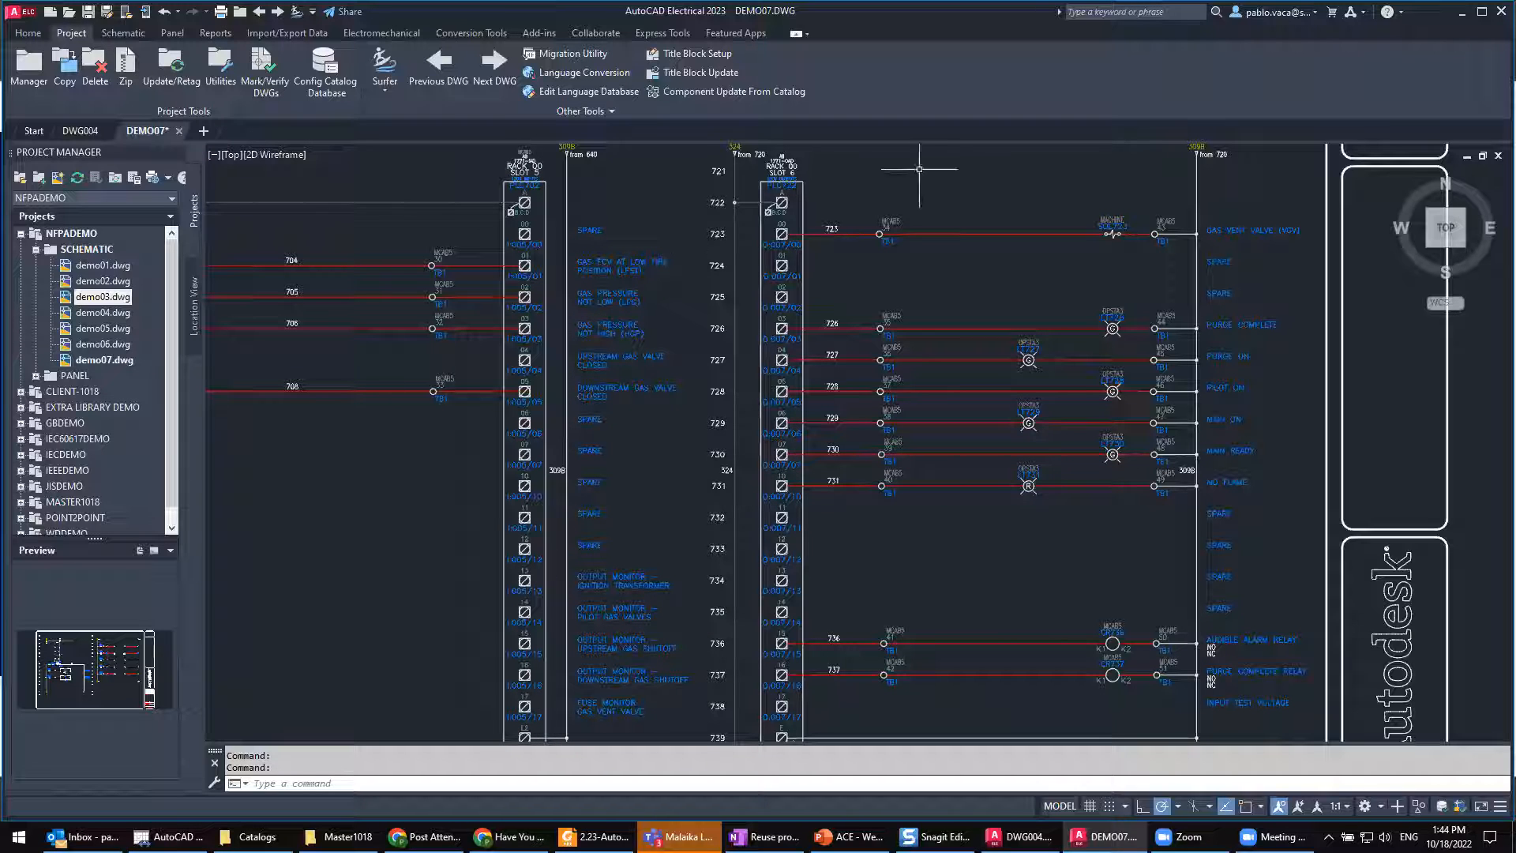
left_click(294, 37)
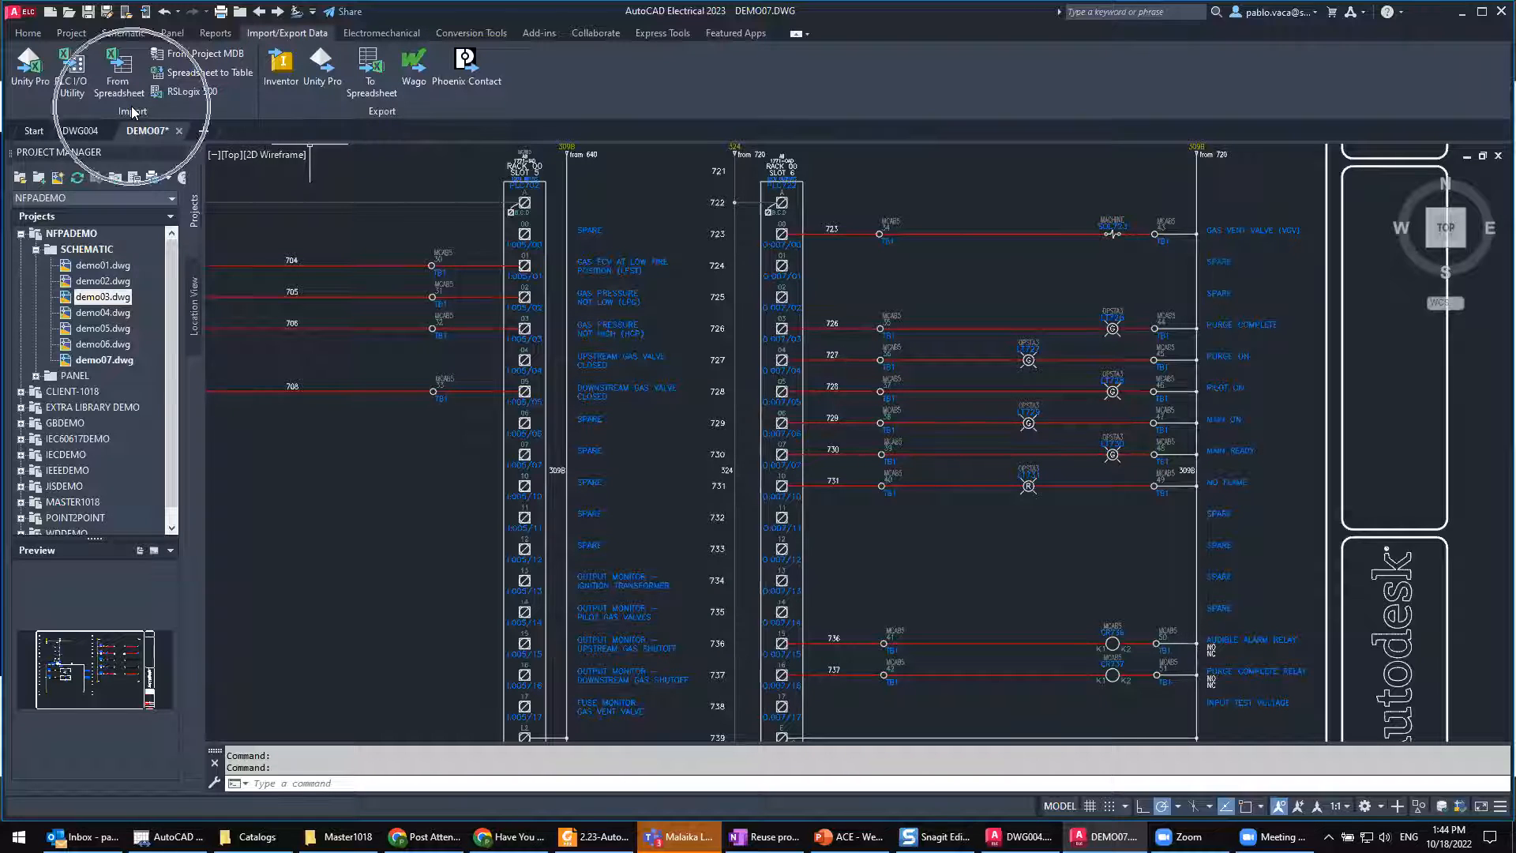
left_click(368, 67)
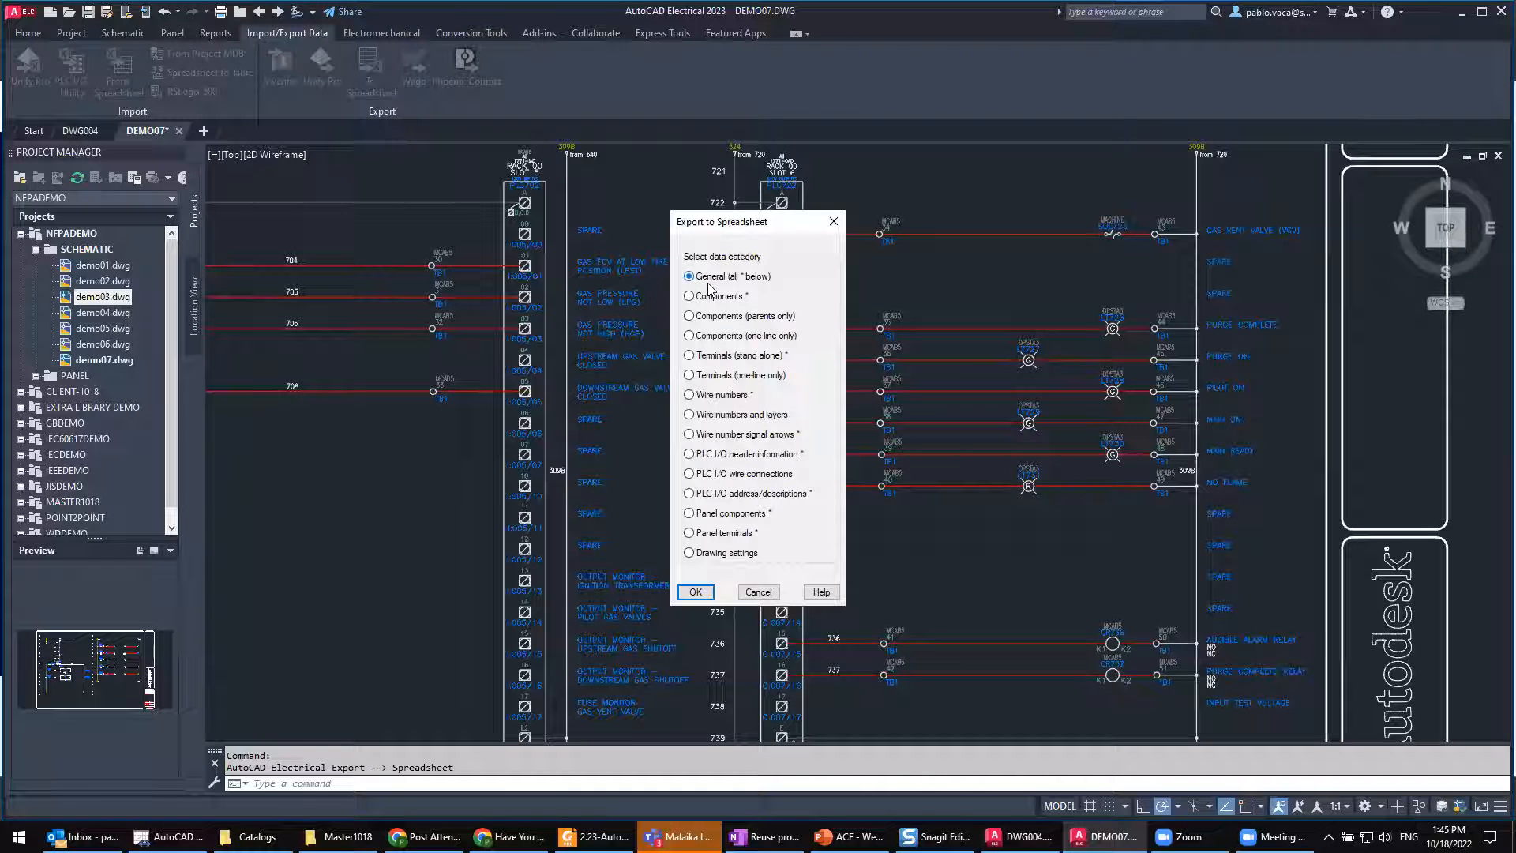
left_click(695, 592)
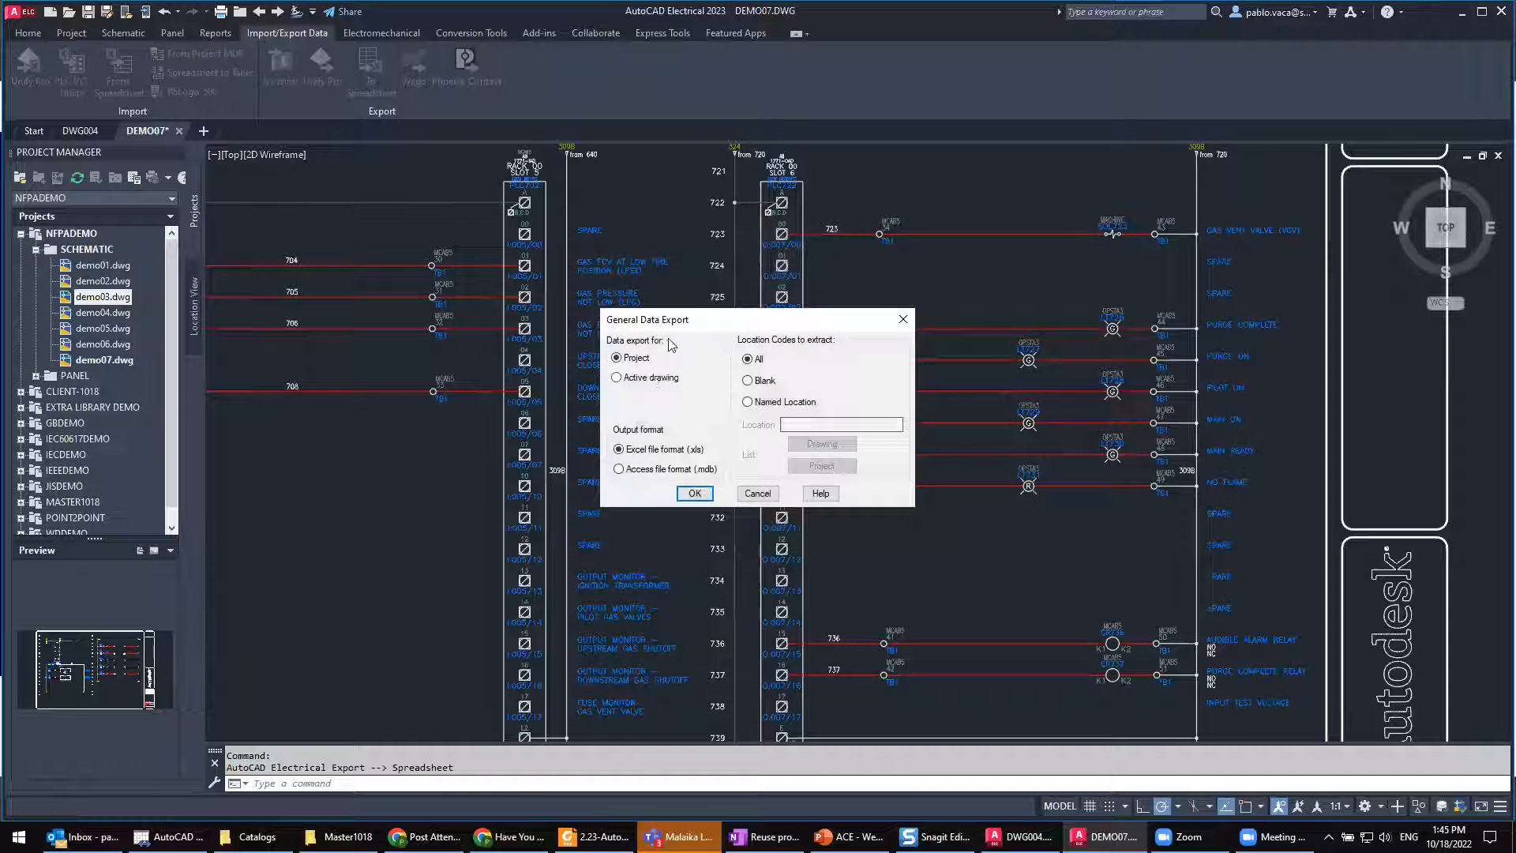
left_click(657, 381)
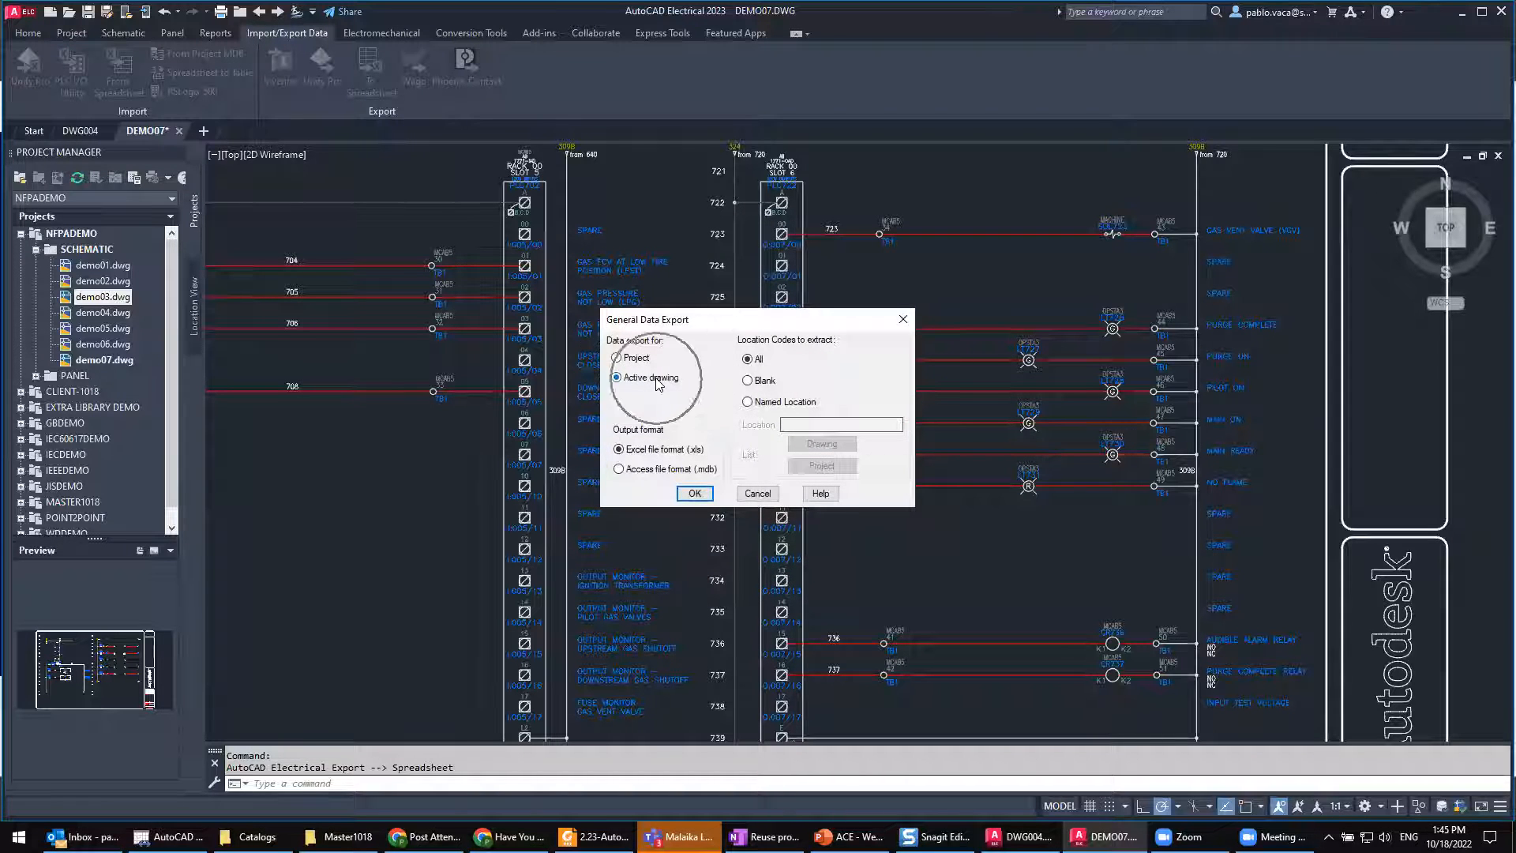
left_click(694, 493)
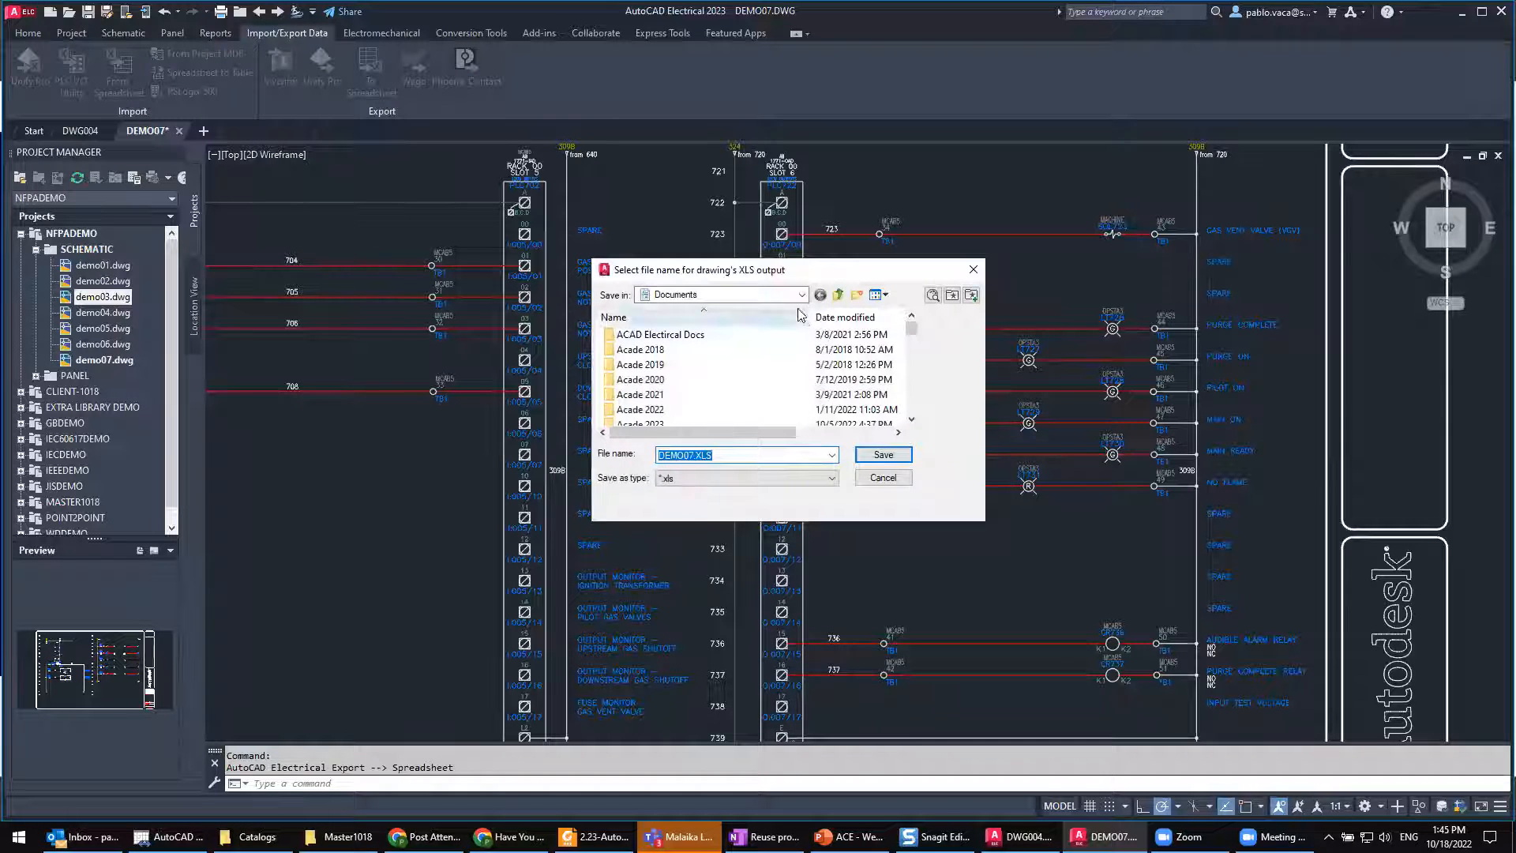
Step: Save the exported spreadsheet as DEMO07.XLS on the Desktop
left_click(794, 294)
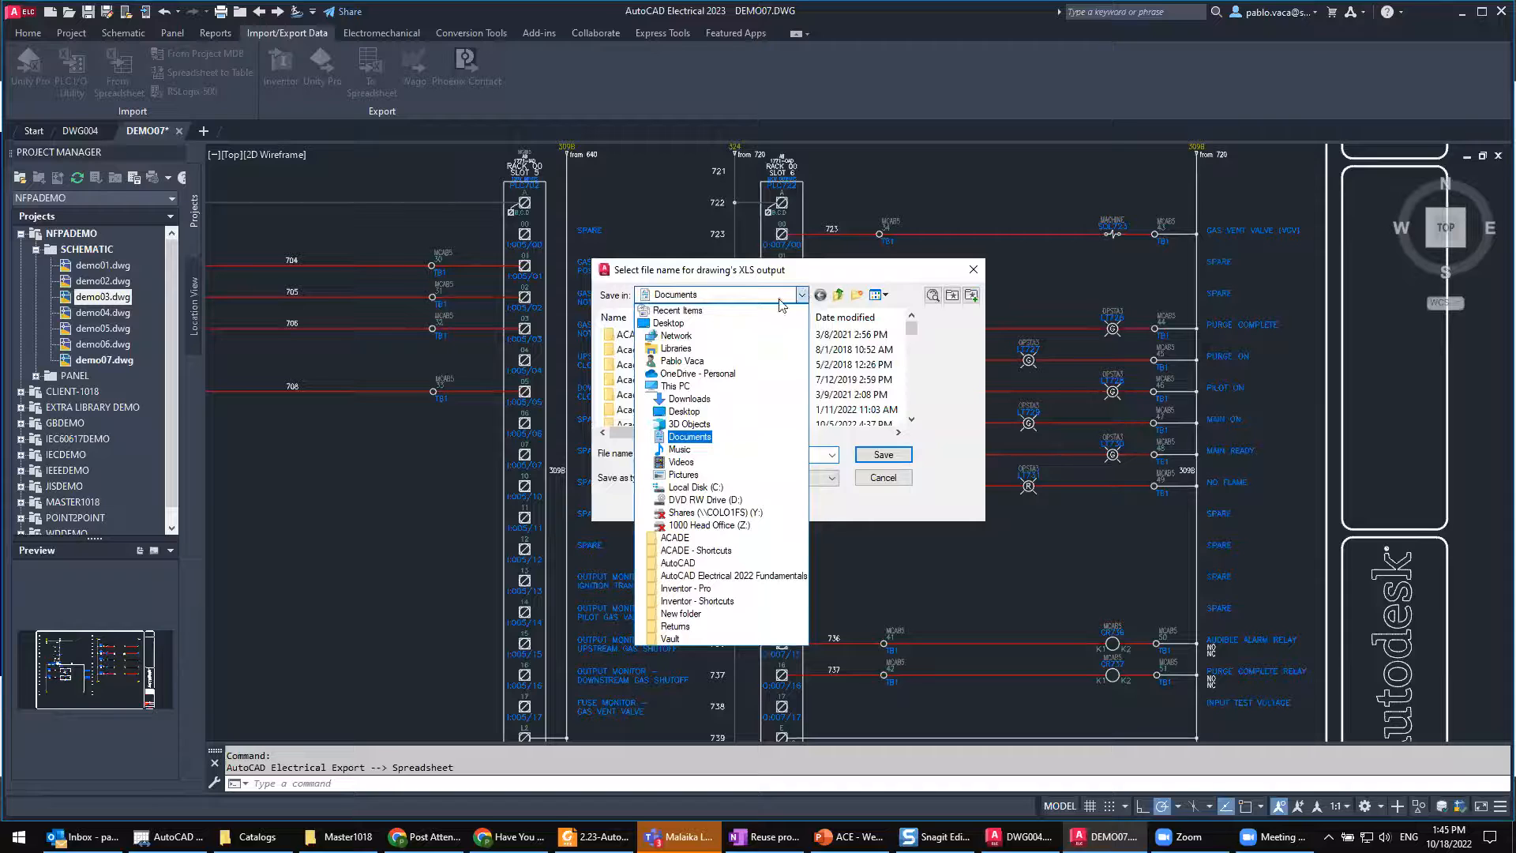
left_click(700, 324)
left_click(869, 458)
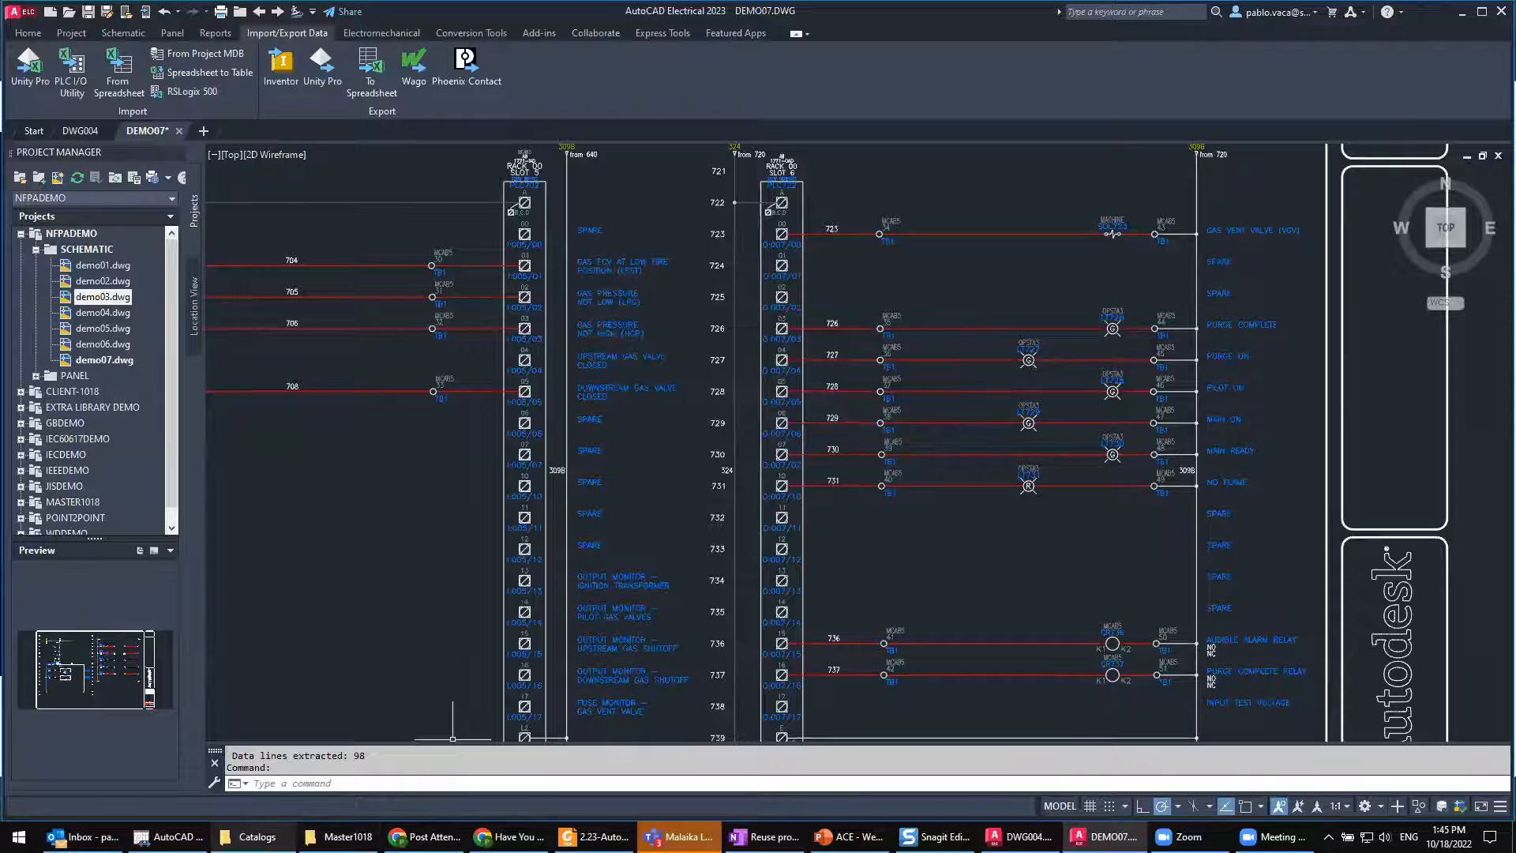
Step: Switch to File Explorer and open DEMO07.XLS from the Desktop in Excel
left_click(257, 836)
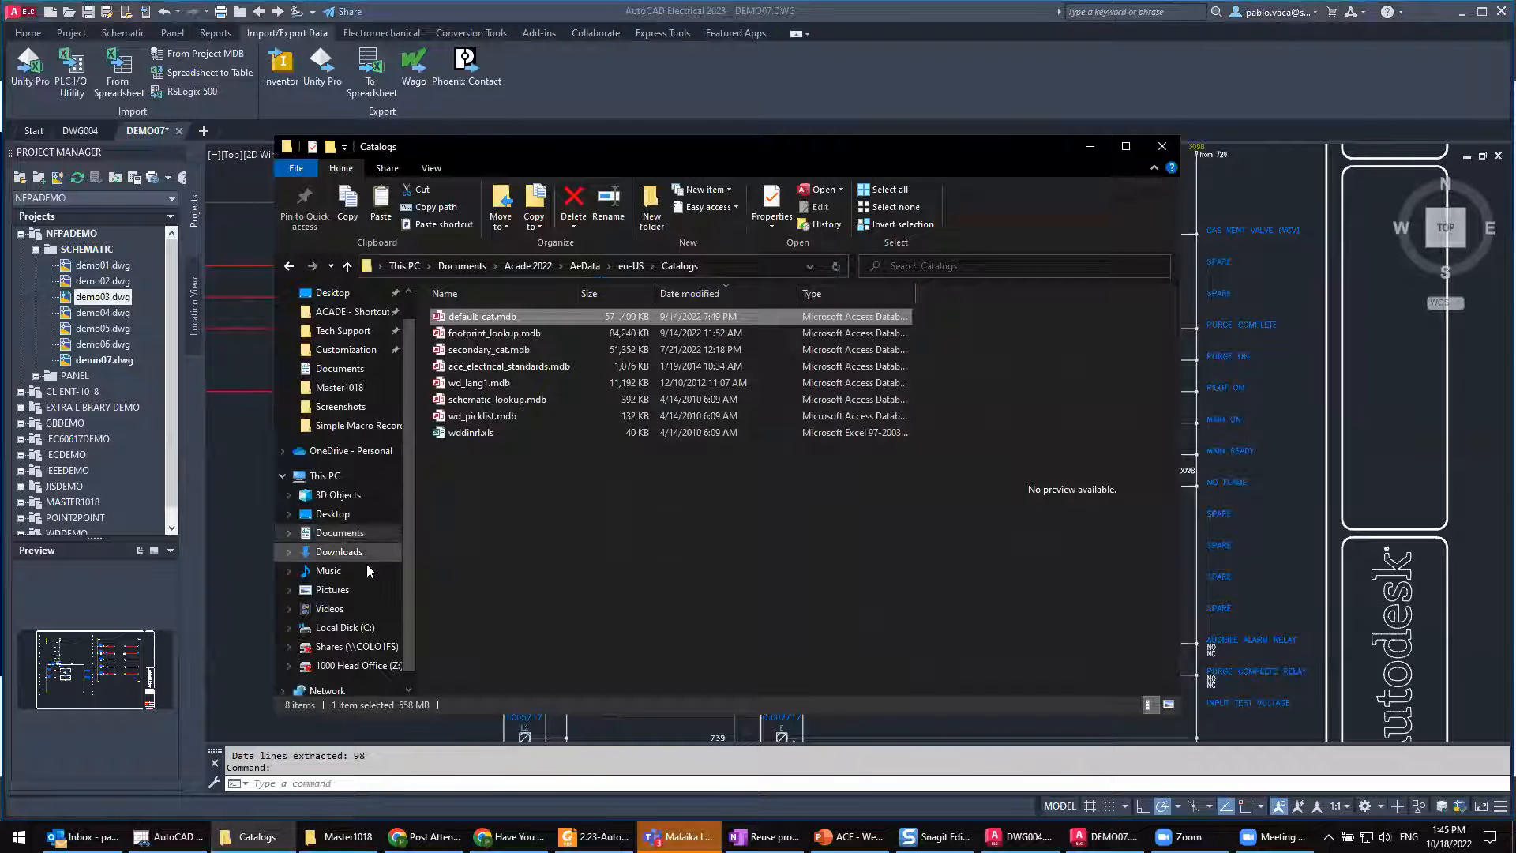
left_click(338, 514)
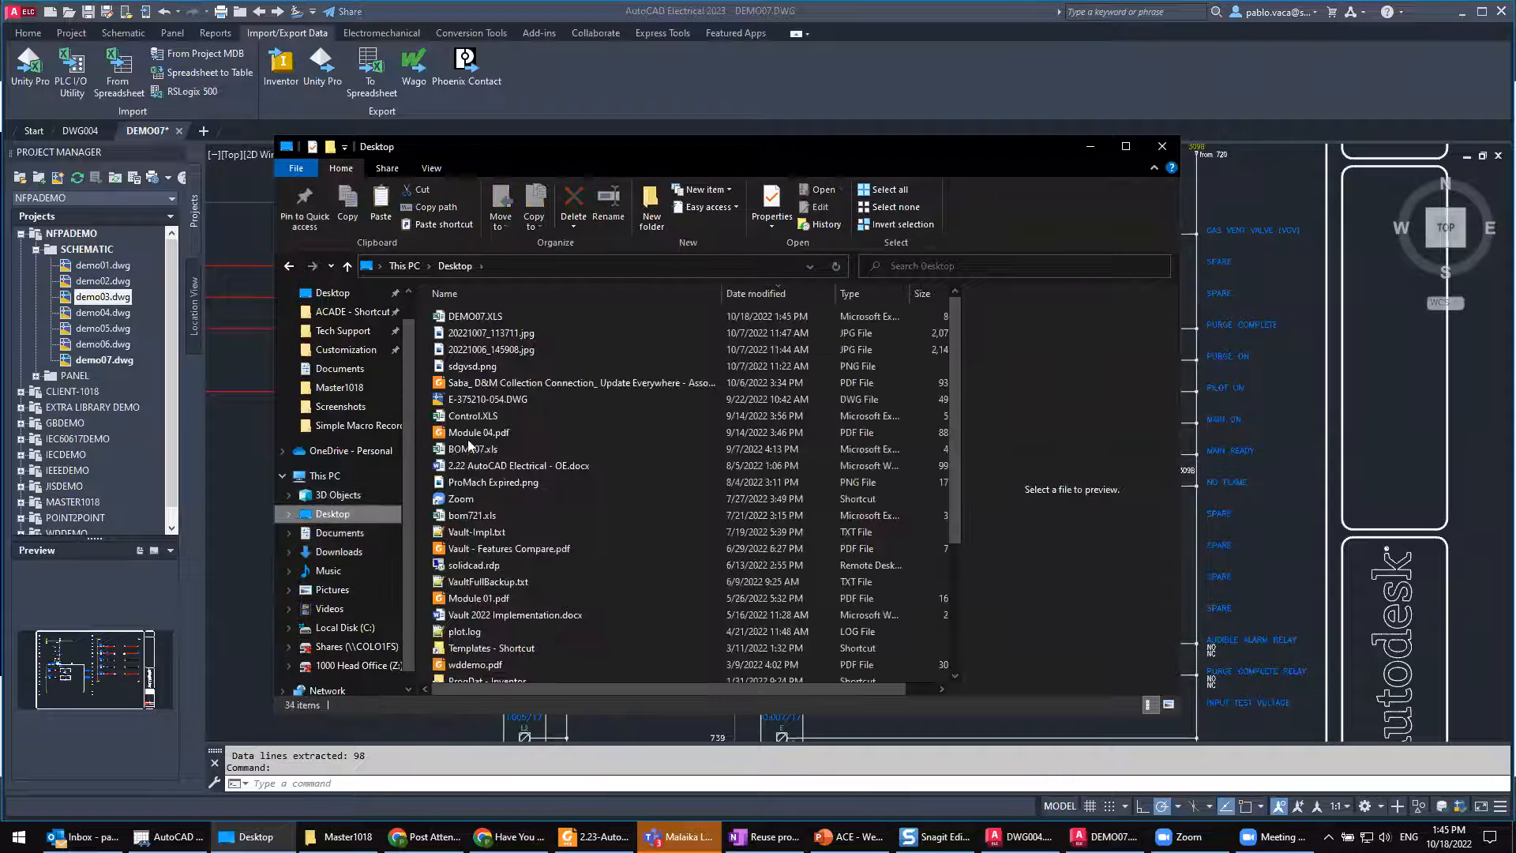
double_click(479, 316)
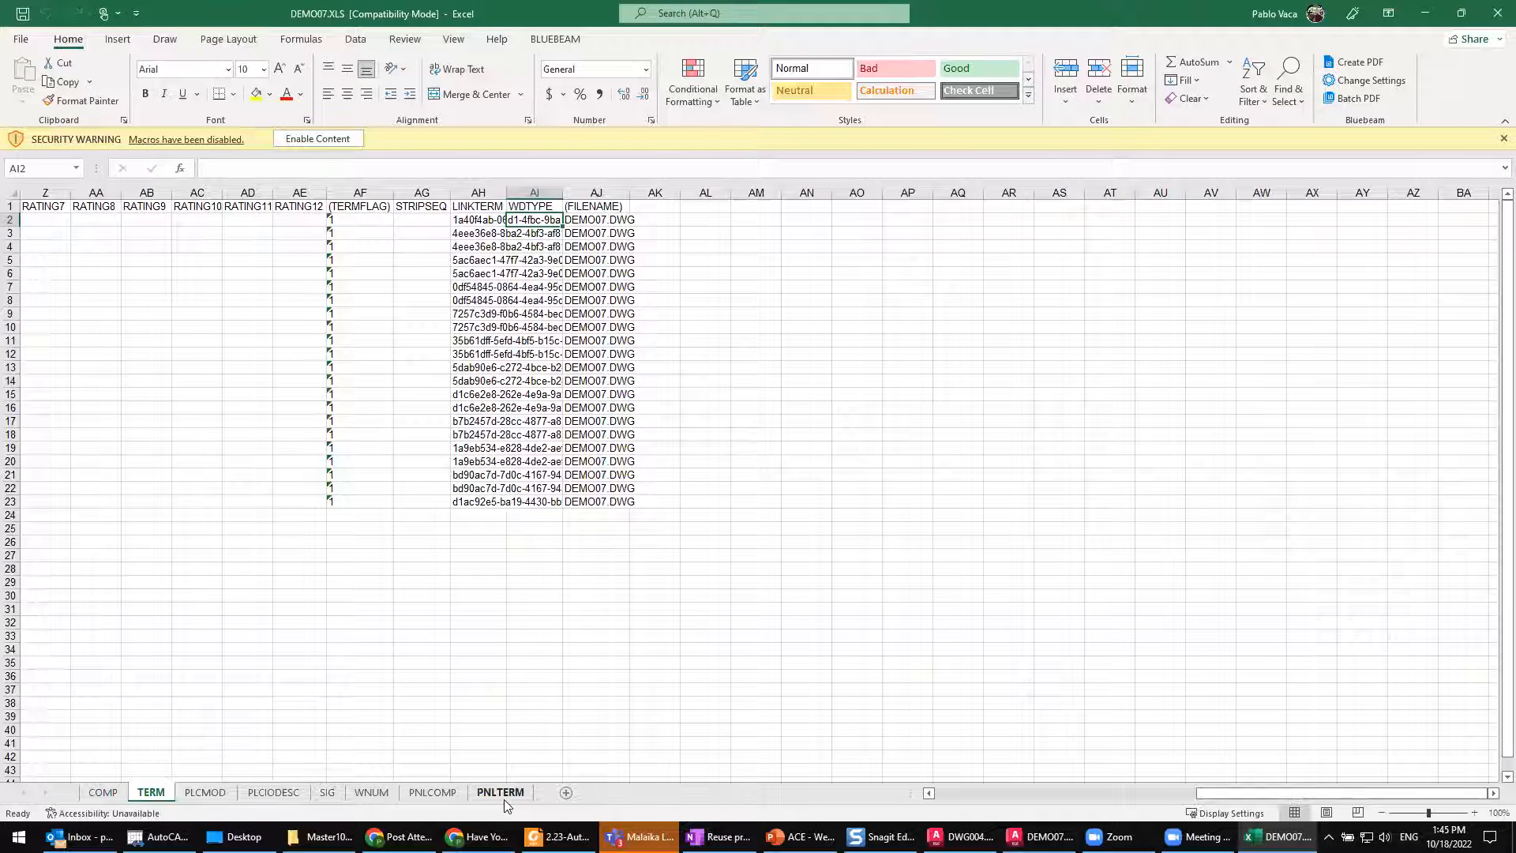
Step: Fit the WDBLKNAM column of the COMP sheet to its contents and display the TERM sheet
left_click(103, 793)
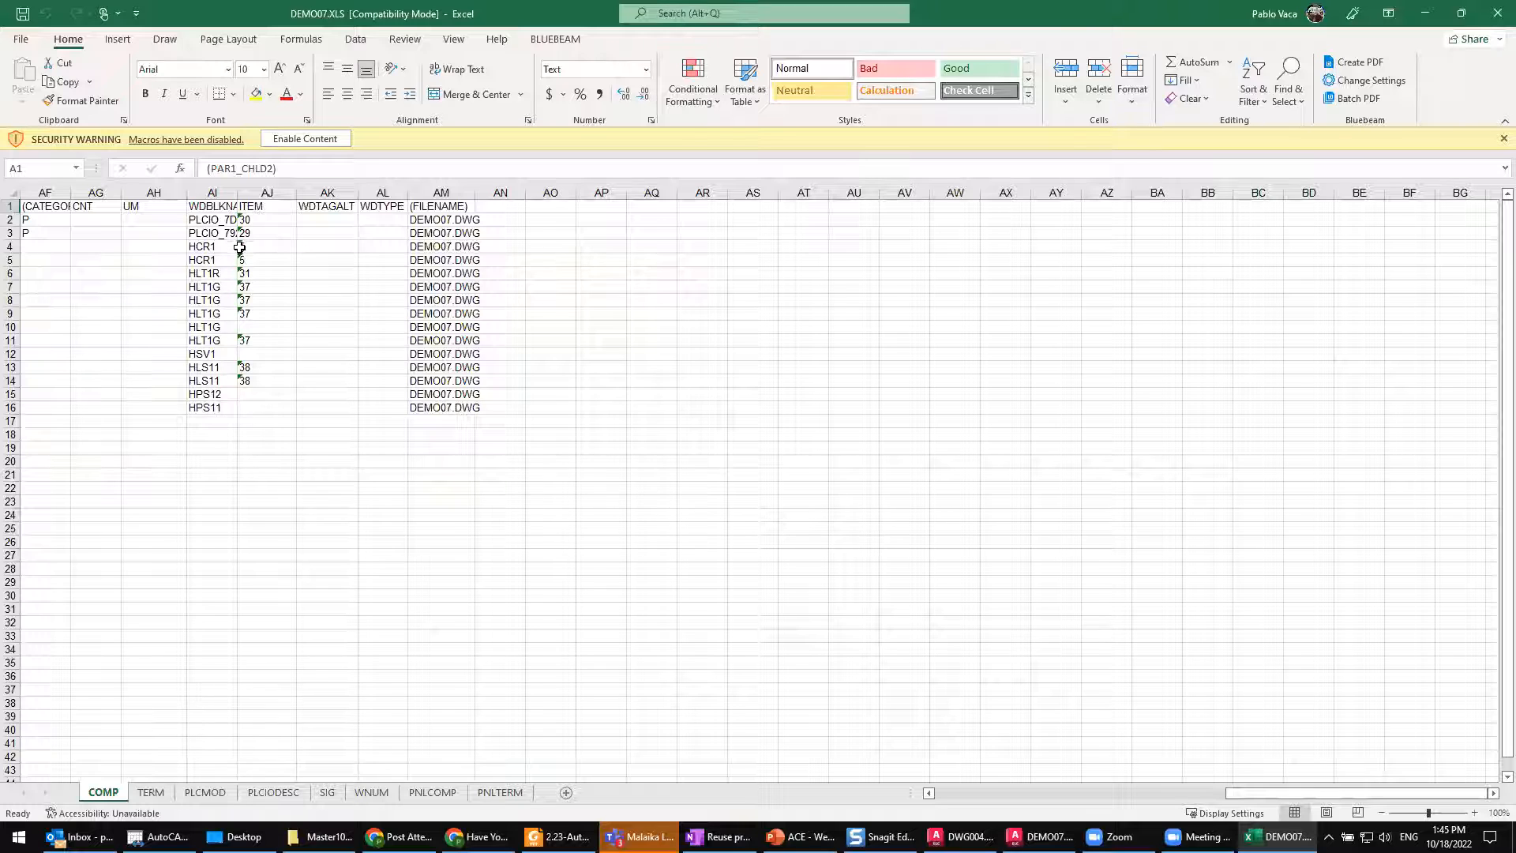
double_click(238, 192)
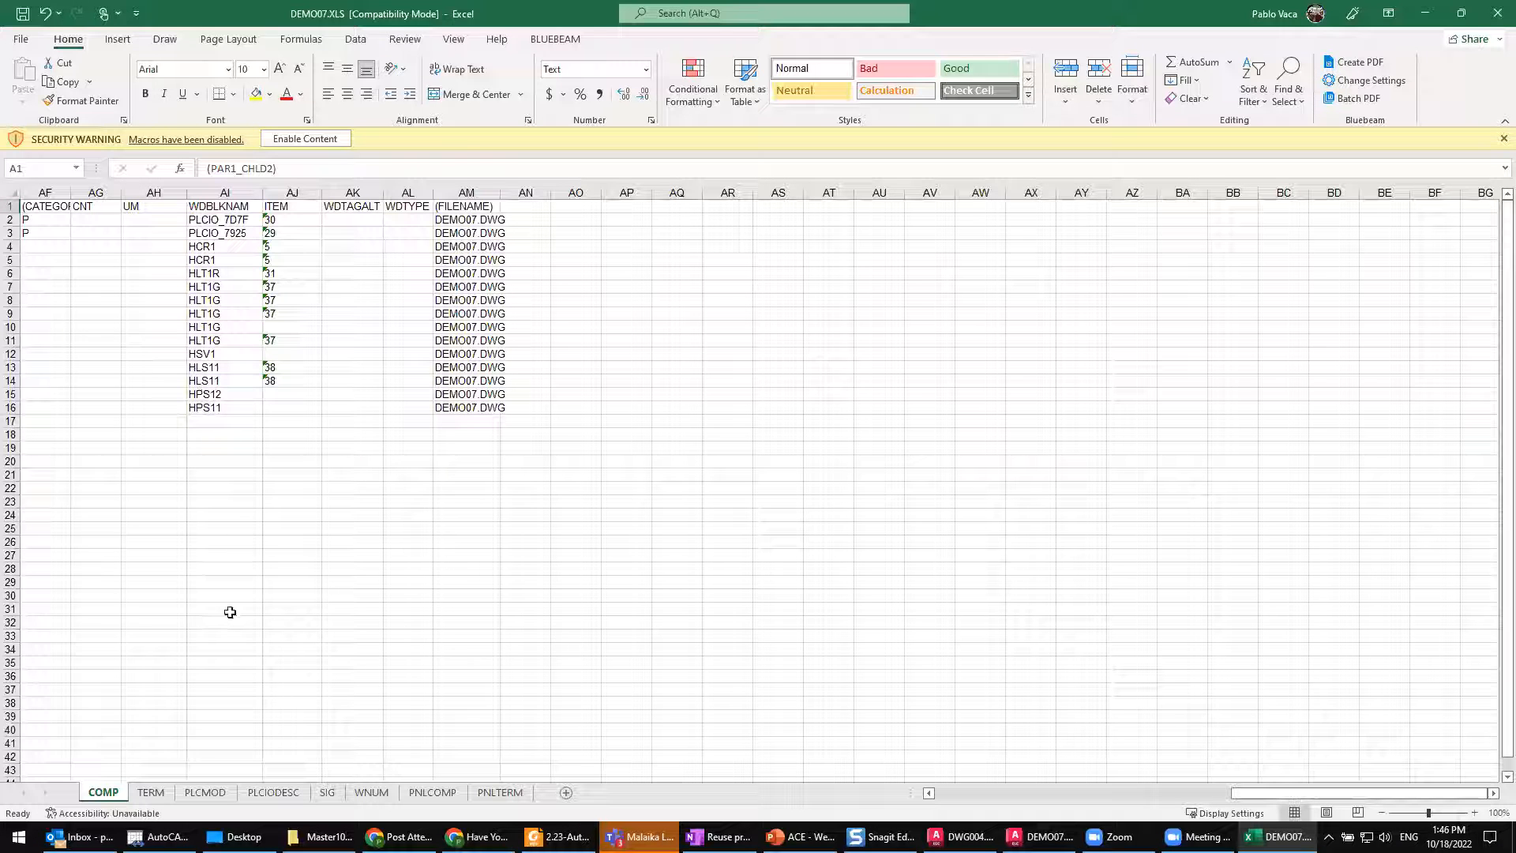
left_click(150, 793)
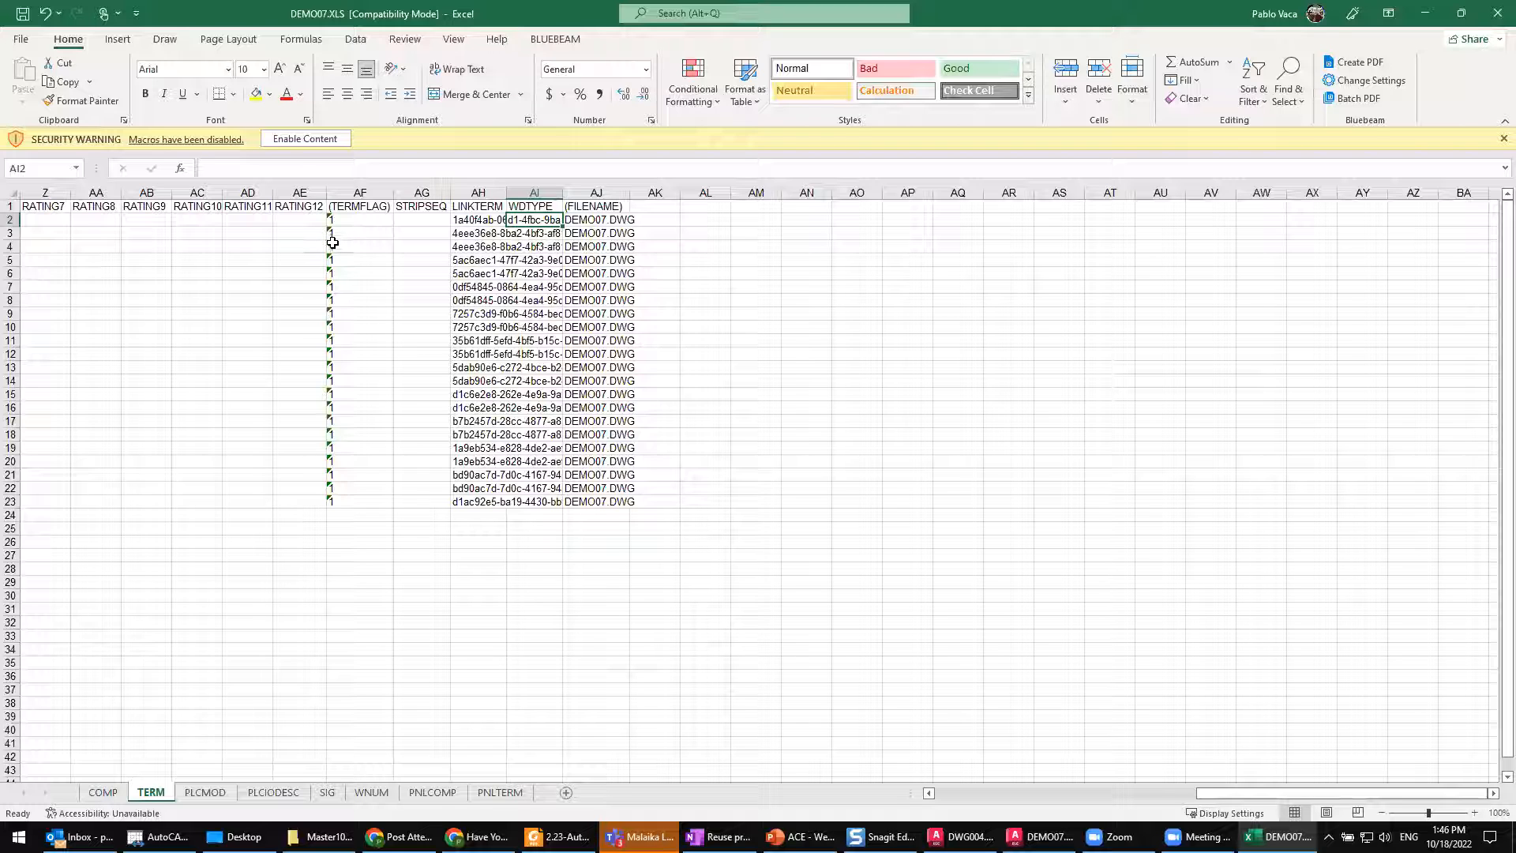
key("super+plus")
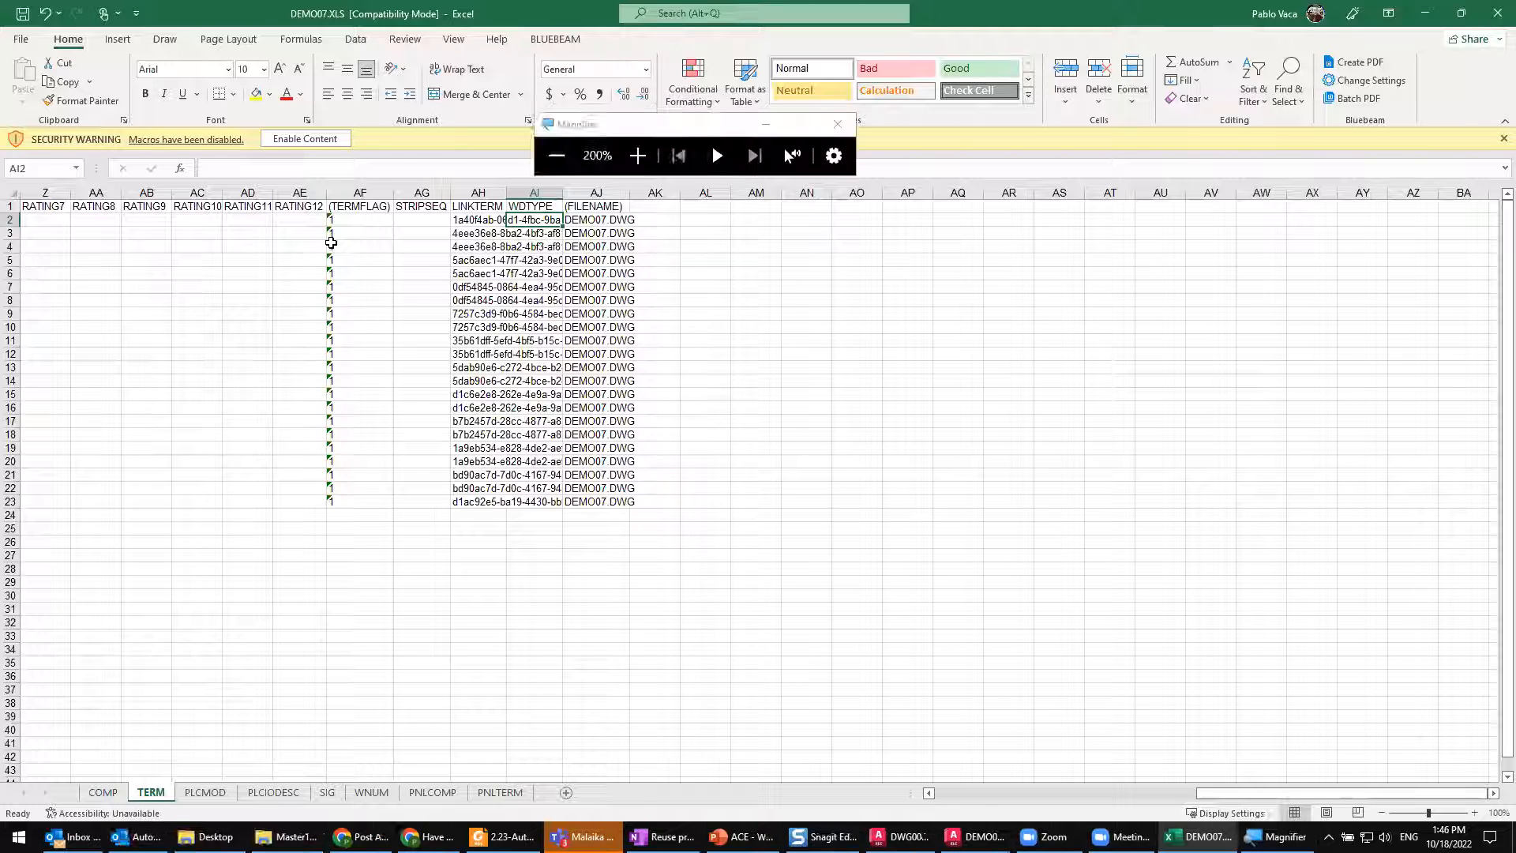
key("super")
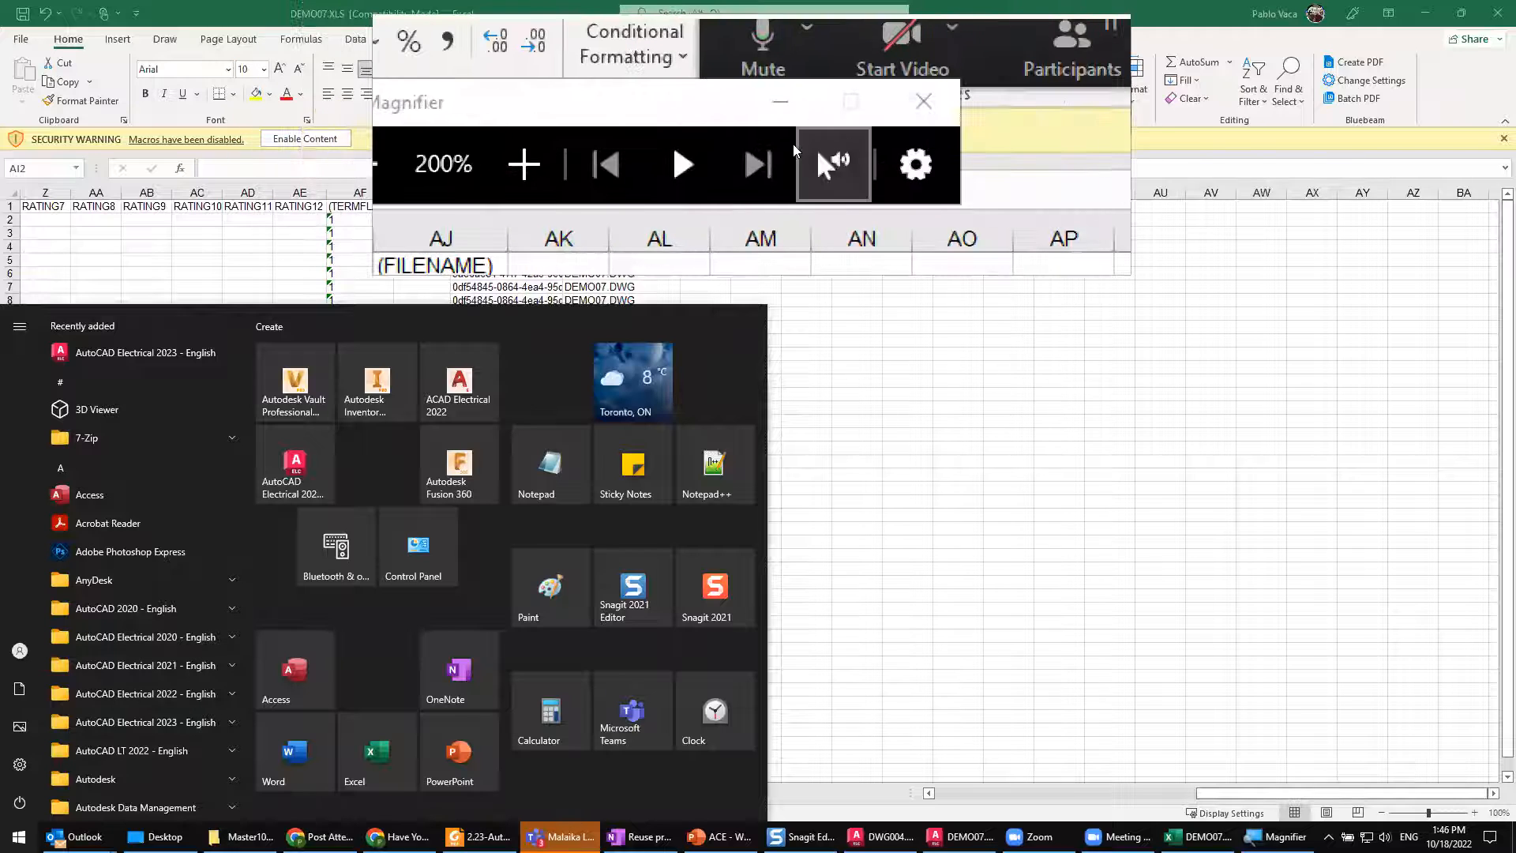
left_click(829, 126)
left_click(891, 353)
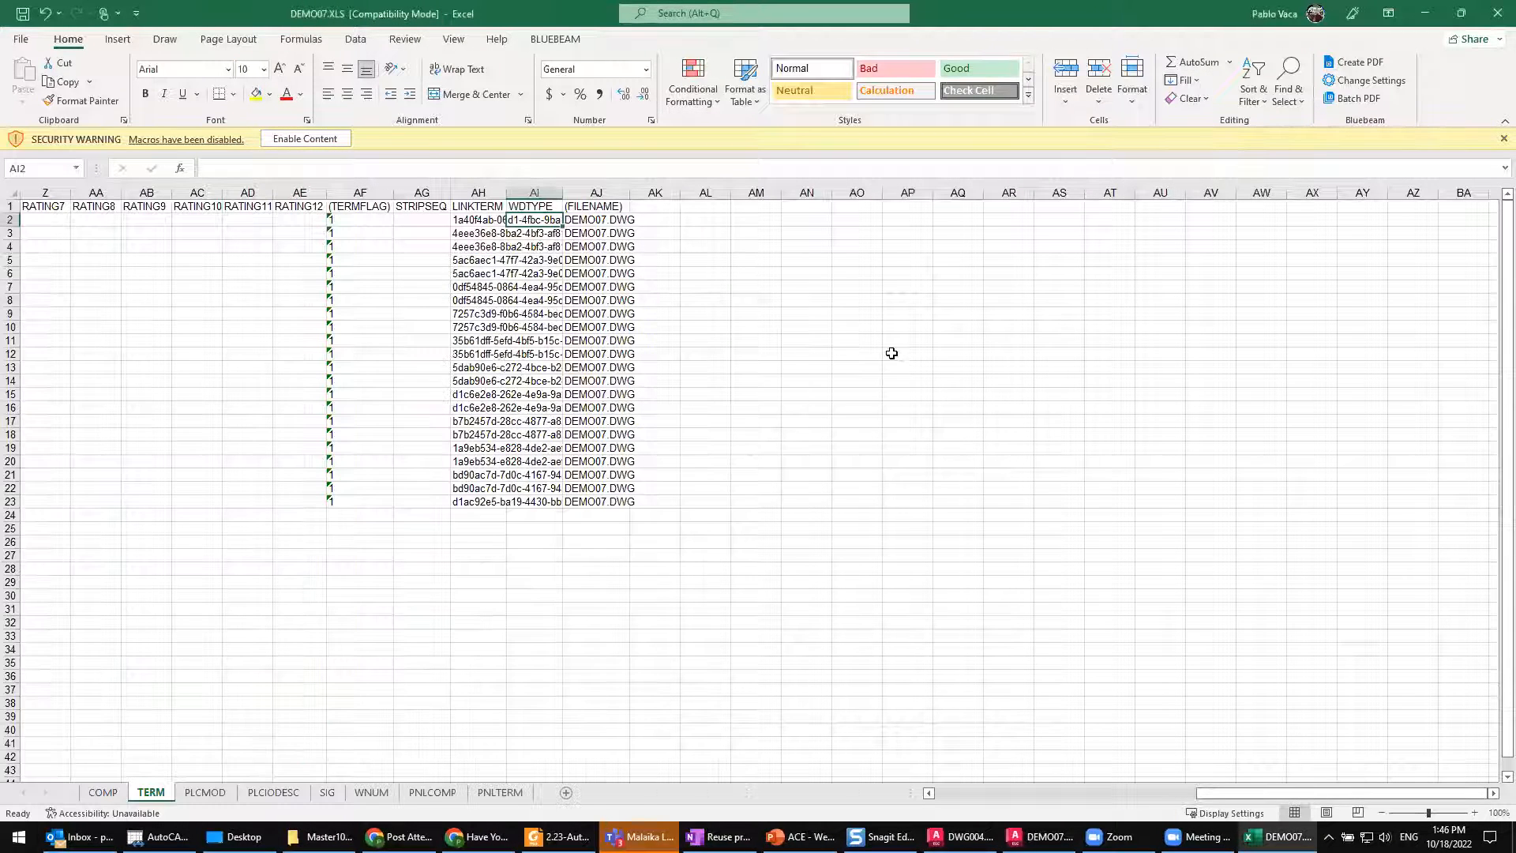
Step: Check the parenthesised (TERMFLAG) and (FILENAME) headings on the TERM sheet and view the PLCMOD sheet
left_click(383, 207)
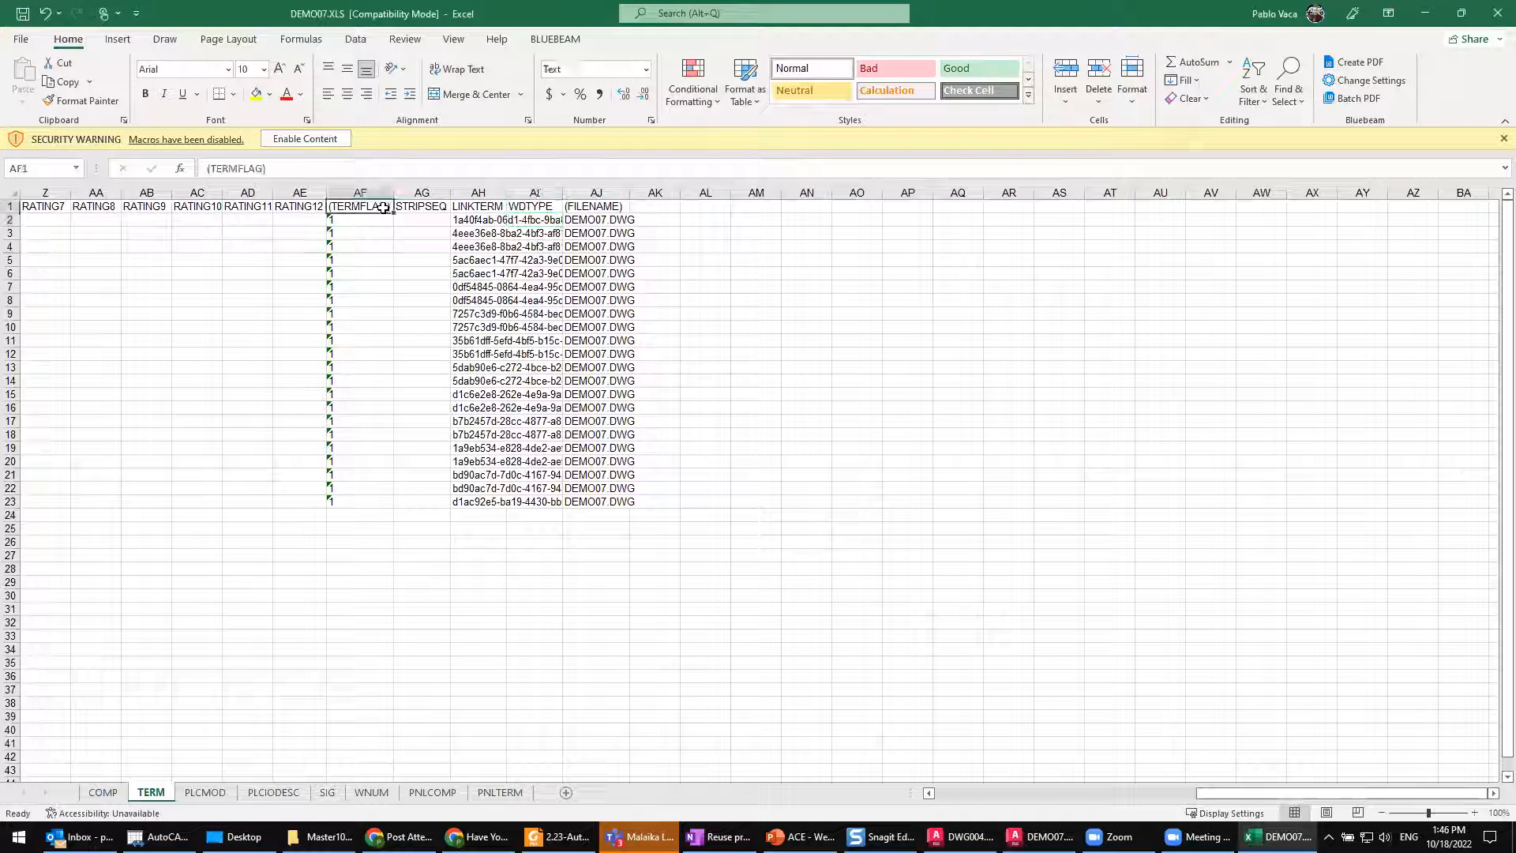
left_click(580, 207)
left_click(361, 204)
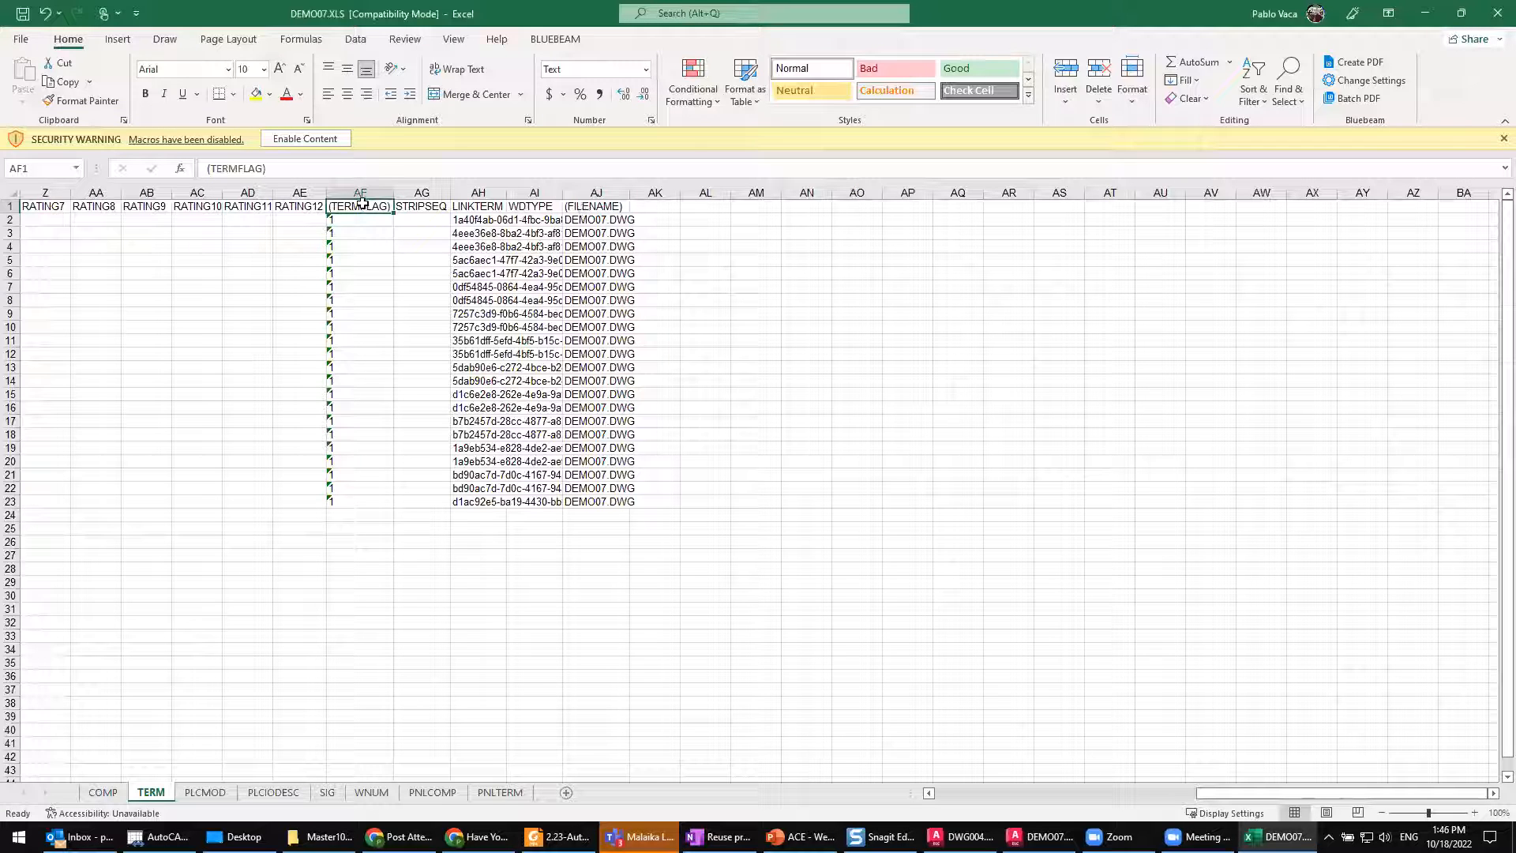
left_click(190, 794)
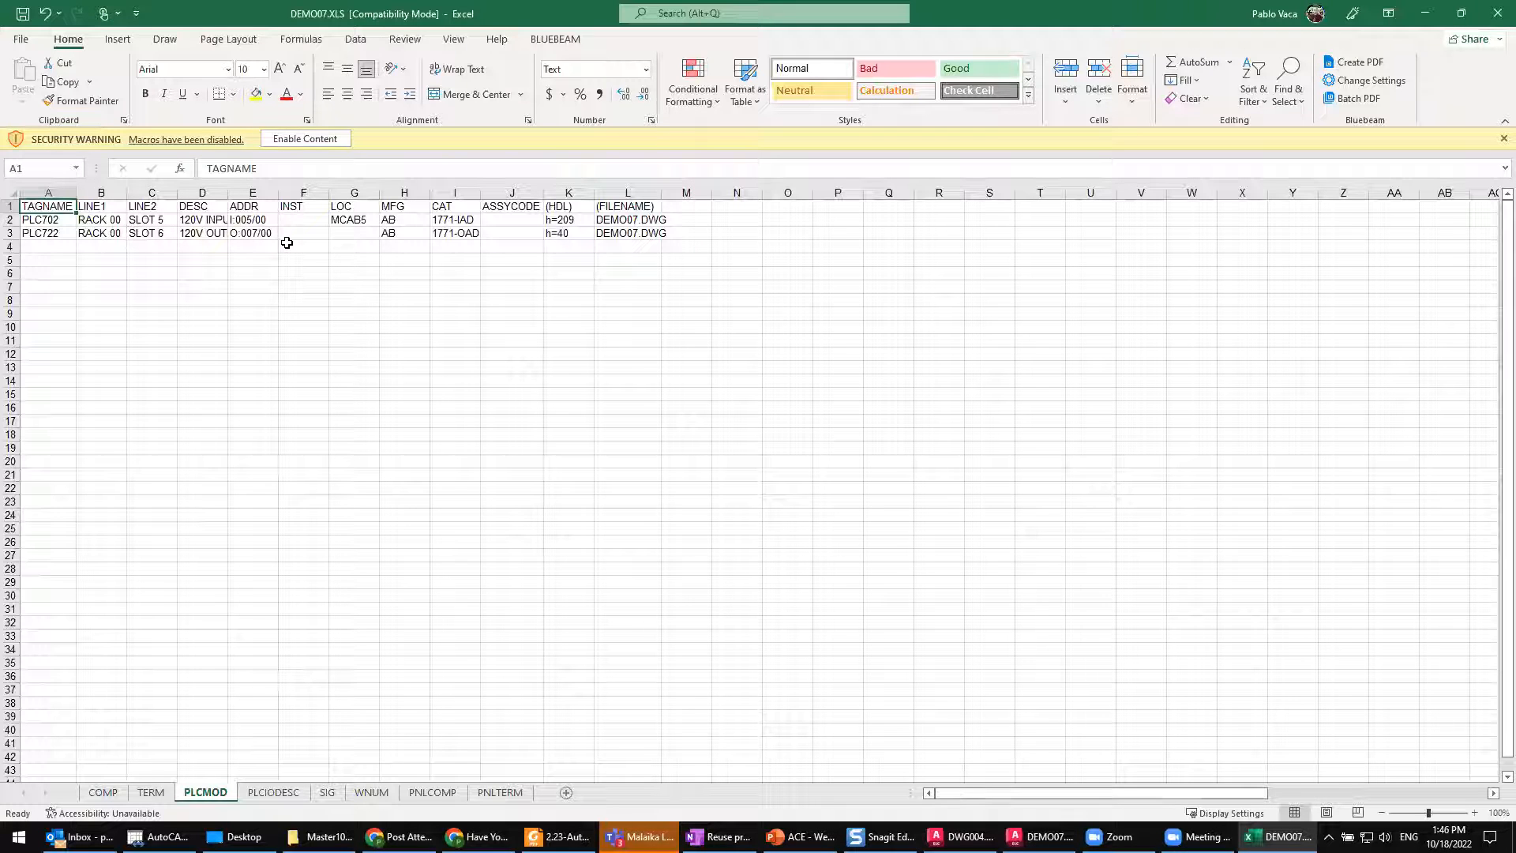
Step: On the PLCIODESC sheet, set the DESCA description to EMPTY for PLC702 addresses I:005/06 through I:005/12
left_click(272, 793)
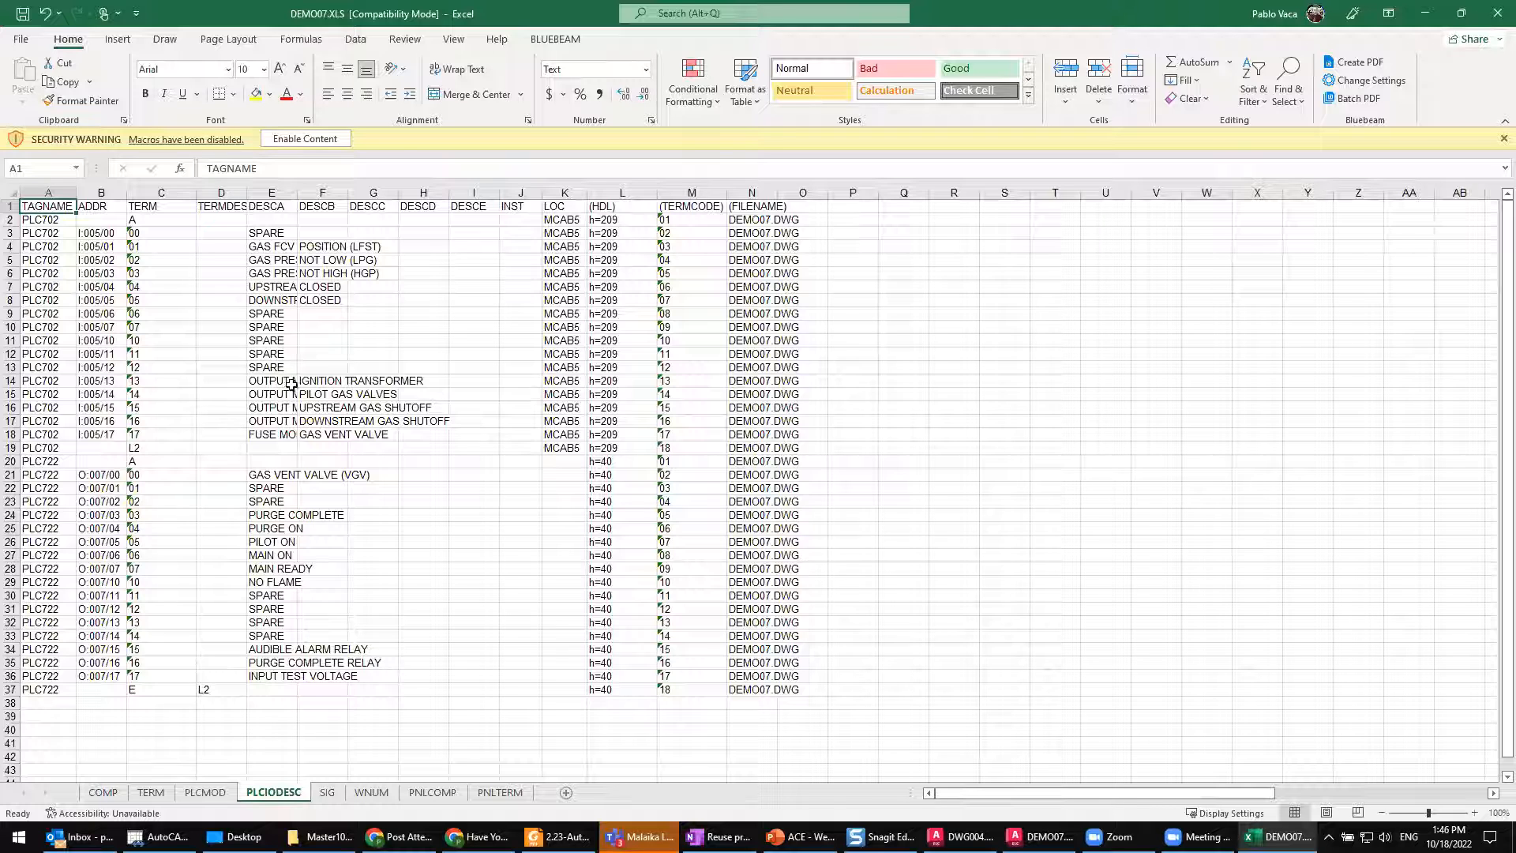
left_click(274, 325)
key("Down")
key("Down")
double_click(272, 314)
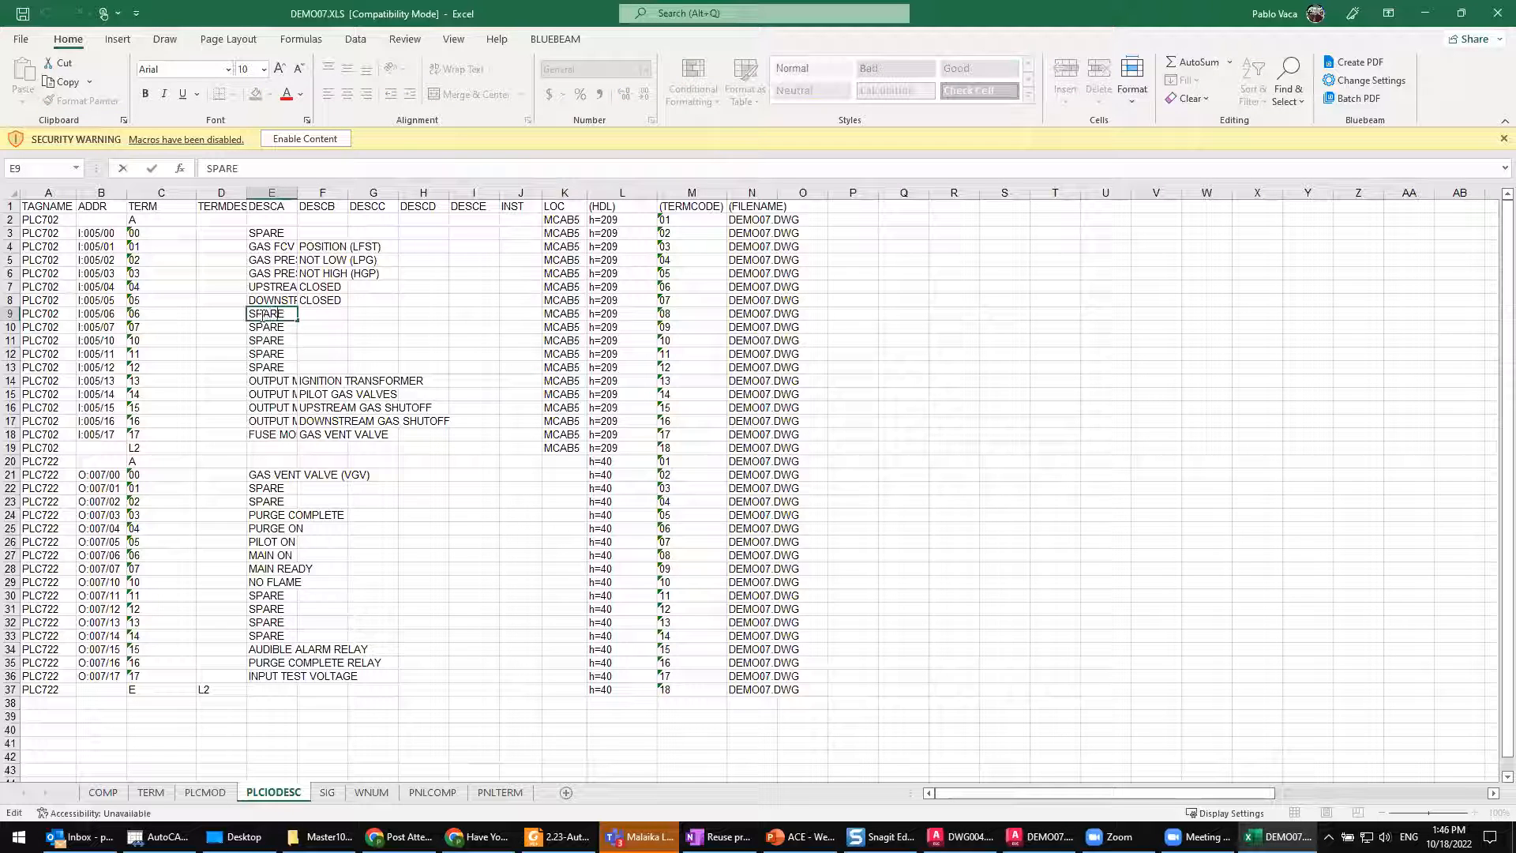
left_click_drag(252, 315, 252, 314)
type("EMPTY")
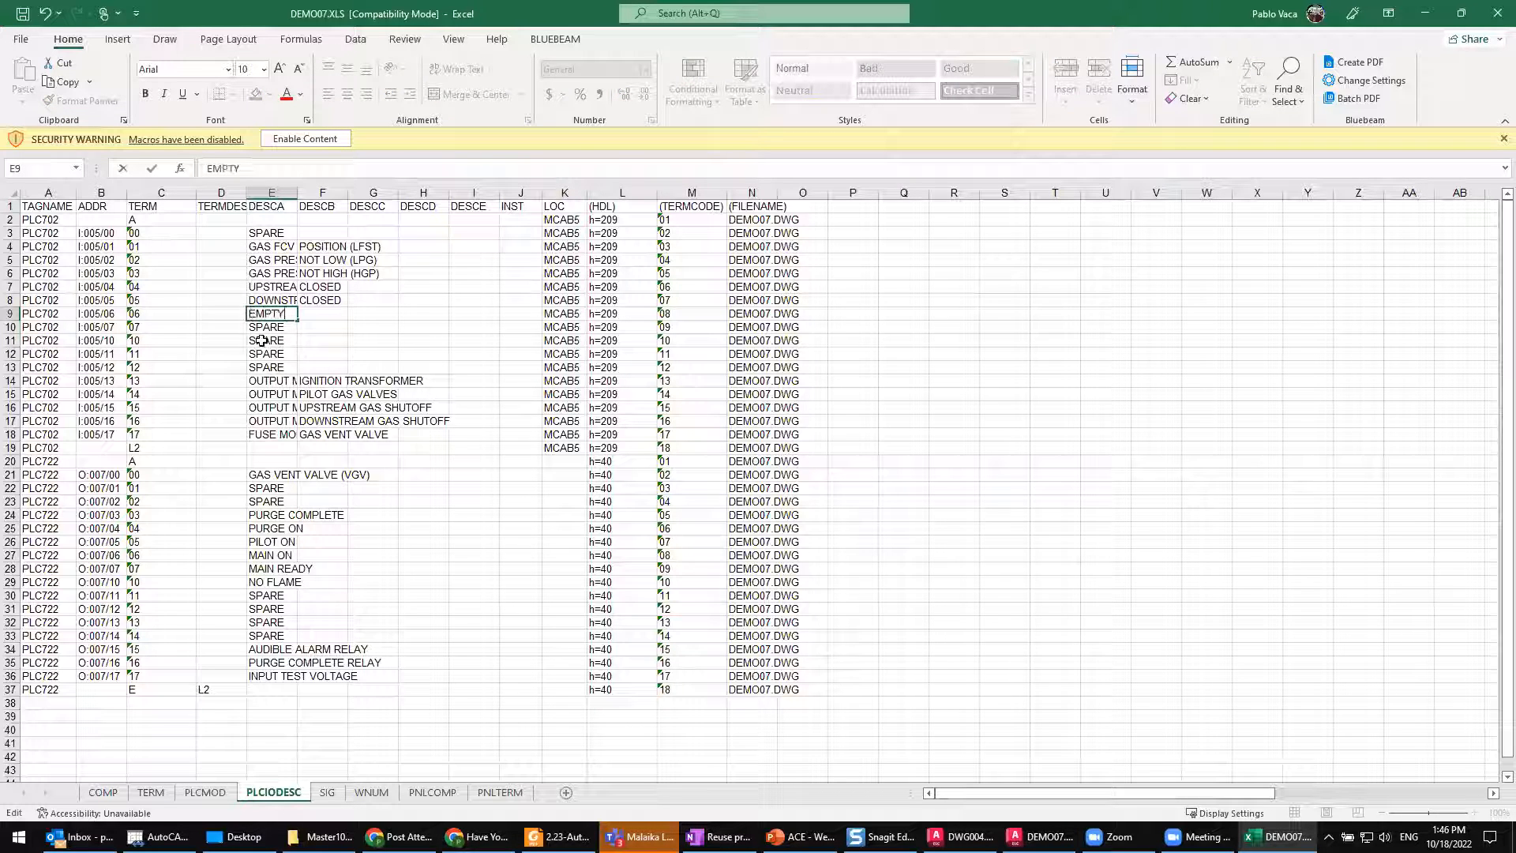
key("ctrl+Return")
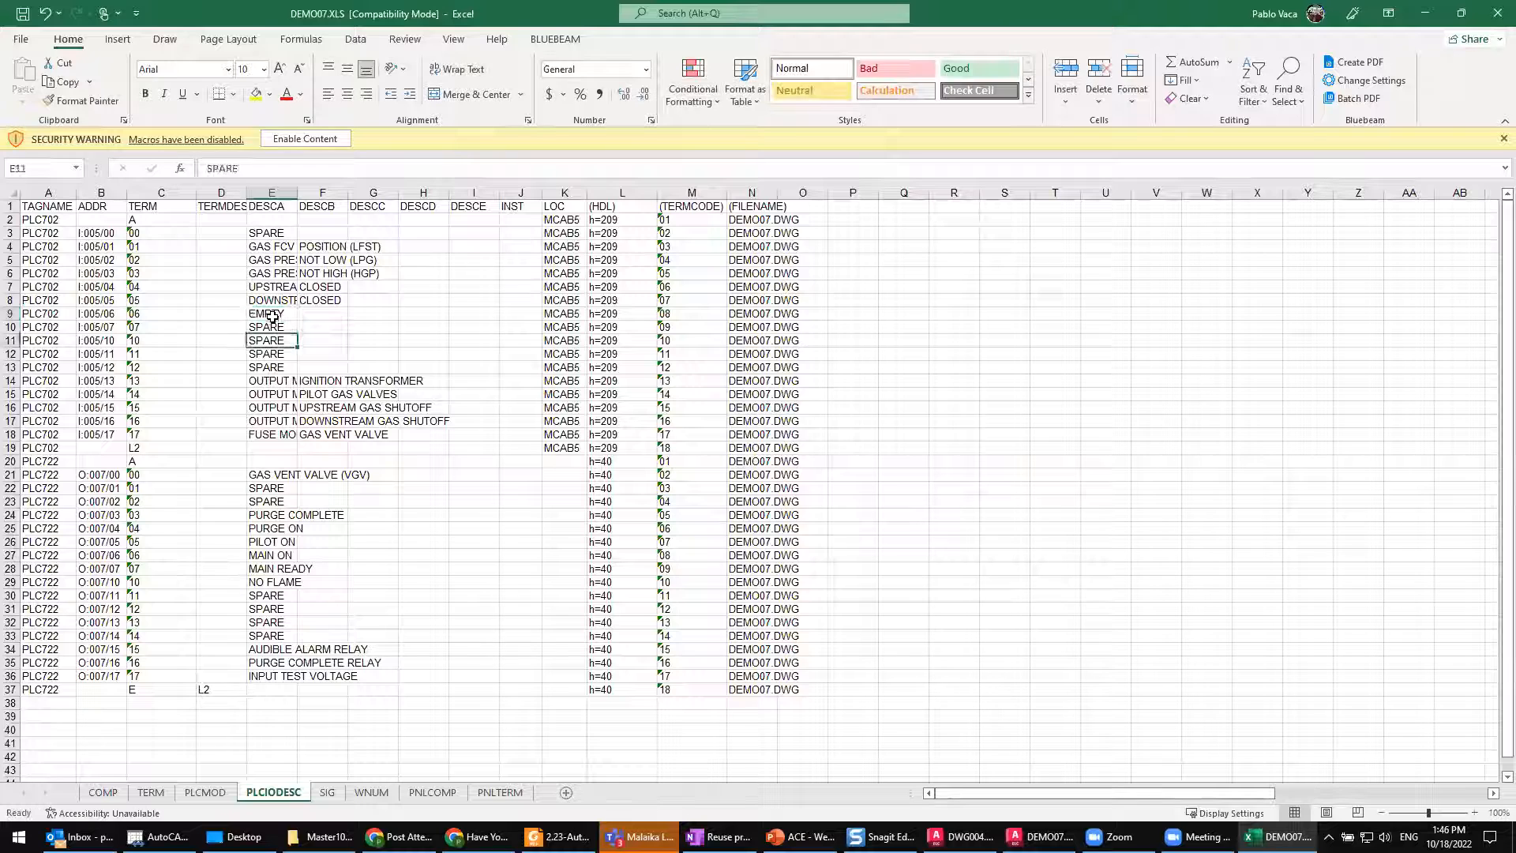
left_click_drag(298, 321, 298, 372)
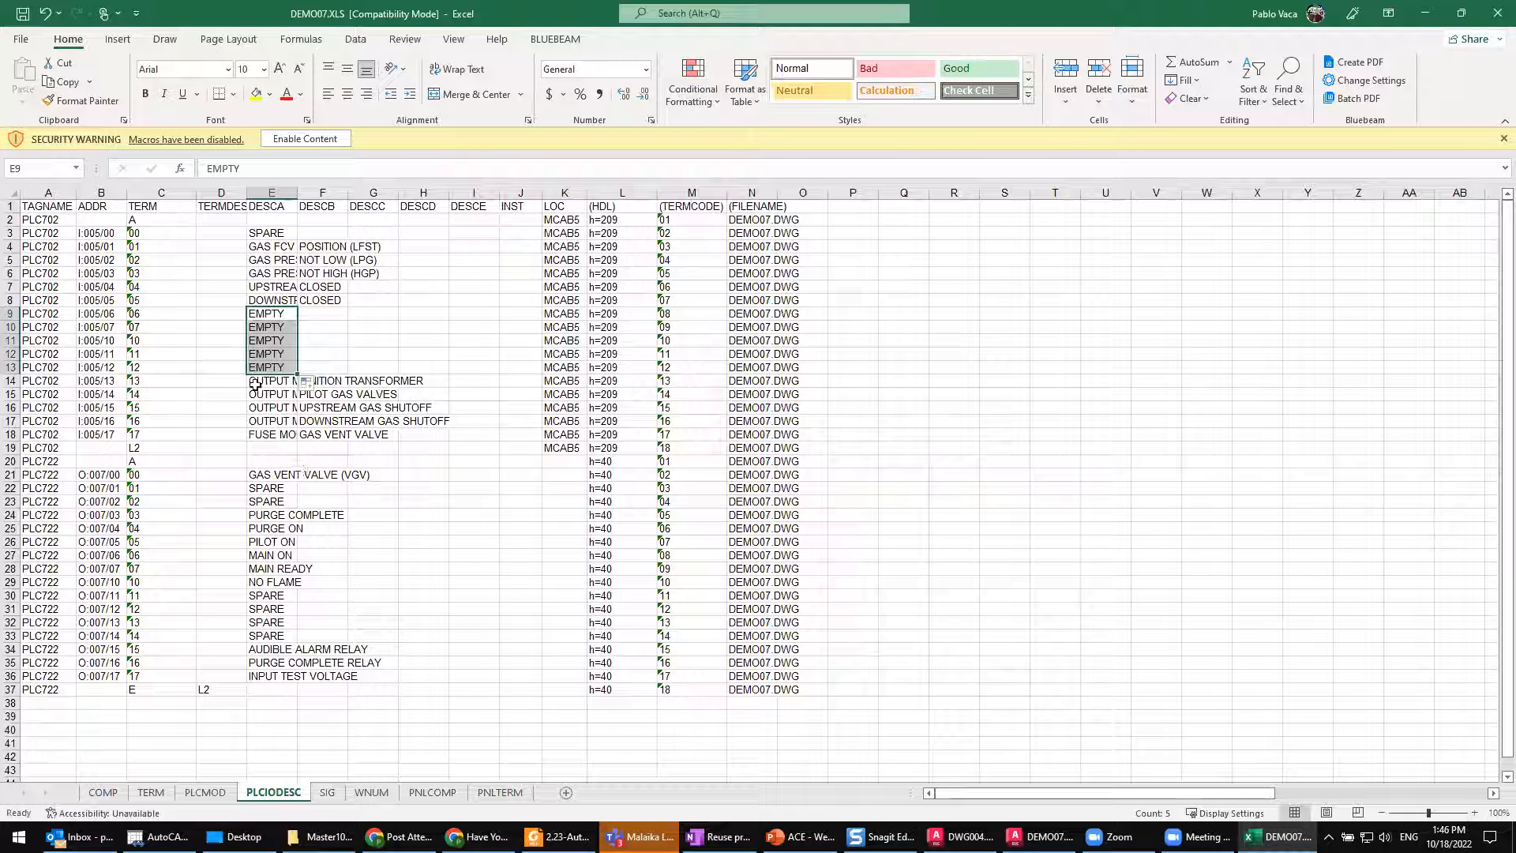
Step: On the PLCIODESC sheet, copy the EMPTY description into DESCA for PLC722 addresses O:007/11 through O:007/14
left_click(272, 317)
key("ctrl+c")
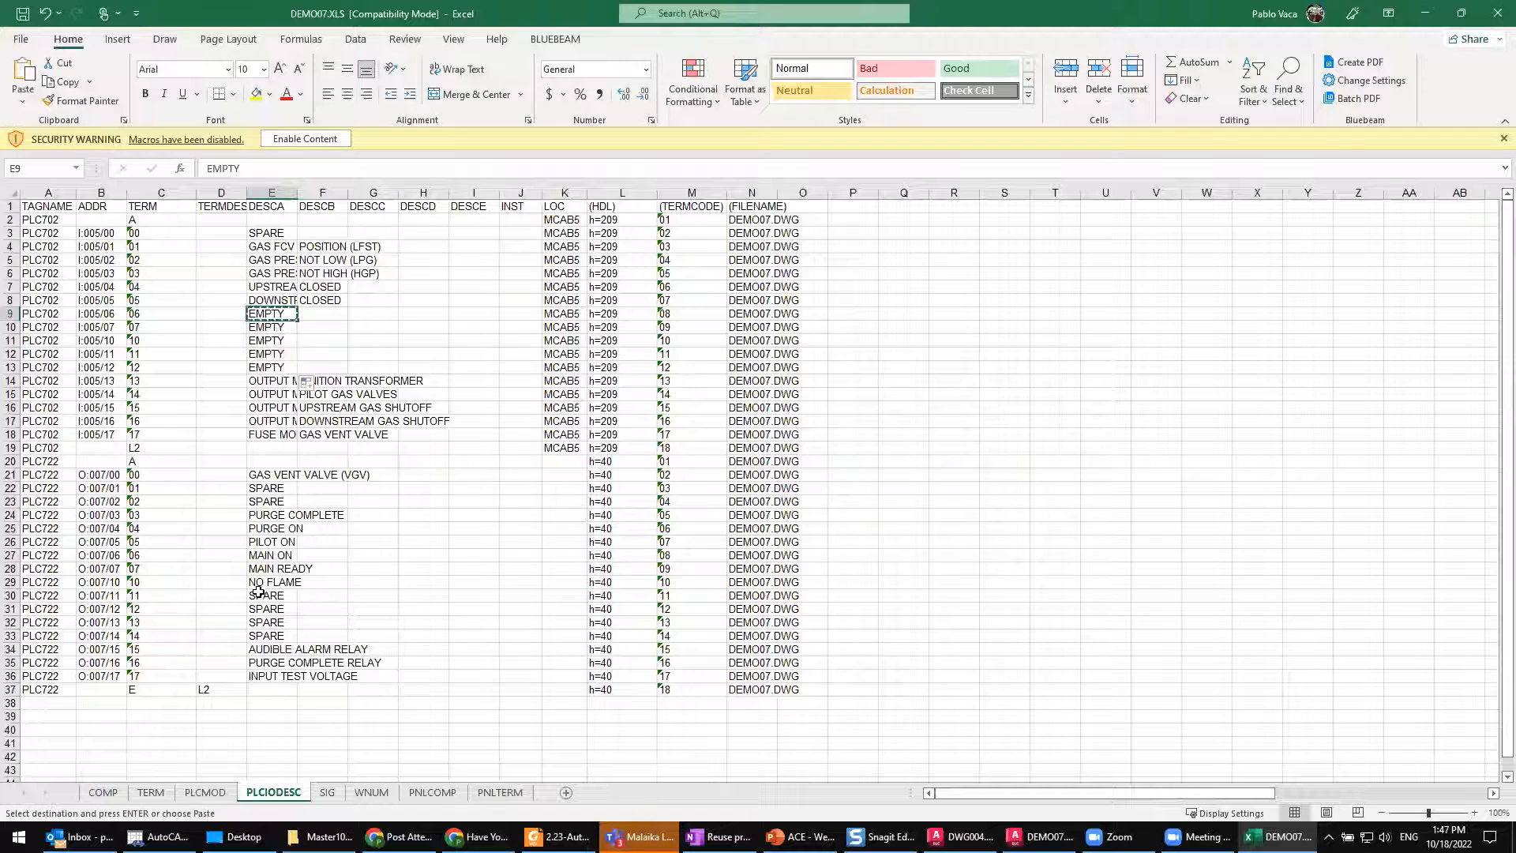
left_click(272, 596)
key("ctrl+v")
left_click_drag(297, 602, 298, 641)
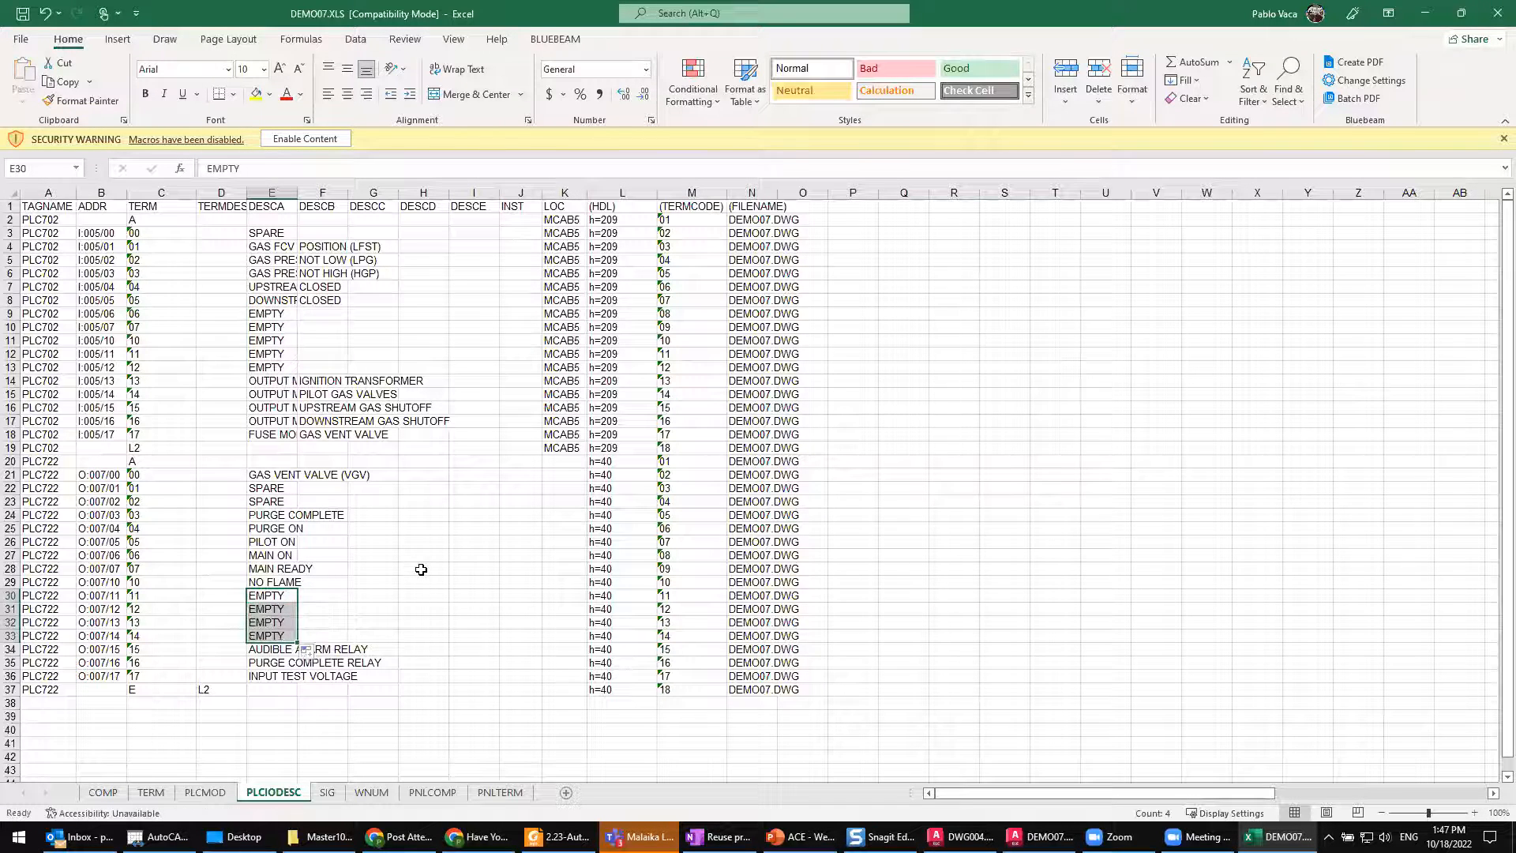
left_click(418, 571)
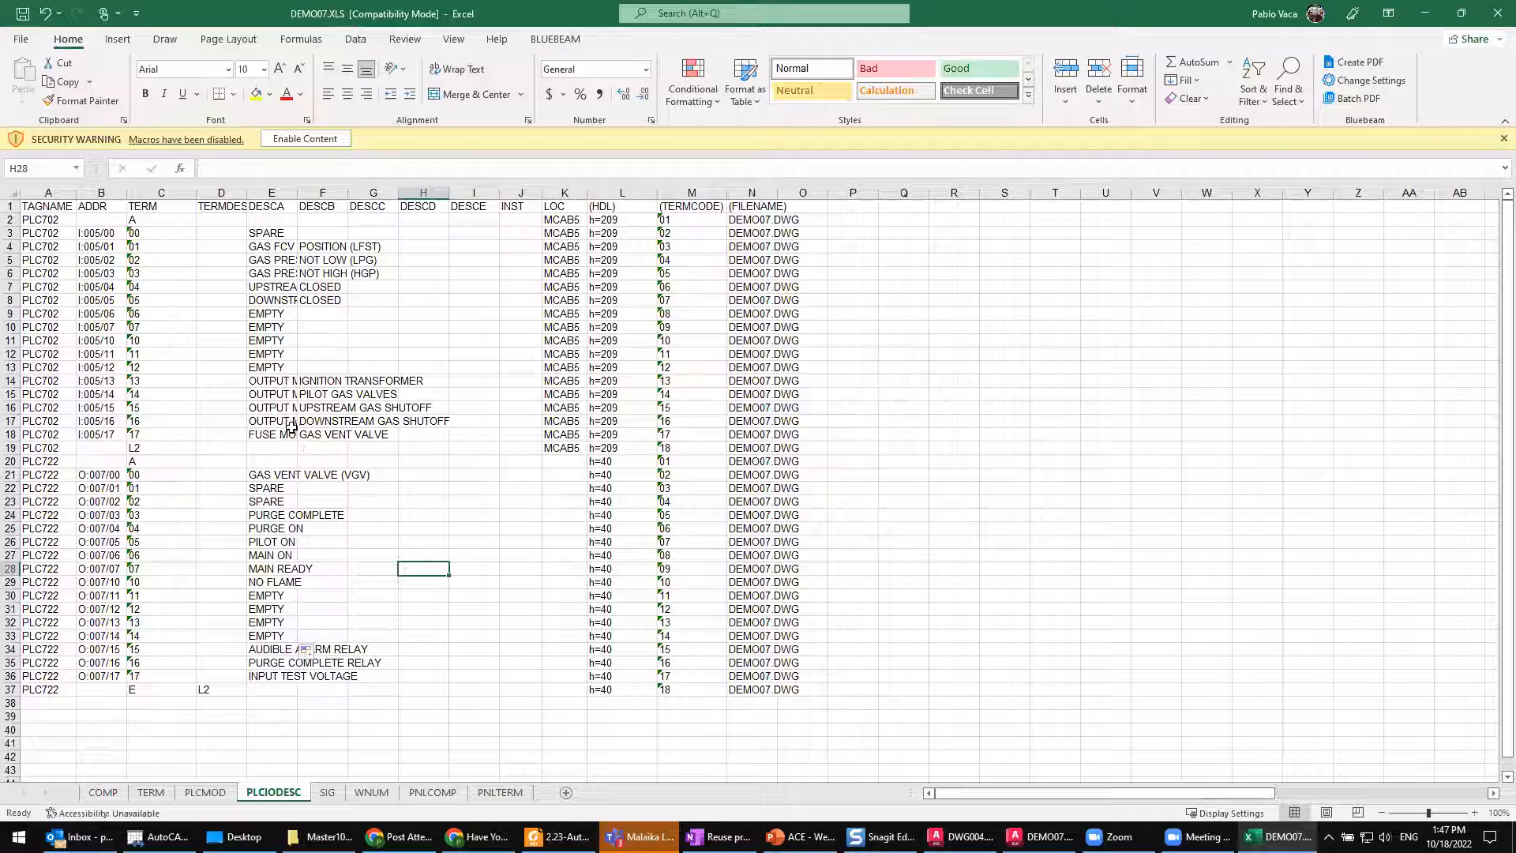
Step: Change the first two PLC702 addresses in the ADDR column to I:005.00 and I:005.01
left_click(102, 230)
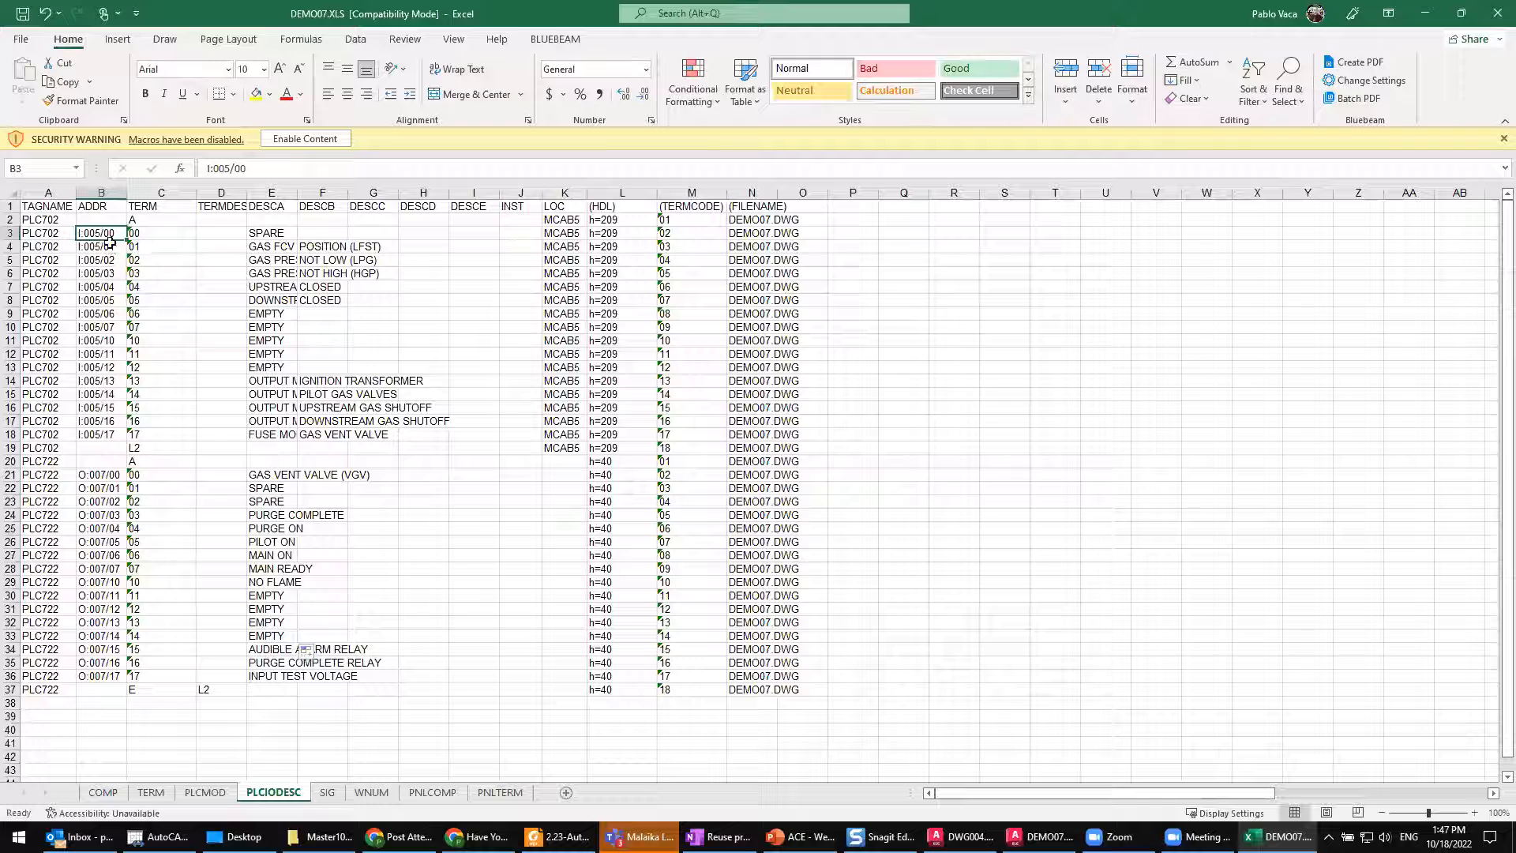
left_click(235, 167)
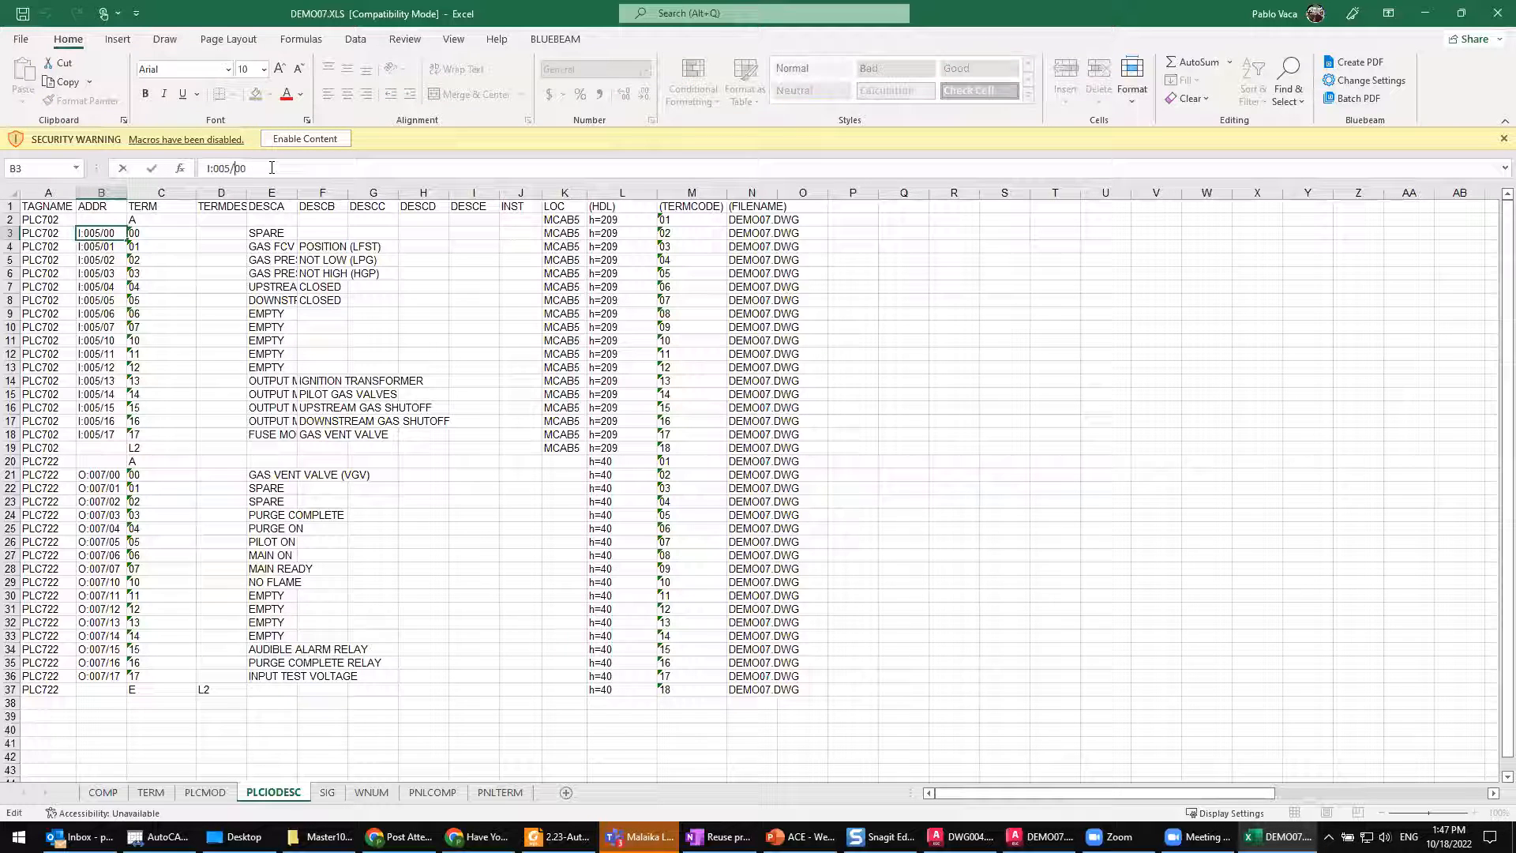
key("BackSpace")
type(".")
left_click(114, 245)
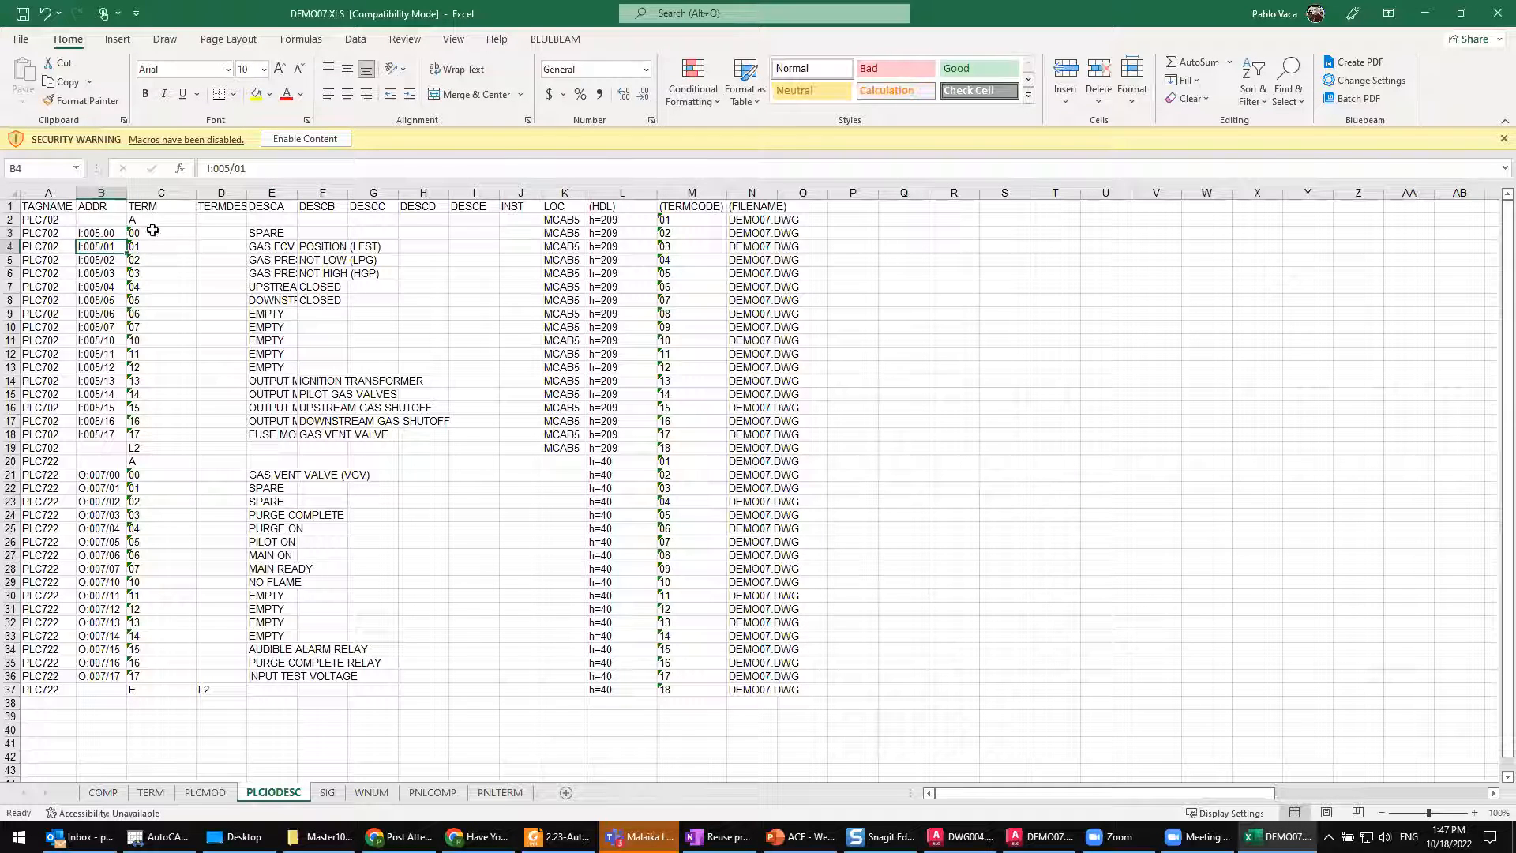
left_click(234, 167)
key("BackSpace")
type(".")
left_click(123, 297)
Step: Fill the dotted address format down the ADDR column for PLC702 terminals 02 to 07, ending at I:005.07
left_click_drag(97, 233, 107, 437)
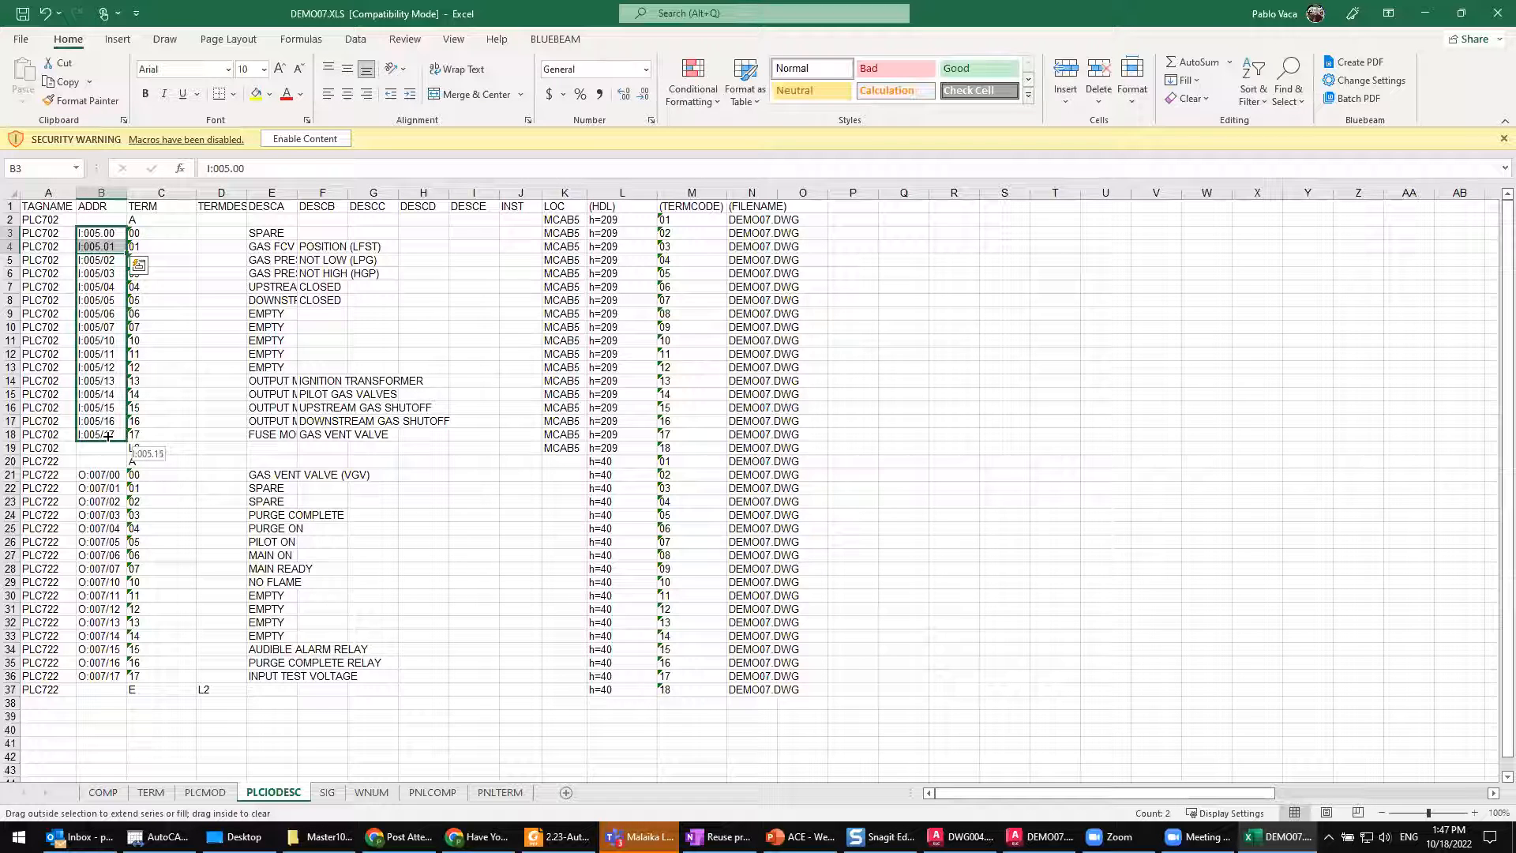
mouse_move(106, 344)
left_mouse_down()
mouse_move(113, 281)
mouse_move(118, 332)
left_mouse_up()
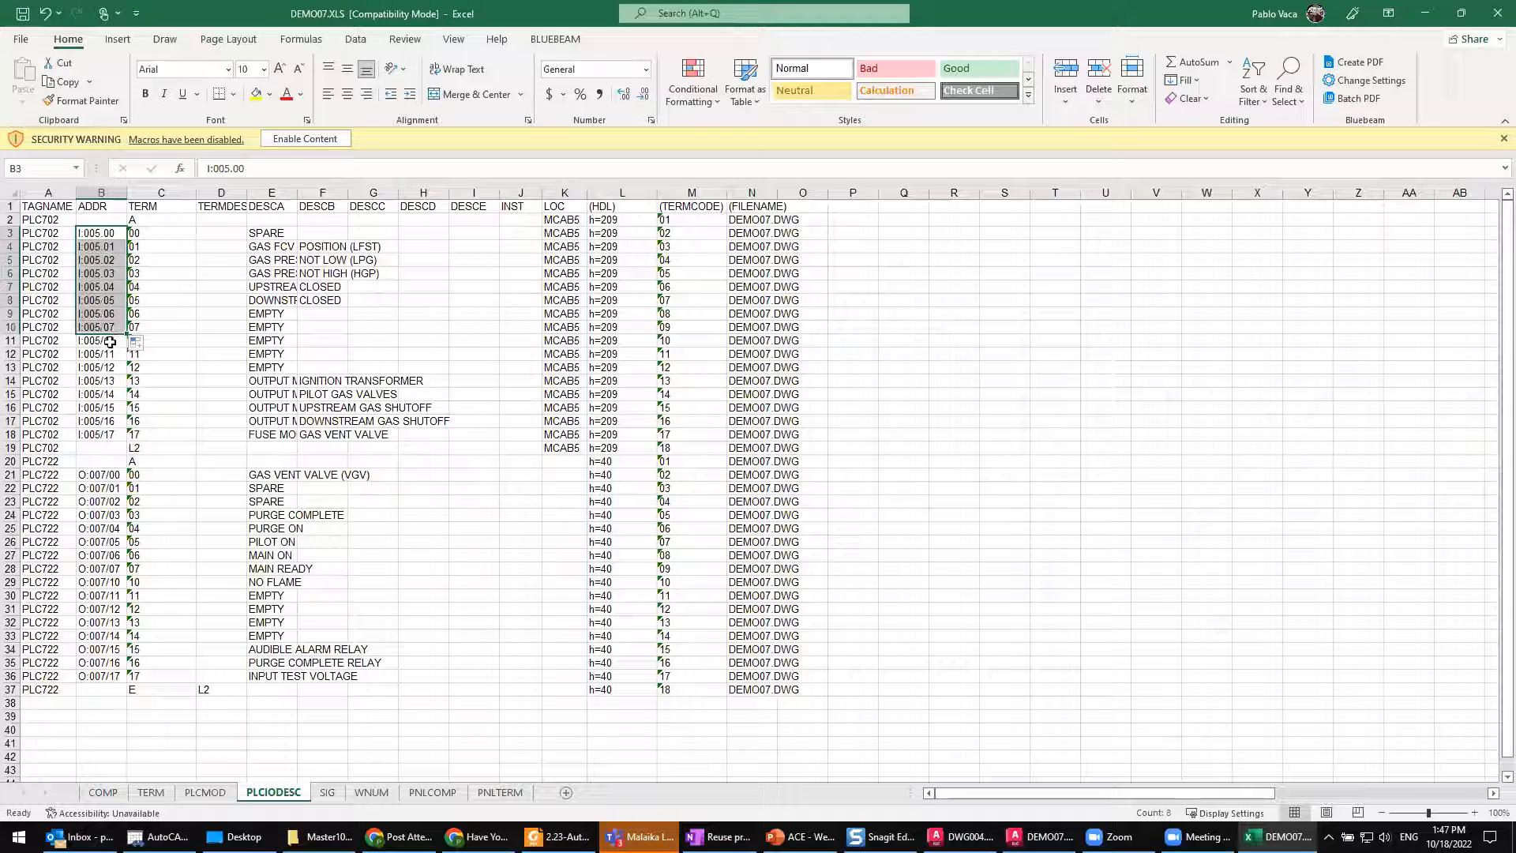
left_click(111, 342)
left_click(108, 327)
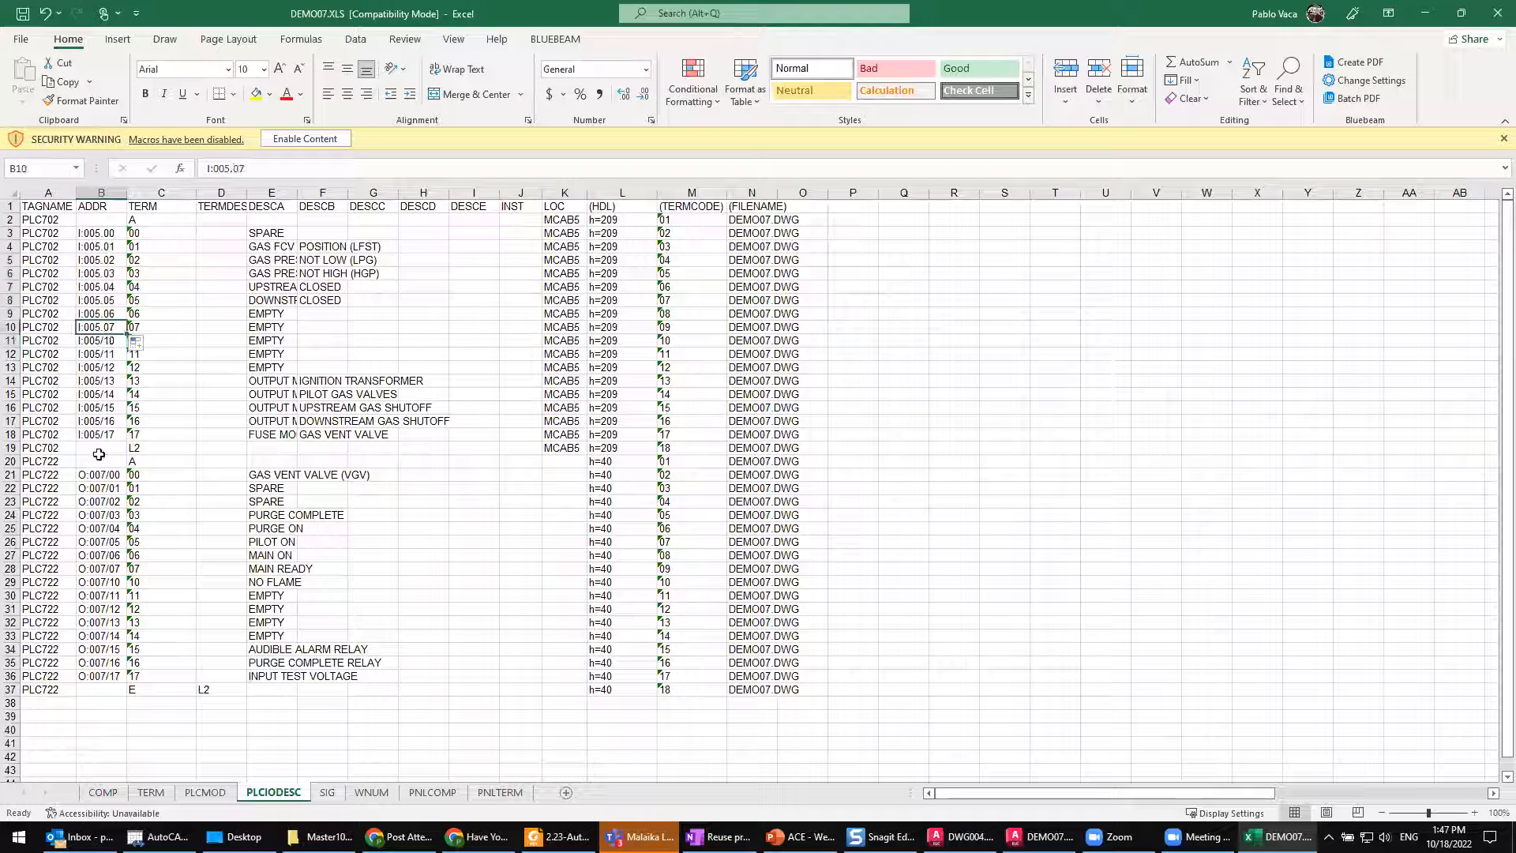
Step: Change the ADDR values of PLC702 terminals 10 and 11 to I:005.10 and I:005.11
left_click(113, 341)
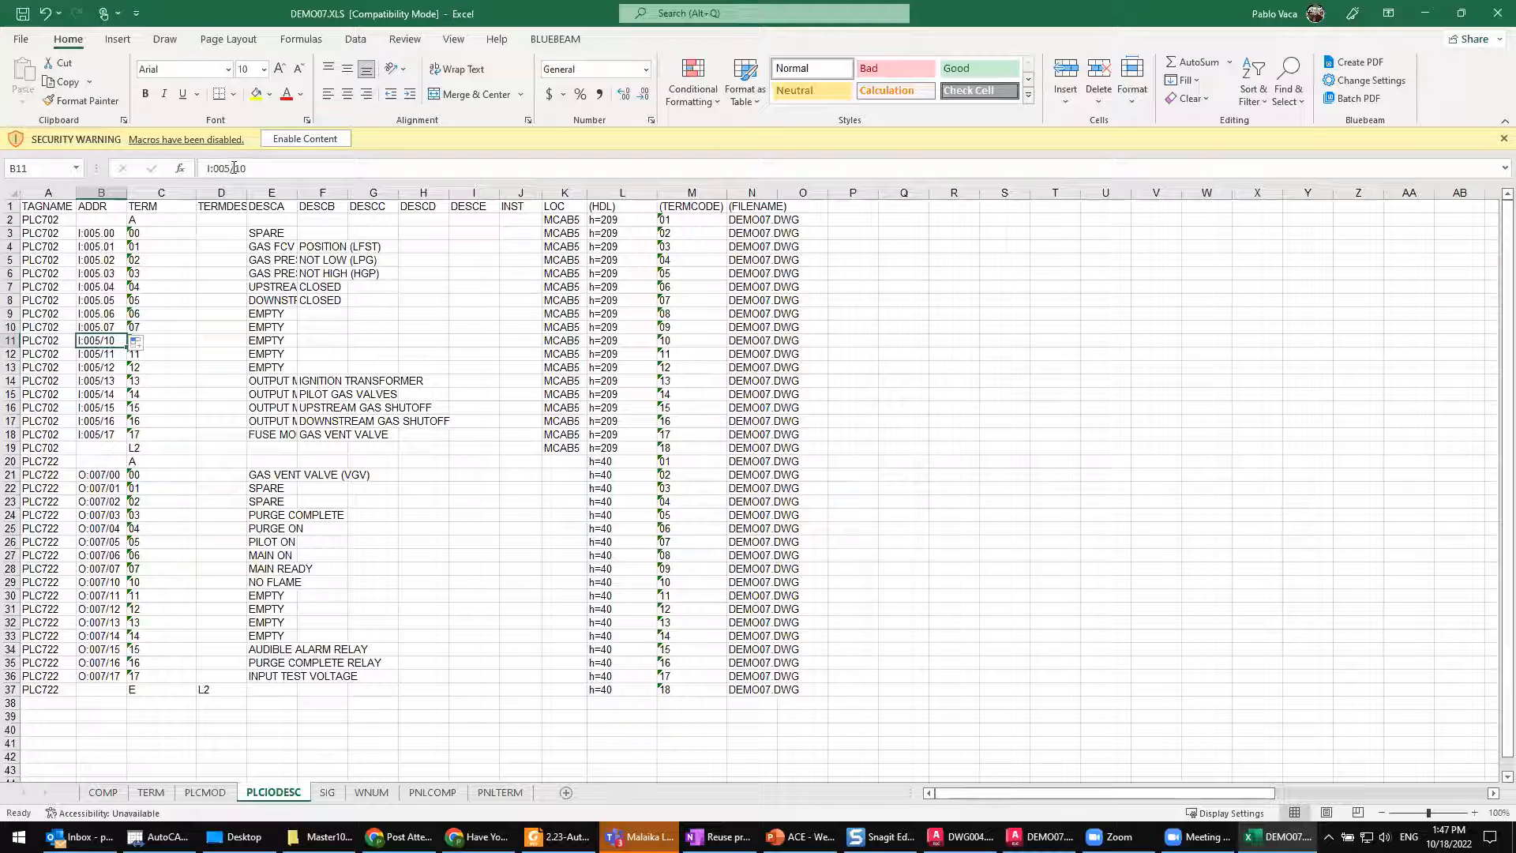
left_click(245, 167)
key("Left")
key("Left")
key("BackSpace")
type(".")
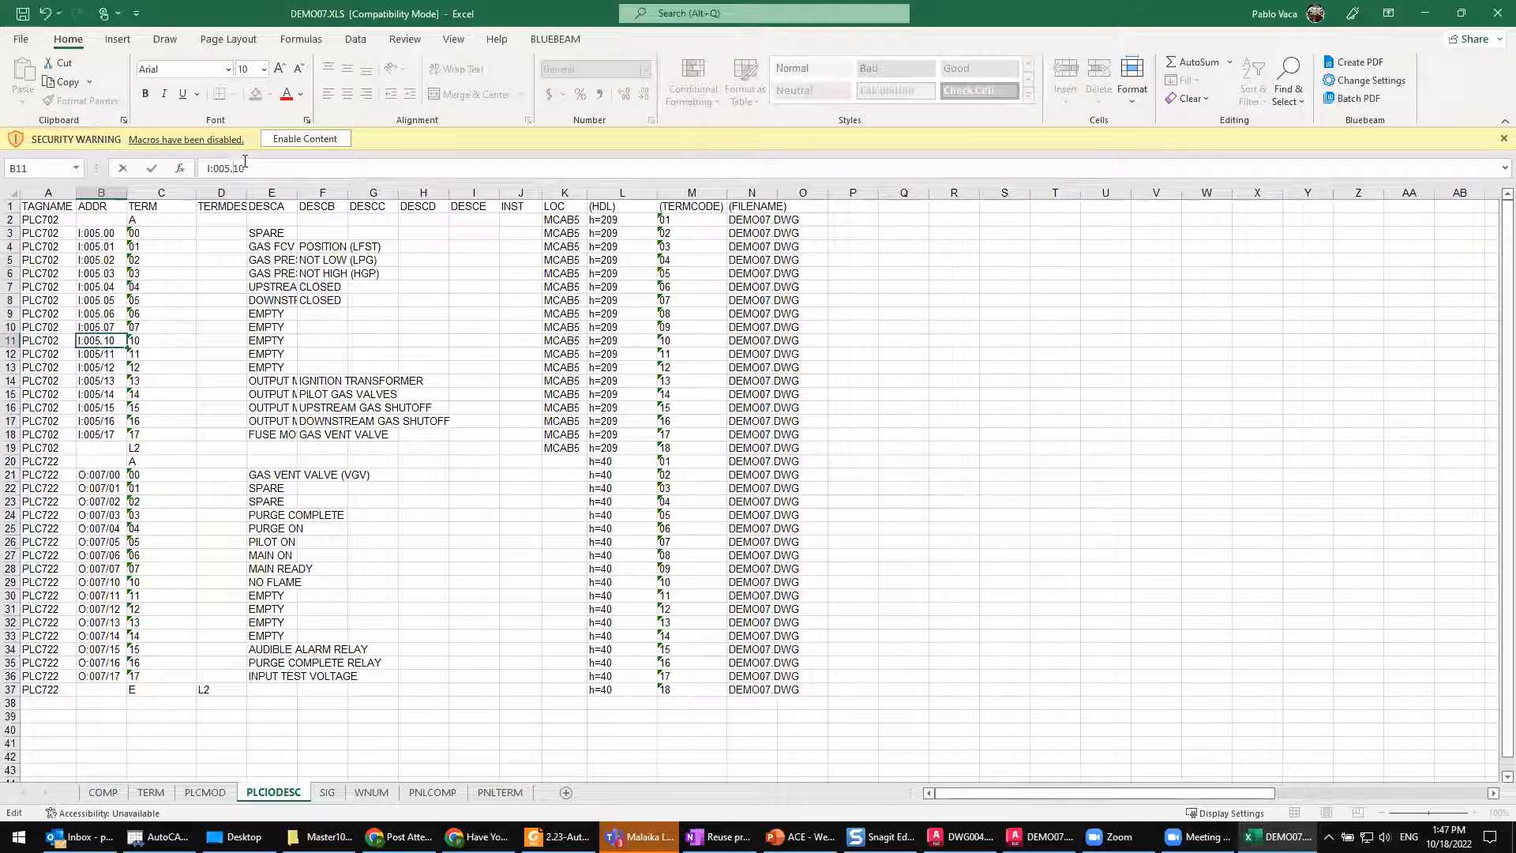
key("Return")
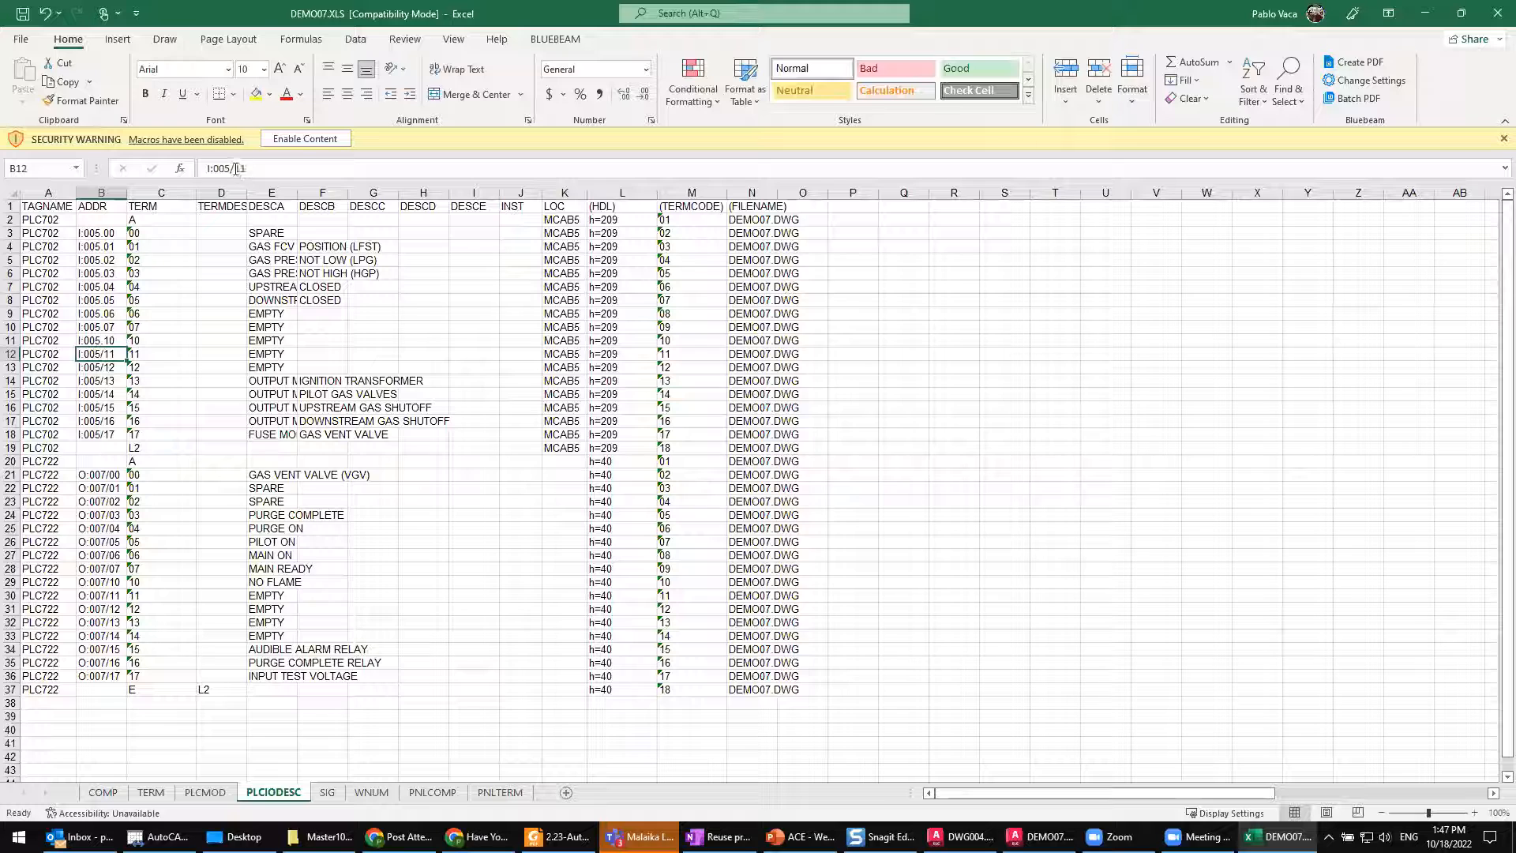
left_click(251, 169)
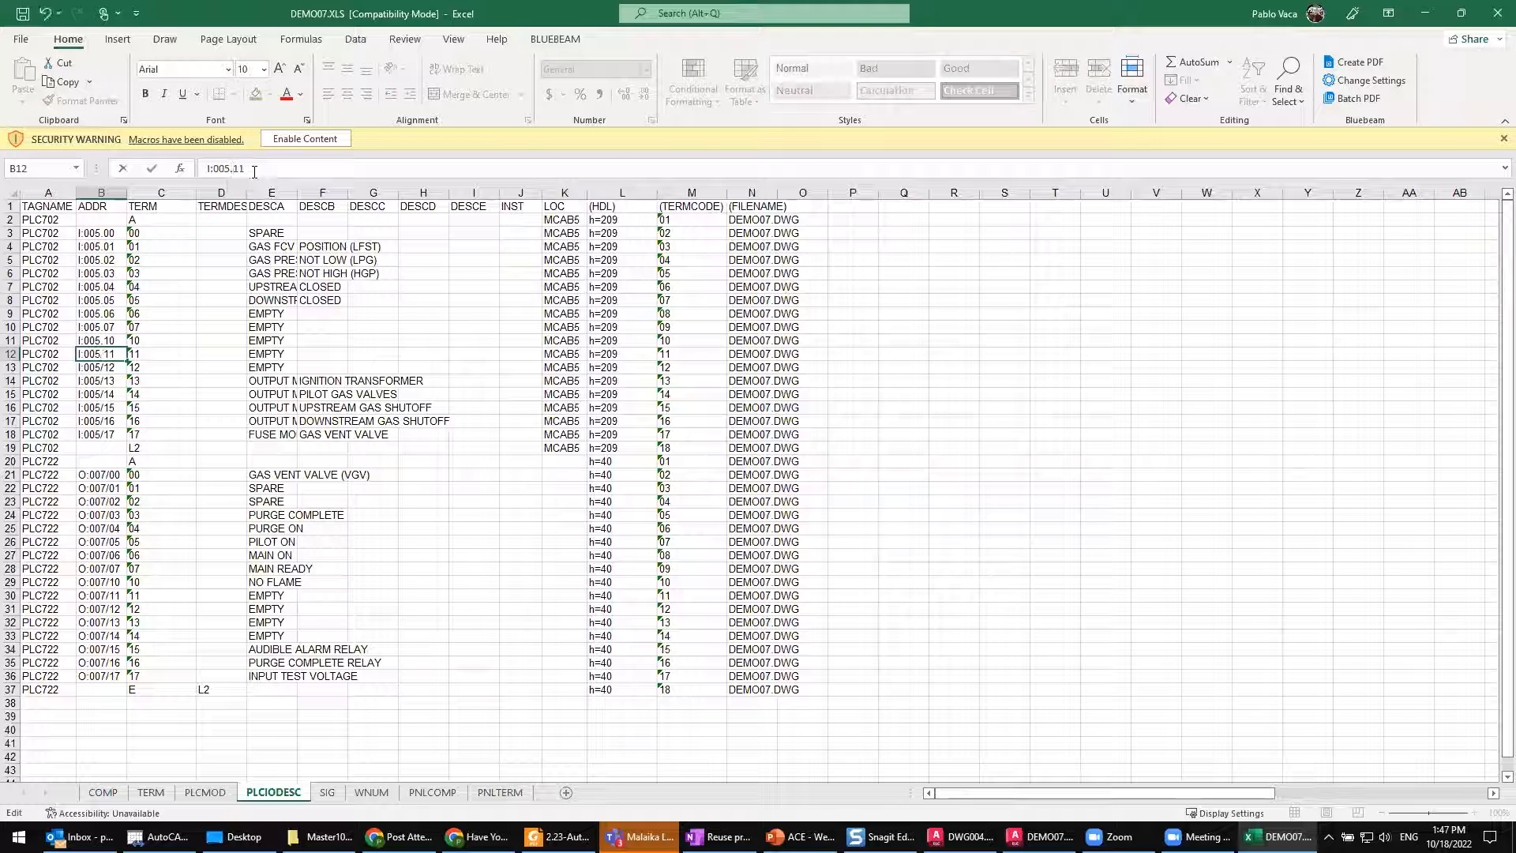
left_click(106, 355)
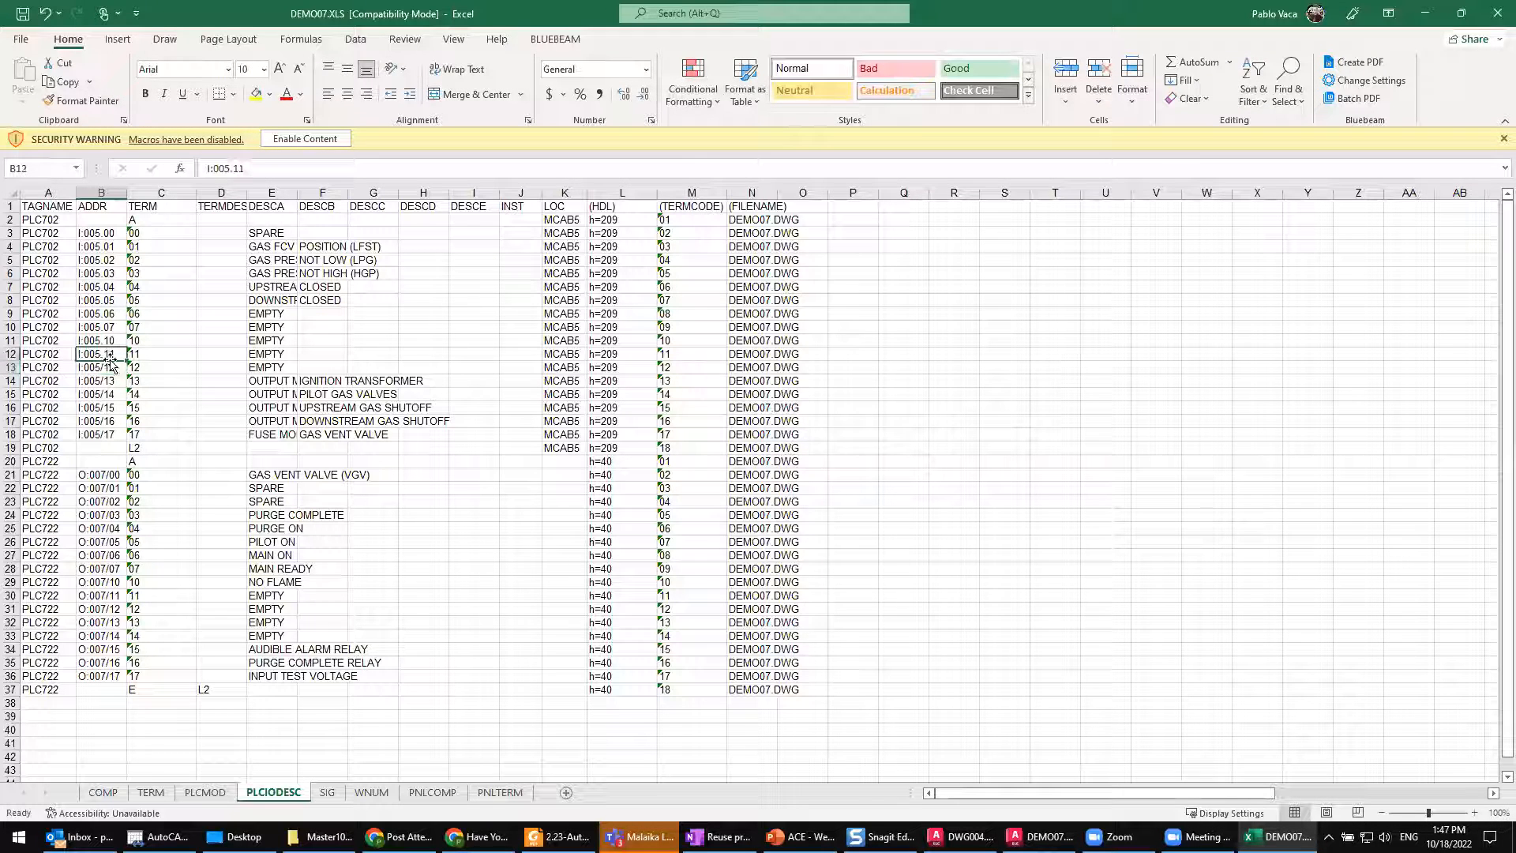
left_click(105, 363)
left_click_drag(102, 365, 102, 353)
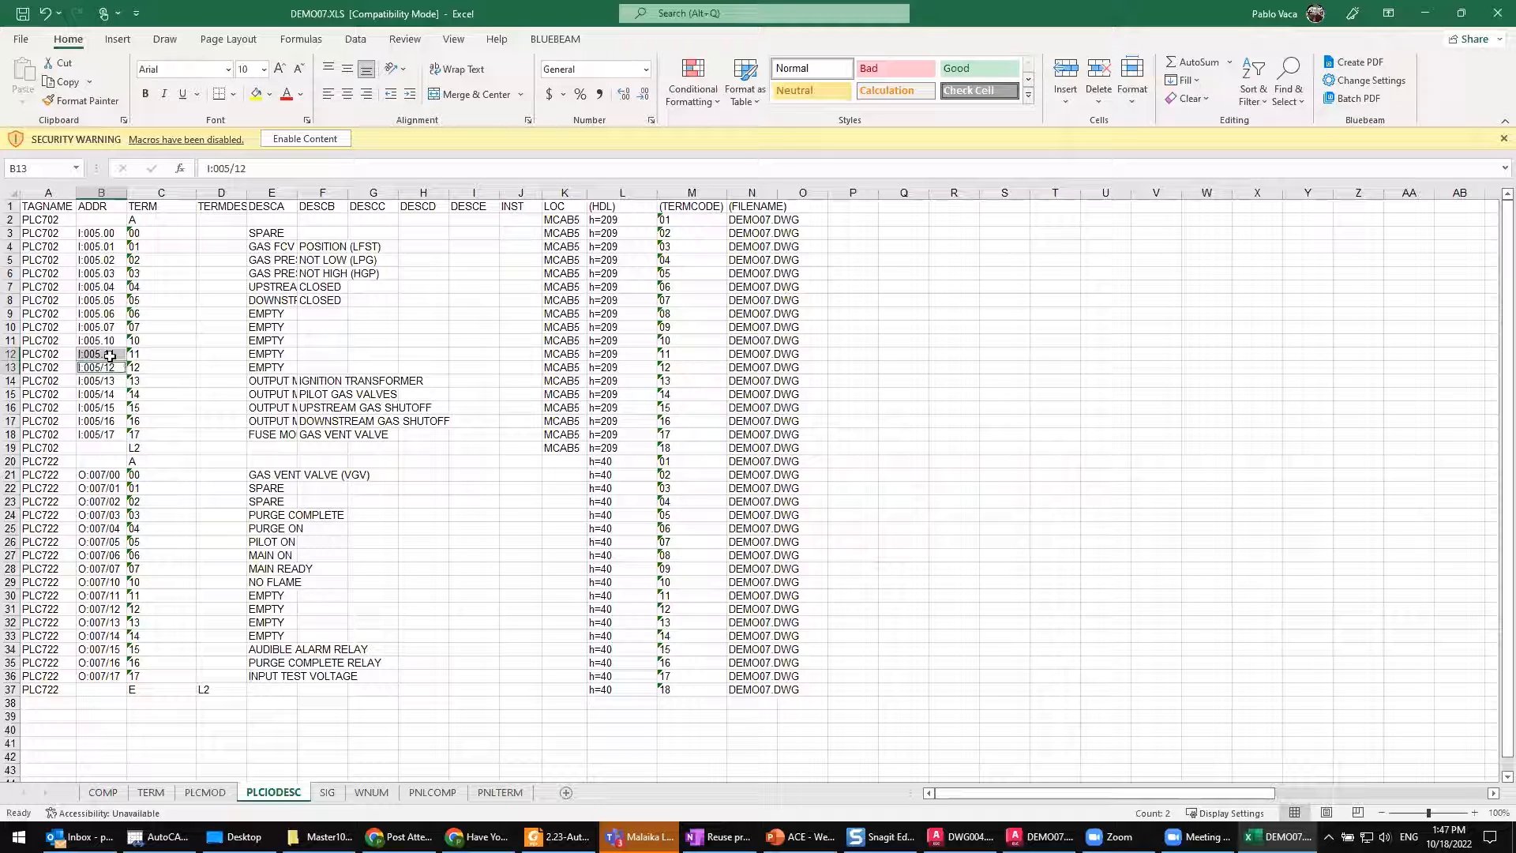
left_click(105, 355)
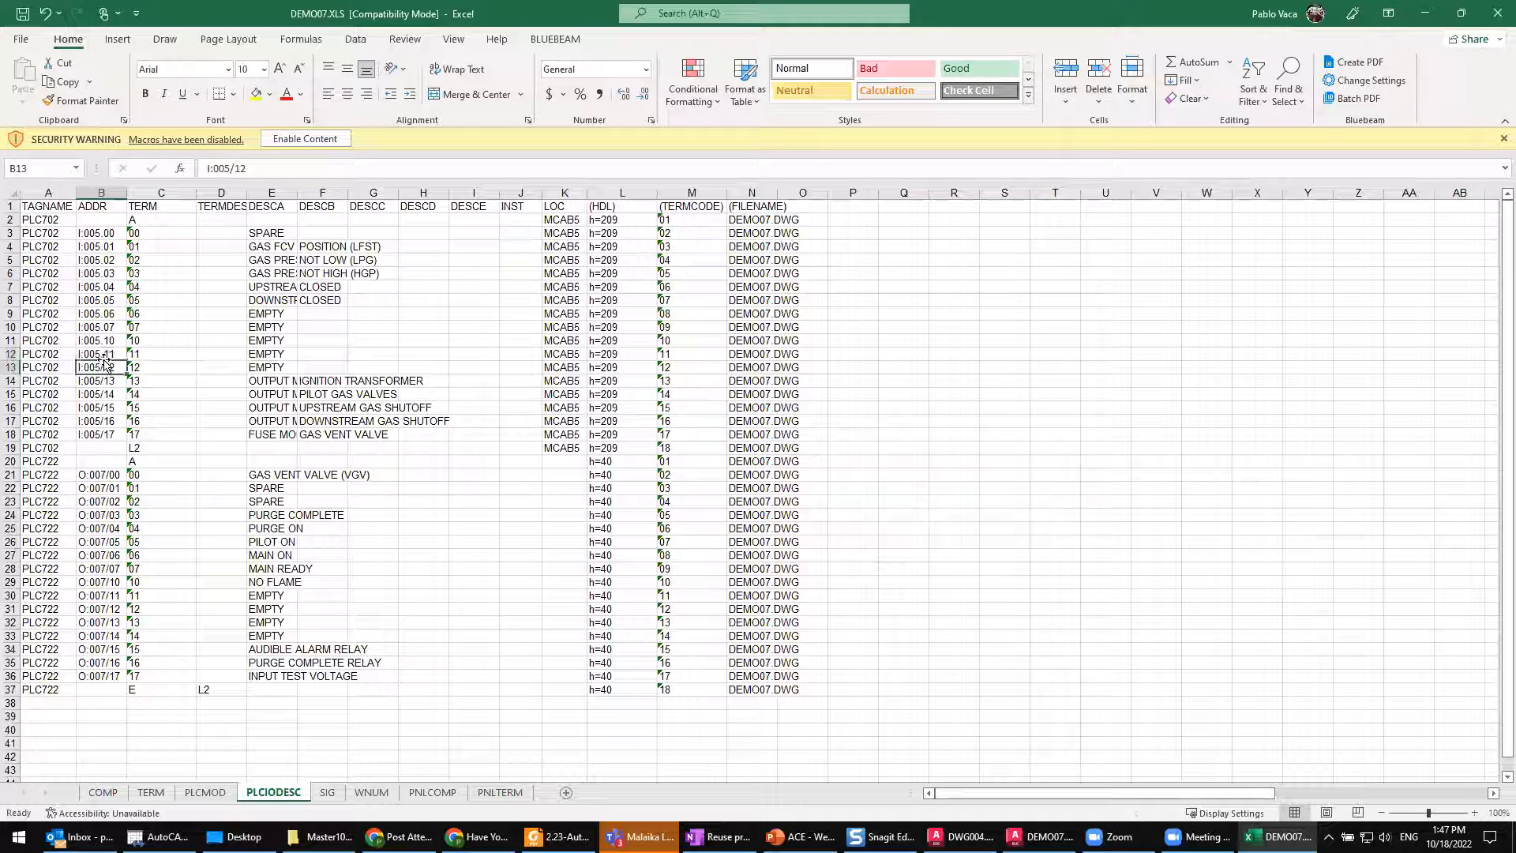
left_click_drag(104, 363, 103, 354)
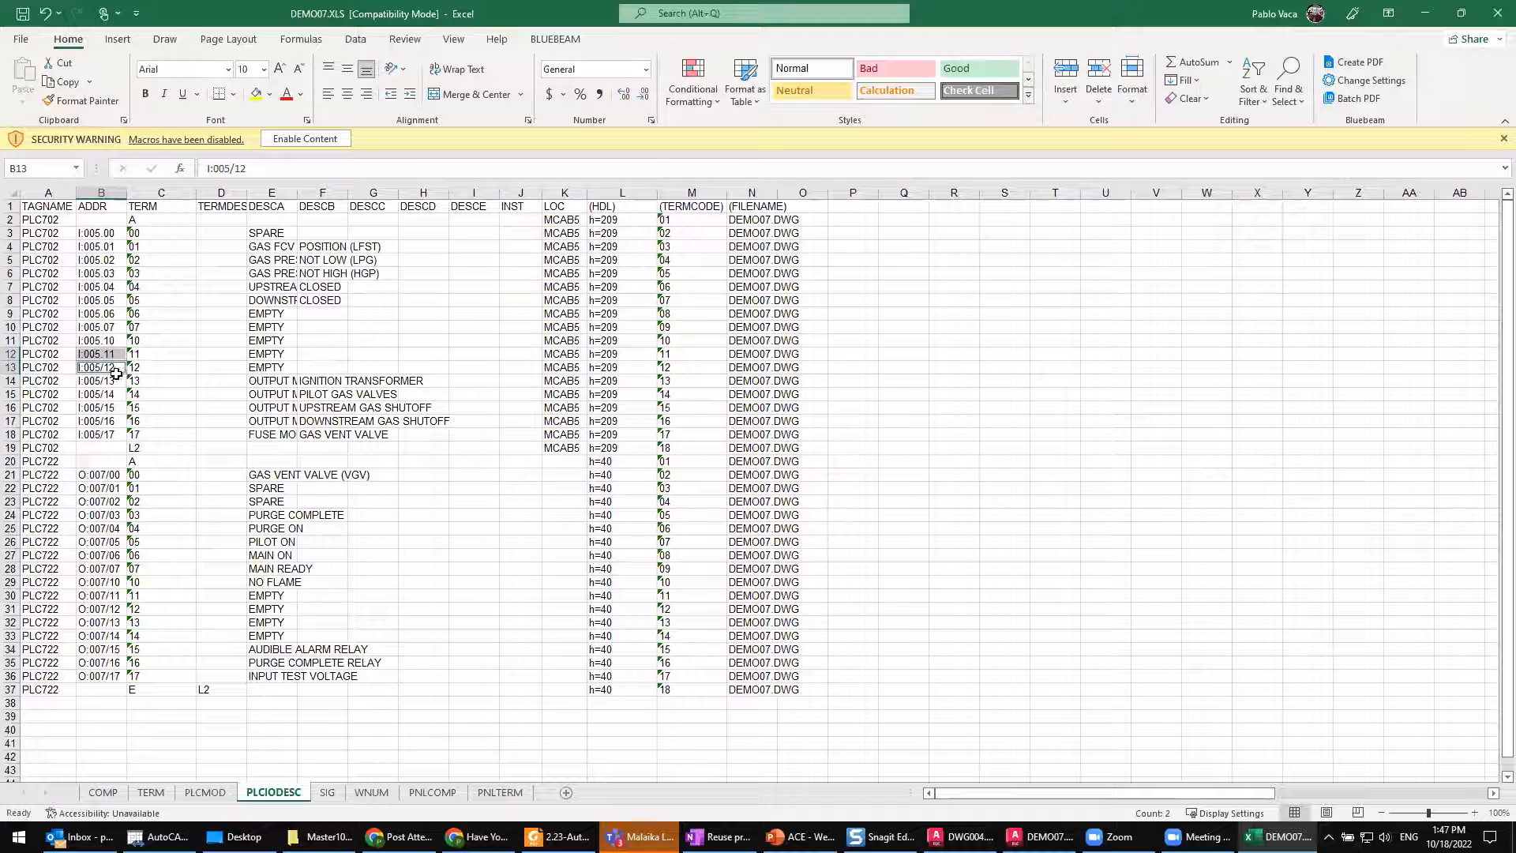
left_click_drag(116, 371, 111, 435)
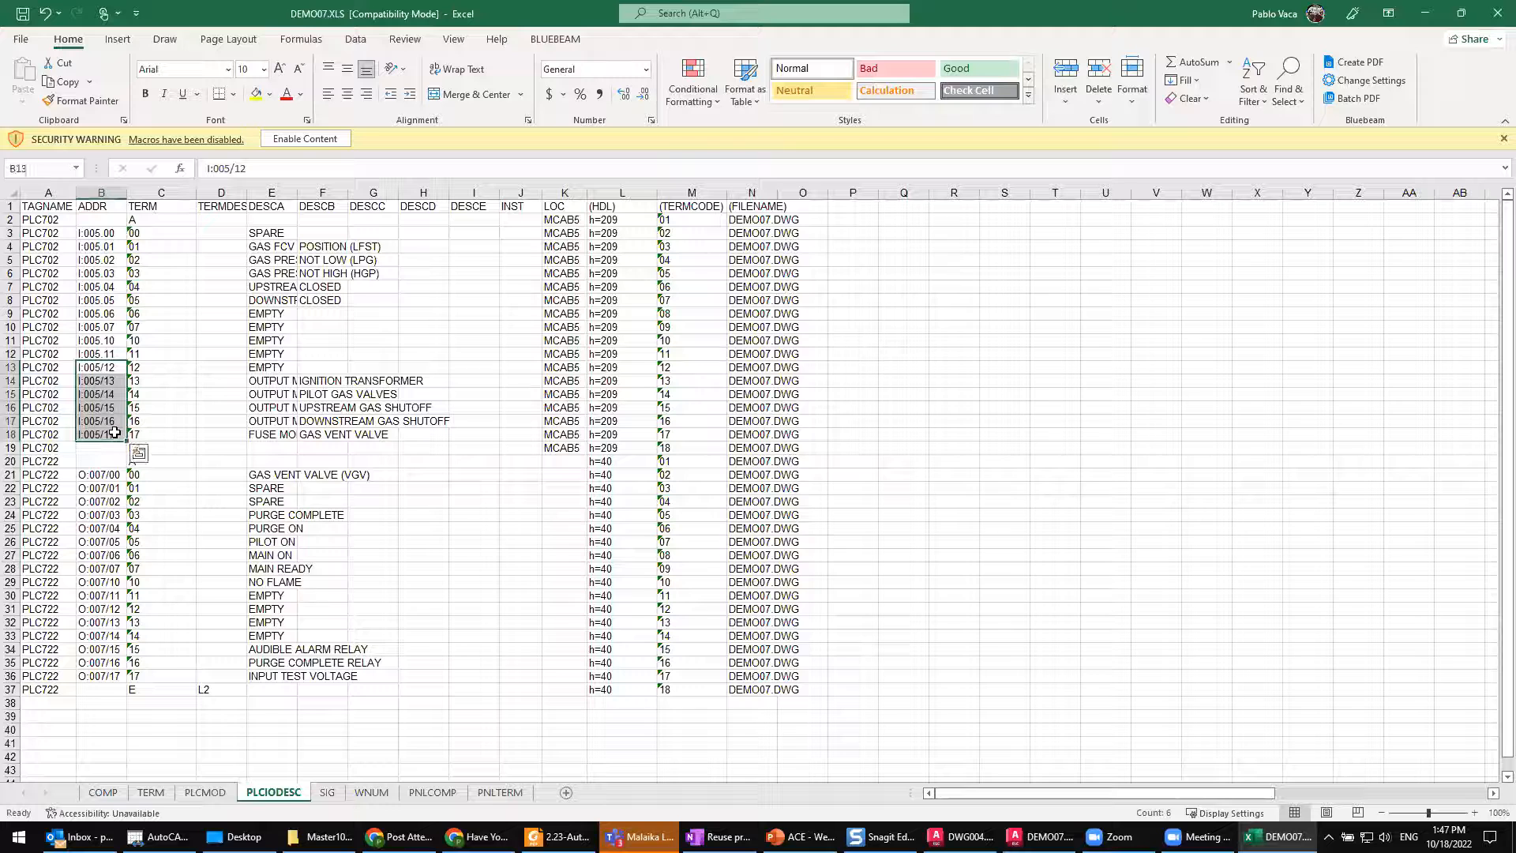
left_click(99, 367)
double_click(93, 368)
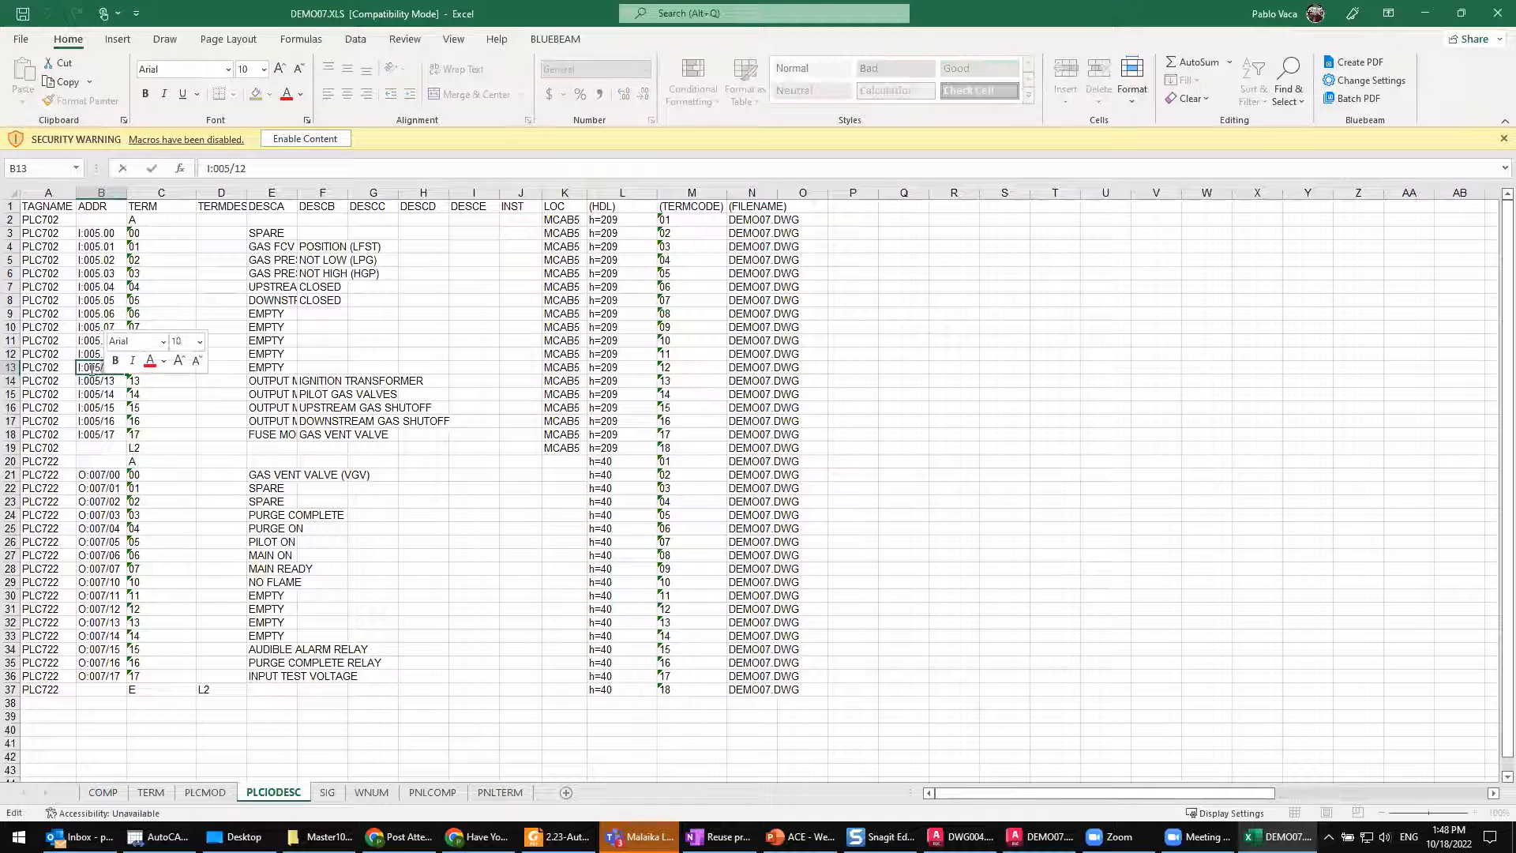
double_click(90, 369)
left_click(93, 384)
left_click_drag(109, 368, 117, 436)
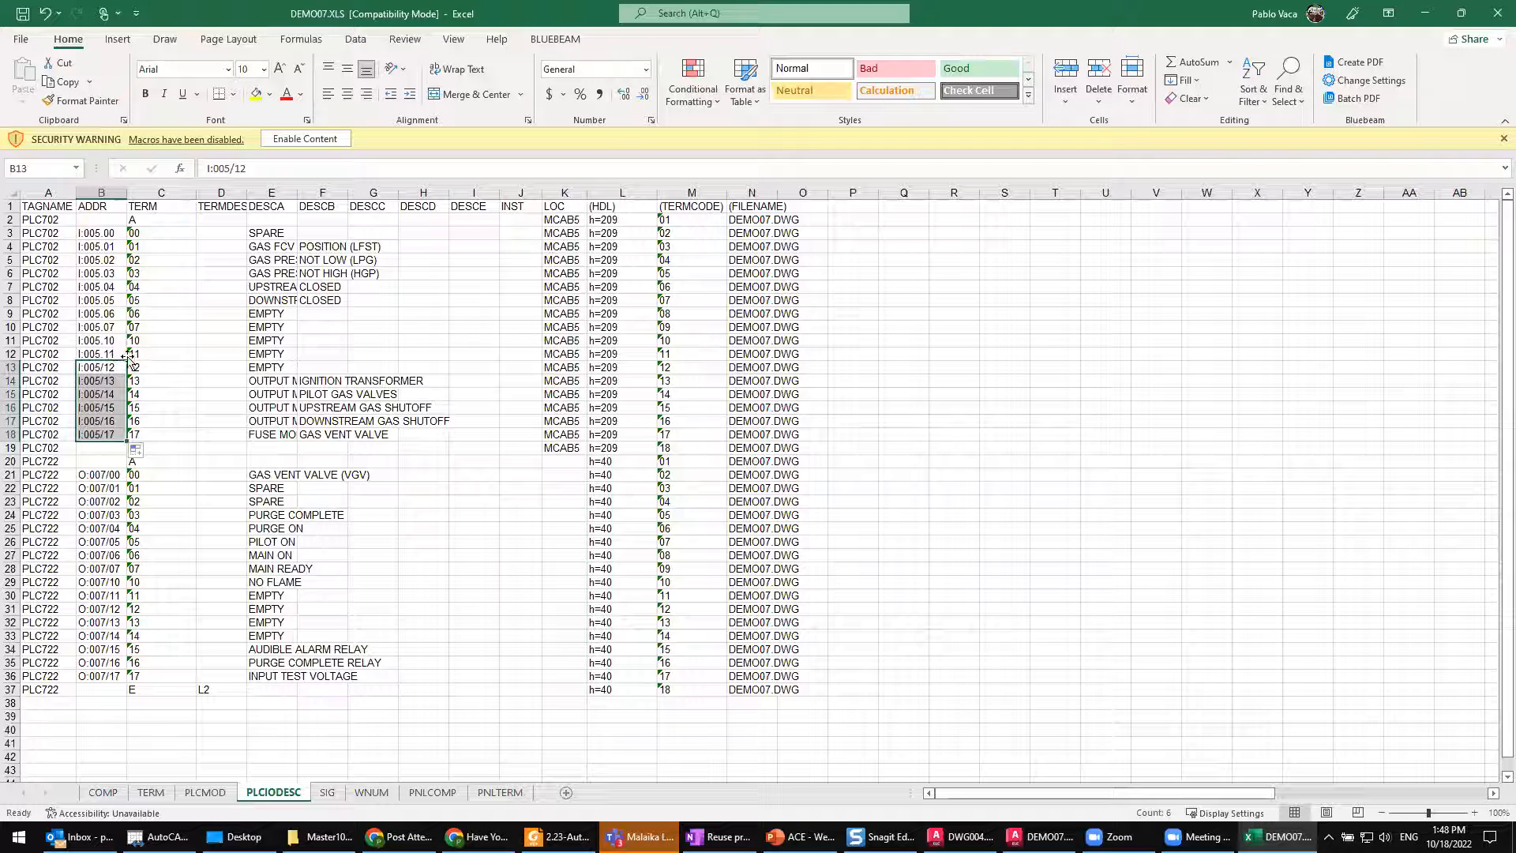
Step: Extend the dotted address series from I:005.10 and I:005.11 down the ADDR column through I:005.17
left_click(100, 363)
left_click_drag(110, 349, 128, 437)
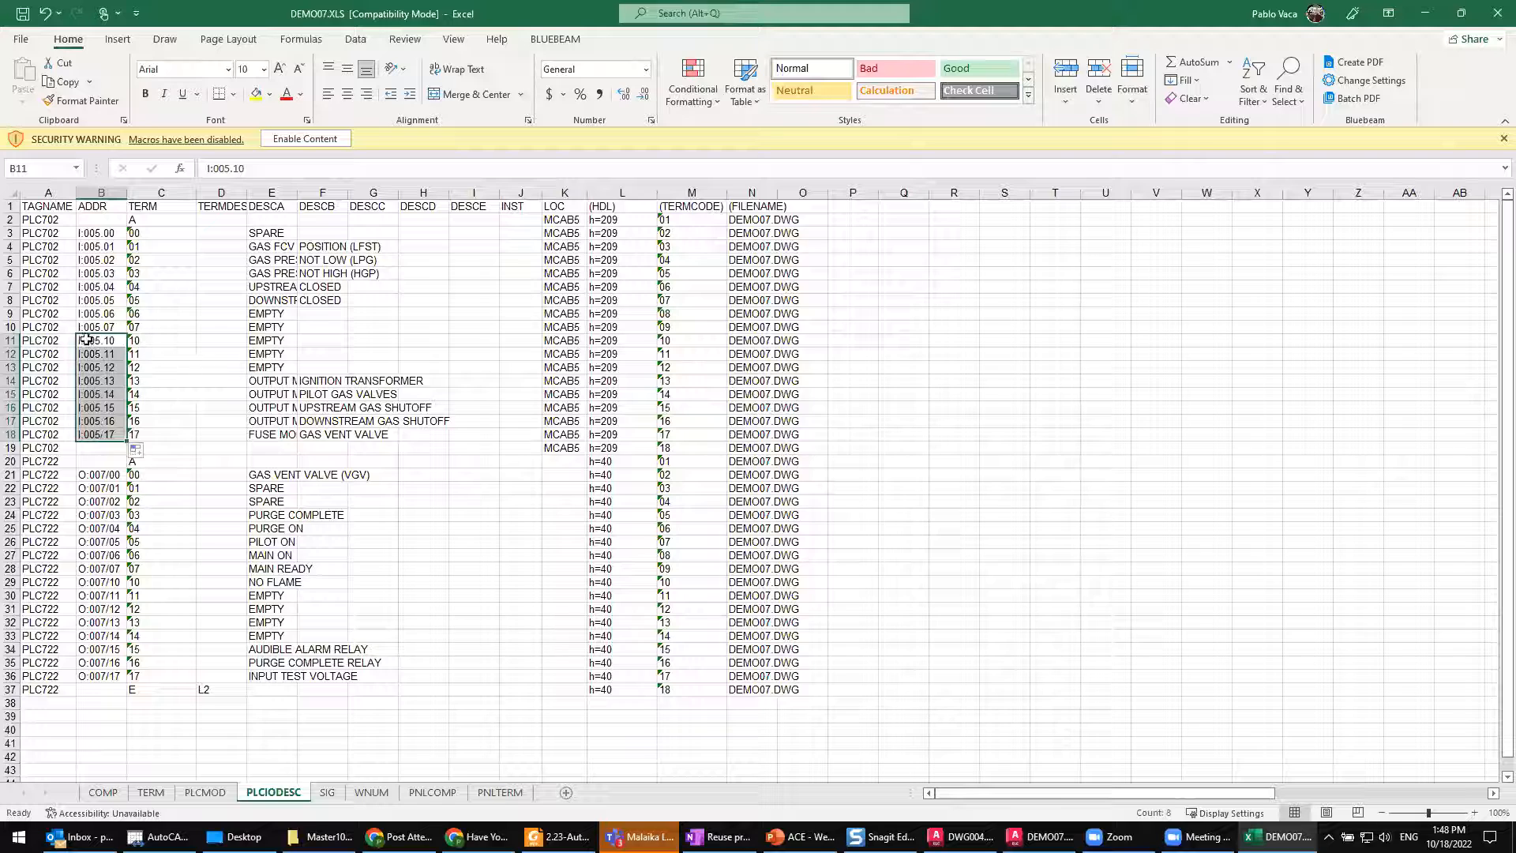
left_click(104, 362)
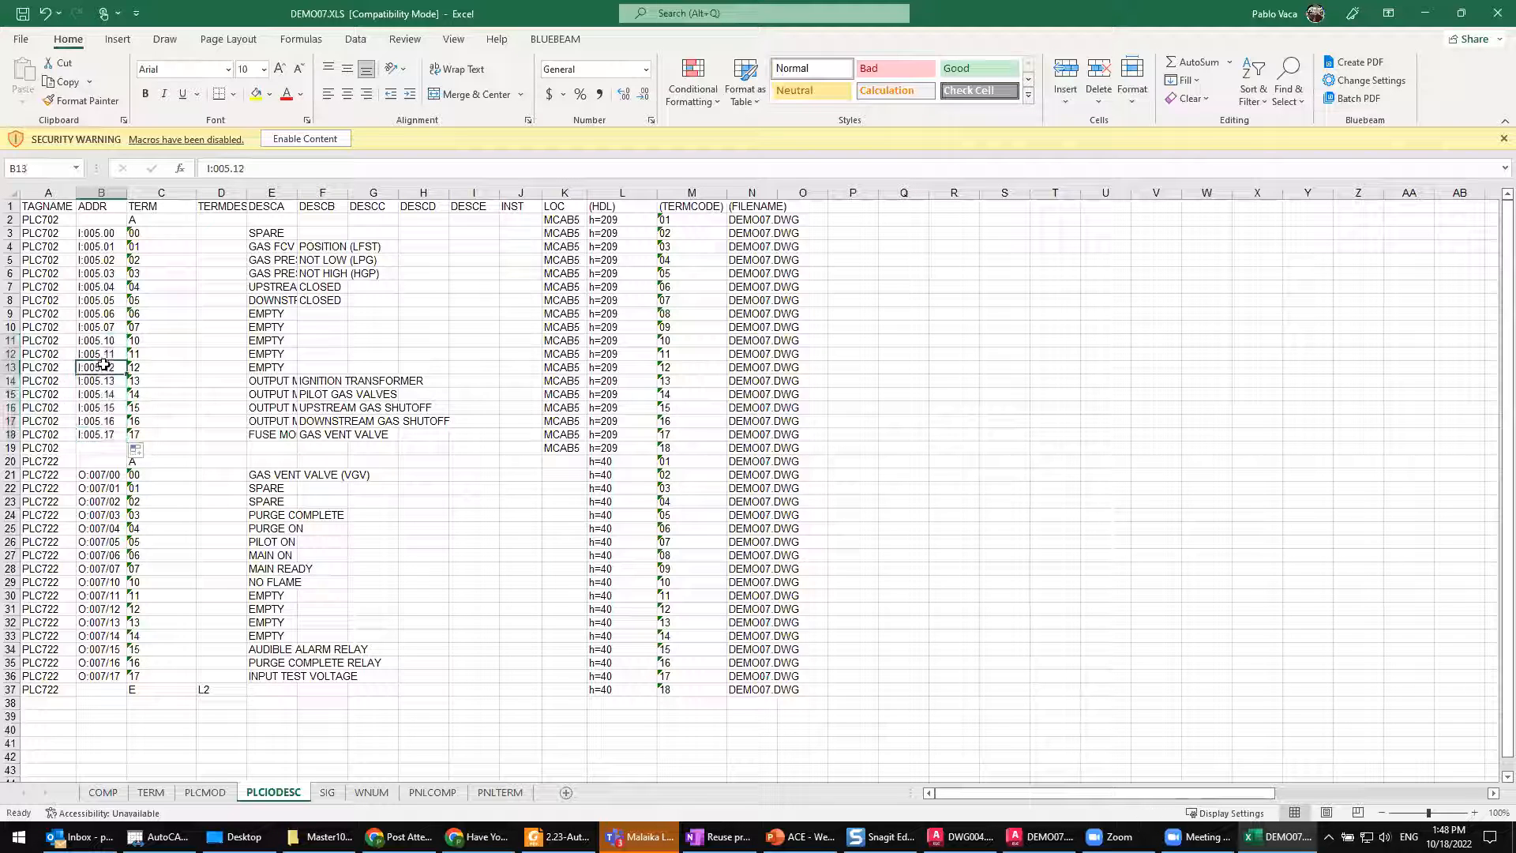
left_click(105, 477)
left_click(111, 394)
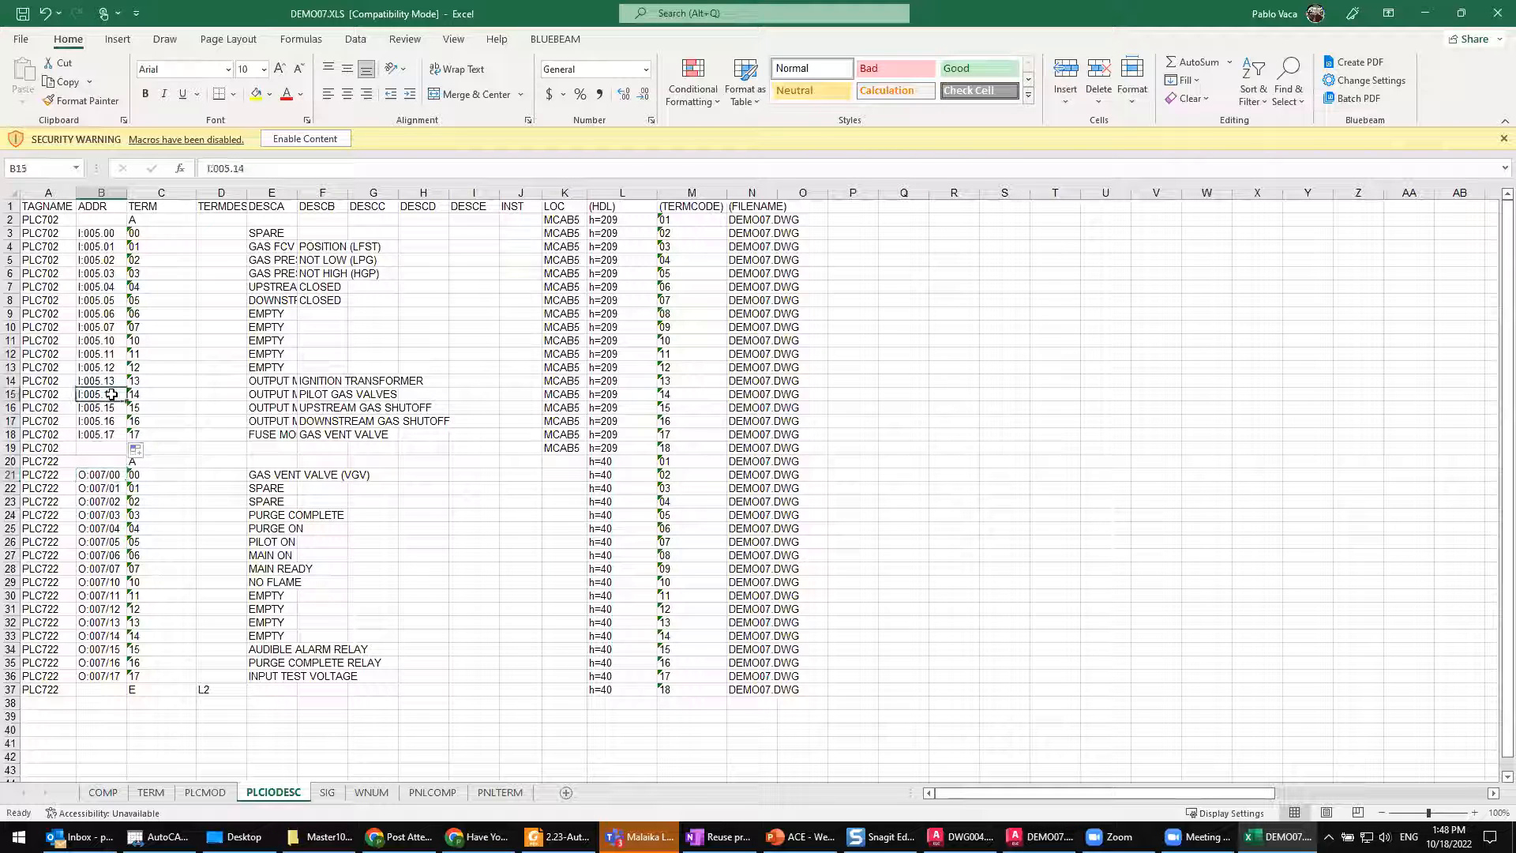
Step: Review the edited DESCA descriptions and ADDR values, and check the parenthesised (HDL) and (TERMCODE) headings
left_click(273, 327)
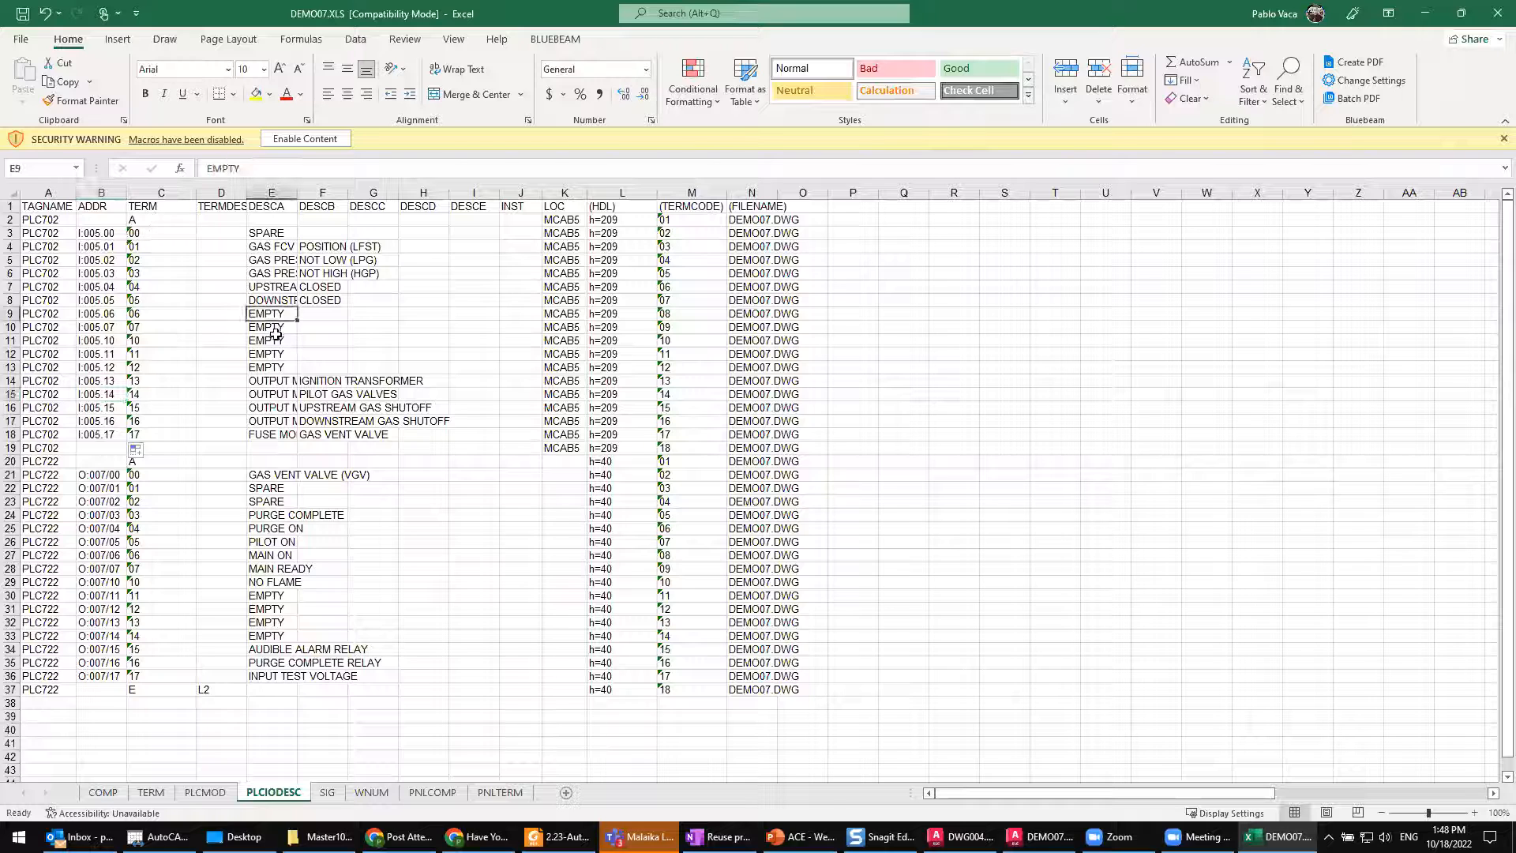
left_click(276, 341)
left_click(277, 354)
left_click(275, 367)
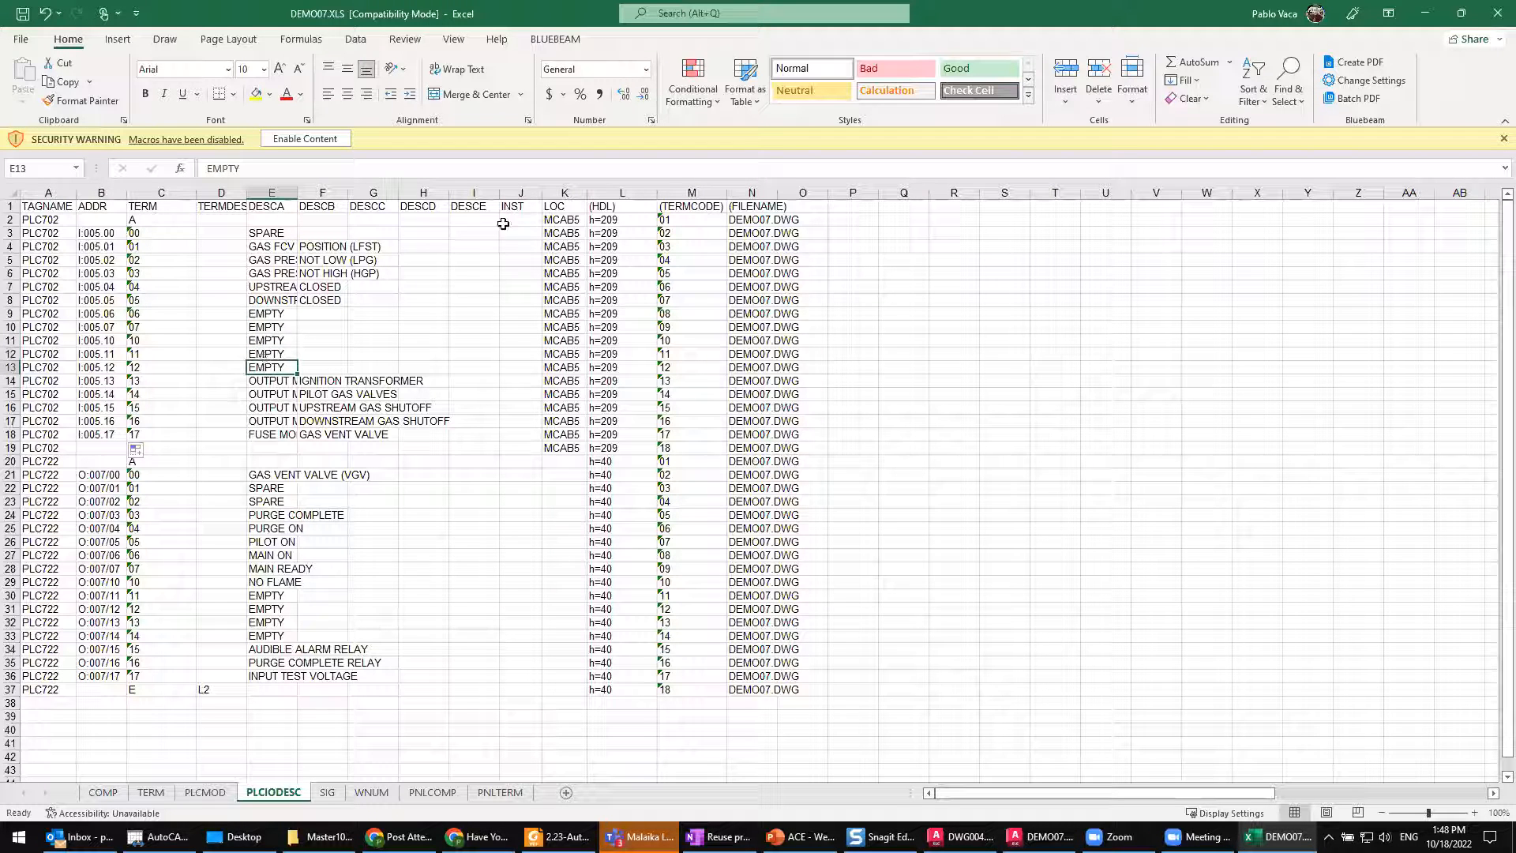
left_click(284, 275)
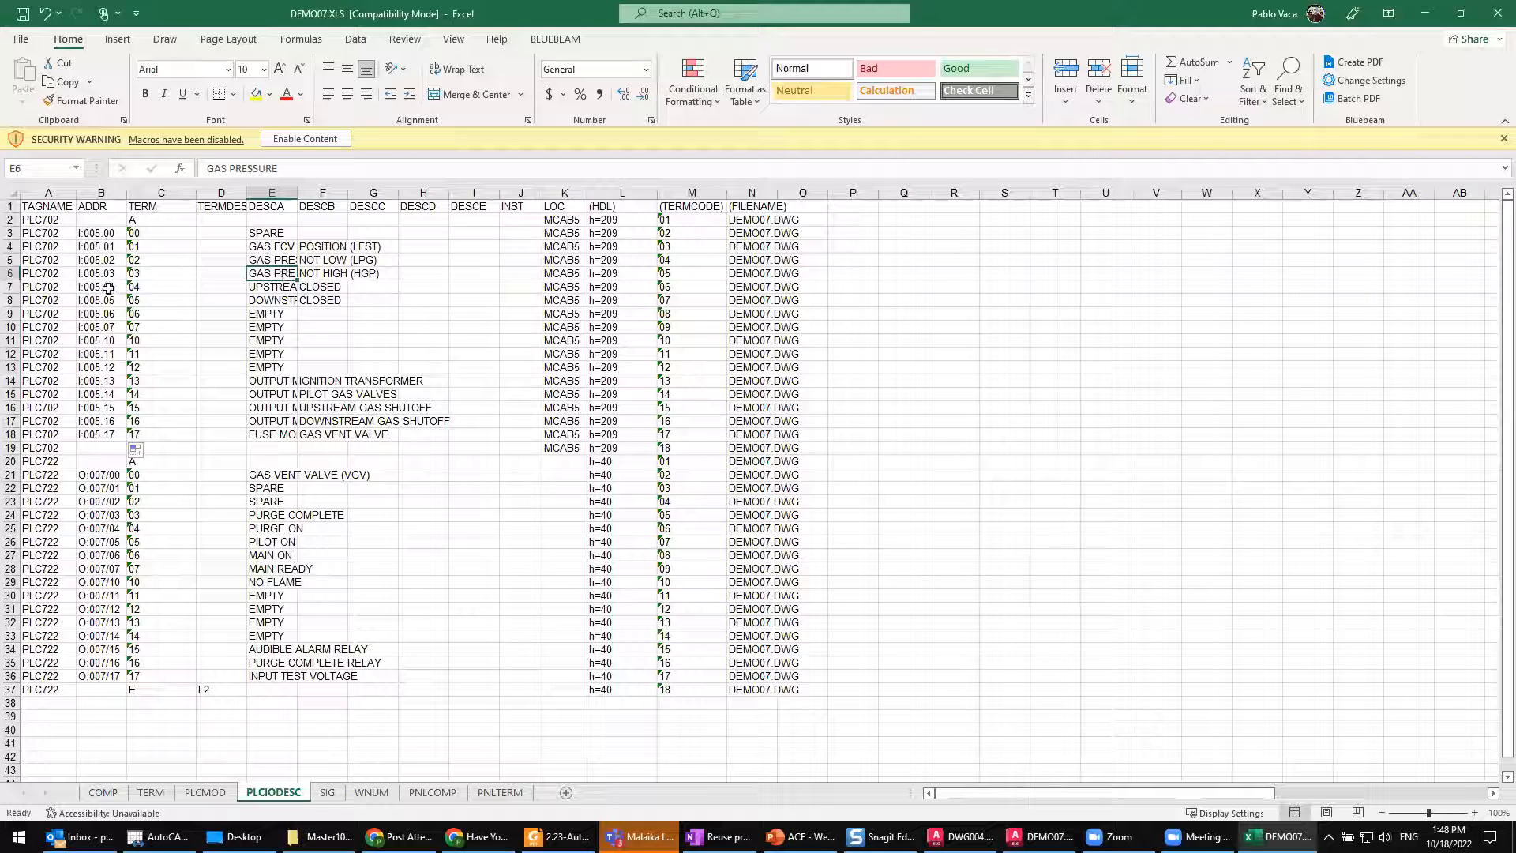
left_click(97, 300)
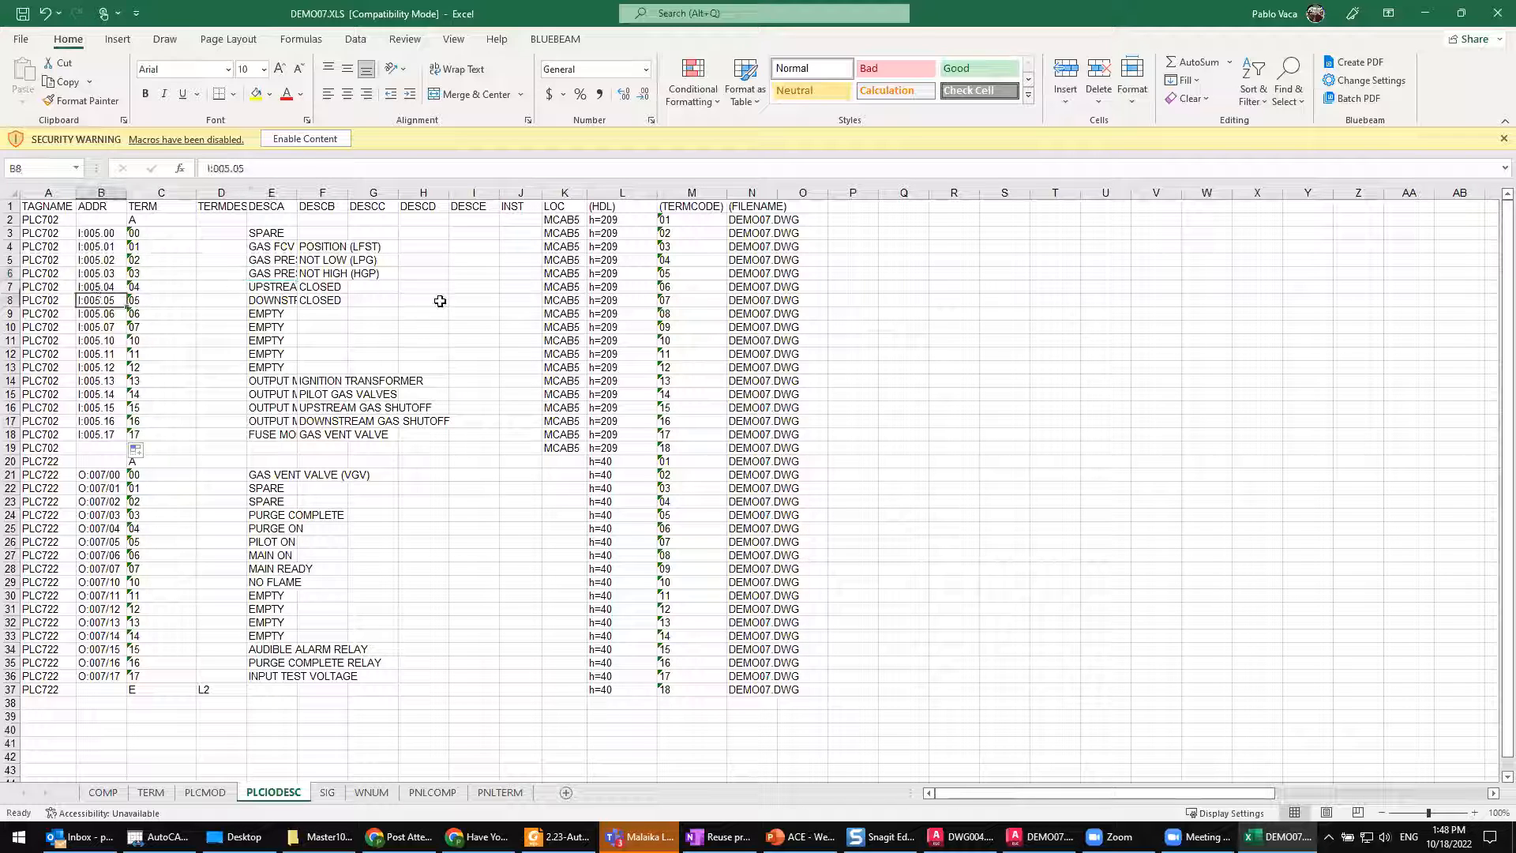
left_click(617, 207)
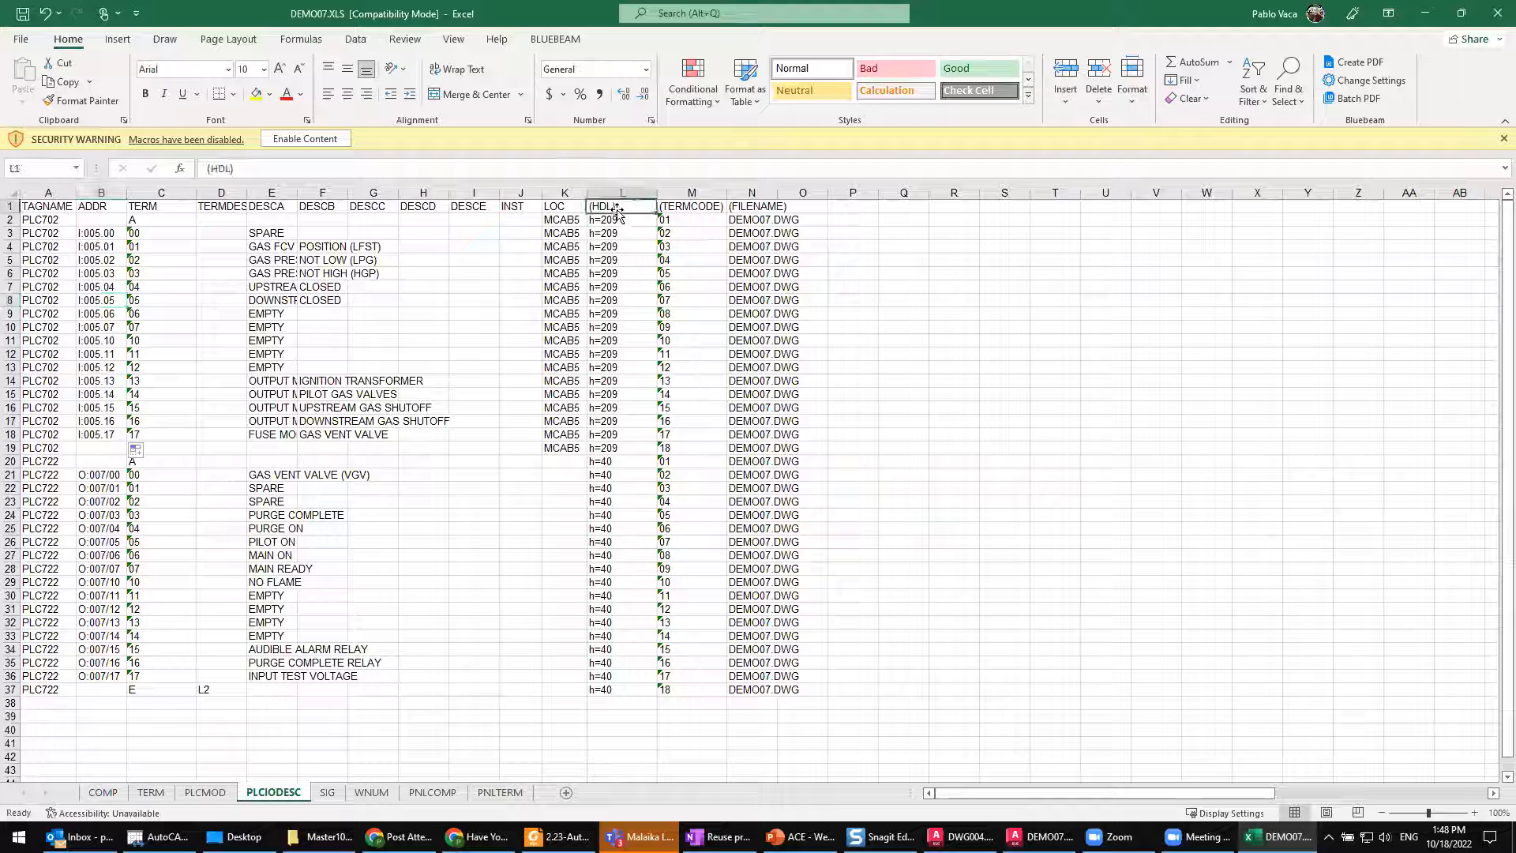
left_click(702, 207)
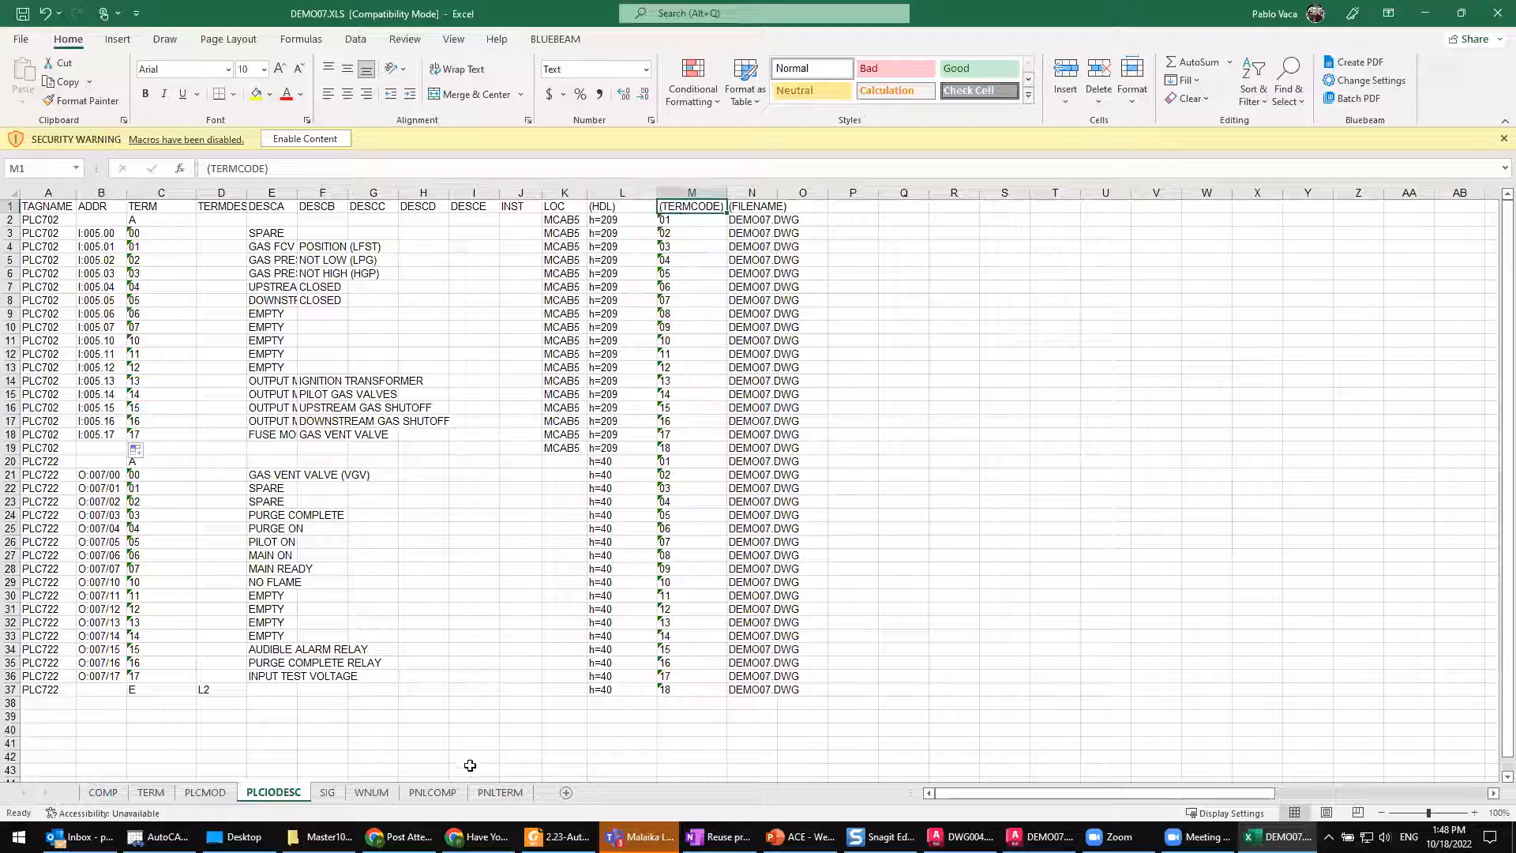
Step: Look through the COMP, WNUM, SIG, PNLCOMP and PNLTERM sheets and return to the PLCIODESC sheet
left_click(103, 793)
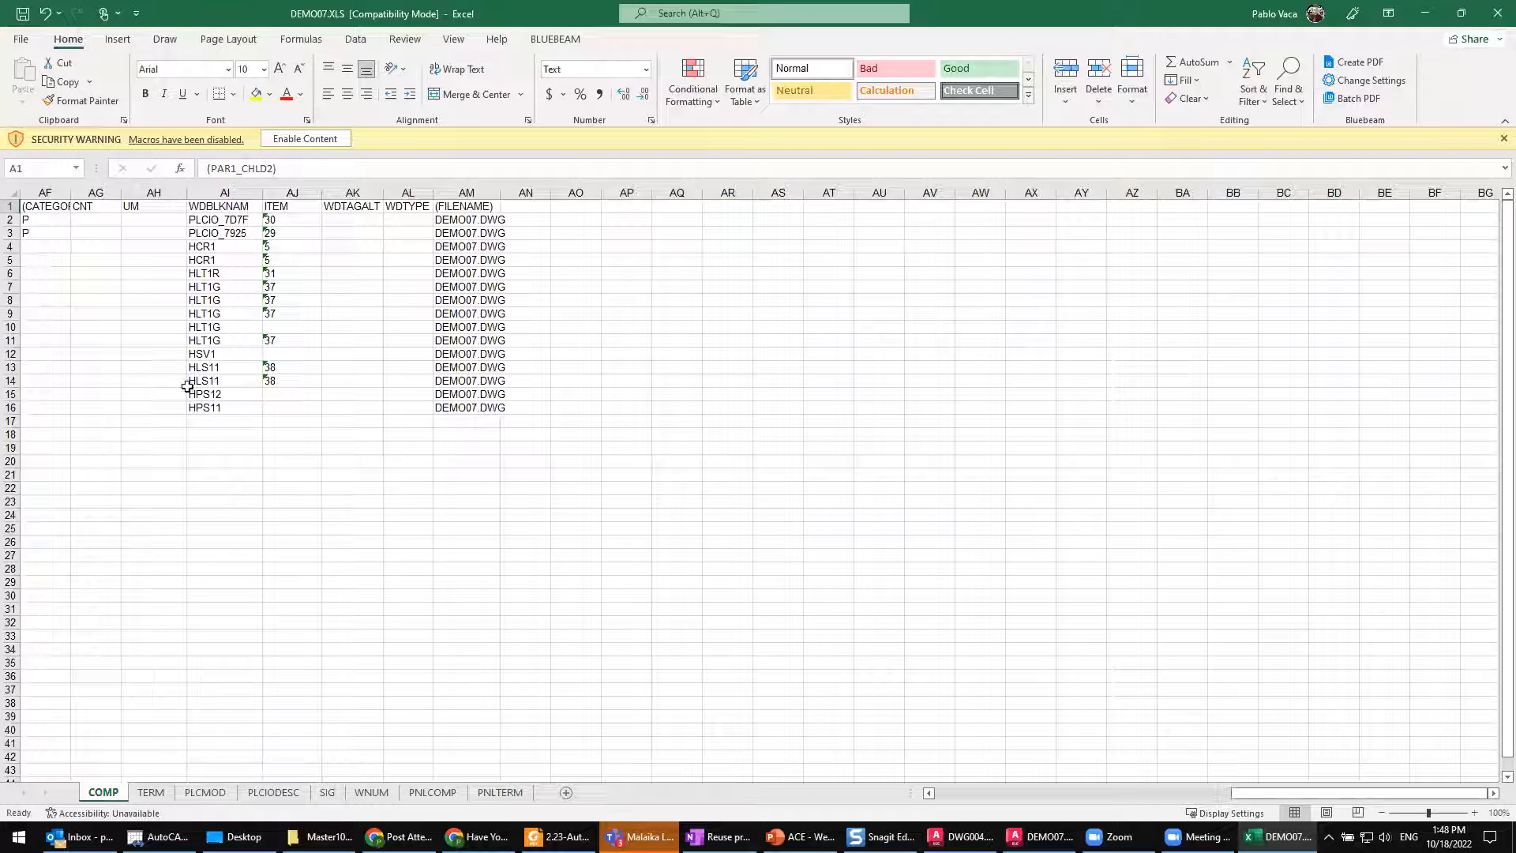
left_click(371, 793)
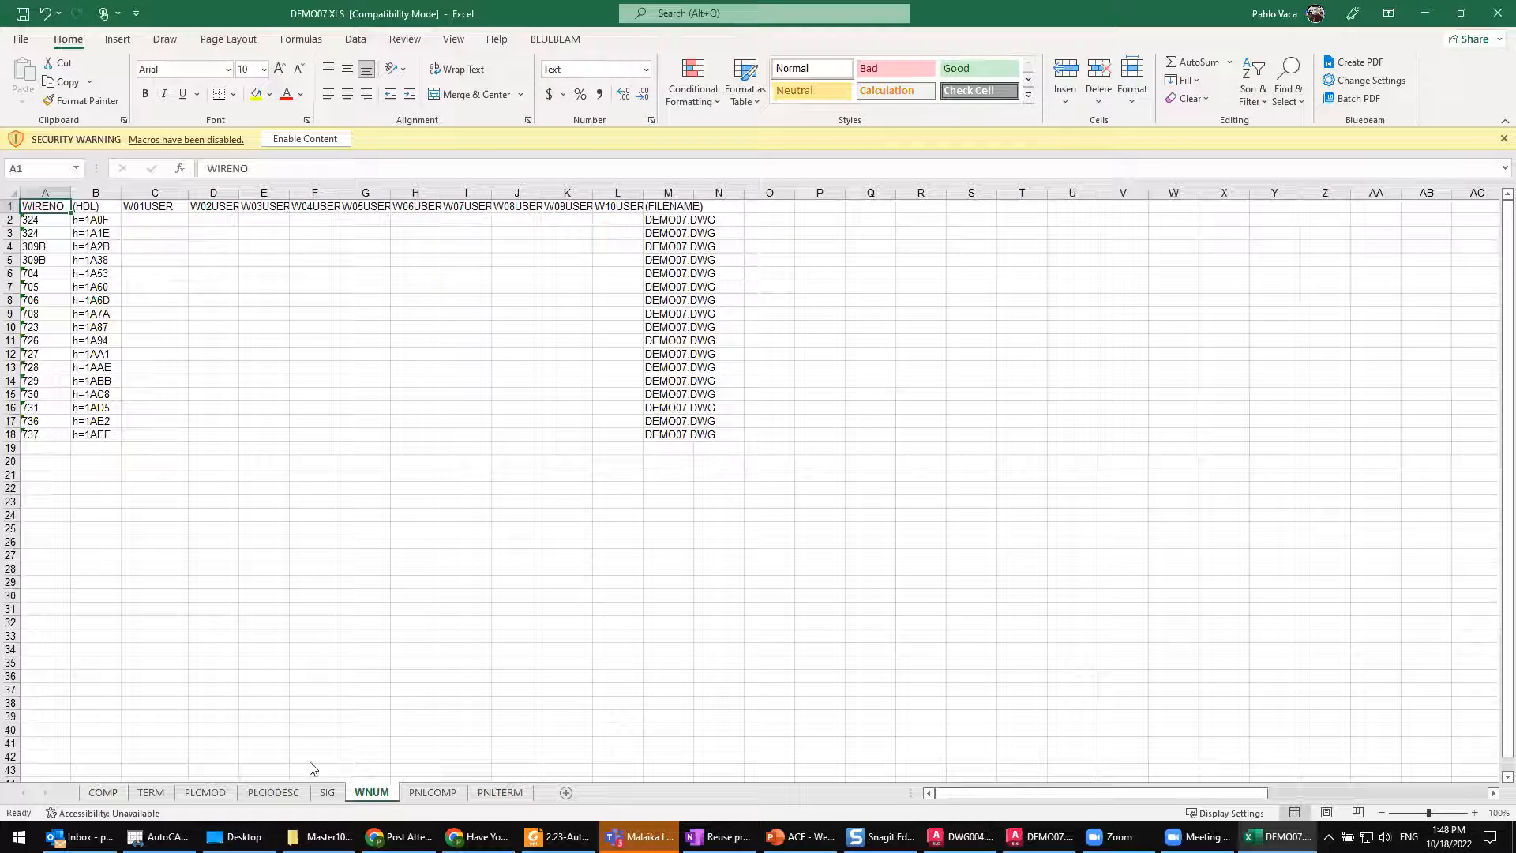
left_click(327, 795)
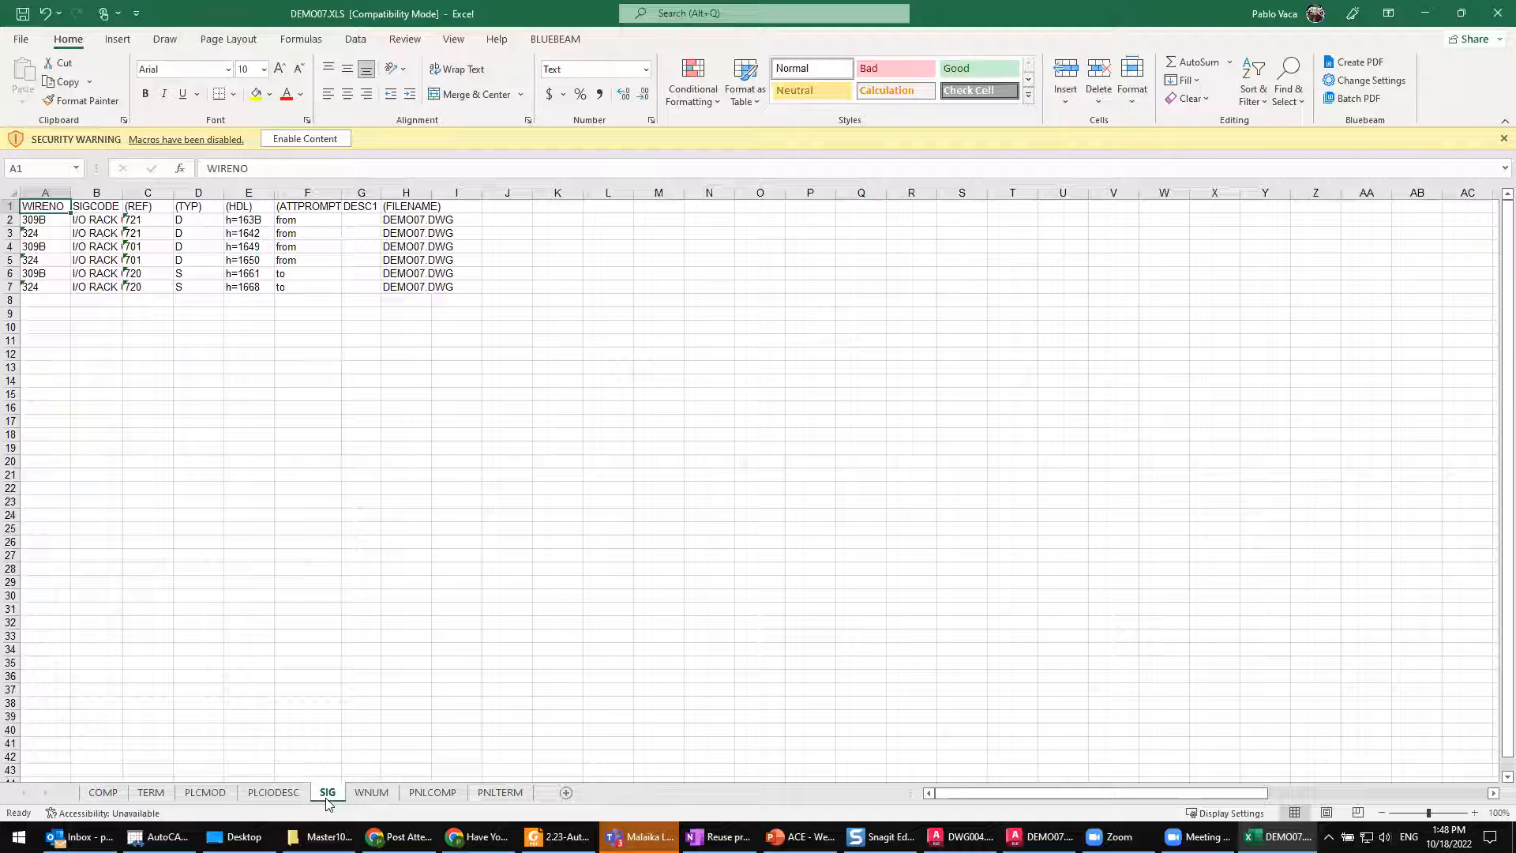
left_click(273, 792)
left_click(432, 793)
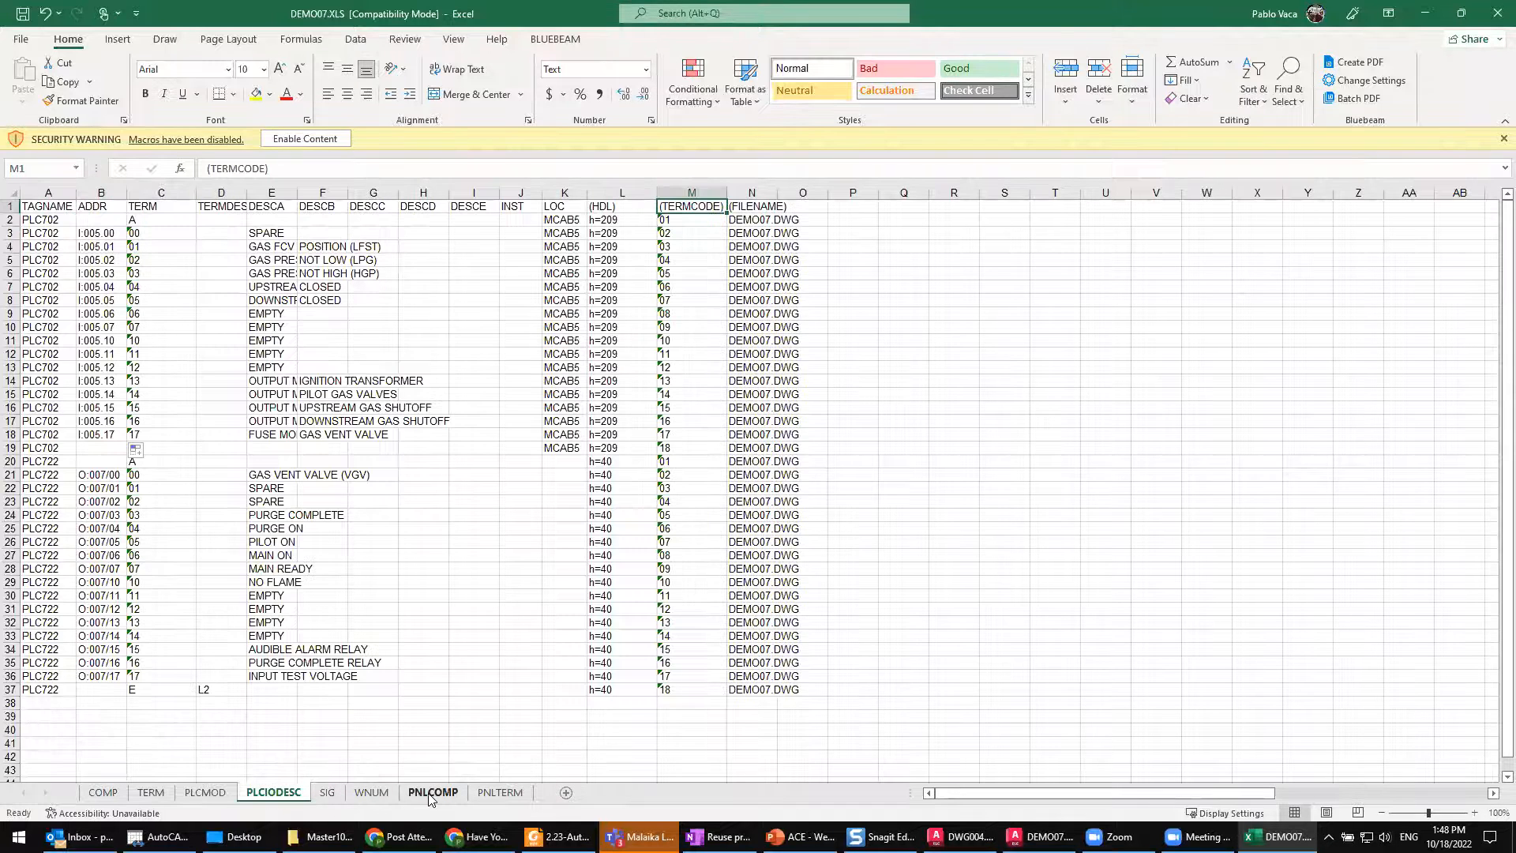
left_click(500, 793)
left_click(273, 793)
Step: Switch to AutoCAD Electrical and examine the SPARE descriptions beside PLC addresses I:005/06 through I:005/12 in DEMO07
left_click(1041, 837)
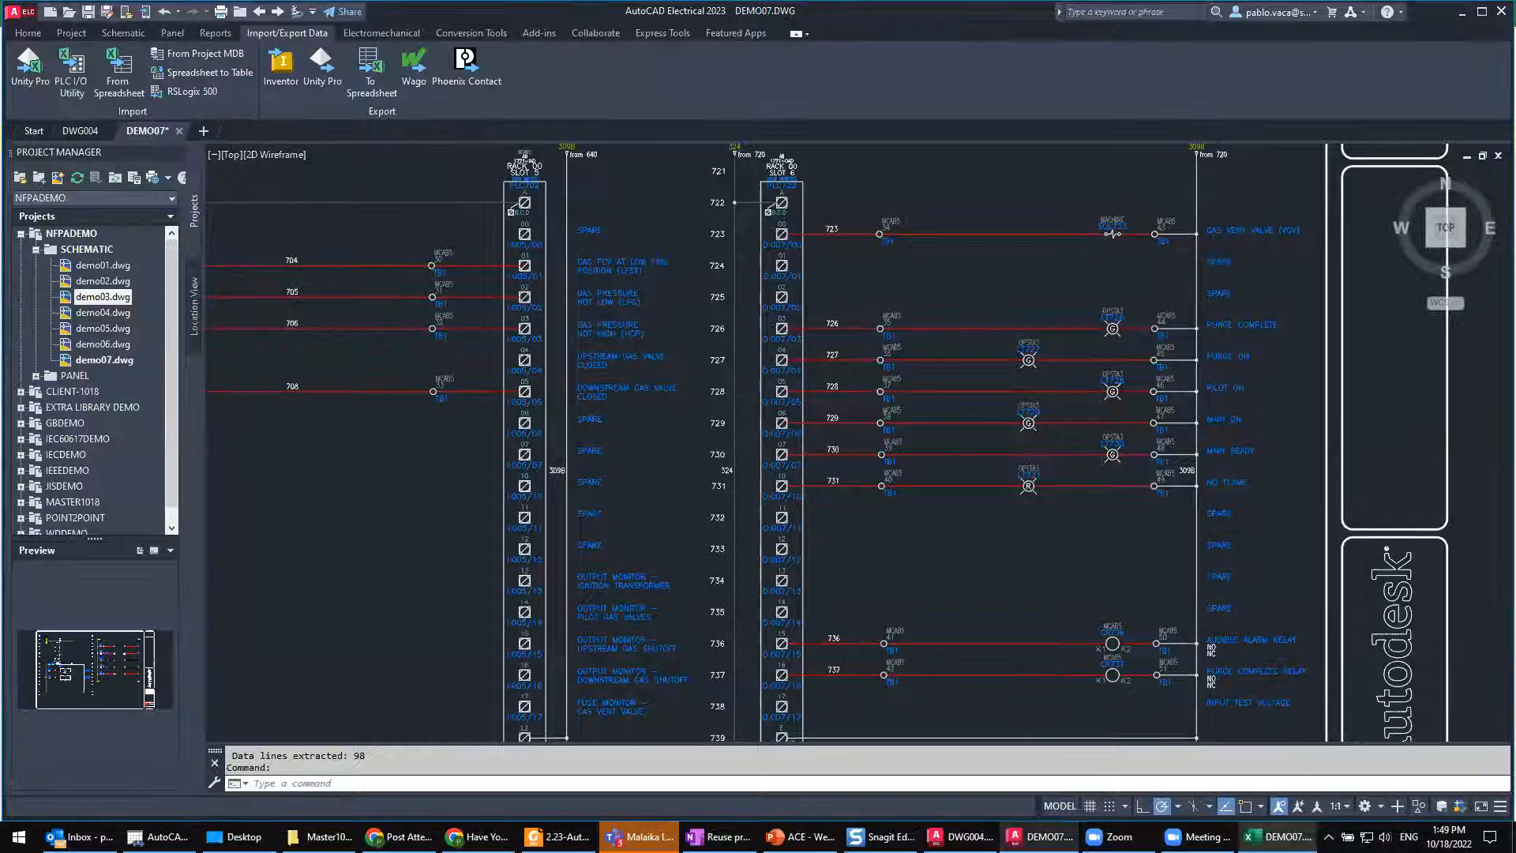
scroll(602, 484, "up", 4)
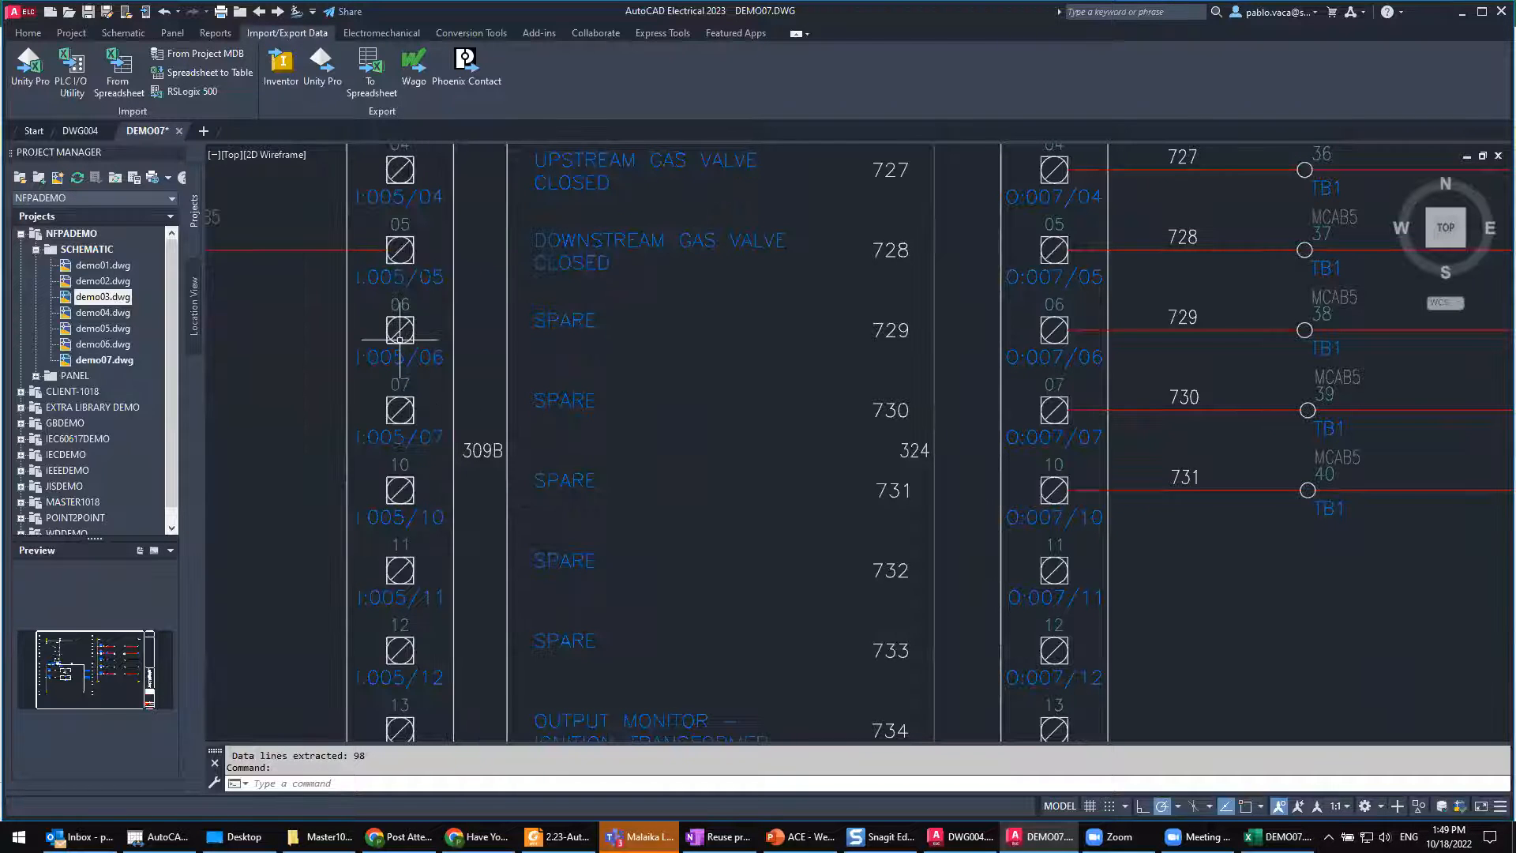
Step: Switch to Excel, close the edited DEMO07.XLS workbook and return to the DEMO07 drawing
scroll(424, 344, "down", 6)
scroll(406, 313, "up", 2)
middle_click_drag(374, 280, 468, 347)
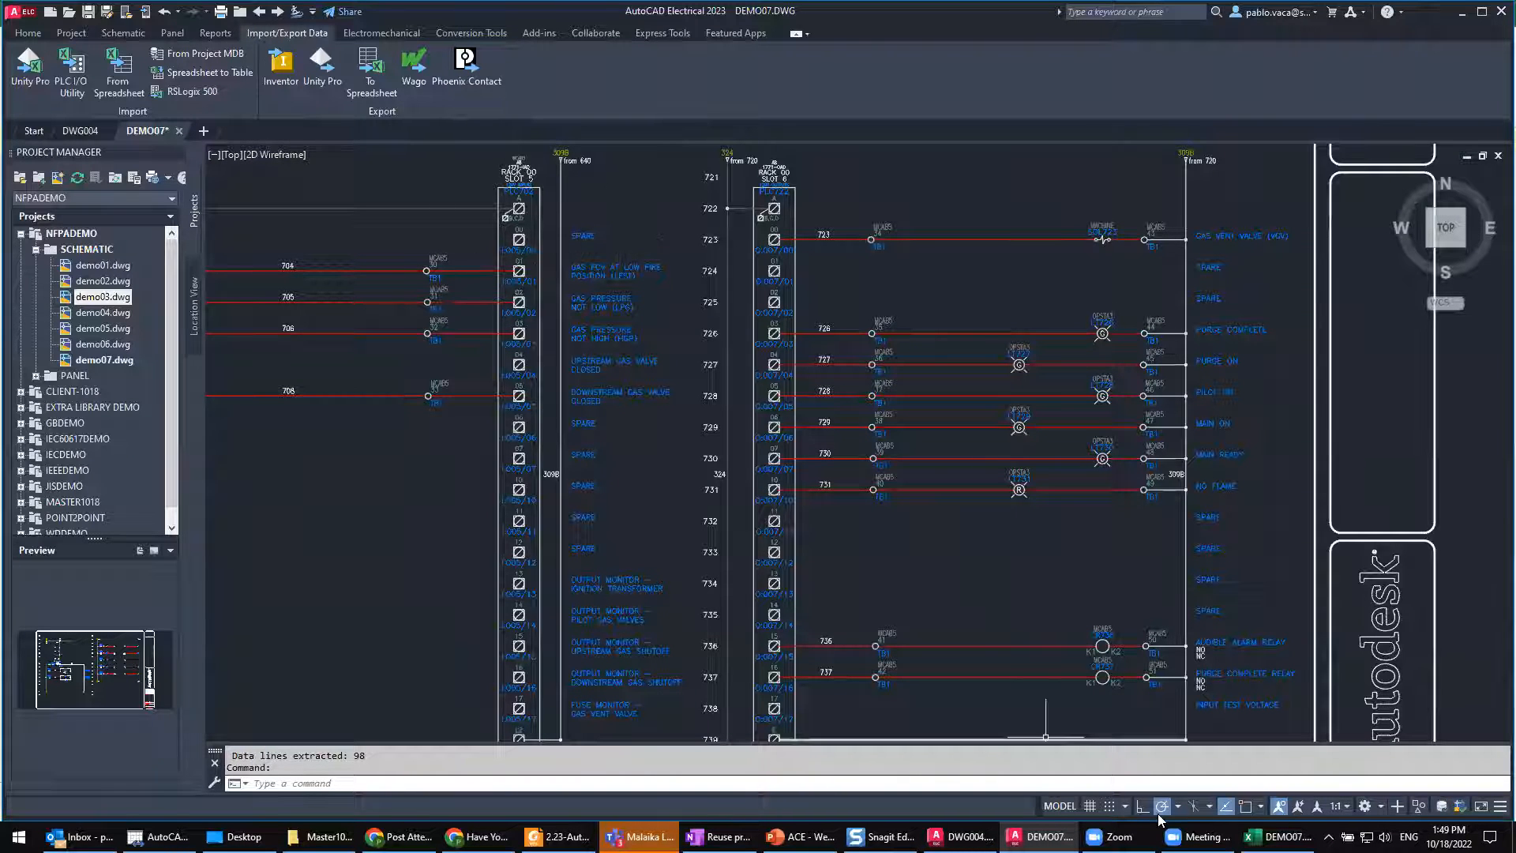
left_click(1280, 839)
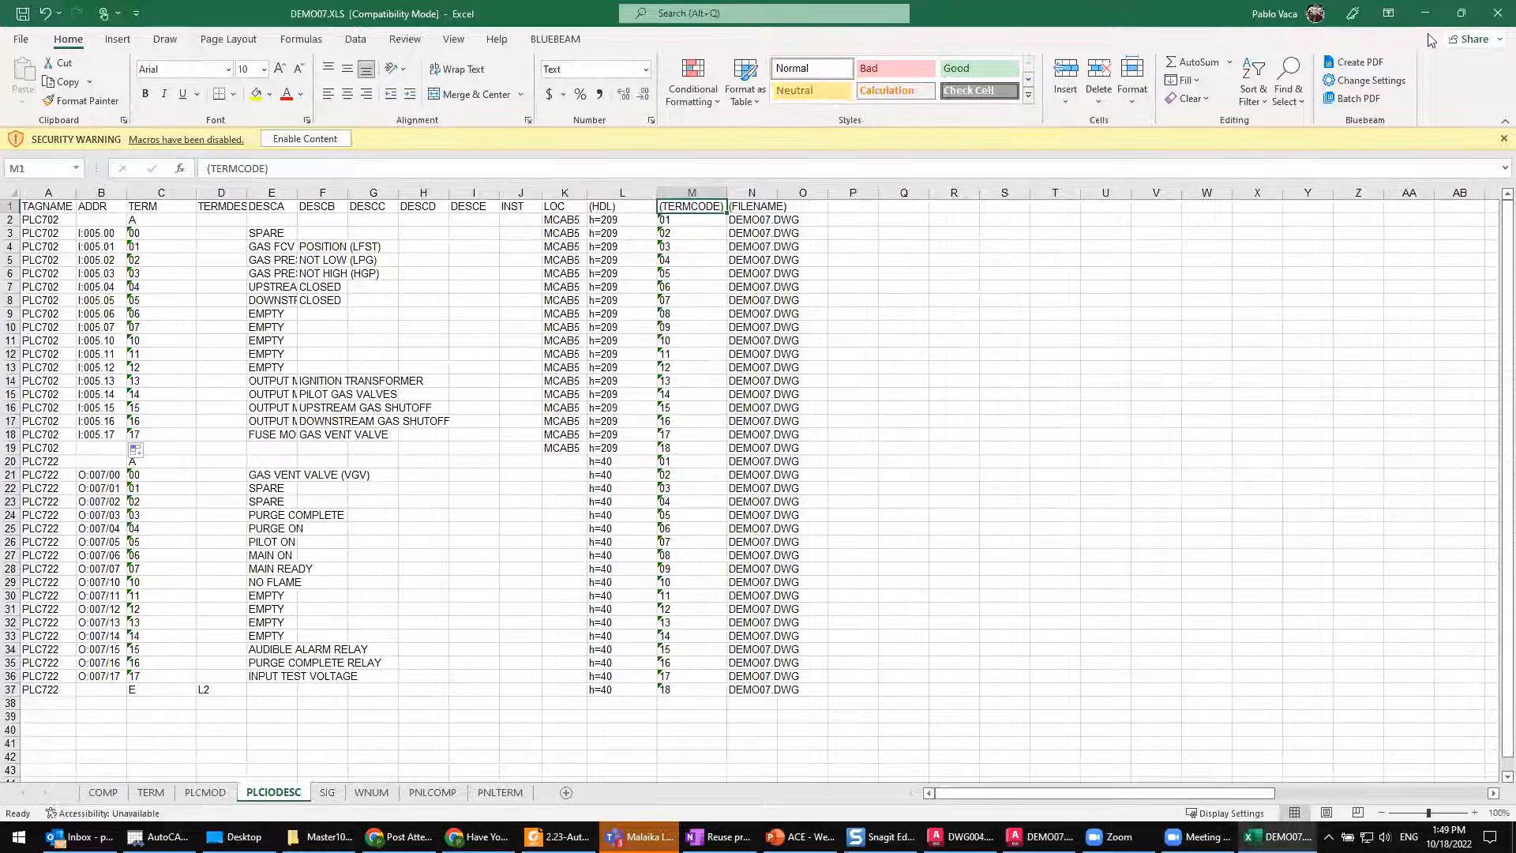
left_click(1497, 13)
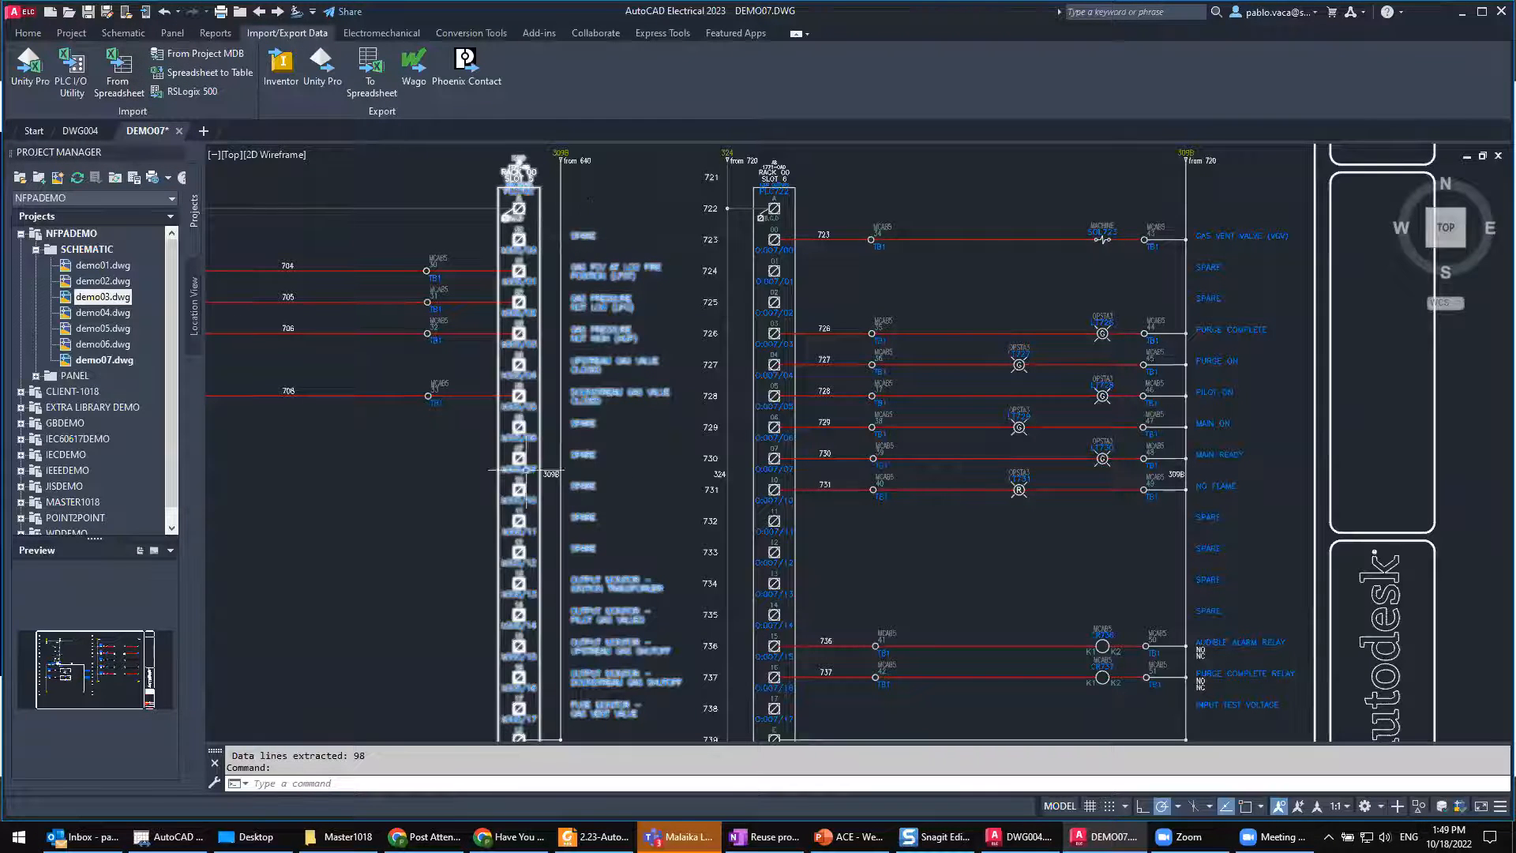
Step: Update the active drawing from DEMO07.XLS on the Desktop, forcing new values to upper case and flipping updated tags and wire numbers to Fixed
left_click(117, 67)
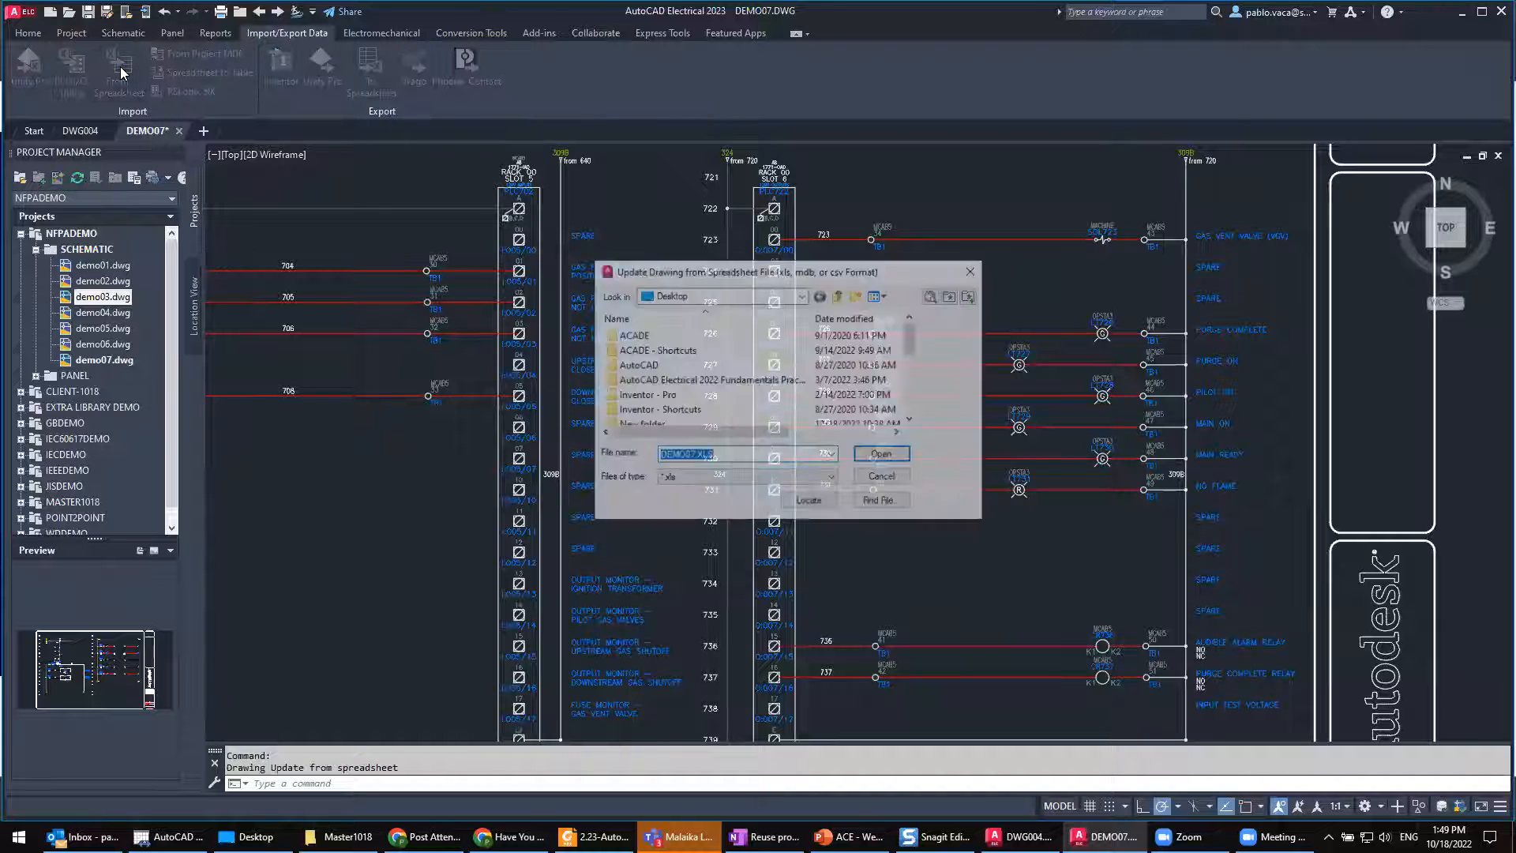
scroll(666, 386, "down", 2)
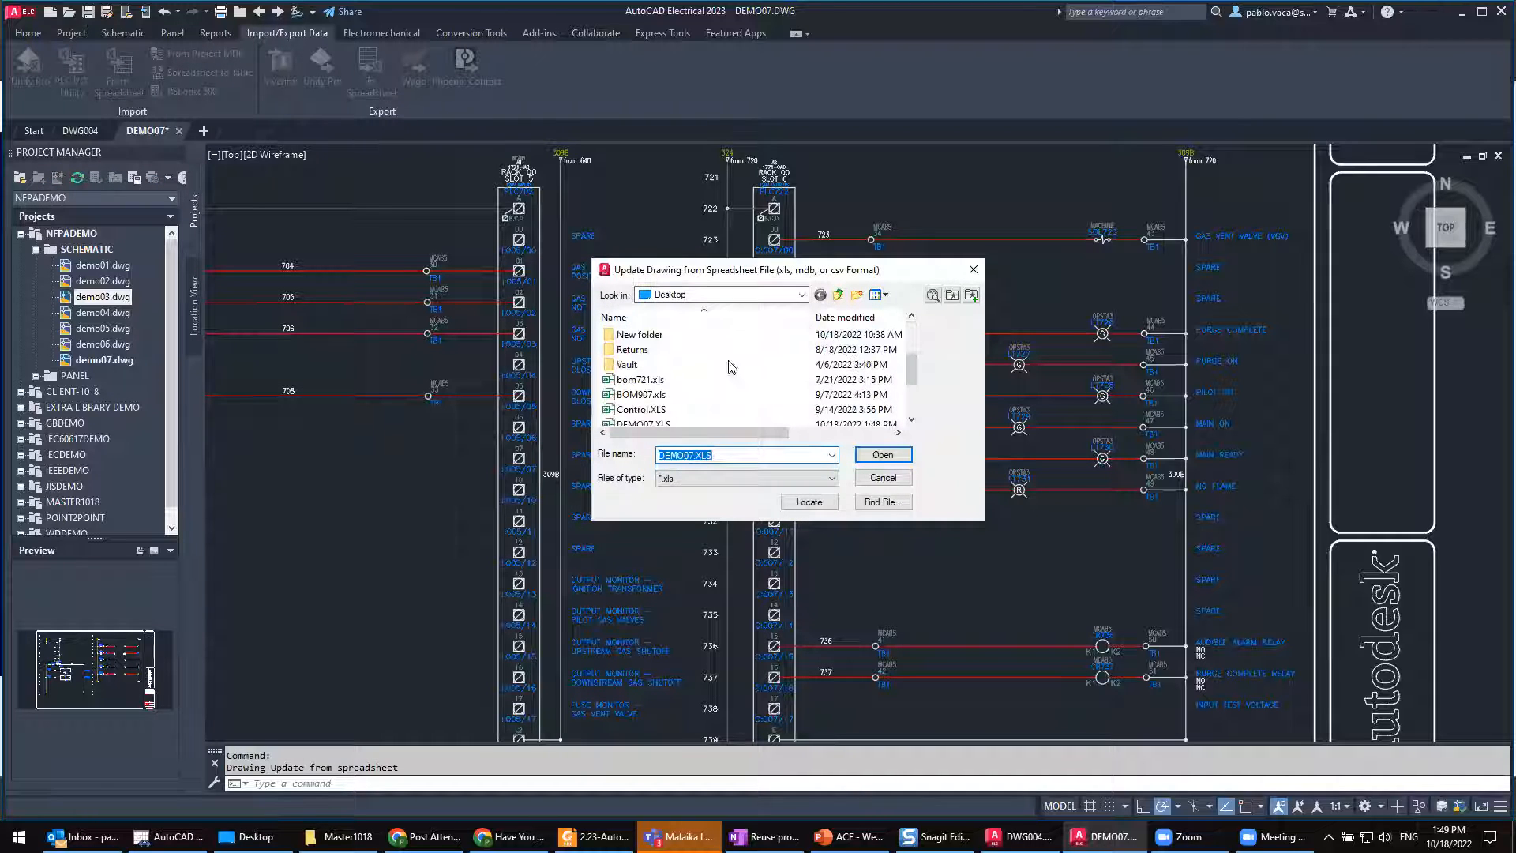
scroll(665, 388, "down", 2)
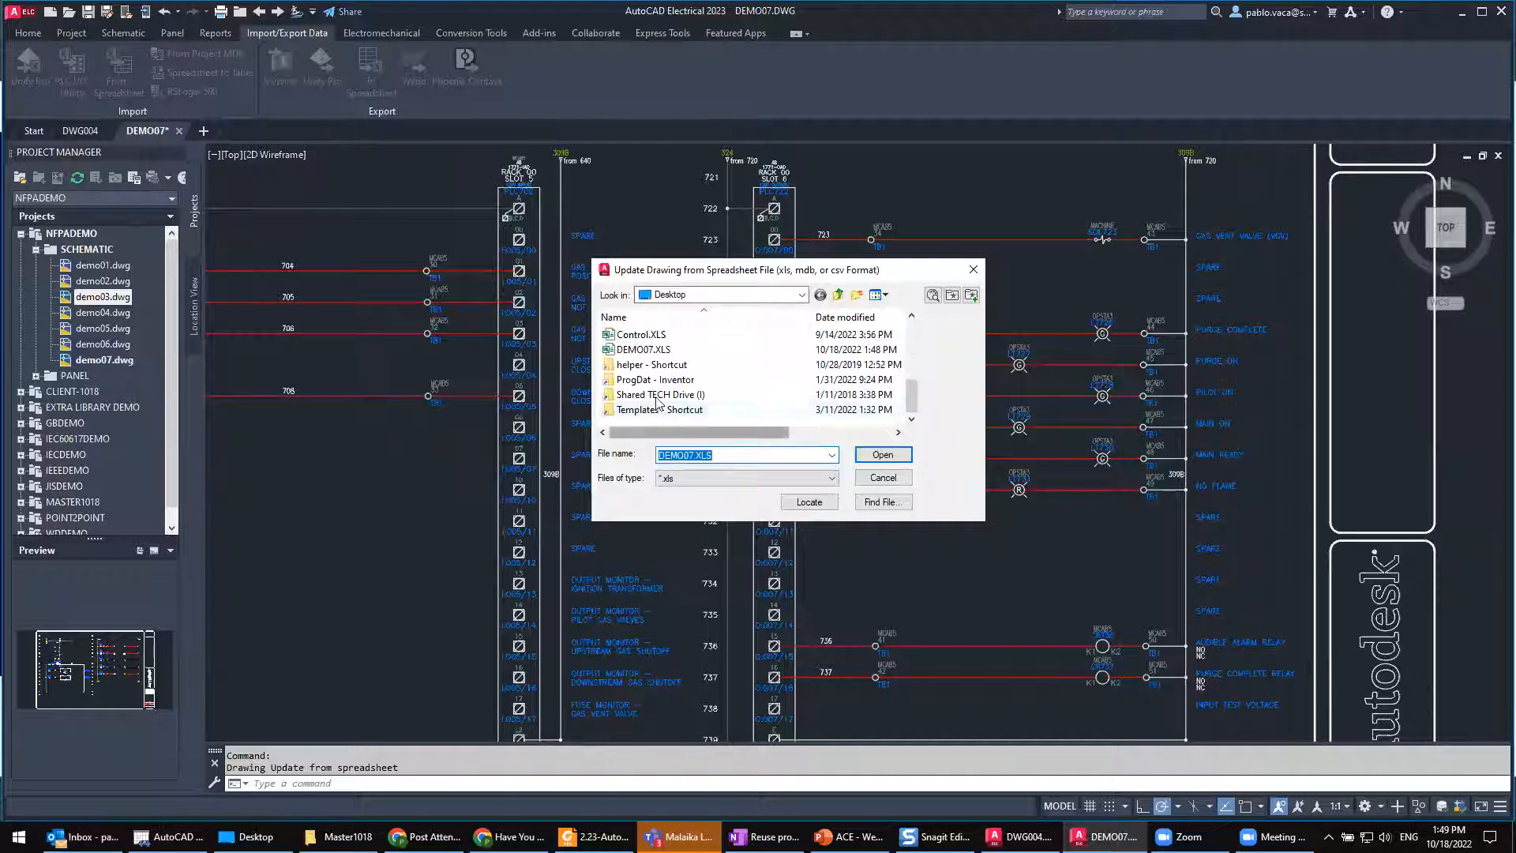
left_click(666, 350)
left_click(875, 462)
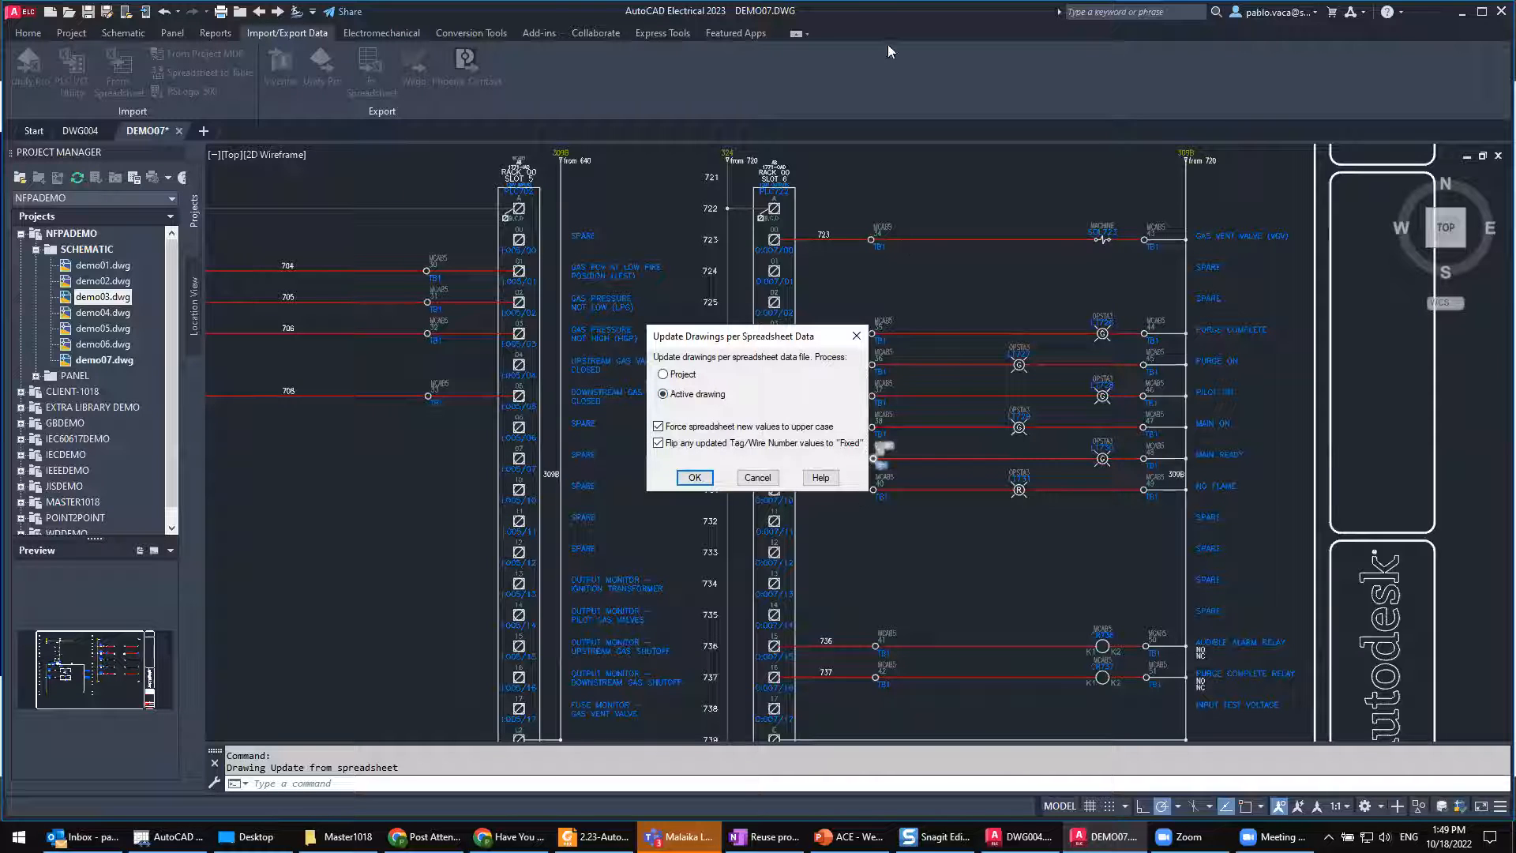
left_click(695, 478)
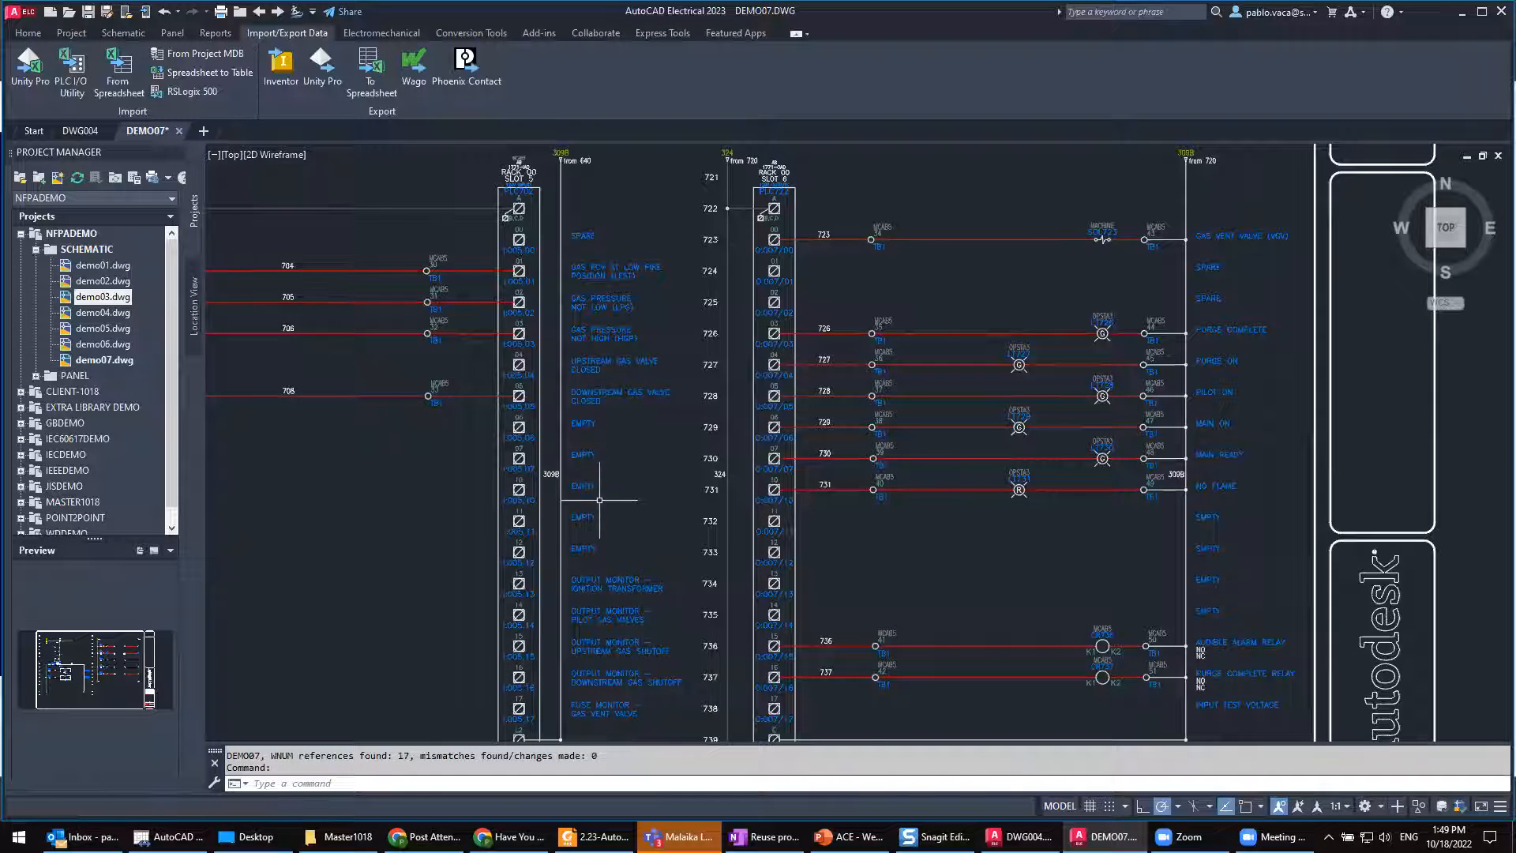
Step: Inspect the updated addresses and descriptions along the slot 5 PLC module and open module PLC702 for editing
scroll(590, 490, "up", 4)
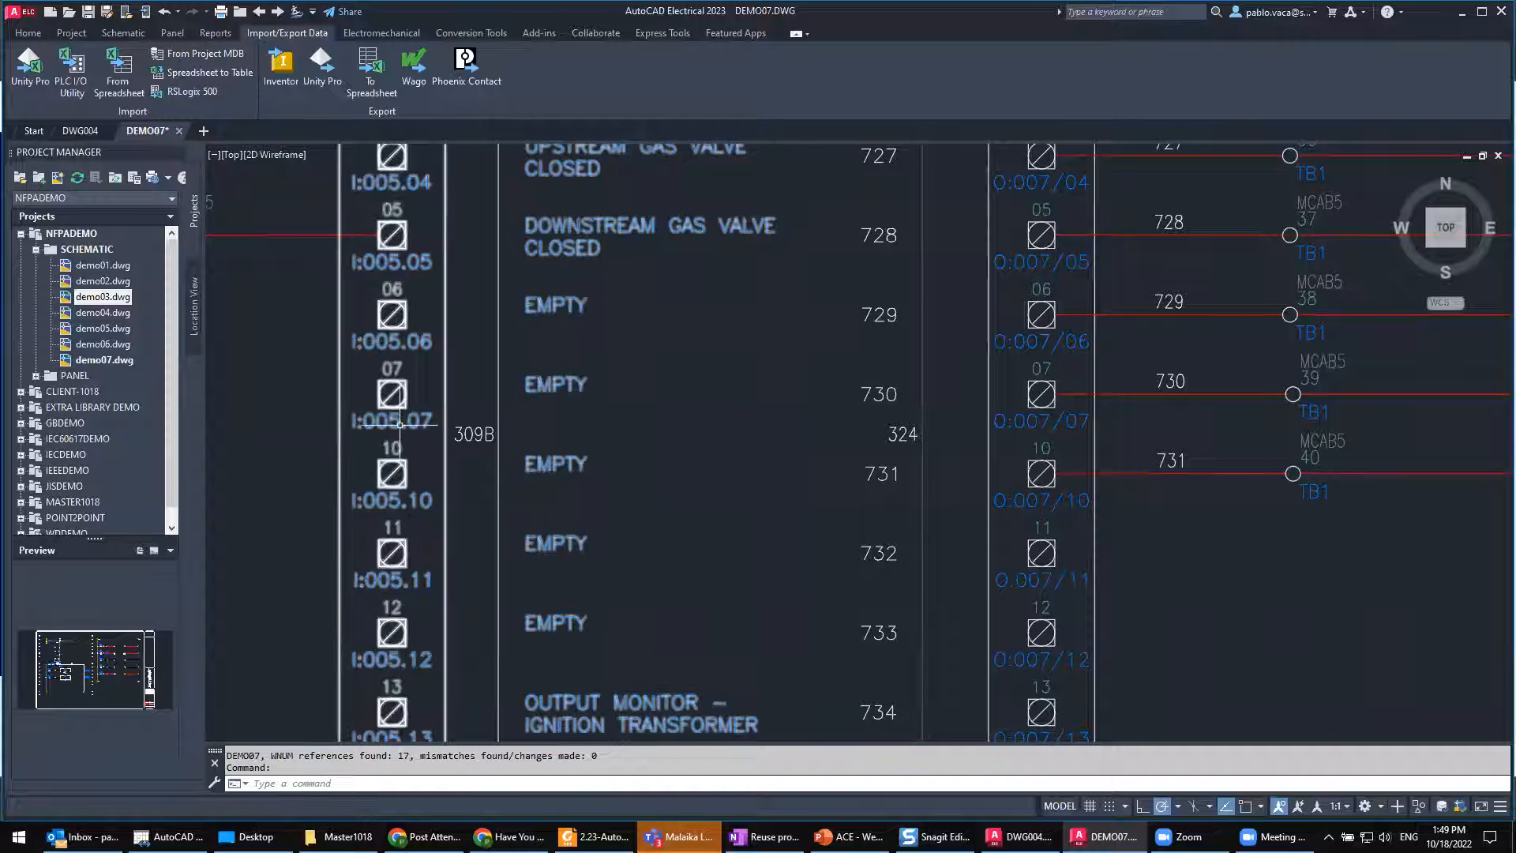
middle_click_drag(456, 253, 525, 646)
middle_click_drag(499, 311, 510, 590)
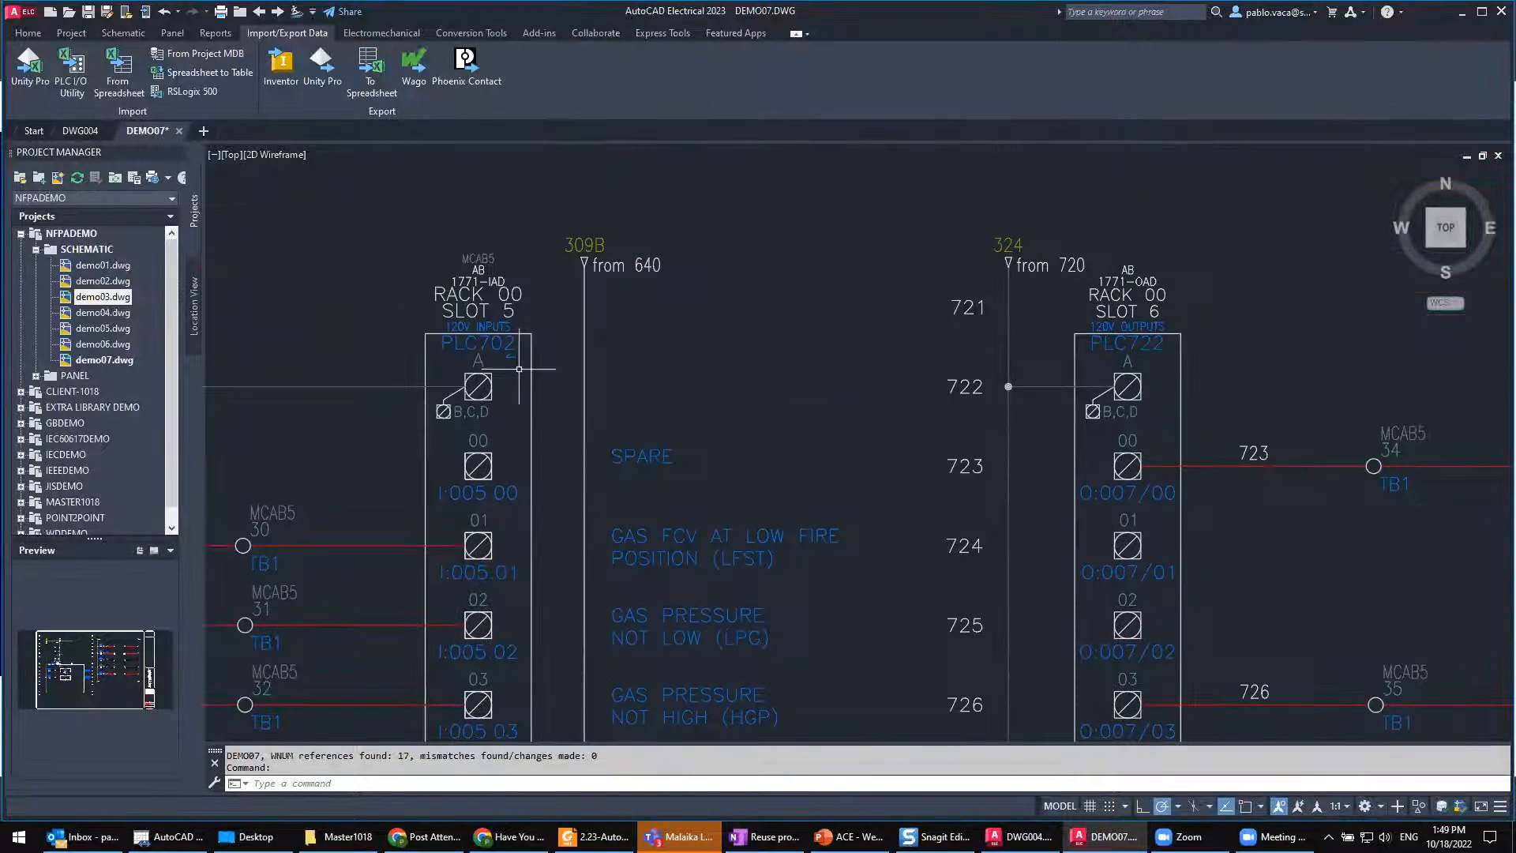
right_click(477, 259)
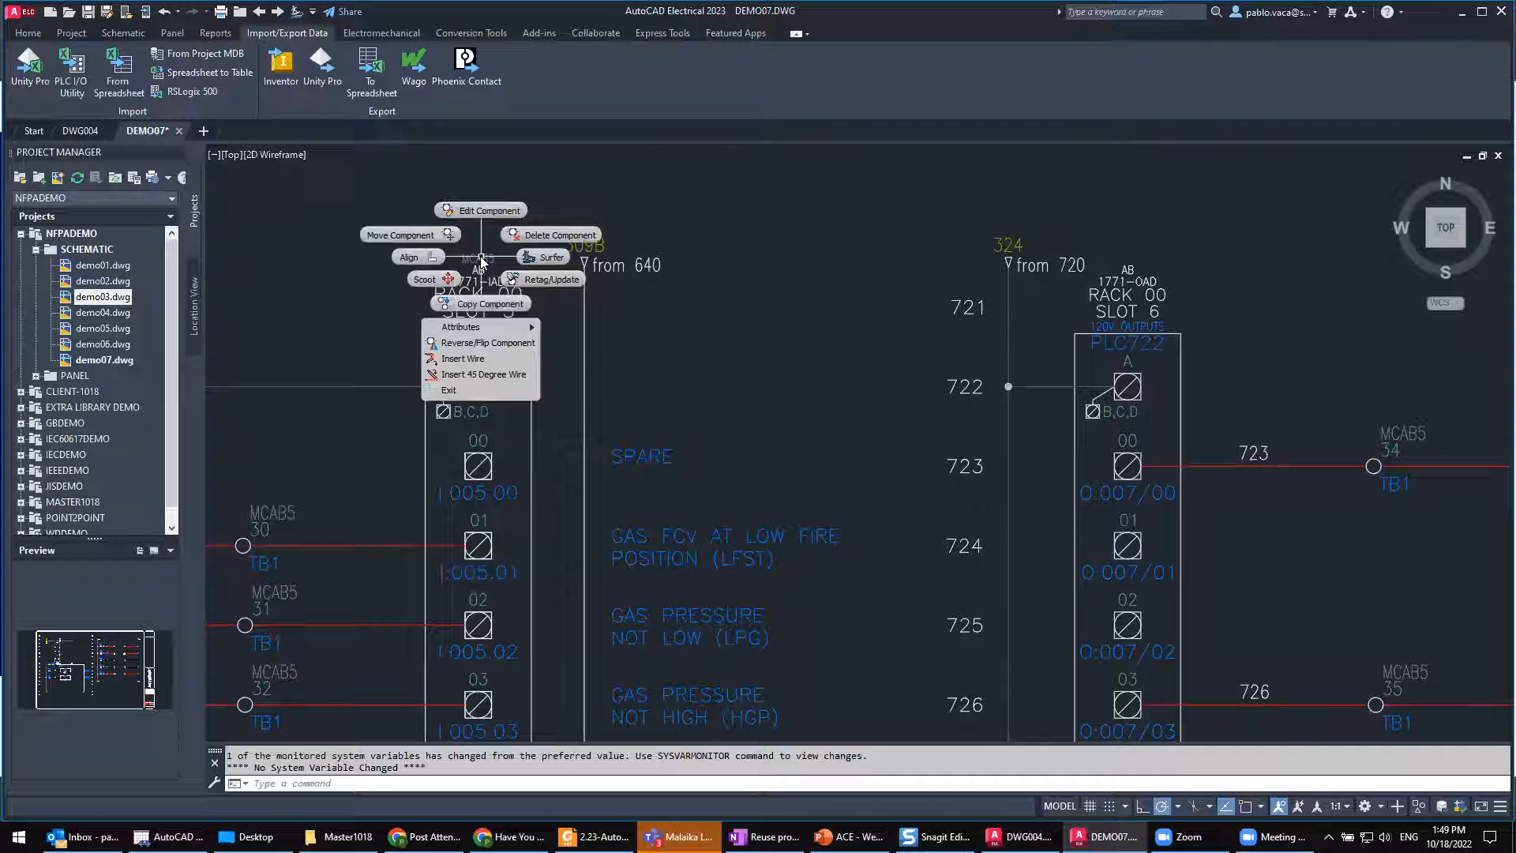
left_click(480, 212)
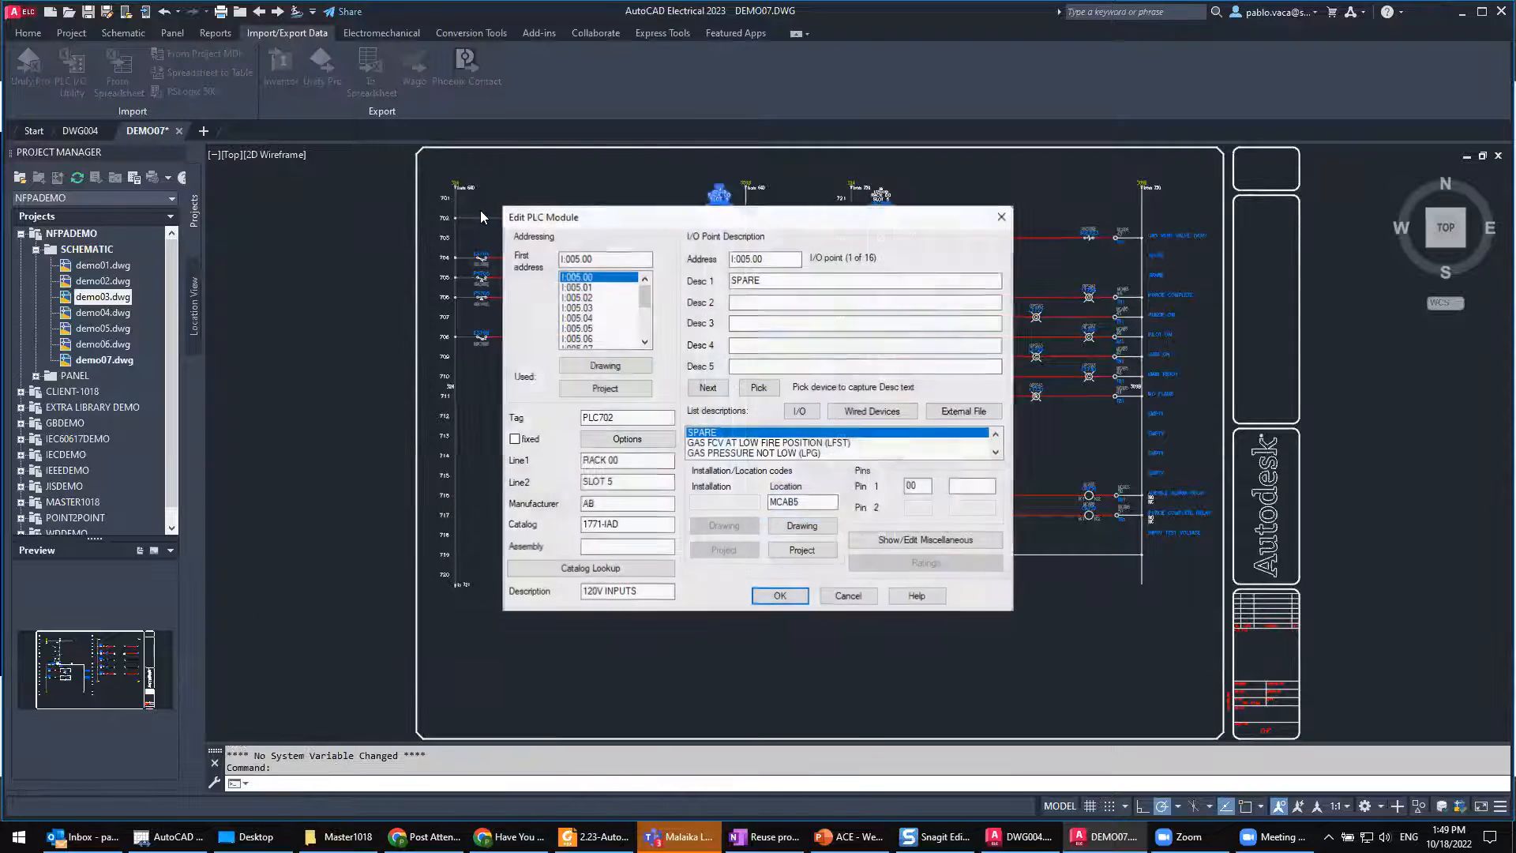
Step: Review the PLC702 I/O point descriptions from address I:005.00 through I:005.06, and leave the module without changes
left_click(592, 299)
left_click(589, 308)
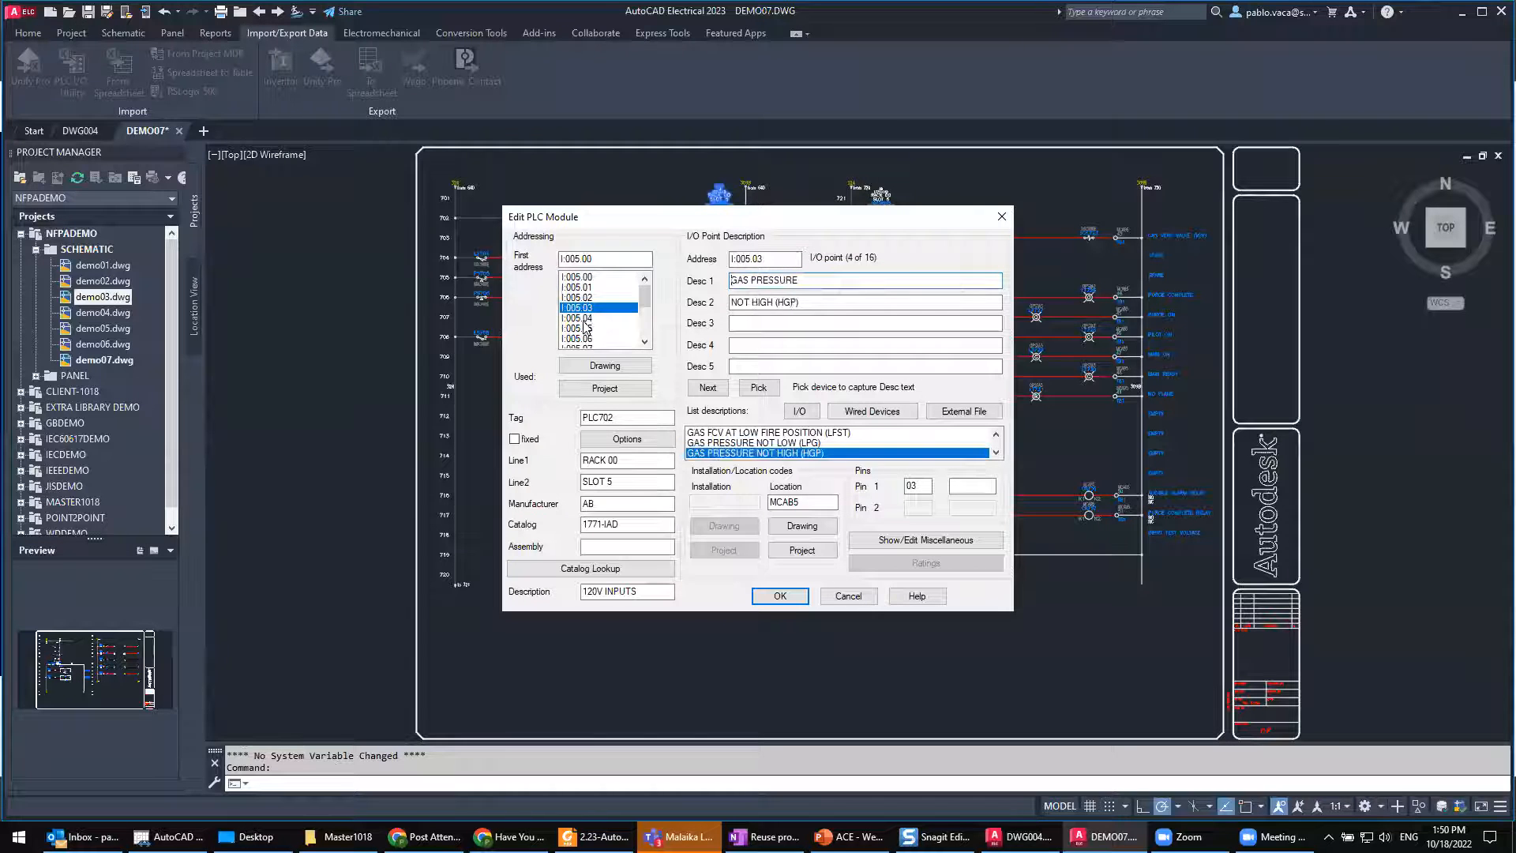
left_click(586, 317)
left_click(583, 327)
left_click(580, 338)
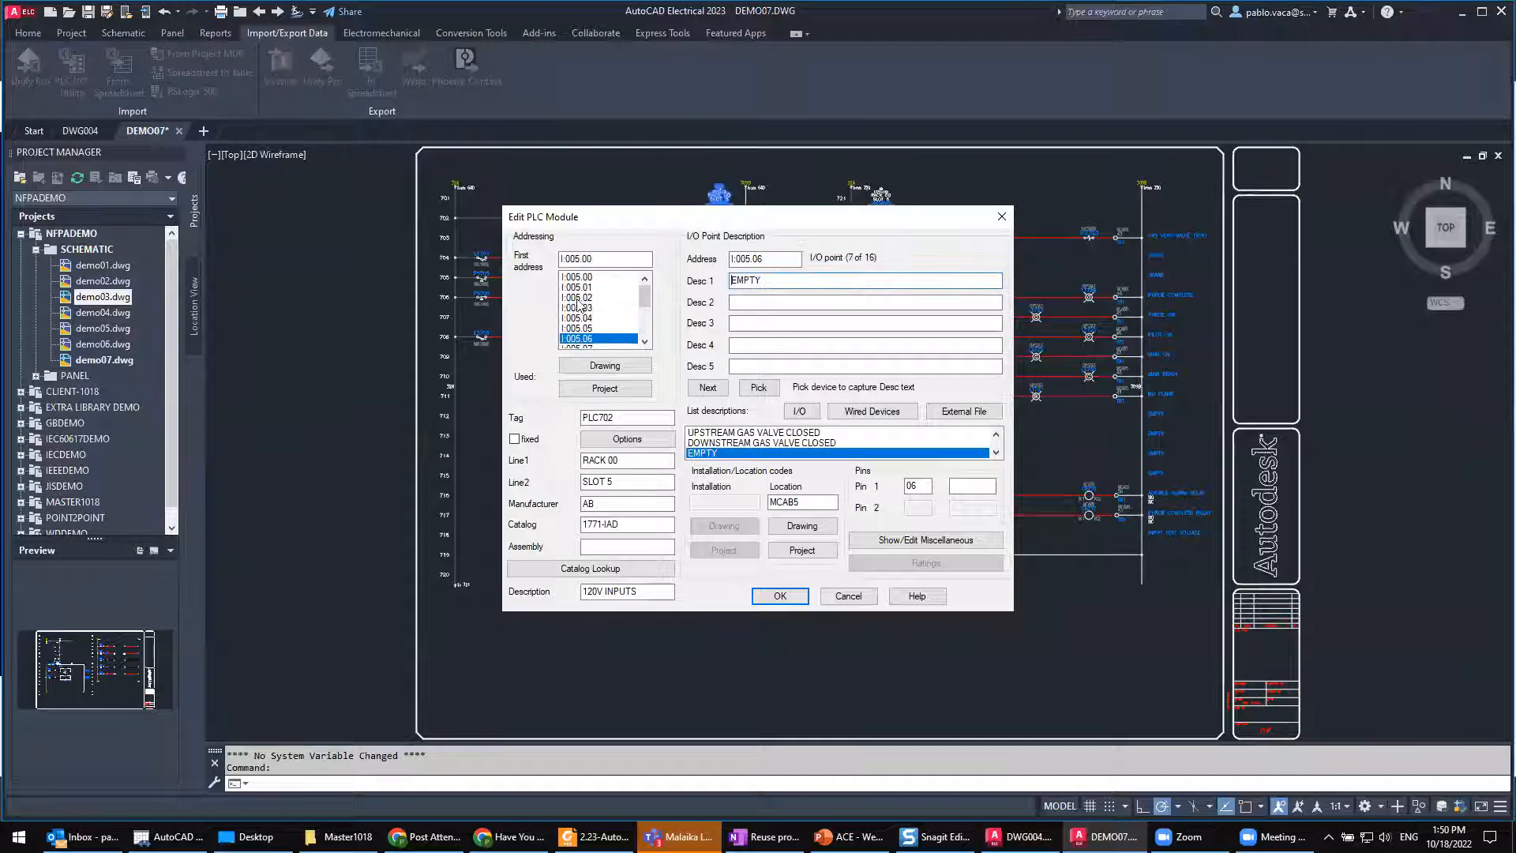
left_click(580, 277)
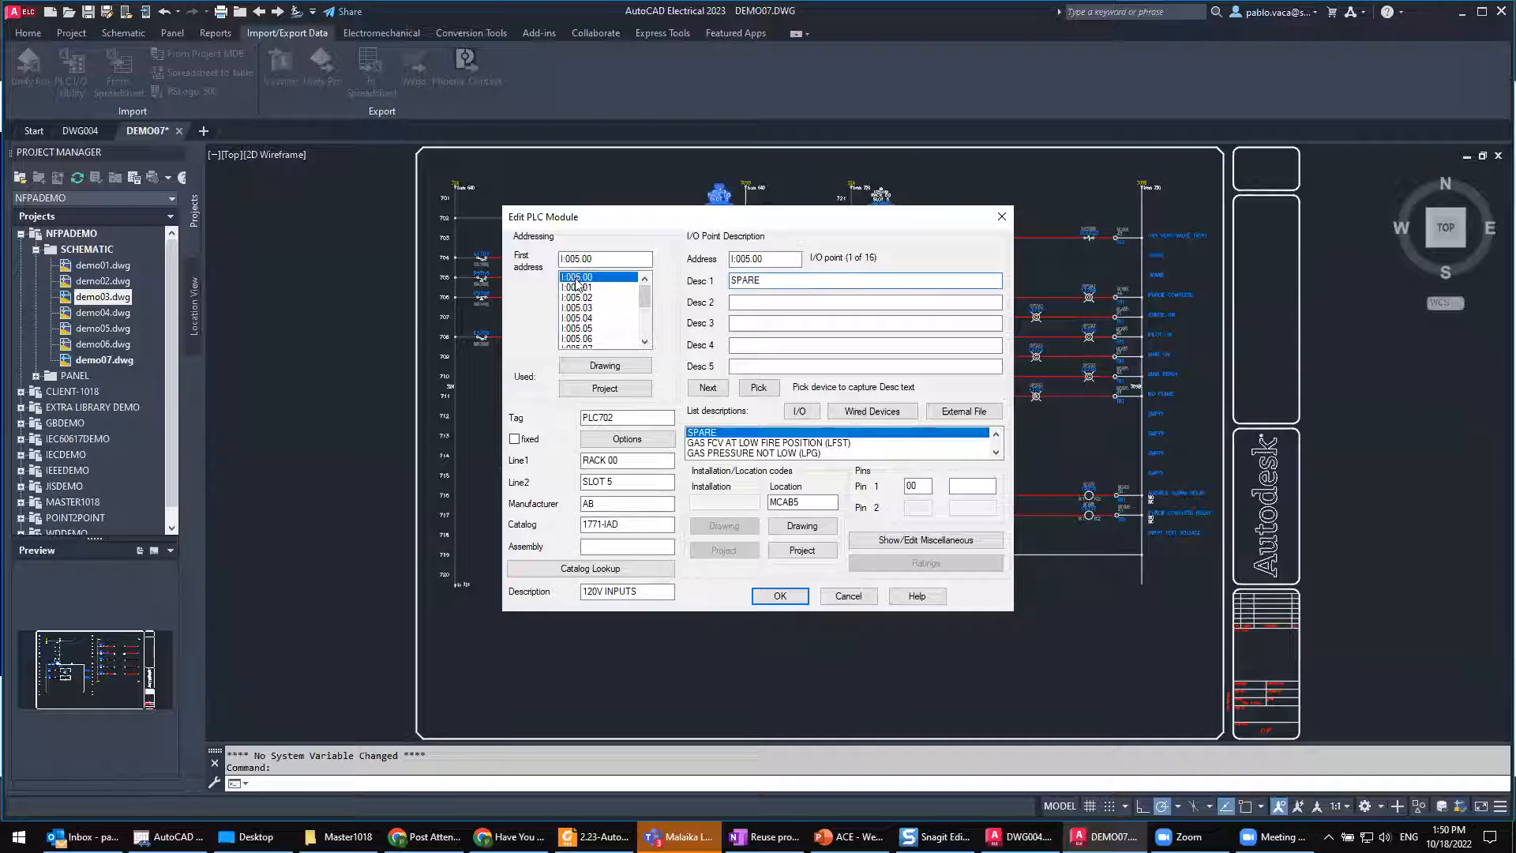
left_click(582, 298)
left_click(578, 329)
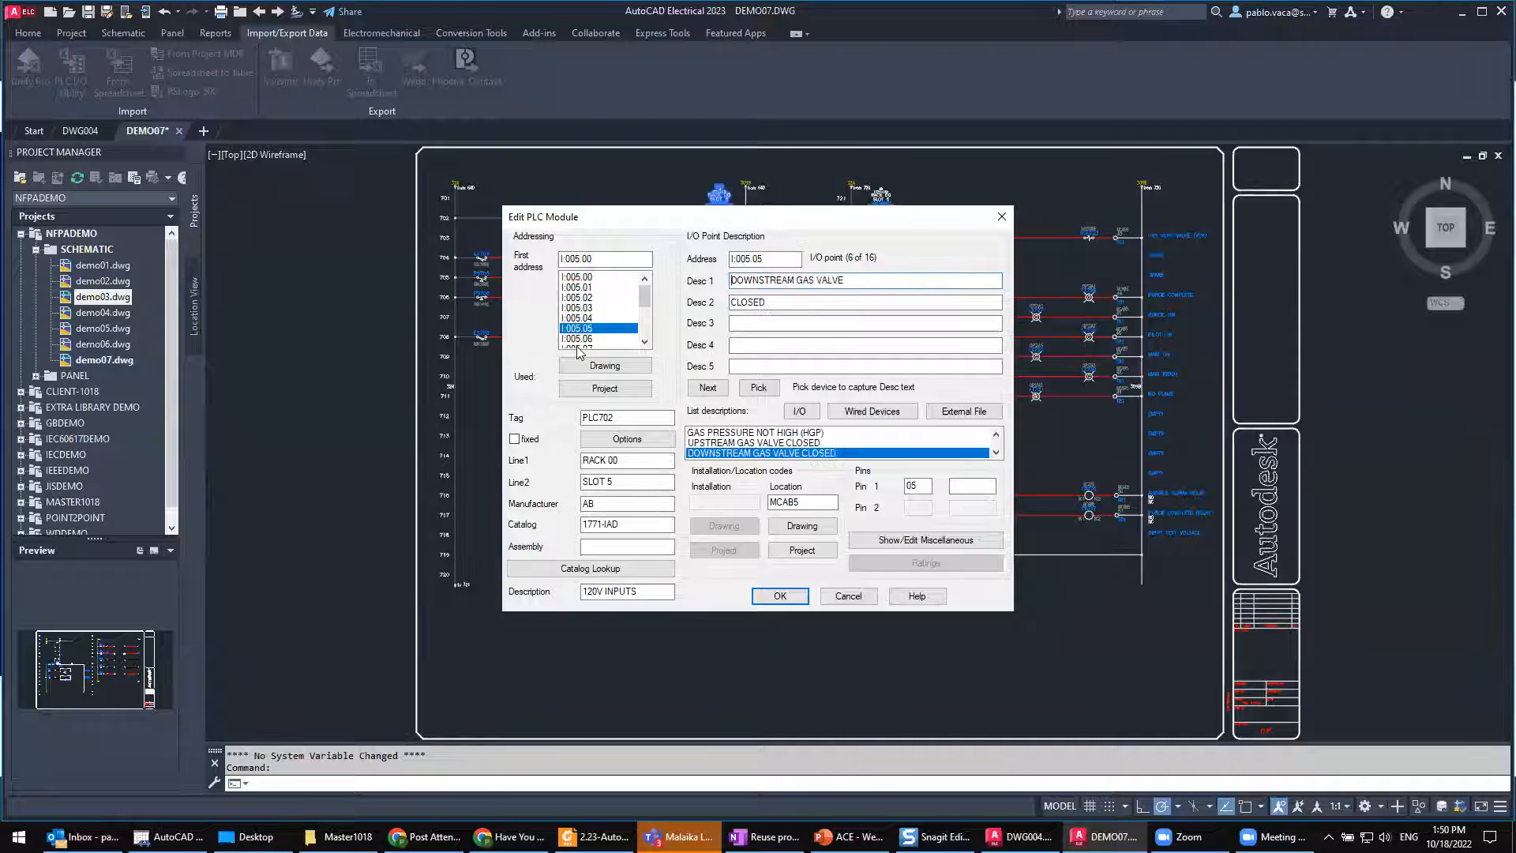
left_click(579, 340)
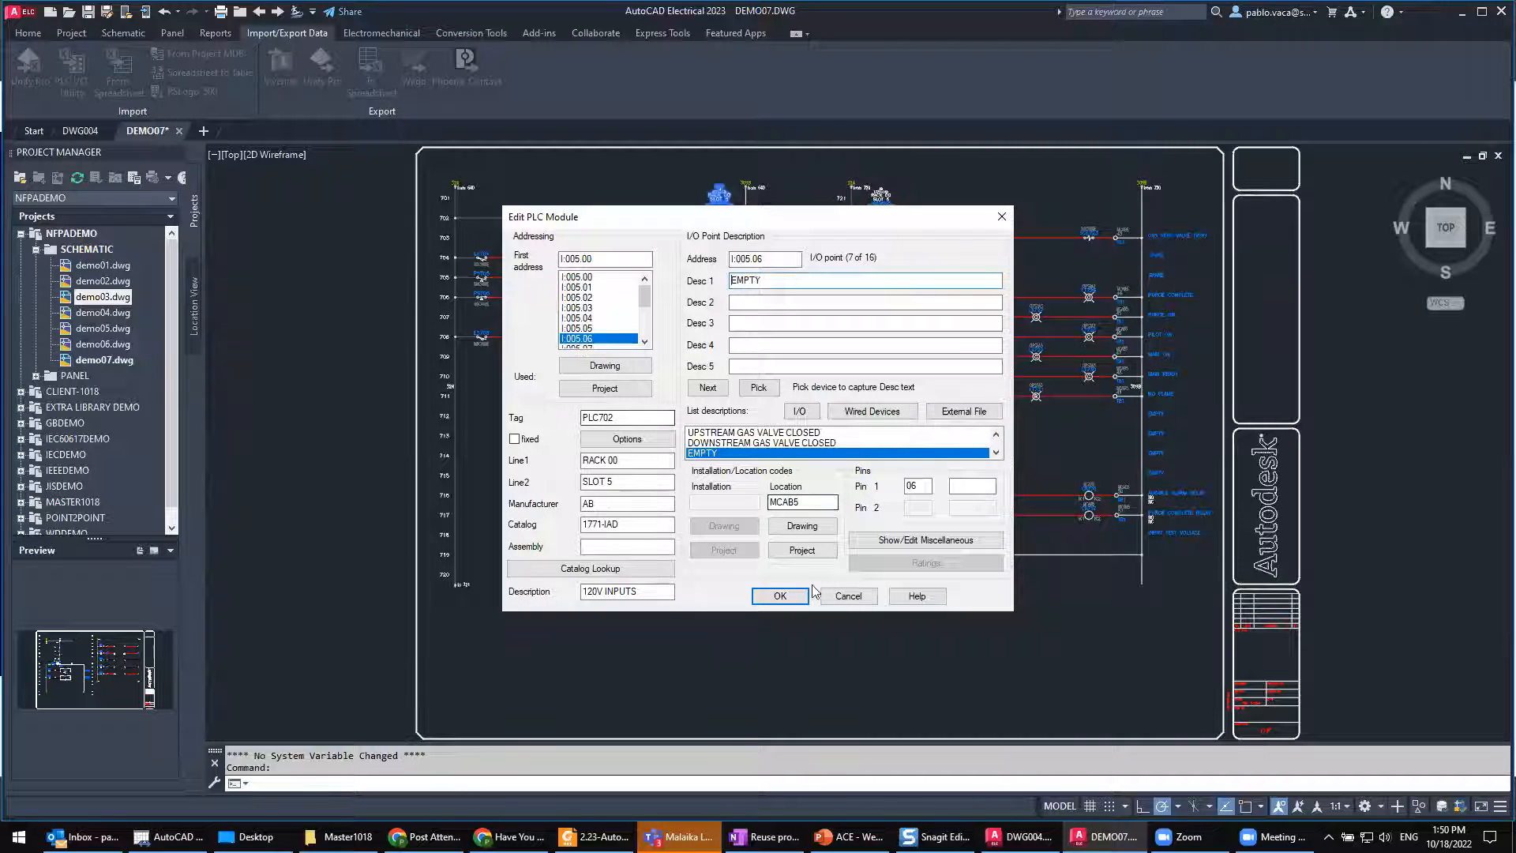
left_click(848, 595)
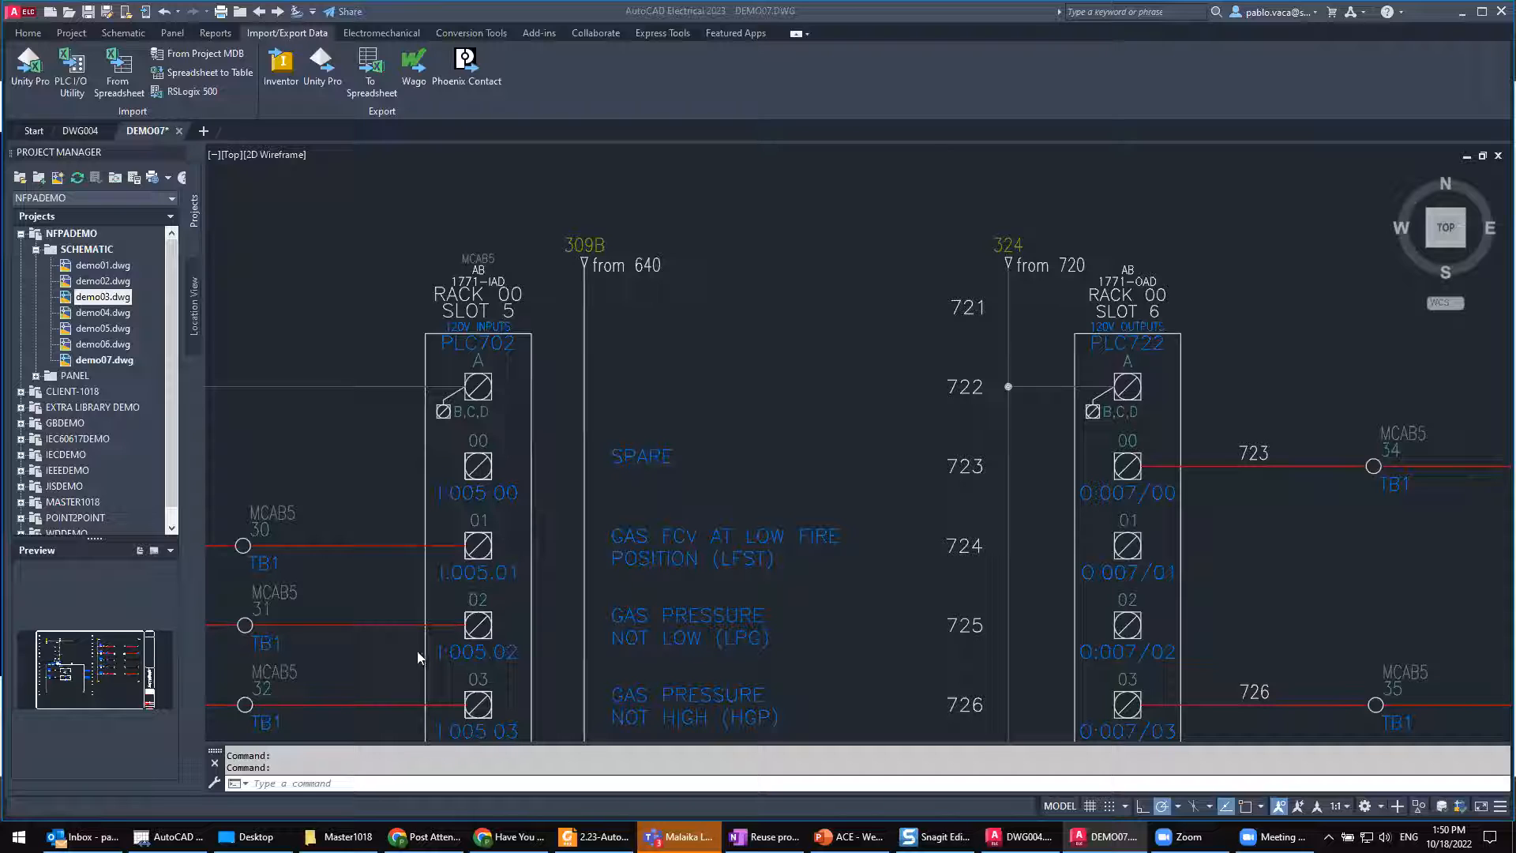
Step: Switch to File Explorer, locate ace_plc.mdb in the Acade 2022 AeData en-US Plc folder, and return to AutoCAD Electrical
left_click(338, 836)
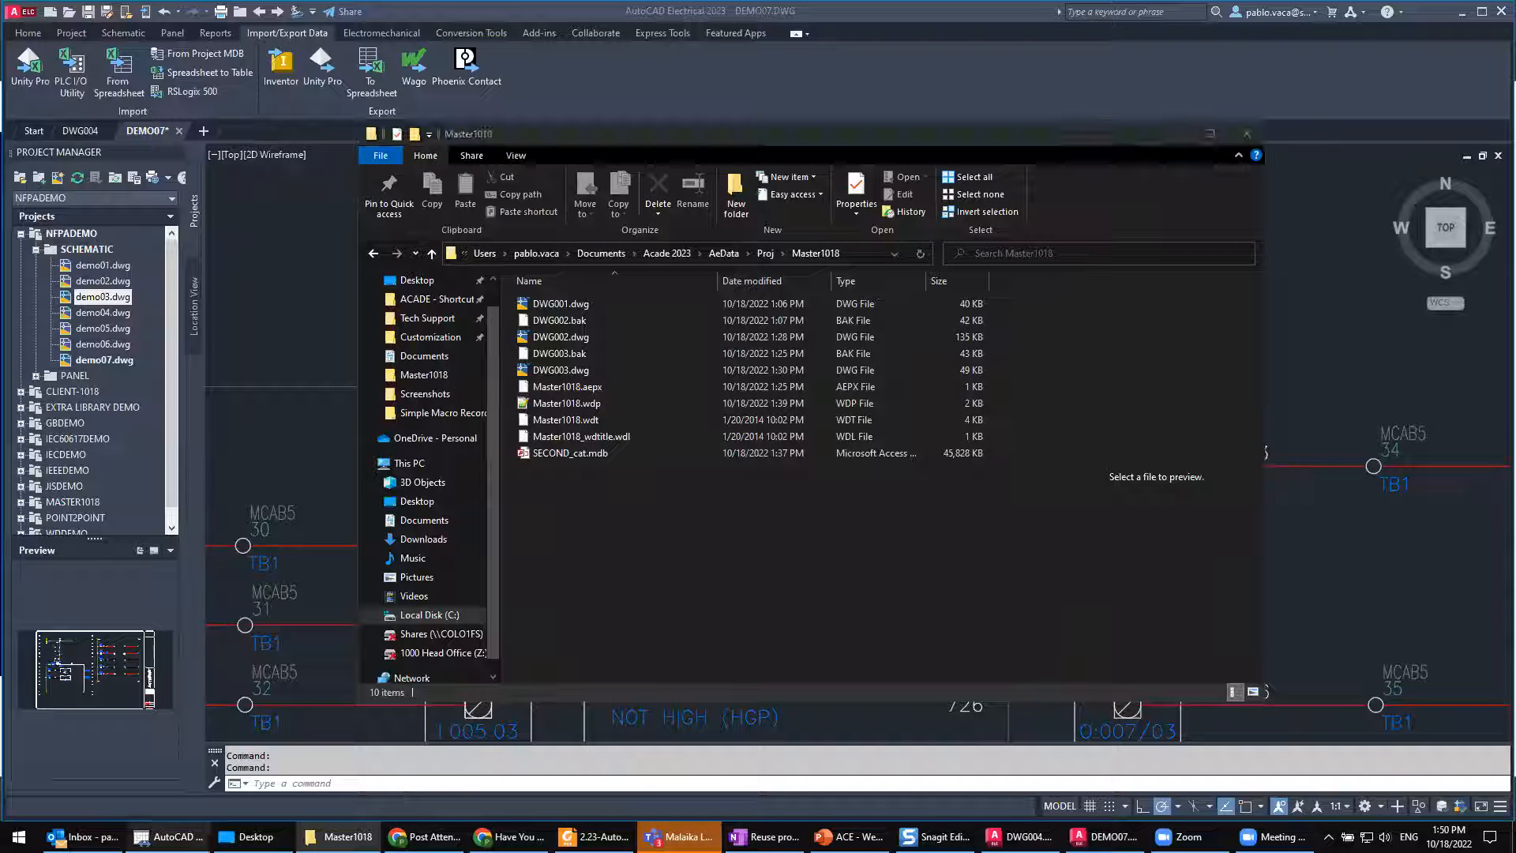
left_click(246, 836)
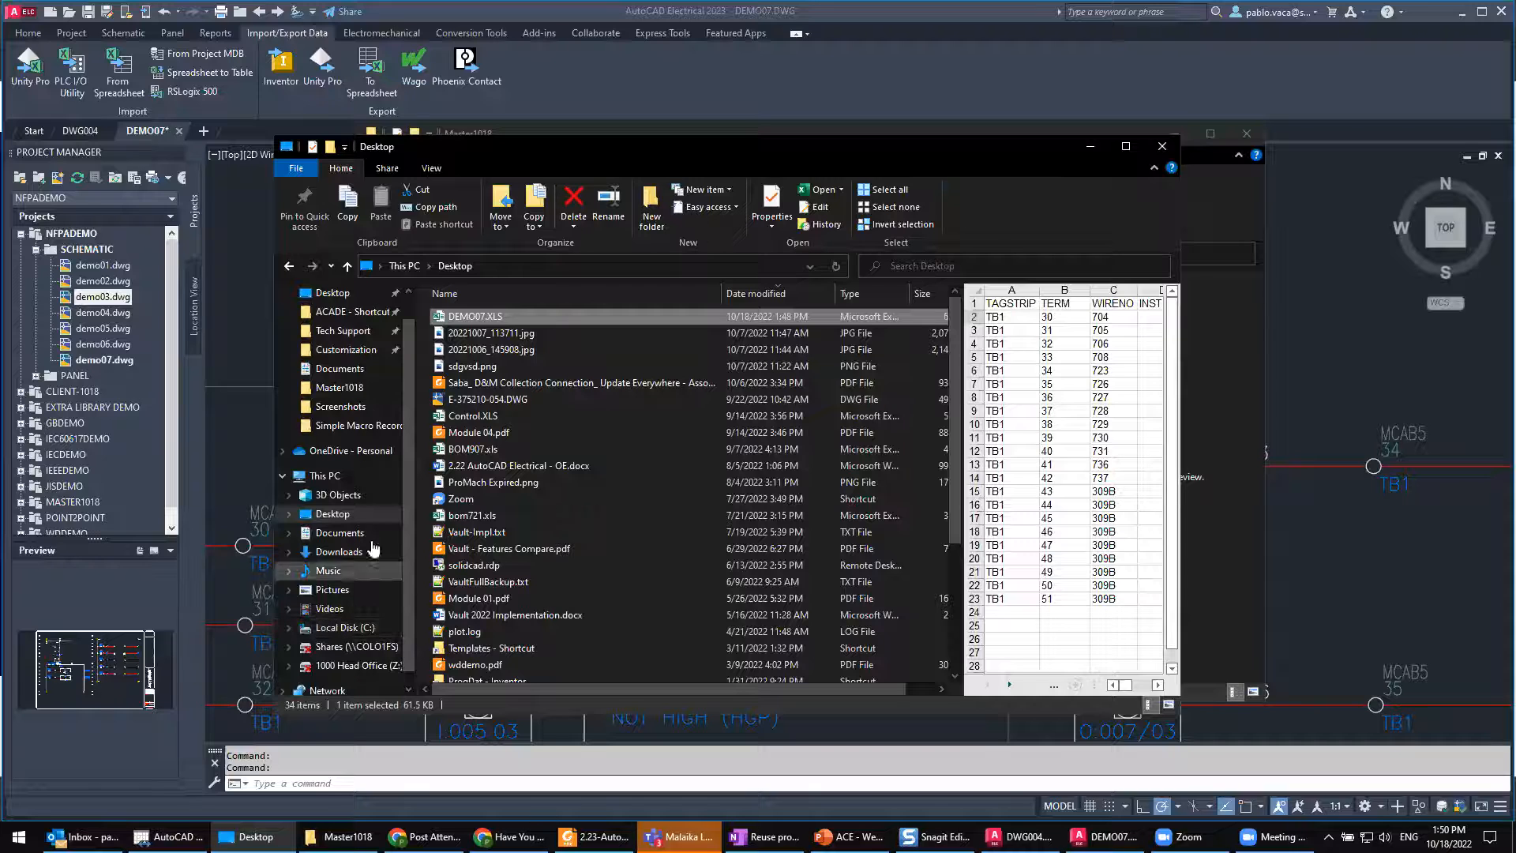
left_click(352, 311)
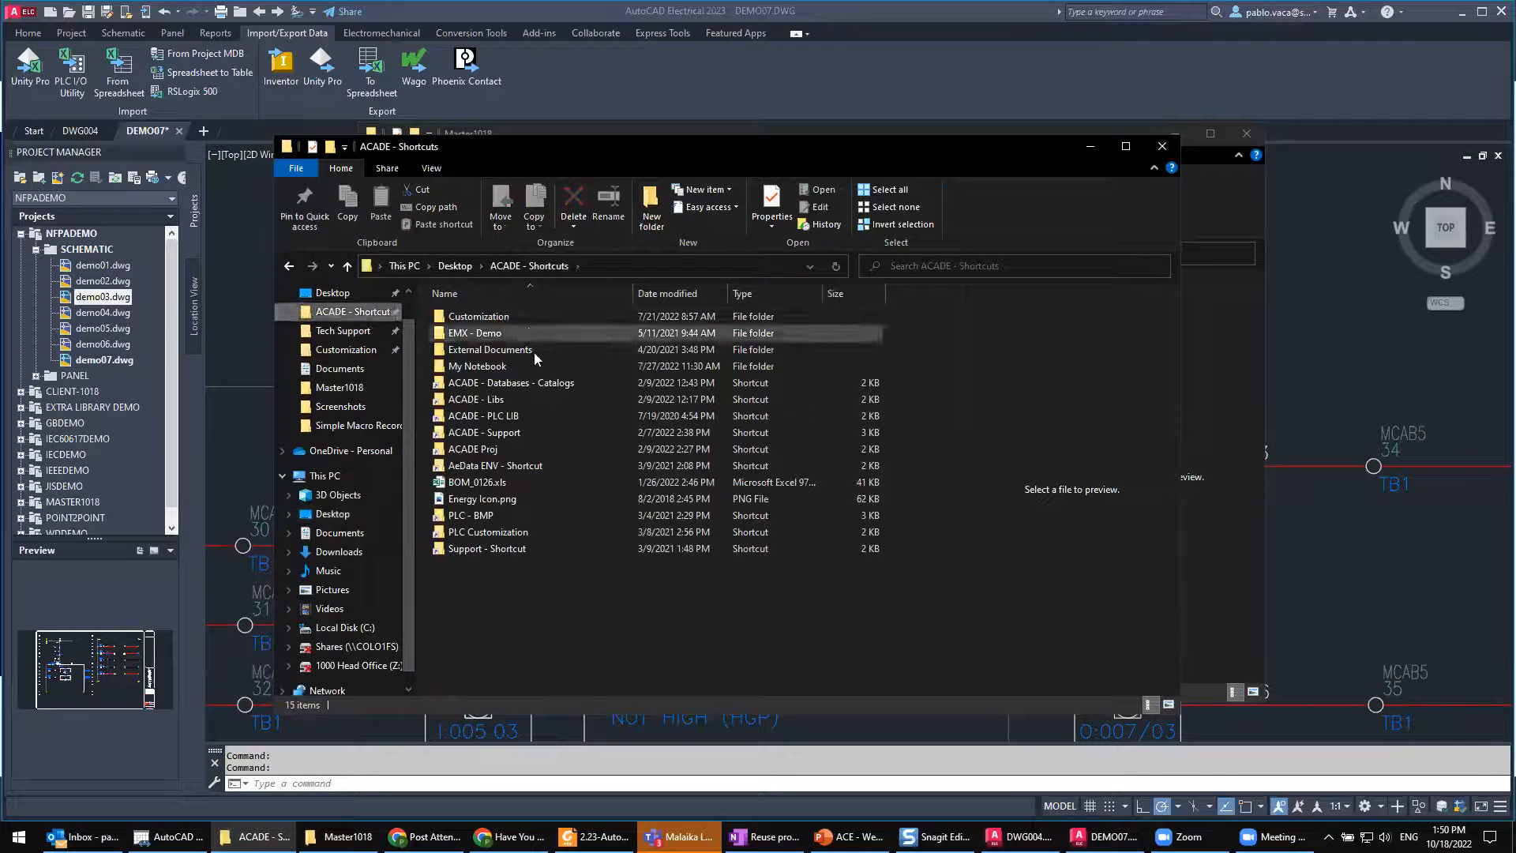
double_click(508, 384)
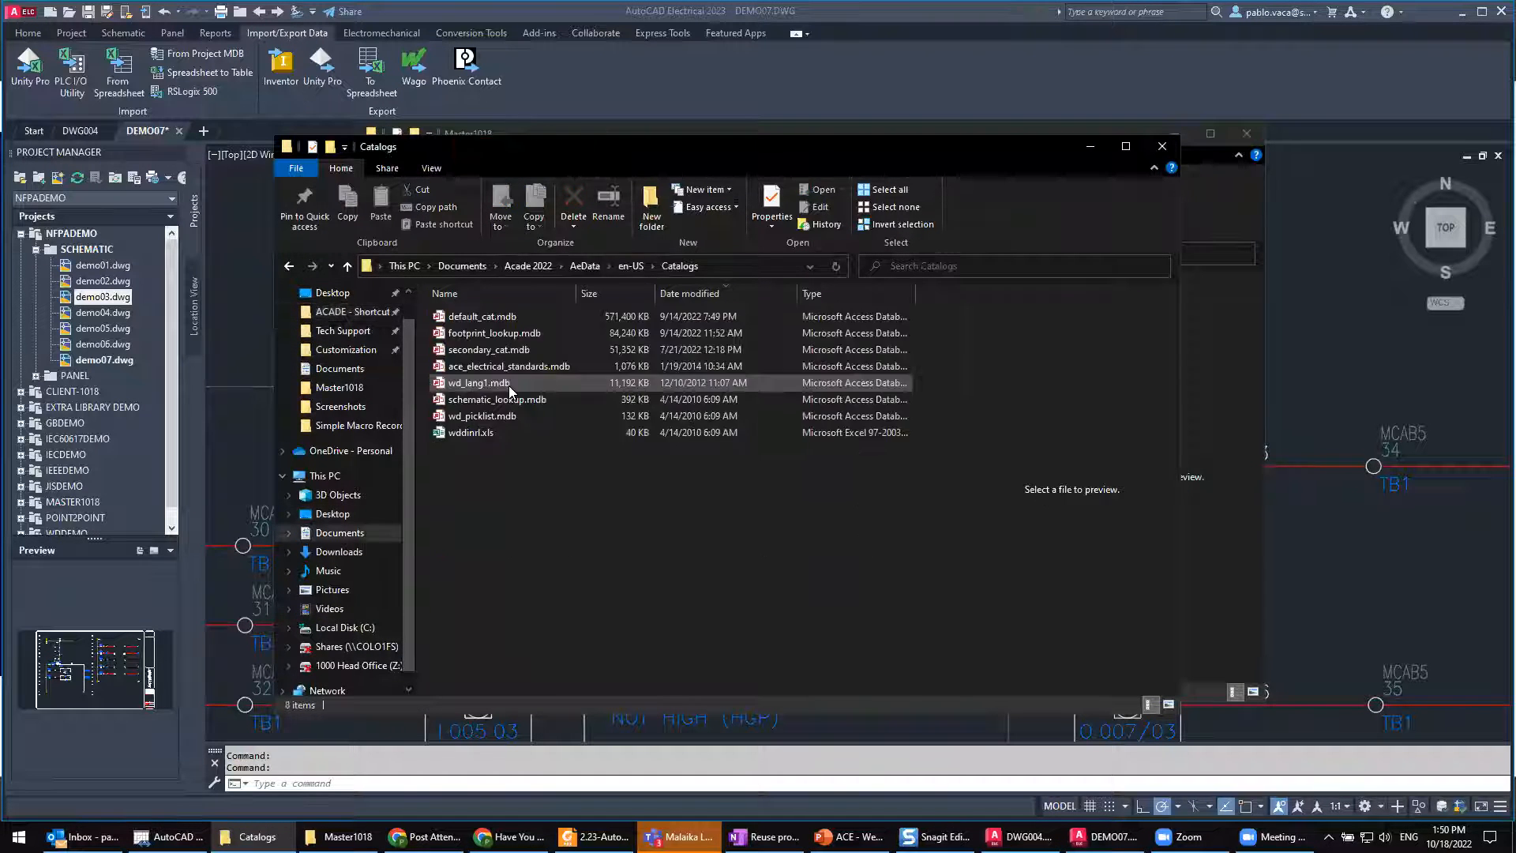
left_click(633, 270)
double_click(470, 330)
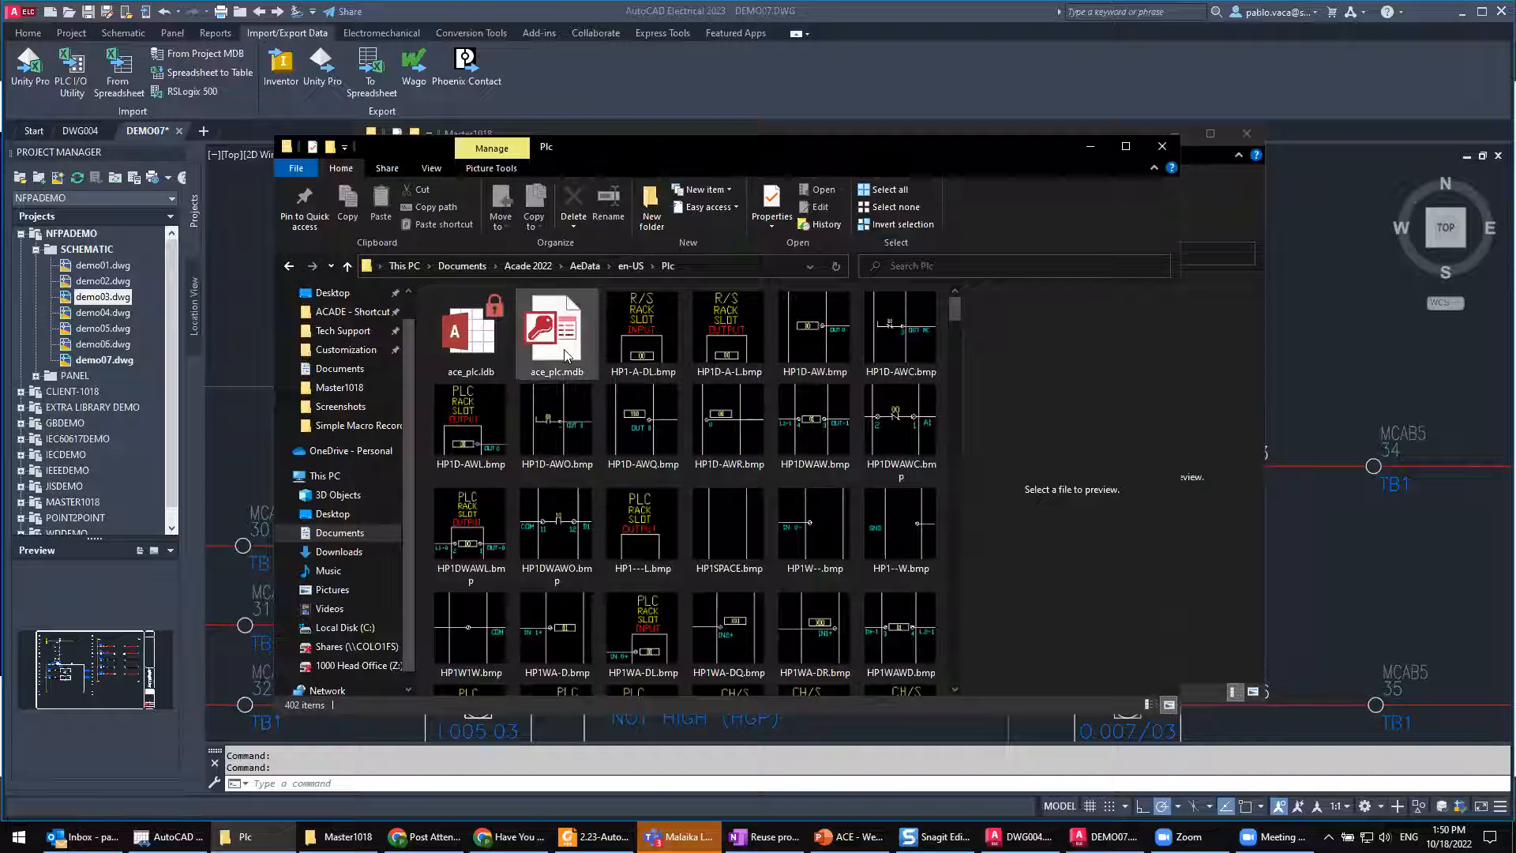
left_click(565, 355)
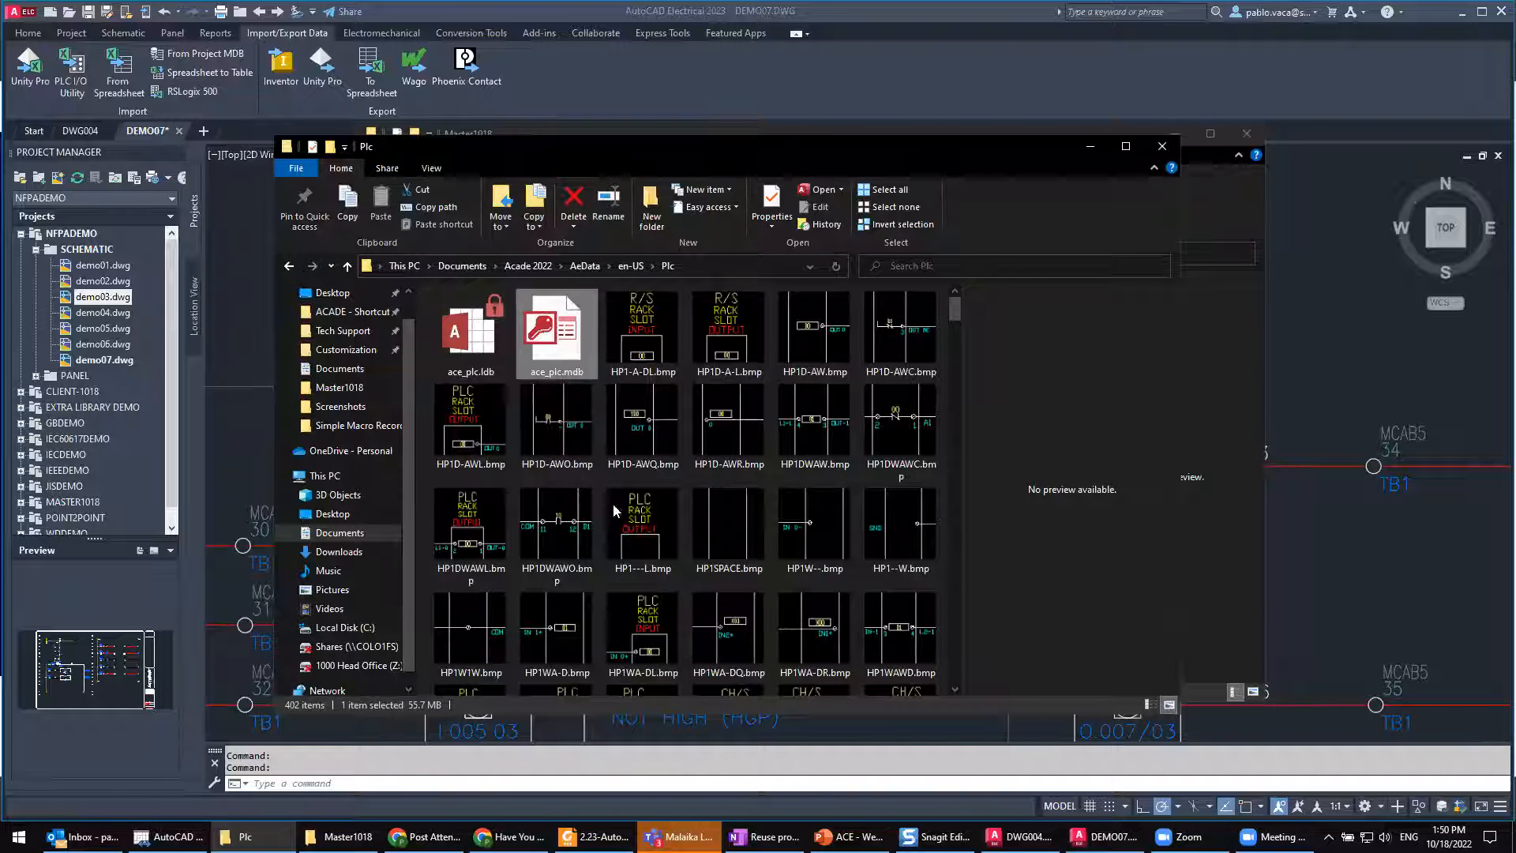
left_click(1092, 151)
left_click(584, 79)
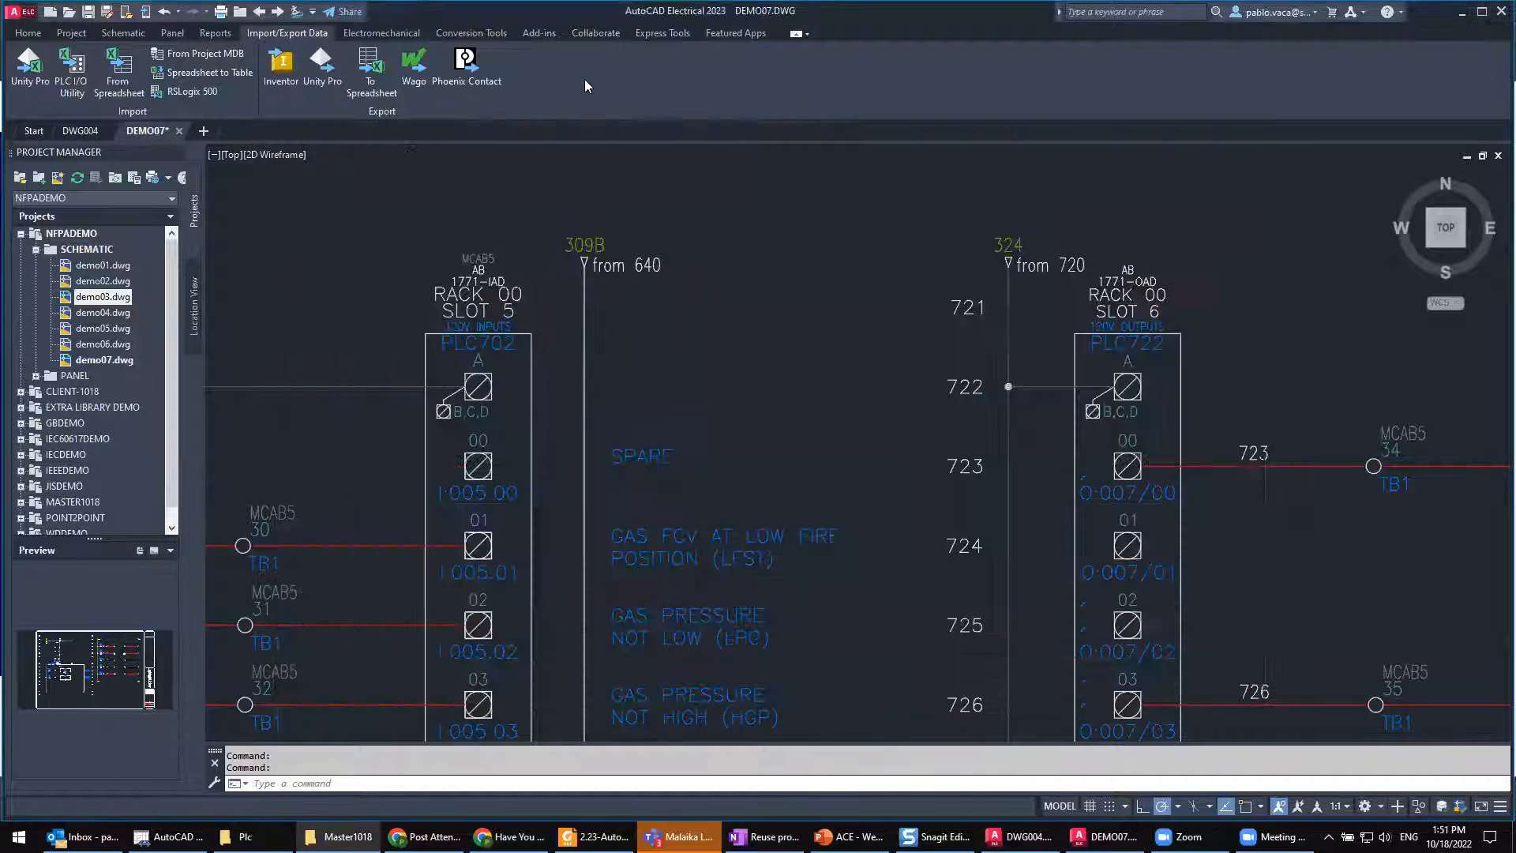
Step: Open the PLC Database File Editor from the schematic tools
left_click(124, 32)
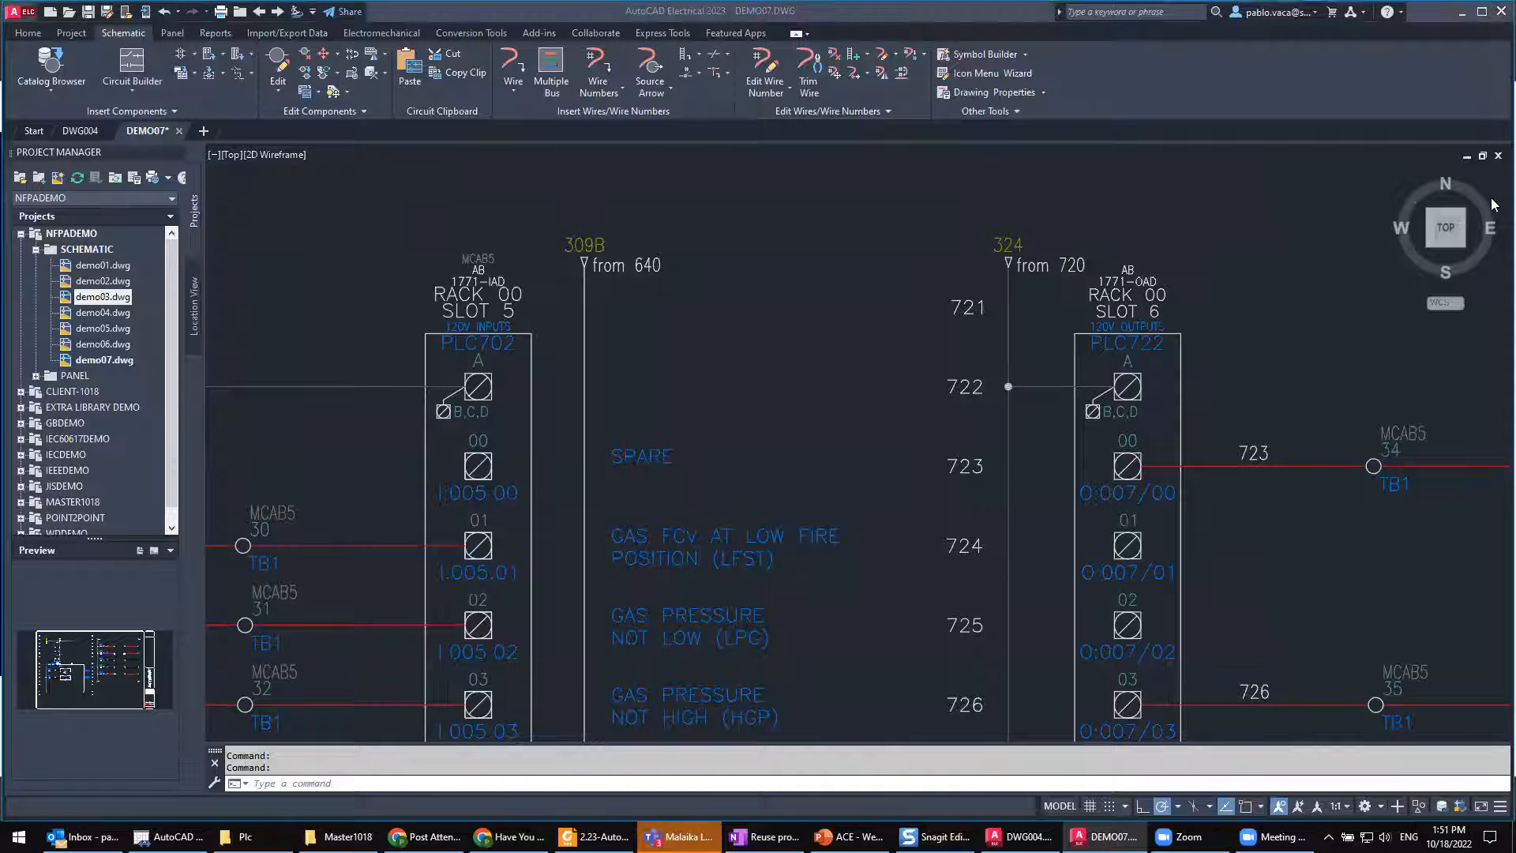
left_click(979, 113)
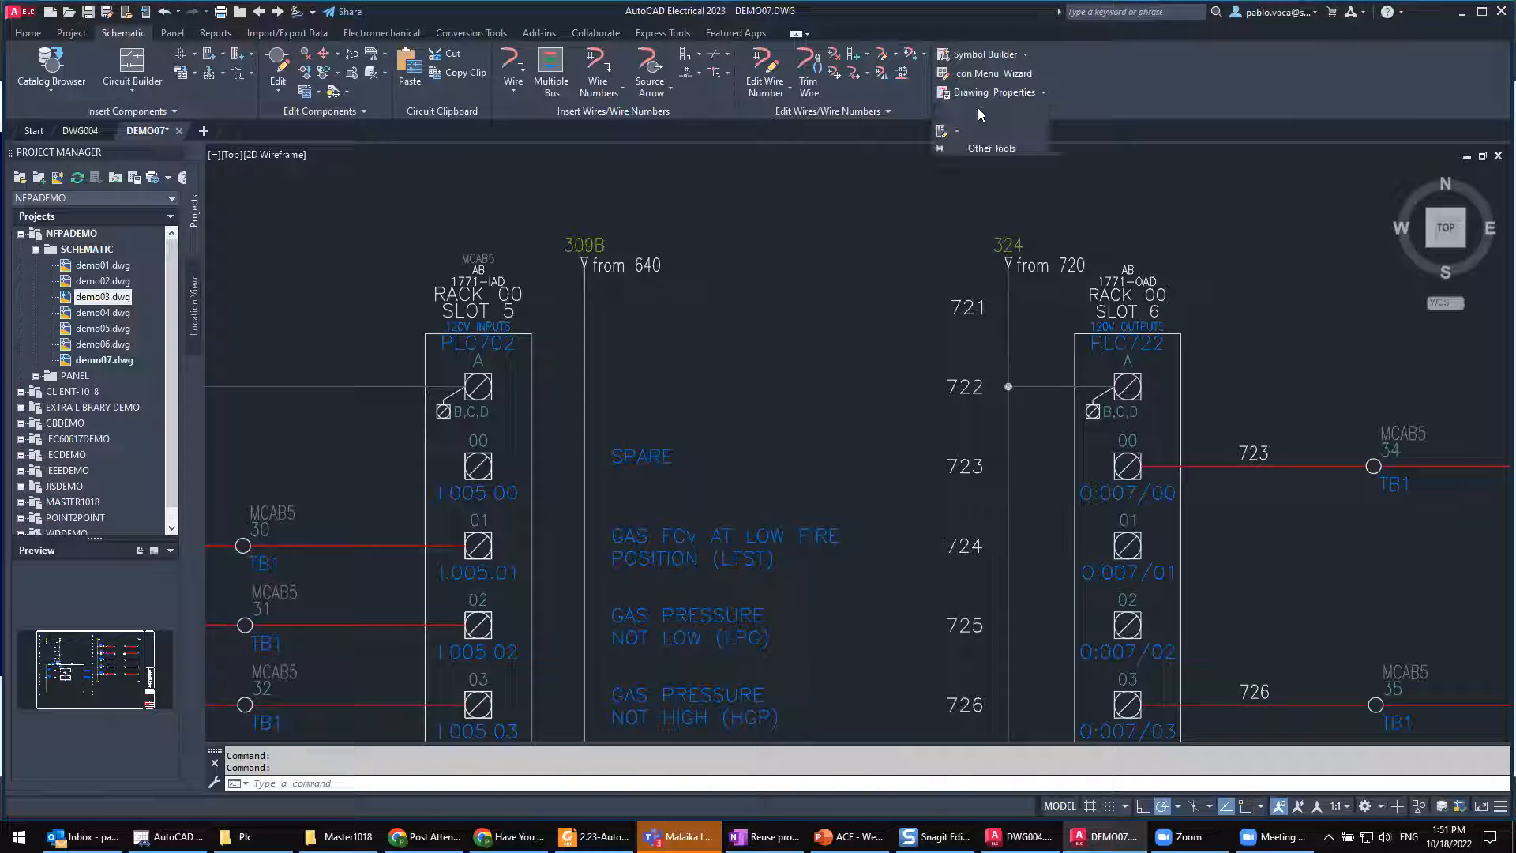
left_click(941, 131)
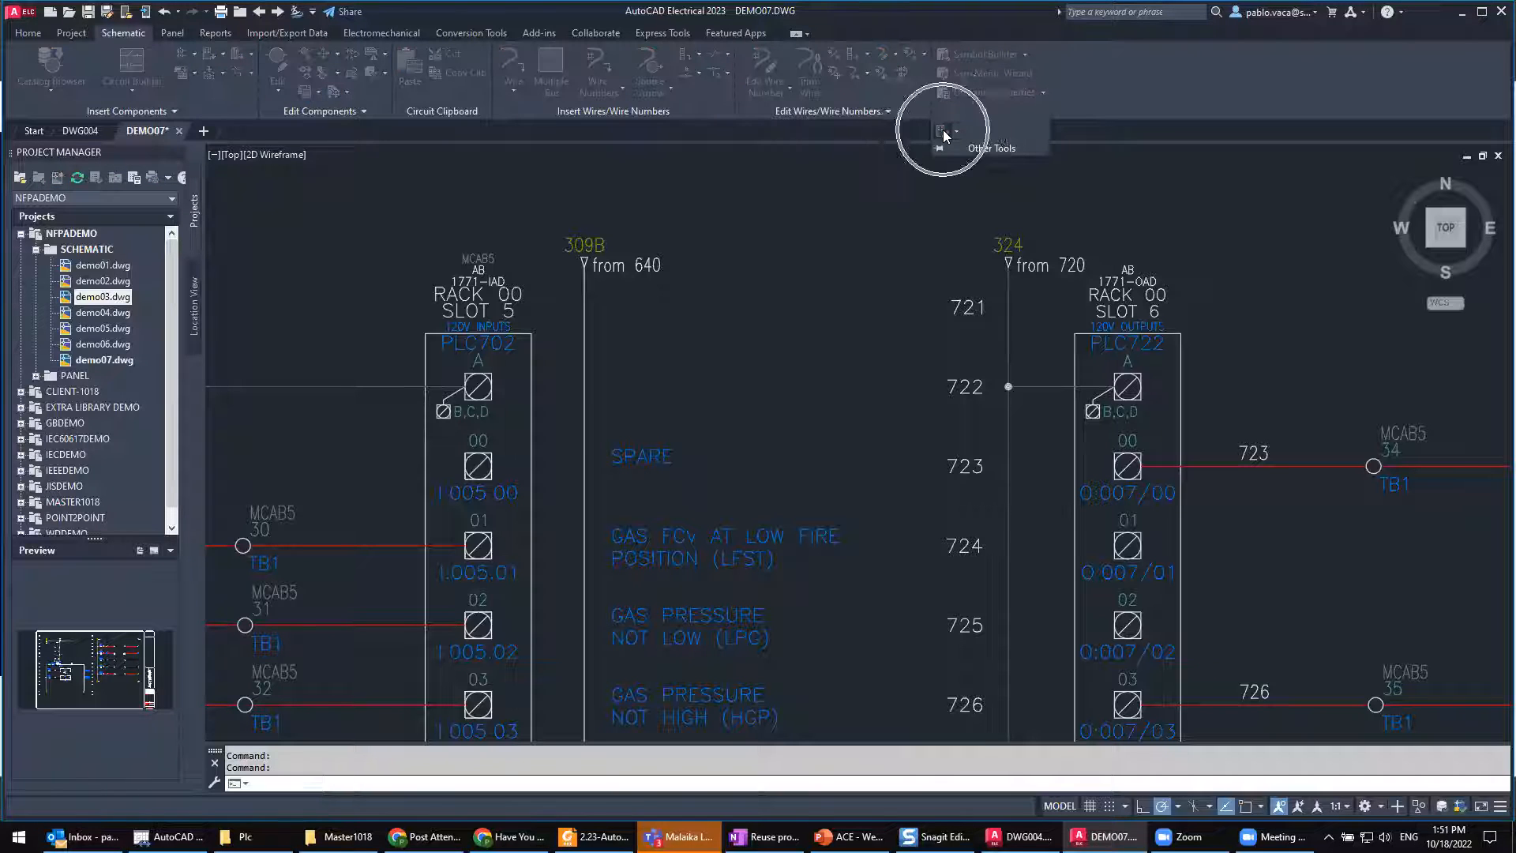
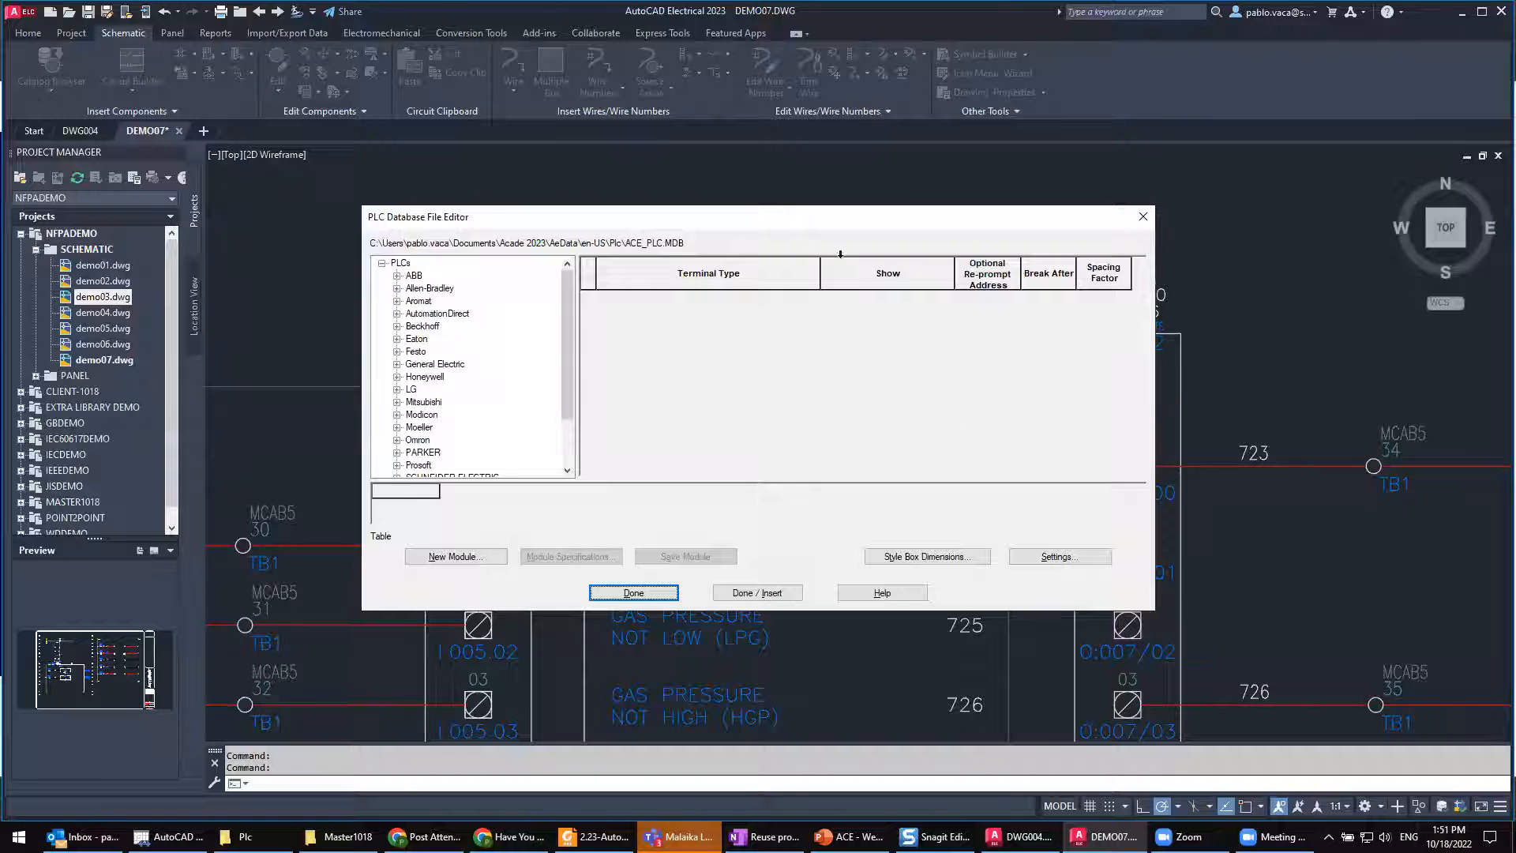
Step: Look over the PLC manufacturer list in the PLC Database File Editor and close the editor without changes
left_click_drag(764, 225, 684, 237)
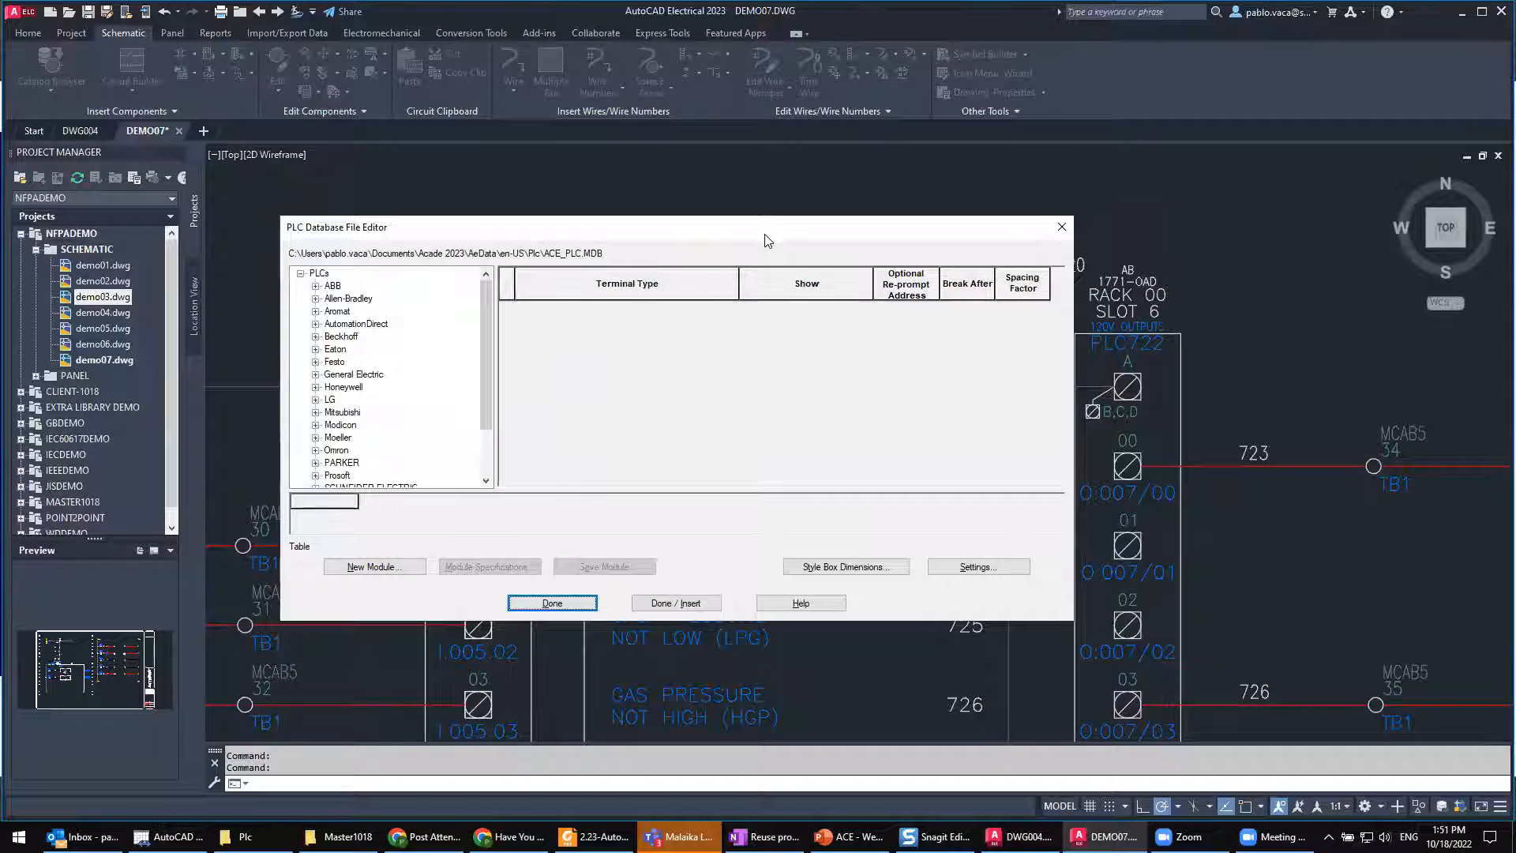
left_click_drag(764, 240, 795, 267)
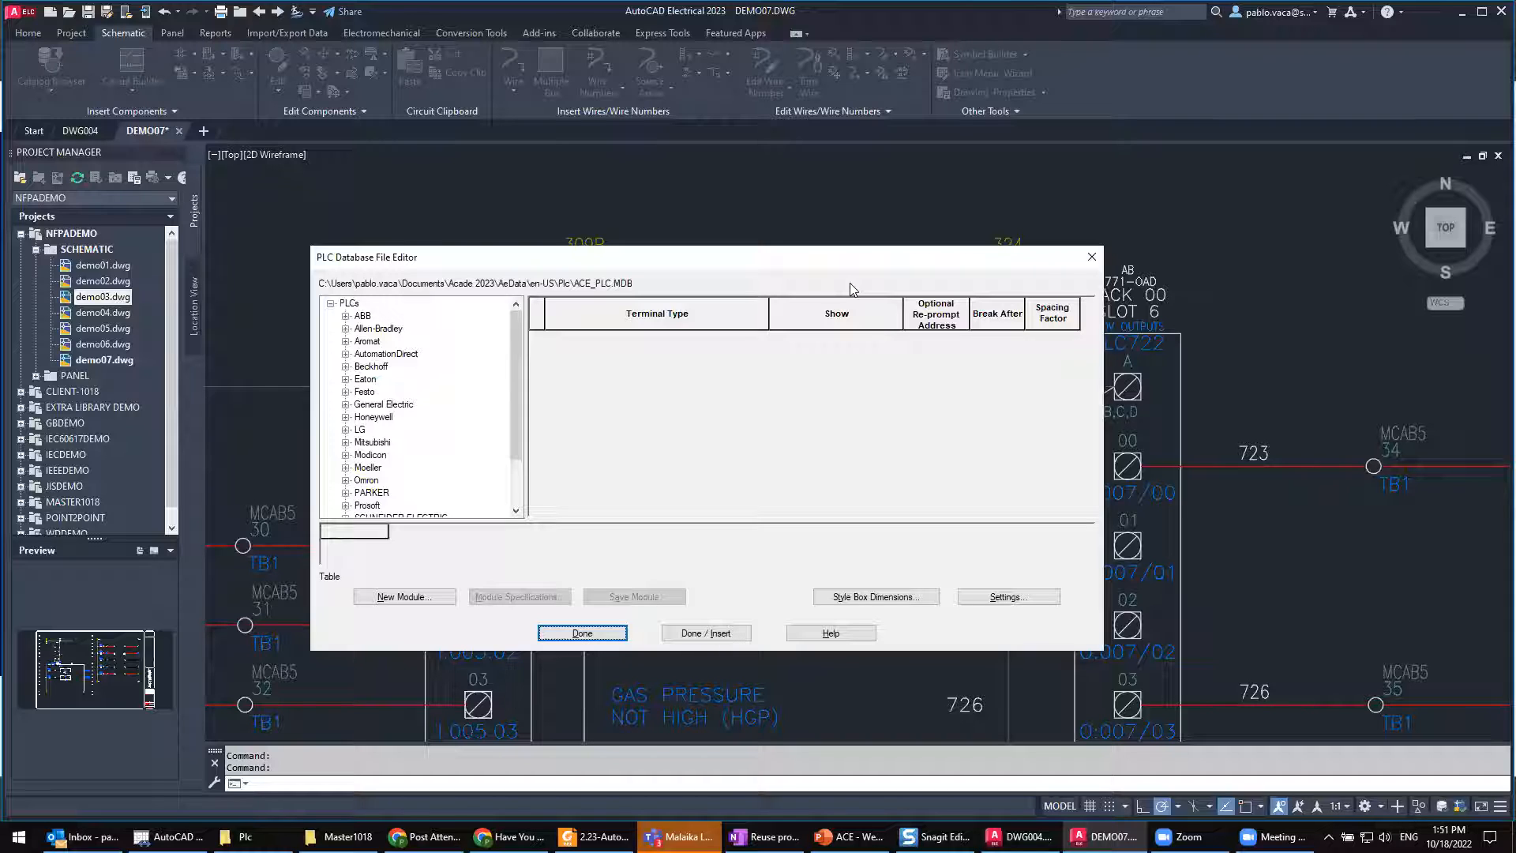
left_click(1090, 259)
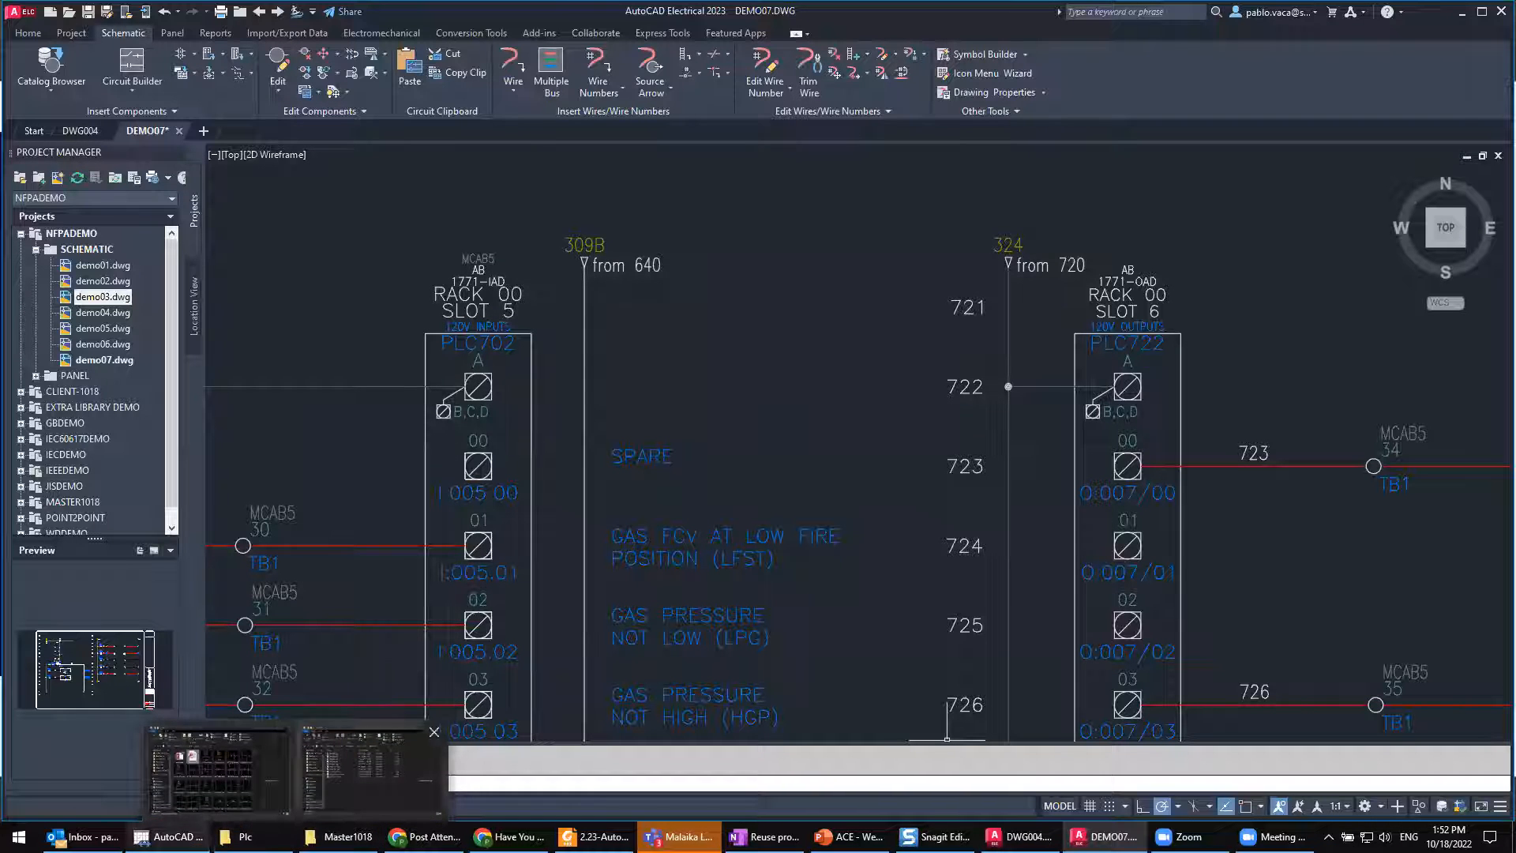
Step: Switch to PowerPoint, run the ACE - Webinar slide show from the title to the Agenda slide, and return to AutoCAD Electrical
mouse_move(168, 836)
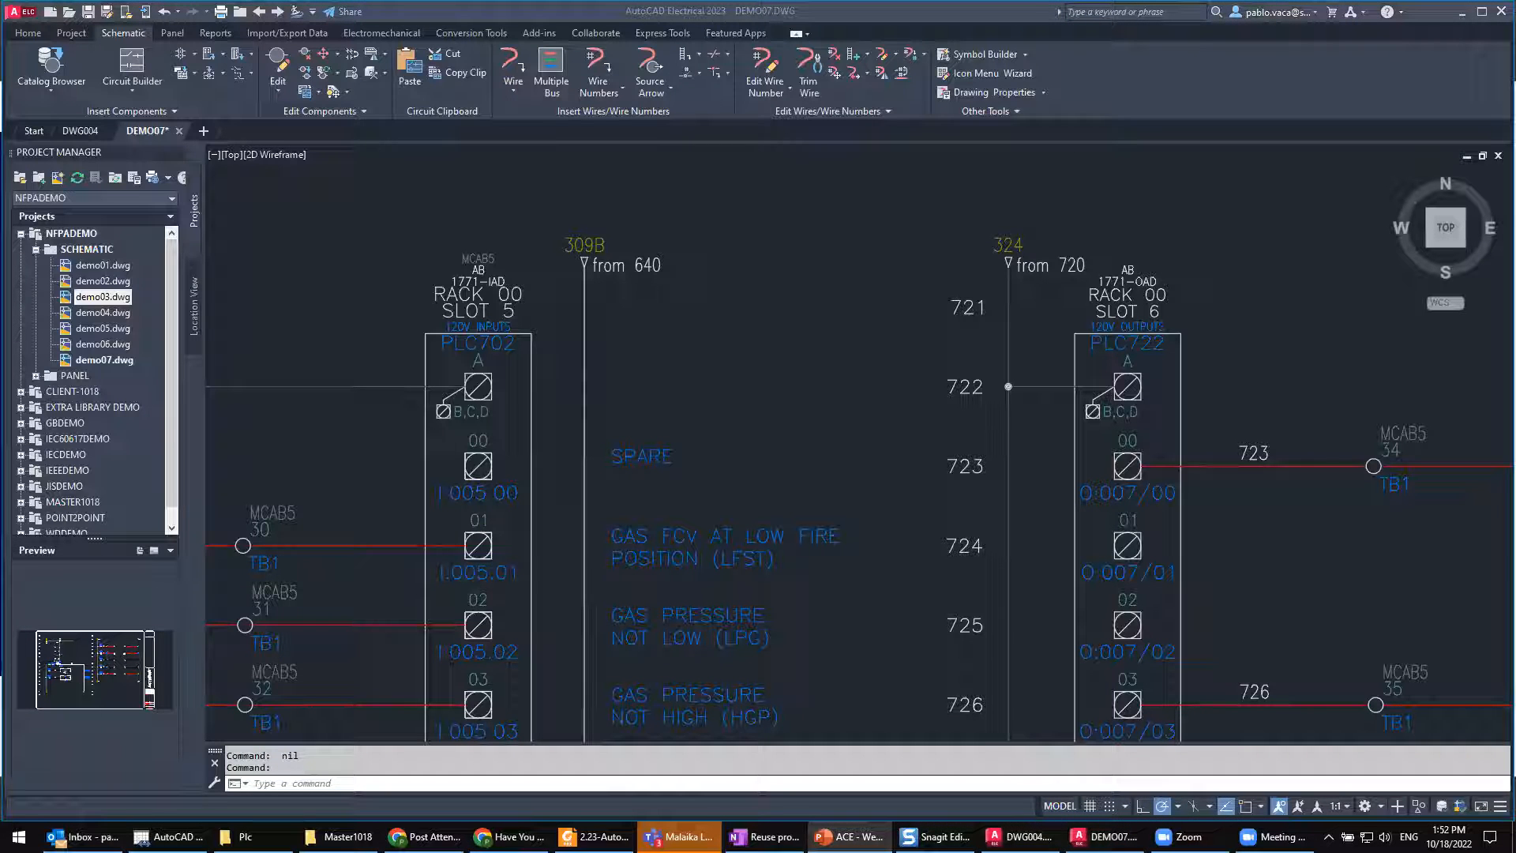
left_click(679, 837)
left_click(912, 128)
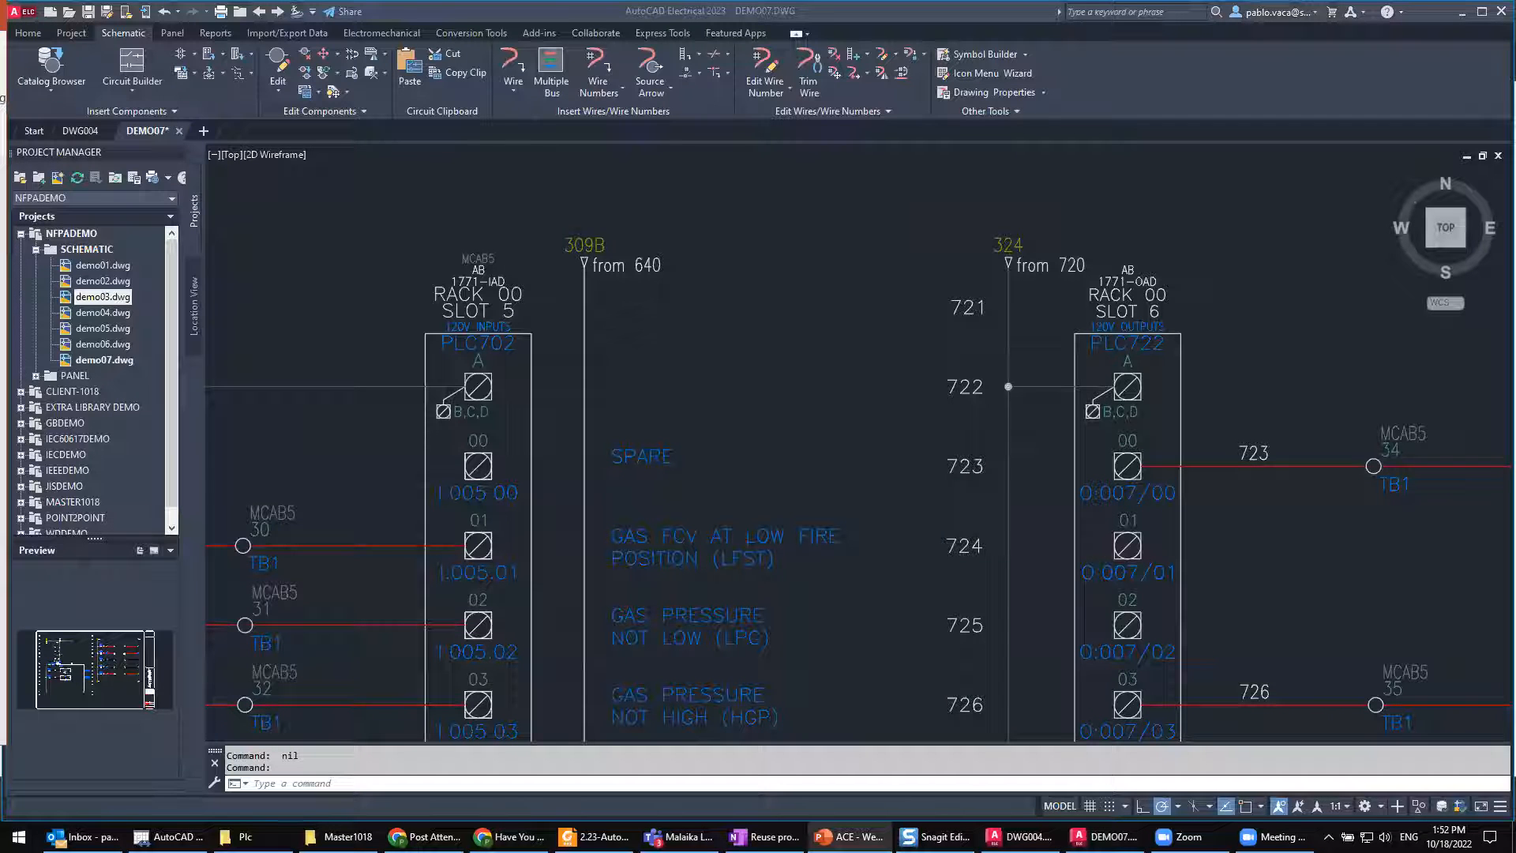
left_click(849, 836)
left_click(291, 363)
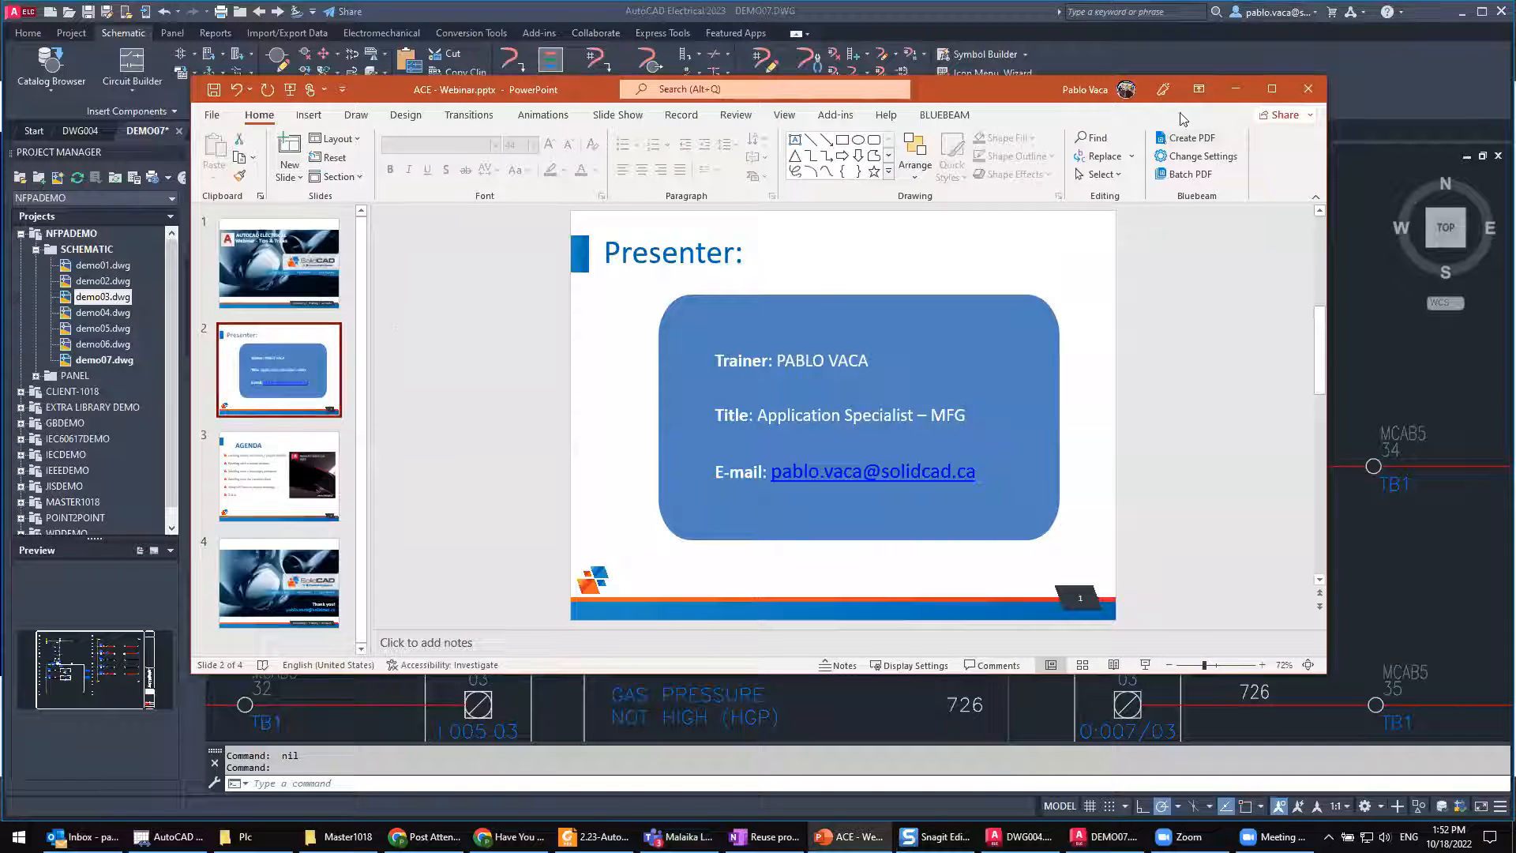
key("F5")
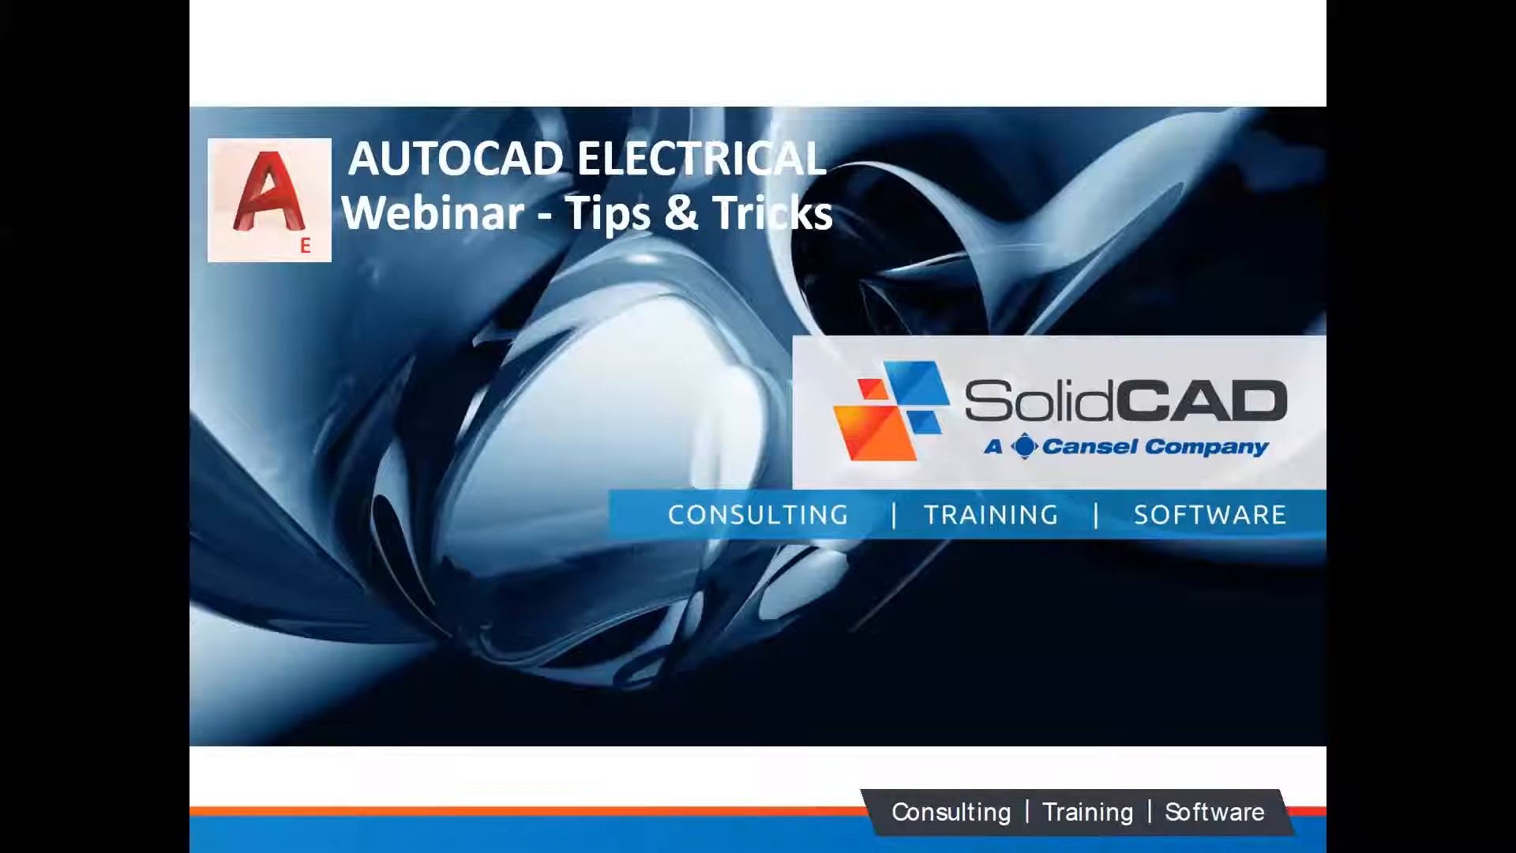
left_click(1096, 449)
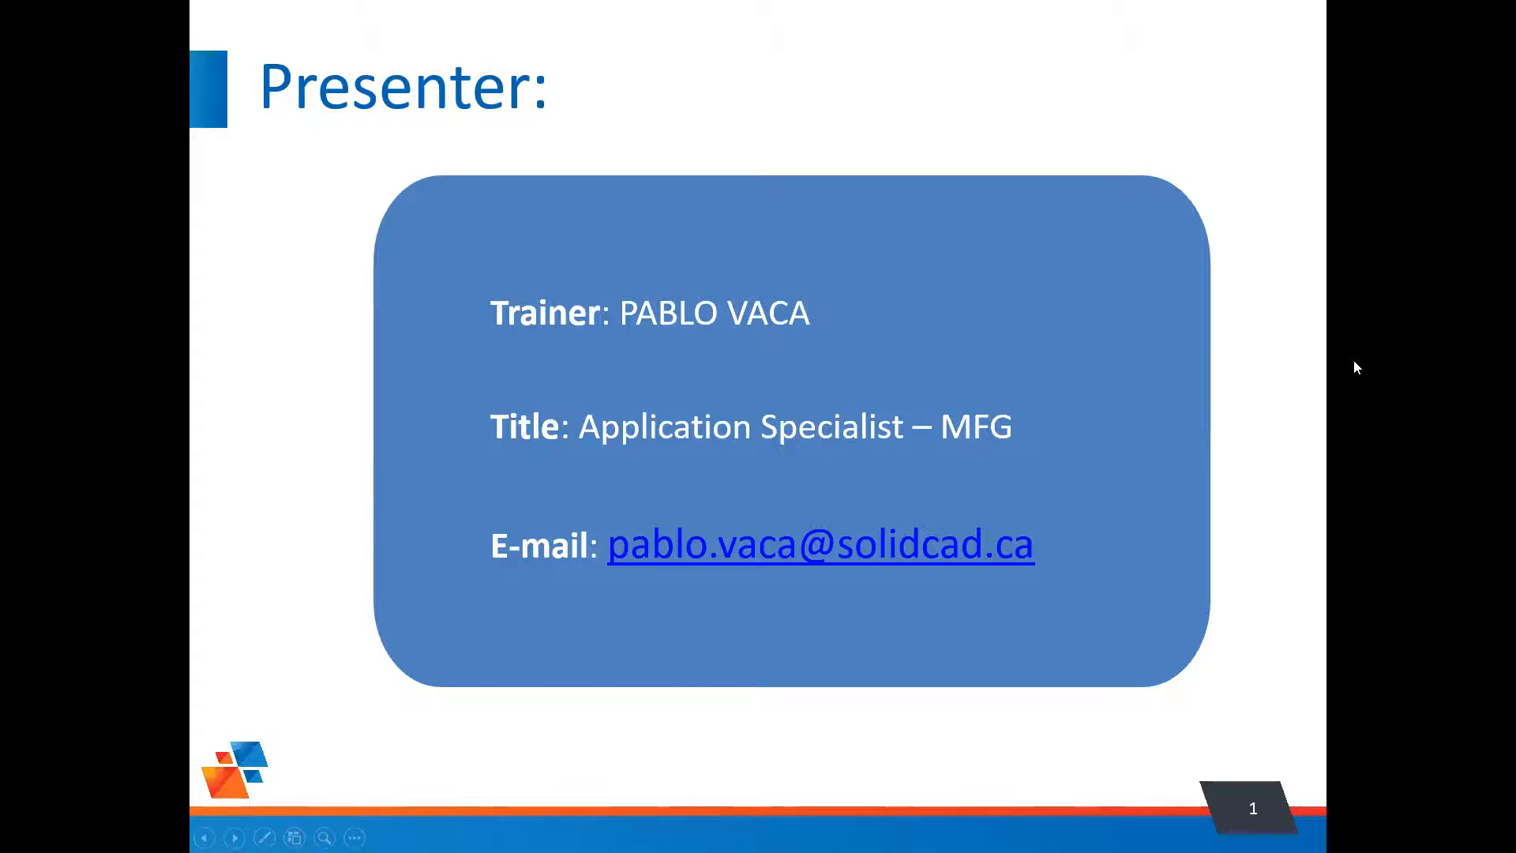
key("Escape")
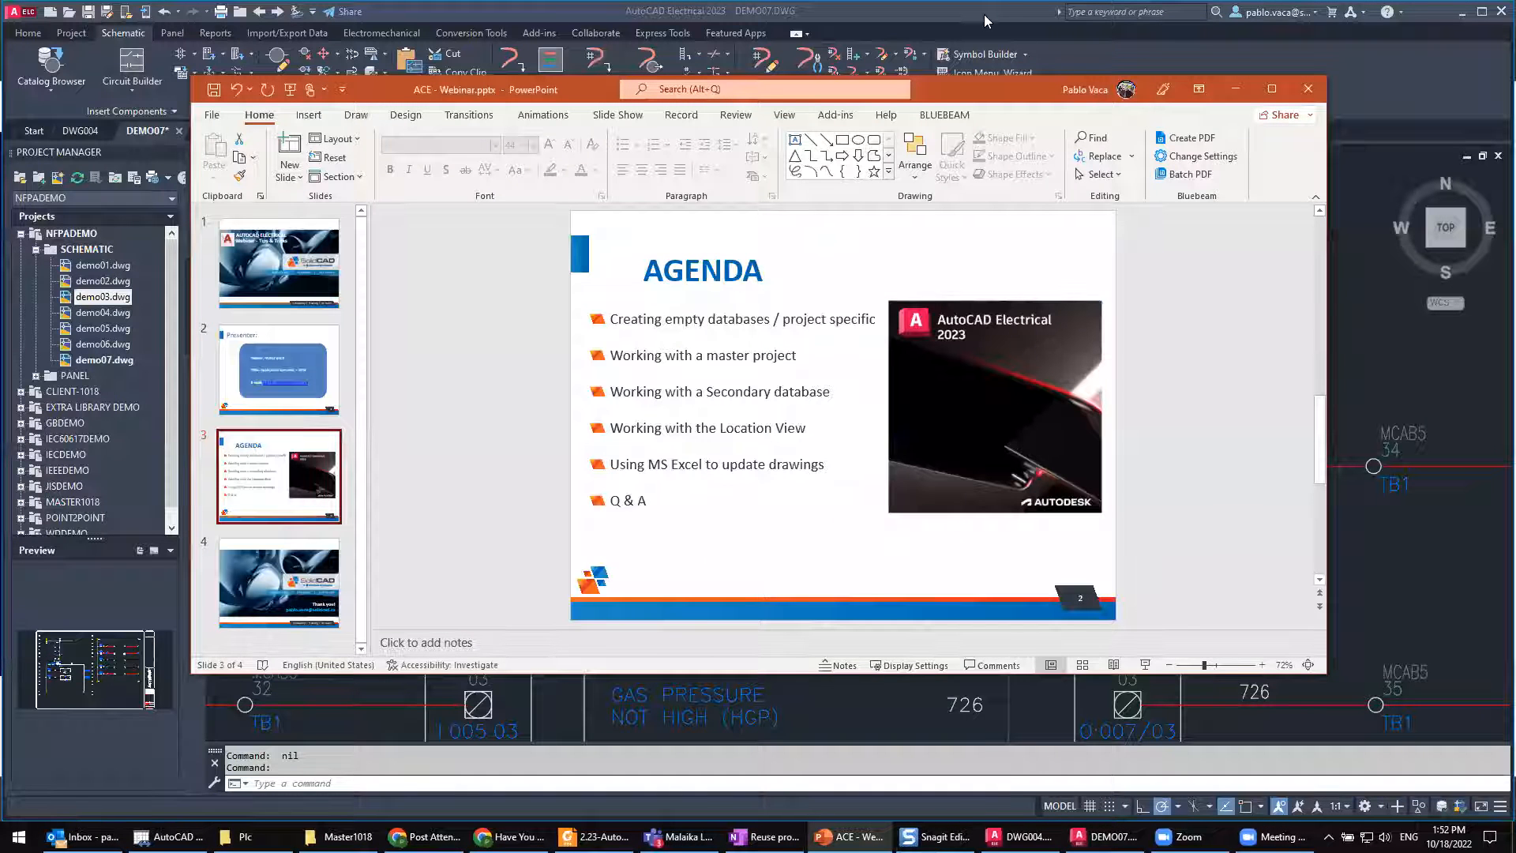
left_click(984, 14)
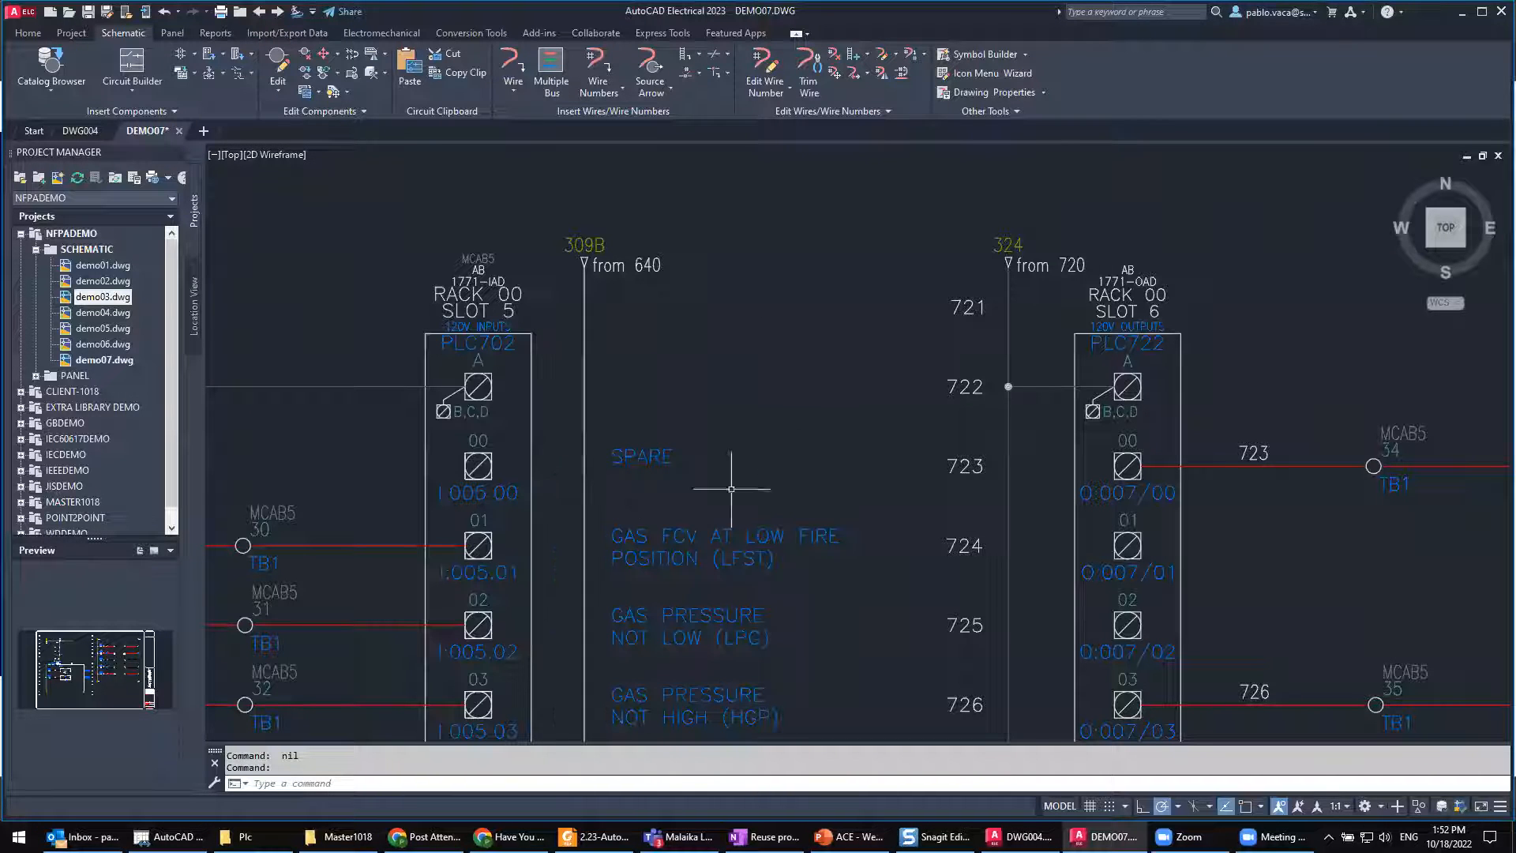
Step: Select Wire Number text in the project-wide attribute size setup and leave the project-wide utilities without applying them
scroll(941, 442, "down", 4)
scroll(841, 466, "up", 4)
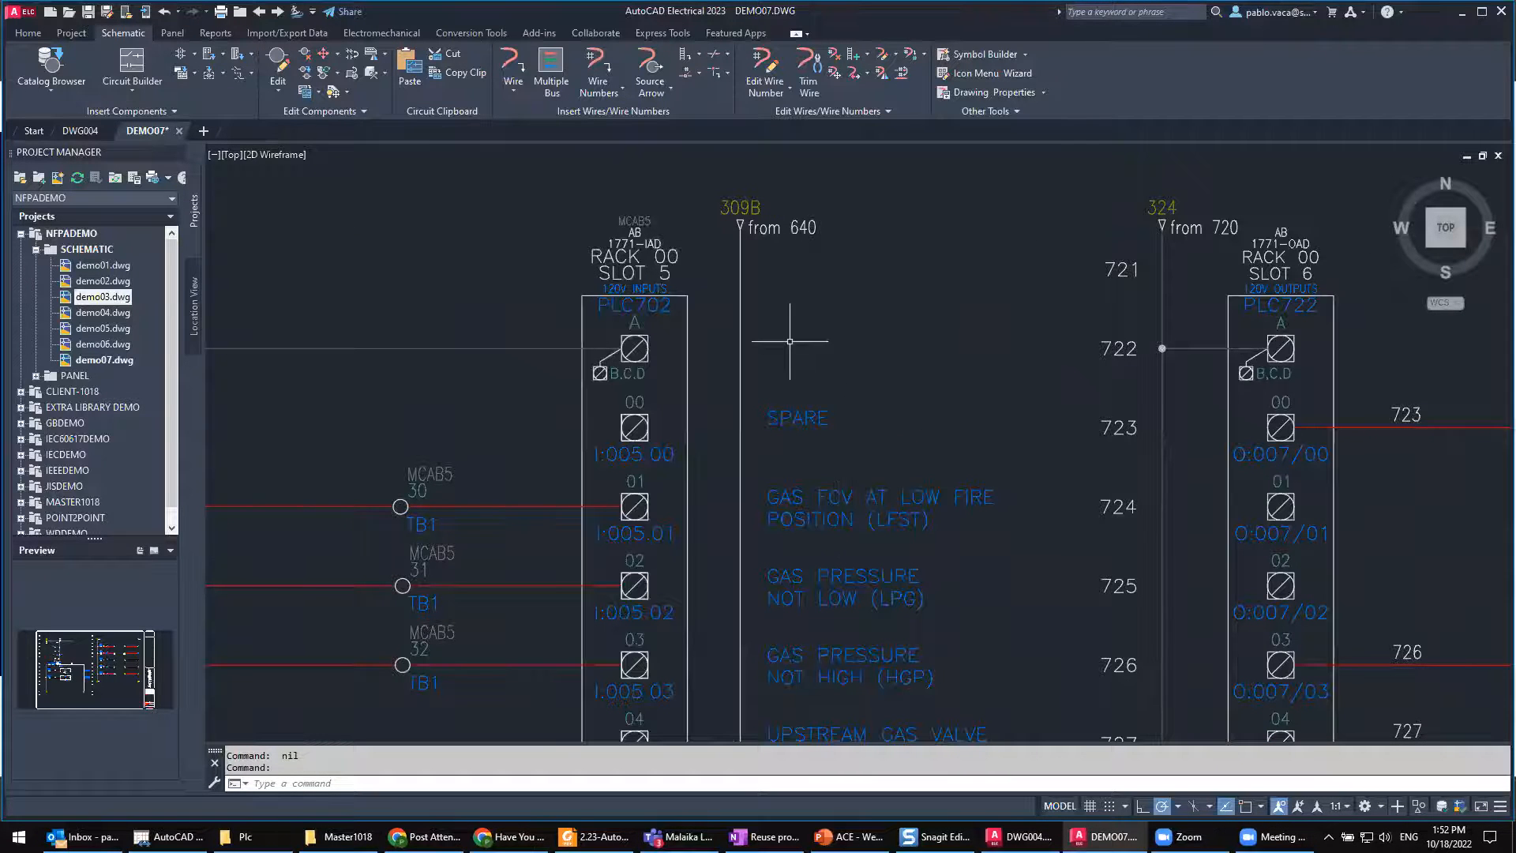
left_click(71, 36)
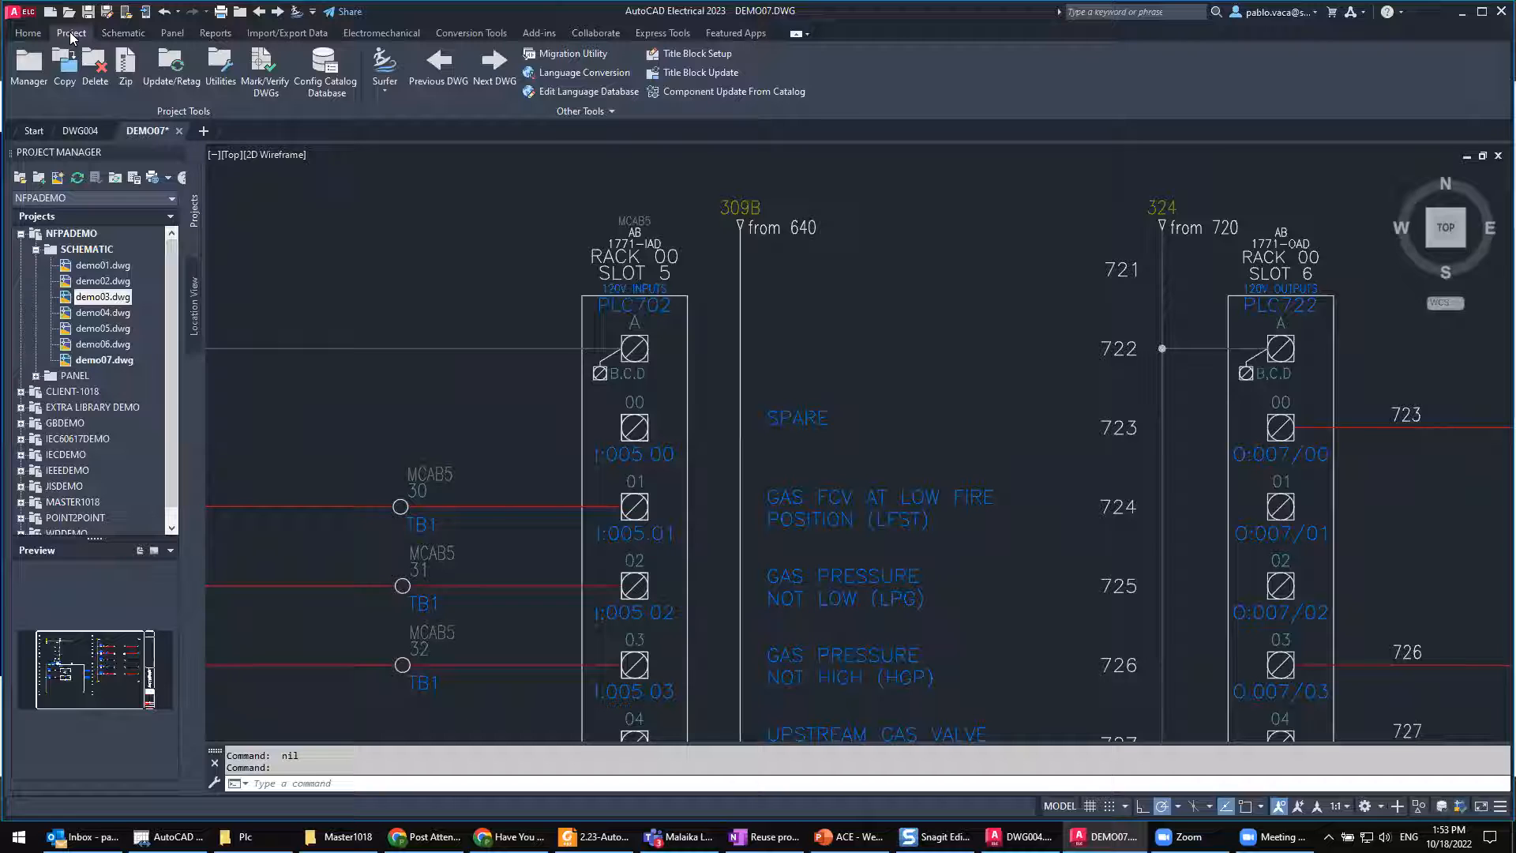
left_click(220, 71)
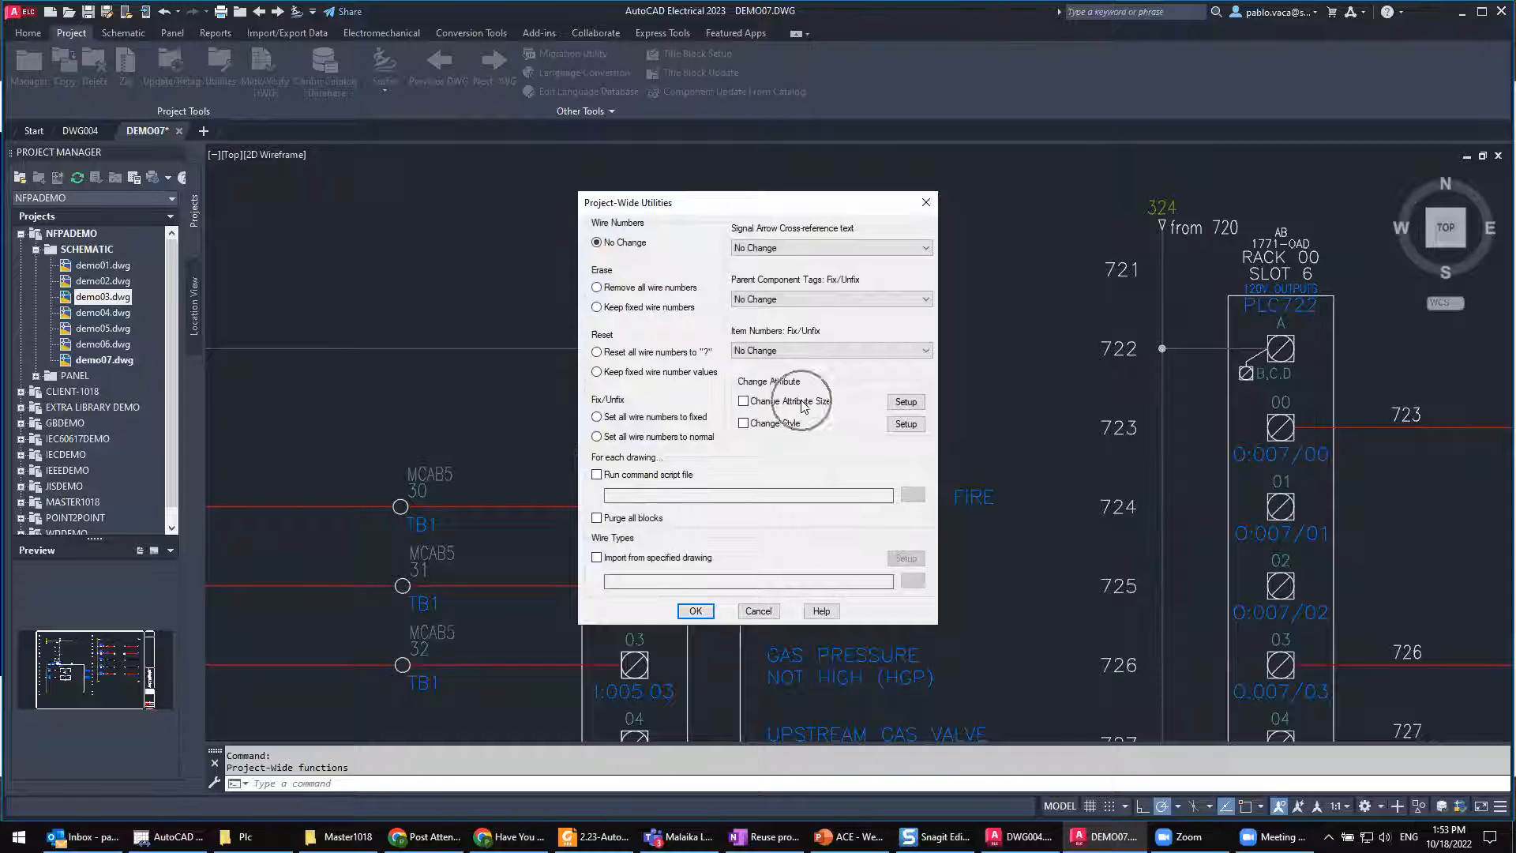
left_click(905, 404)
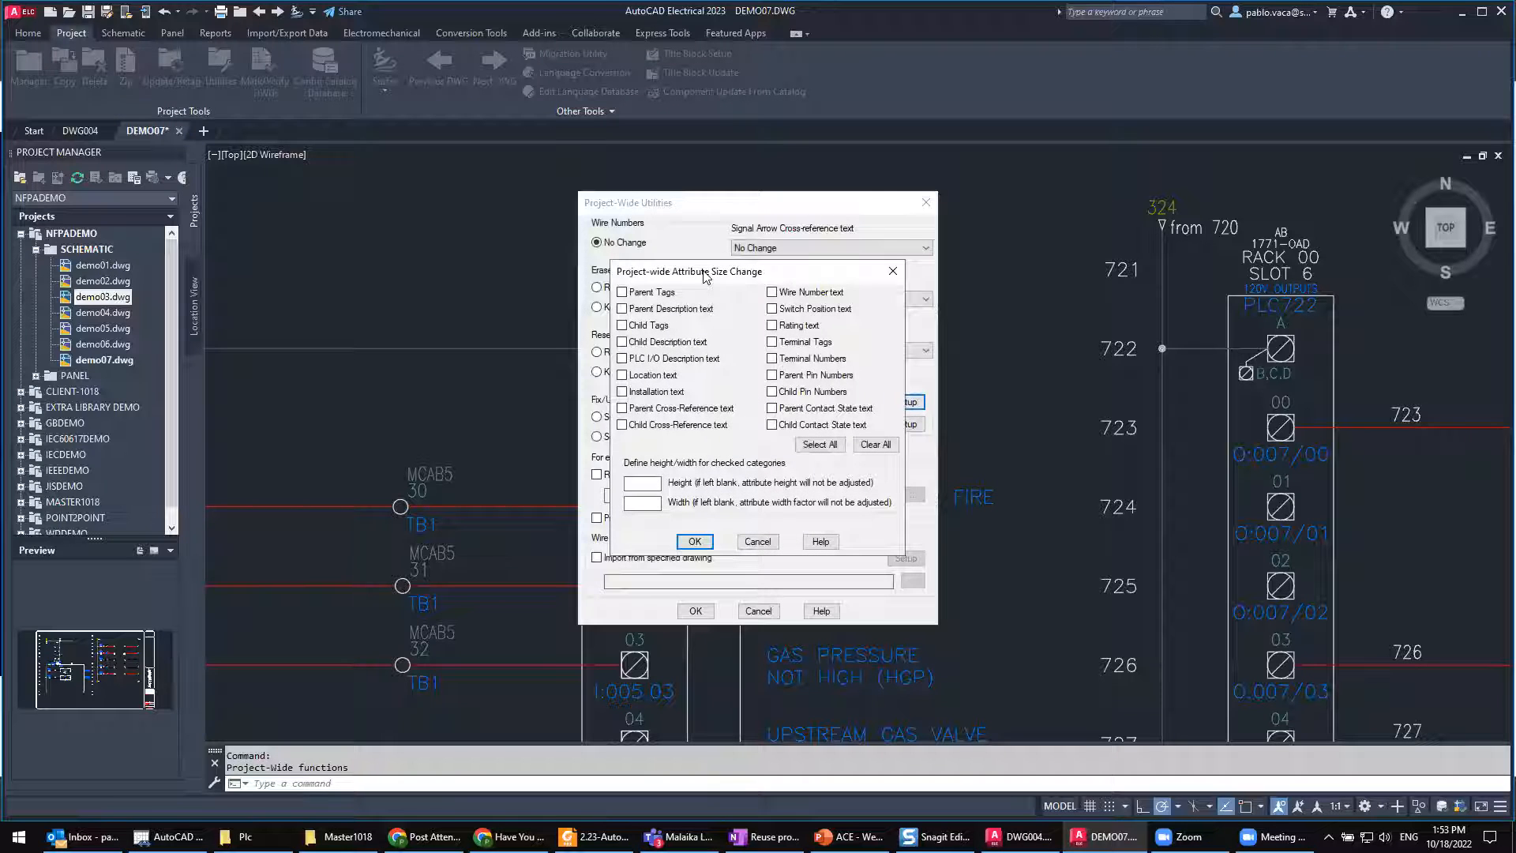
left_click_drag(703, 272, 691, 270)
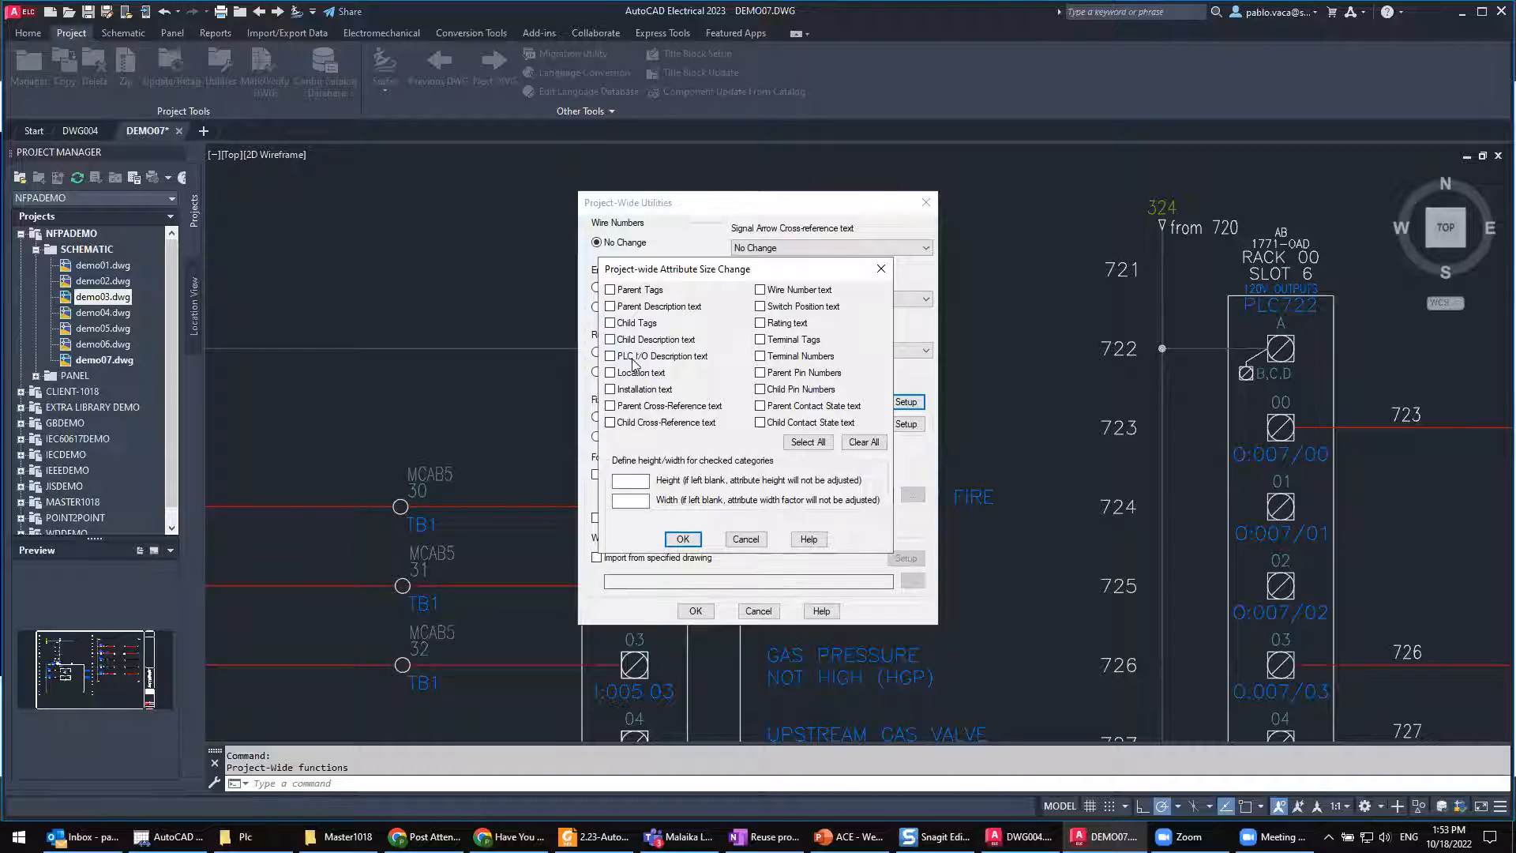
left_click(761, 290)
left_click(745, 539)
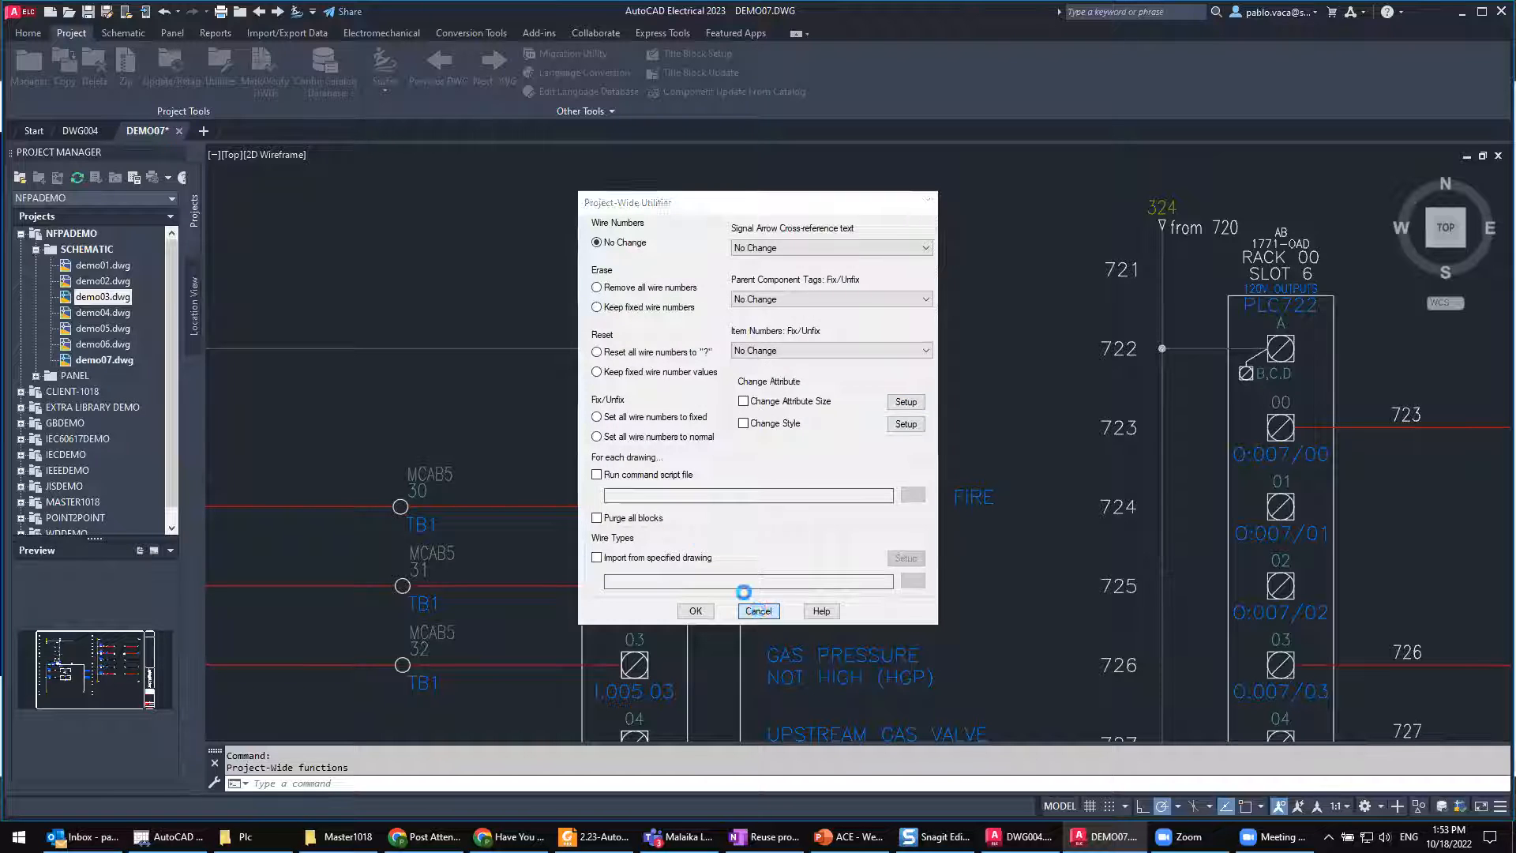
left_click(758, 610)
Step: Run automatic wire numbering across the whole DEMO07 drawing and inspect the wire numbers beside both PLC modules
scroll(501, 430, "down", 5)
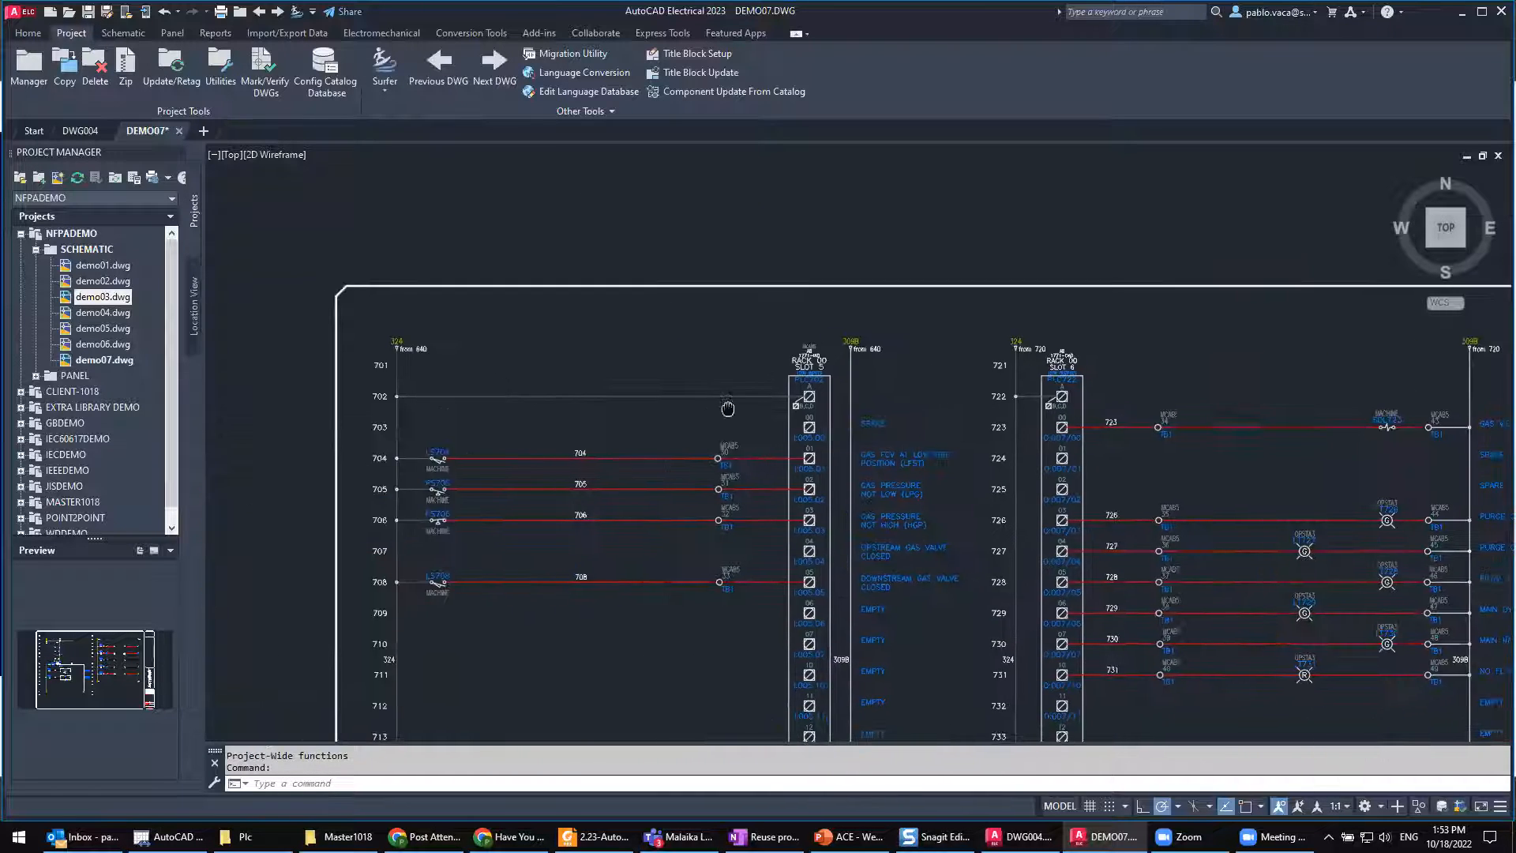
scroll(610, 440, "up", 3)
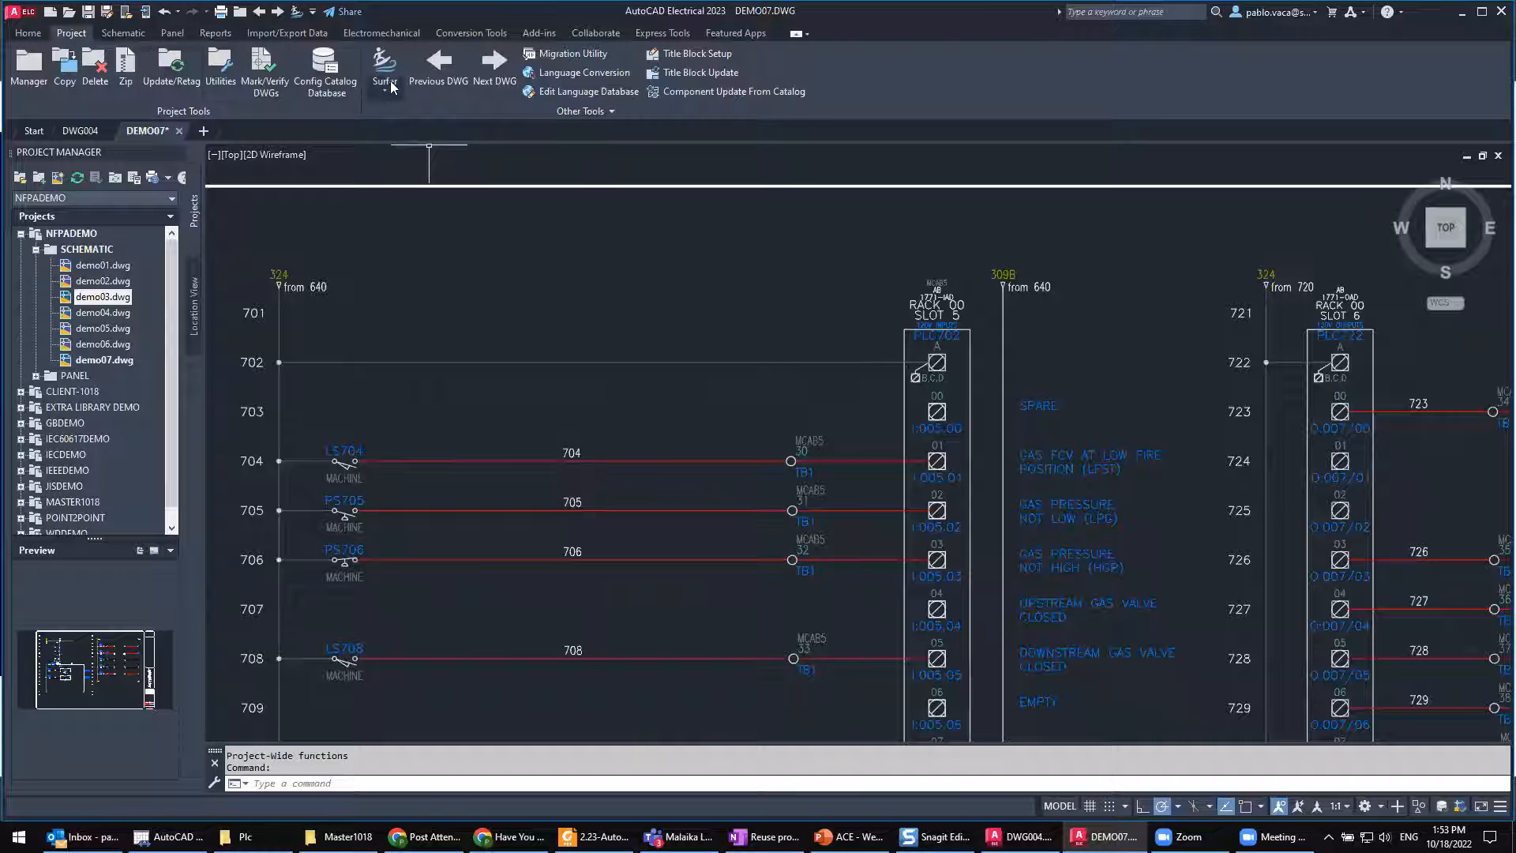
left_click(118, 34)
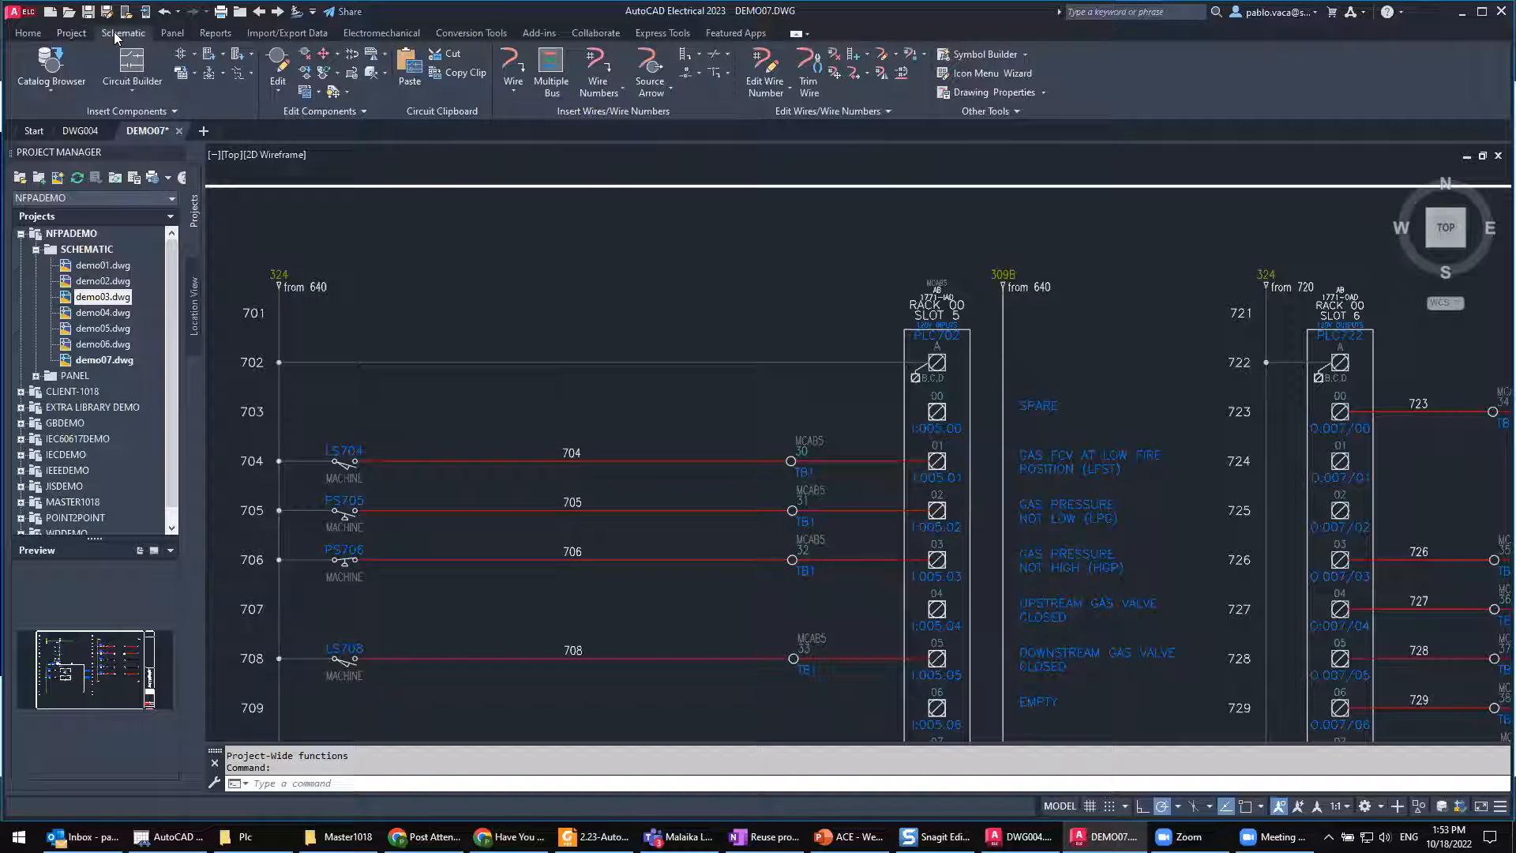
left_click(592, 70)
left_click(936, 497)
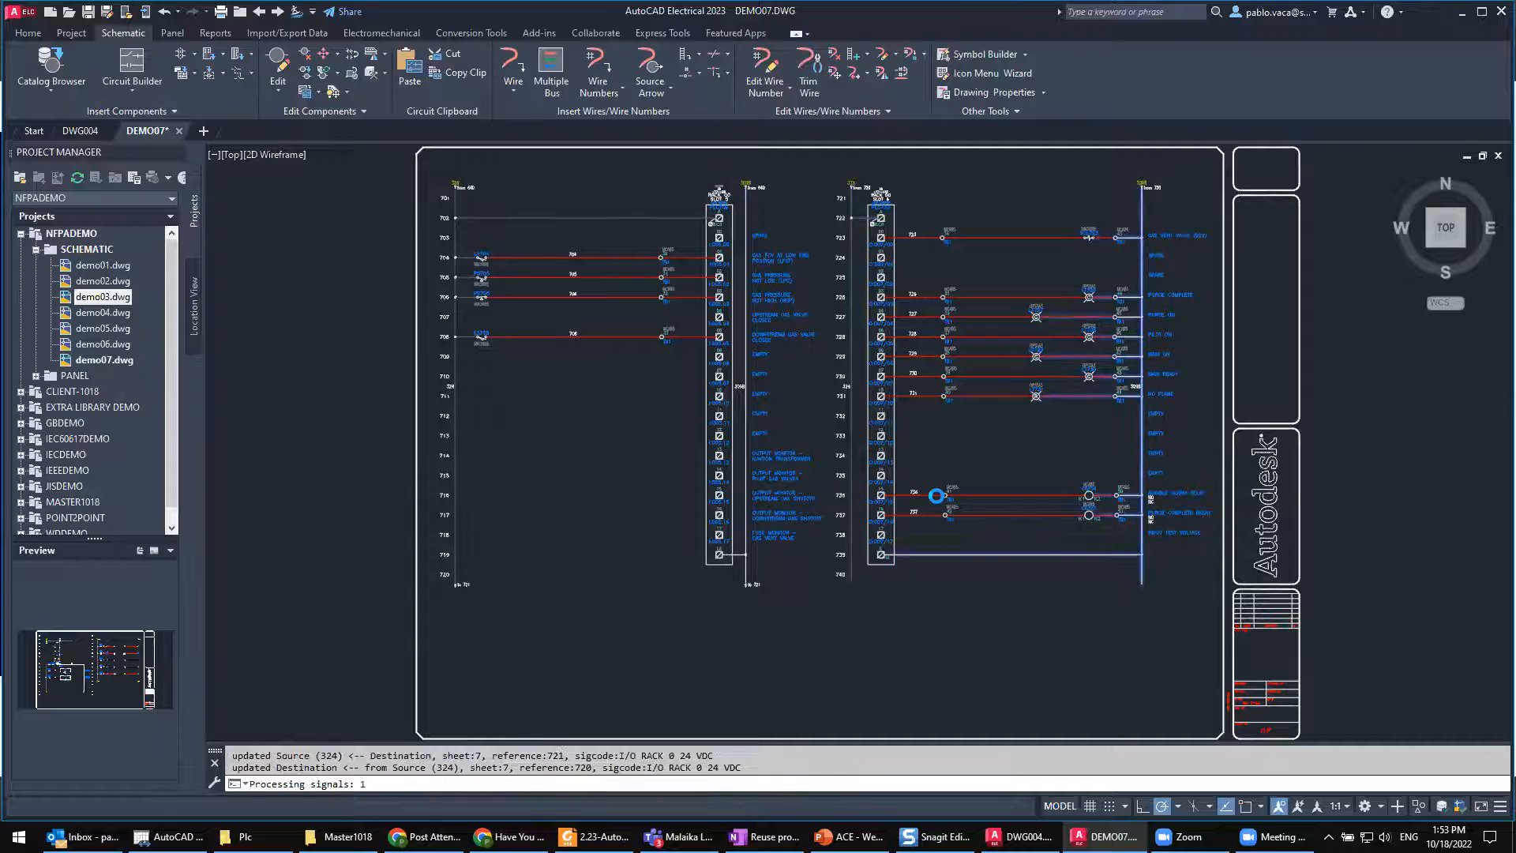
middle_click_drag(836, 500, 349, 399)
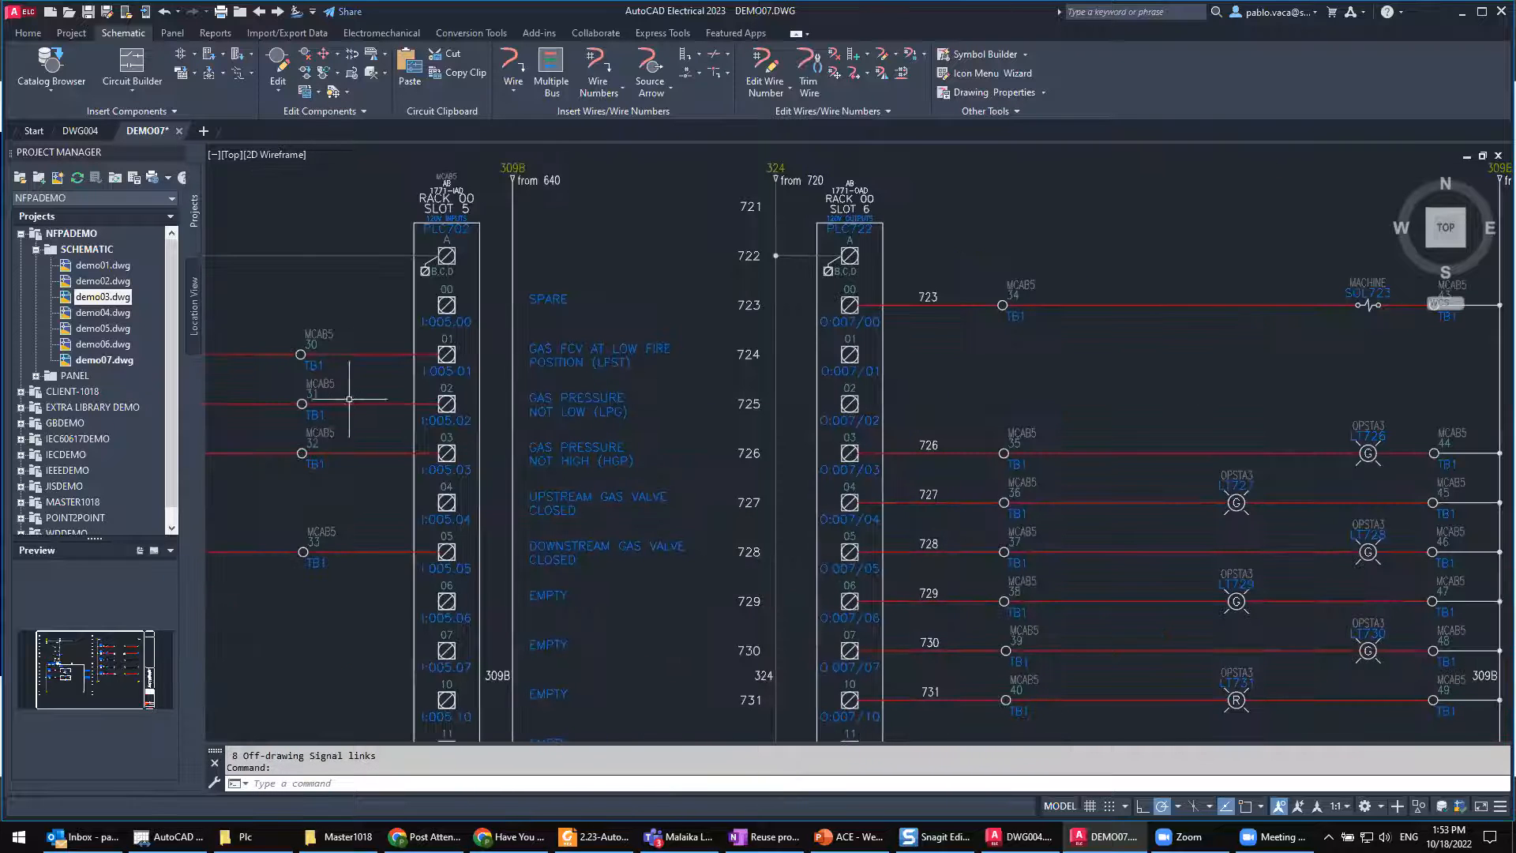
middle_click_drag(1043, 383, 915, 333)
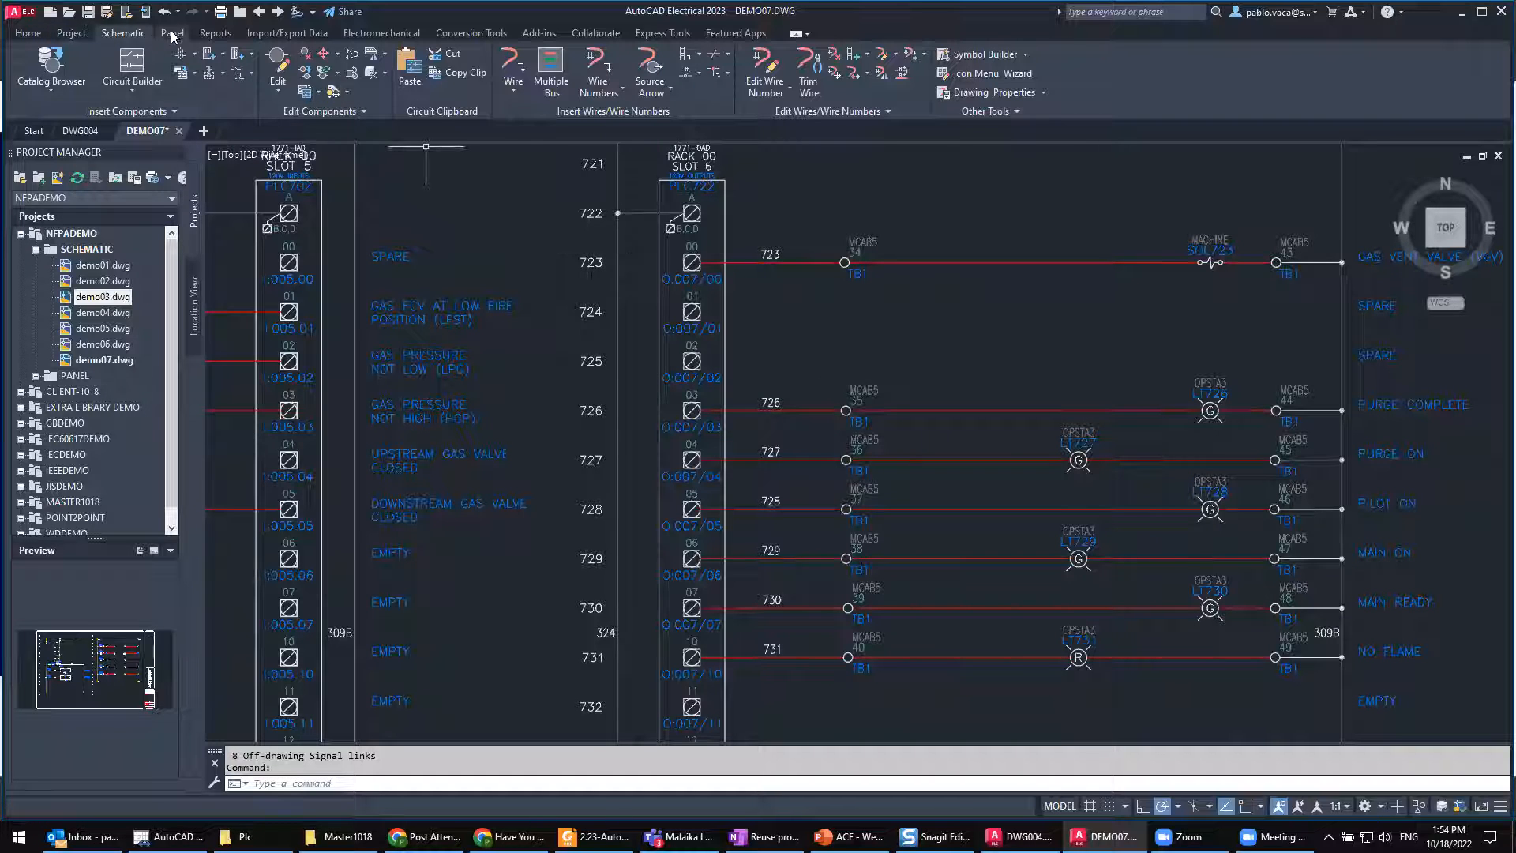
Step: Set the height of Wire Number text to 0.14 with the project-wide utilities and apply it to the active drawing only
left_click(79, 34)
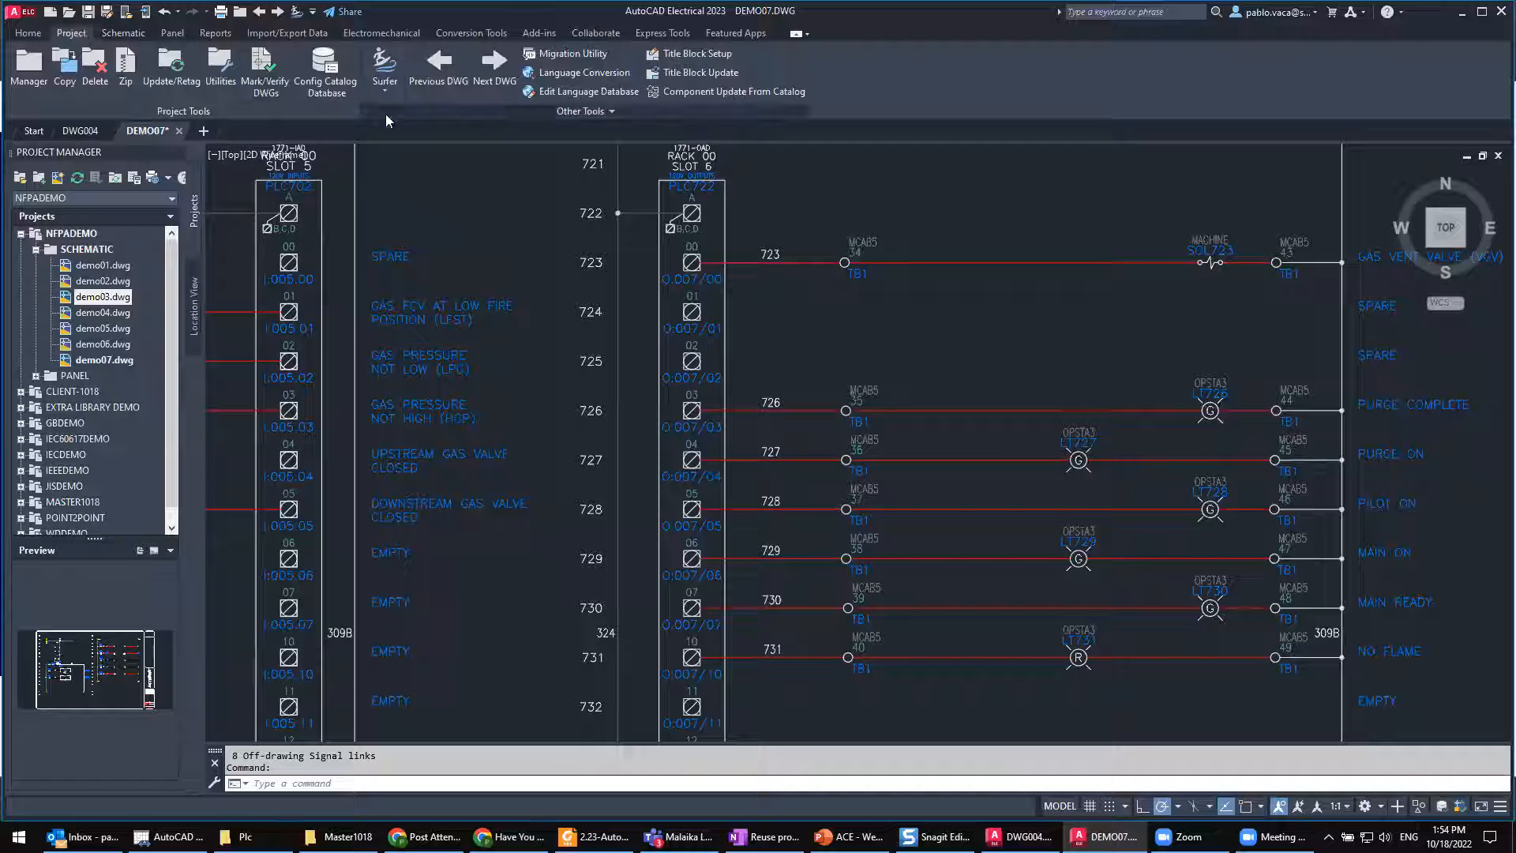
left_click(219, 72)
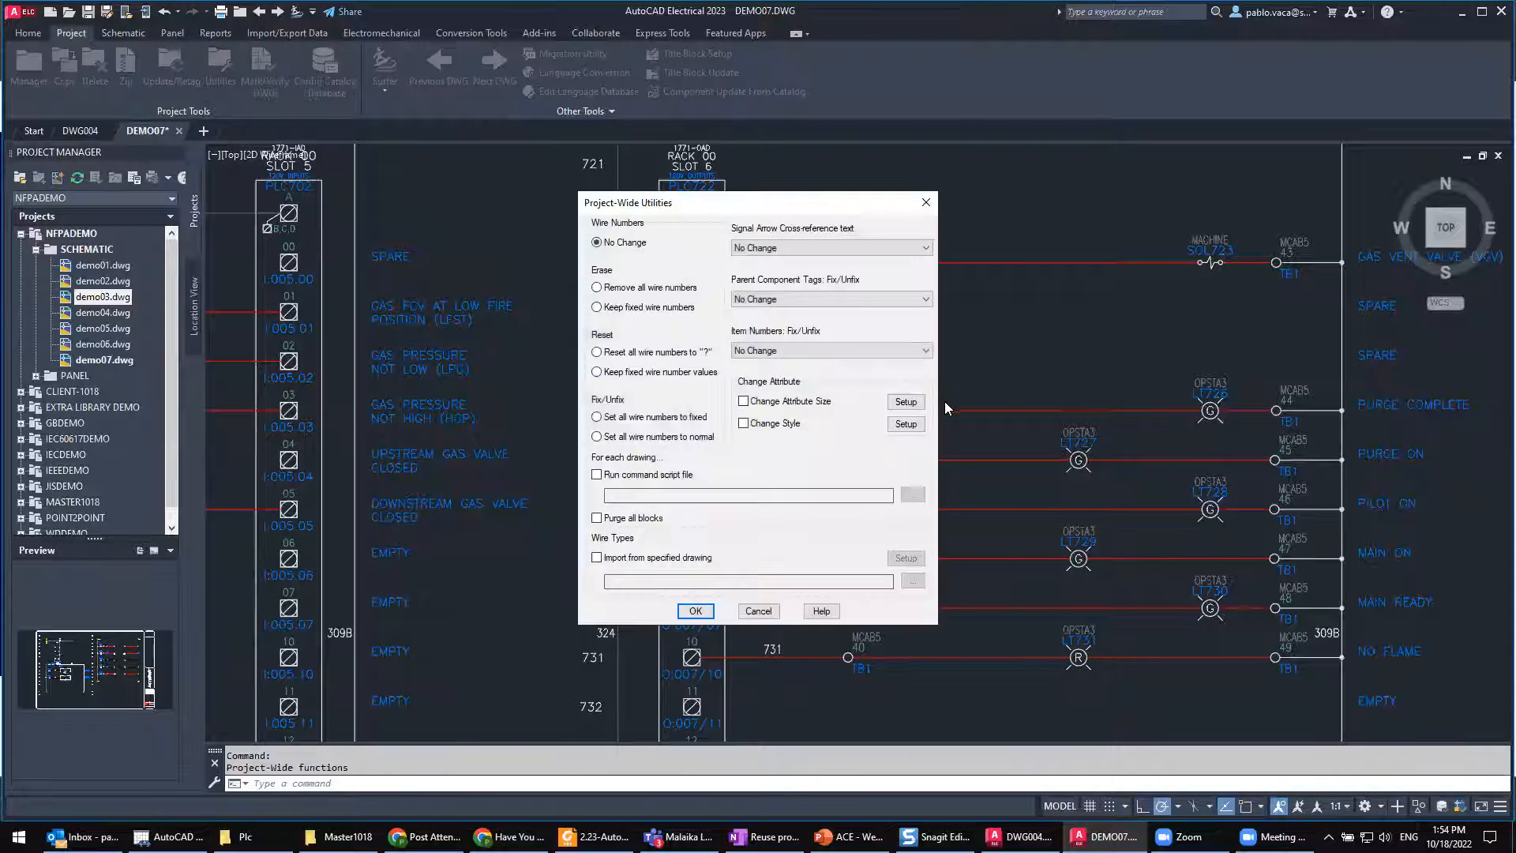
left_click(916, 403)
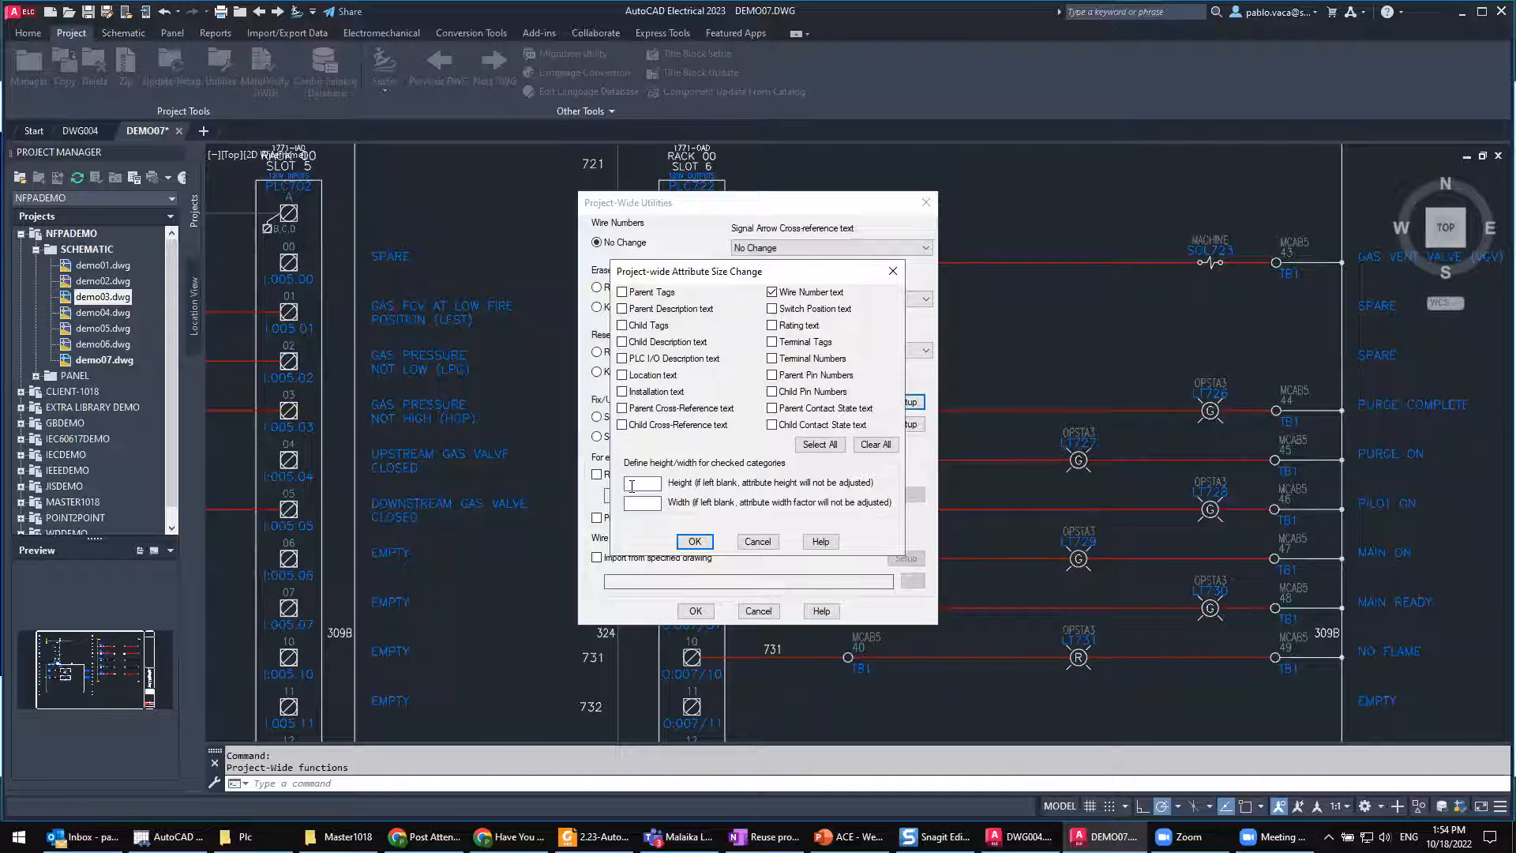
type("0.")
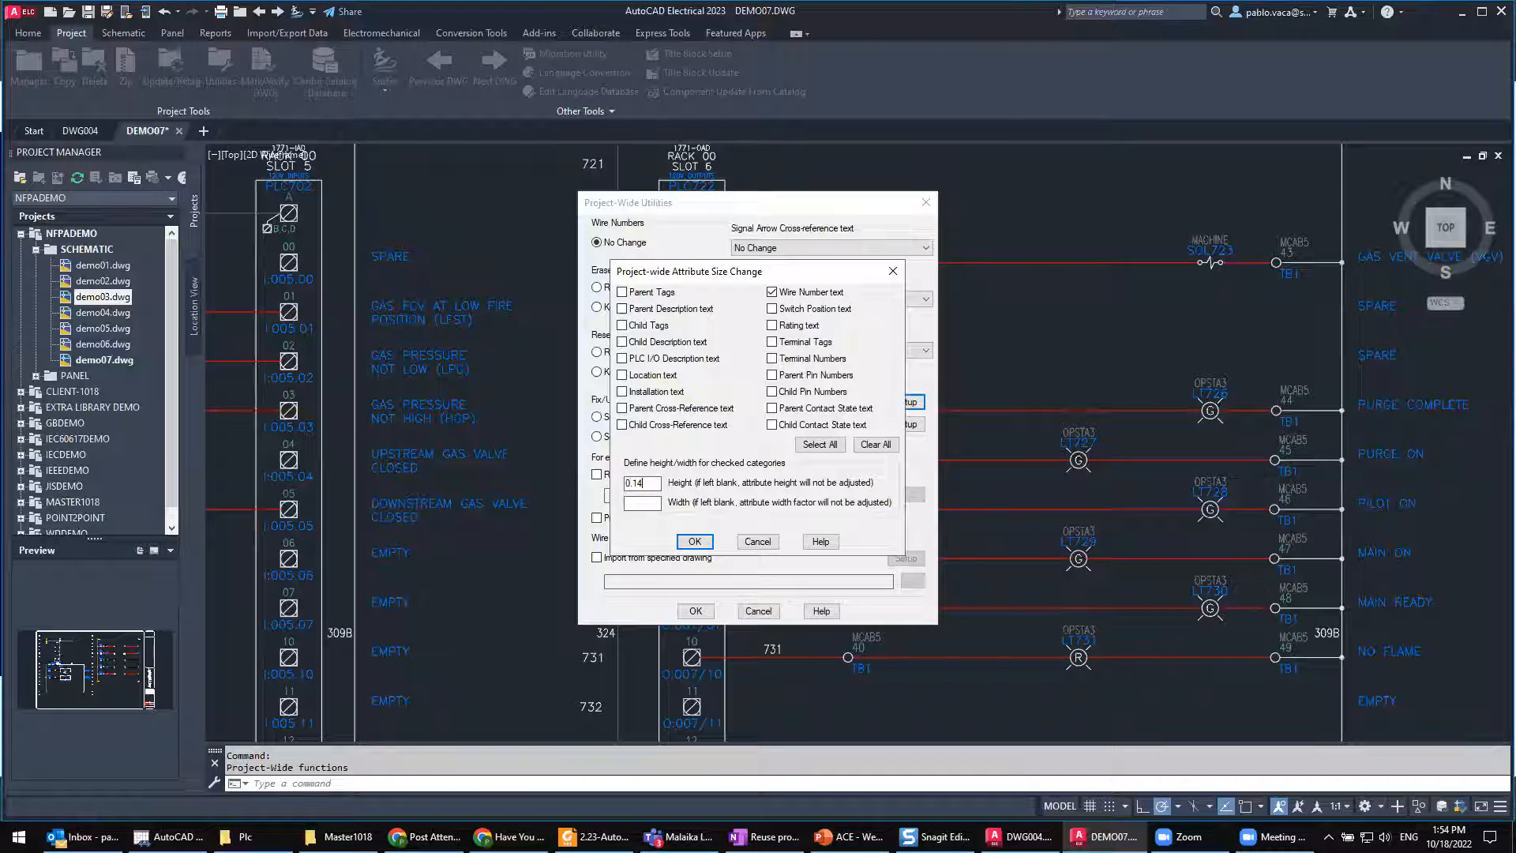
type("14")
key("ctrl")
left_click(695, 542)
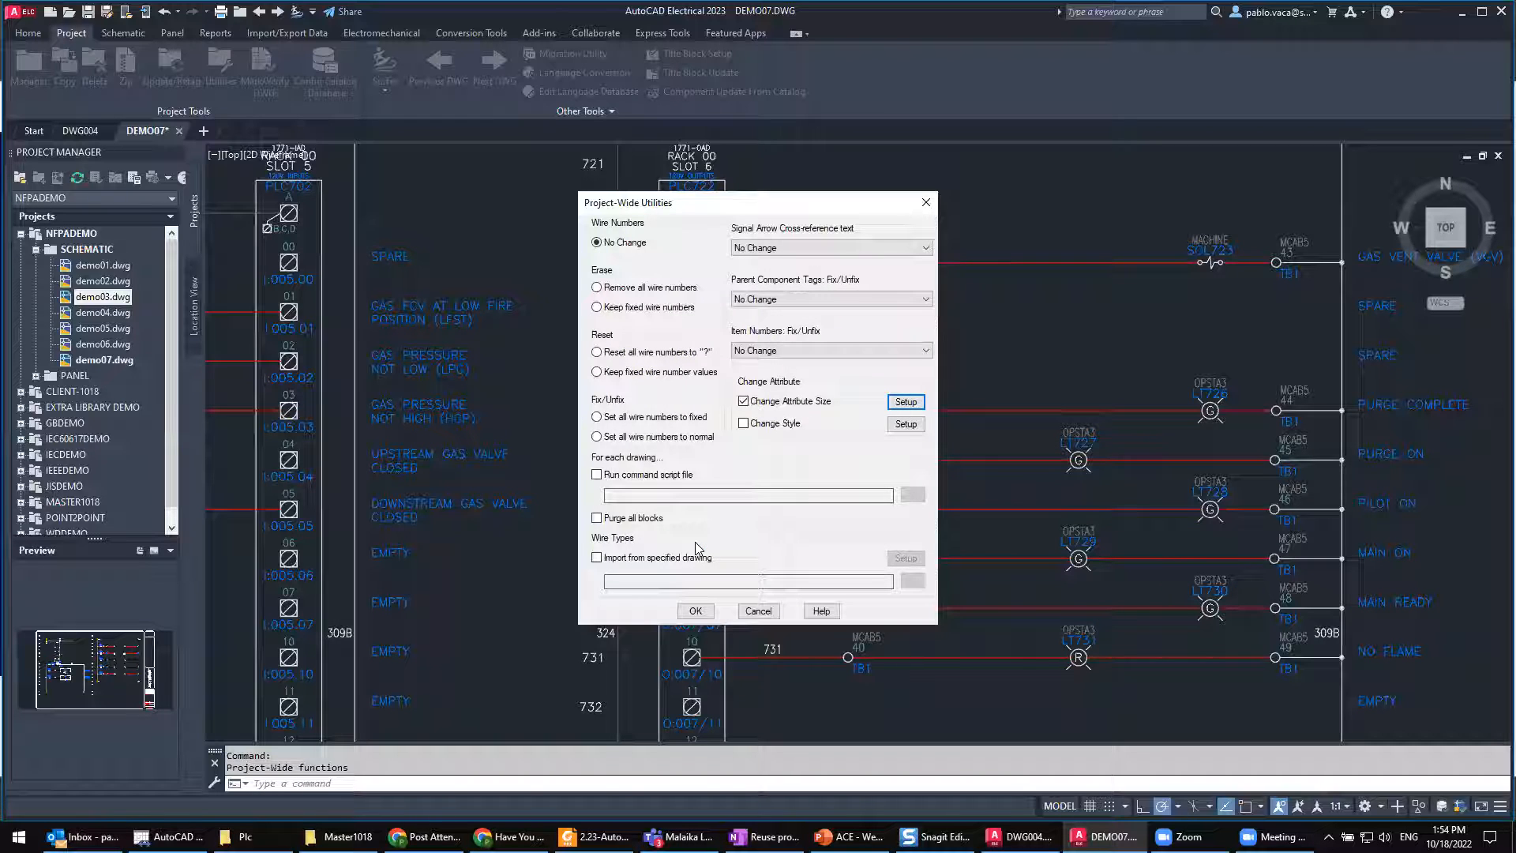
left_click(702, 614)
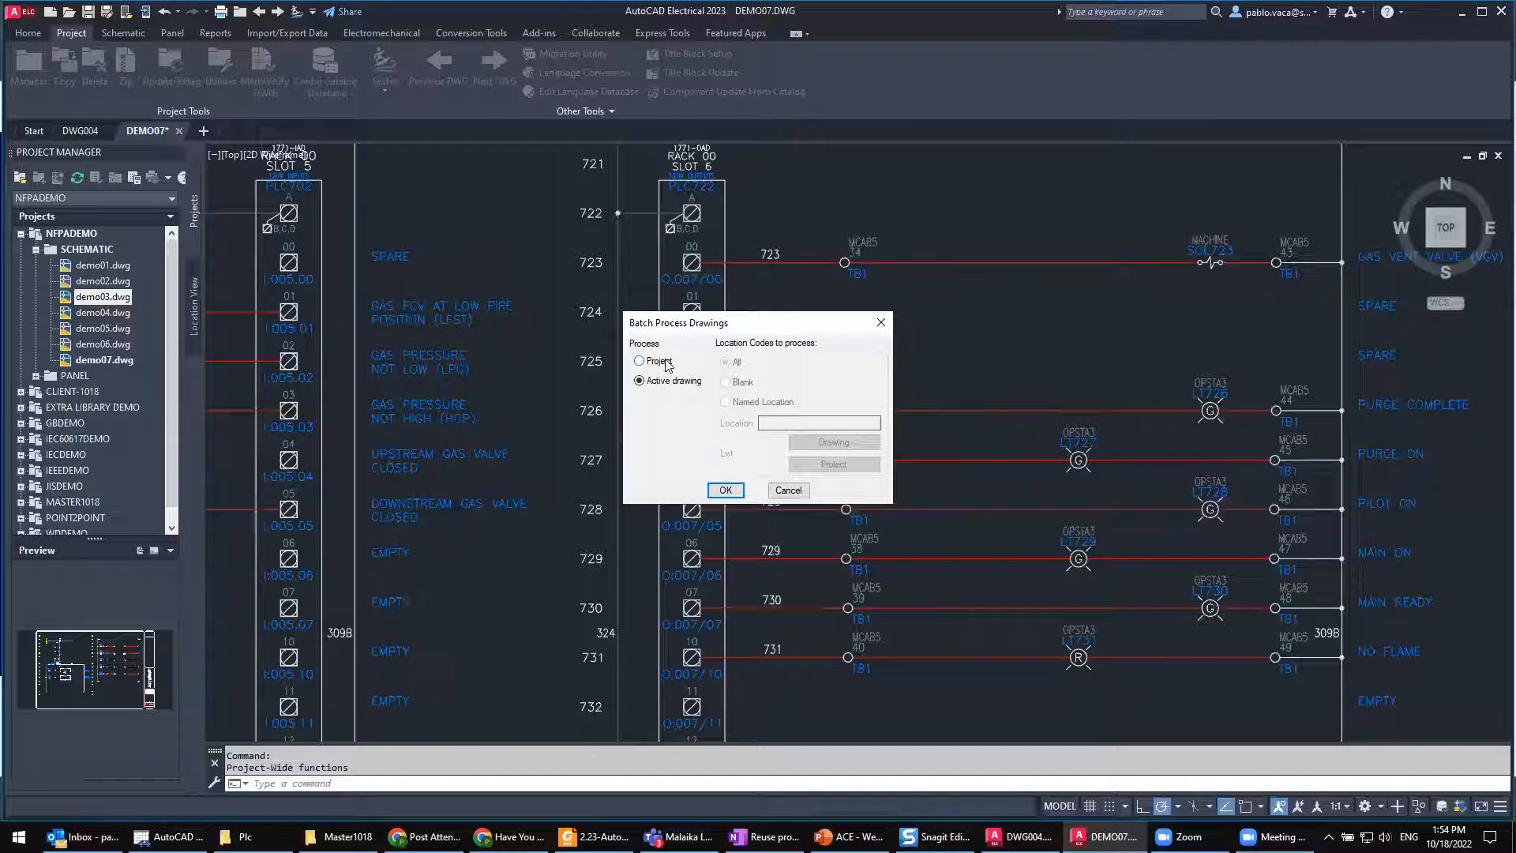
left_click(722, 489)
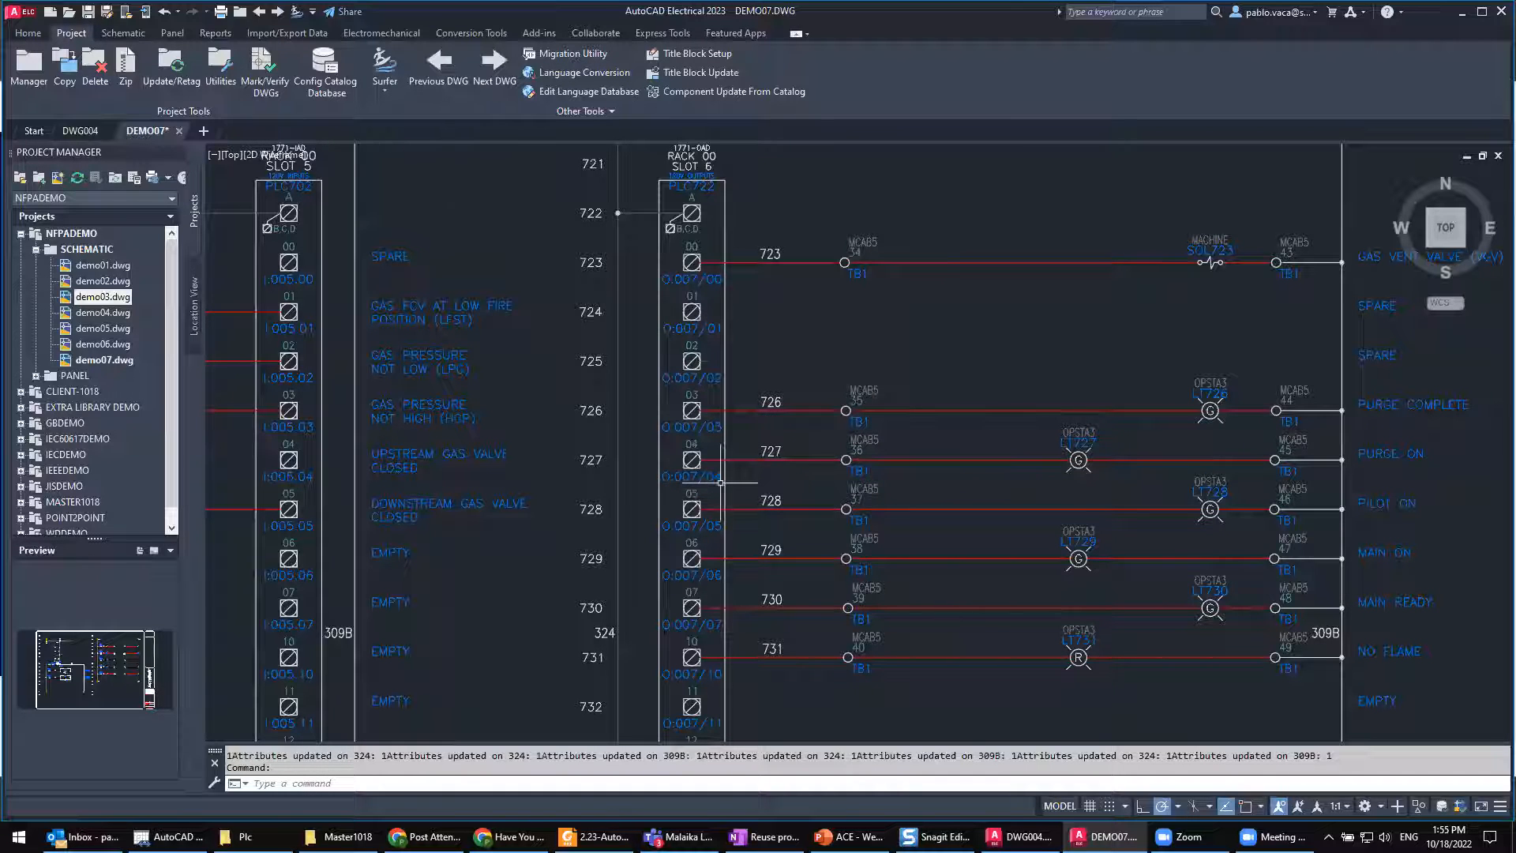
Step: Examine the properties of wire number 726 beside the slot 6 PLC module
scroll(753, 313, "up", 2)
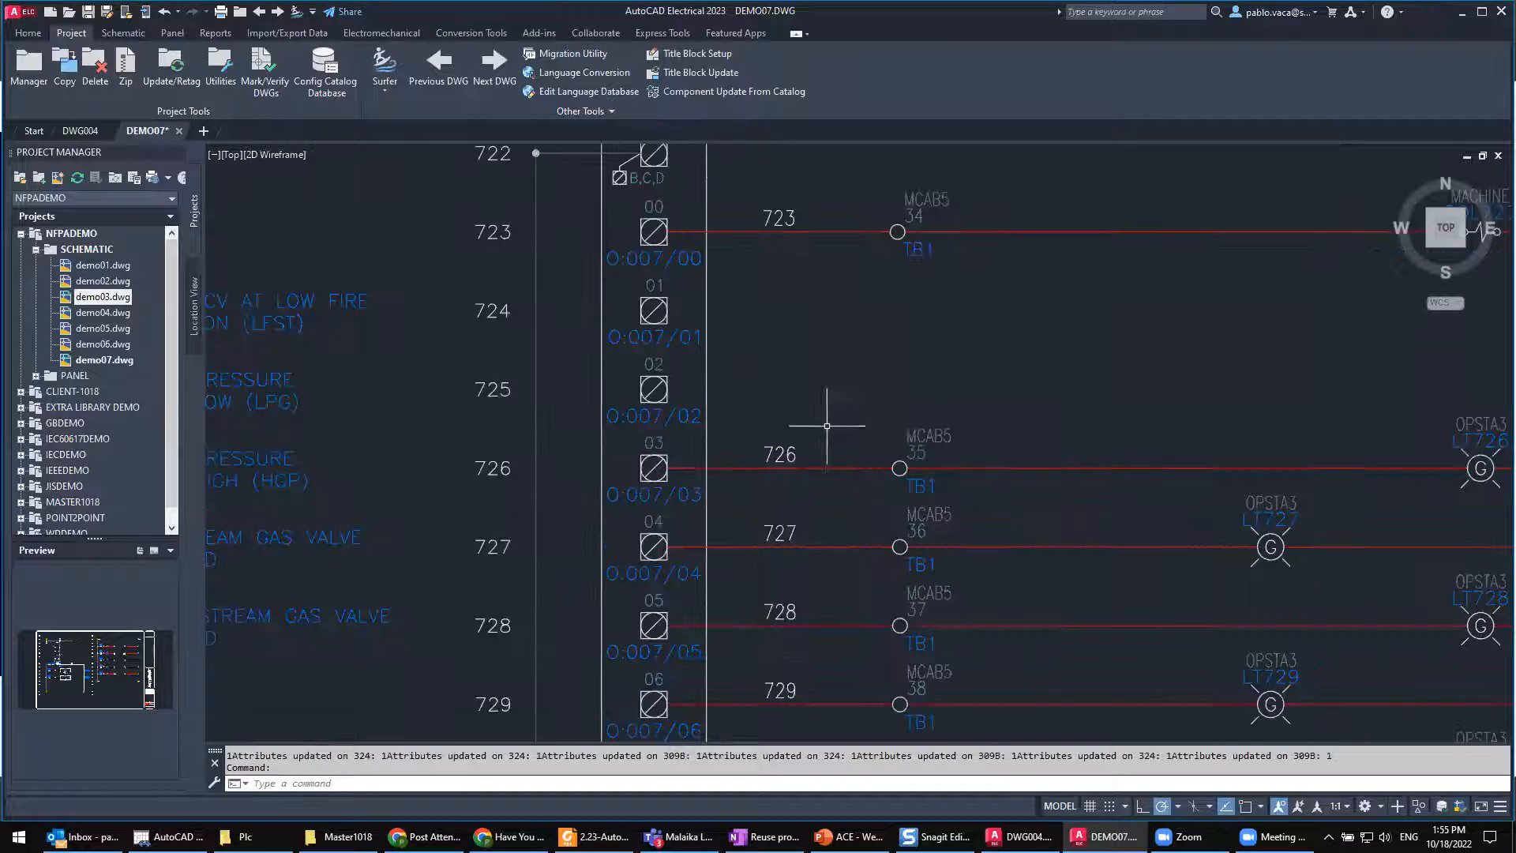
left_click(780, 454)
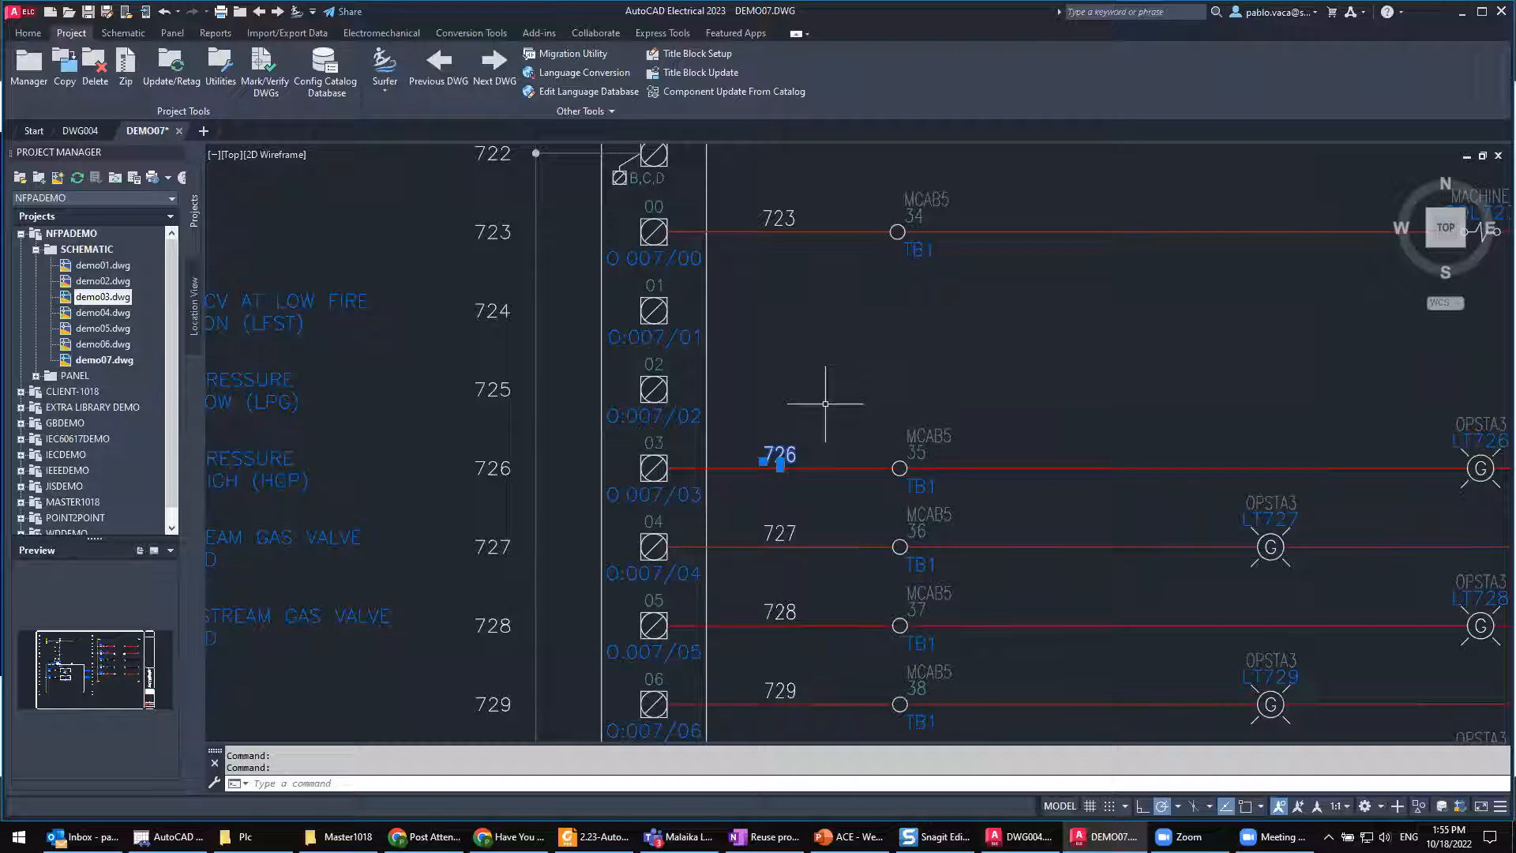
key("ctrl+1")
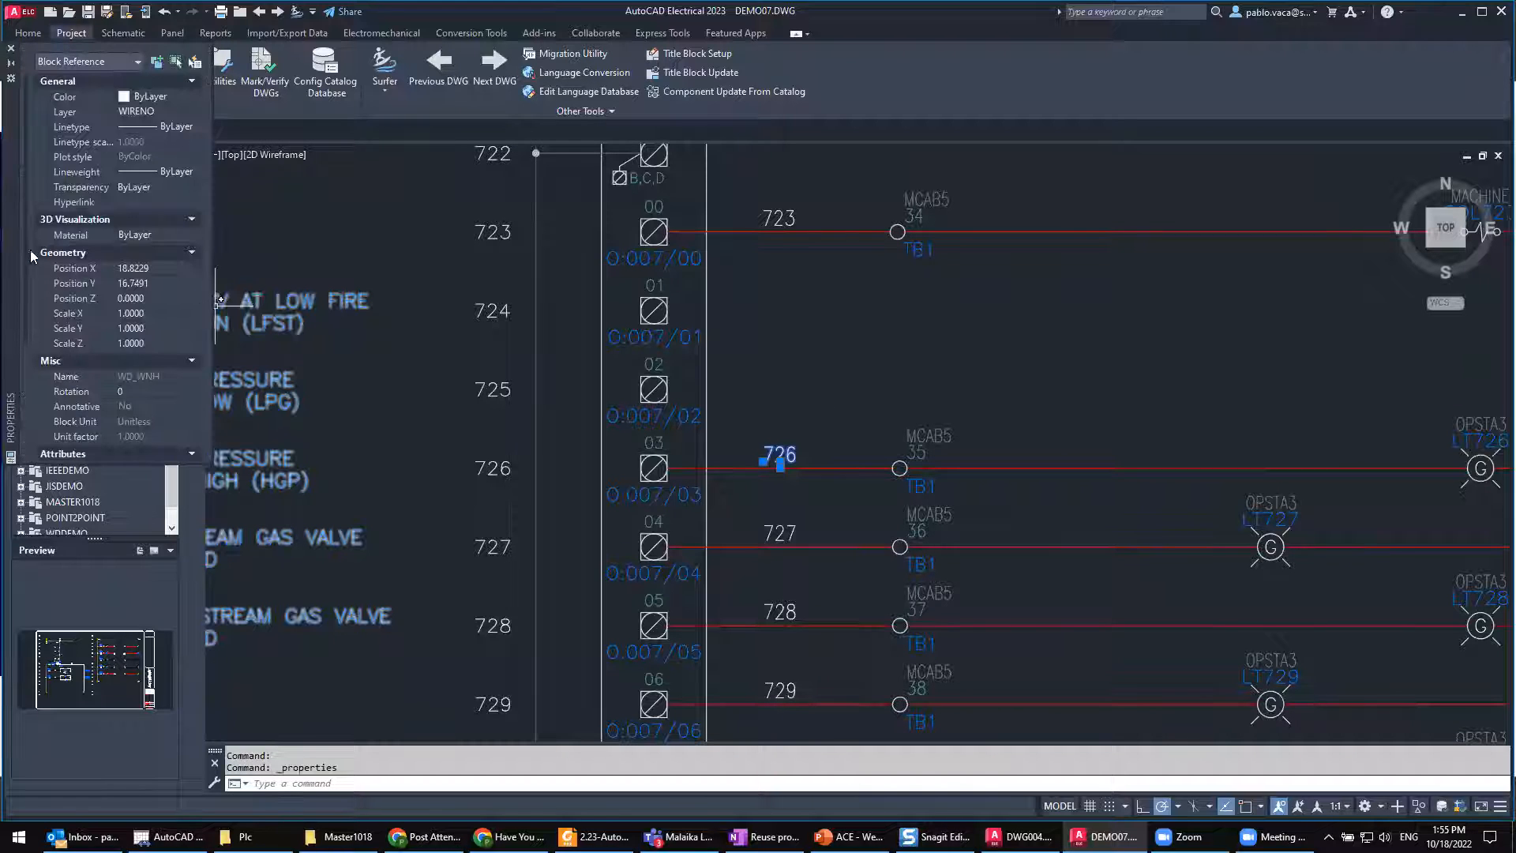
left_click_drag(14, 263, 562, 429)
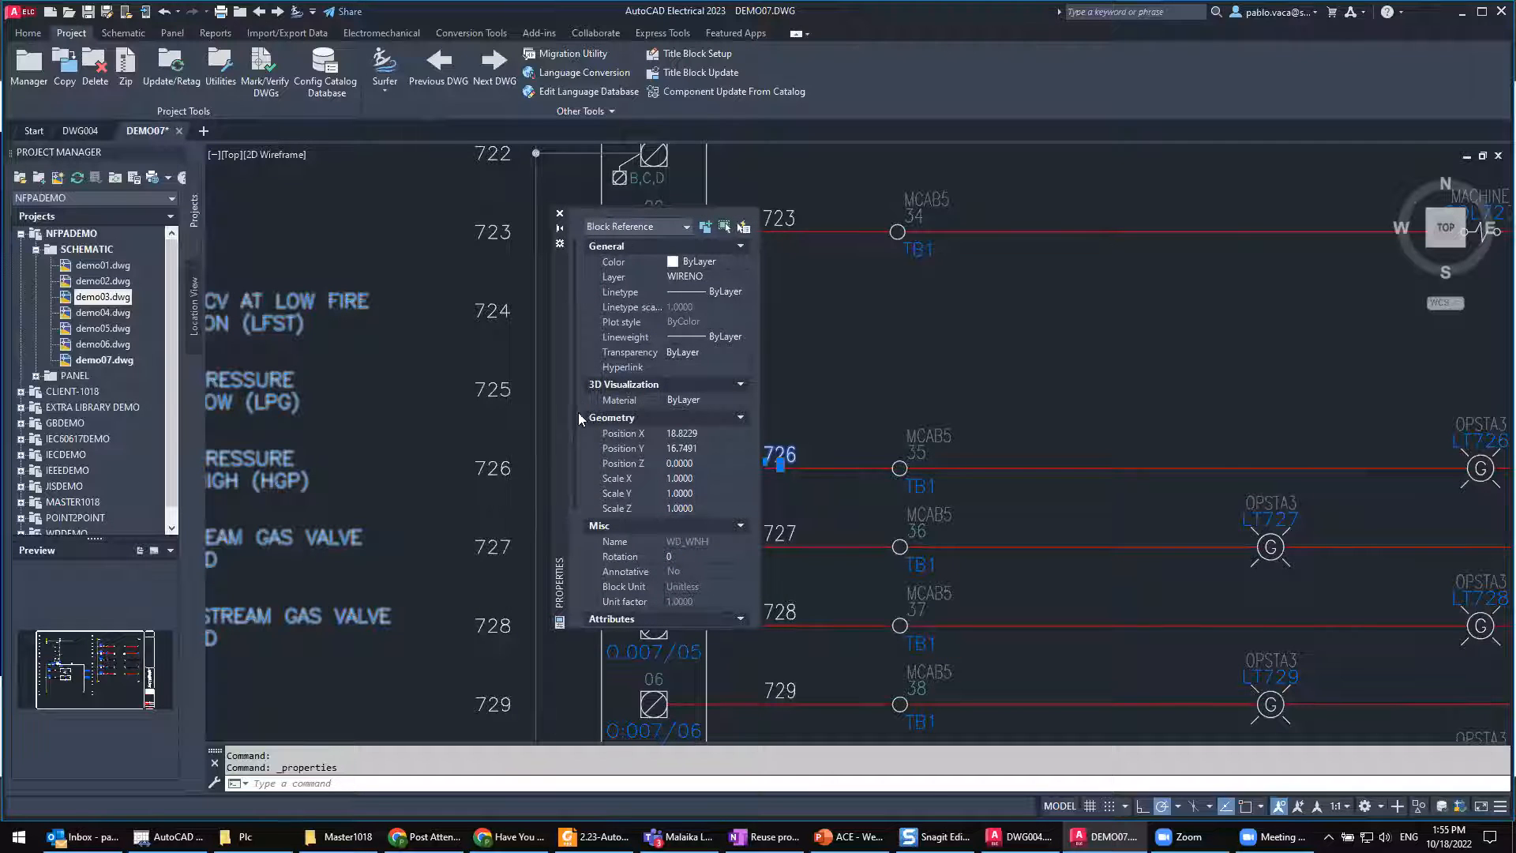
scroll(575, 474, "down", 4)
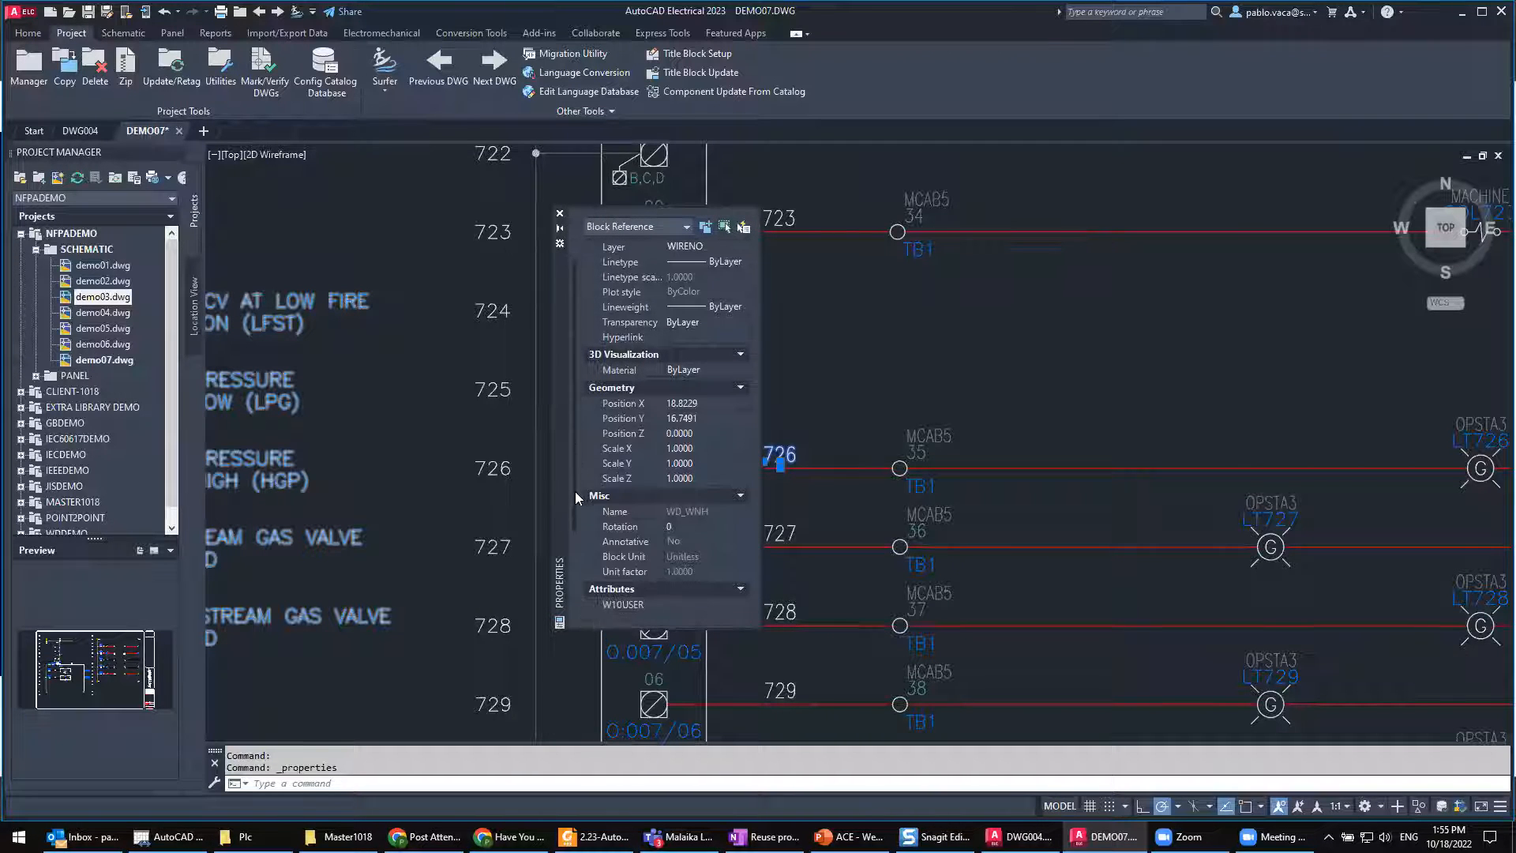
scroll(575, 491, "up", 4)
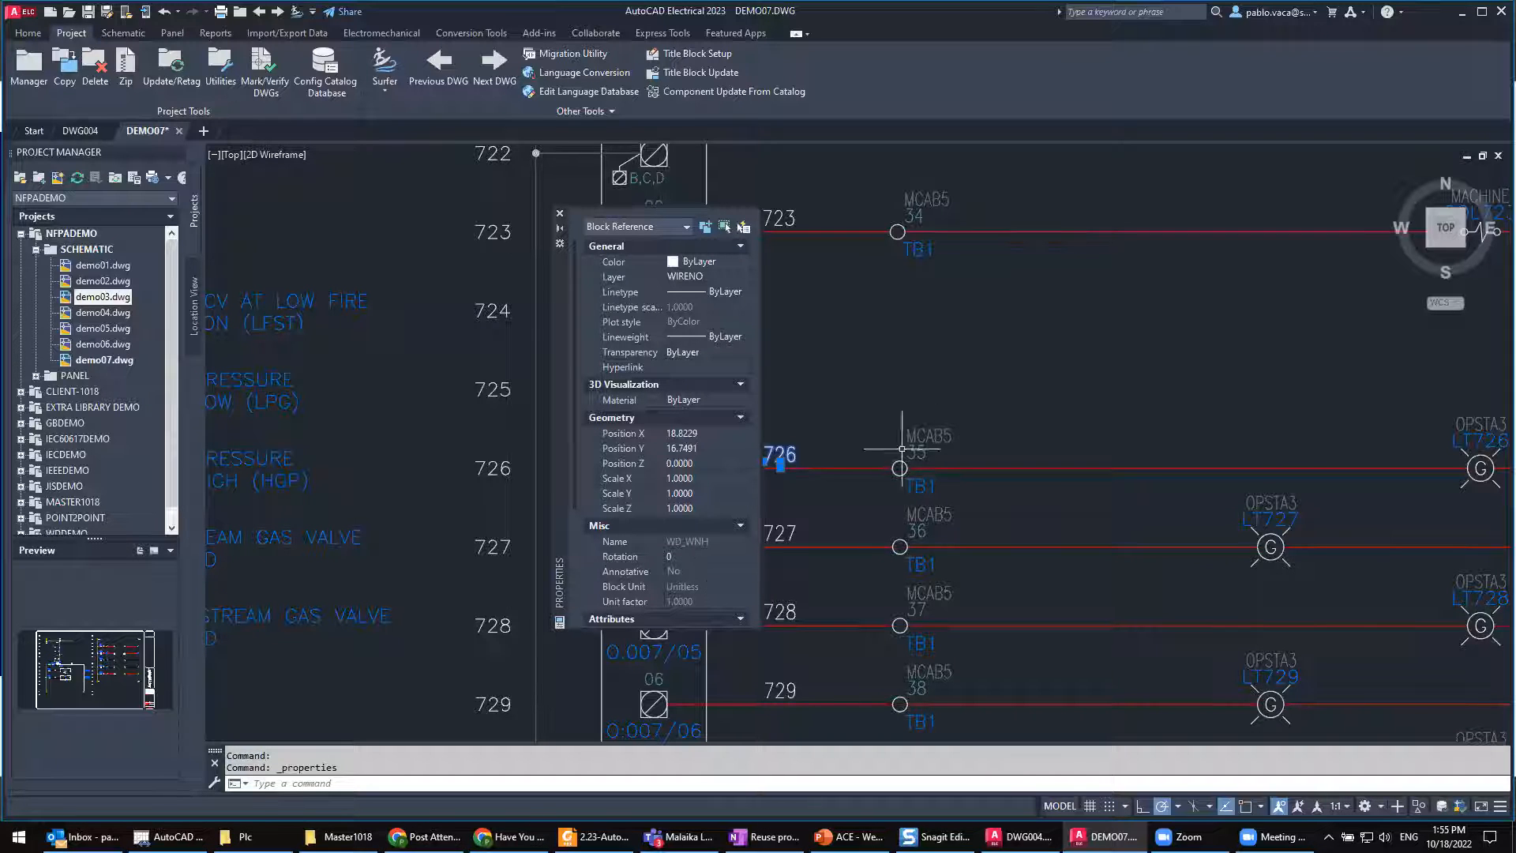
Step: Close the properties palette and clear the selection of wire number 726
left_click(798, 434)
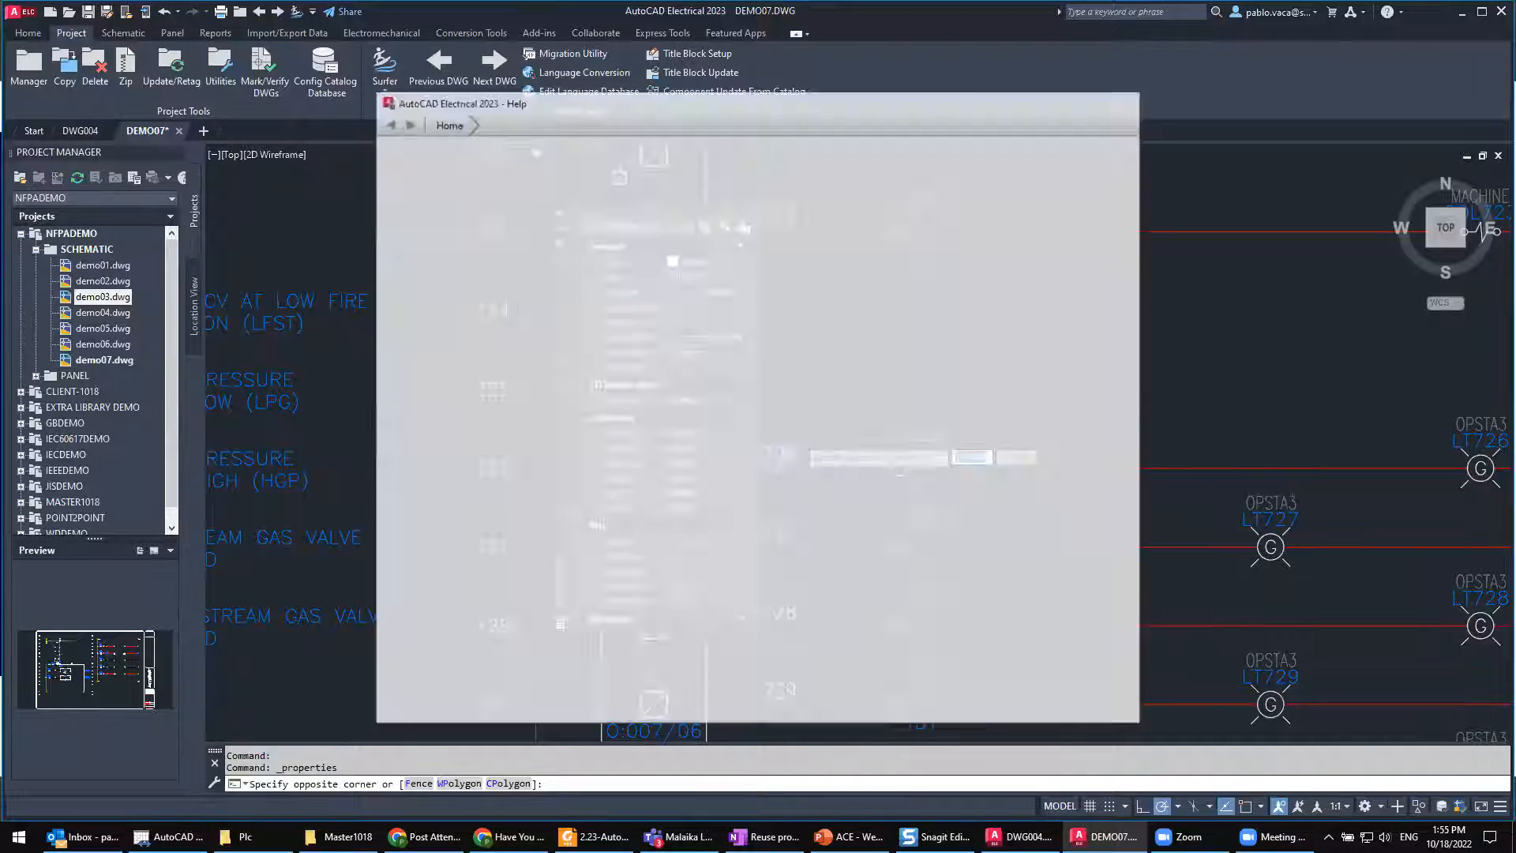
key("Escape")
left_click(559, 214)
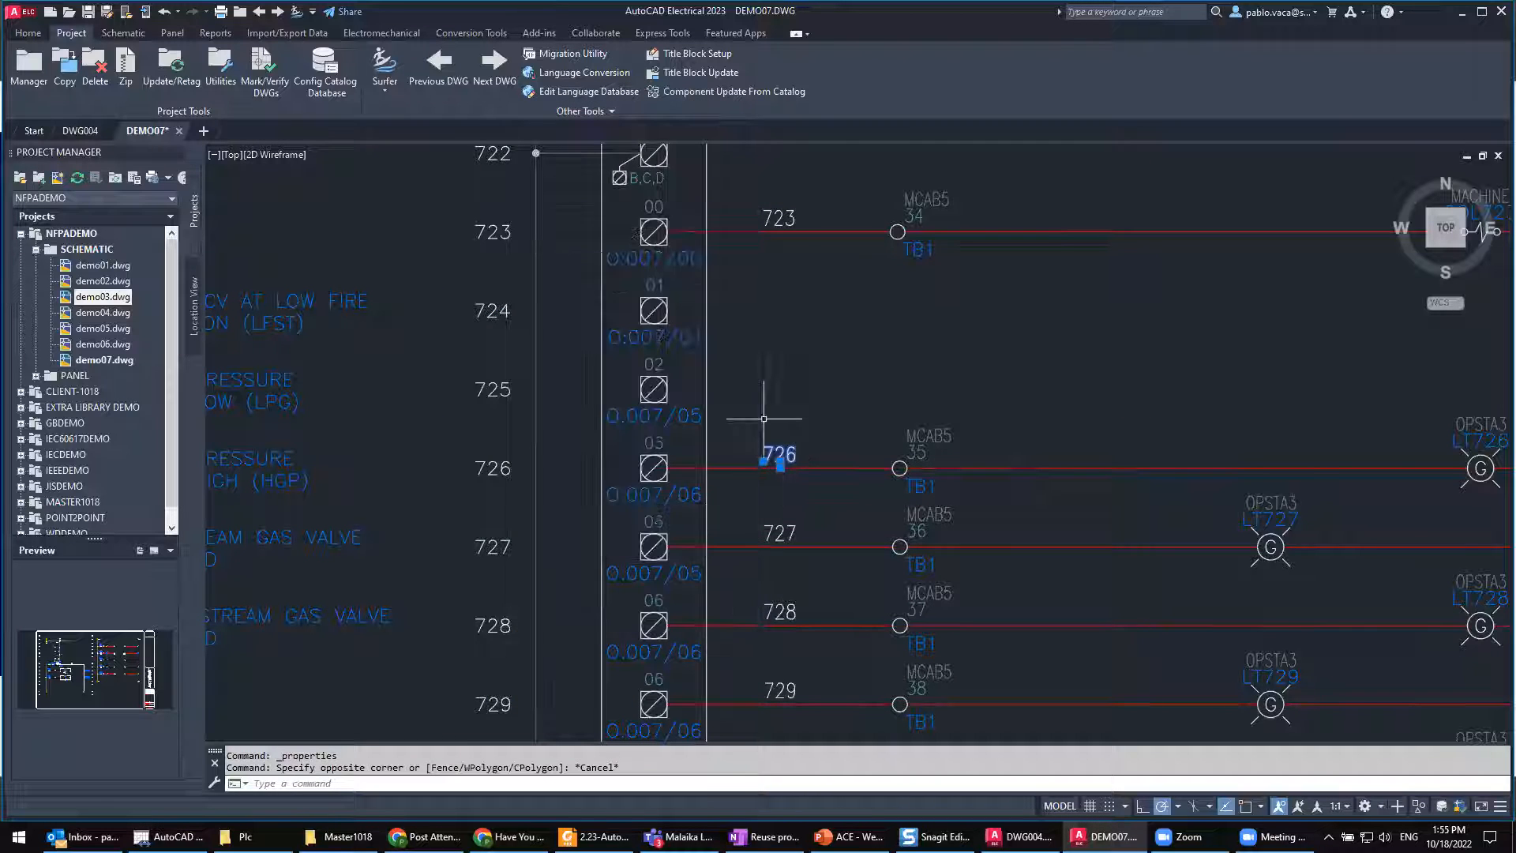
key("Escape")
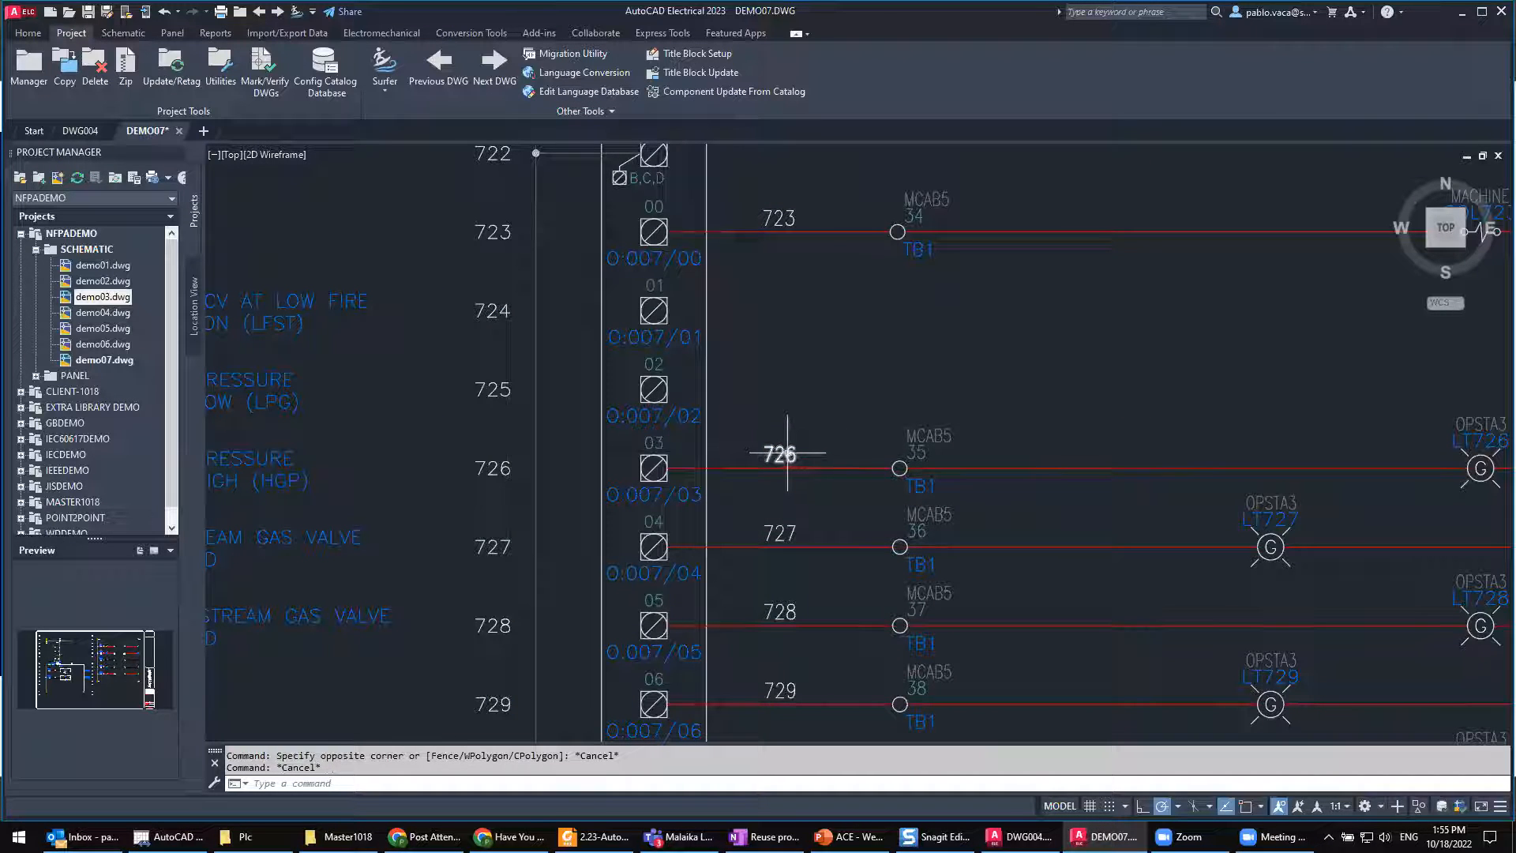
Step: Recheck the block reference properties of wire number 726, then close the palette and clear the selection
left_click(788, 454)
key("ctrl+1")
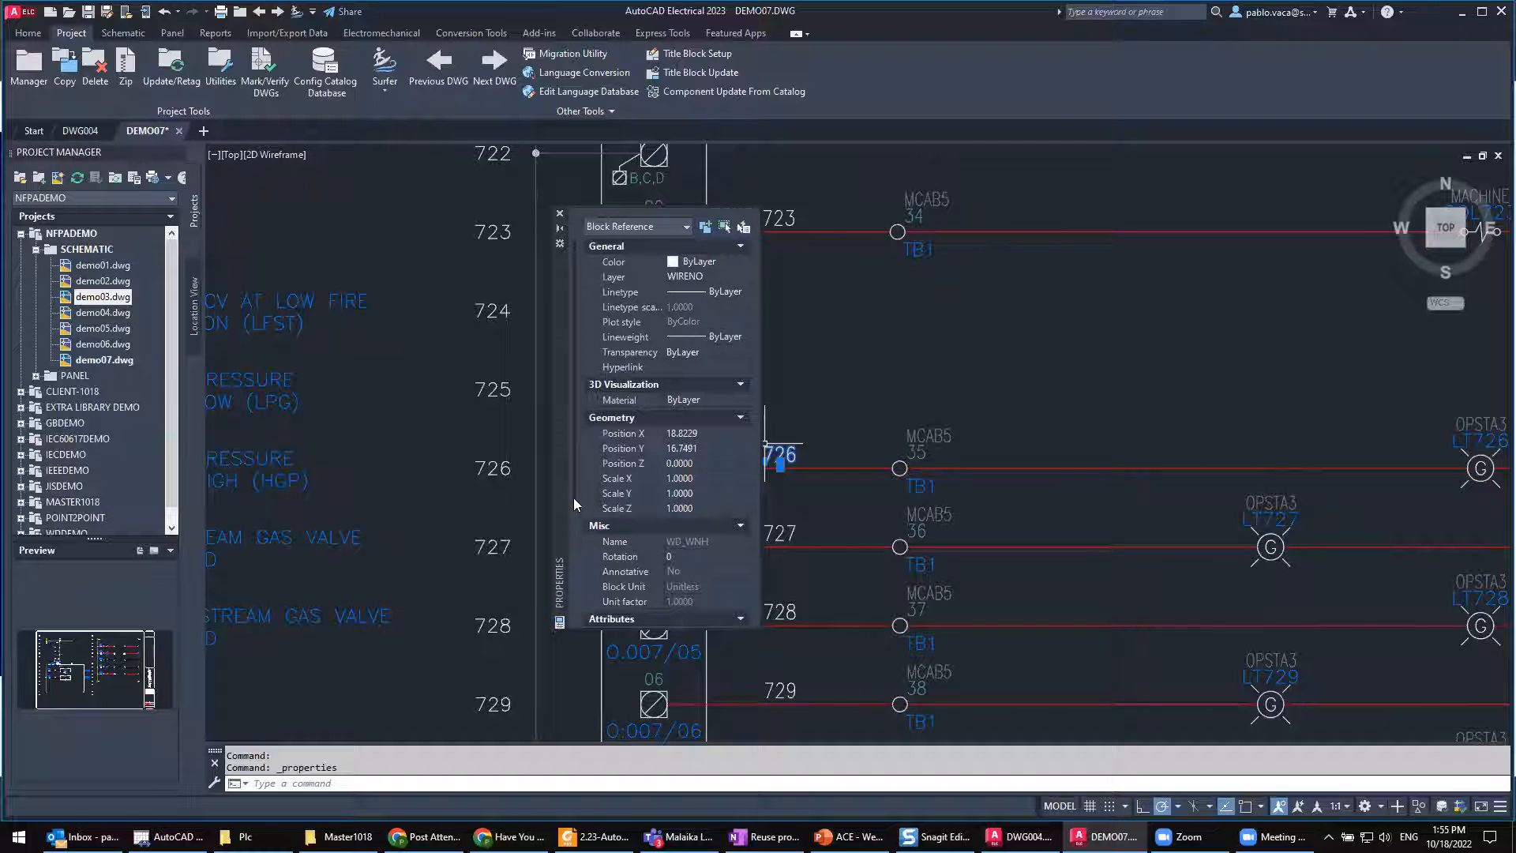
scroll(573, 497, "down", 5)
scroll(570, 515, "up", 5)
key("Escape")
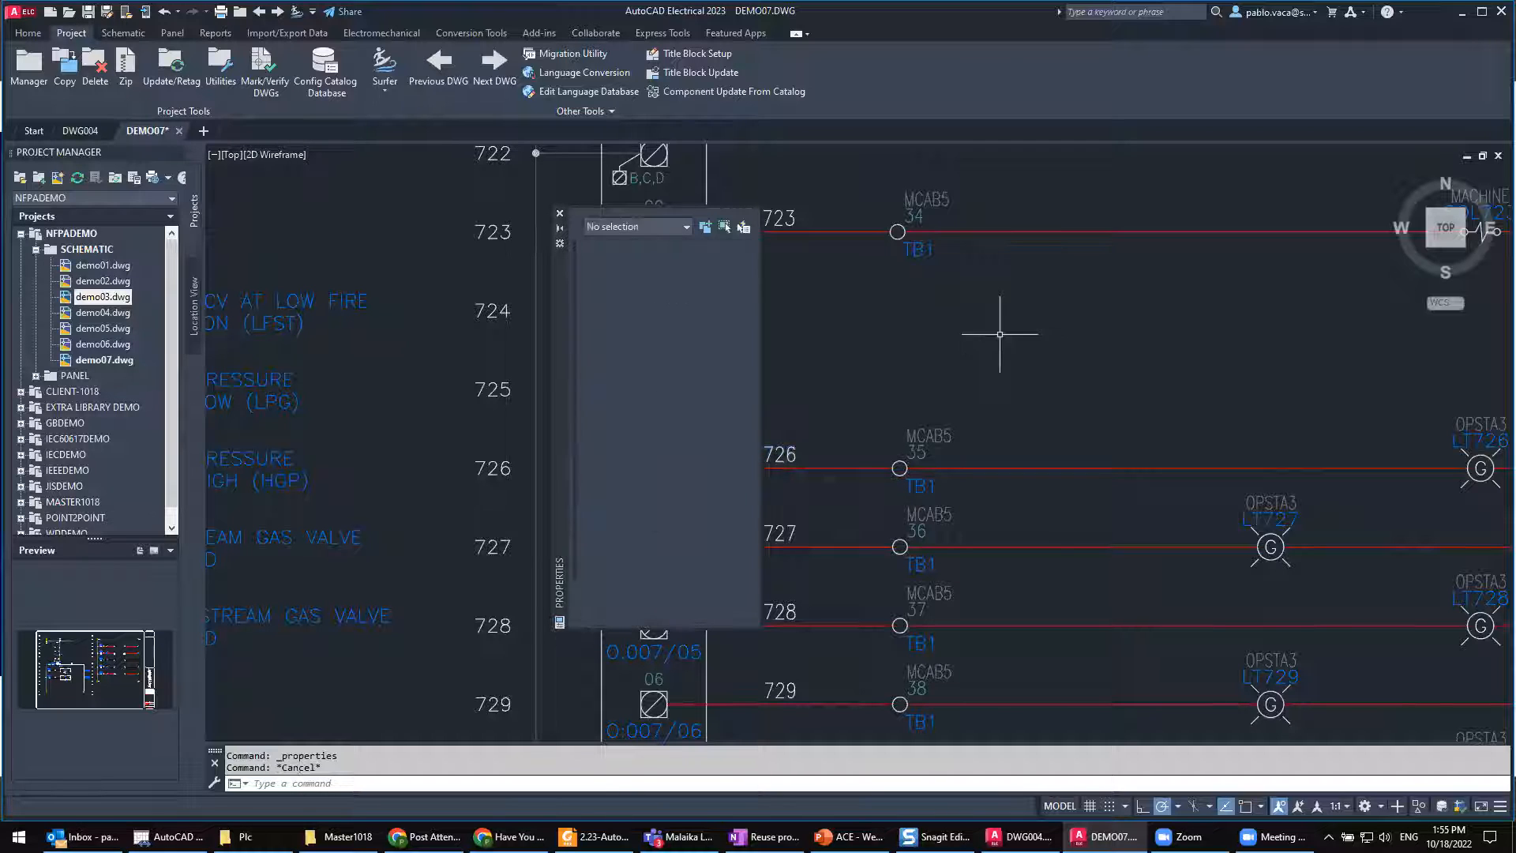
left_click(560, 213)
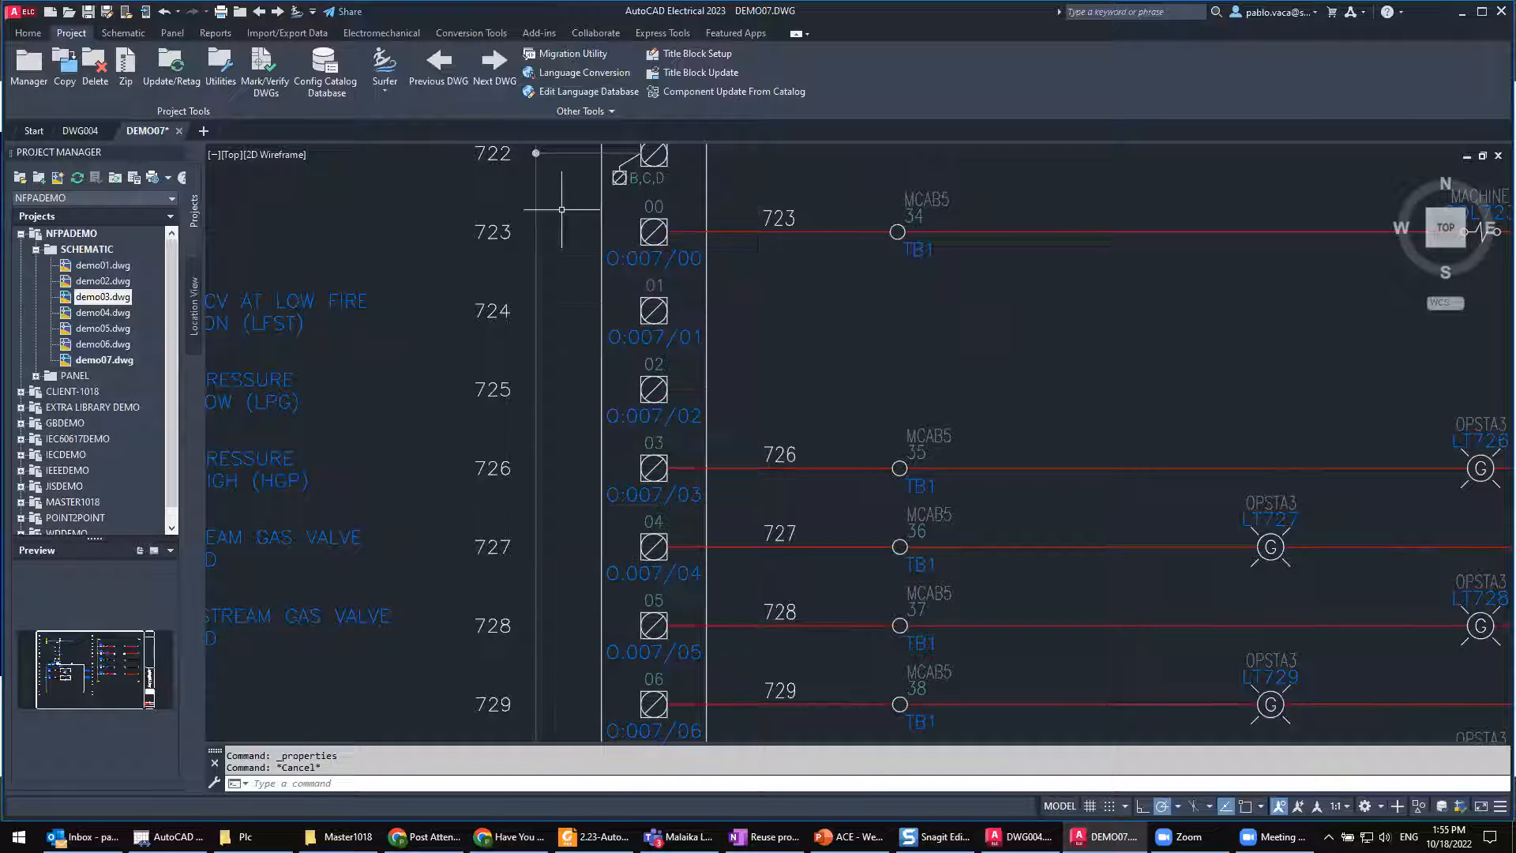
middle_click_drag(836, 426, 798, 355)
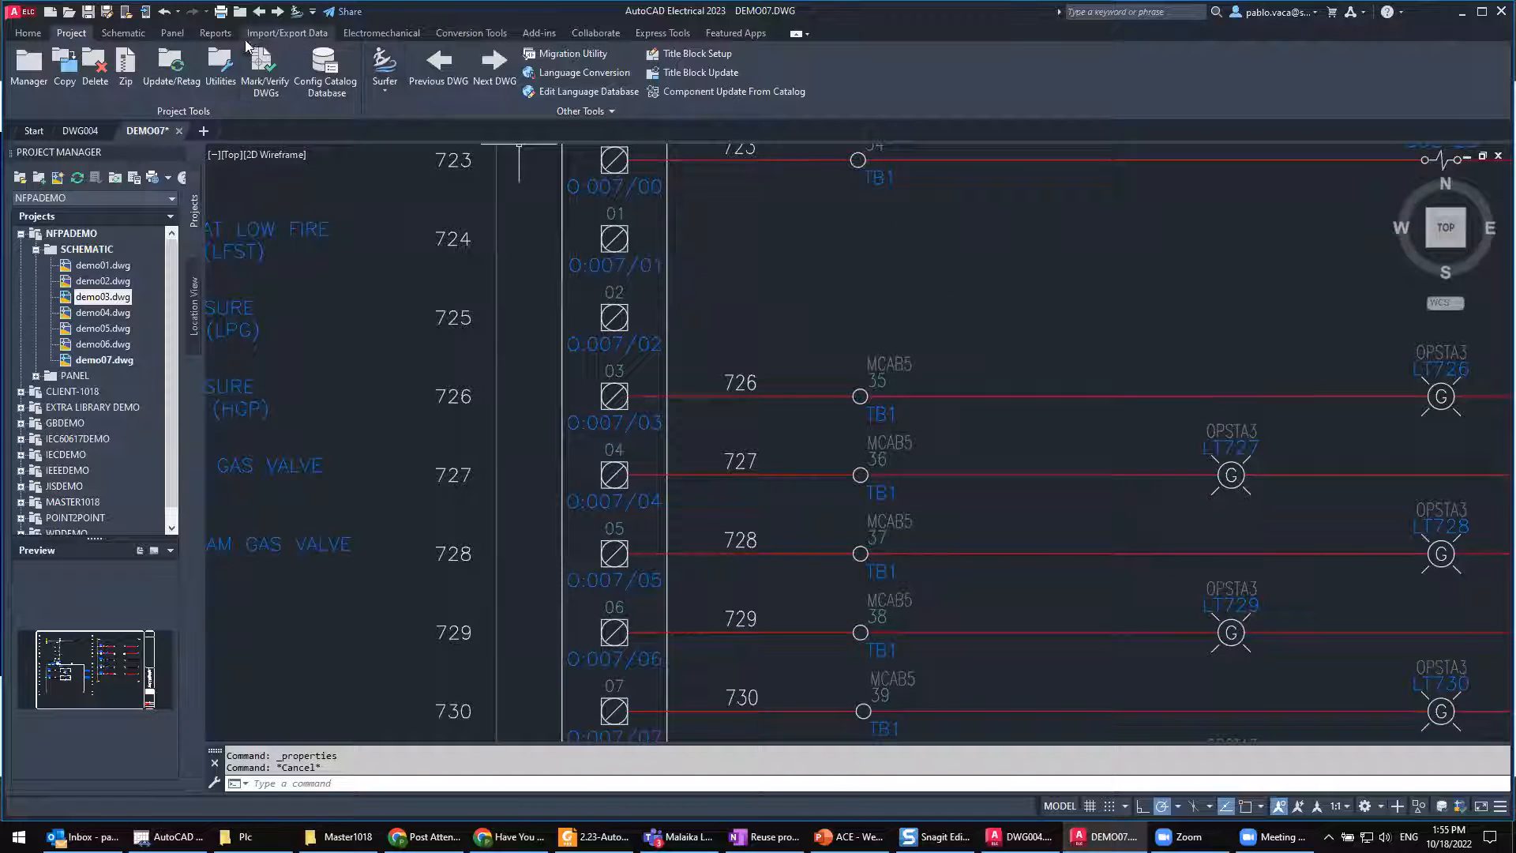
right_click(751, 383)
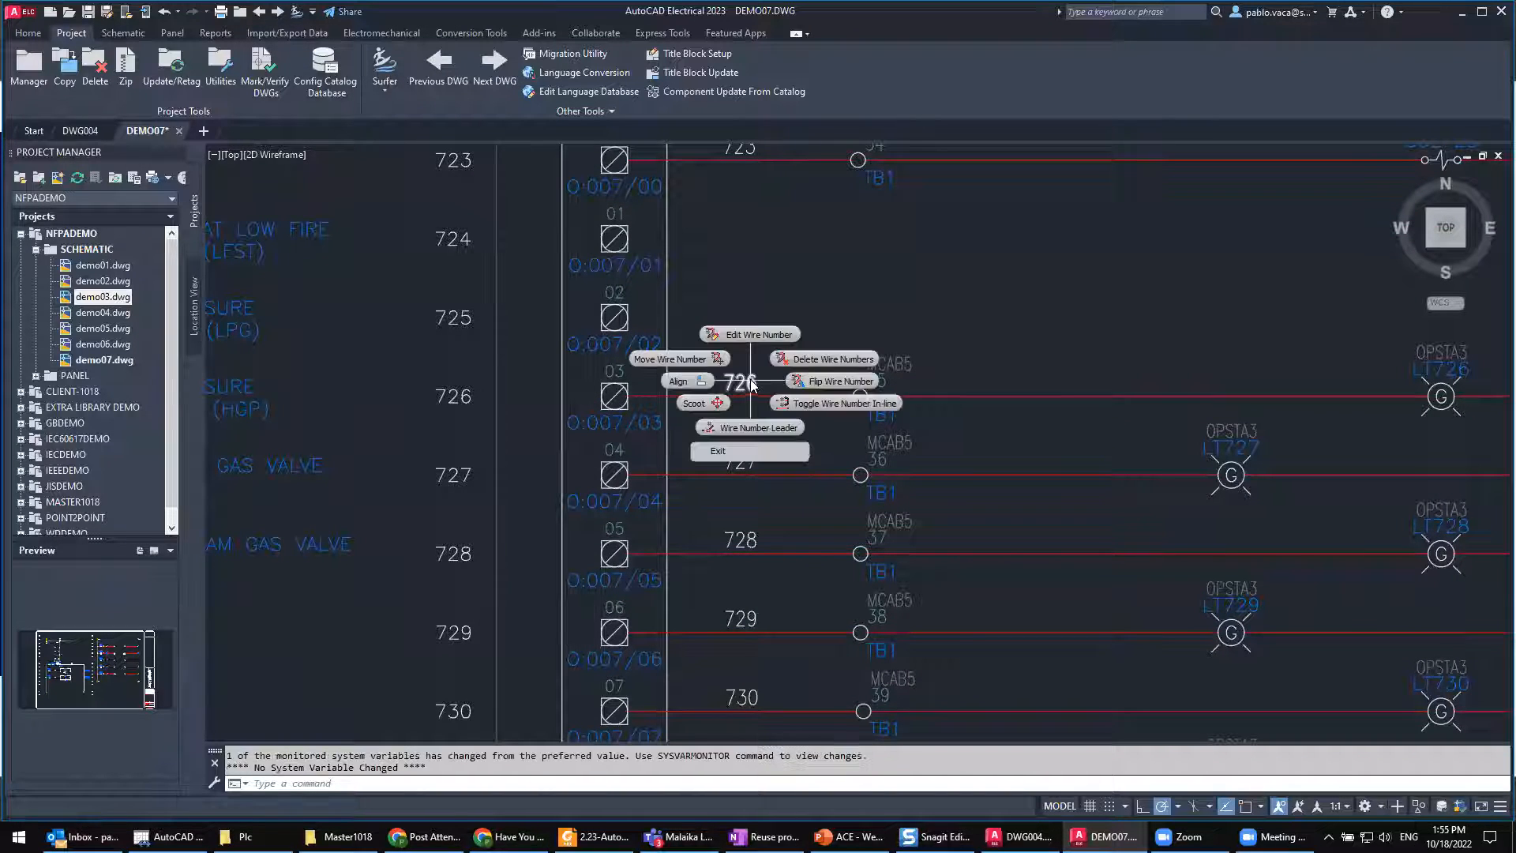
key("Escape")
Step: Read the text size and width from wire number 726 with Change Attribute Size and leave the command without applying them
left_click(124, 32)
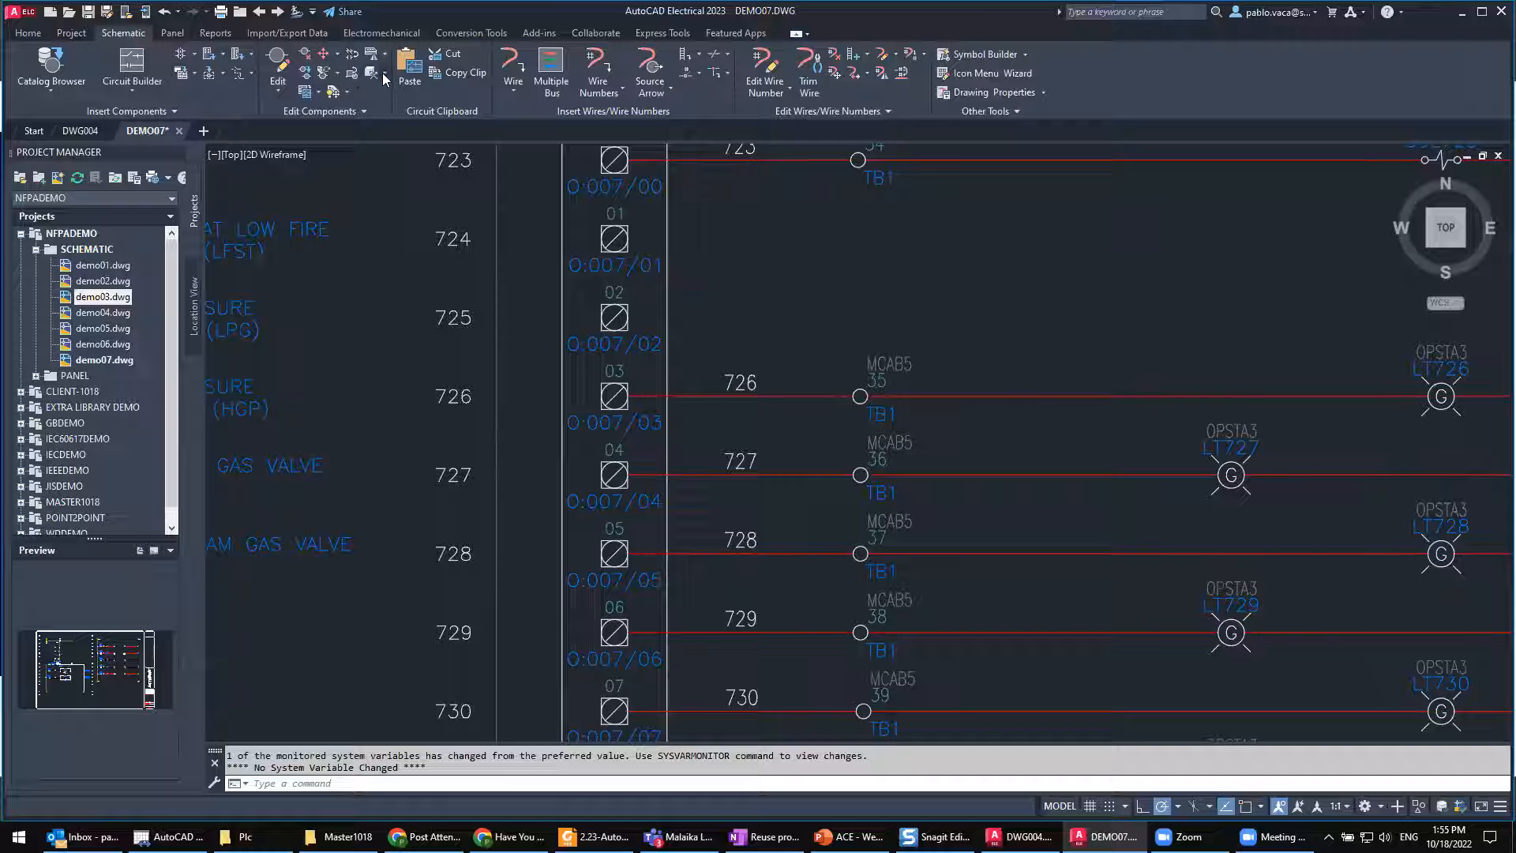
left_click(348, 93)
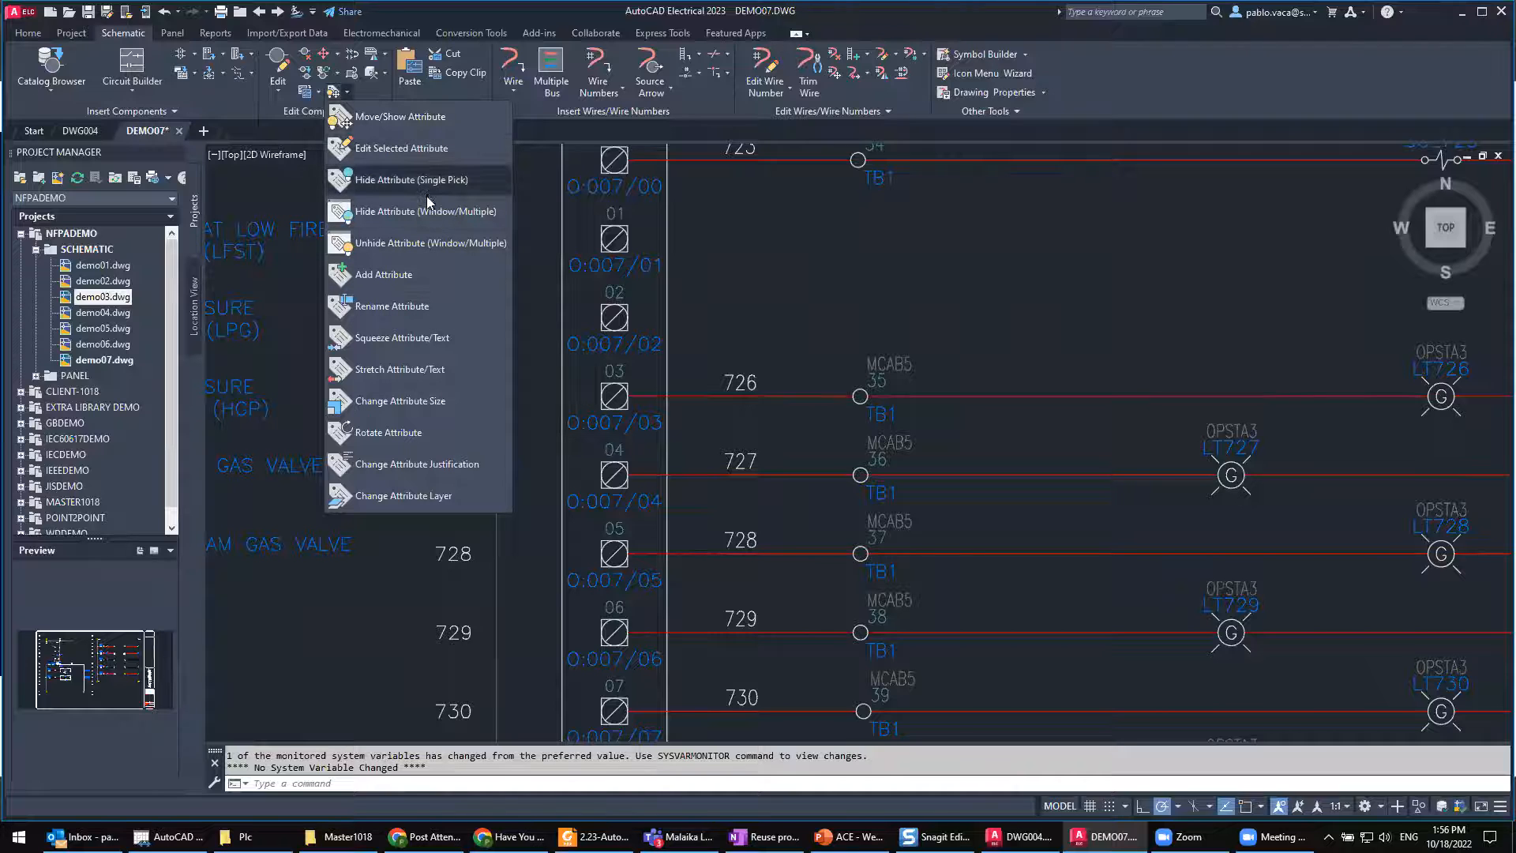
left_click(413, 405)
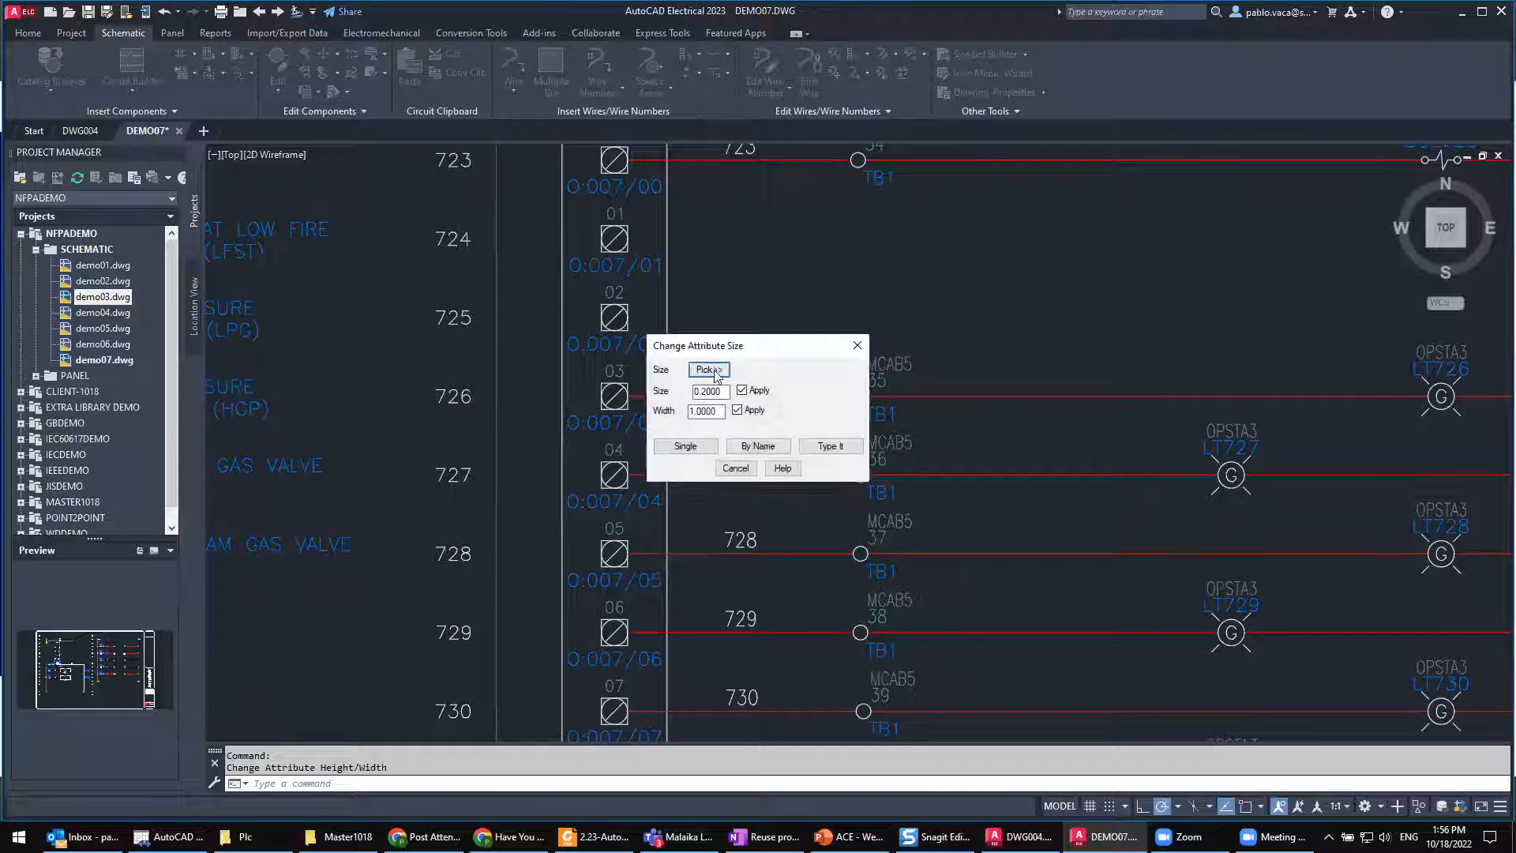
left_click_drag(758, 348, 944, 316)
left_click(890, 338)
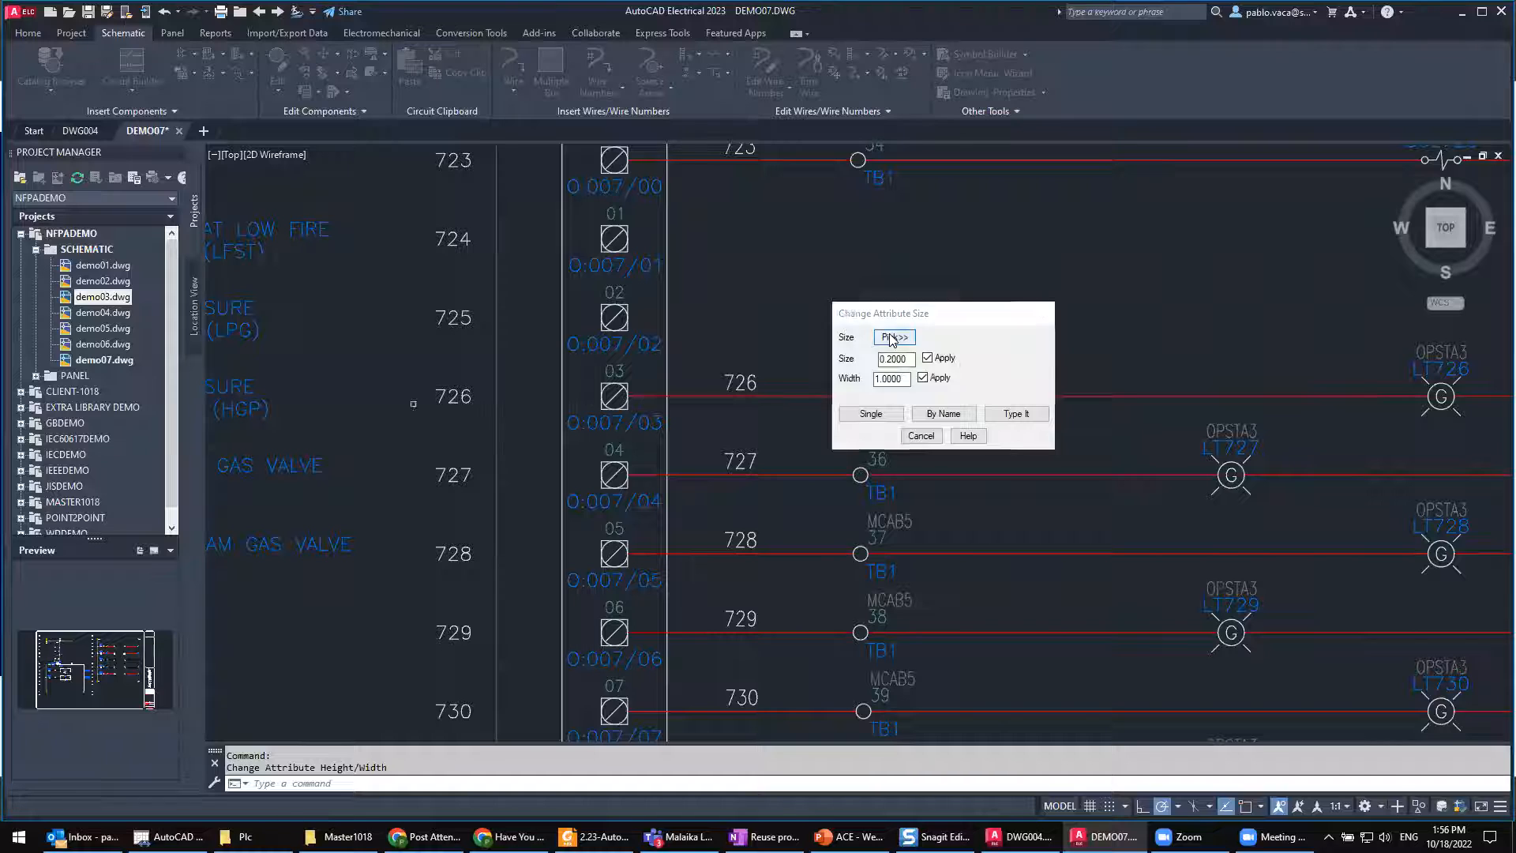
left_click(728, 382)
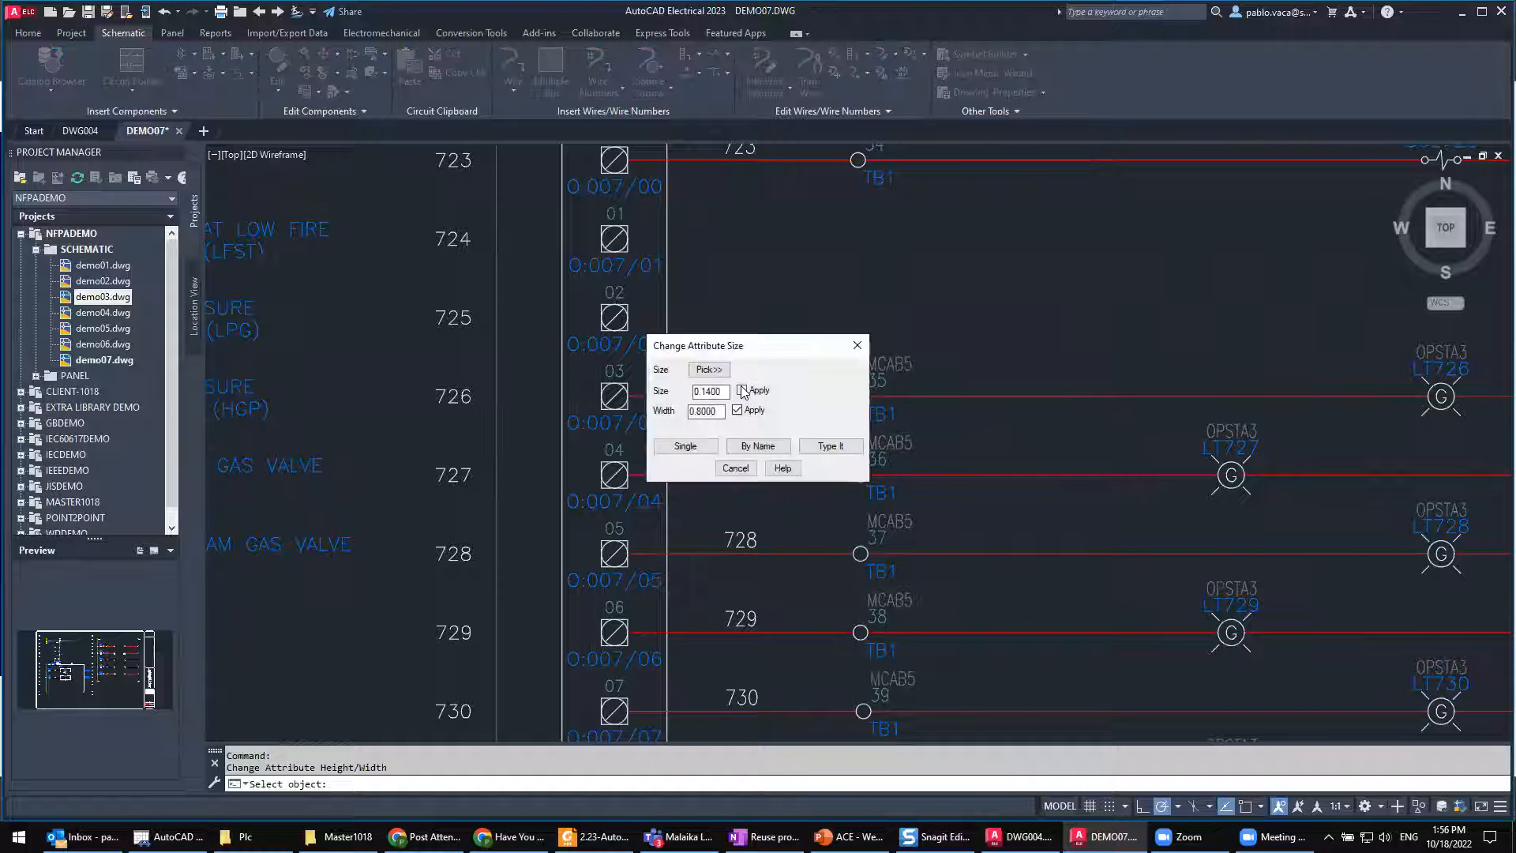
double_click(723, 392)
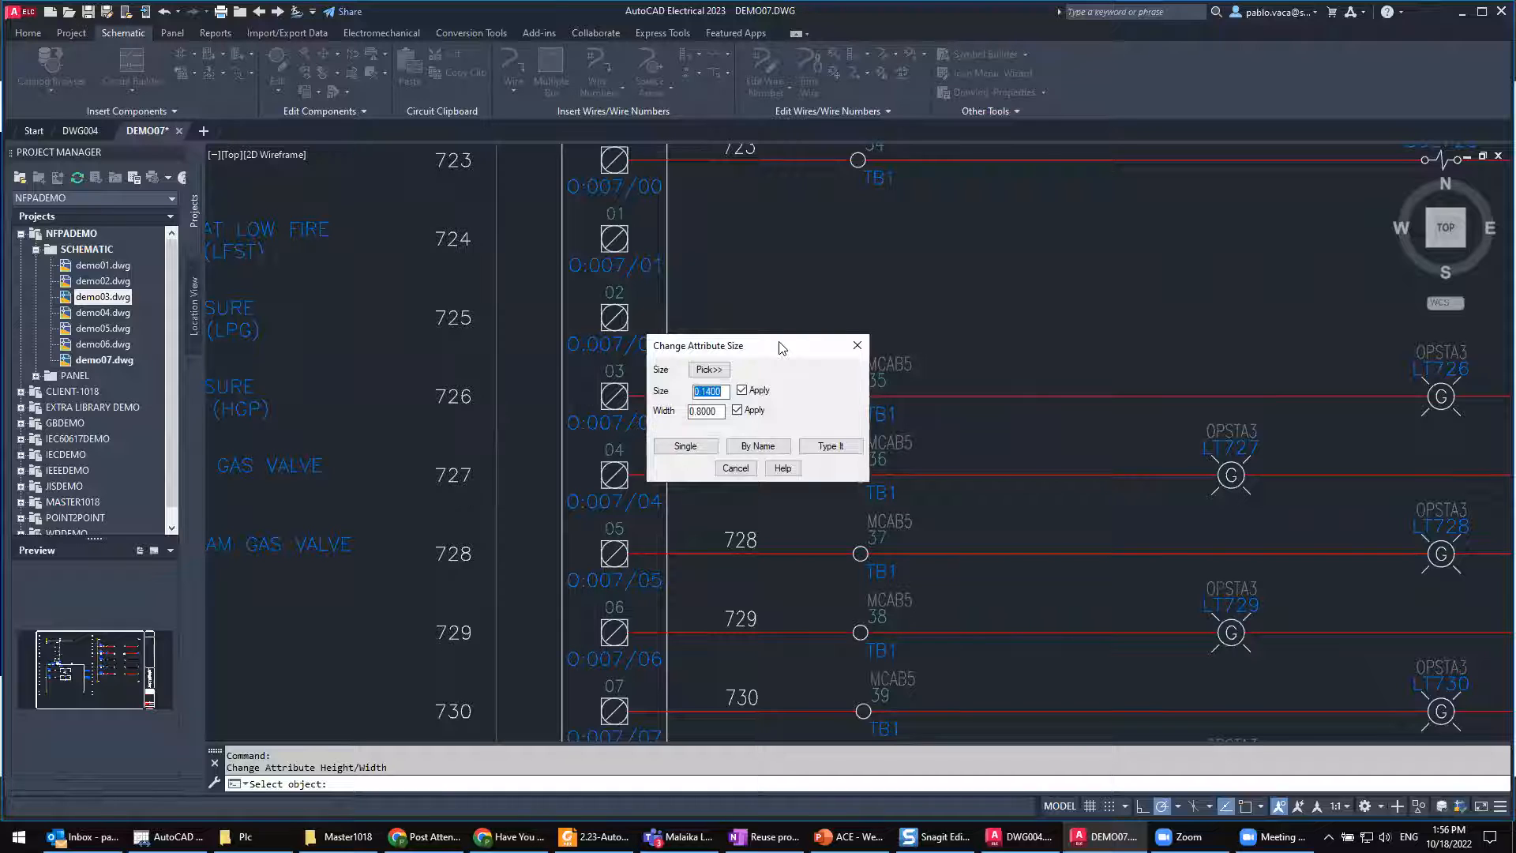
left_click_drag(780, 347, 815, 222)
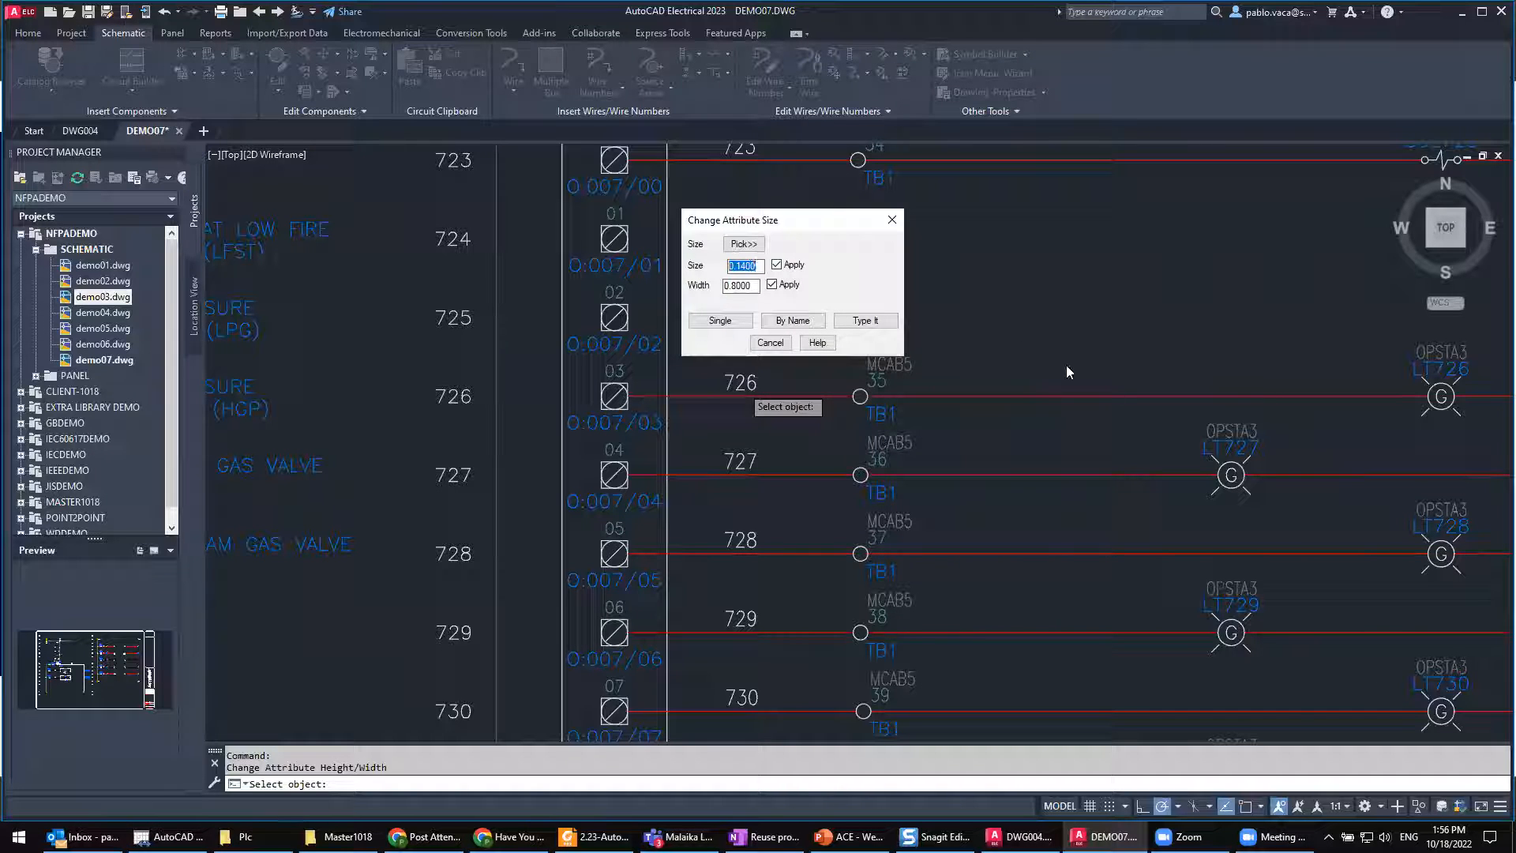
key("Return")
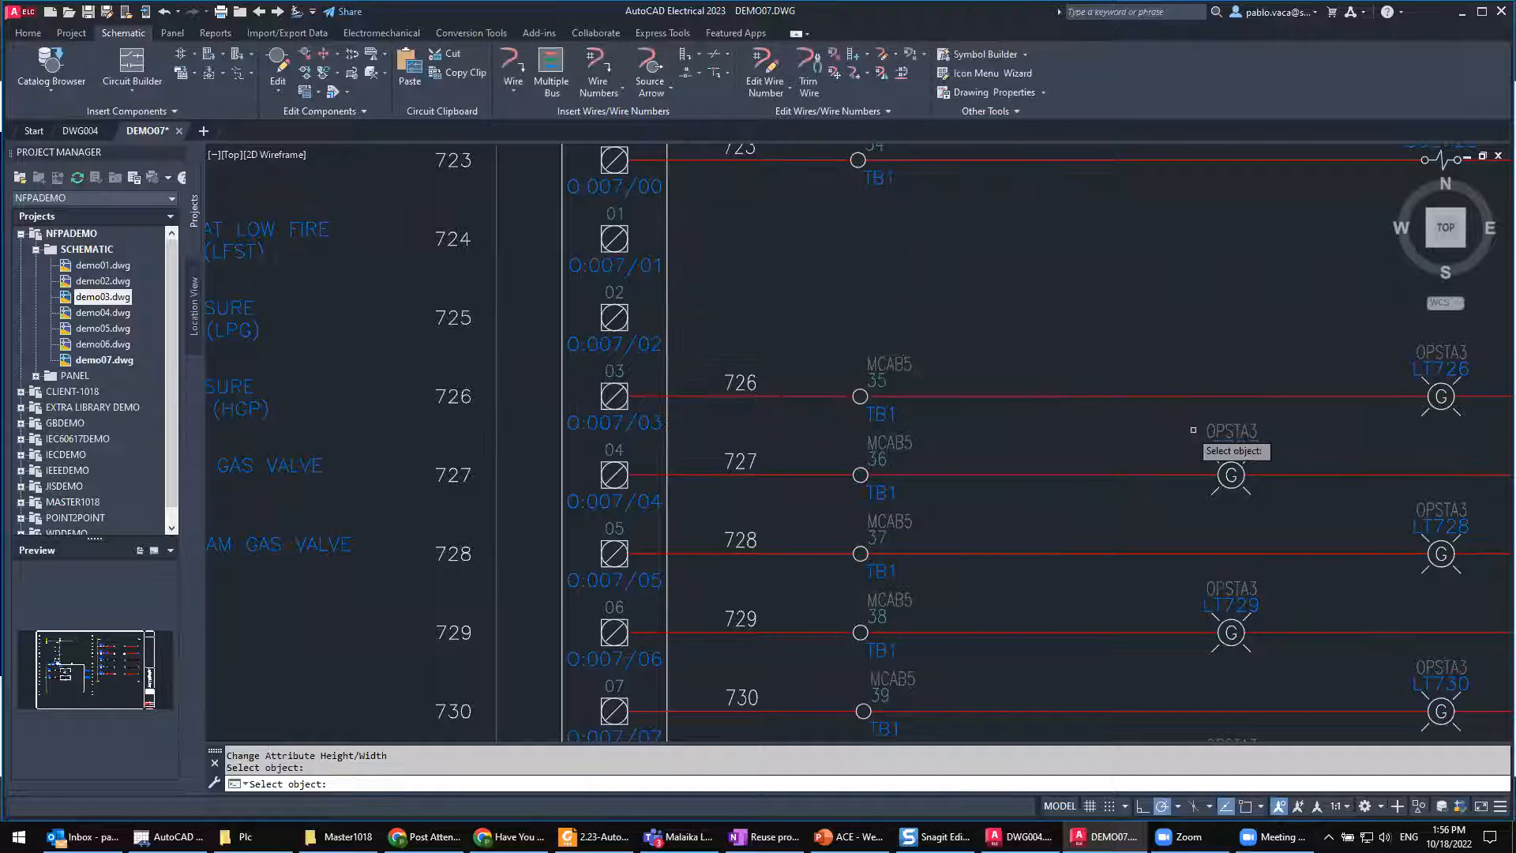
key("Escape")
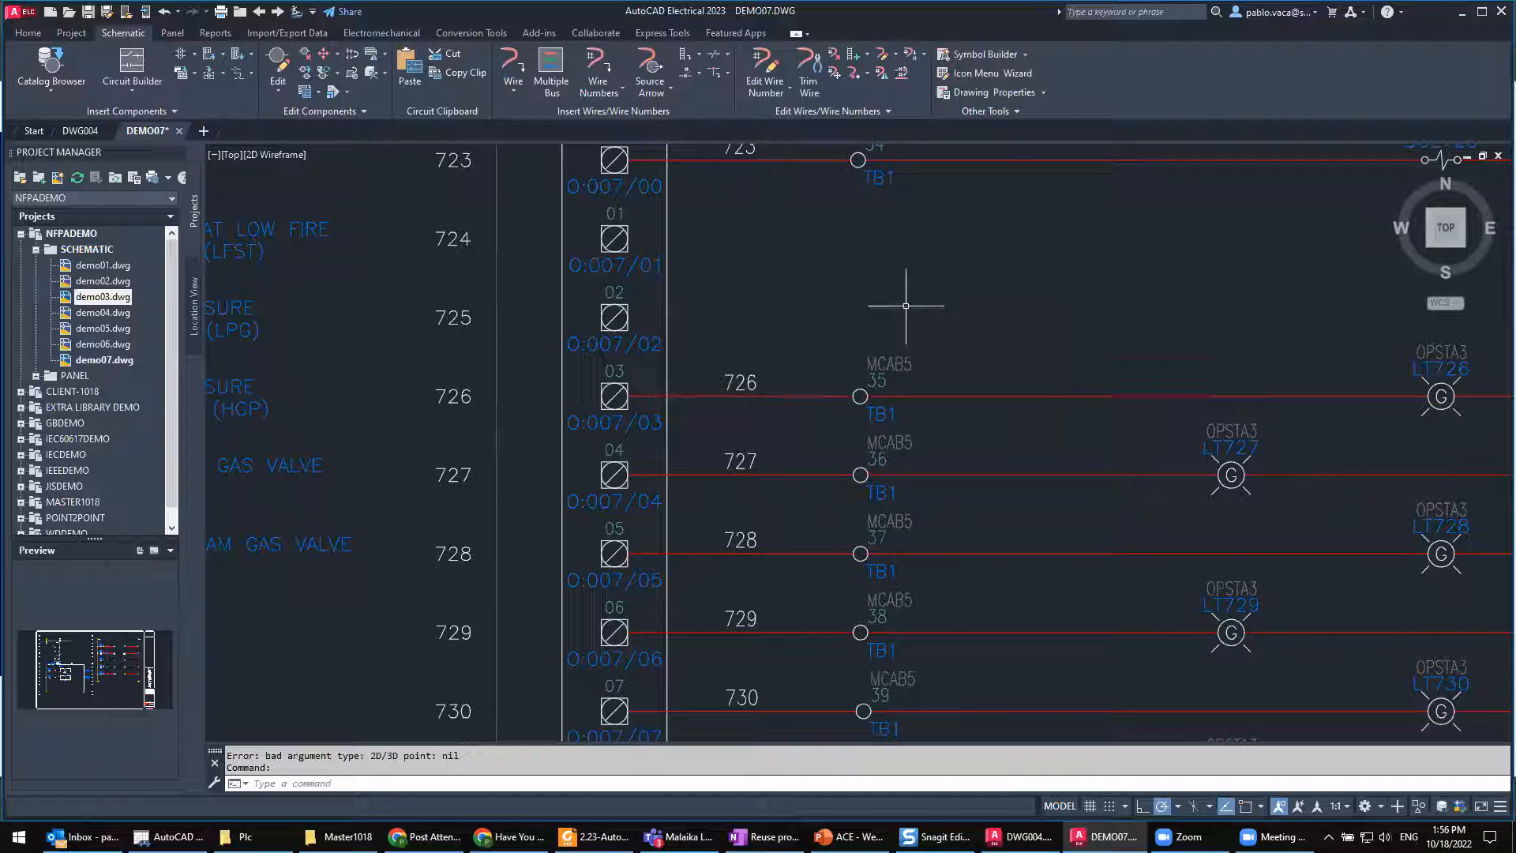
Step: Run Change Attribute Size again and pick up the text size and width from the LT727 pilot light tag
key("Return")
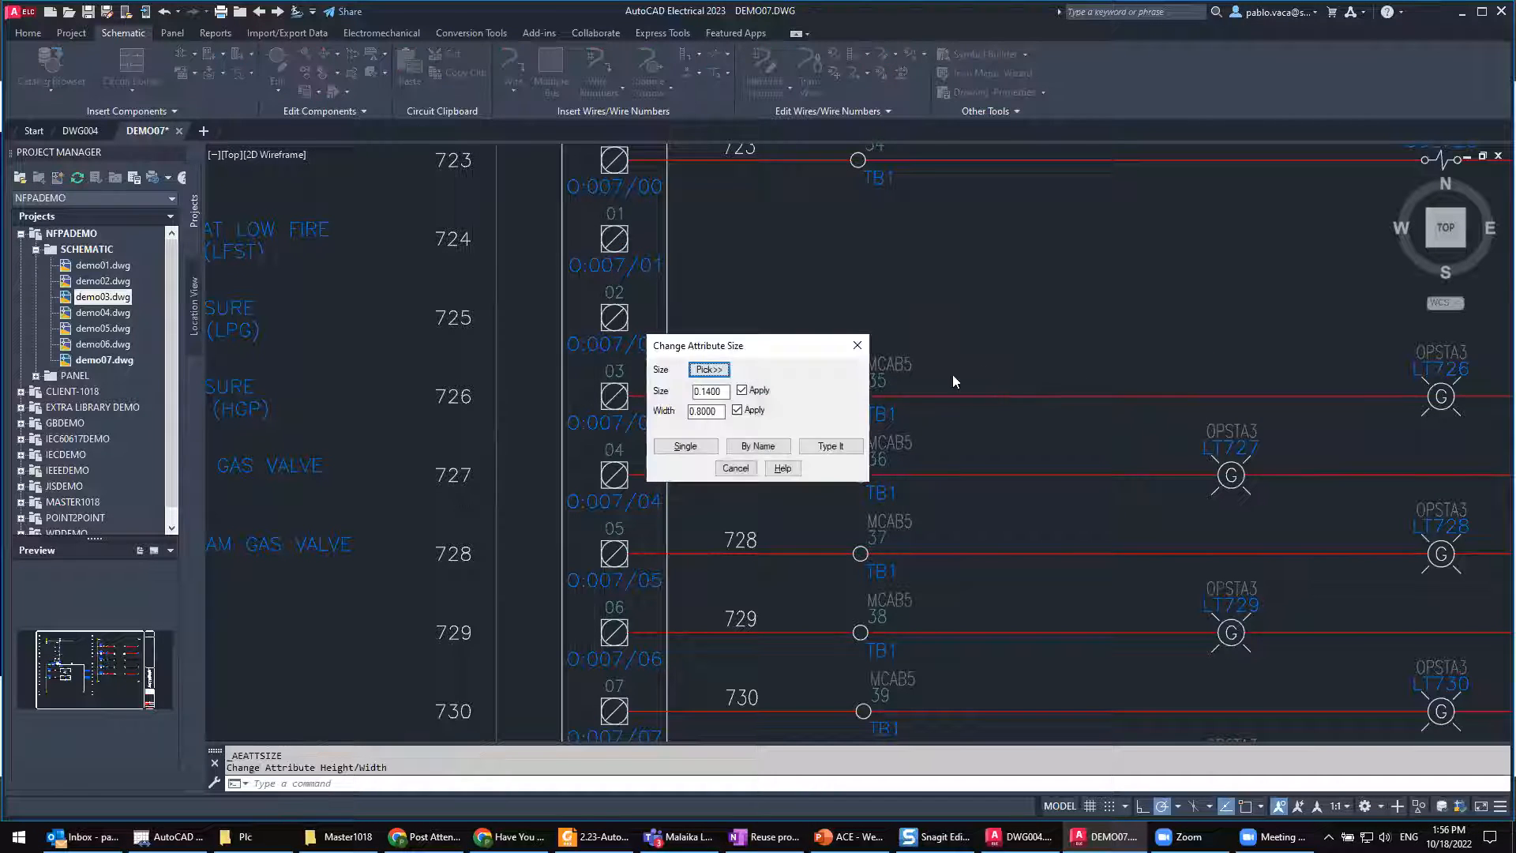
left_click(718, 369)
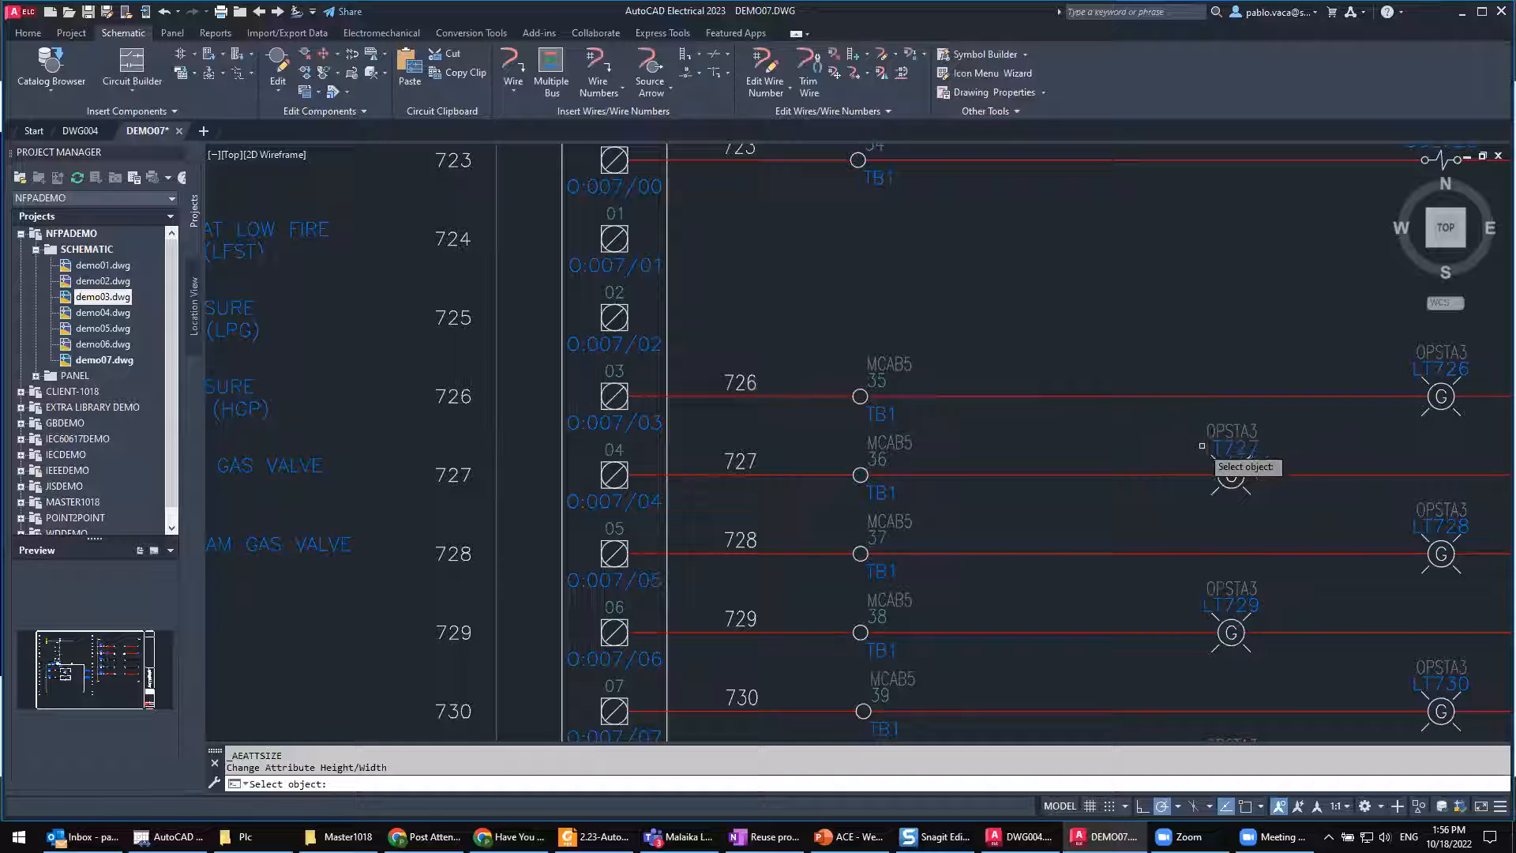
left_click(1206, 447)
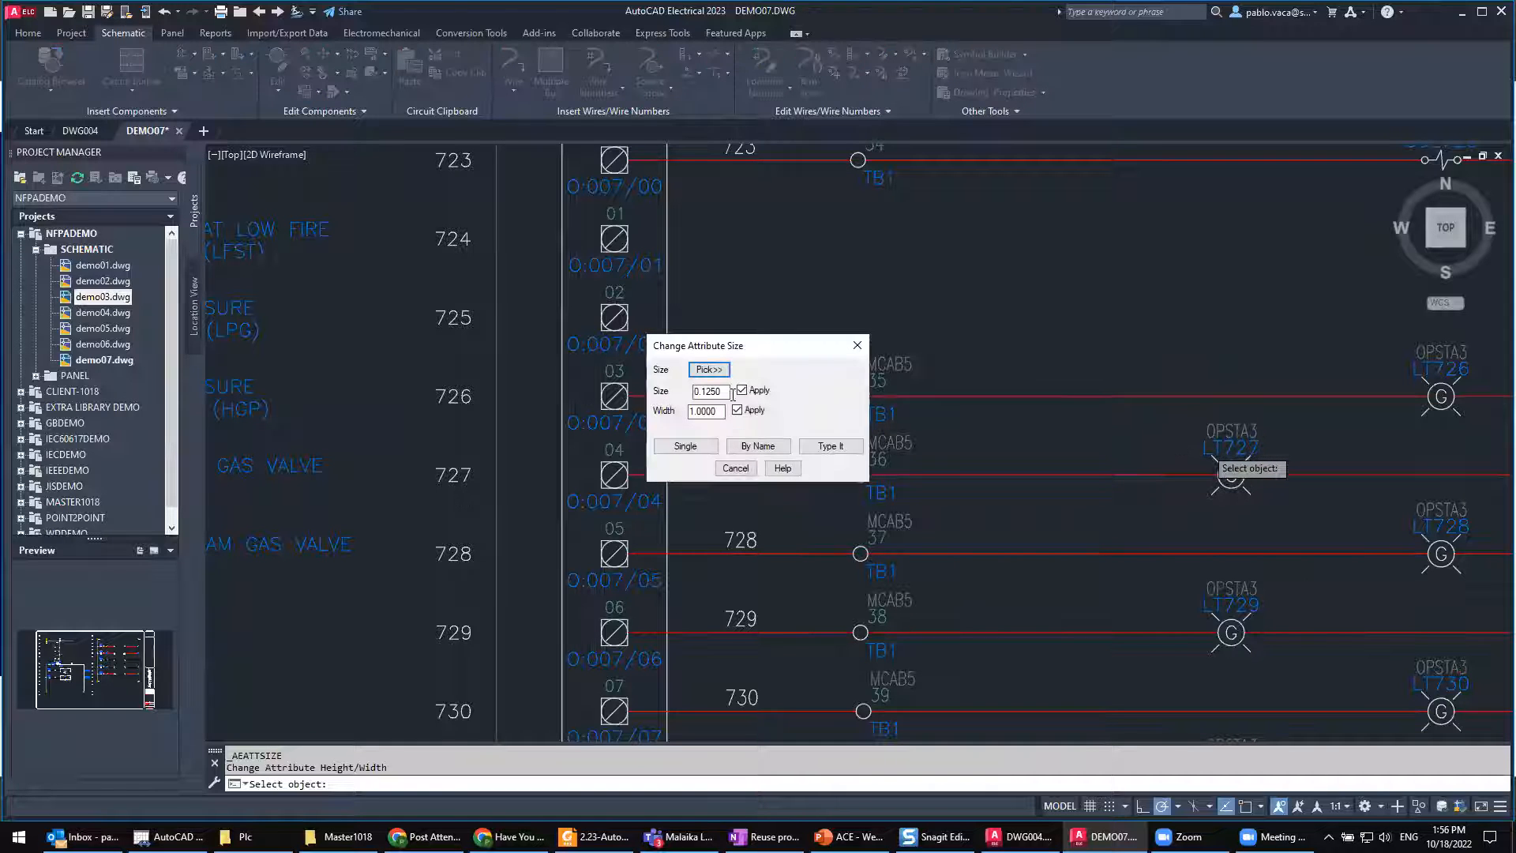
left_click_drag(695, 392, 727, 393)
Step: Switch to the ACE - Webinar presentation in PowerPoint and run the slide show through to the closing Thank you slide
left_click(839, 837)
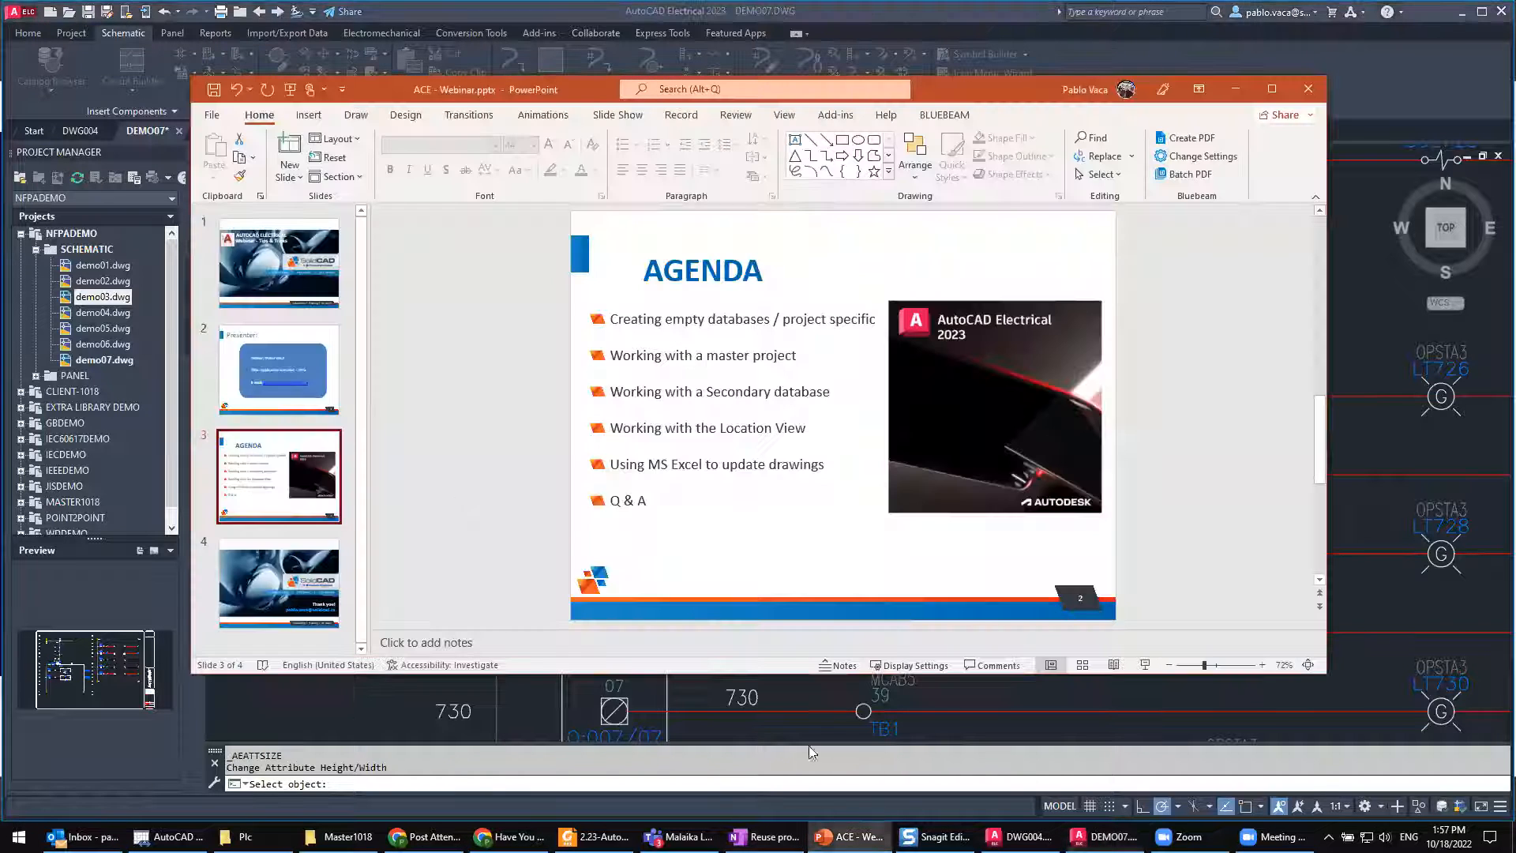
left_click(285, 595)
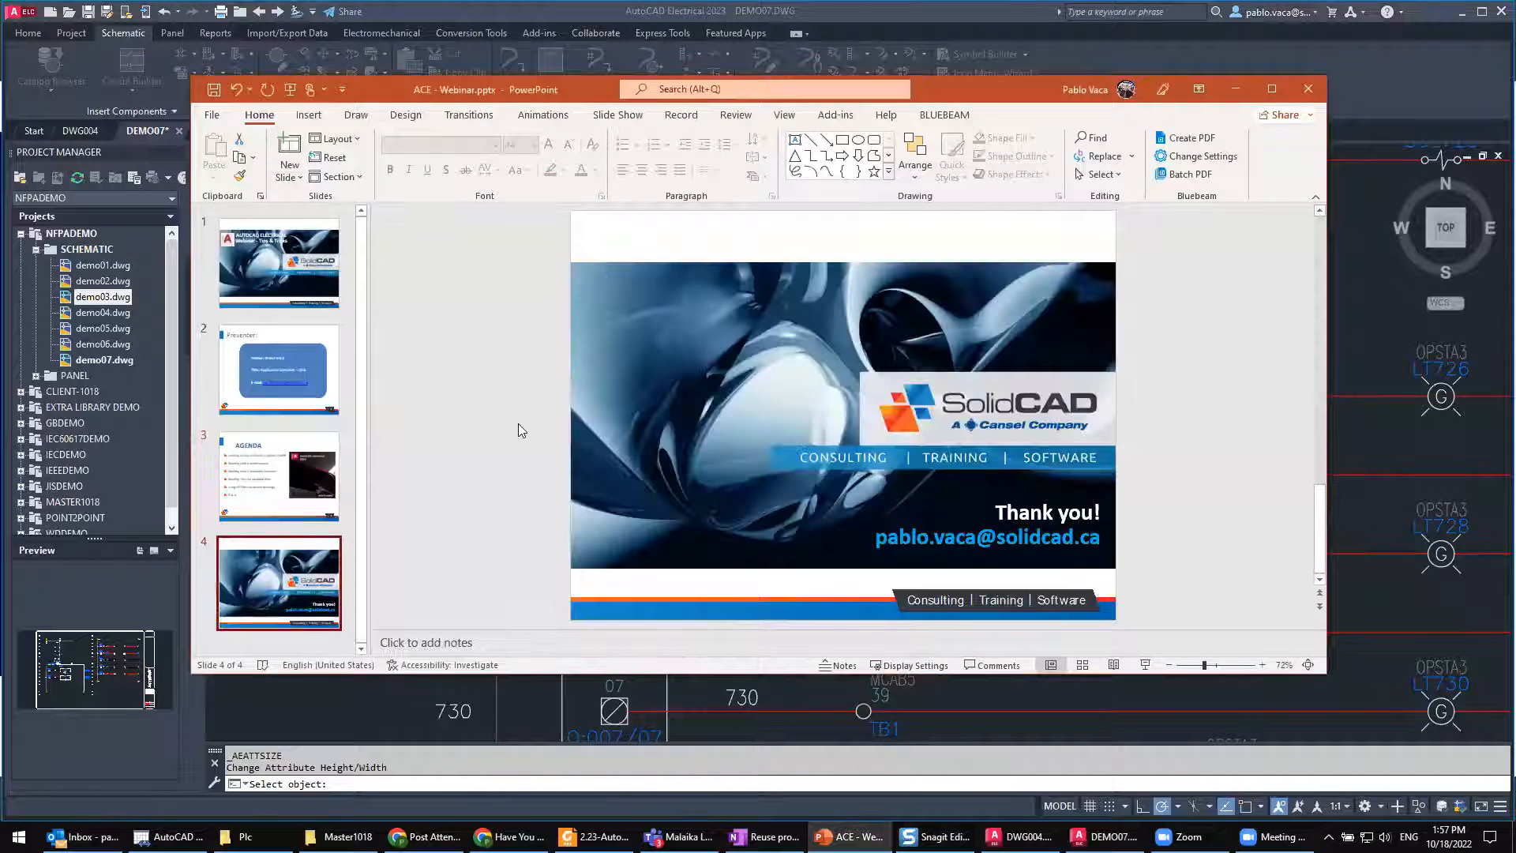
key("F5")
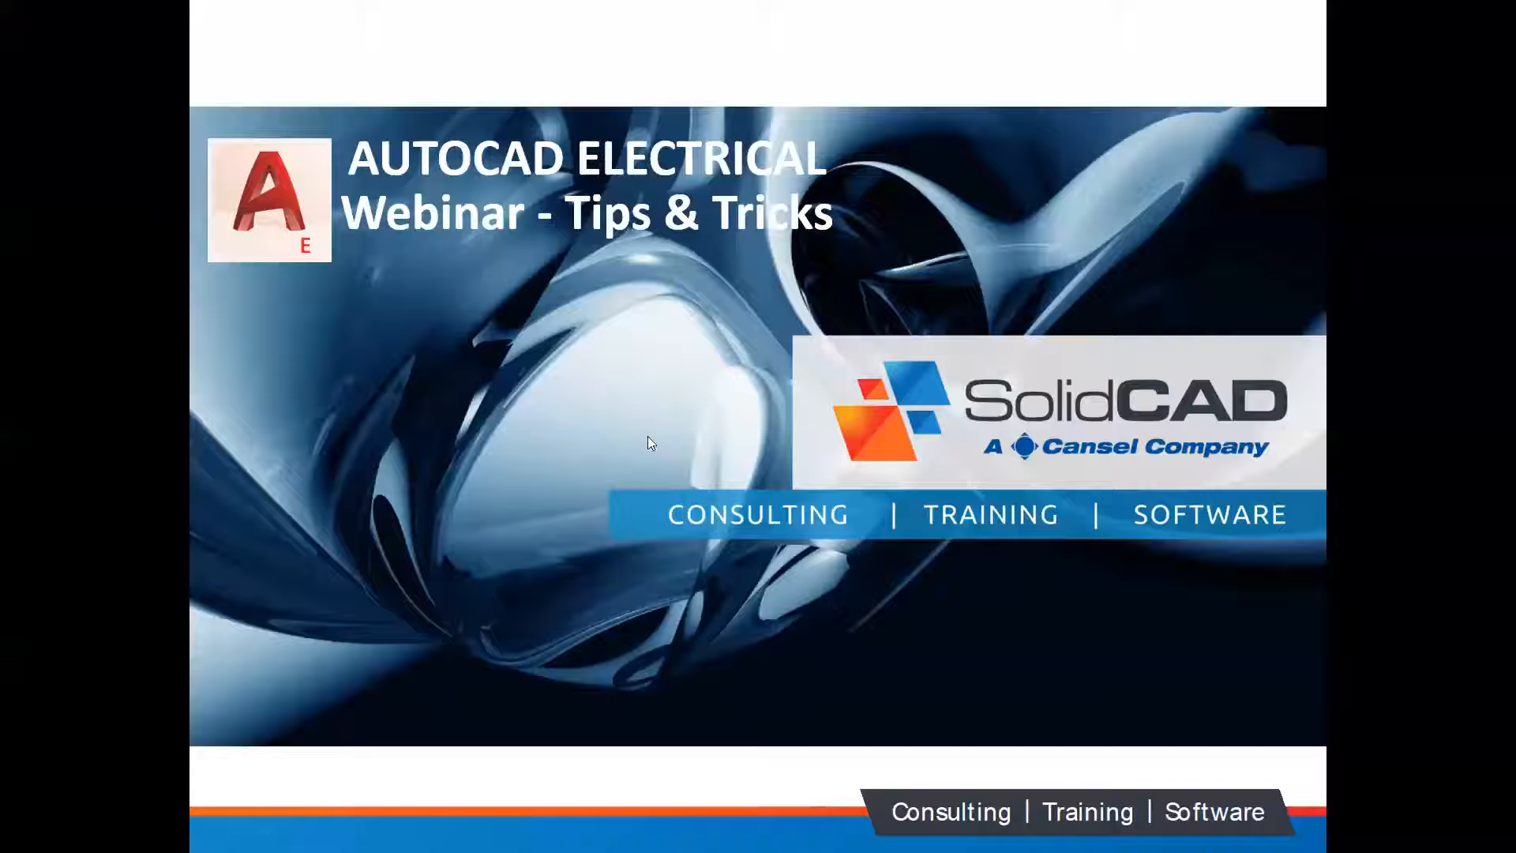
left_click(727, 469)
scroll(727, 469, "down", 3)
scroll(727, 469, "up", 1)
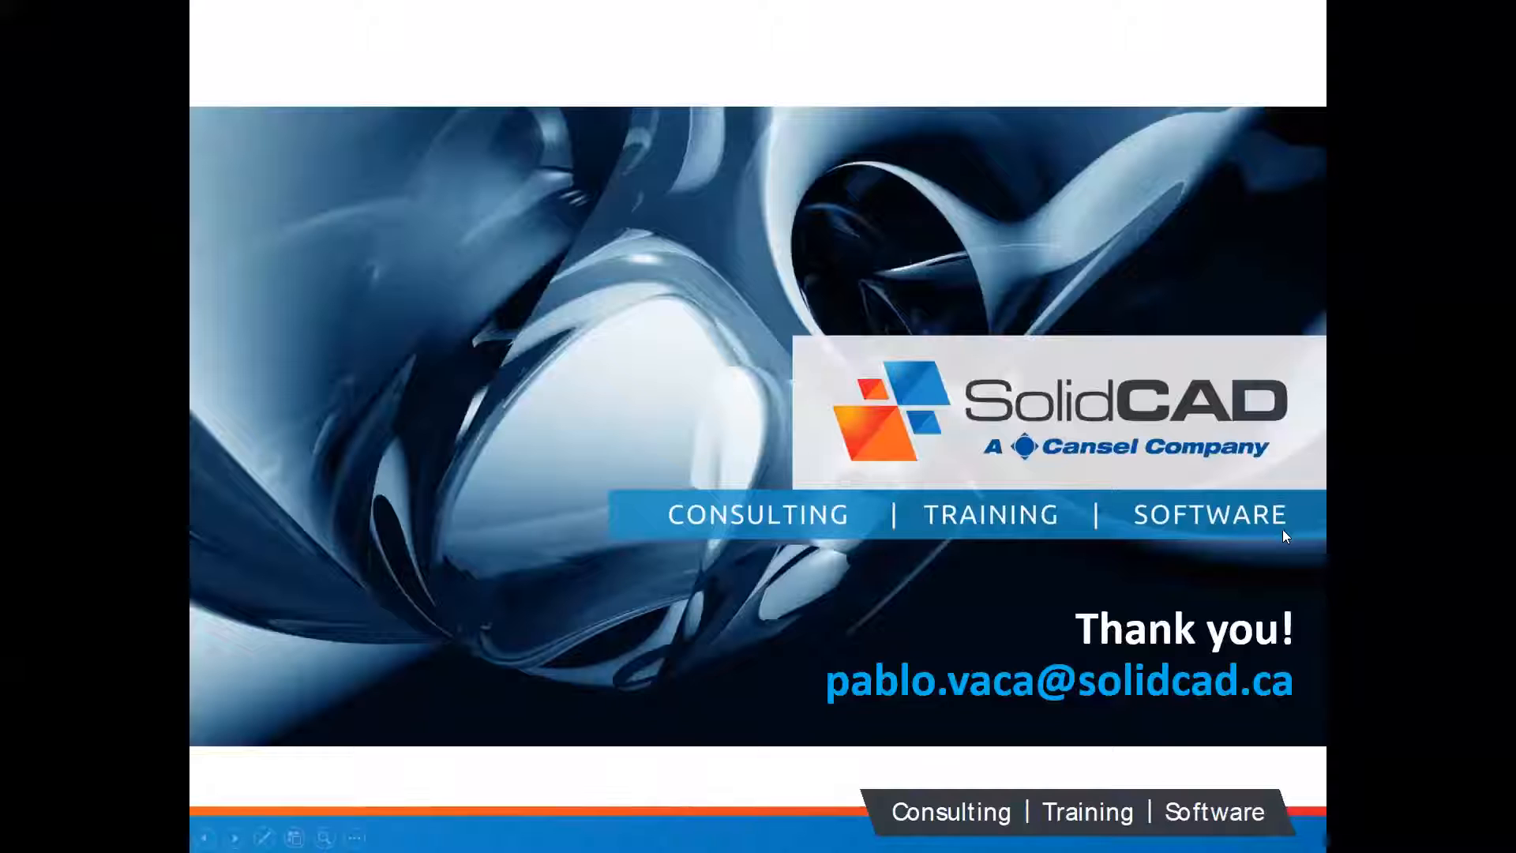